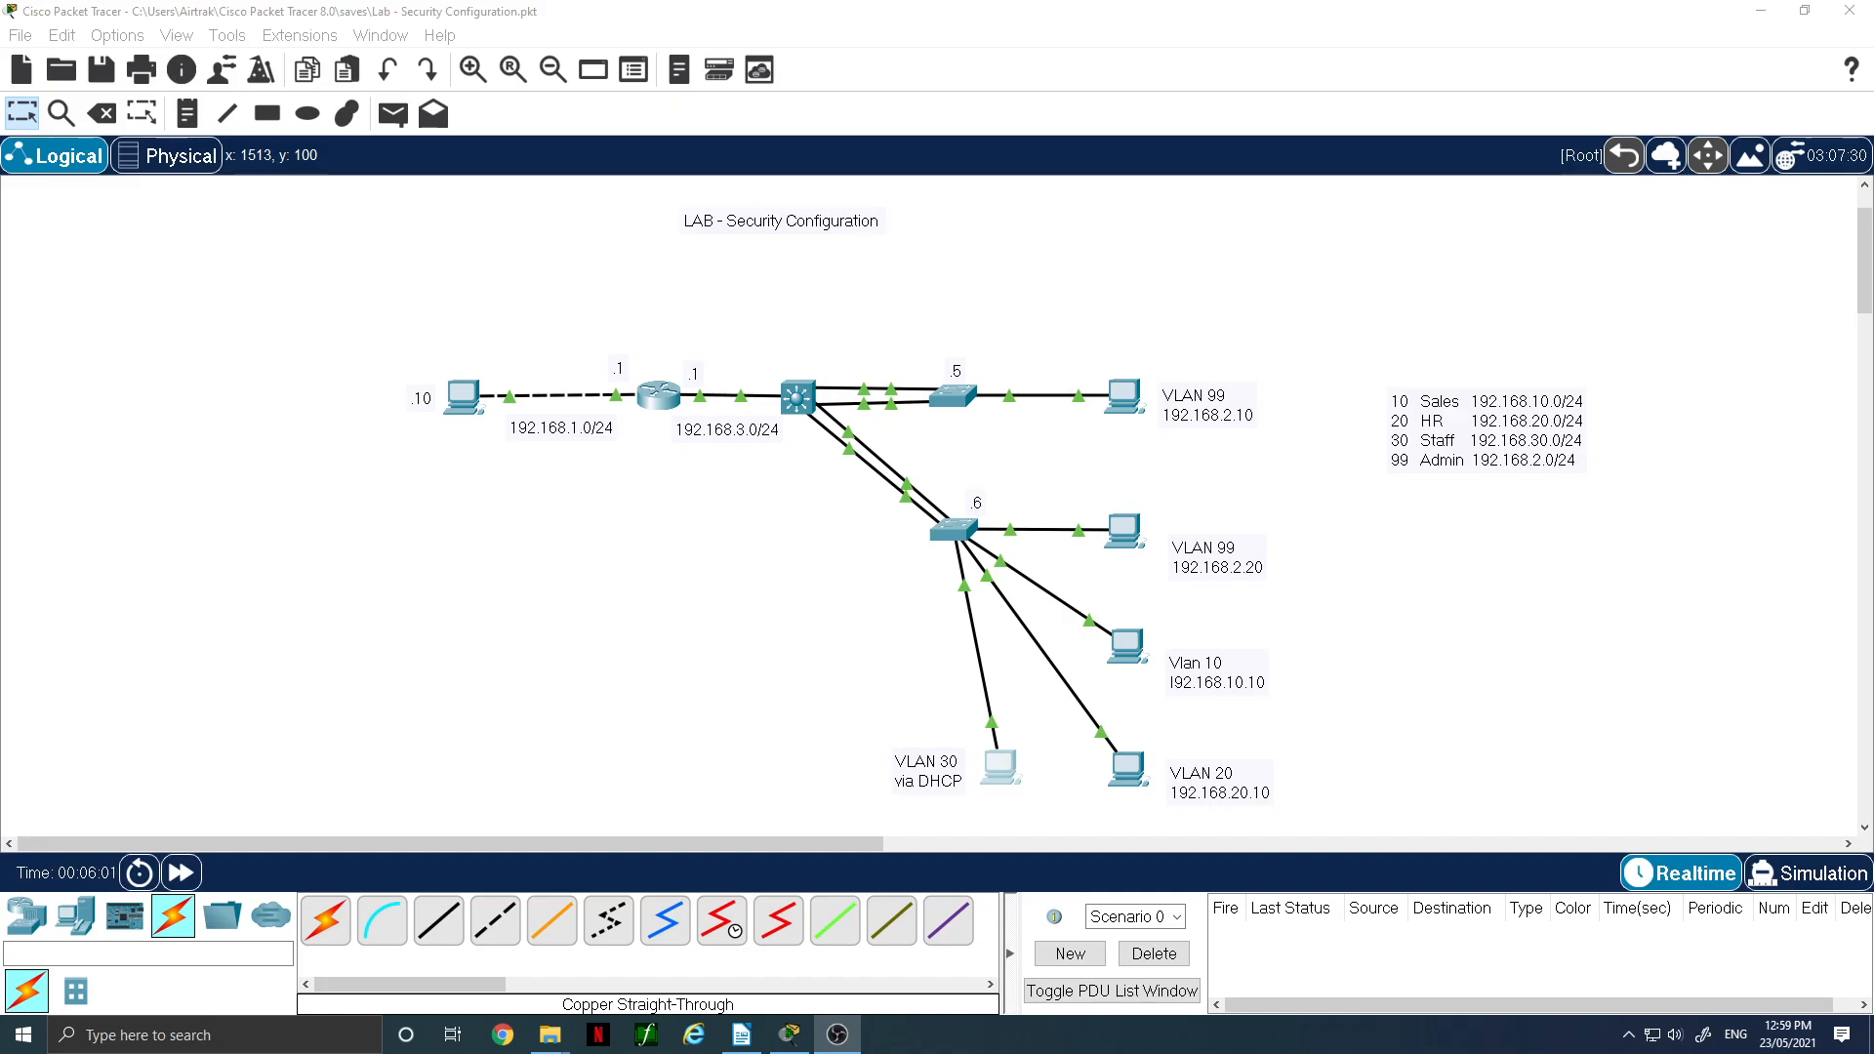
- Open the CLI of the .6 switch, log in to privileged EXEC mode with the console and enable passwords, and uncover the topology
left_click(952, 530)
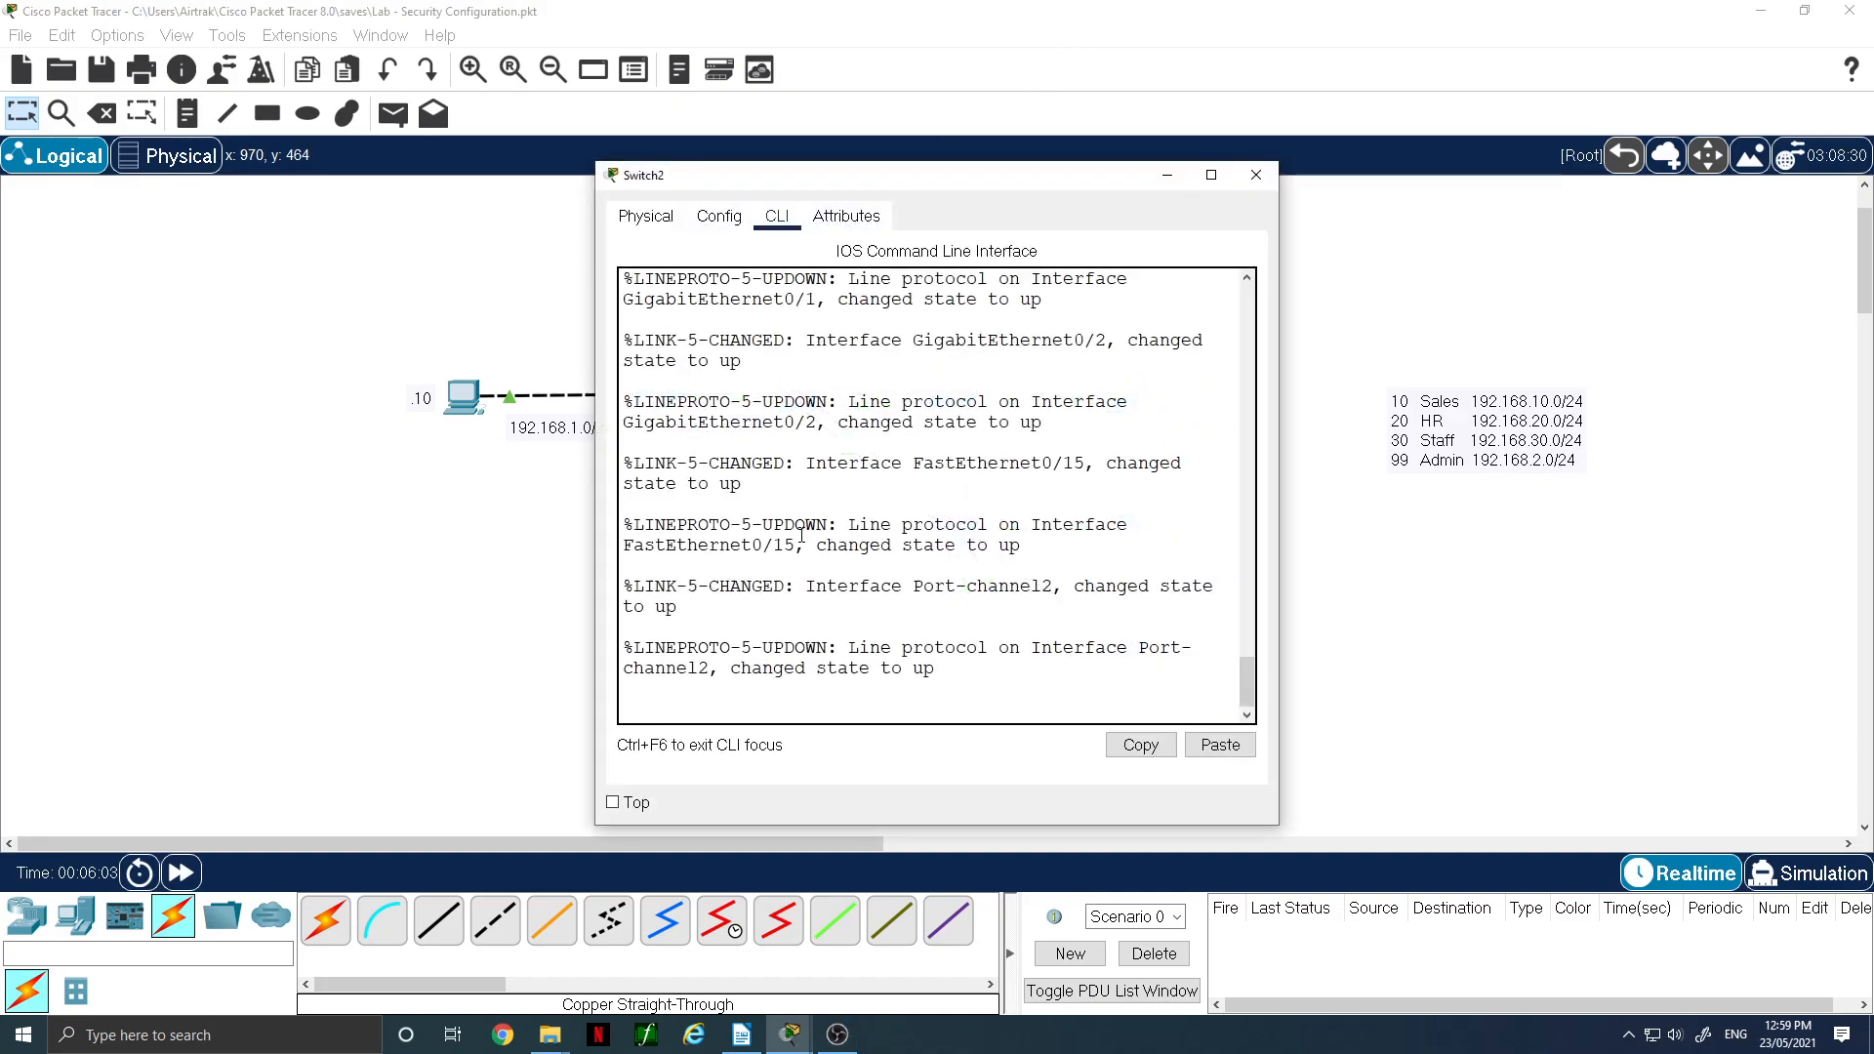
key("Return")
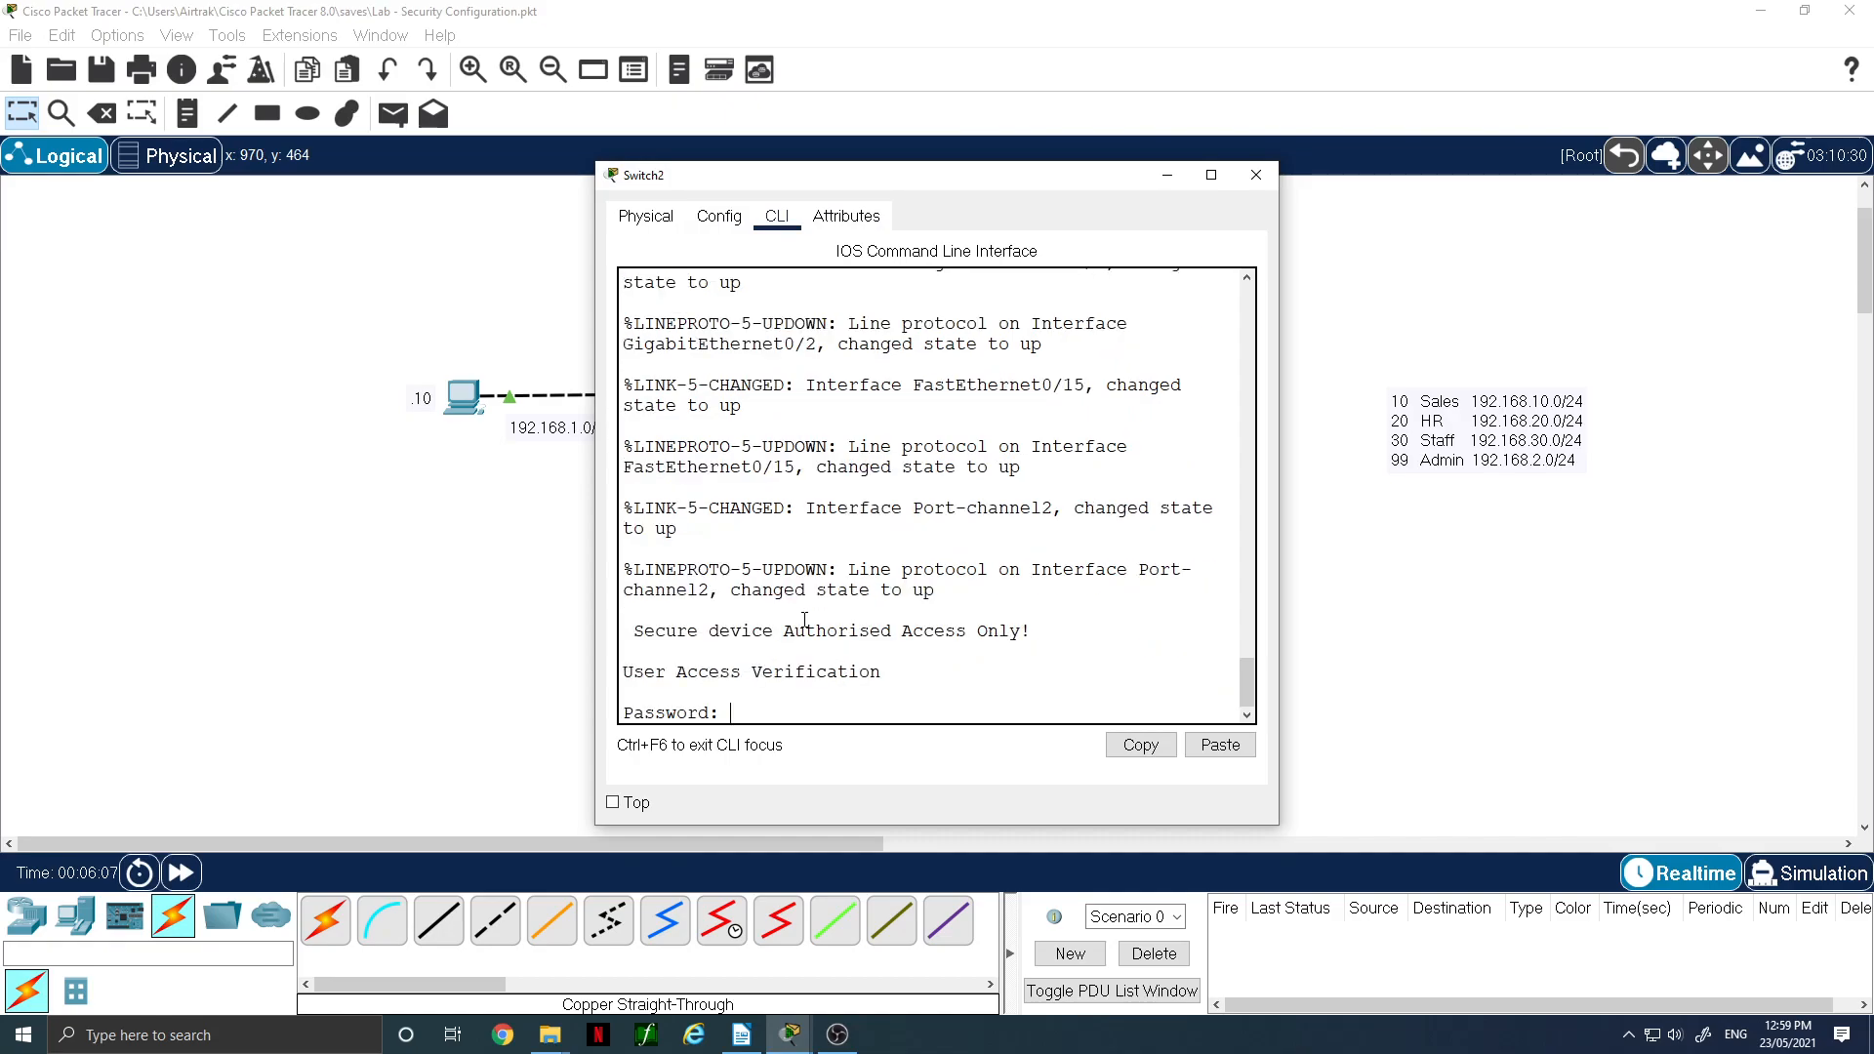
key("Return")
type("en")
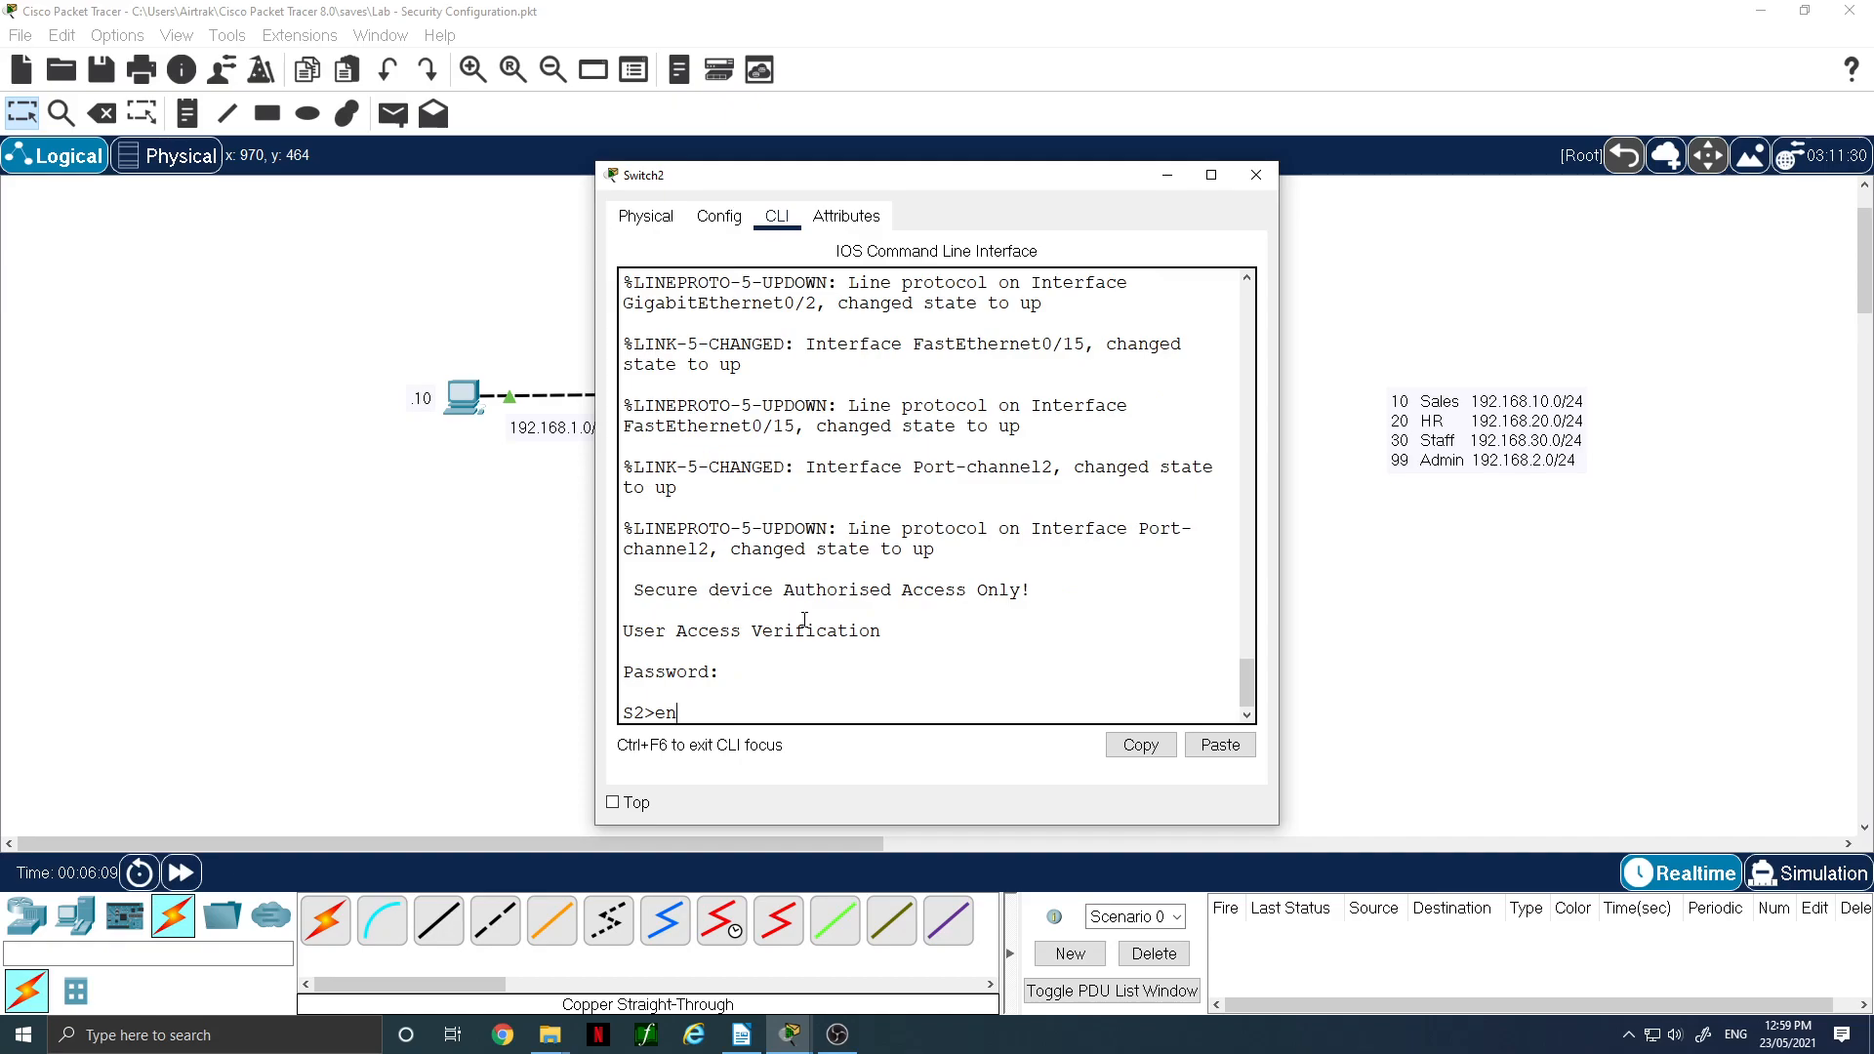
key("Return")
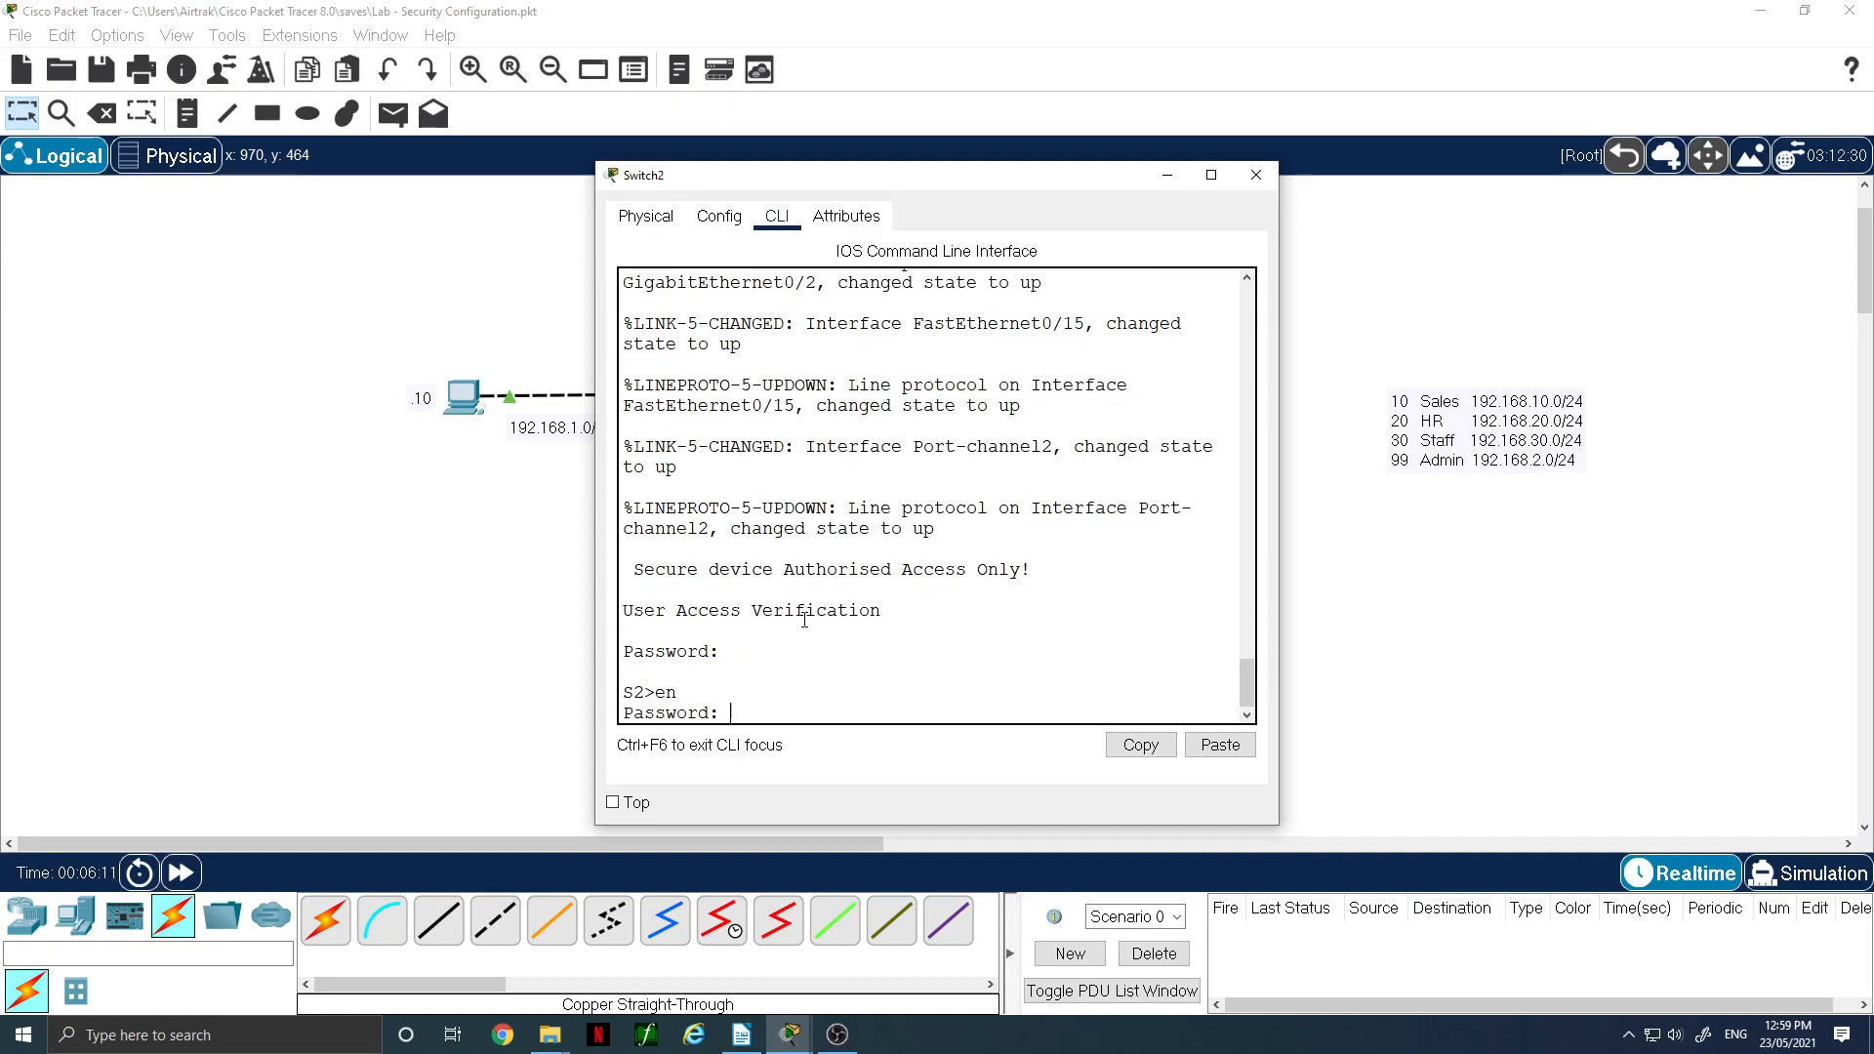
key("Return")
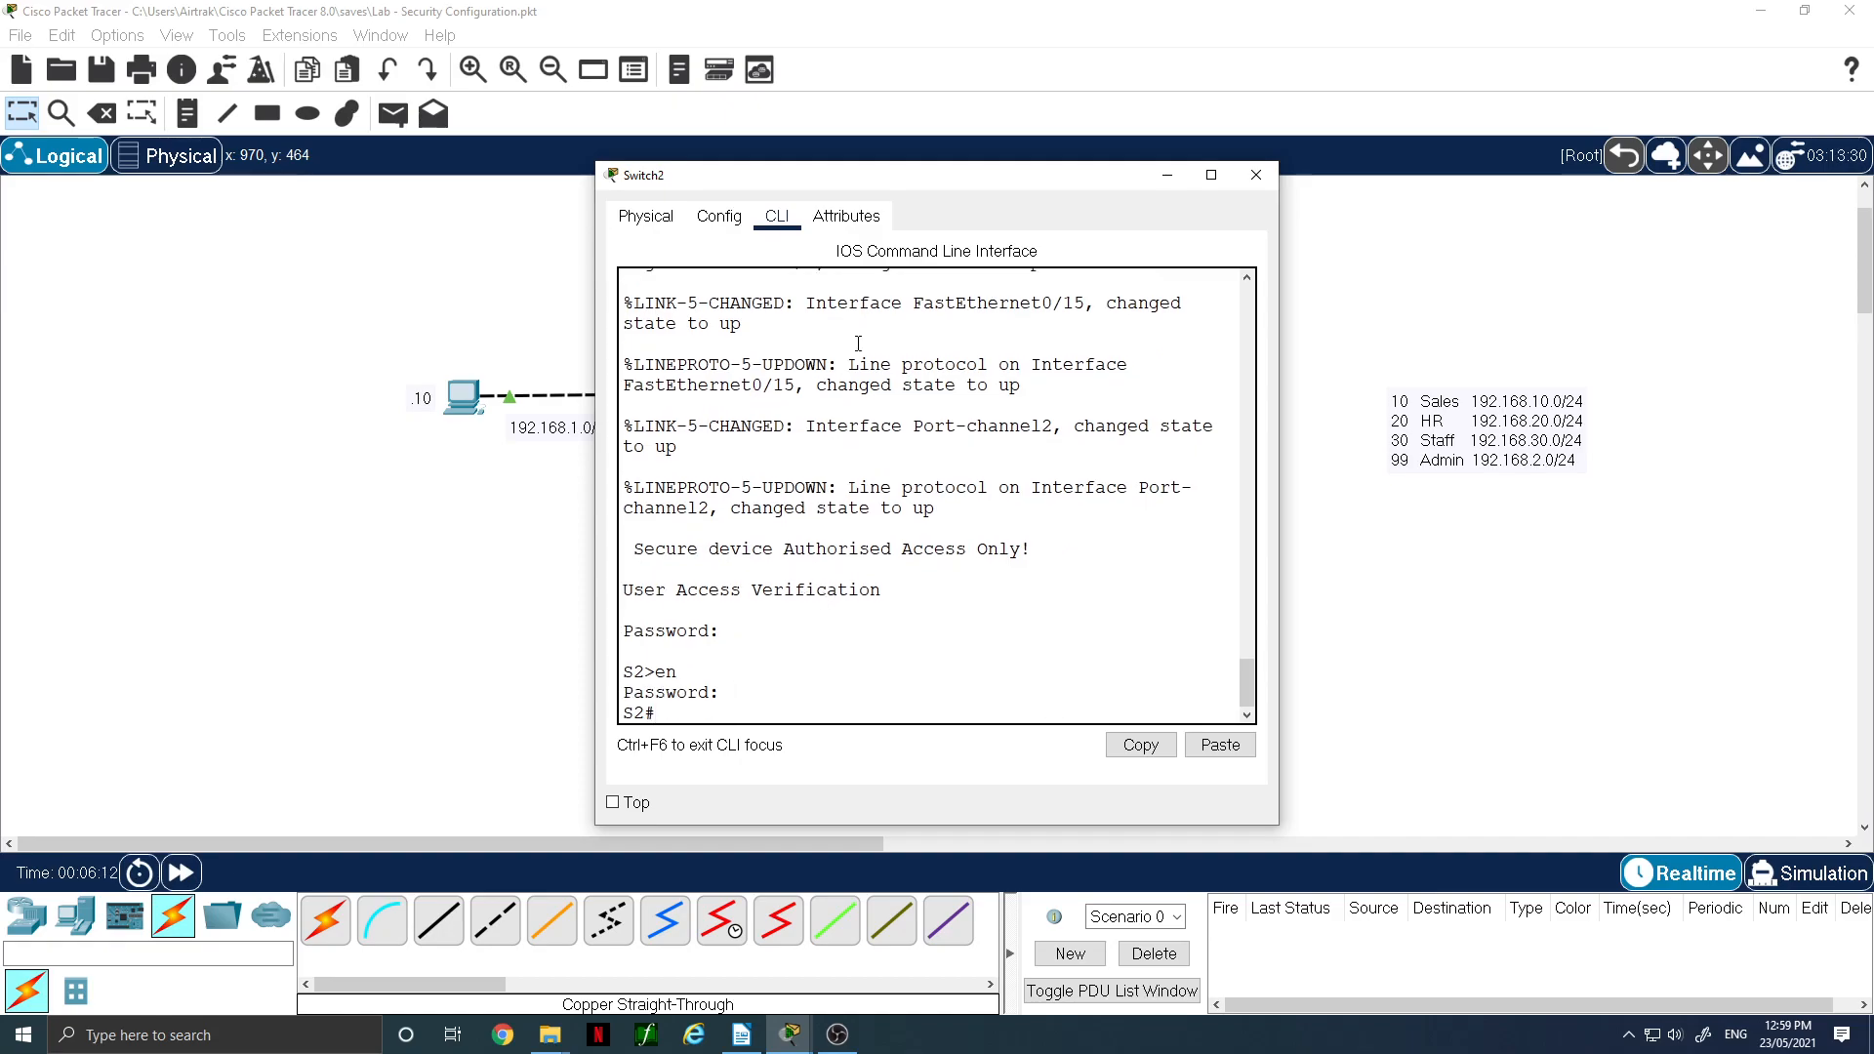
left_click_drag(937, 175, 464, 193)
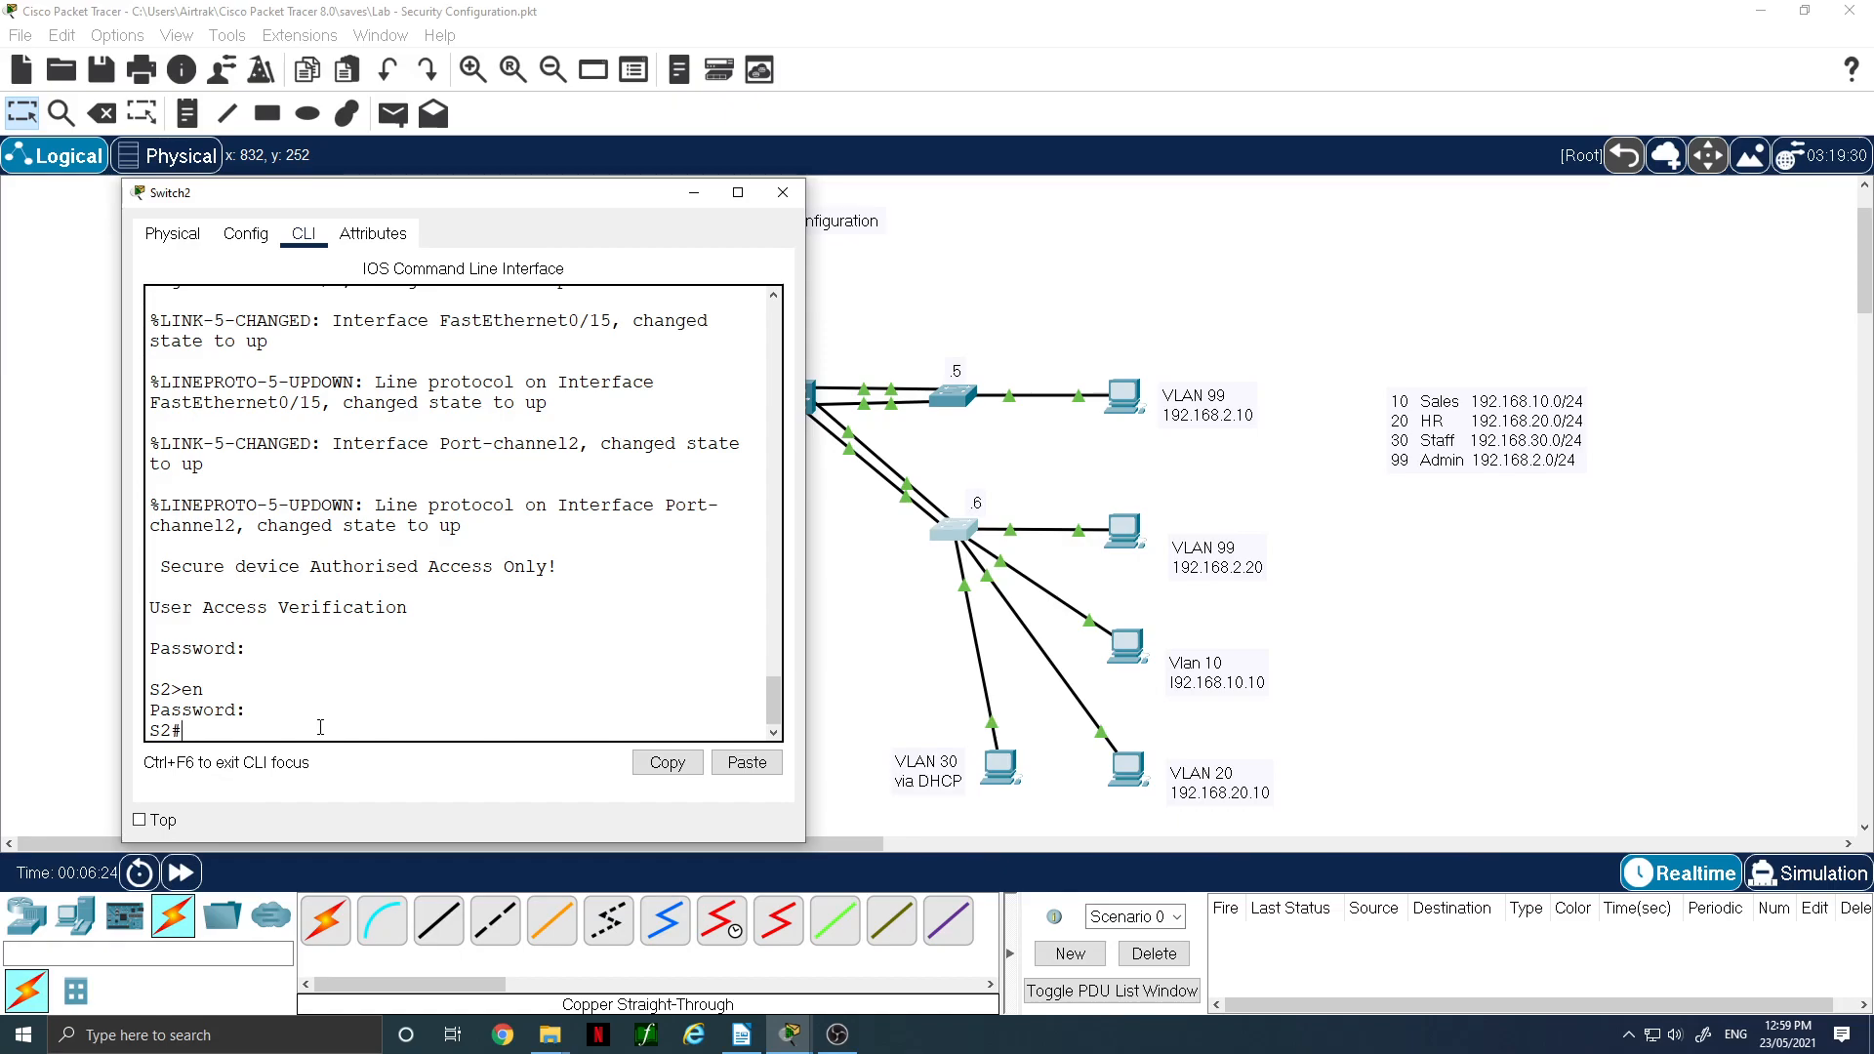
- Enter global configuration mode on S2 and select interface f0/5 for configuration
type("conf t")
key("Return")
type("ig")
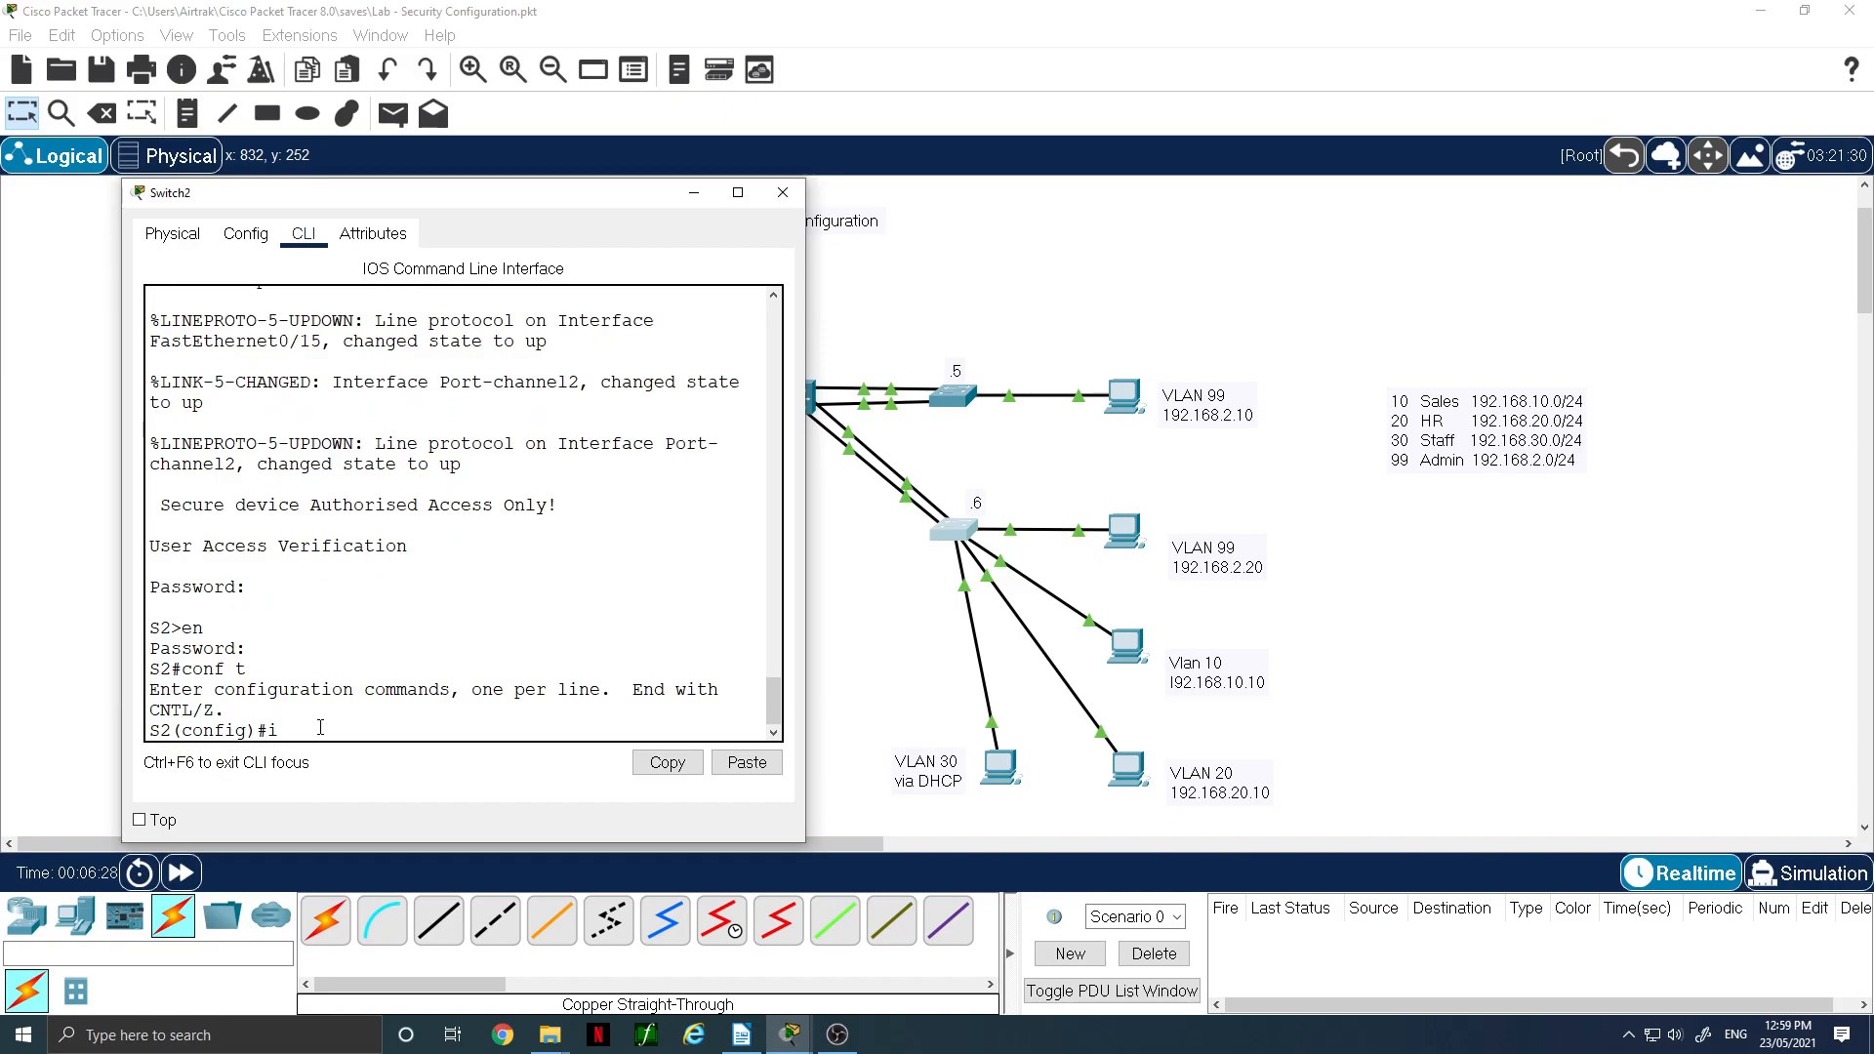
type("nt f0/5")
key("Return")
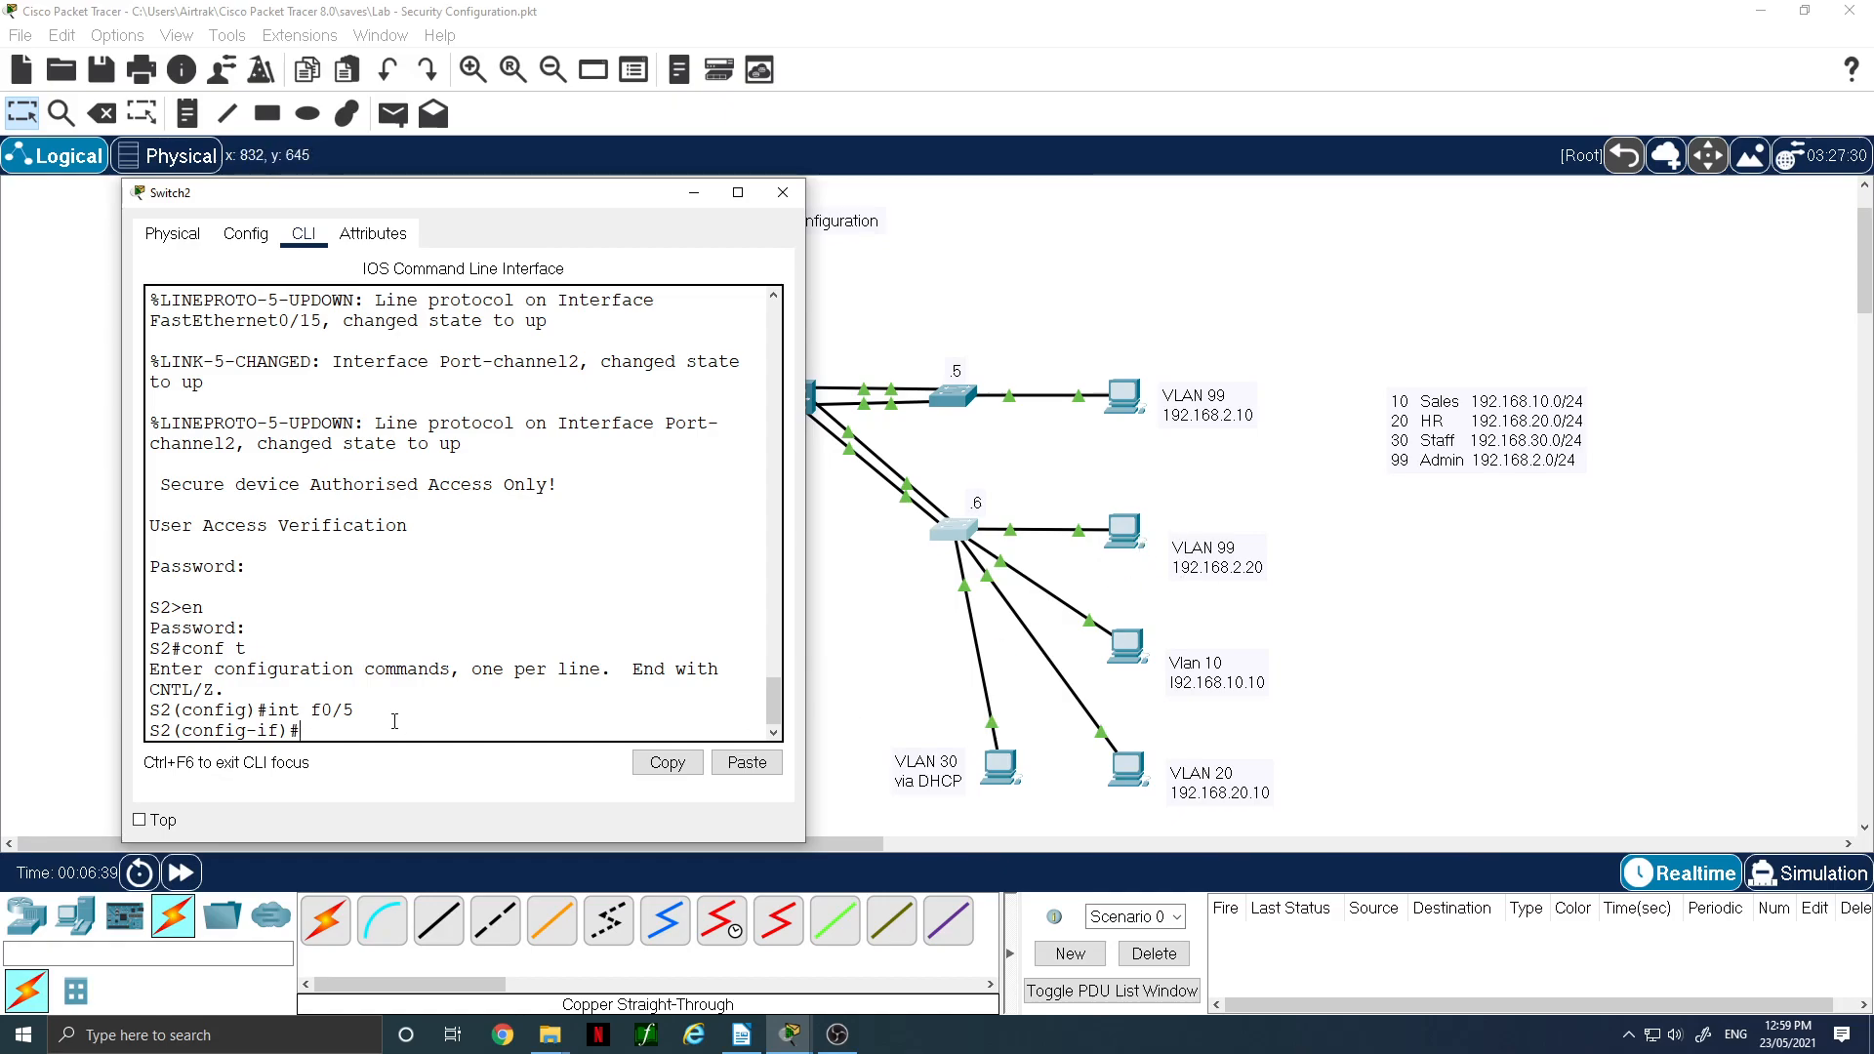
- Try to enable port security on interface f0/5 with switchport port-security
type("sw")
key("Tab")
type("p")
key("BackSpace")
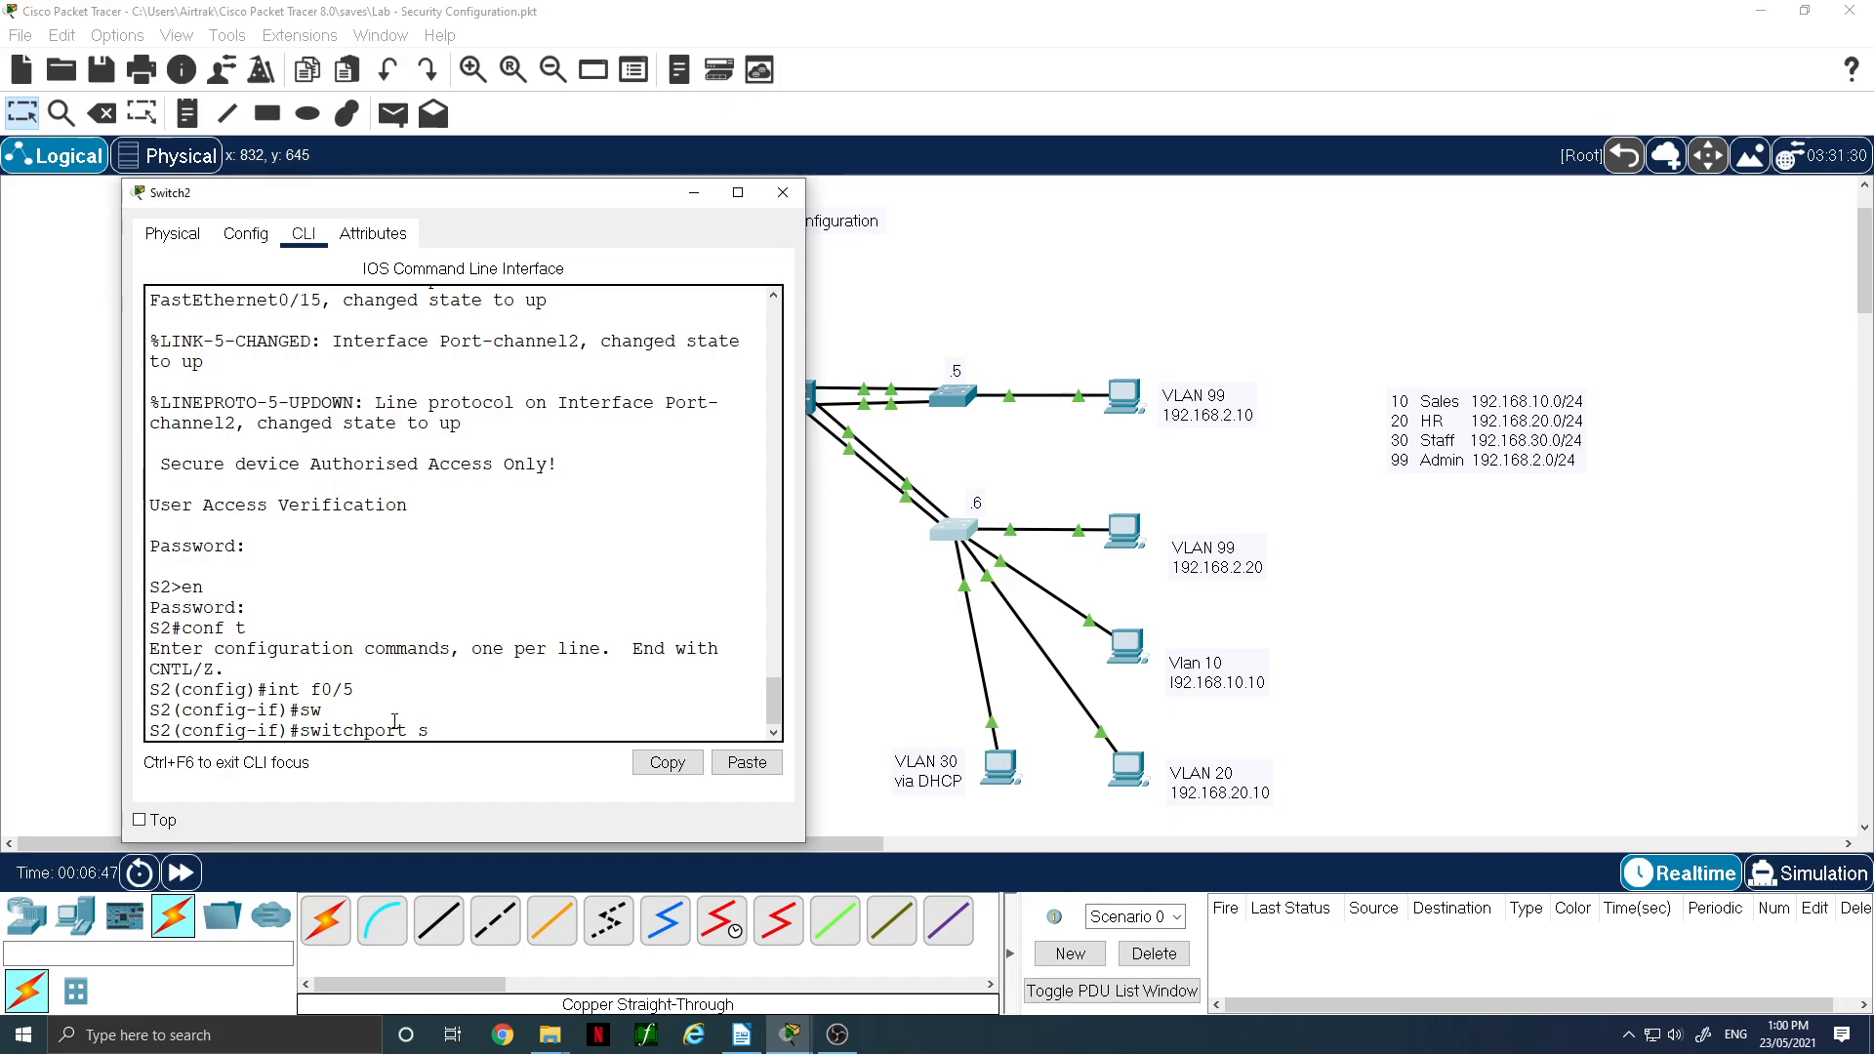
type("po")
key("Tab")
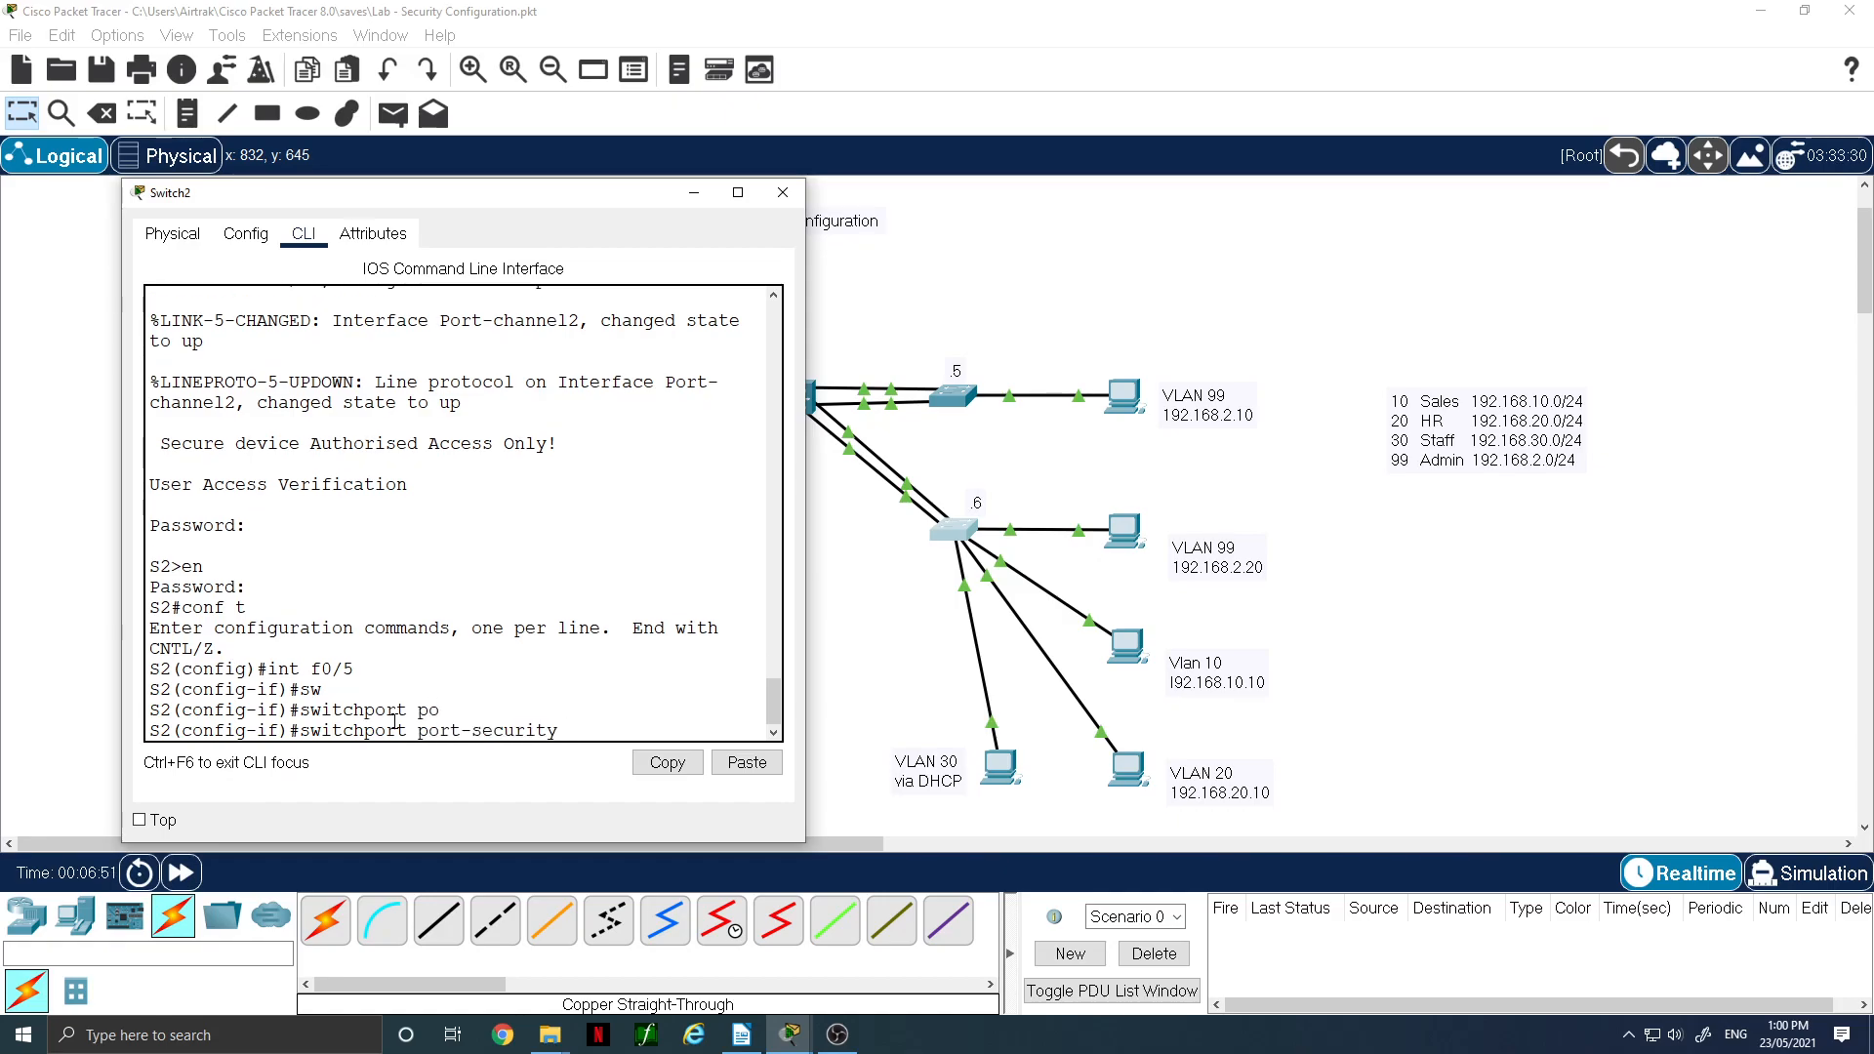
key("Return")
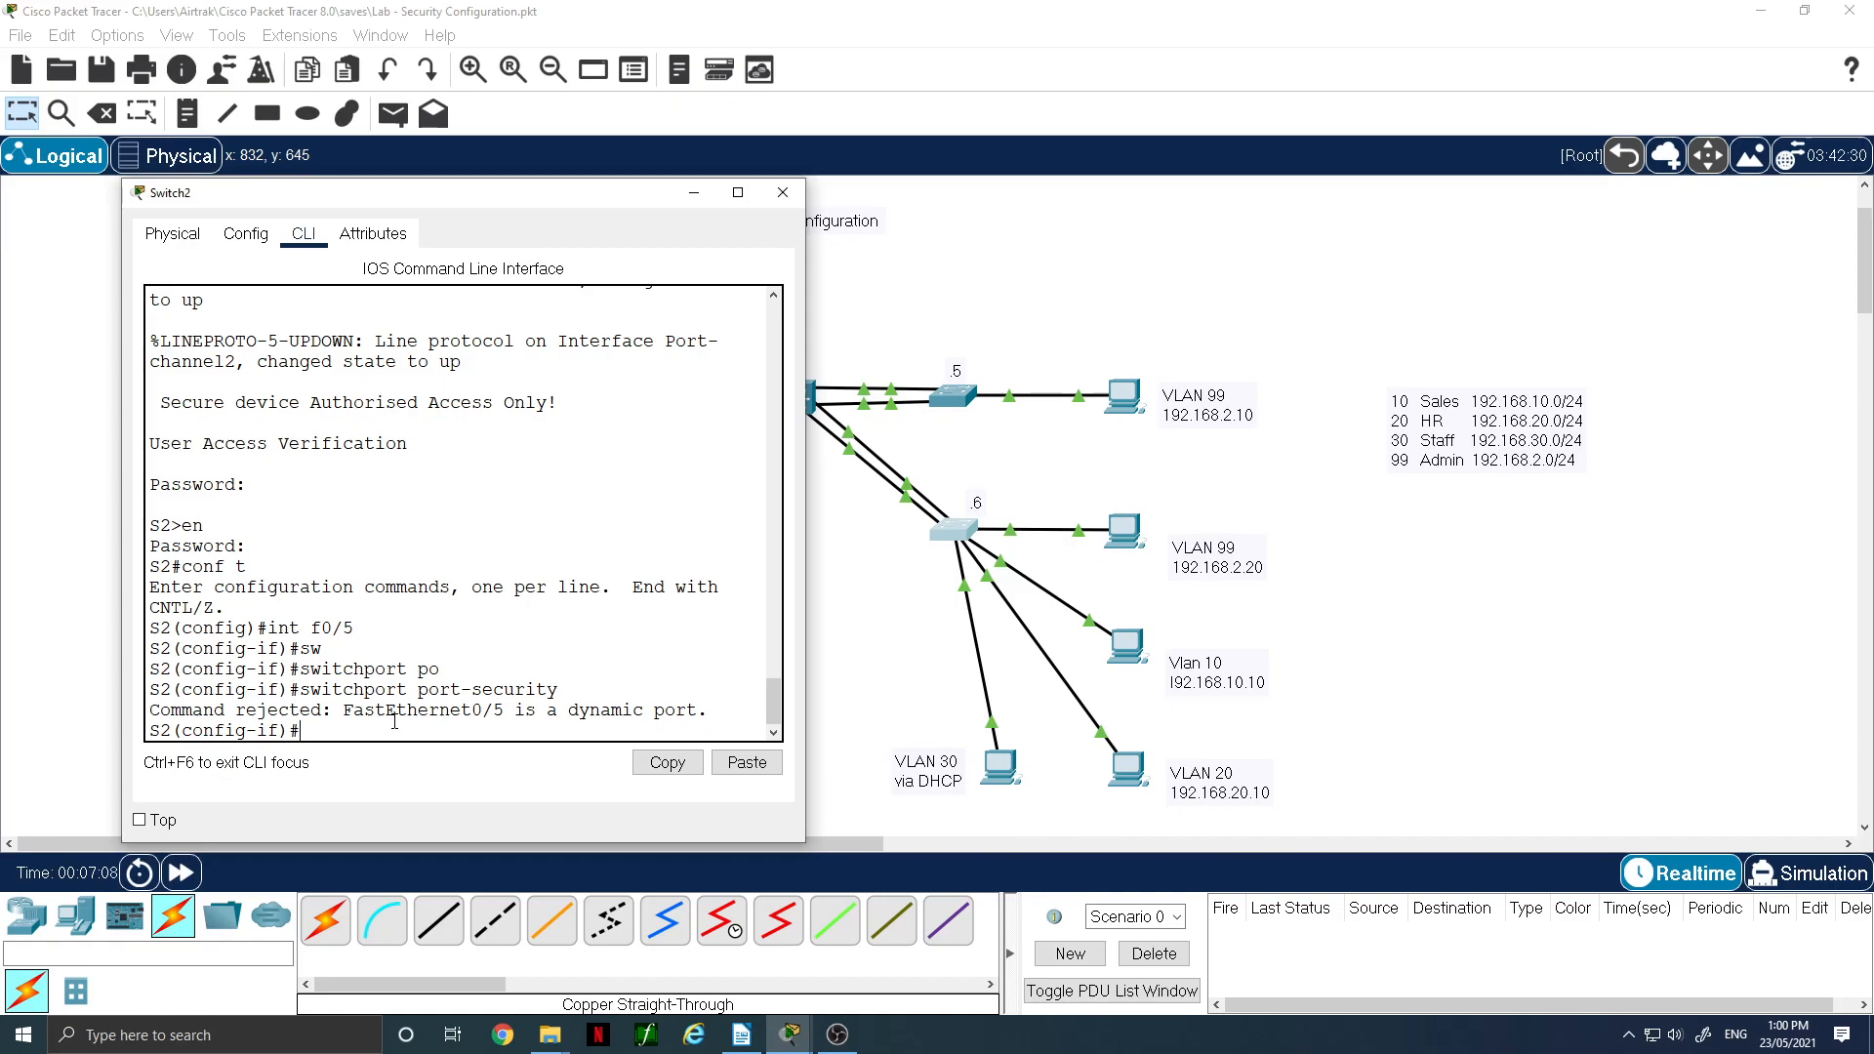
- Set interface f0/5 to access mode and enable port security on it
type("sw mode ac")
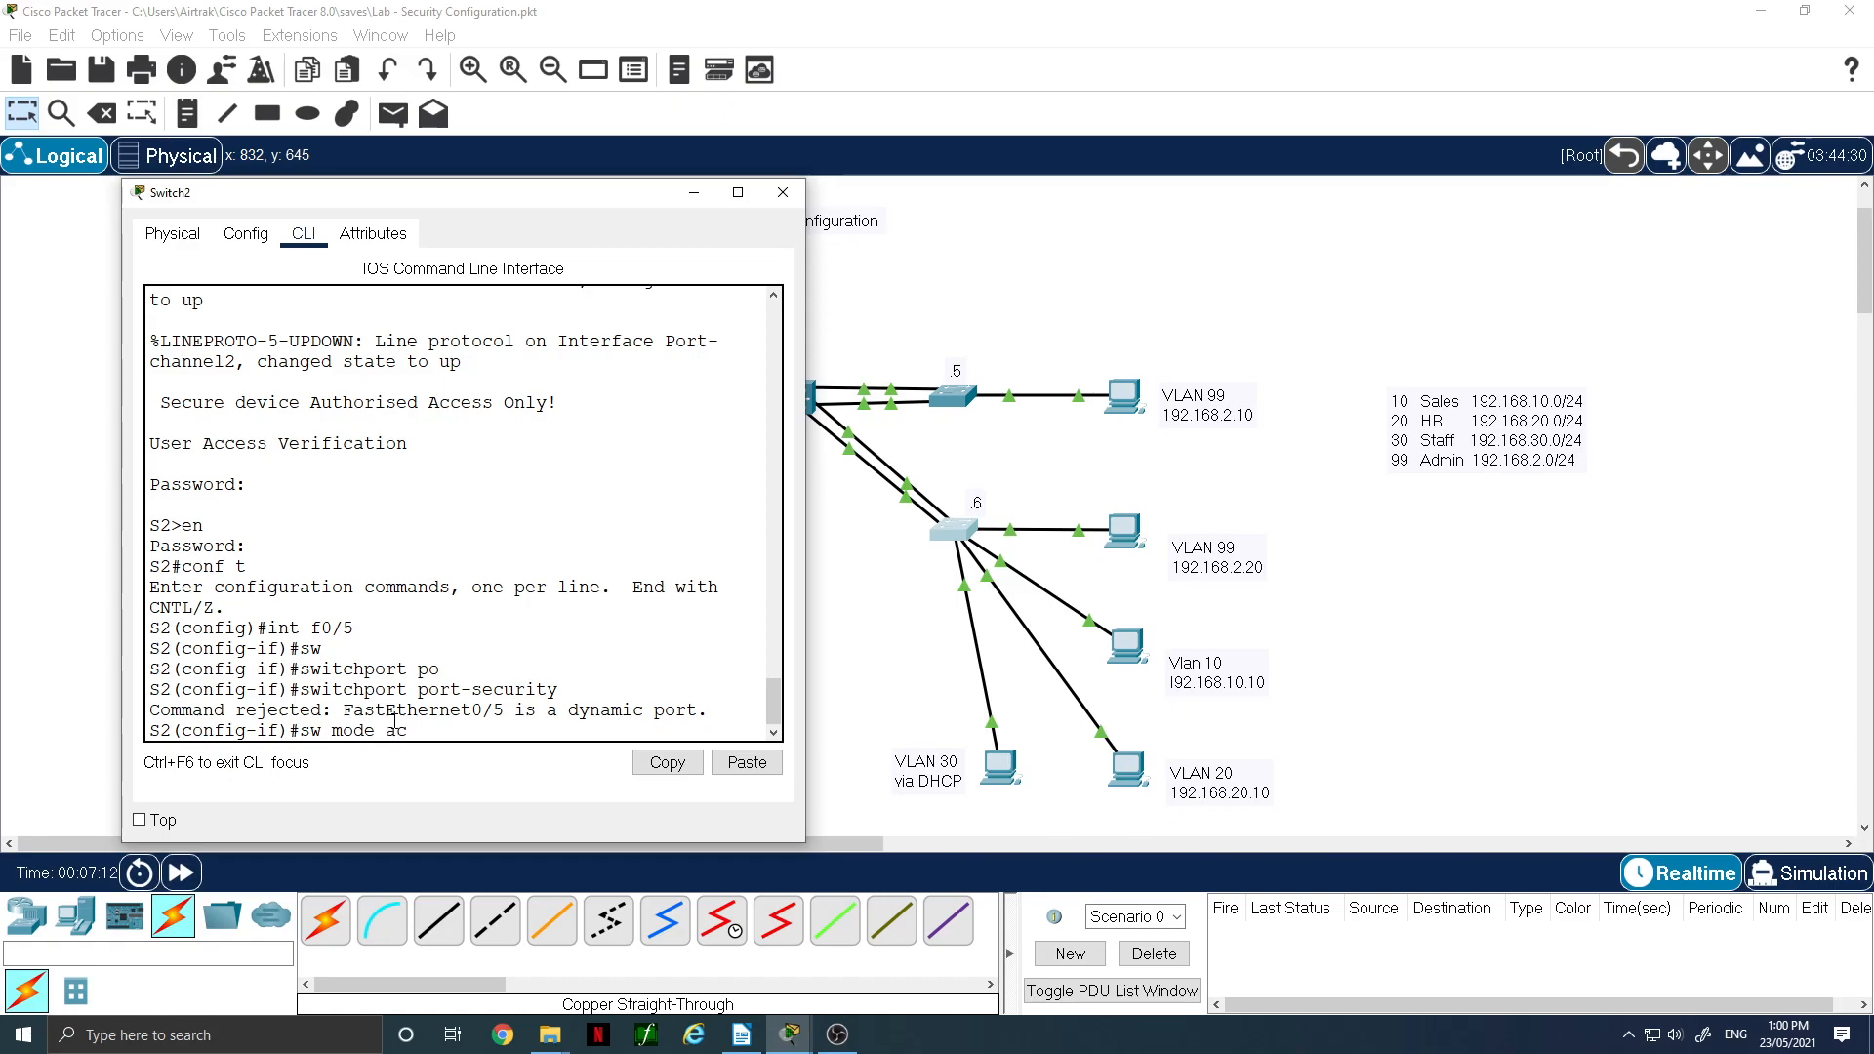
key("Tab")
key("Return")
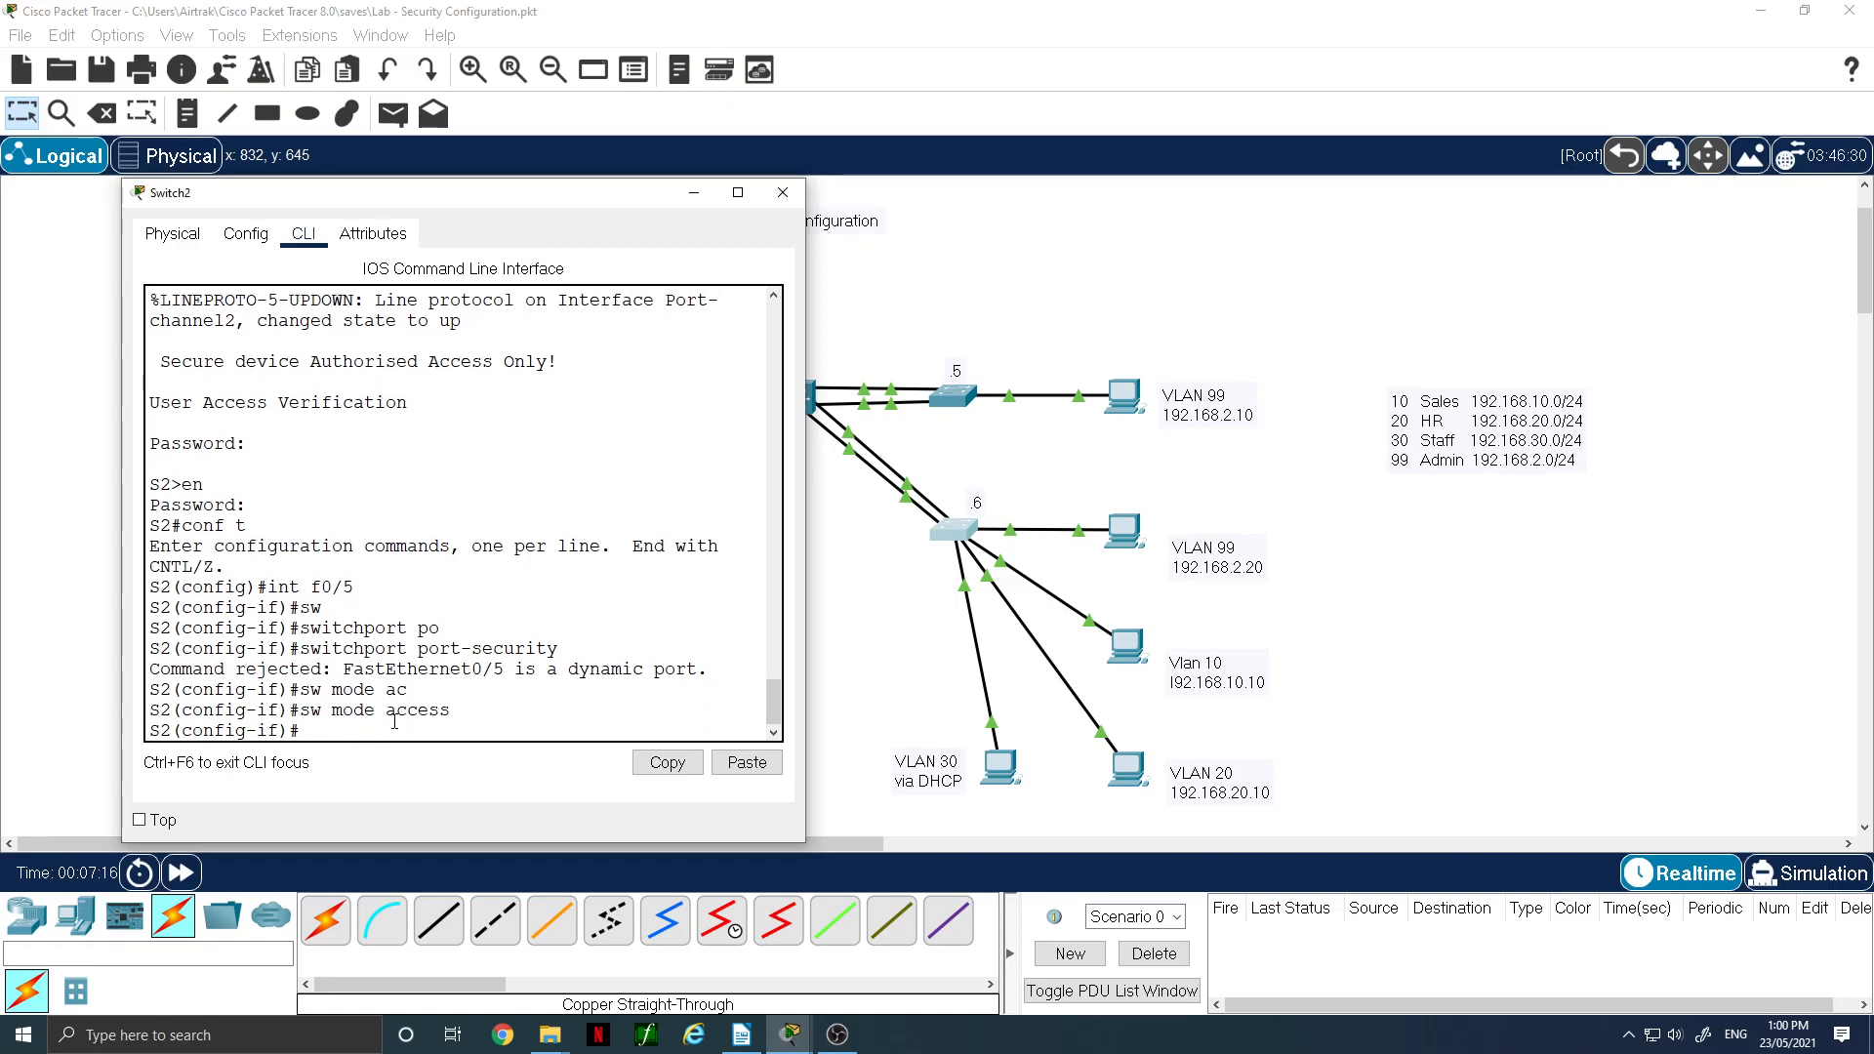
key("Up")
key("Up")
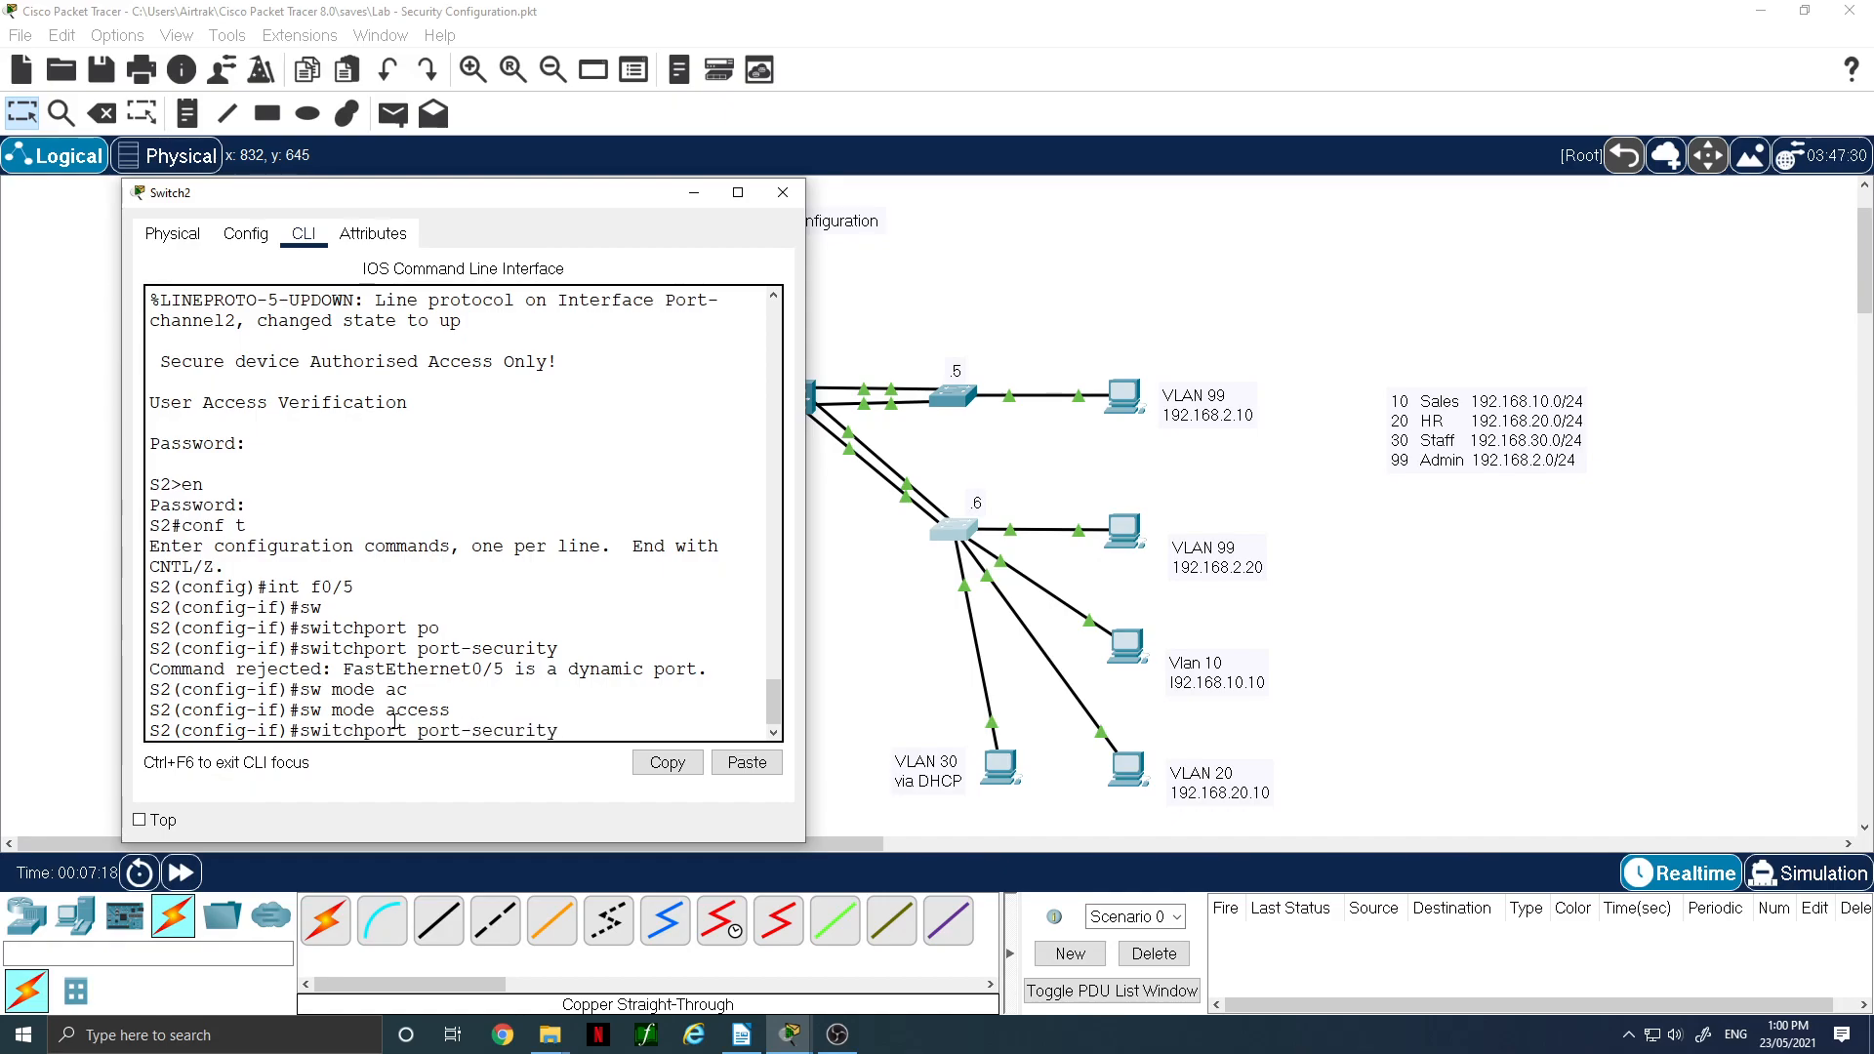
key("Return")
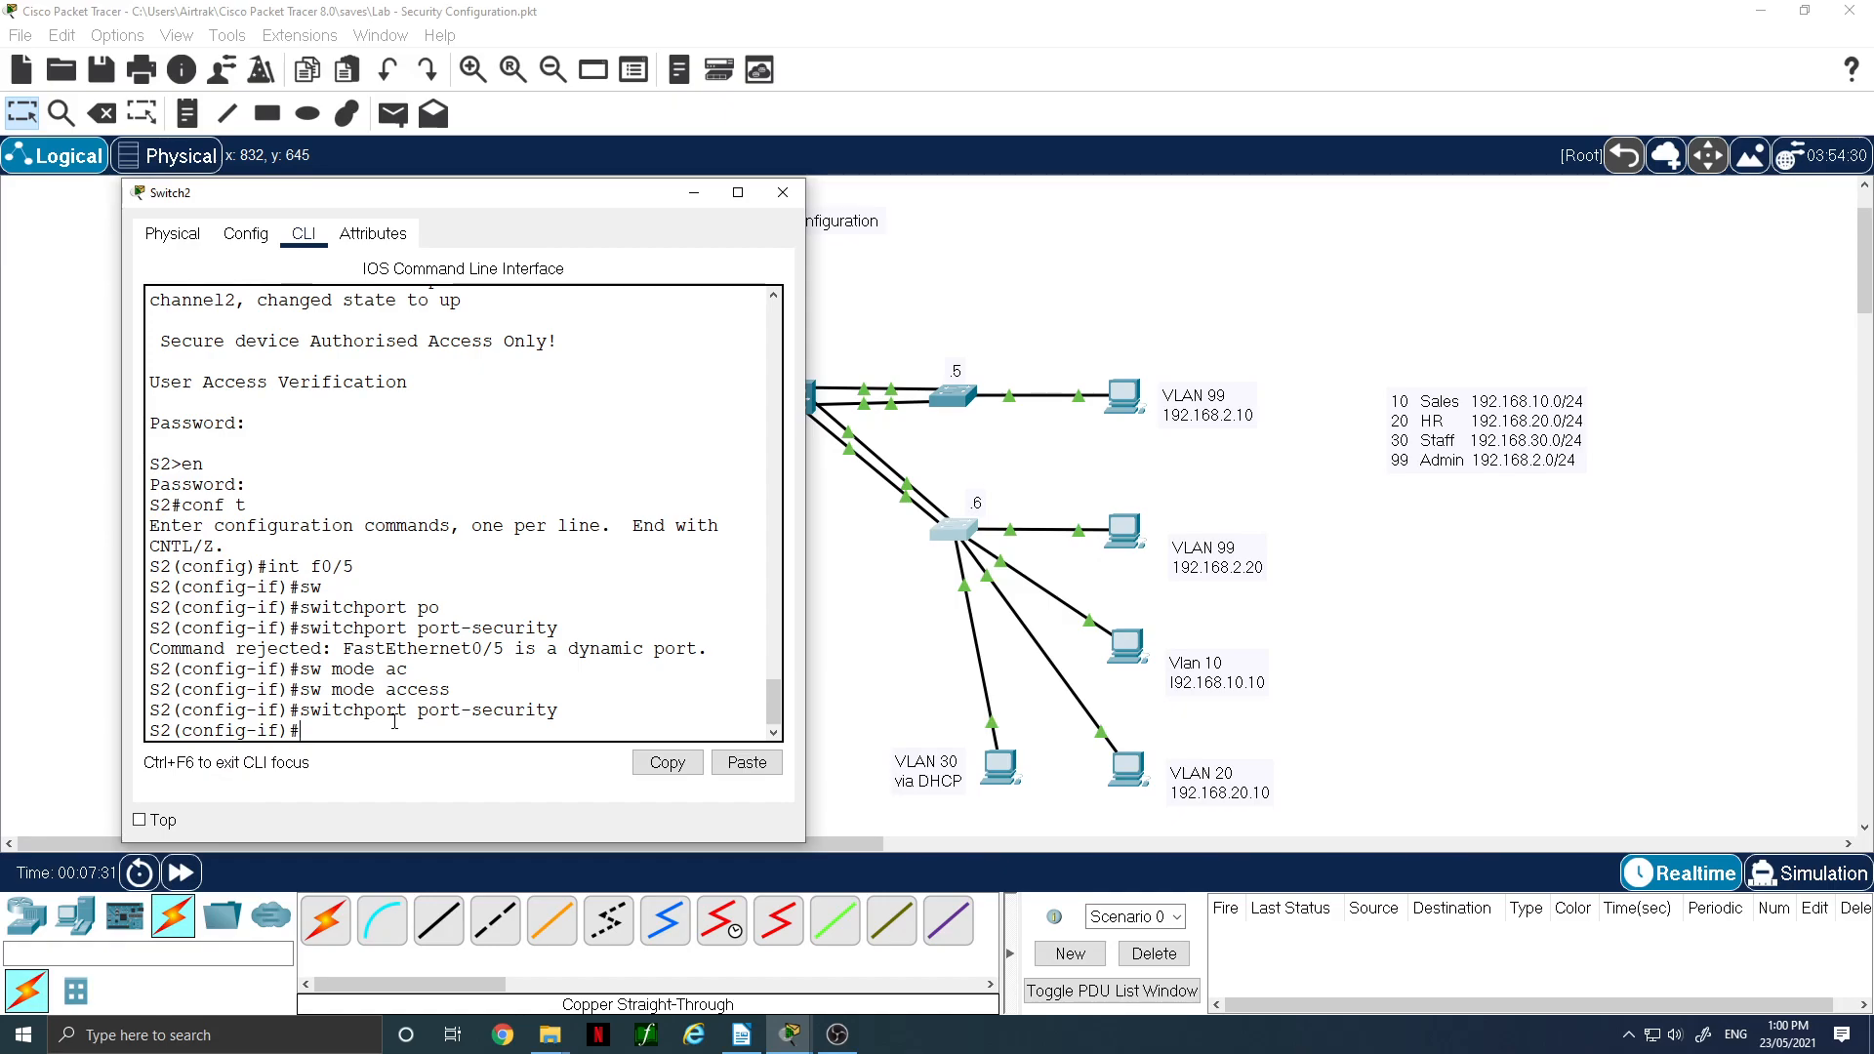
- Limit port security on f0/5 to a maximum of 2 MAC addresses
key("Up")
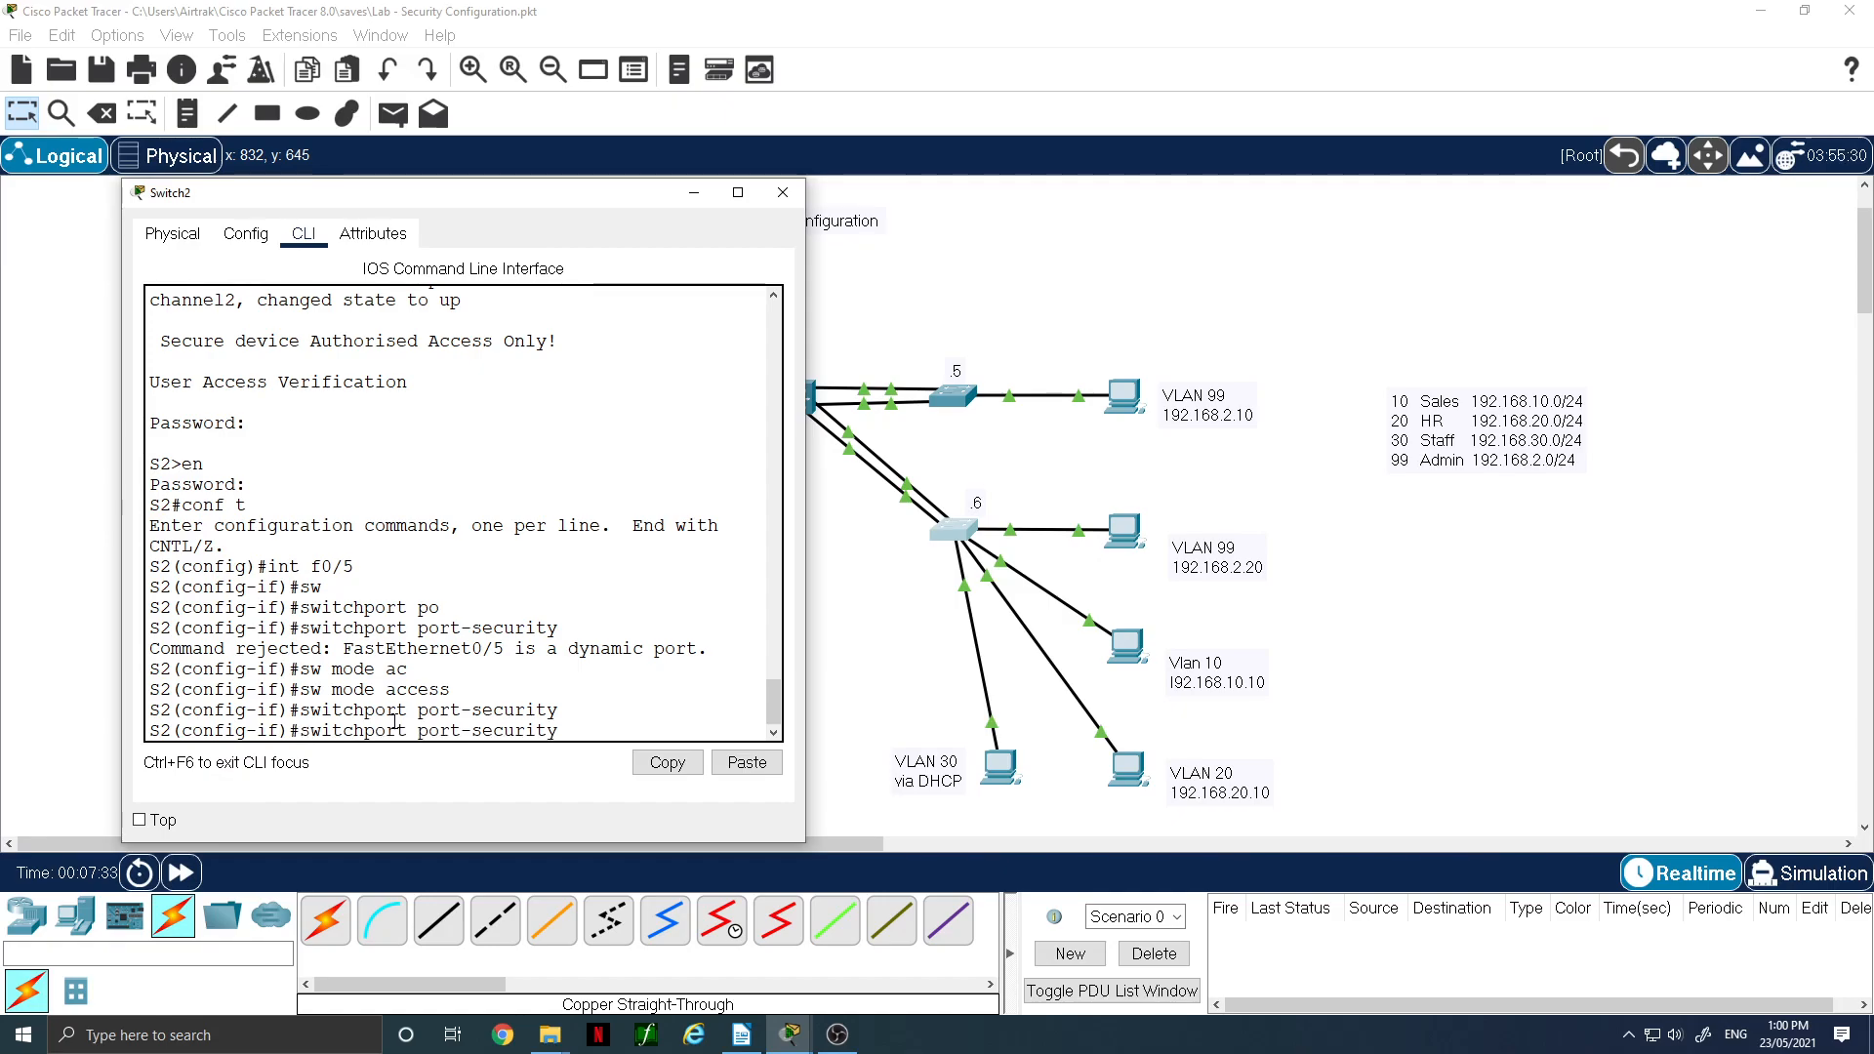
type("max 2")
key("Return")
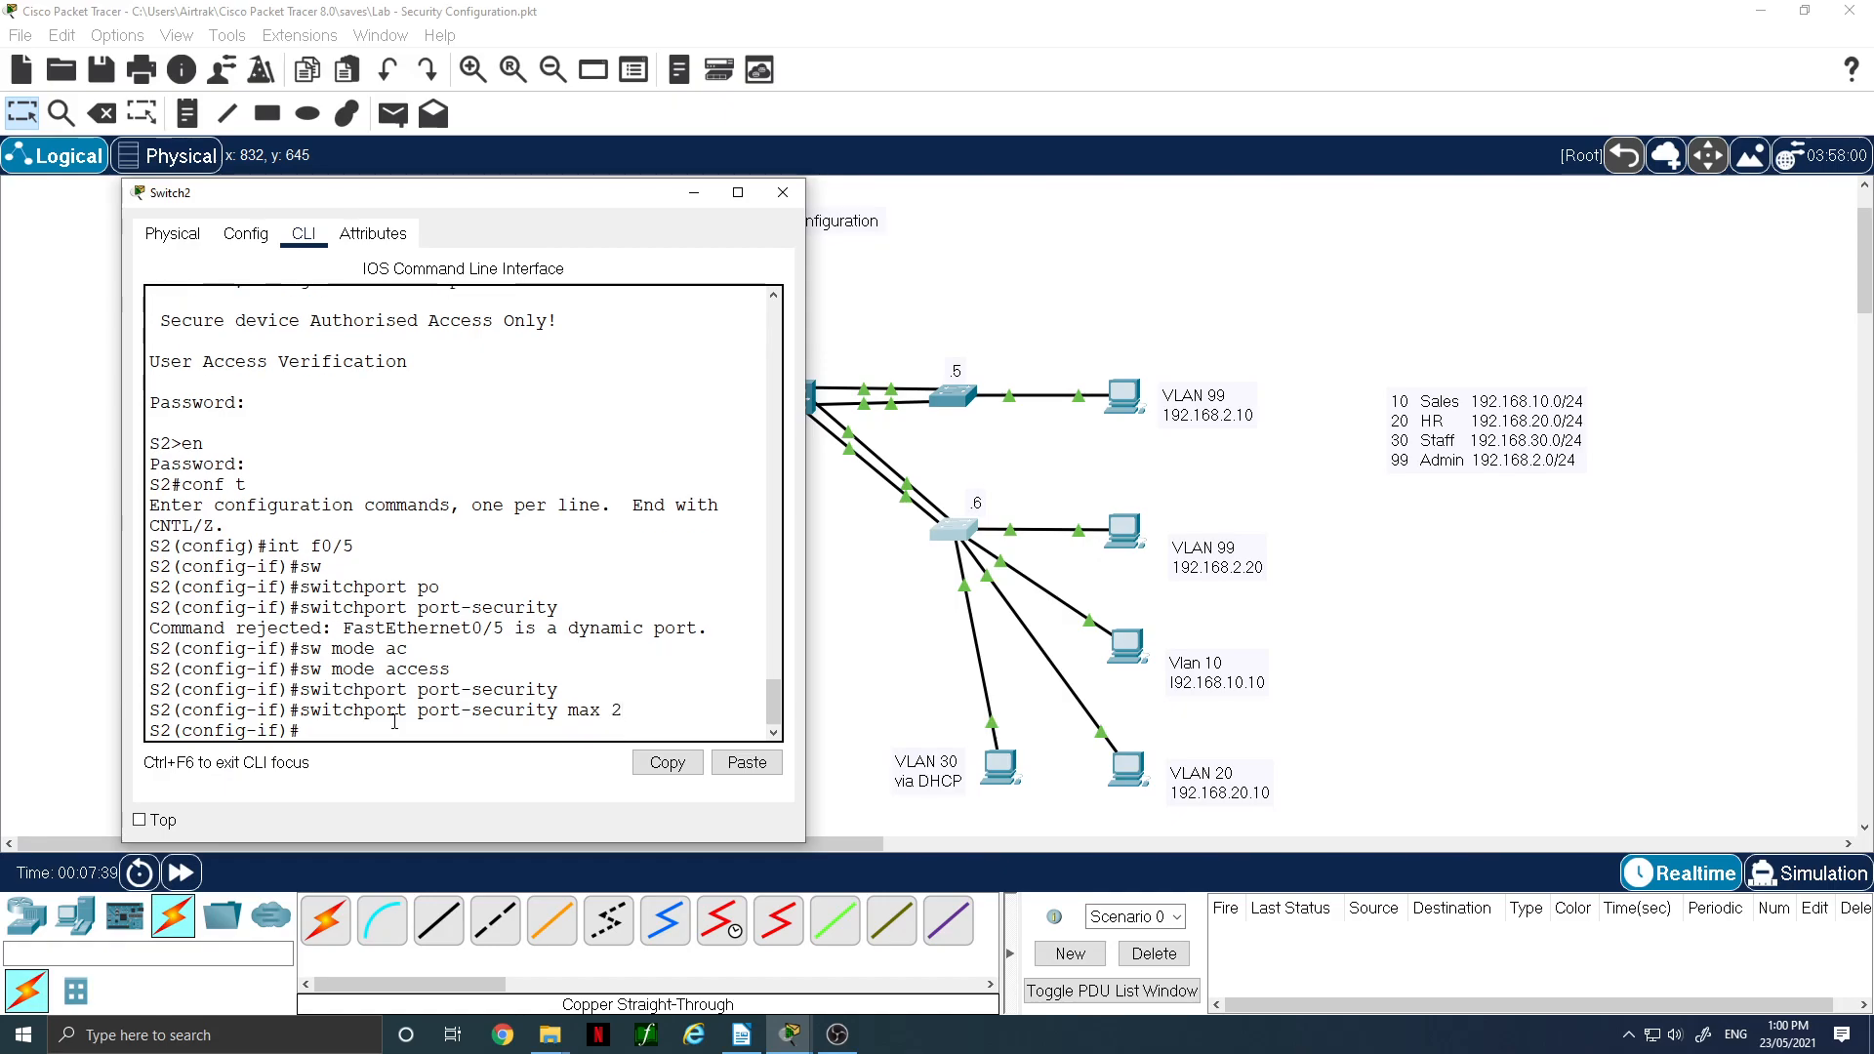
- List the port-security violation modes and set the violation mode on f0/5 to protect
key("Up")
key("BackSpace")
key("BackSpace")
key("BackSpace")
key("BackSpace")
key("BackSpace")
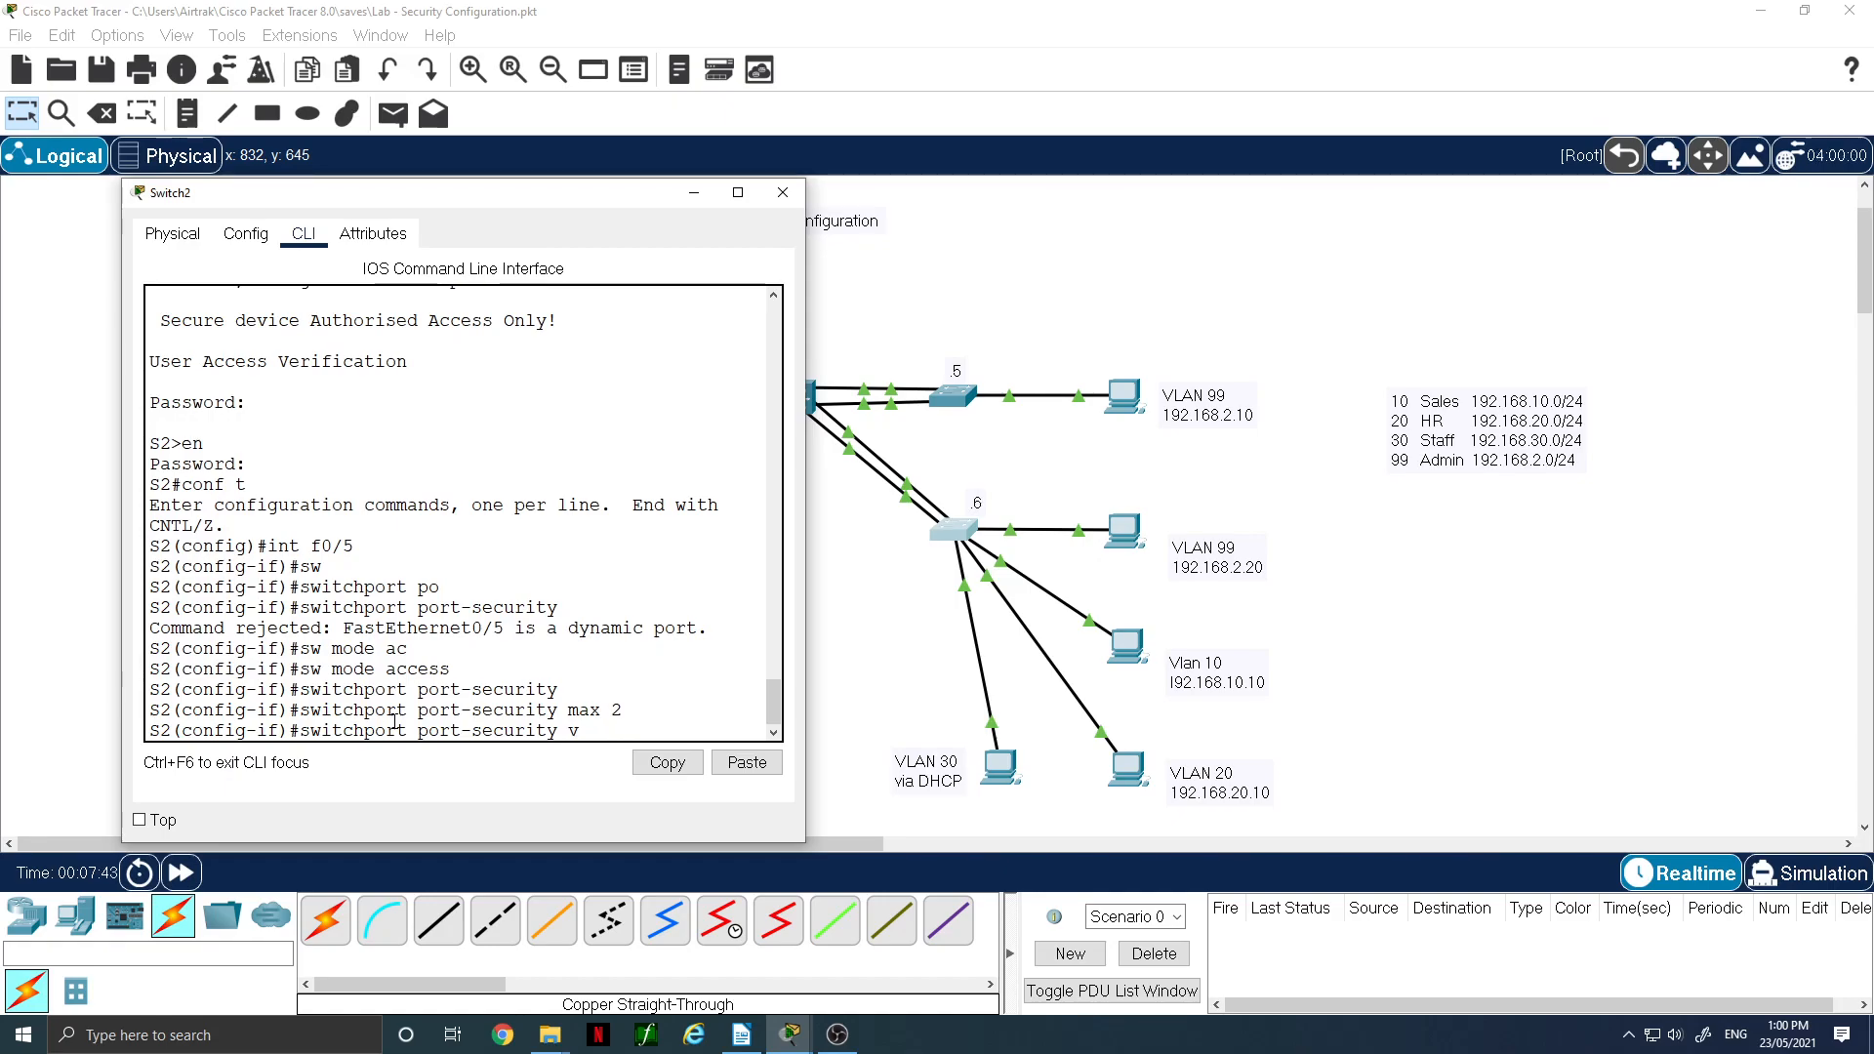
type("vio")
key("Tab")
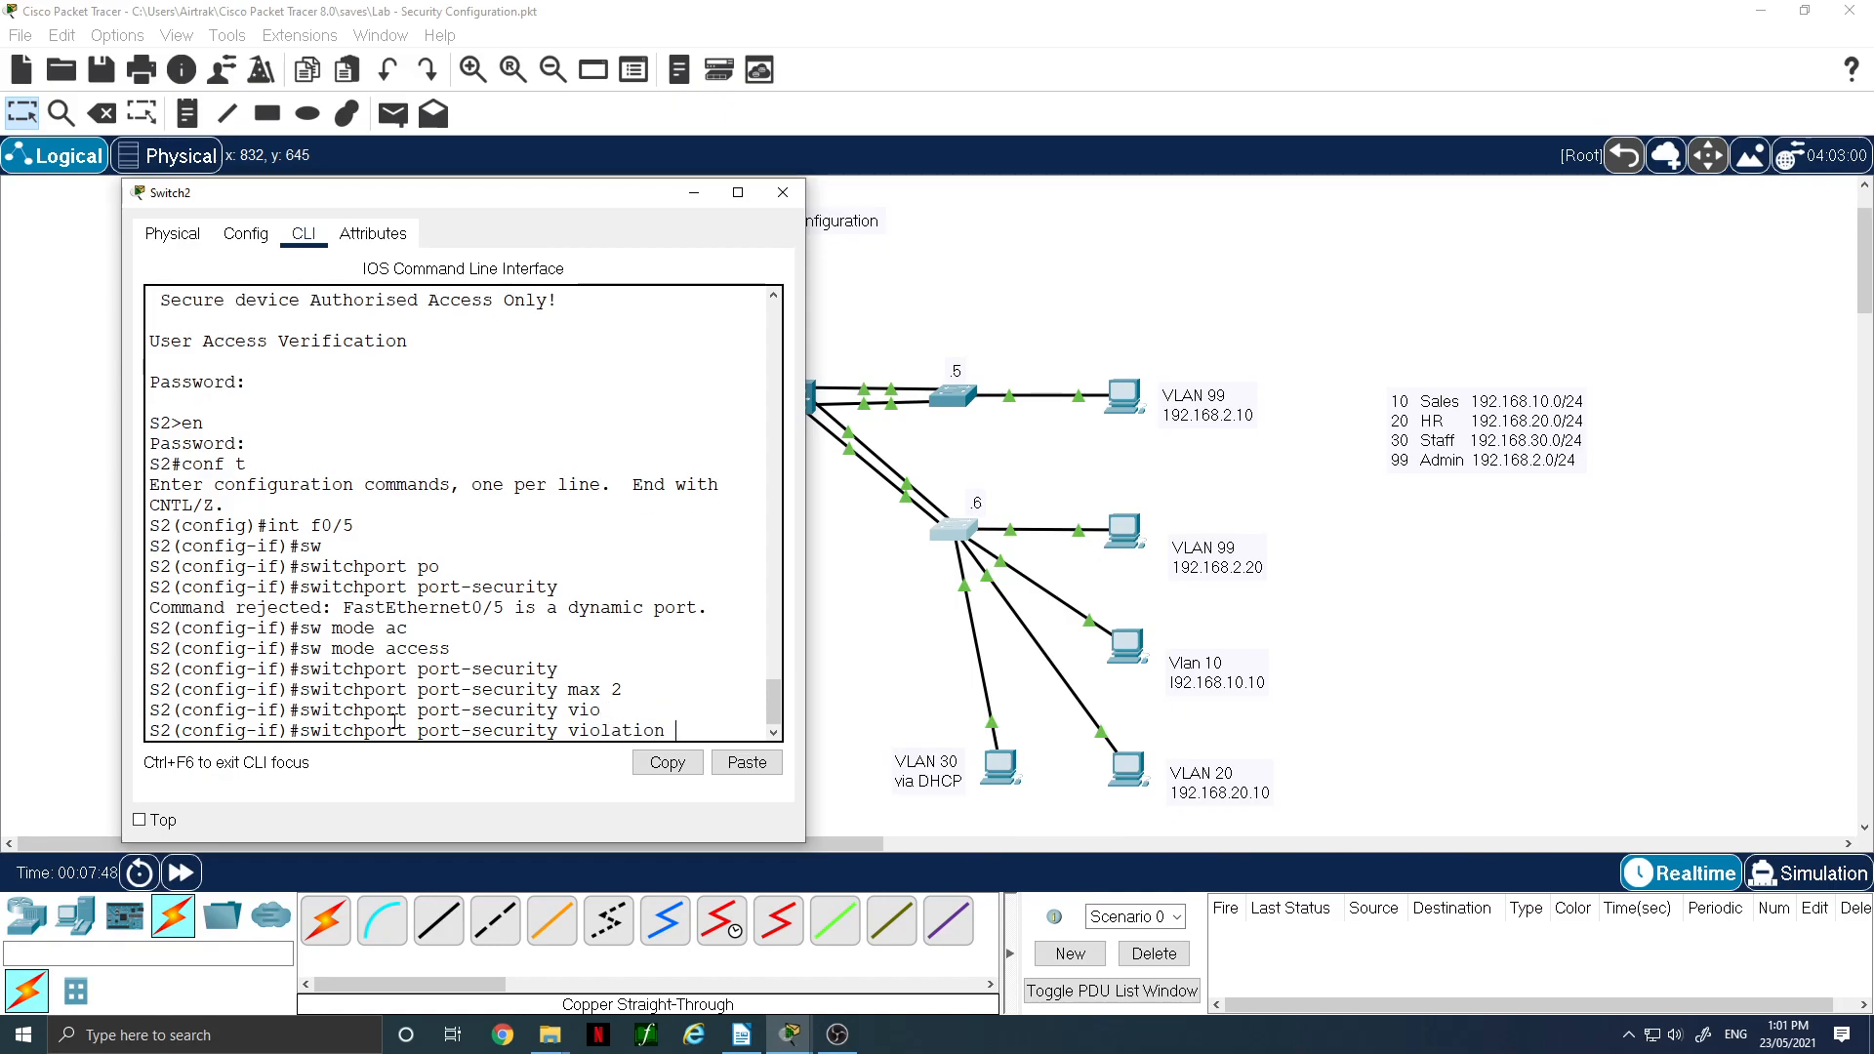
type("?")
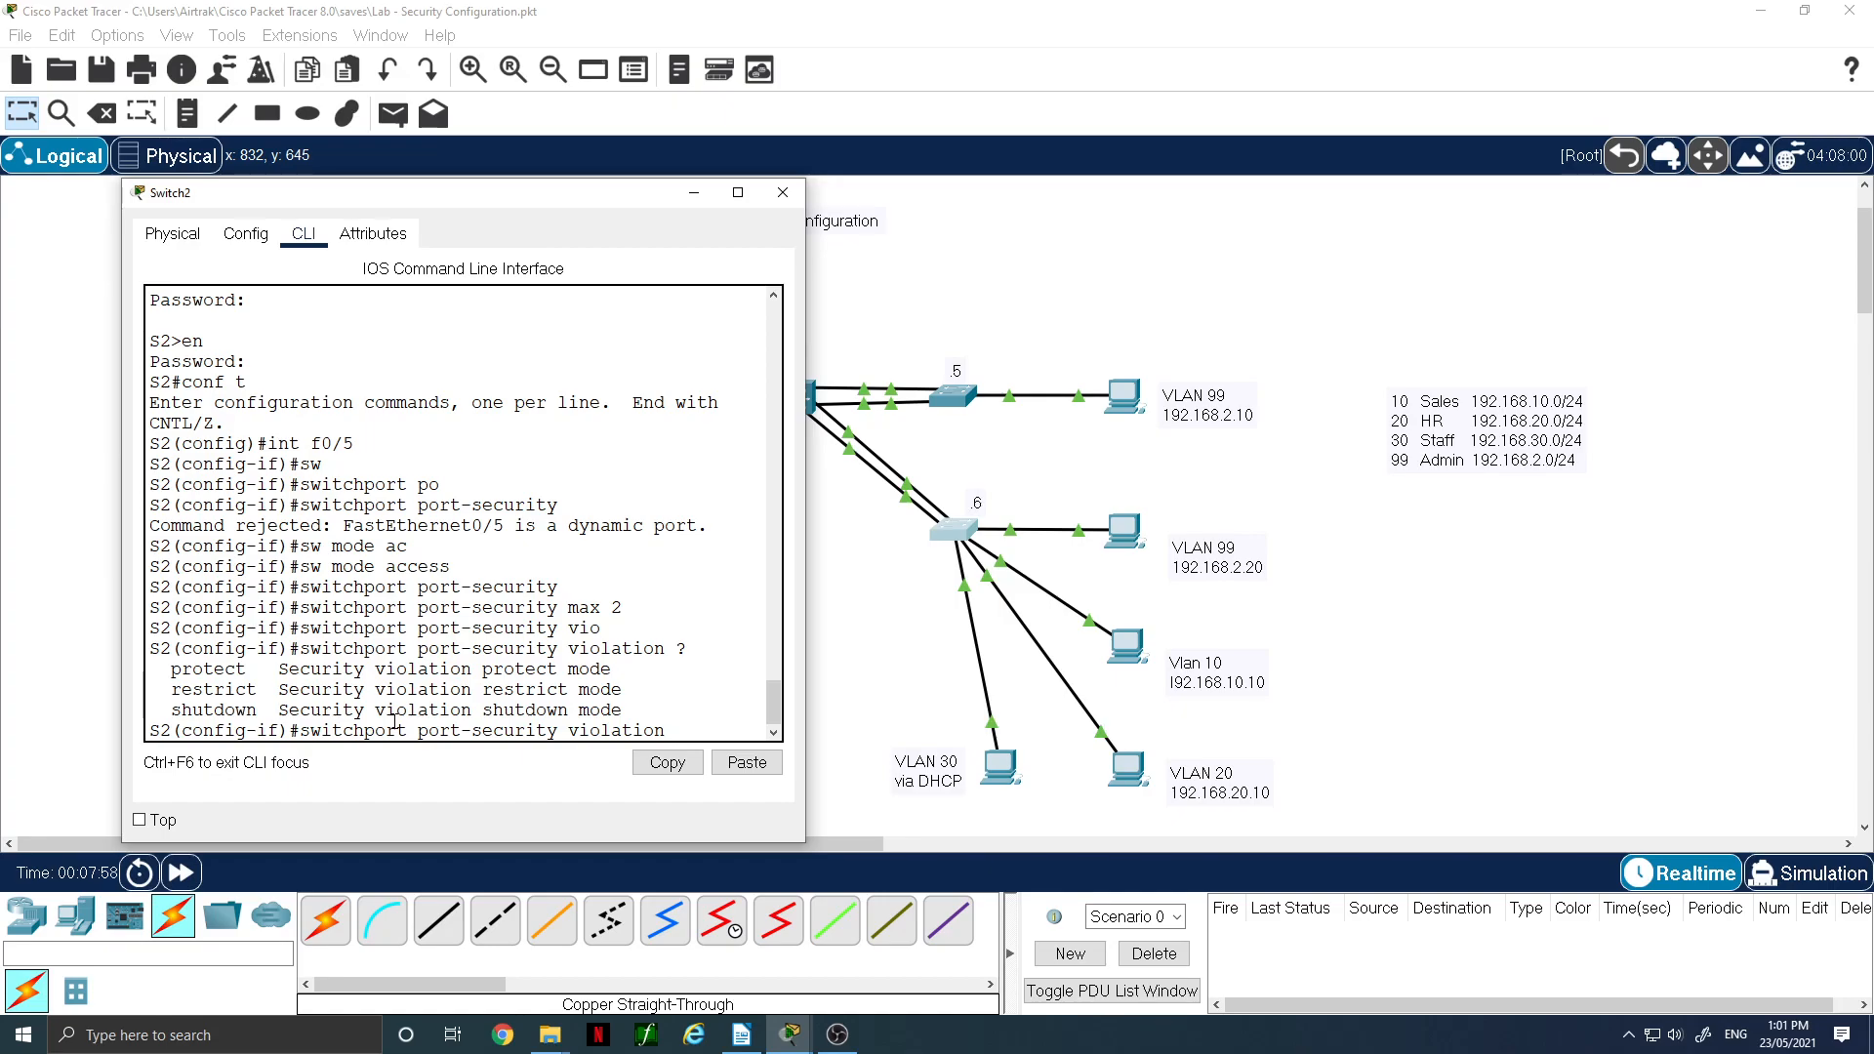
type("pro")
key("Return")
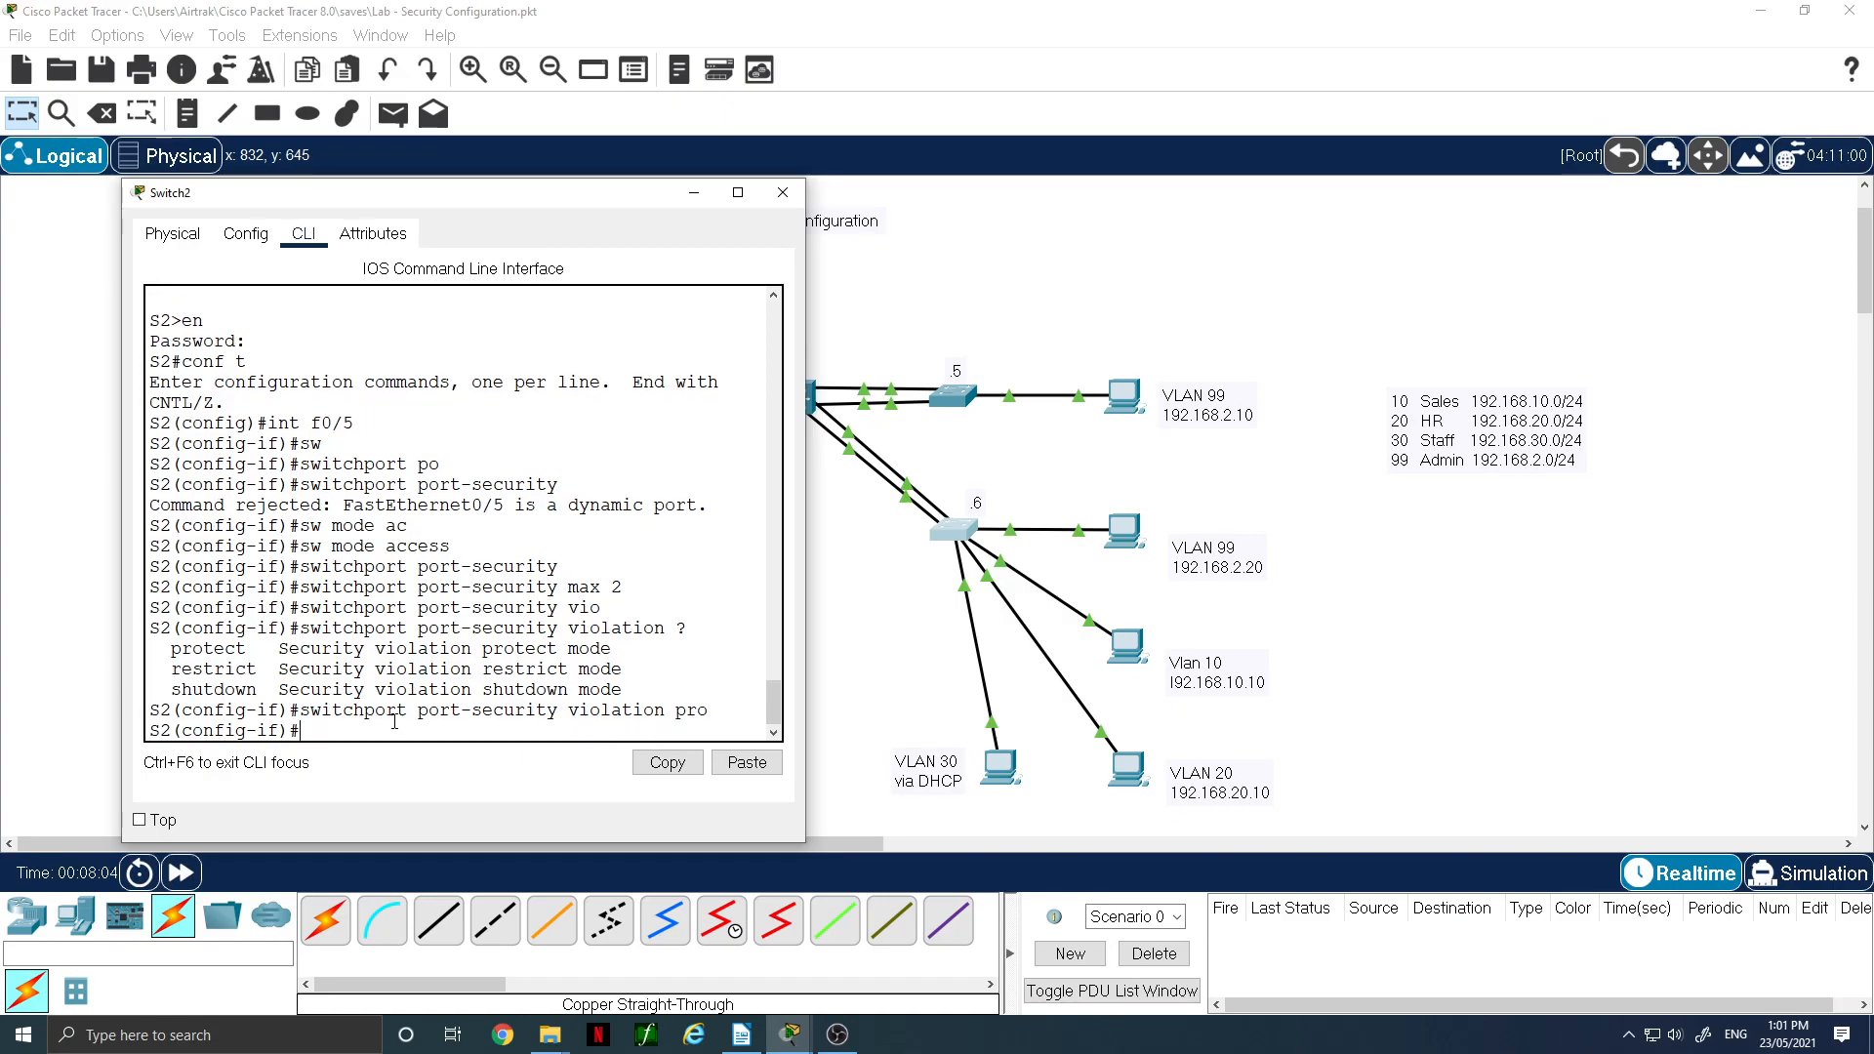
- Set the port-security aging time on f0/5 to 60 minutes
type("sw po")
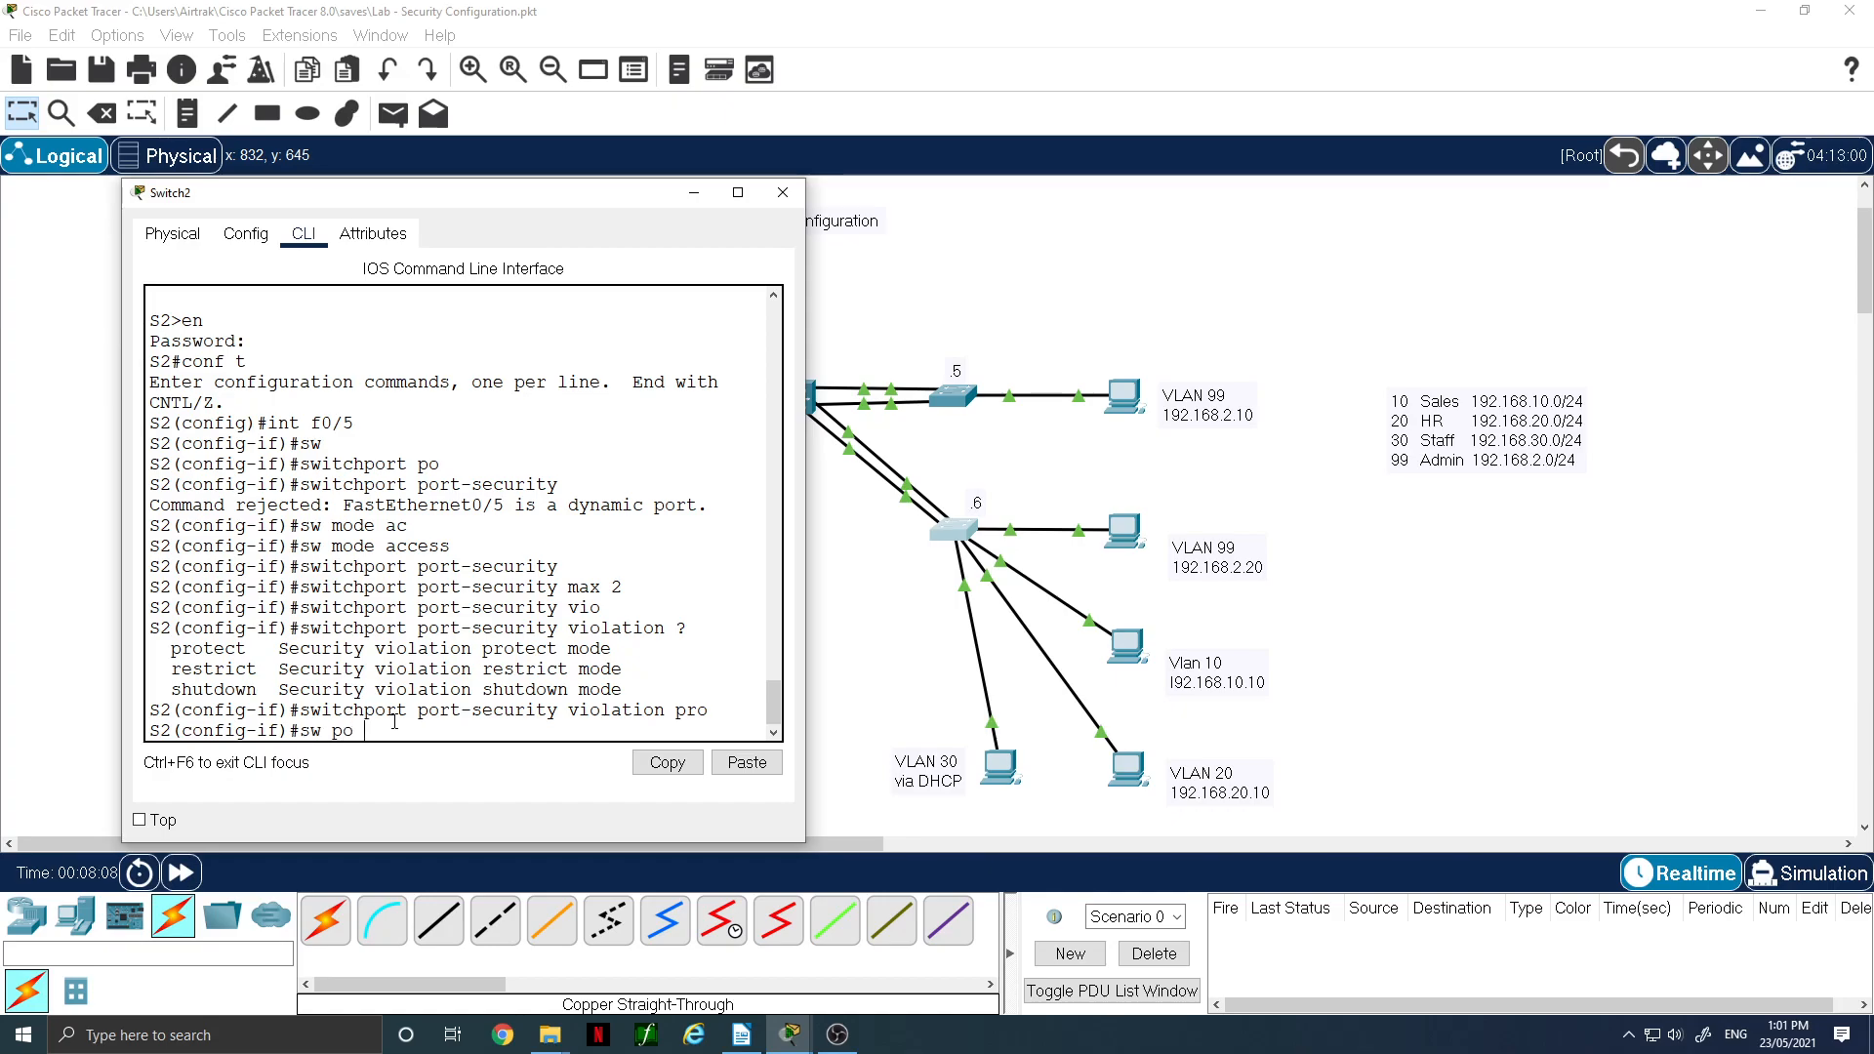
type(" ag")
key("Tab")
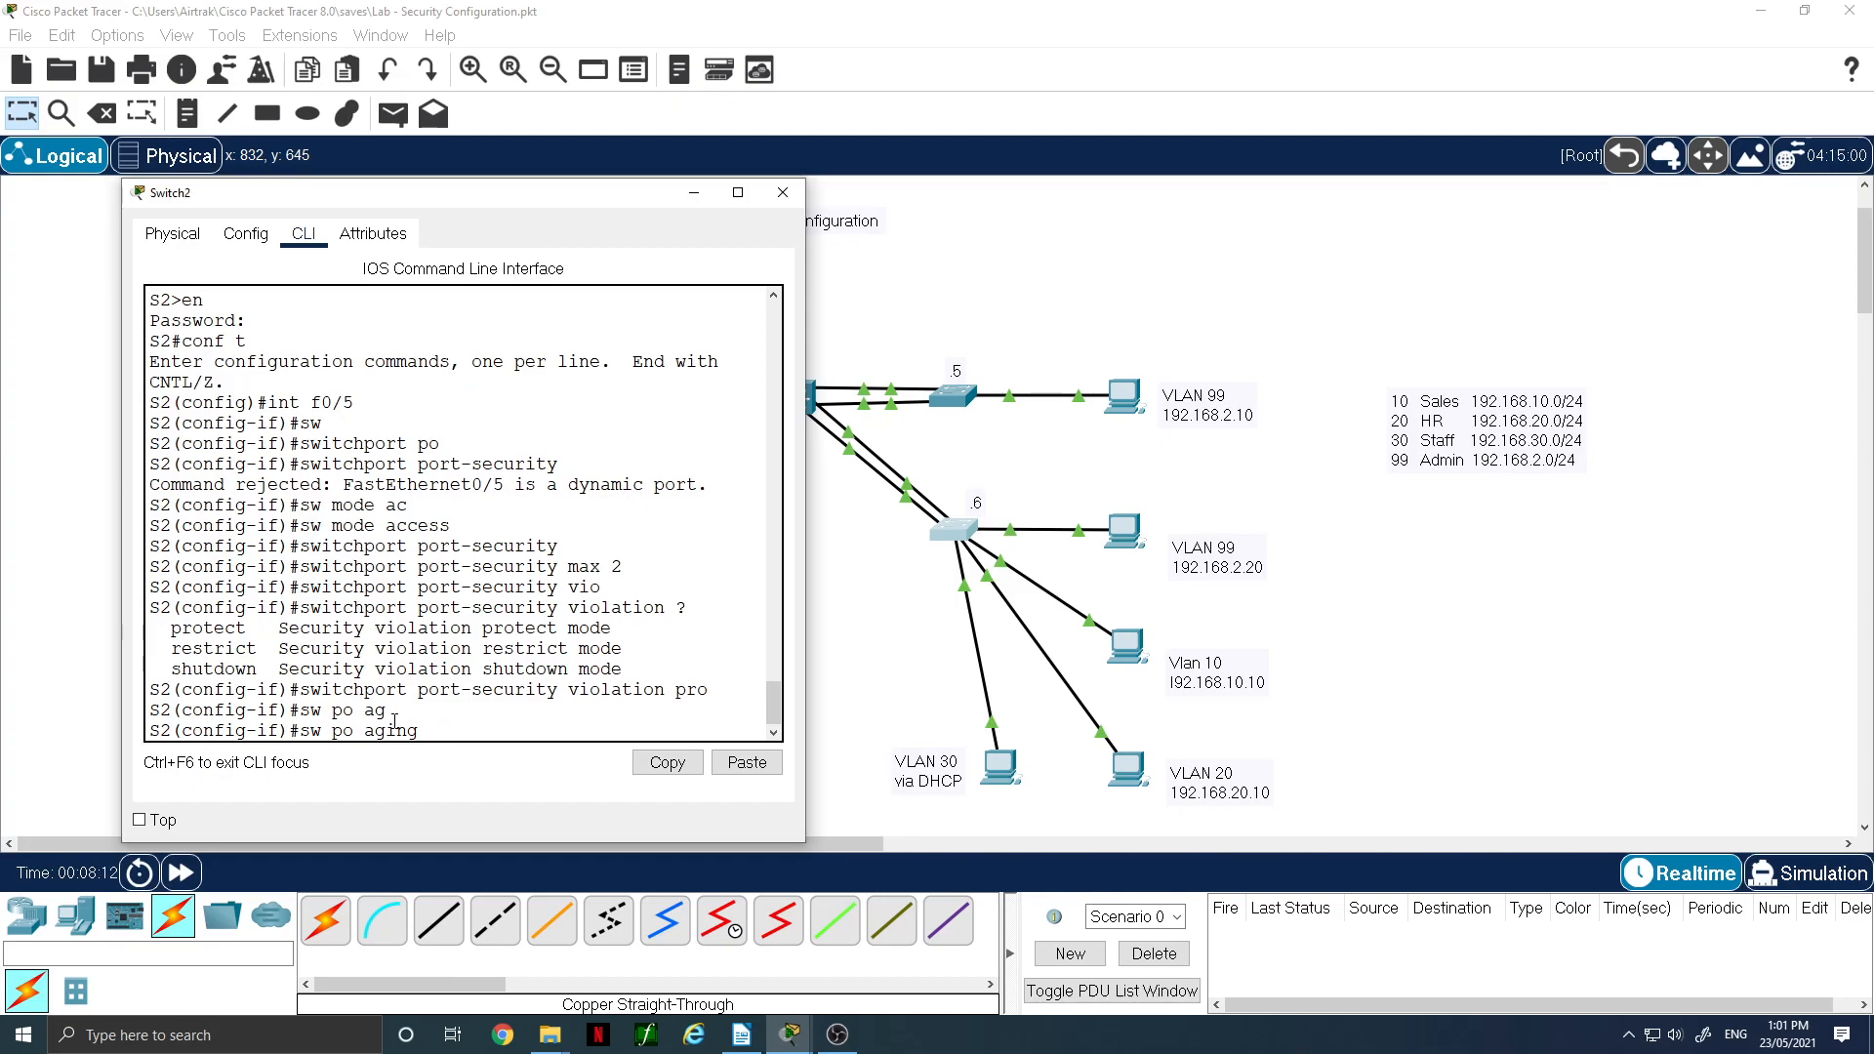
type("time 60")
key("Return")
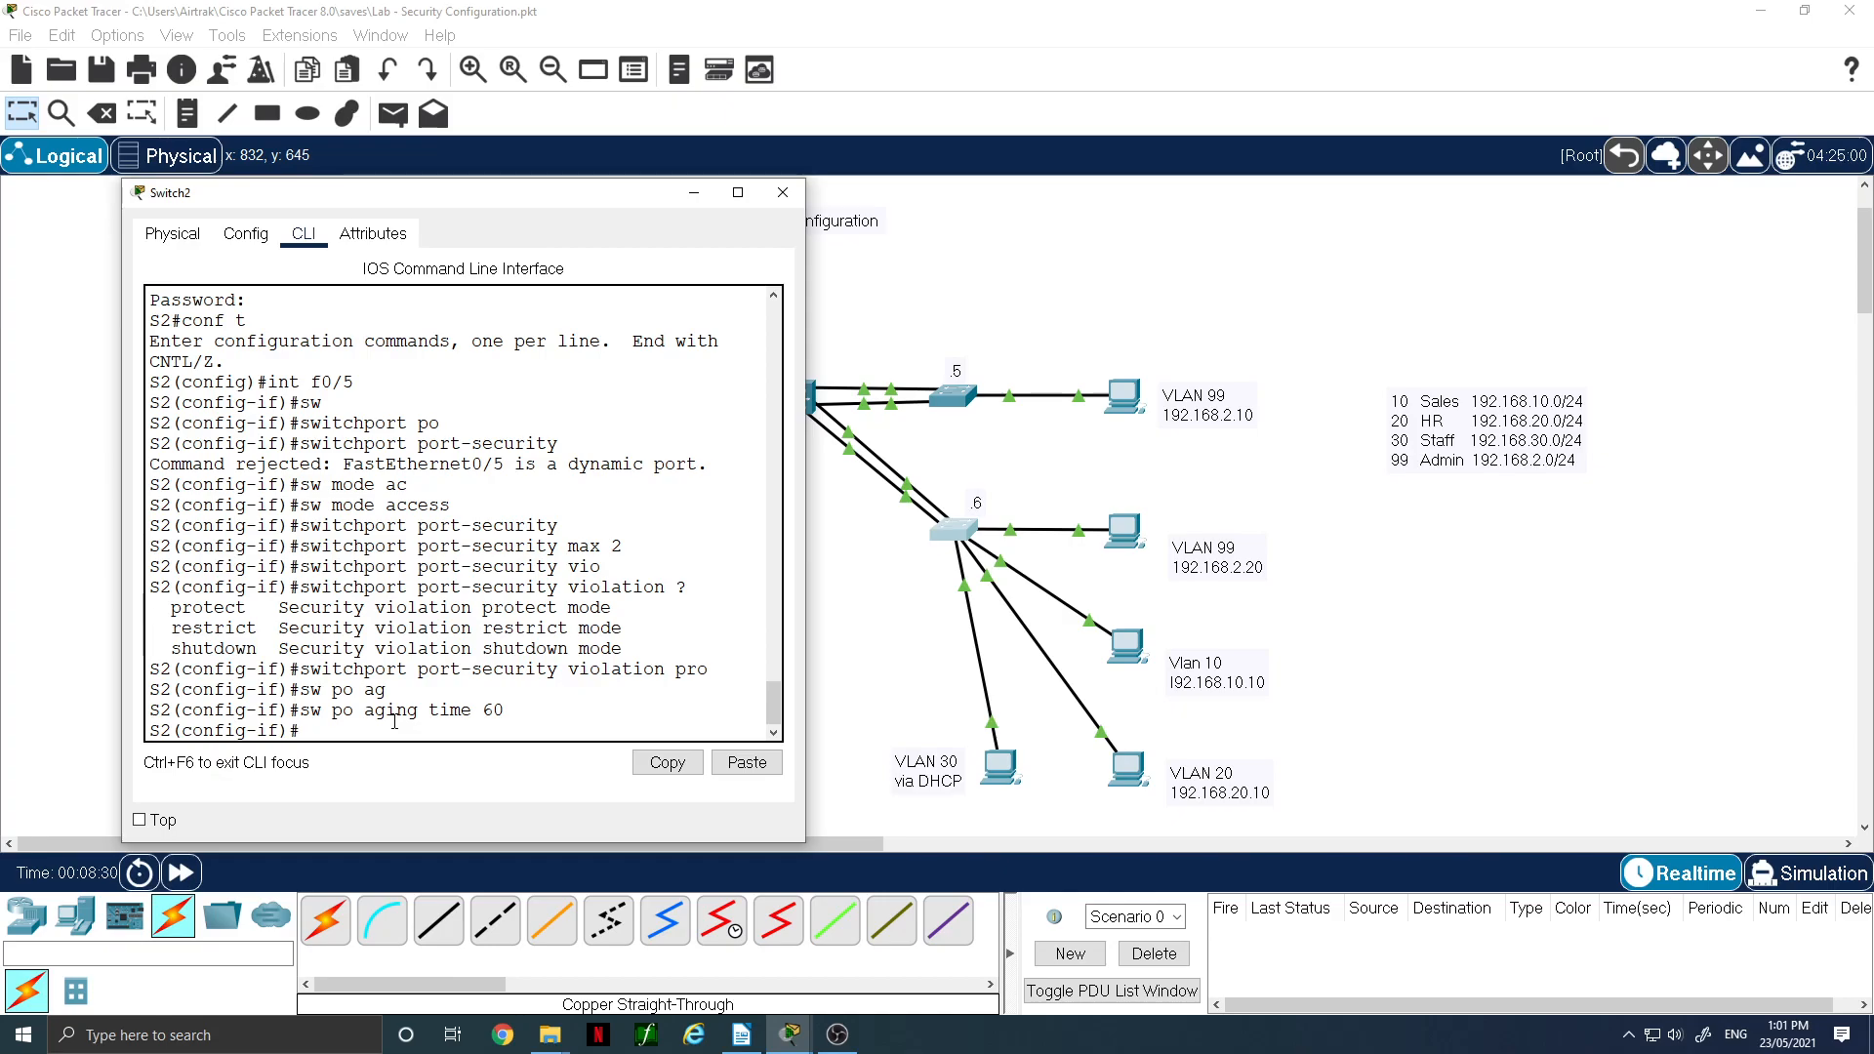
- Query the CLI help for the available port-security aging options, then clear the command line
key("Up")
key("BackSpace")
key("BackSpace")
key("BackSpace")
key("BackSpace")
key("BackSpace")
key("BackSpace")
key("BackSpace")
type("?")
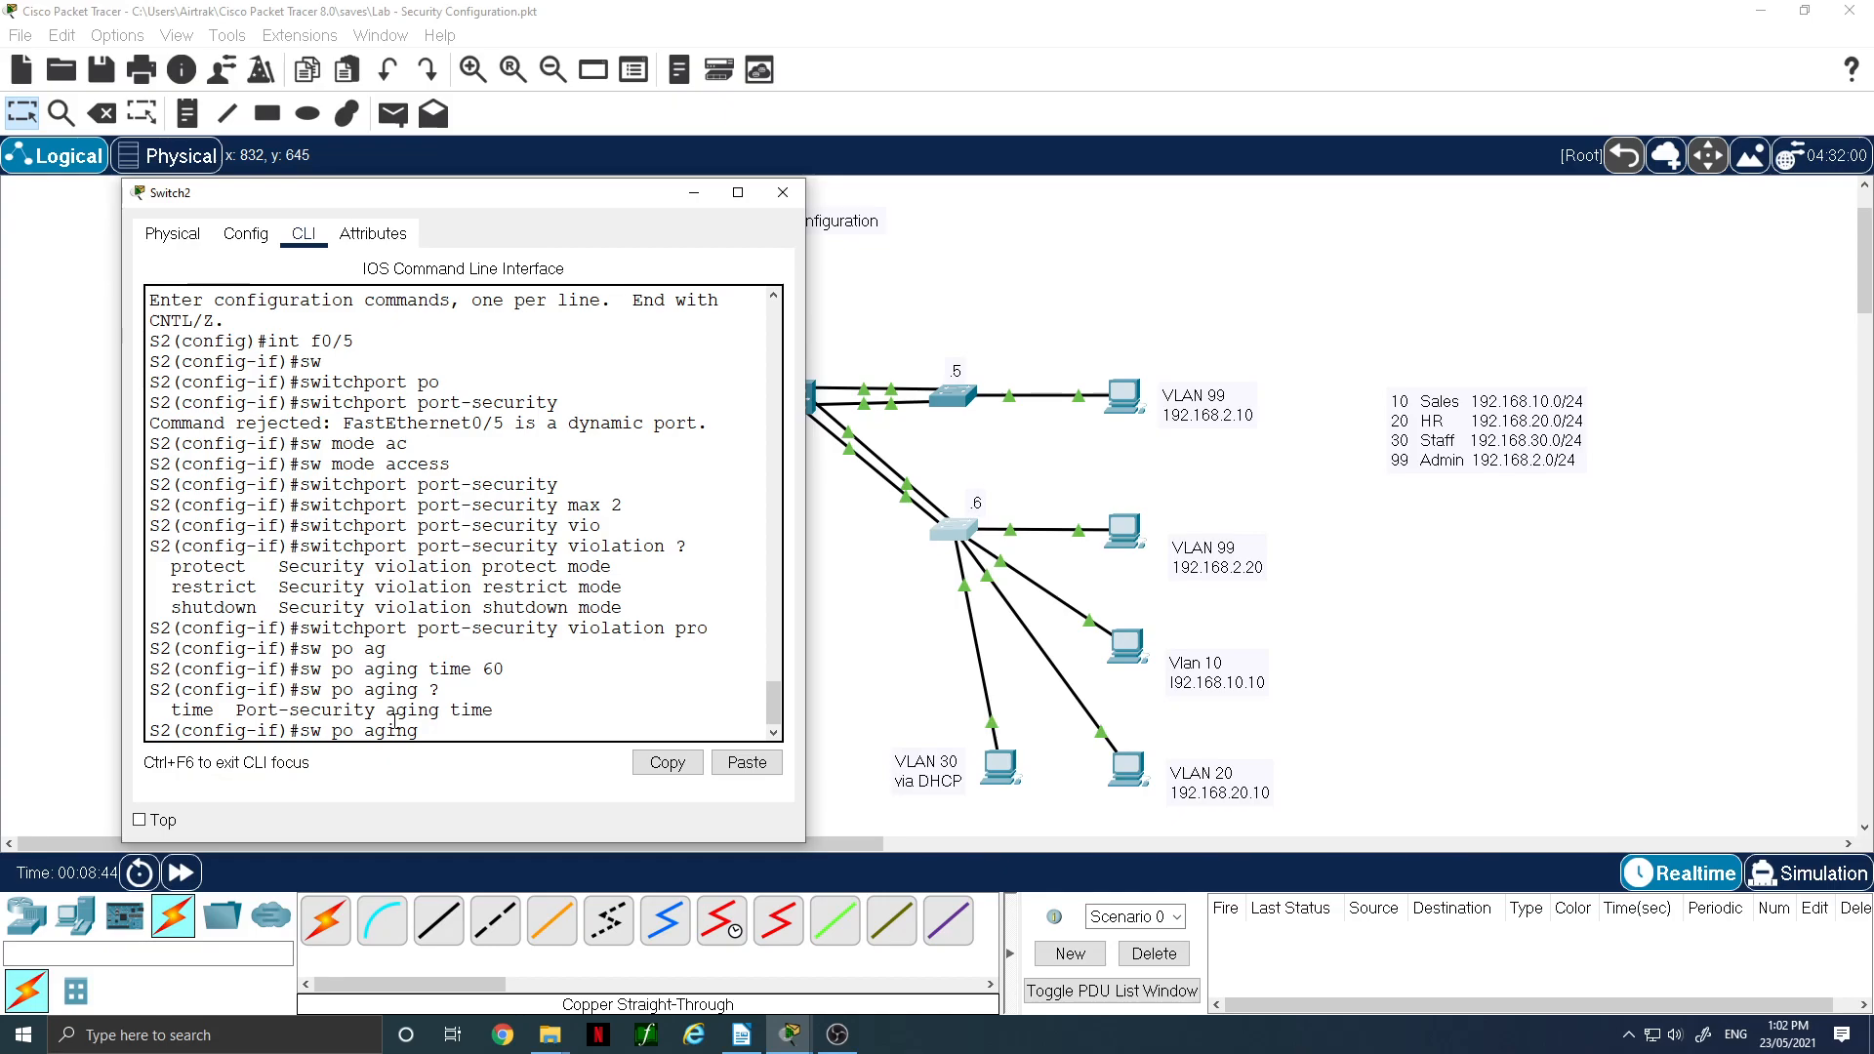
key("BackSpace")
key("BackSpace")
key("BackSpace")
key("BackSpace")
key("BackSpace")
key("BackSpace")
key("BackSpace")
key("BackSpace")
key("BackSpace")
key("BackSpace")
key("BackSpace")
- Exit configuration mode and display the port-security status of fa0/5, examining the last source address
key("ctrl+z")
type("s")
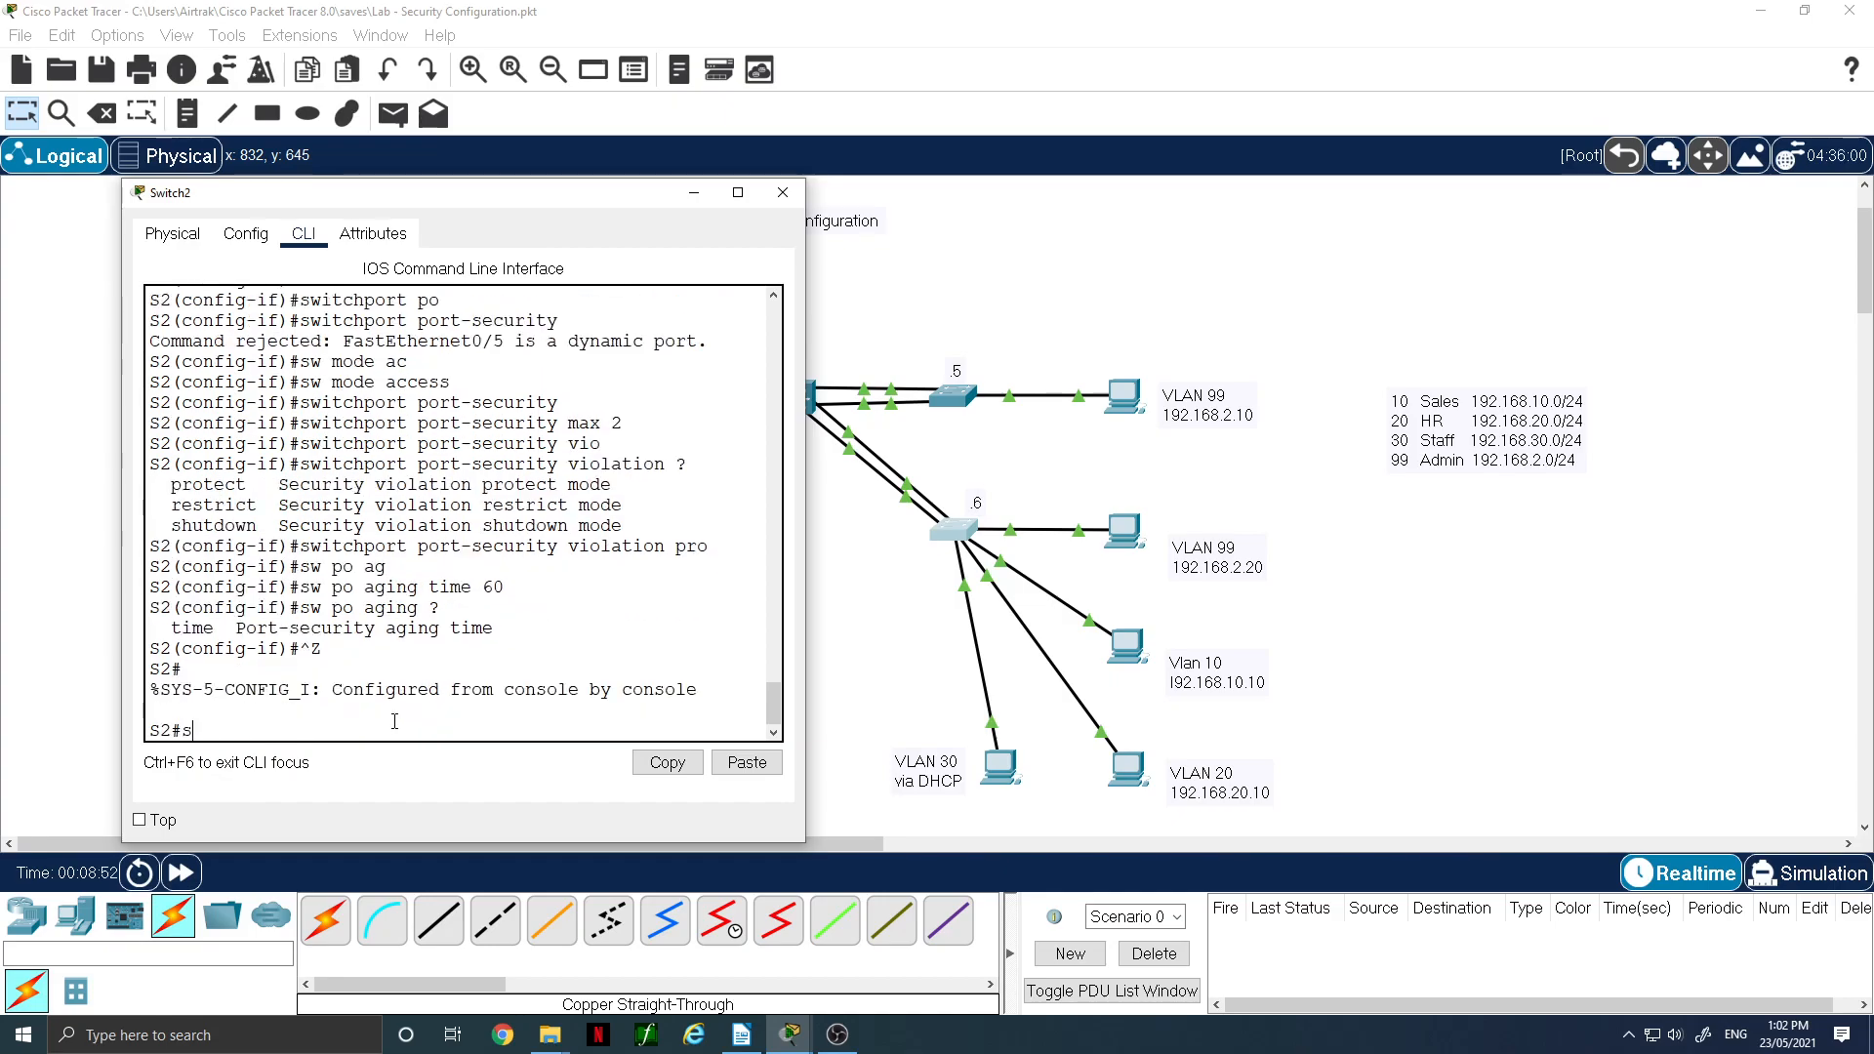
type("h po int fa0/5")
key("Return")
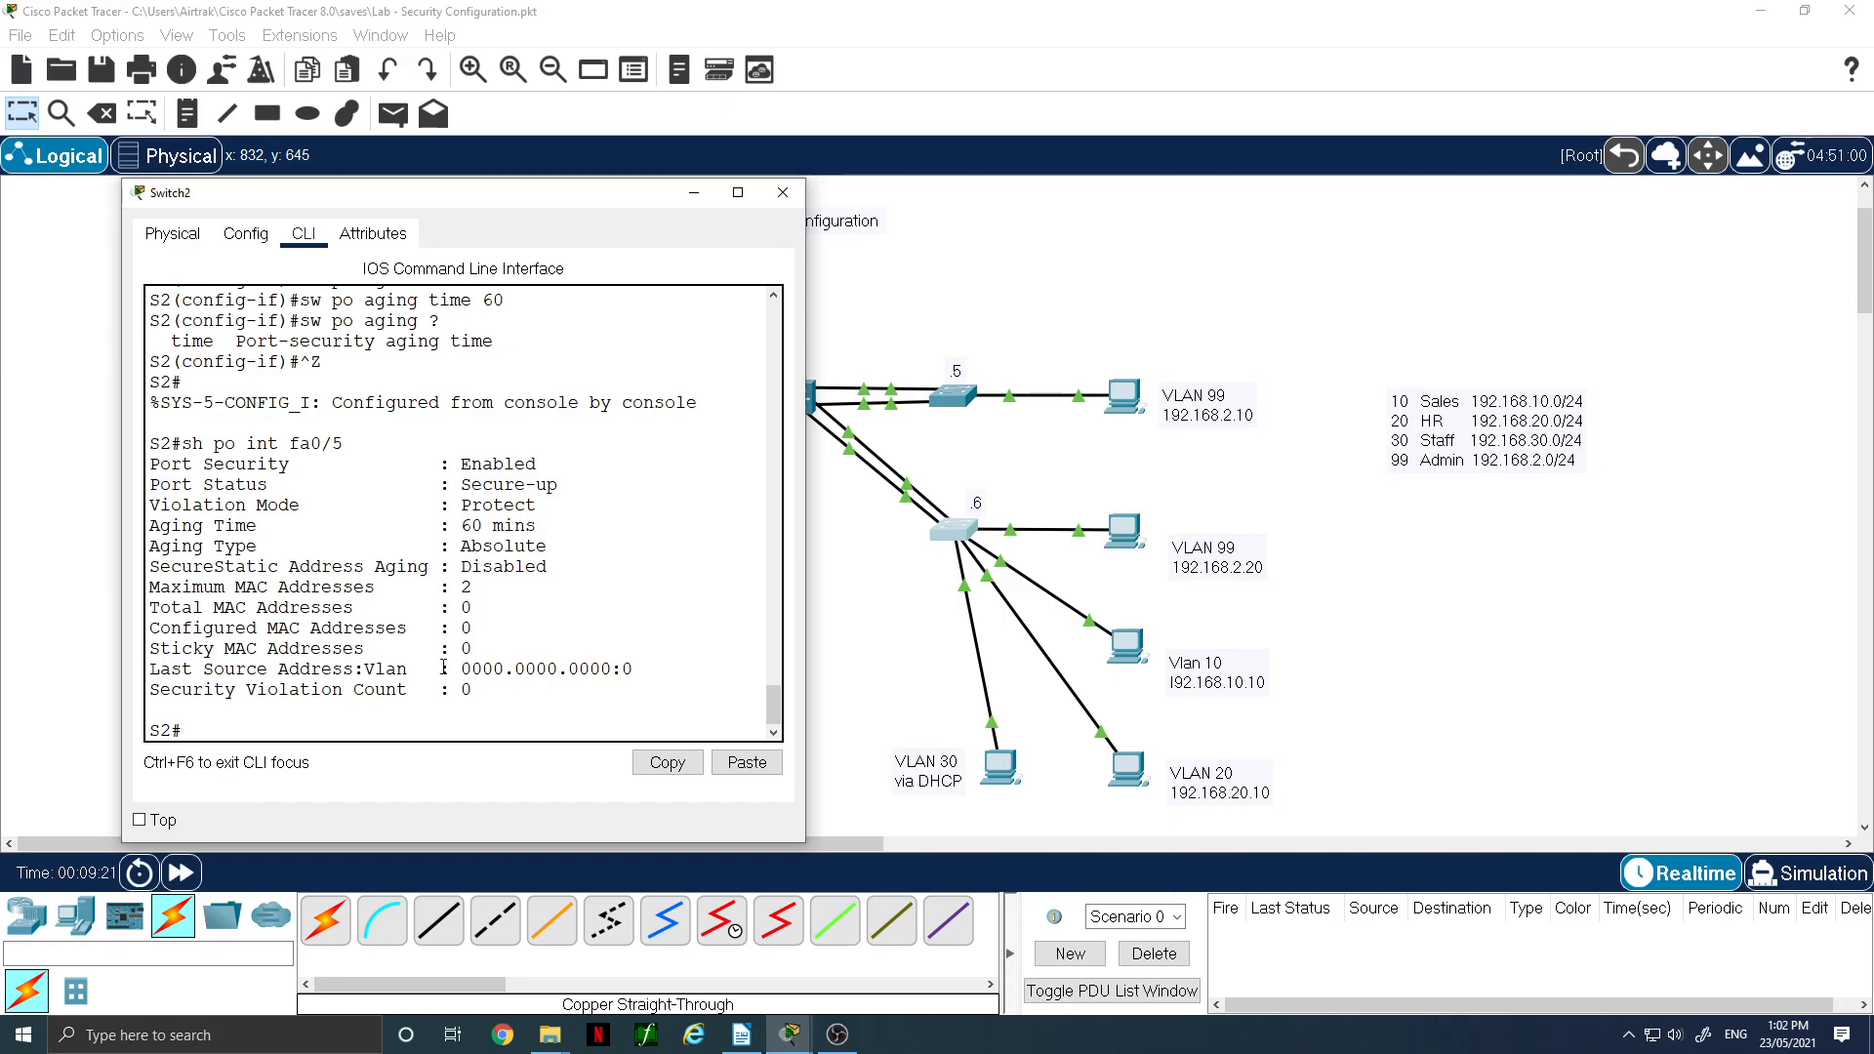
left_click_drag(460, 670, 661, 671)
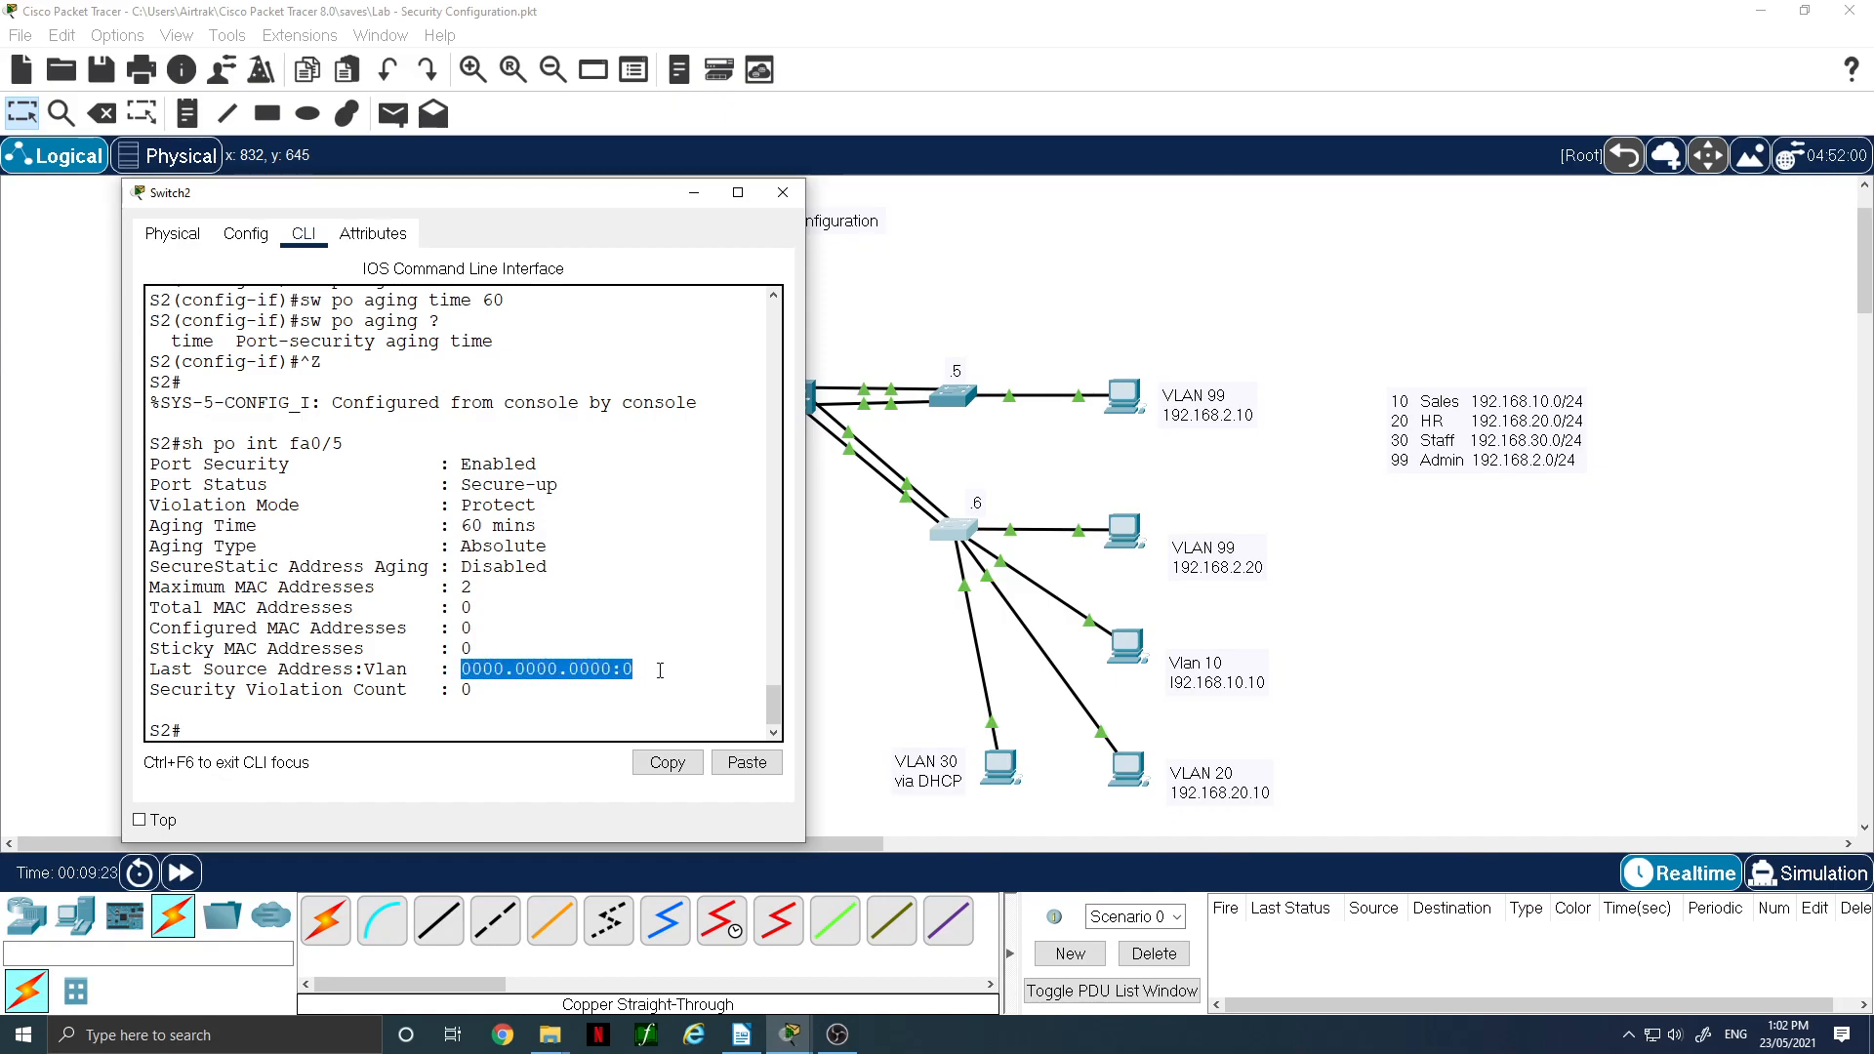
- Ping 192.168.2.1 from the command prompt of the VLAN 99 PC at 192.168.2.20 and return to the topology
left_click(1112, 532)
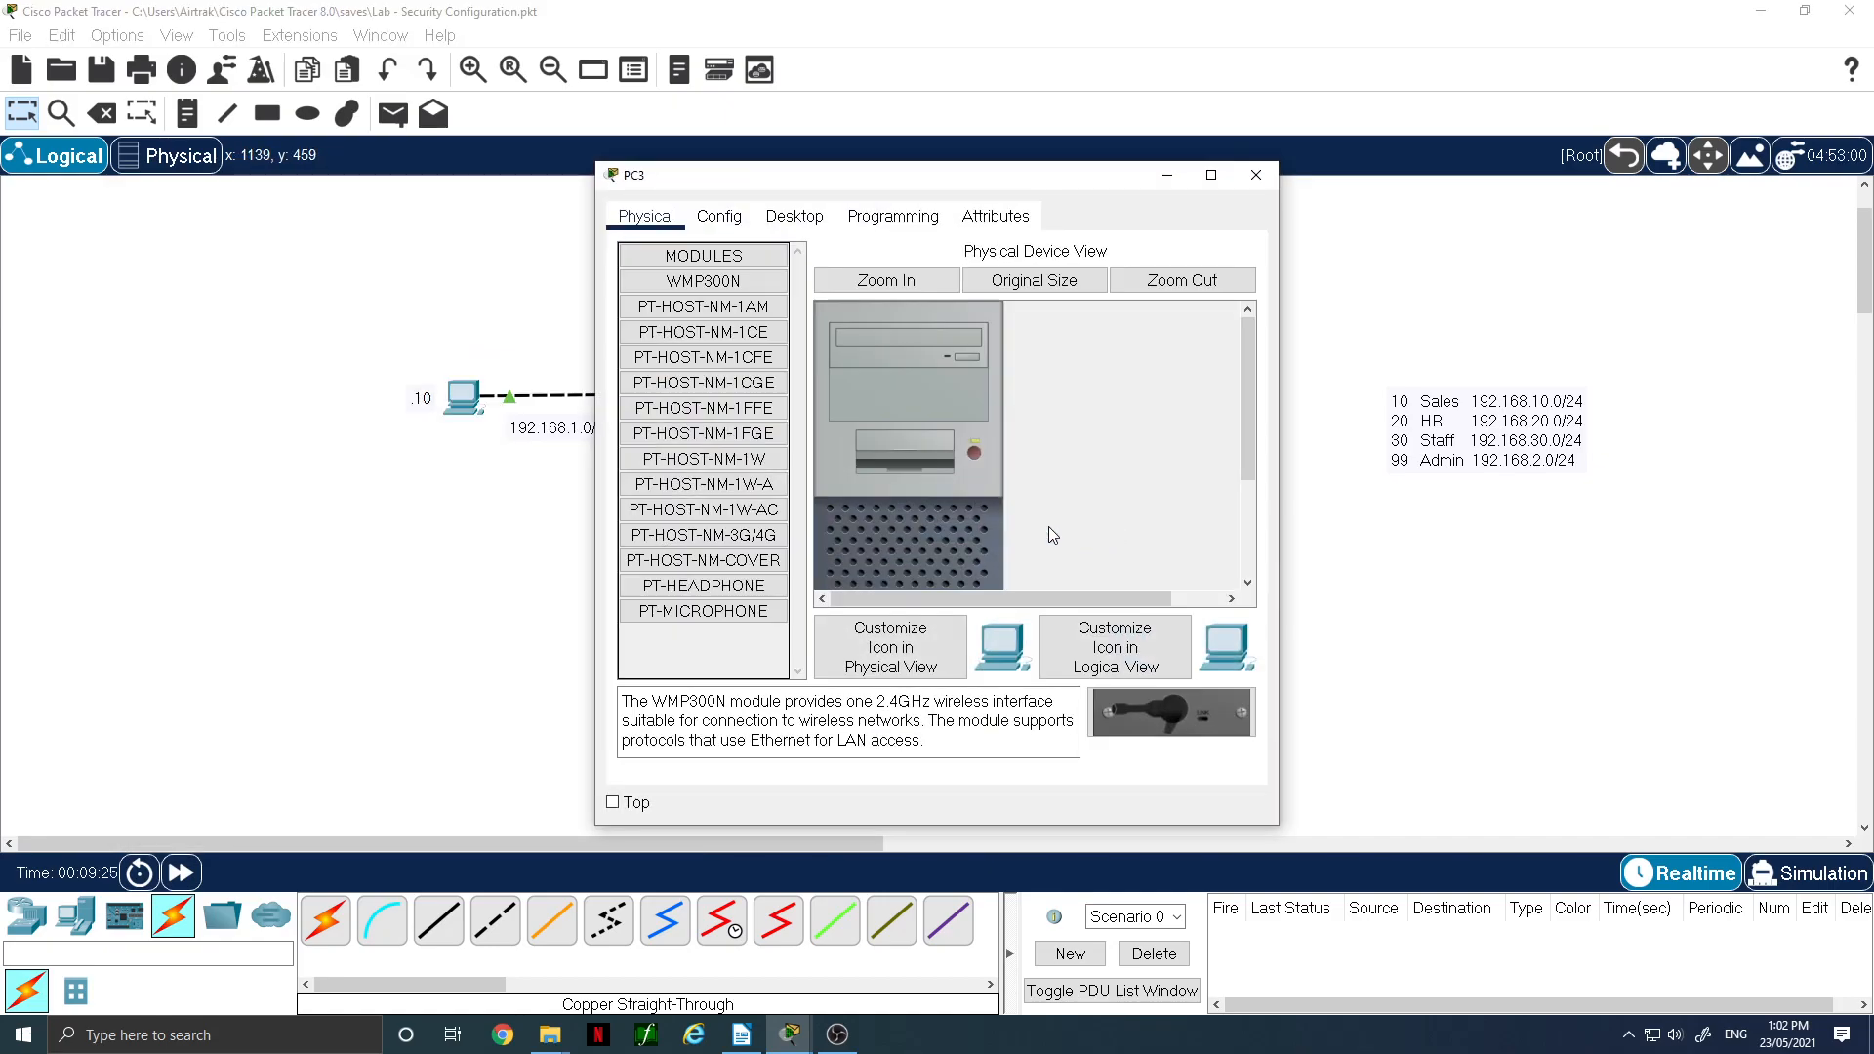
left_click(794, 215)
left_click(912, 363)
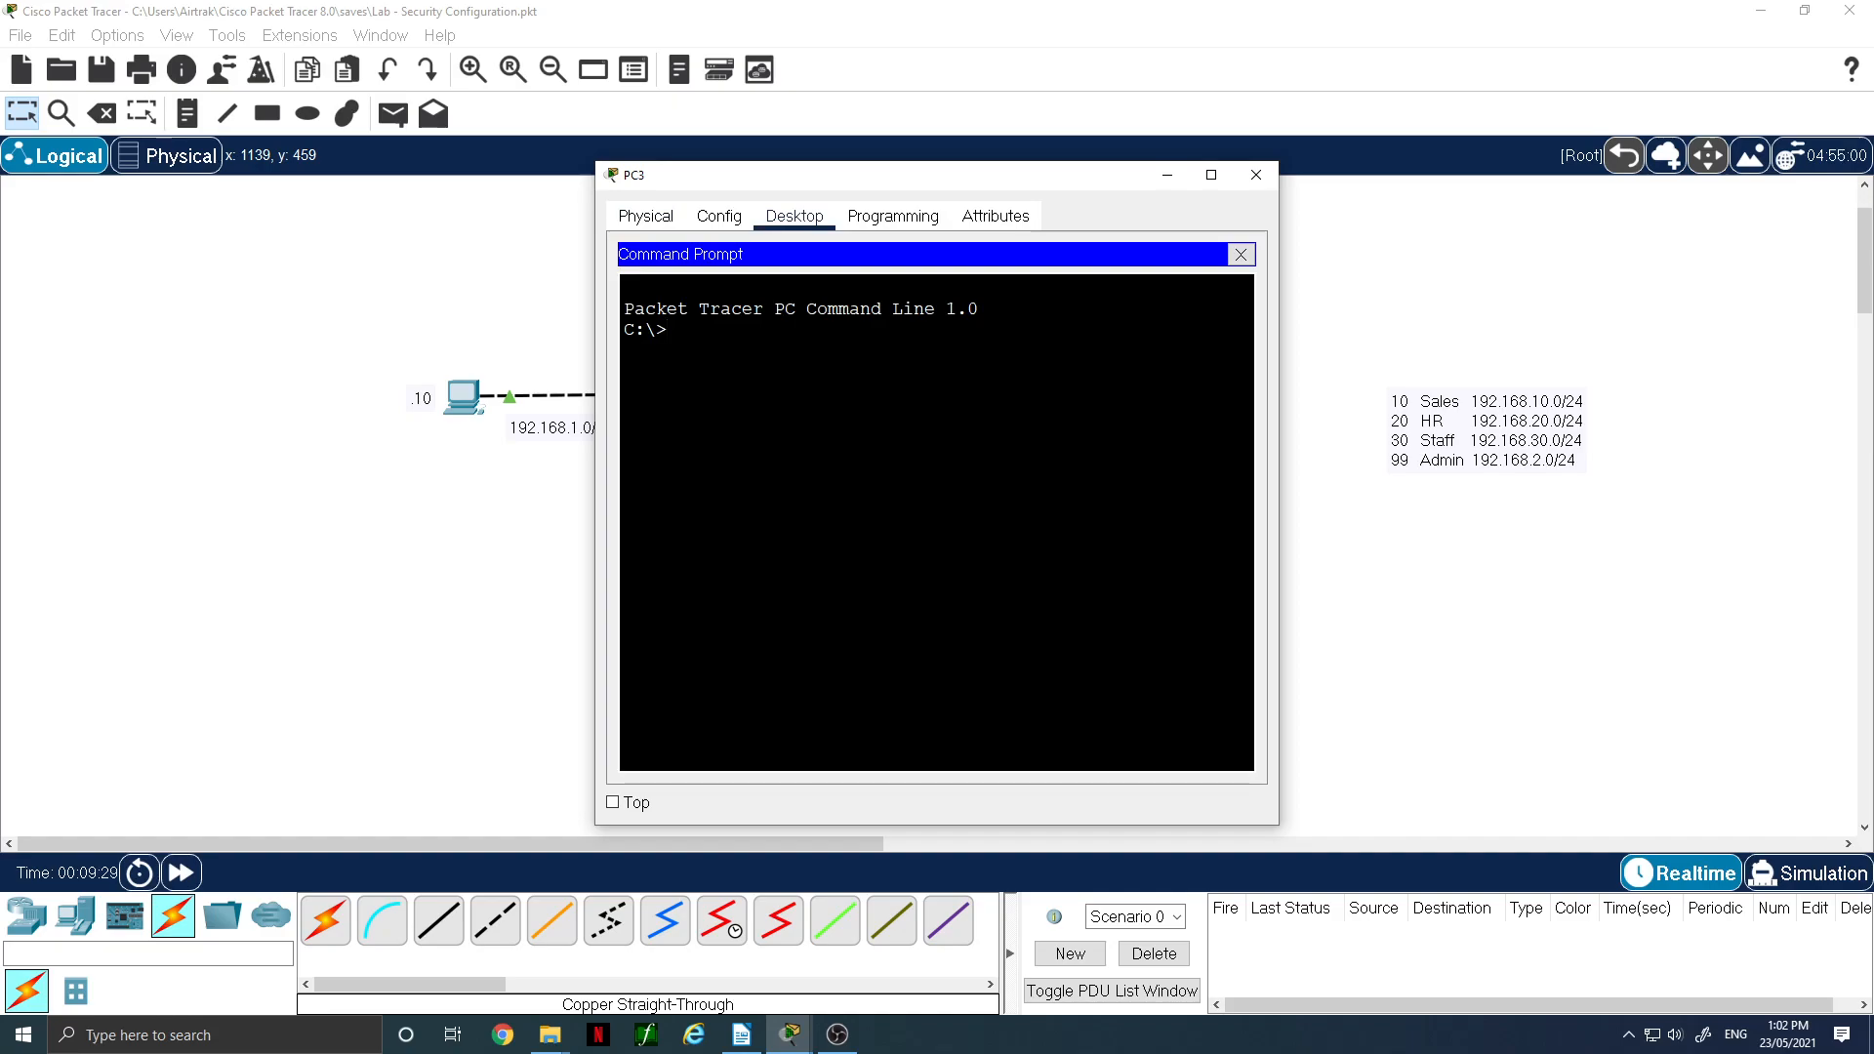
type("ping 192.168.2.1")
key("Return")
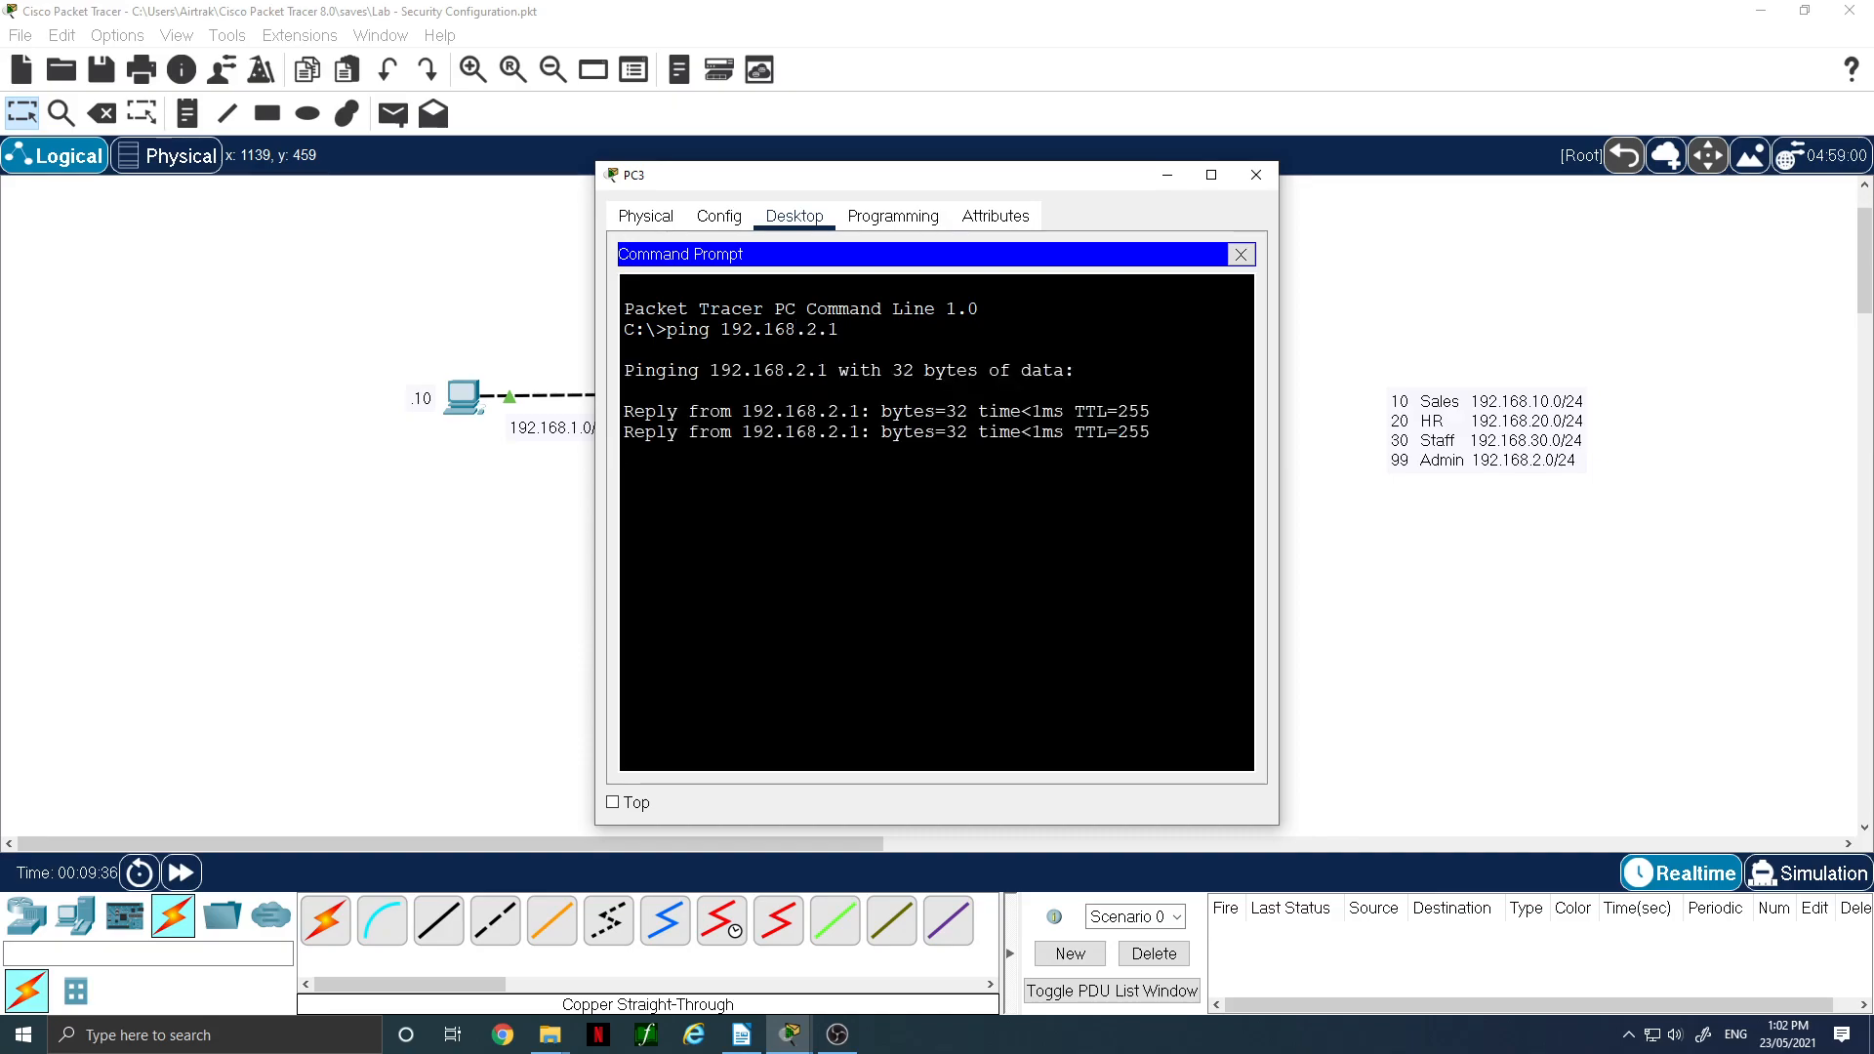
left_click(1337, 313)
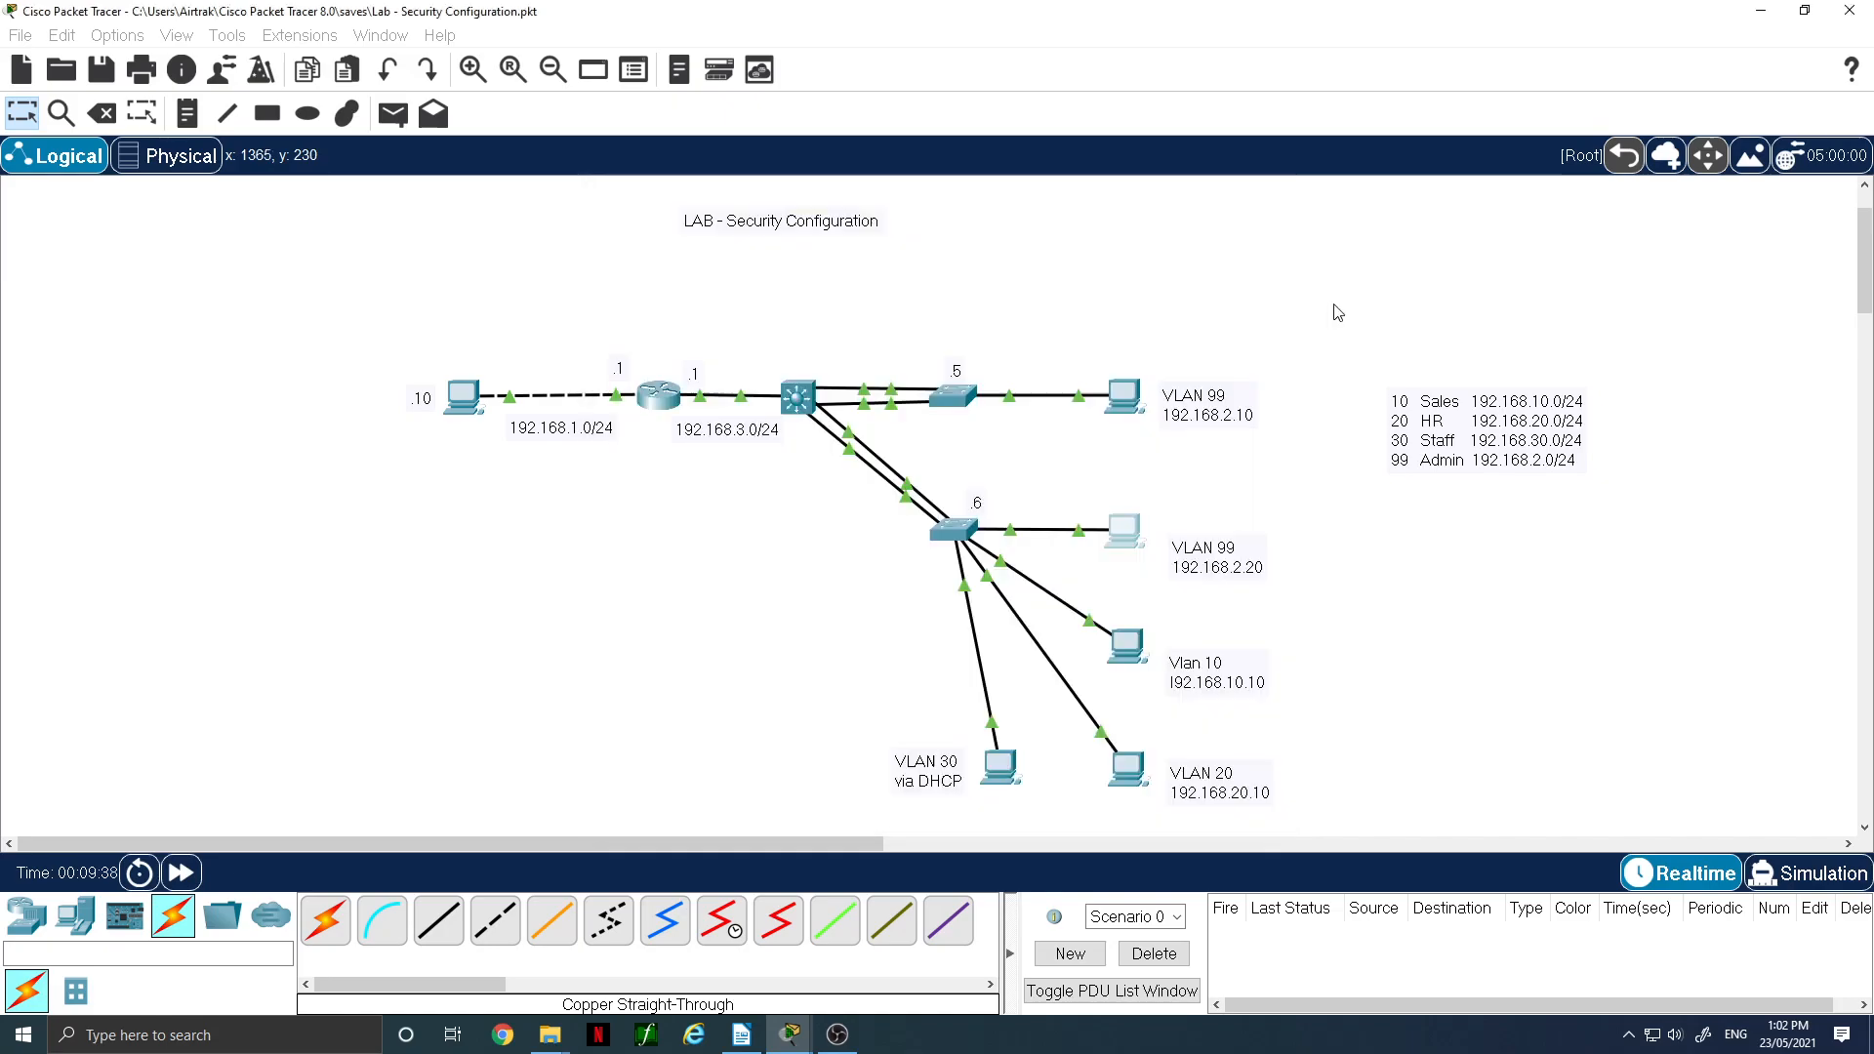
- Display the port-security status of fa0/5 on S2 again and examine the last source MAC address and VLAN
left_click(952, 530)
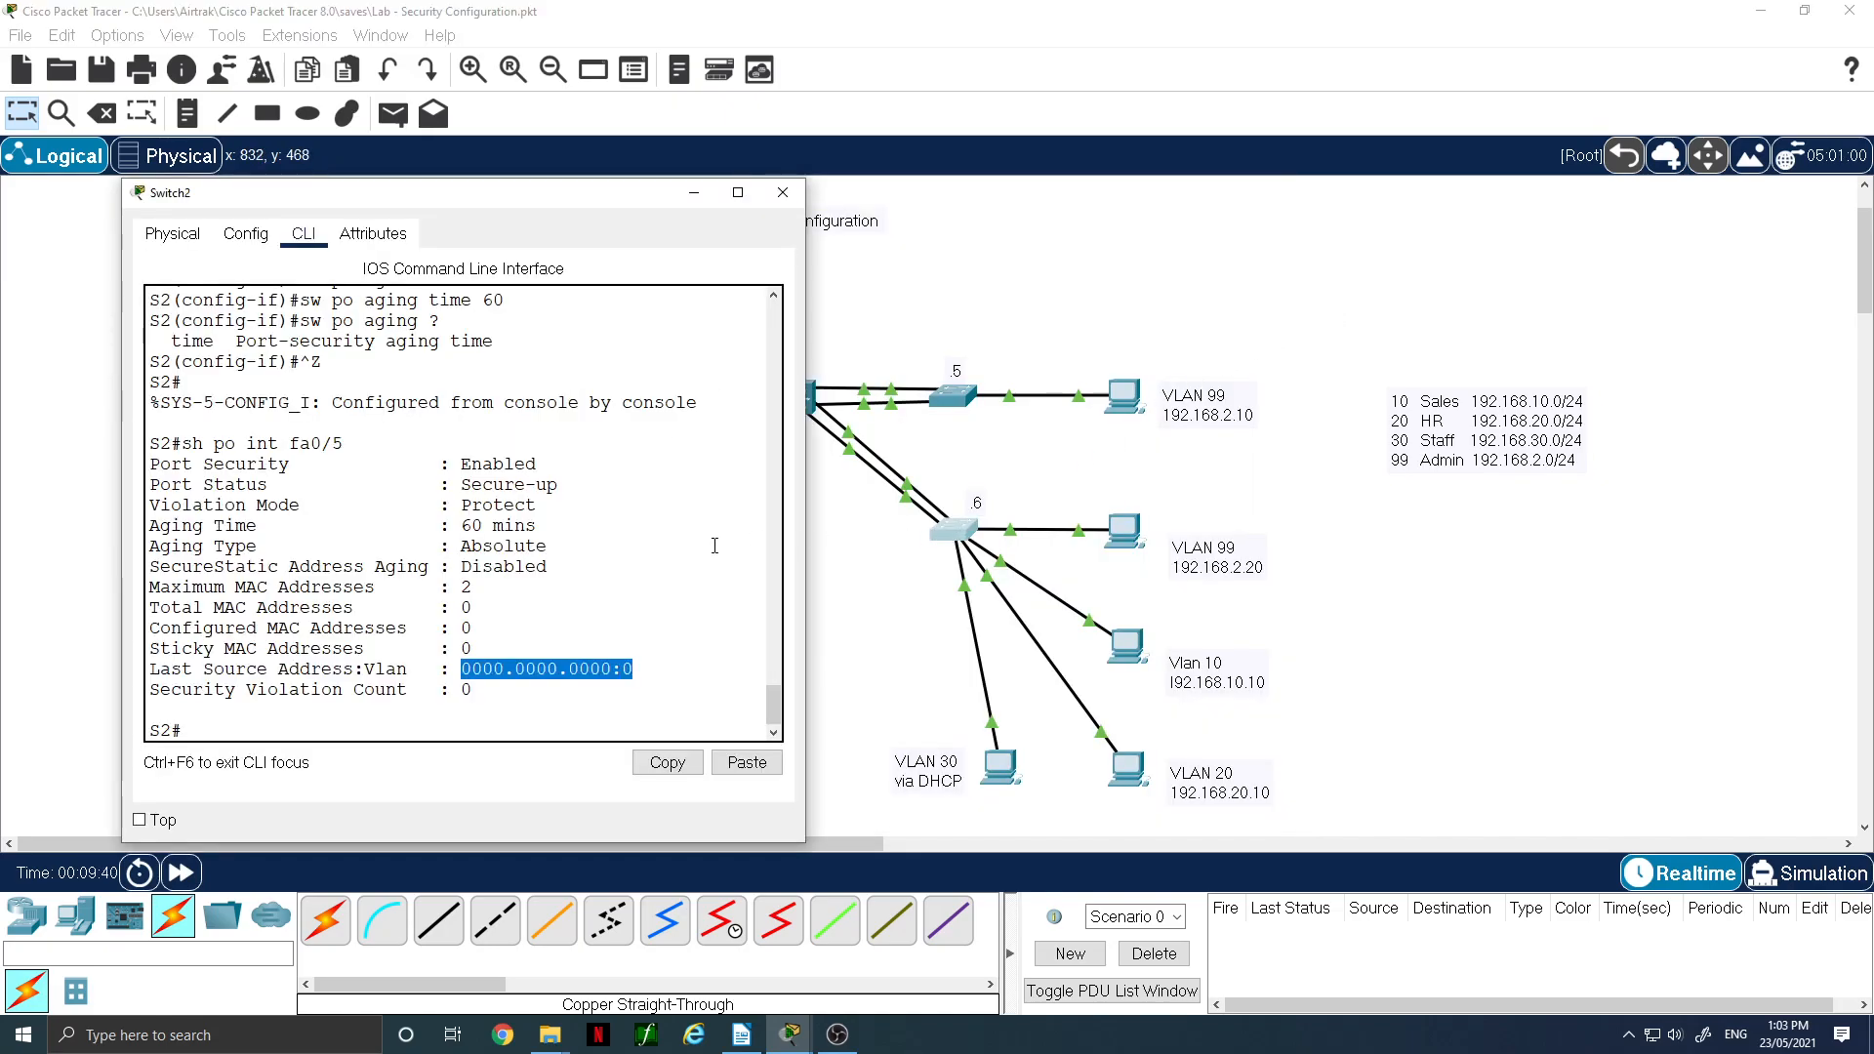
key("Up")
key("Return")
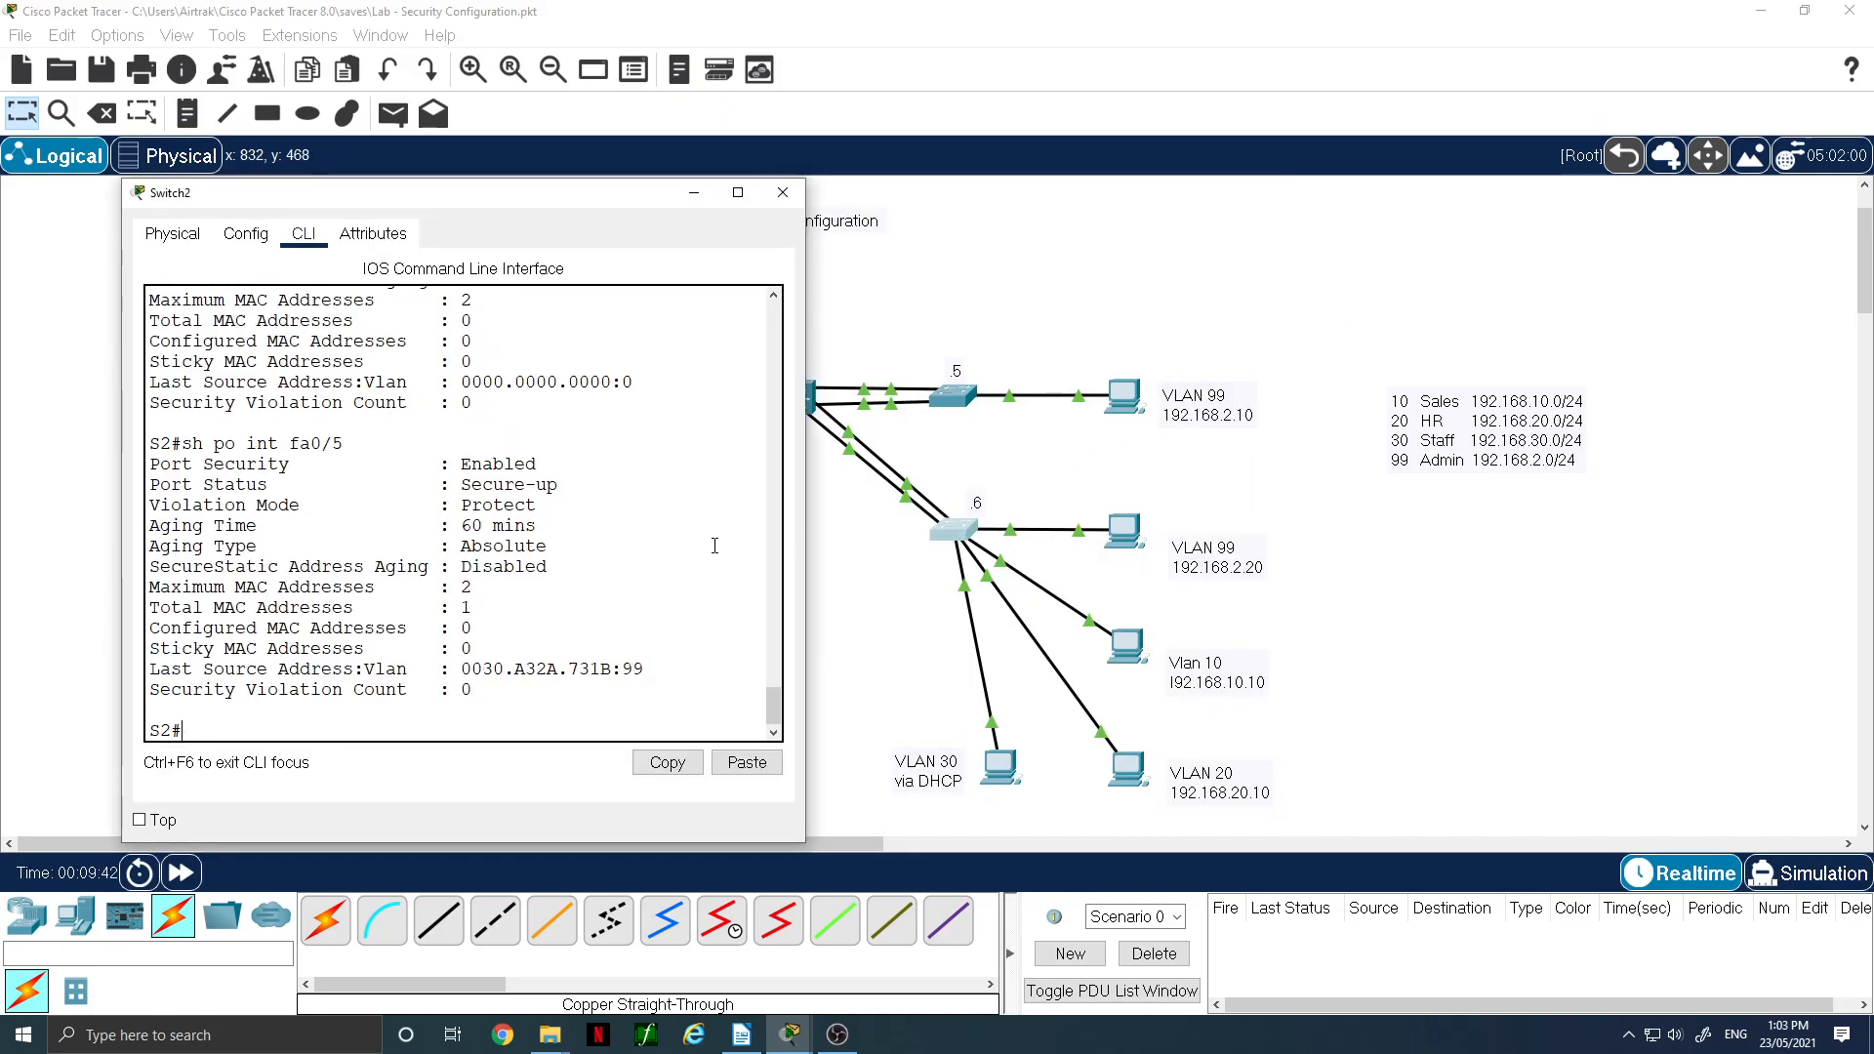
left_click_drag(472, 669, 664, 657)
left_click(664, 669)
key("alt+Tab")
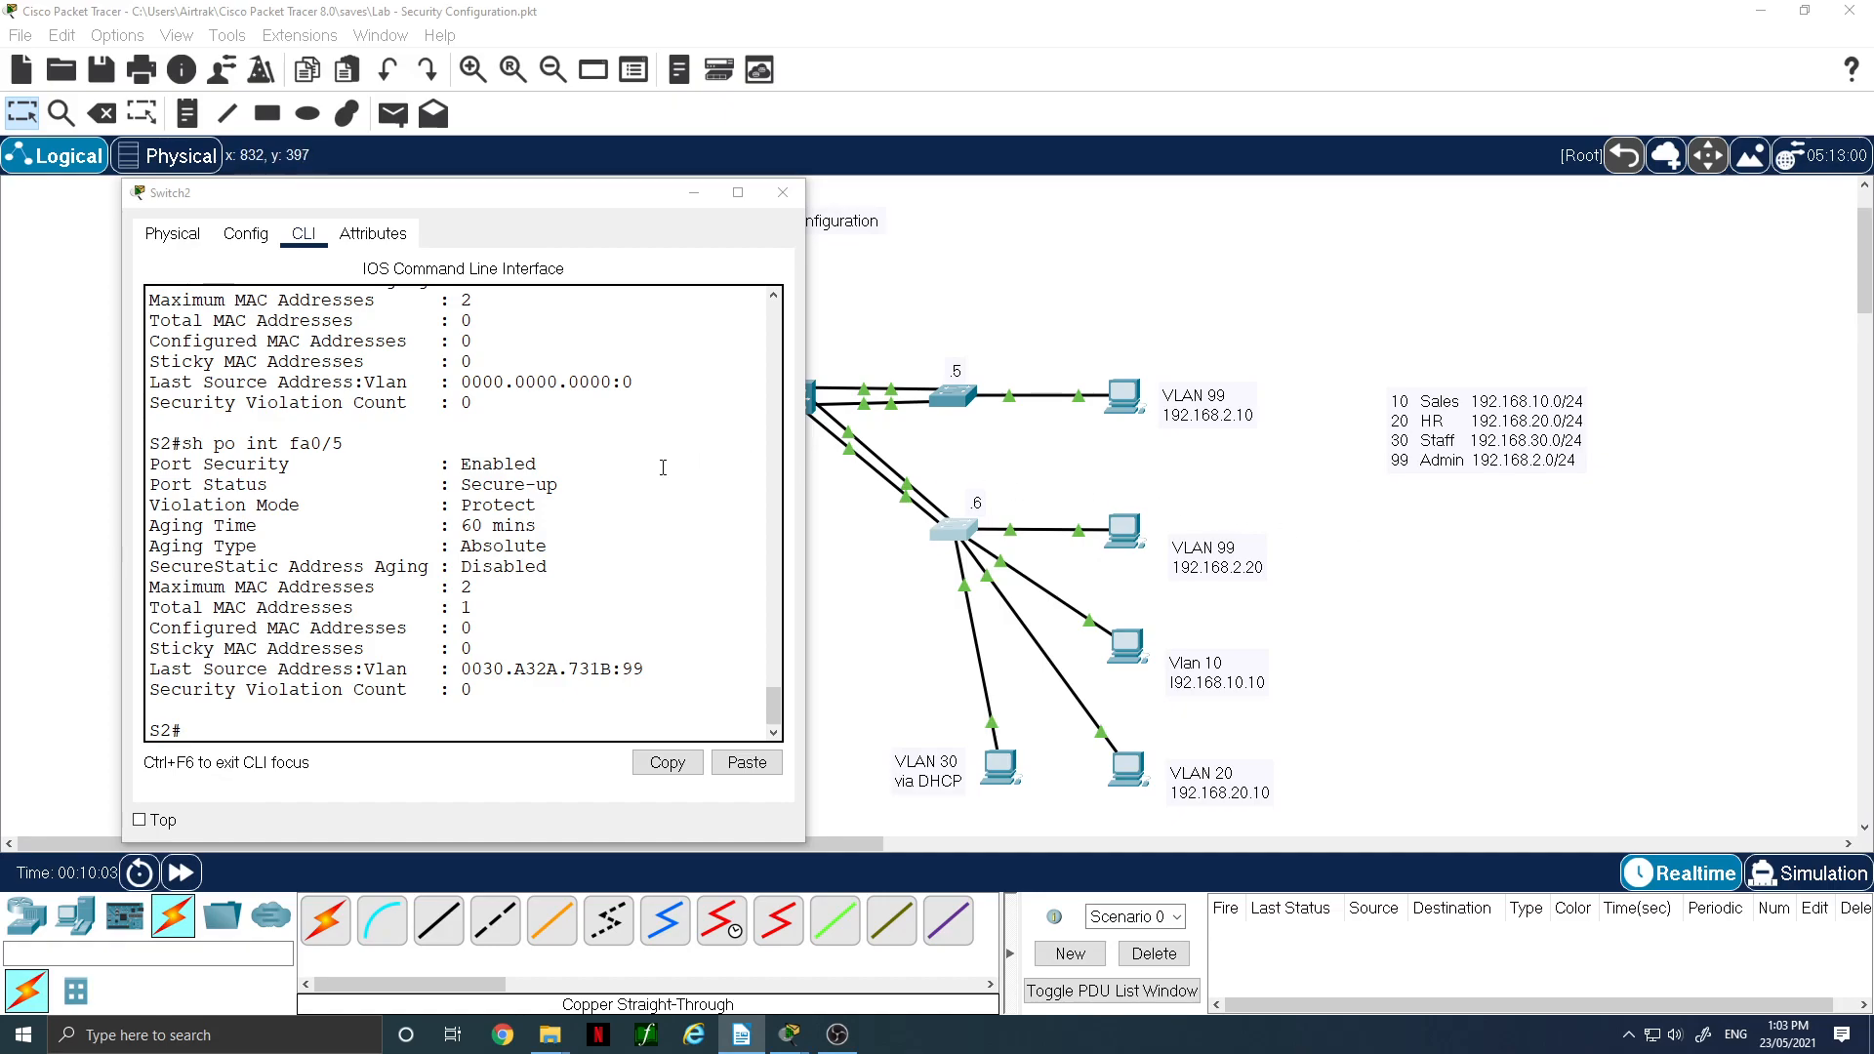
- Display the secure MAC address table on S2, widen the CLI window, and examine the type of the FastEthernet0/5 entry
left_click(413, 590)
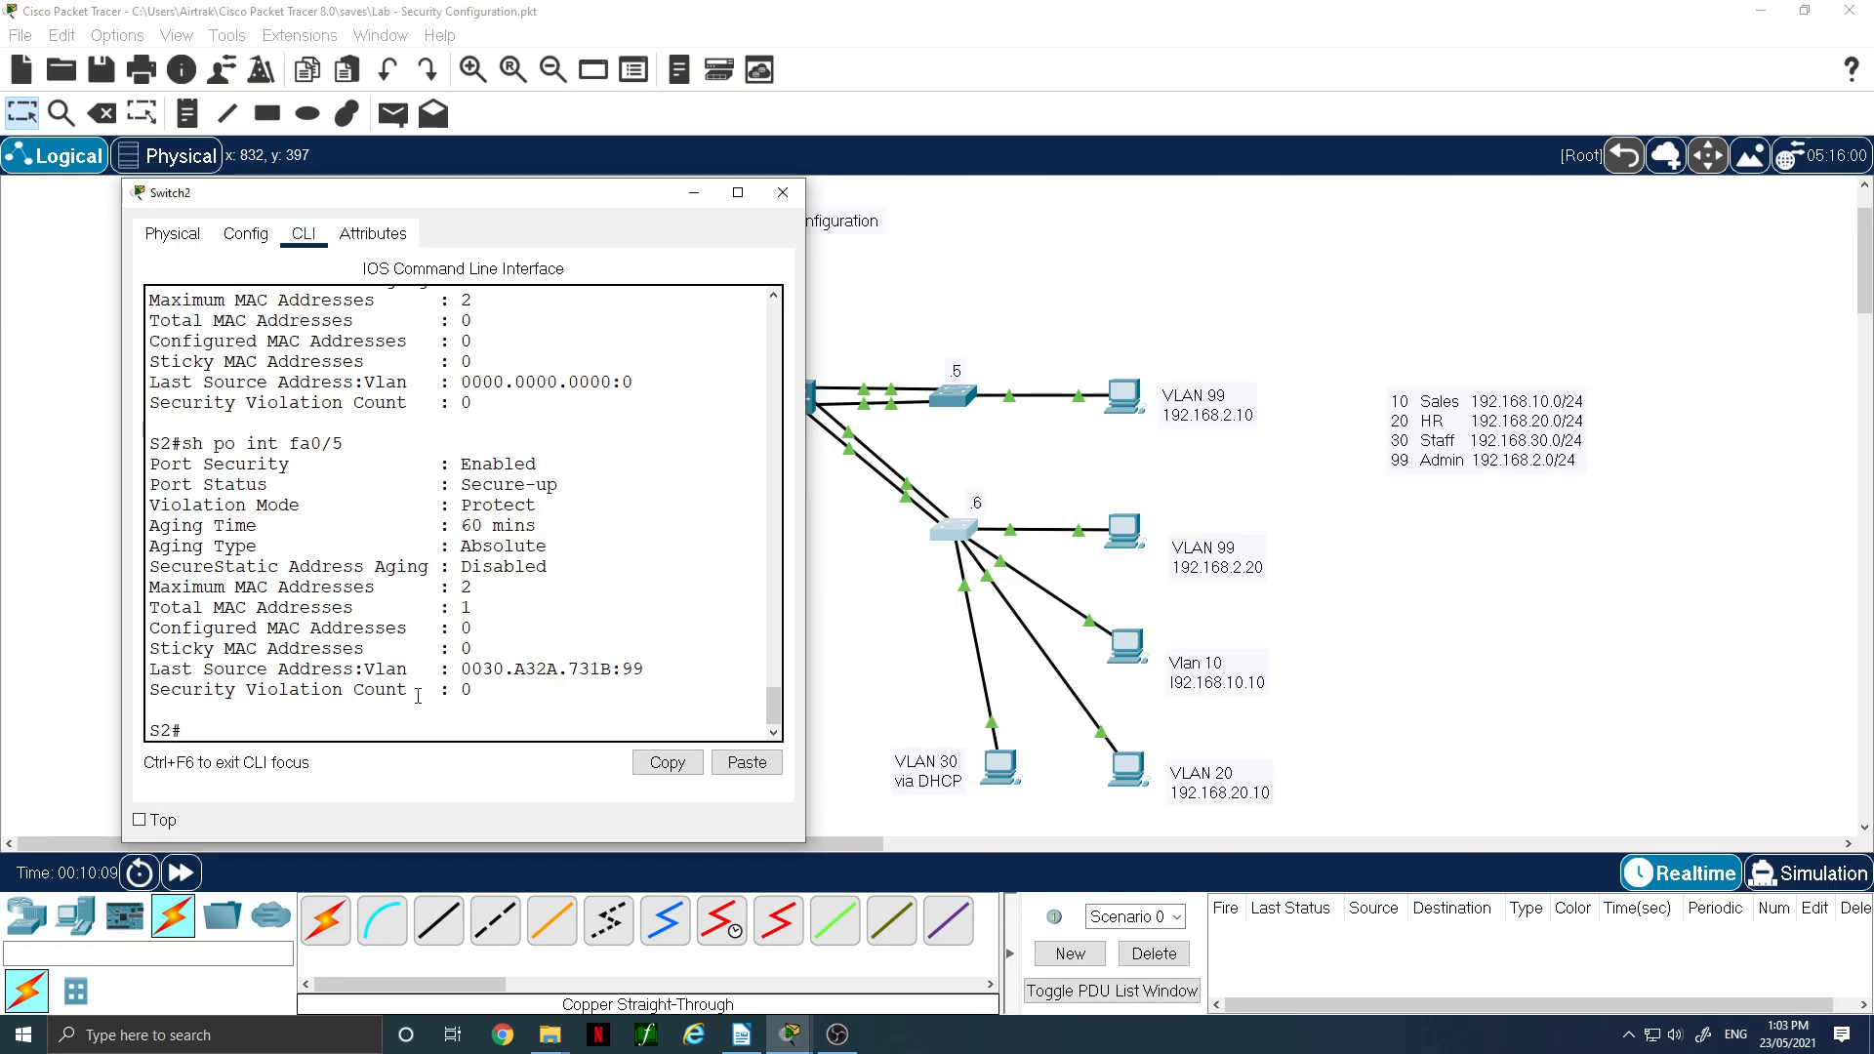
type("sh po")
key("Tab")
type("add")
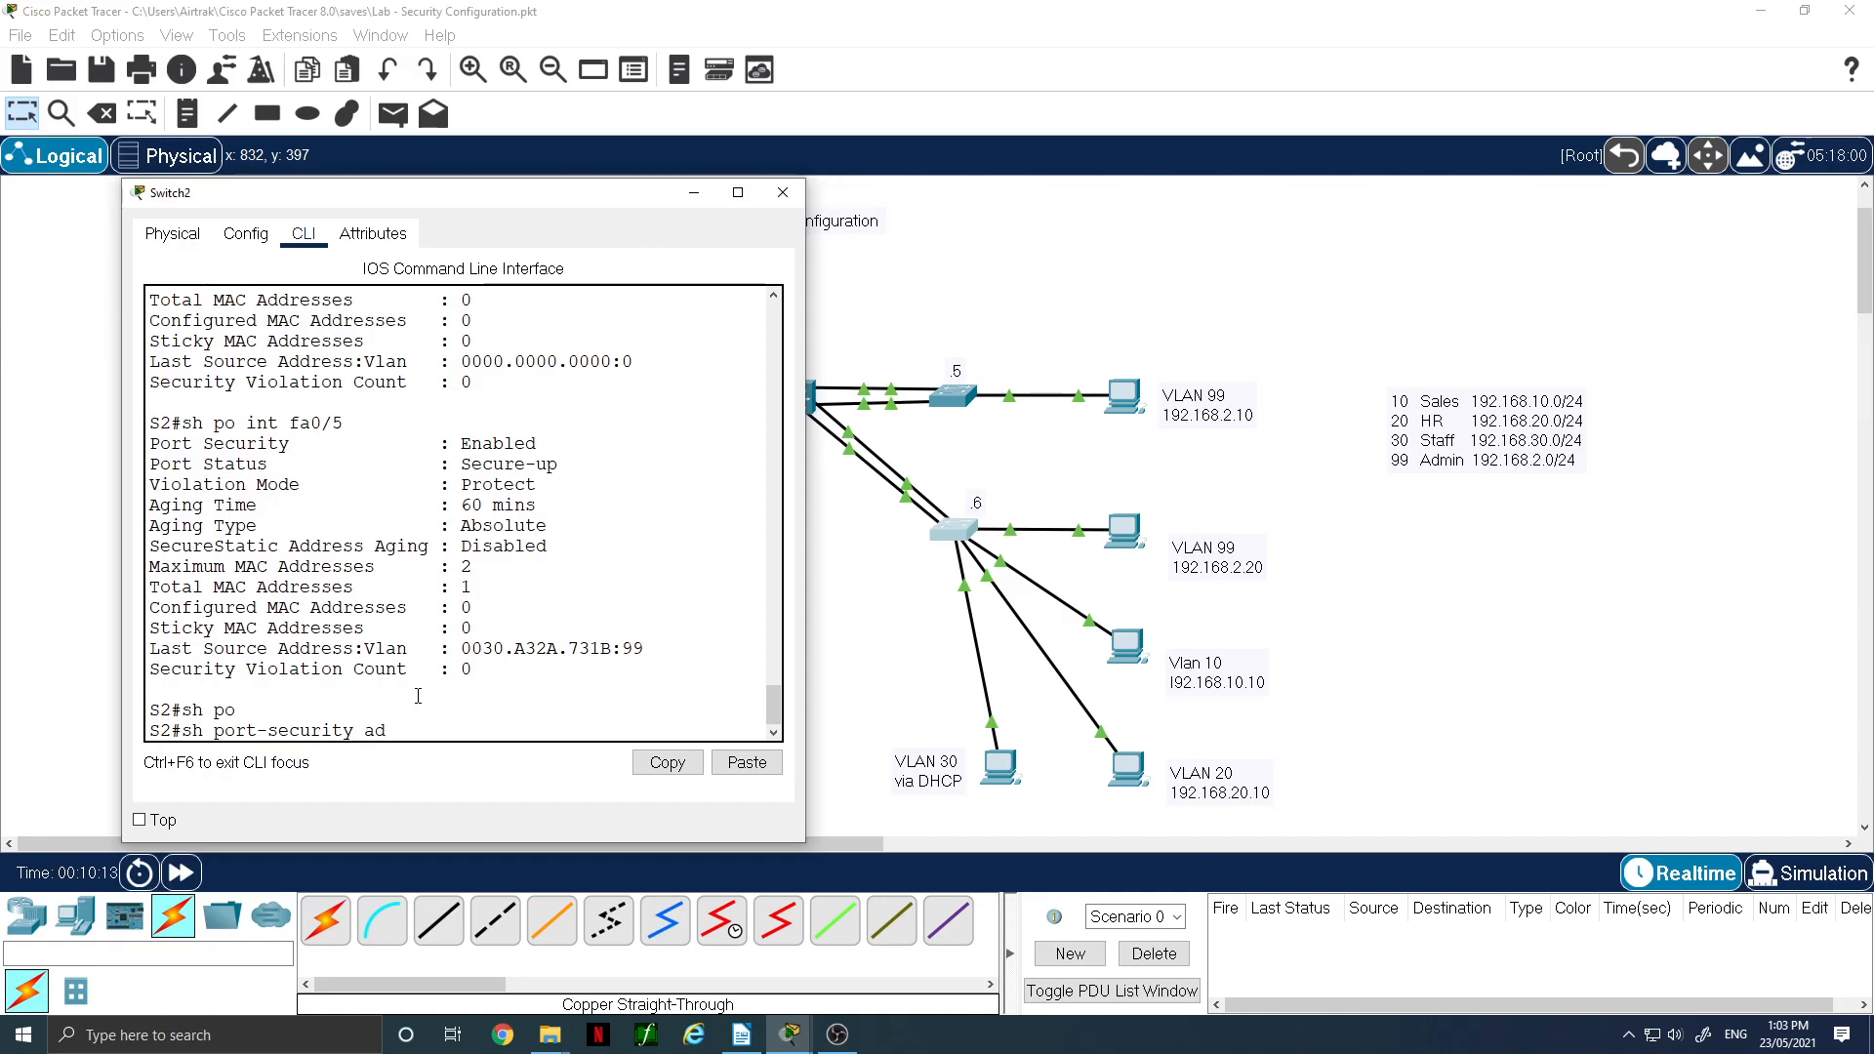
key("Return")
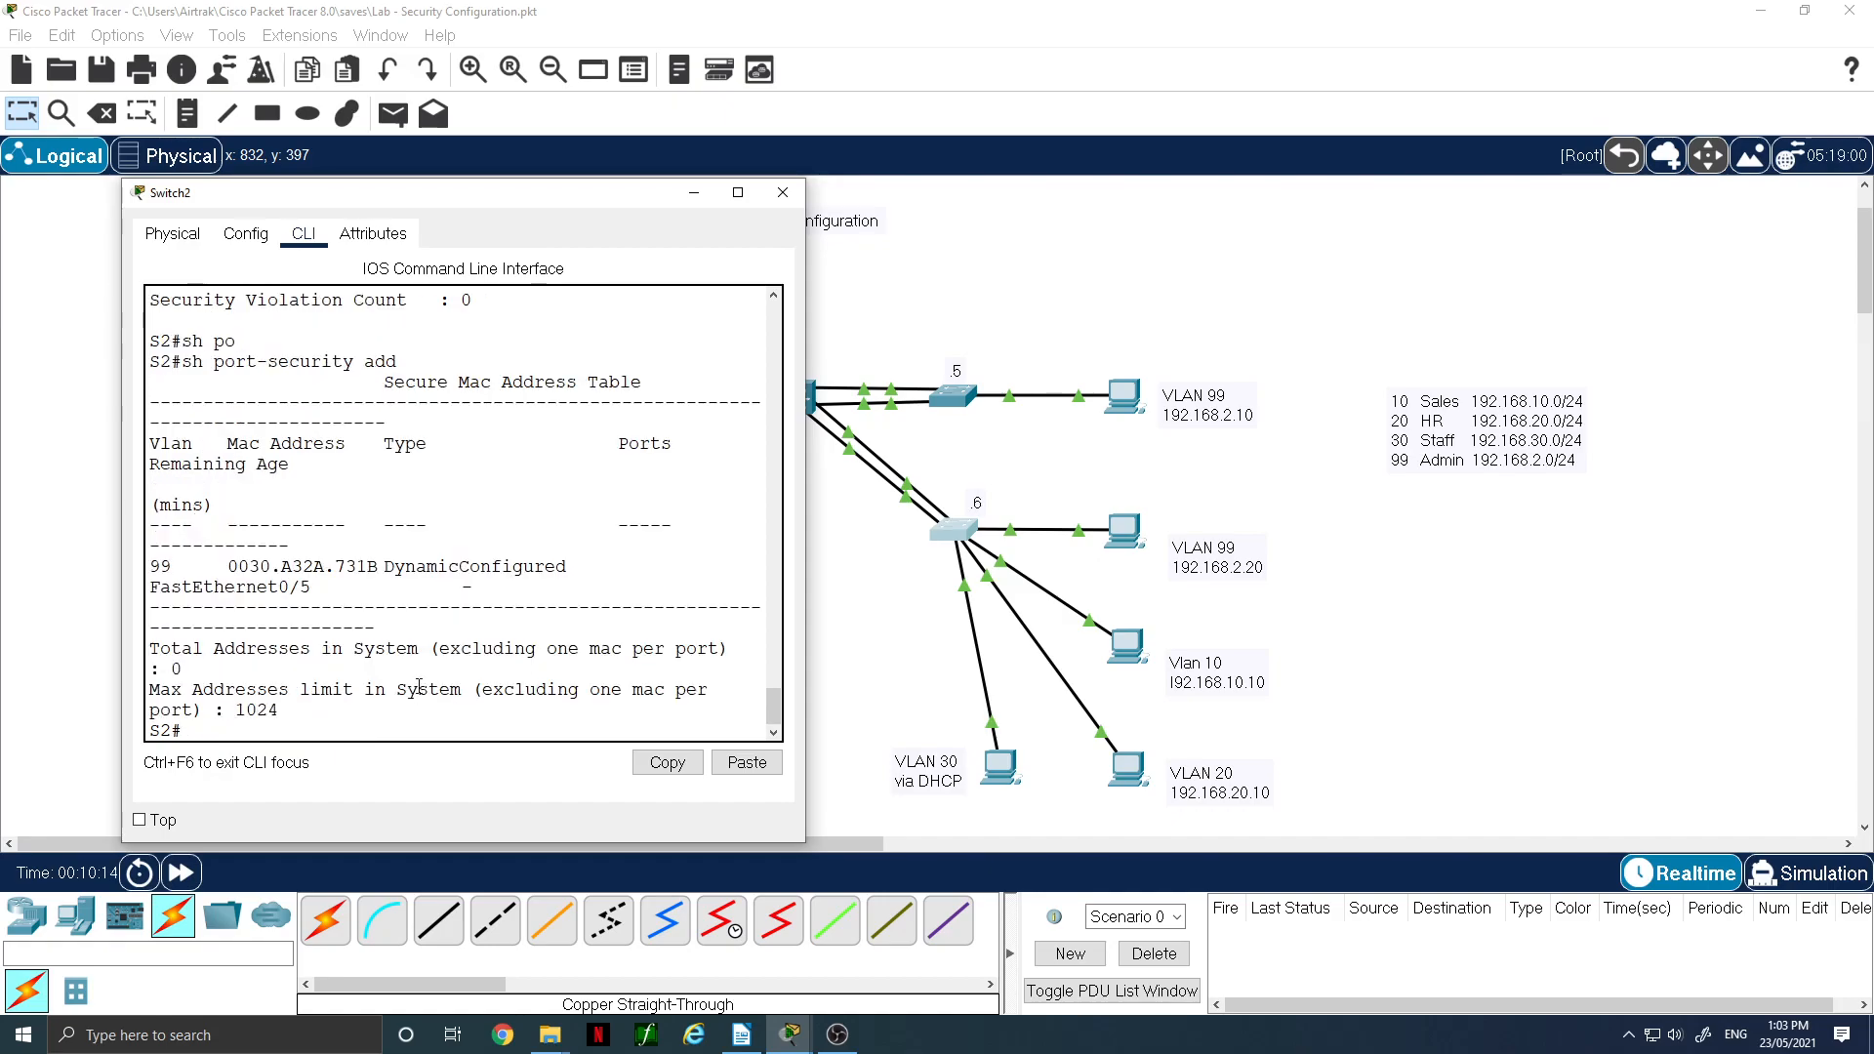
left_click_drag(812, 528, 1075, 528)
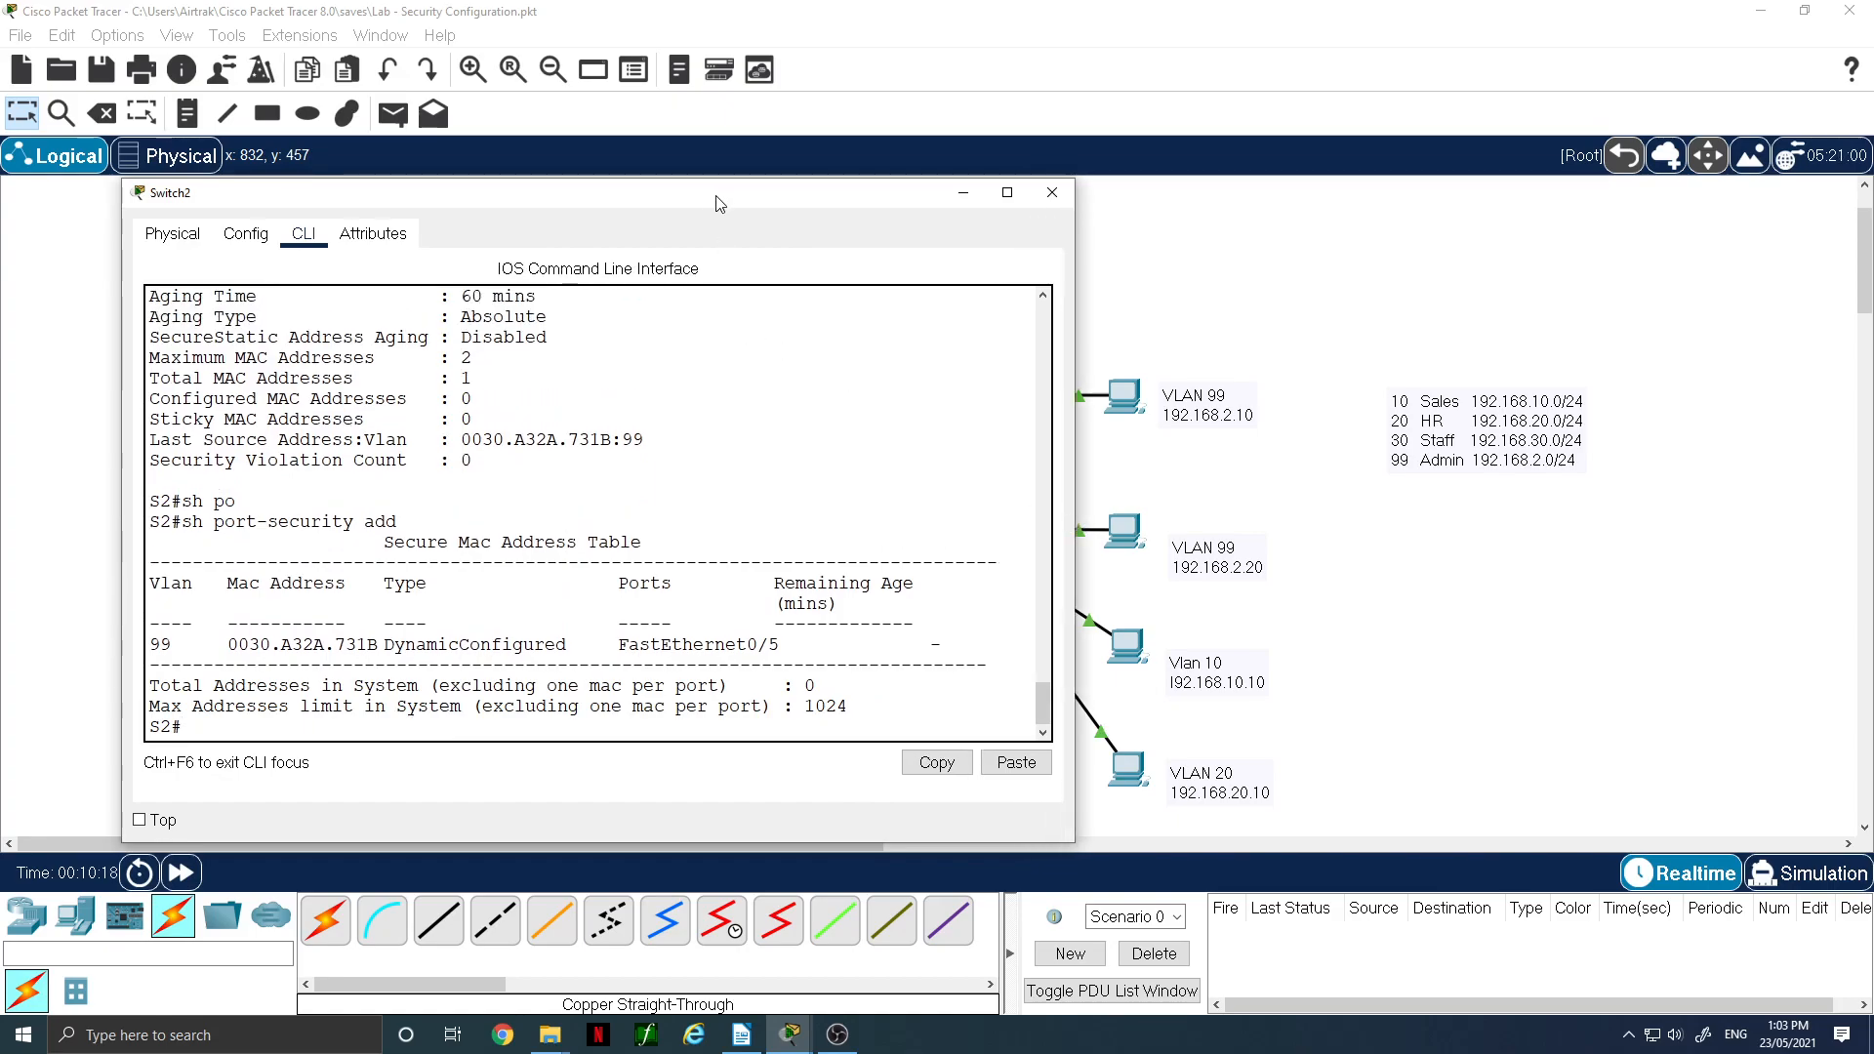
left_click_drag(718, 201, 614, 214)
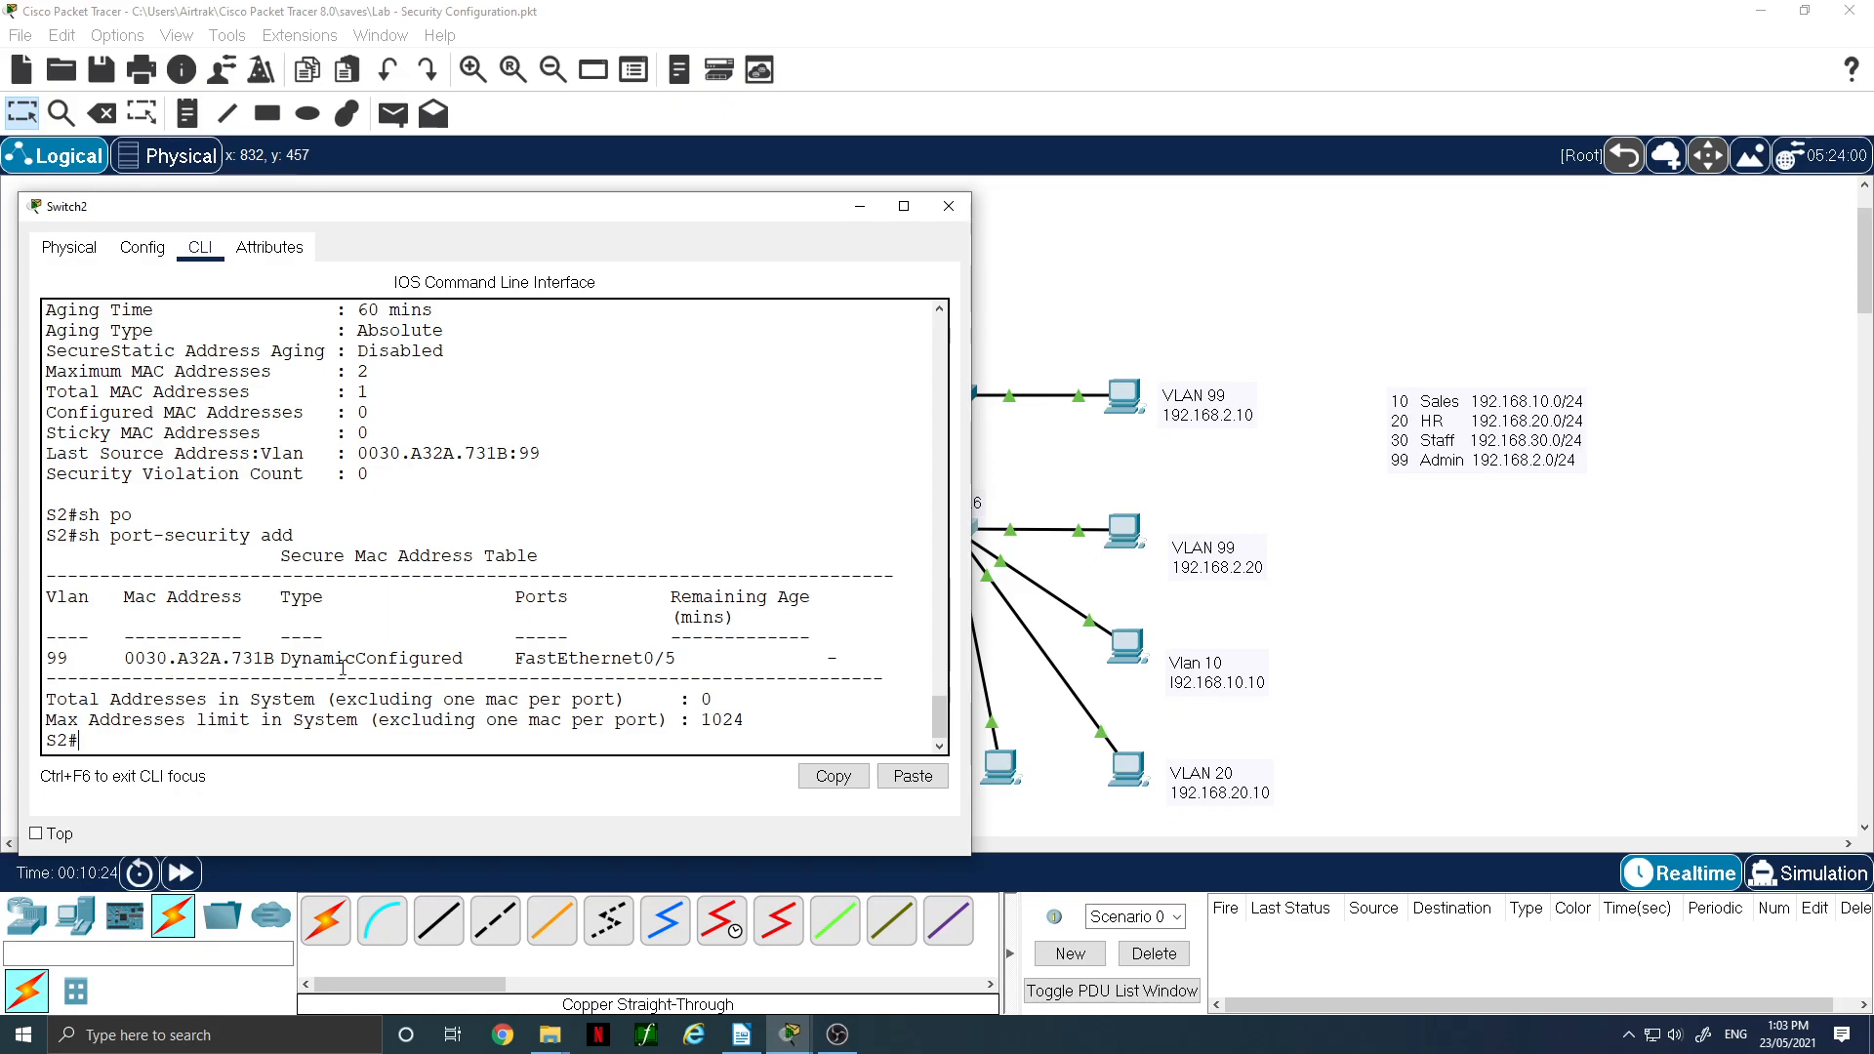
left_click_drag(281, 658, 462, 658)
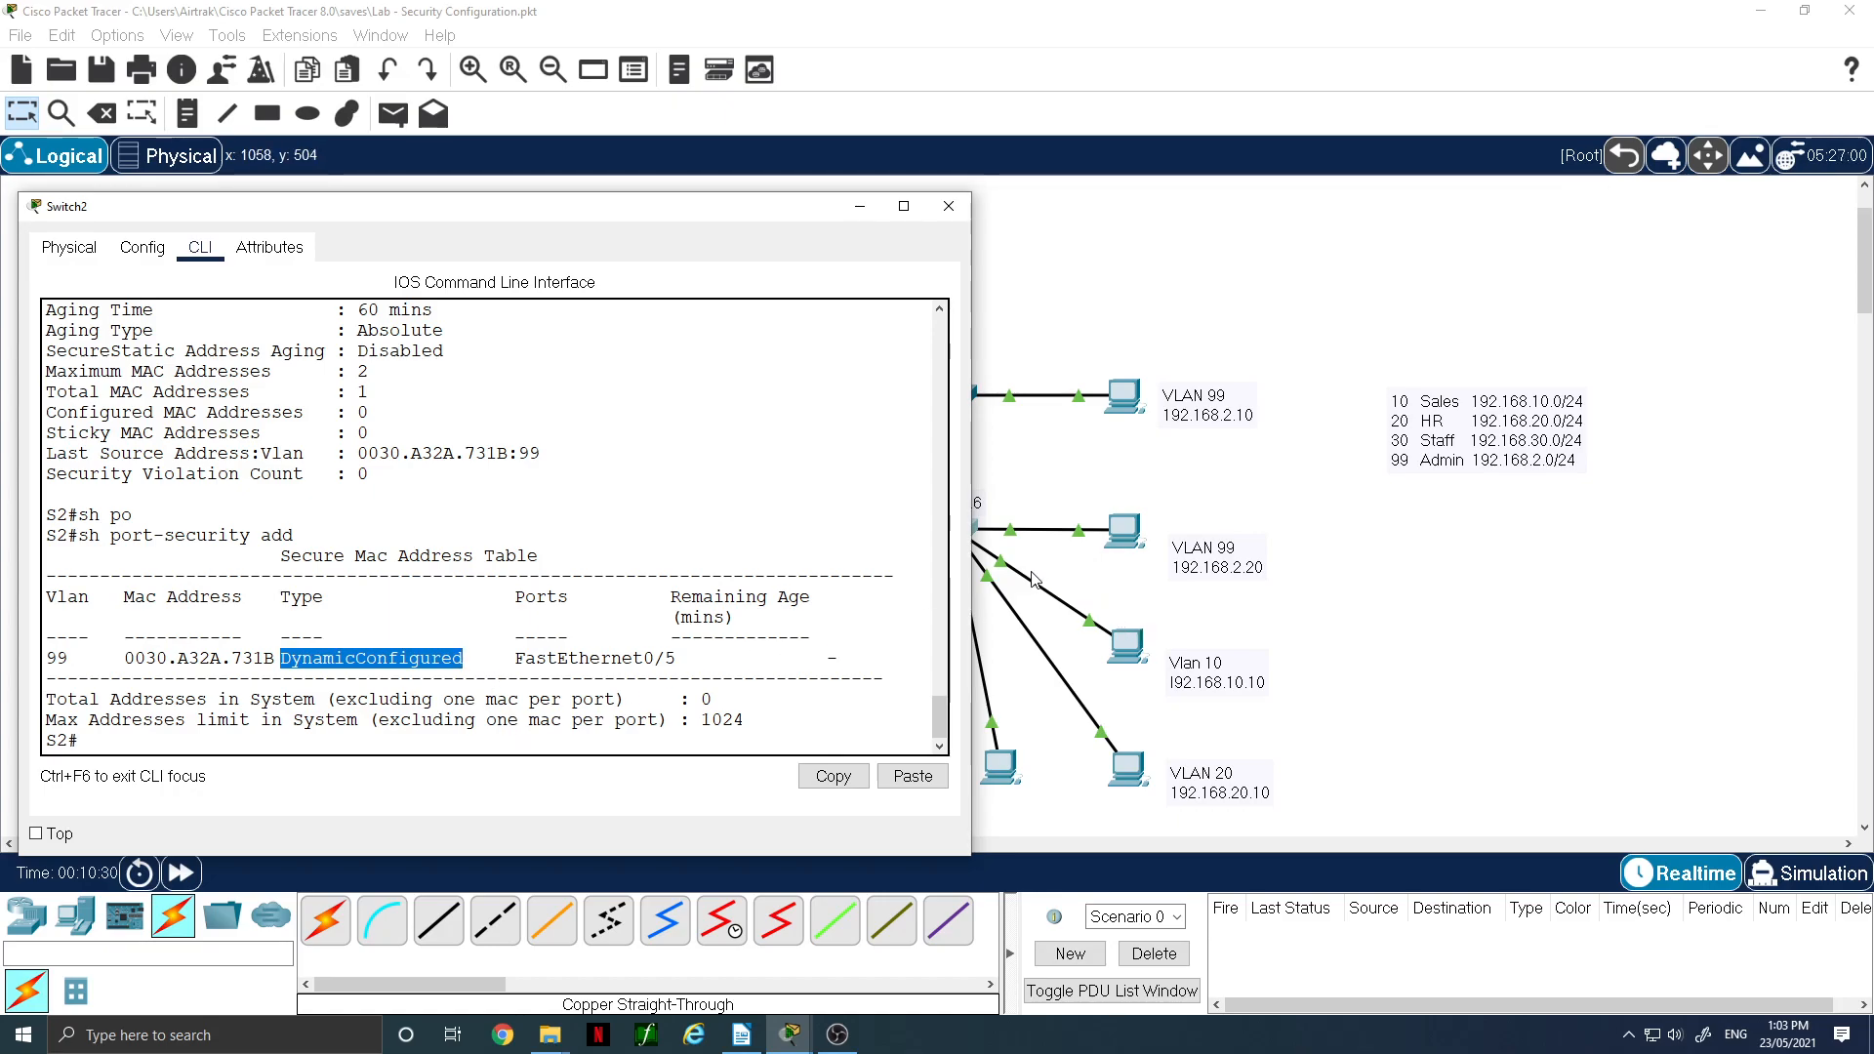
- Enter configuration mode on S2 and enable port security on interface f0/10
left_click(466, 739)
type("conf t")
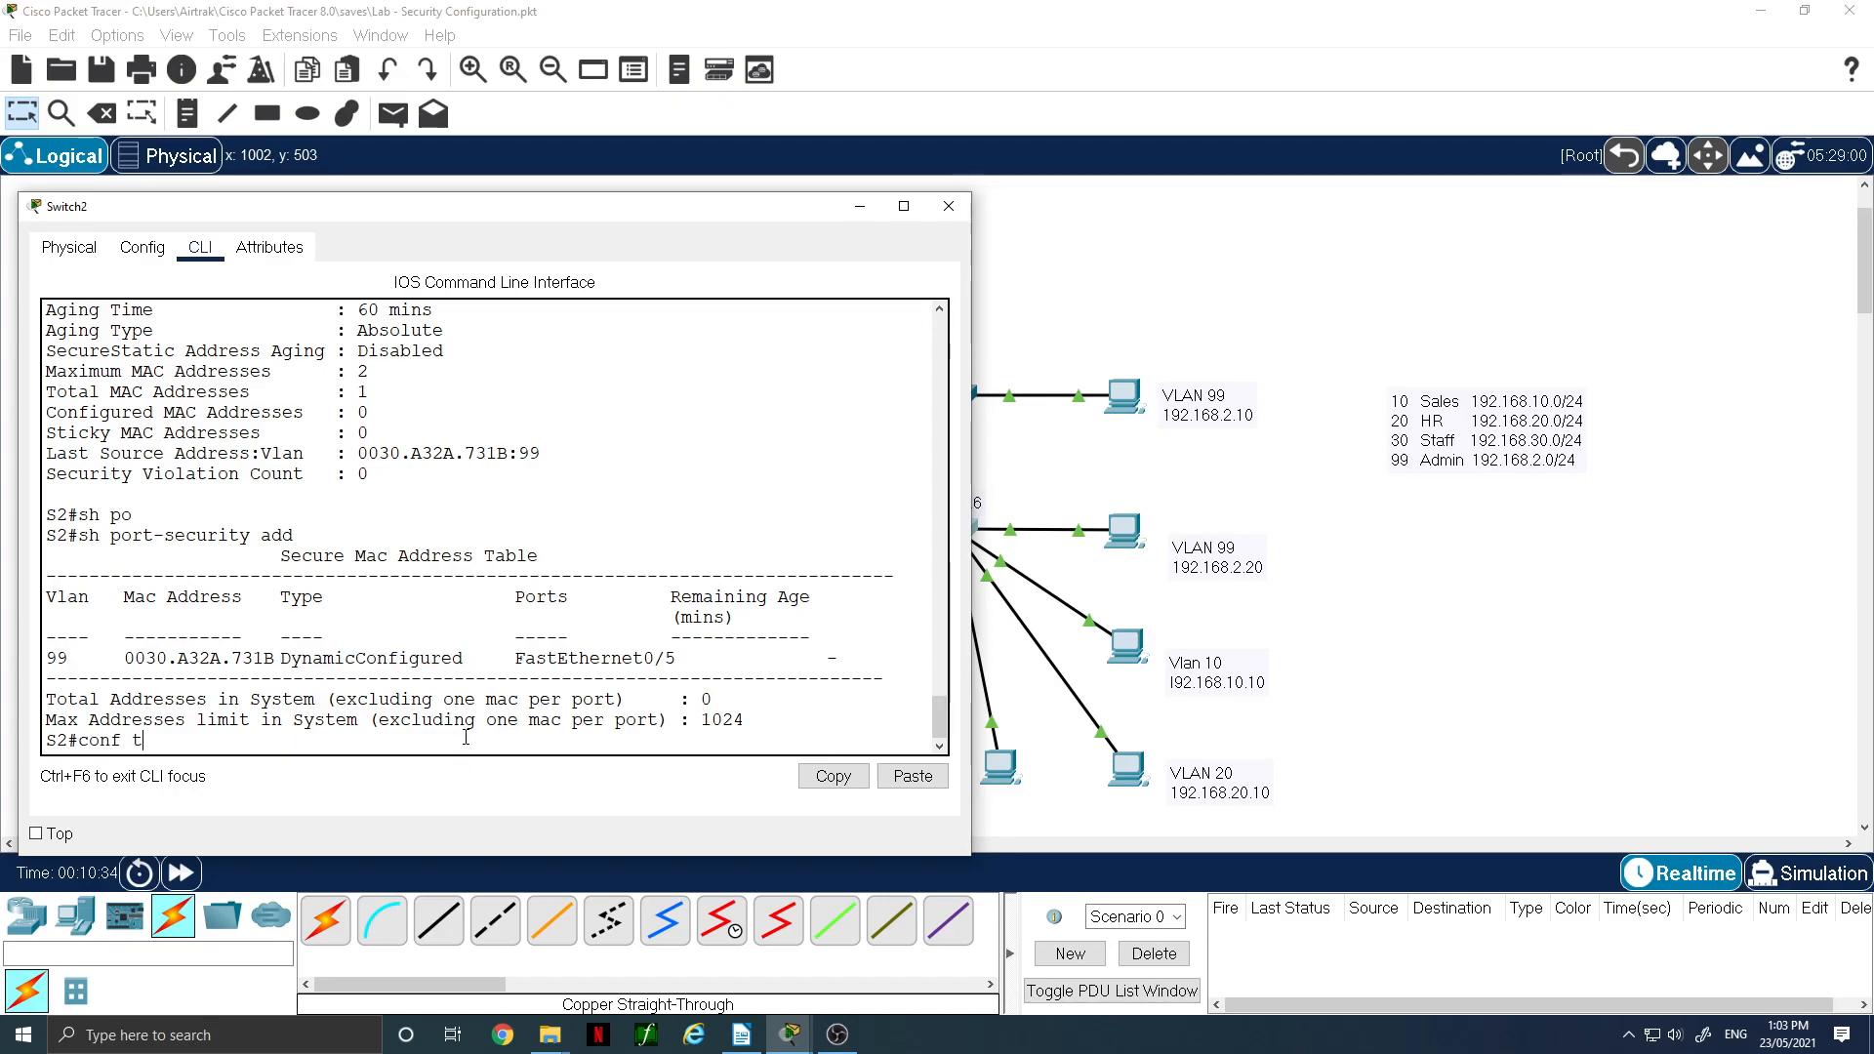
key("Return")
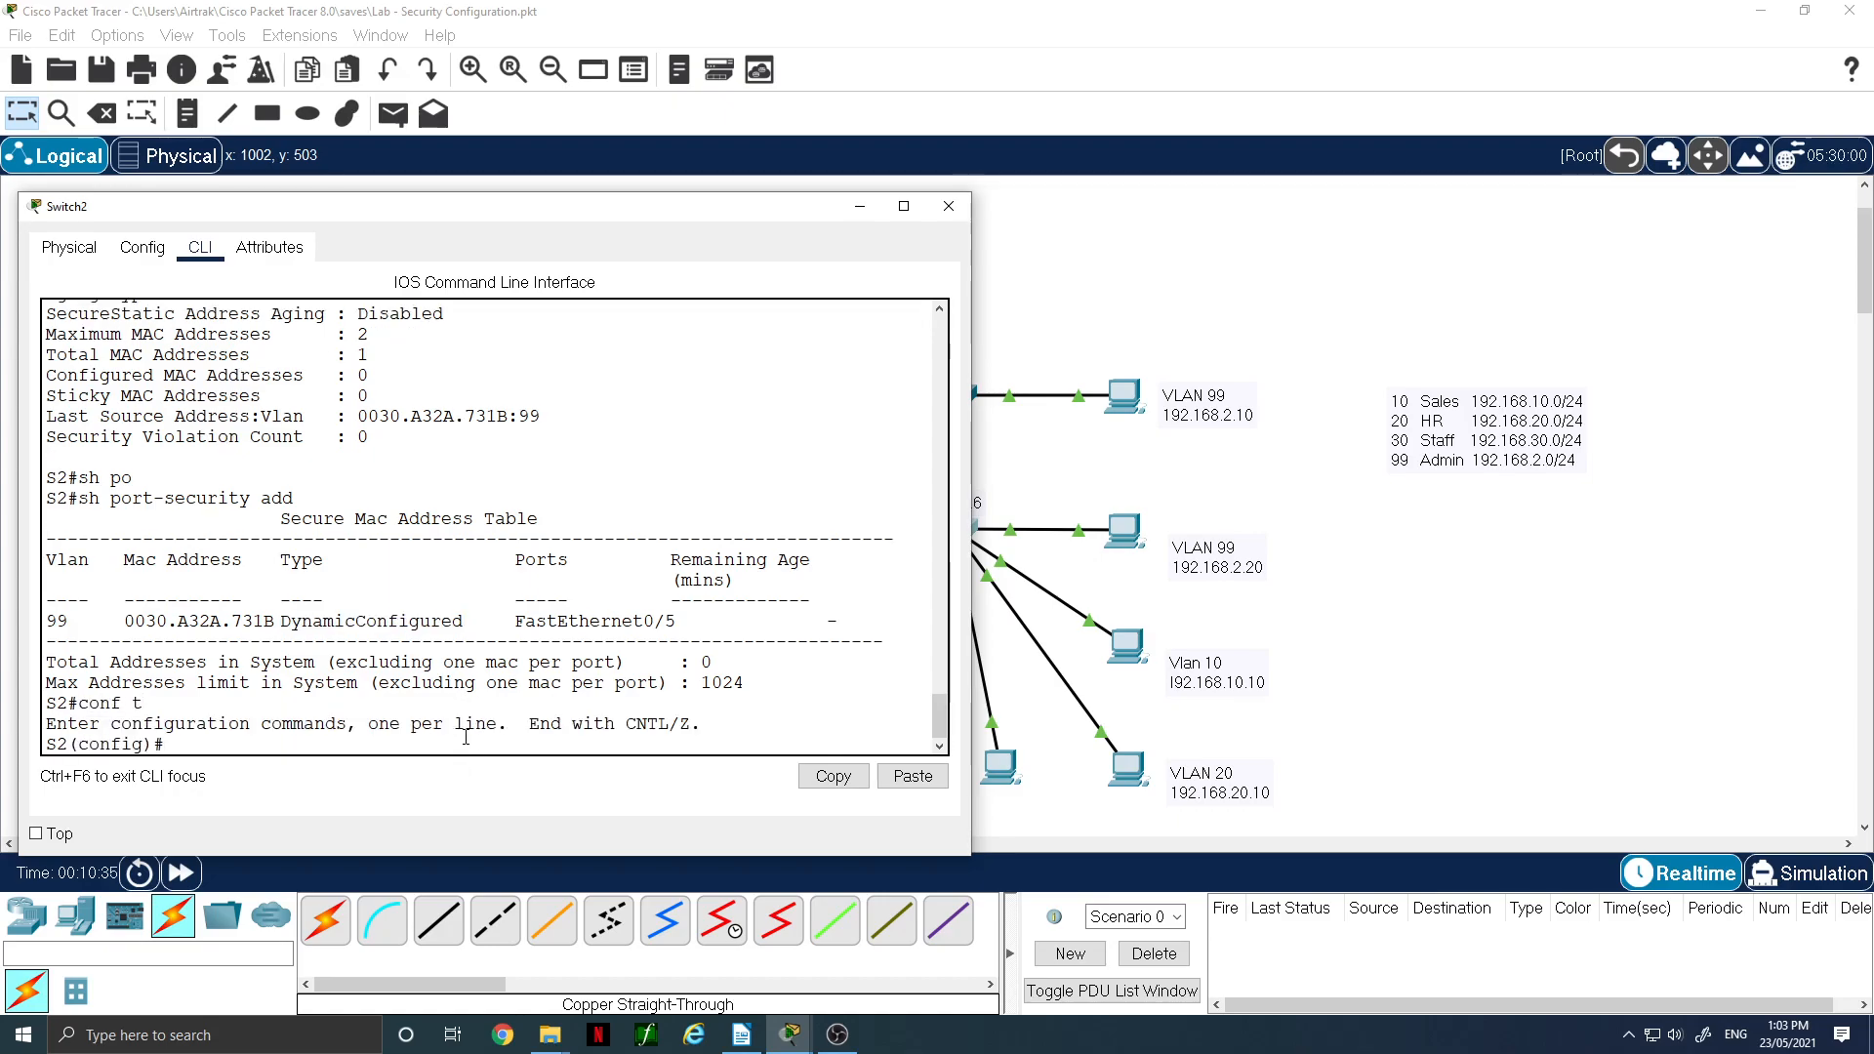
type("int")
type(" f")
type("0/10")
key("Return")
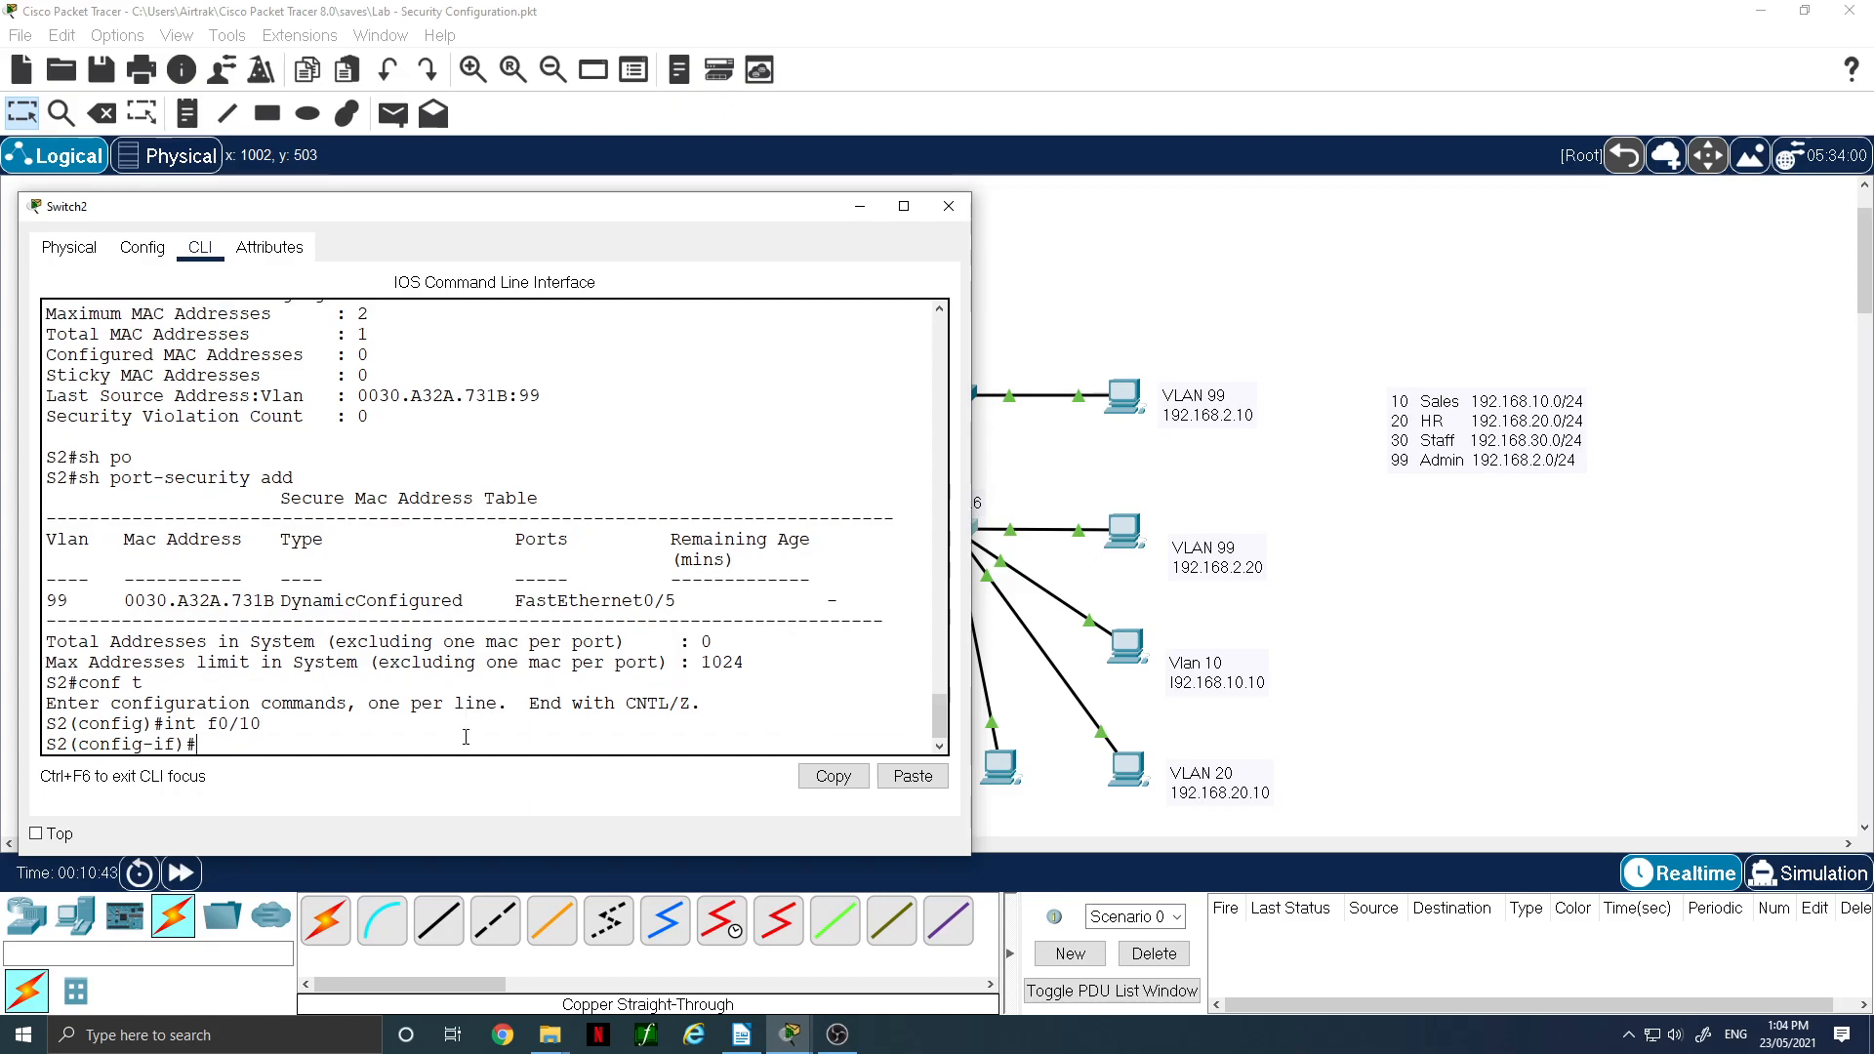
type("sw po")
key("Return")
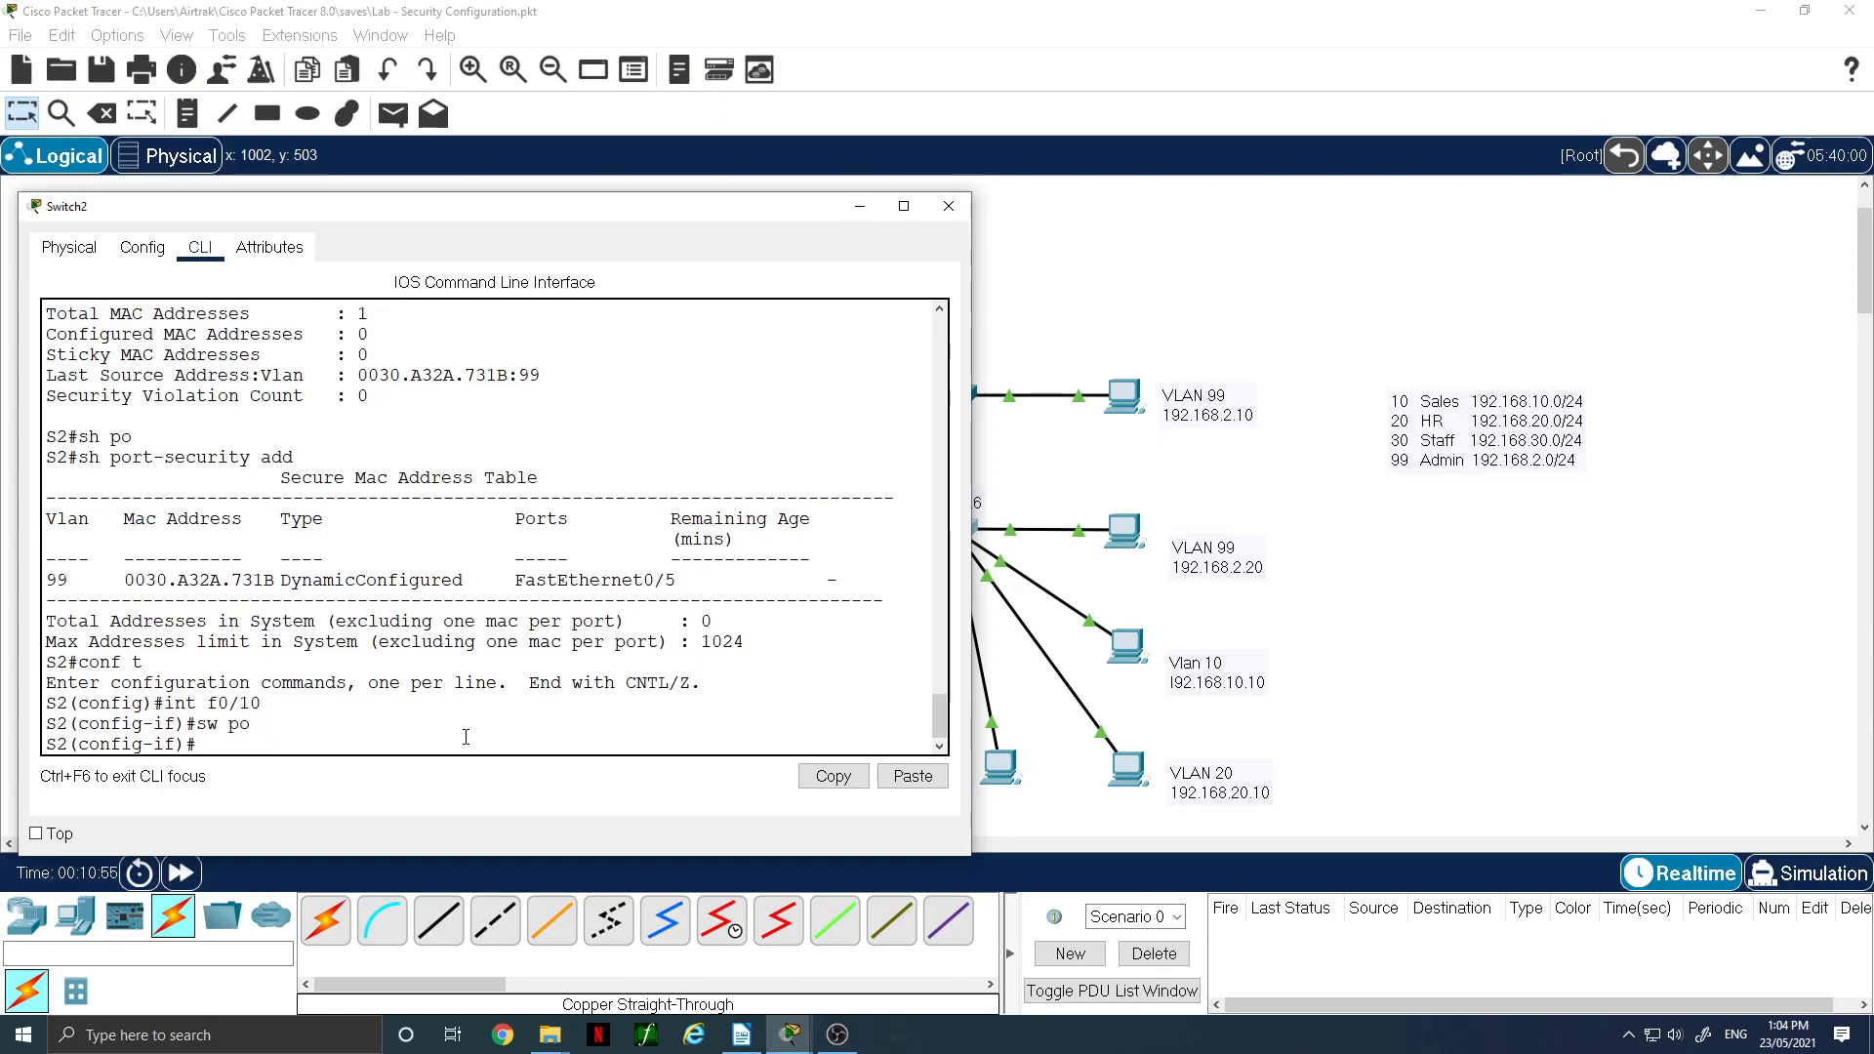
- Set the port-security aging time on f0/10 to 60 minutes
type("sw po aga")
key("Tab")
type("time")
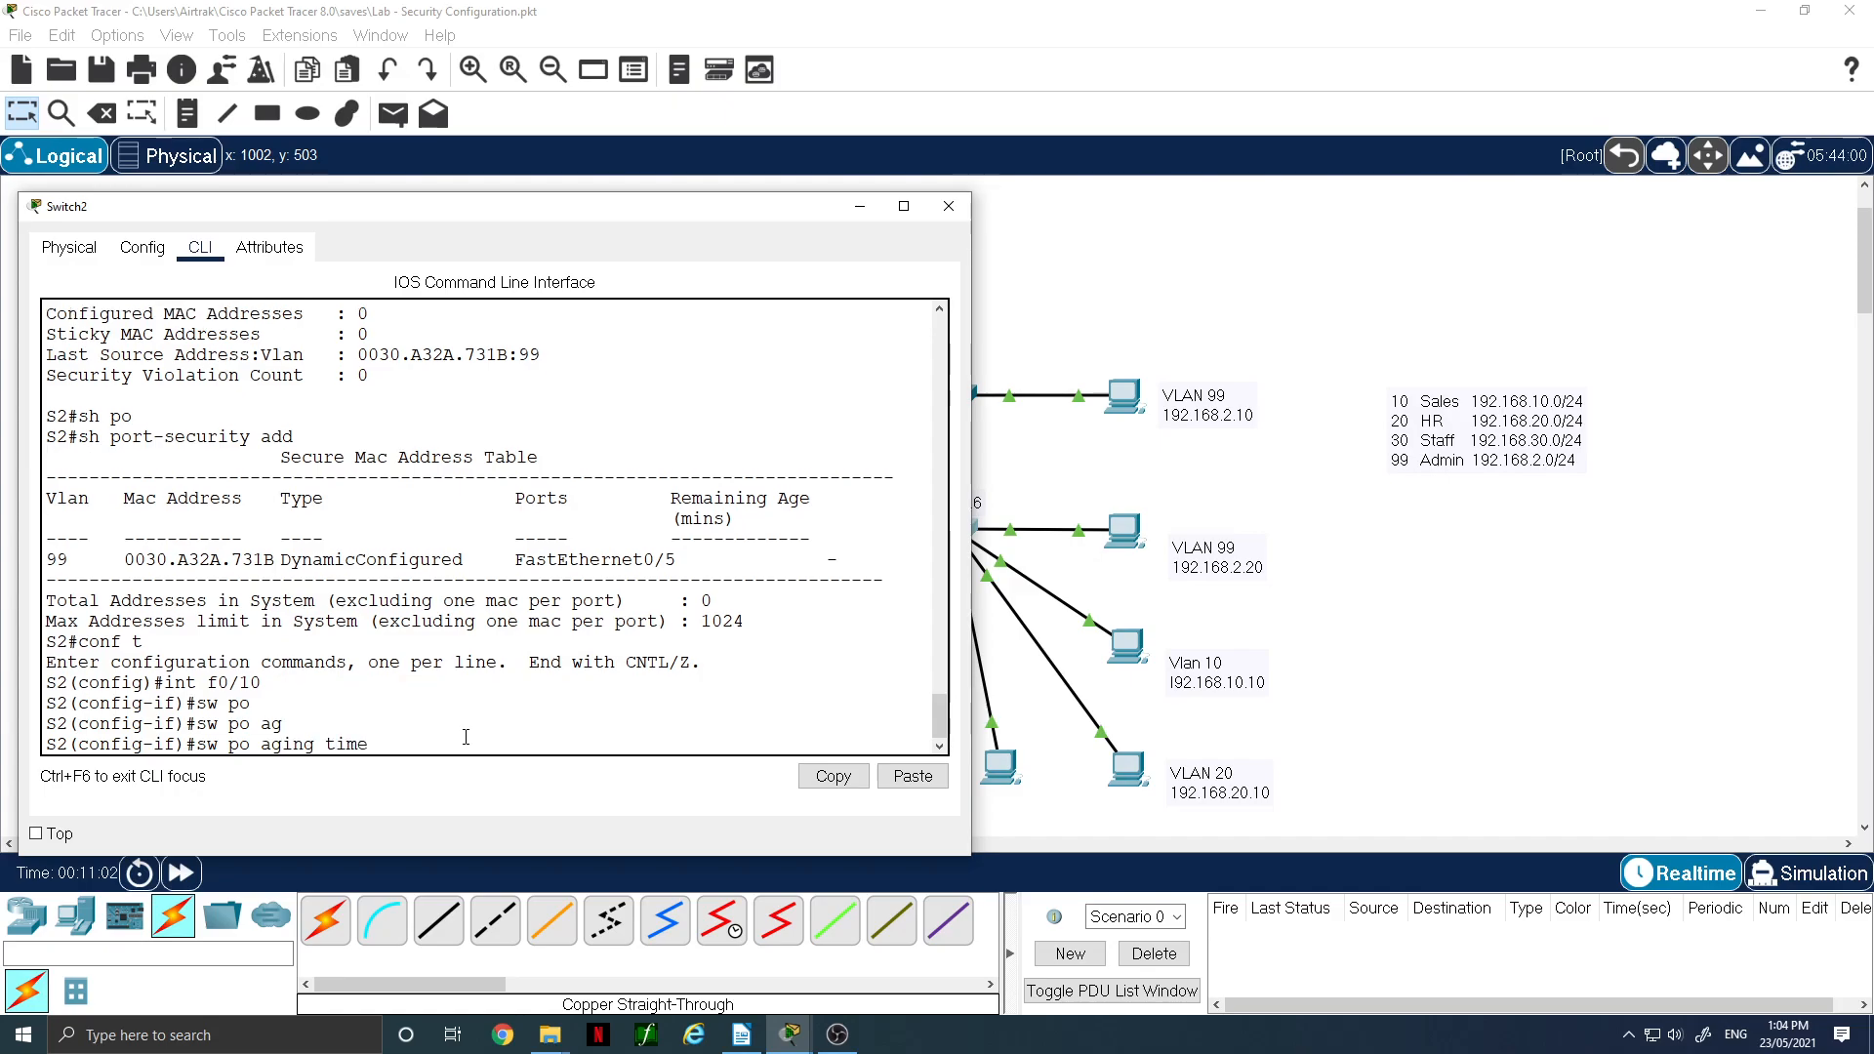
type(" 60")
key("Return")
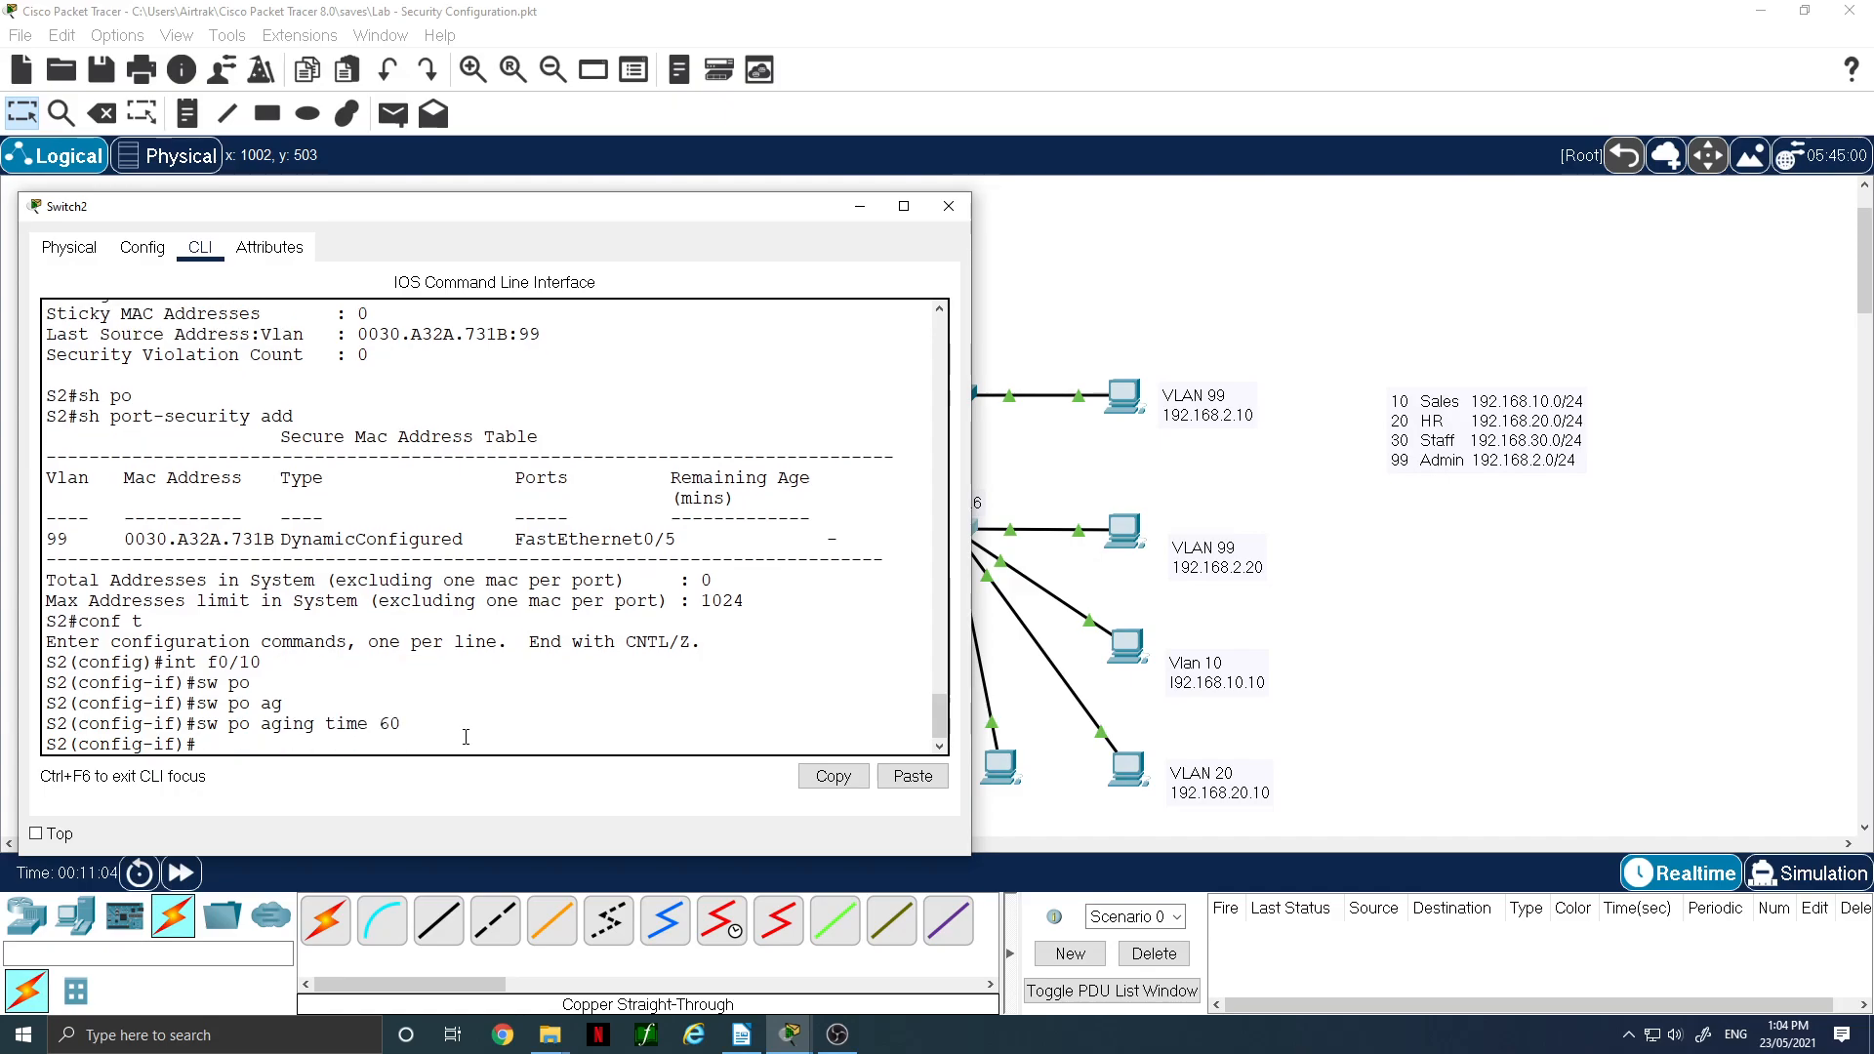
- Set the port-security violation mode on f0/10 to shutdown
key("Up")
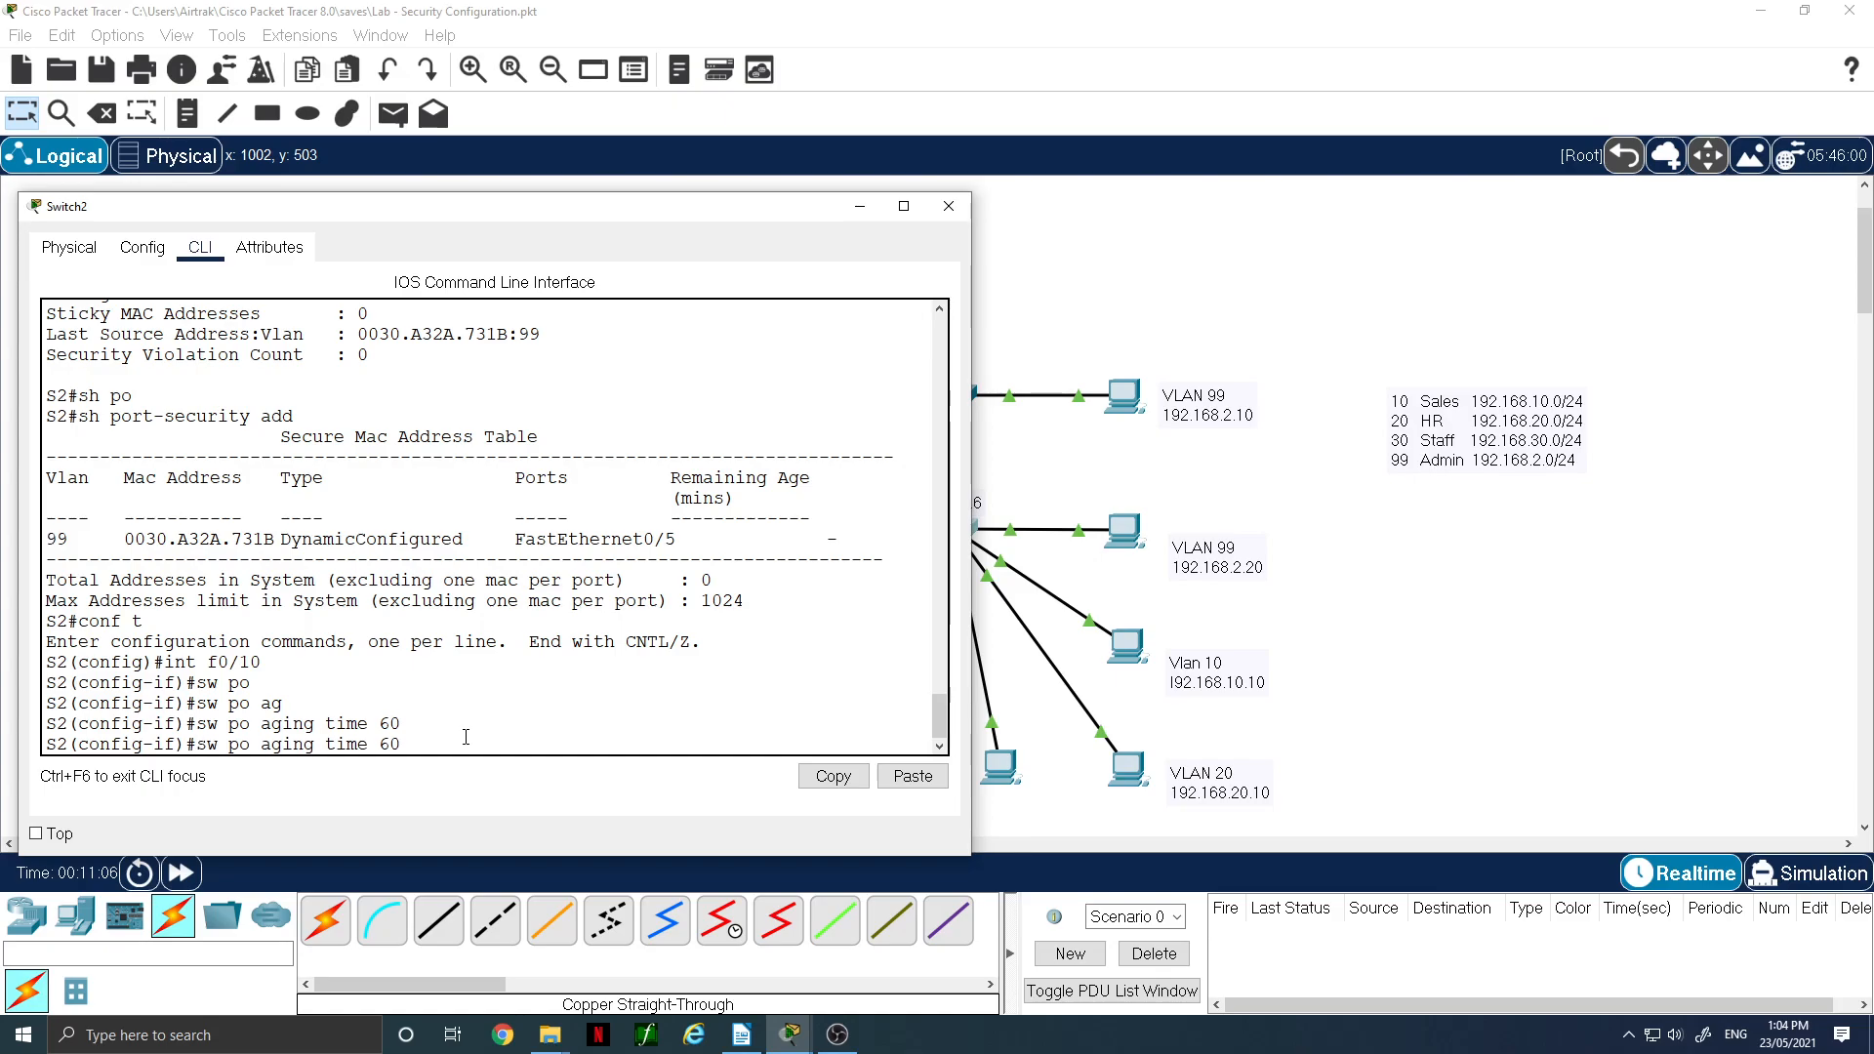
key("BackSpace")
key("BackSpace")
key("BackSpace")
key("BackSpace")
key("BackSpace")
key("BackSpace")
key("BackSpace")
key("BackSpace")
key("BackSpace")
key("BackSpace")
key("BackSpace")
key("BackSpace")
type("vio shut")
key("Return")
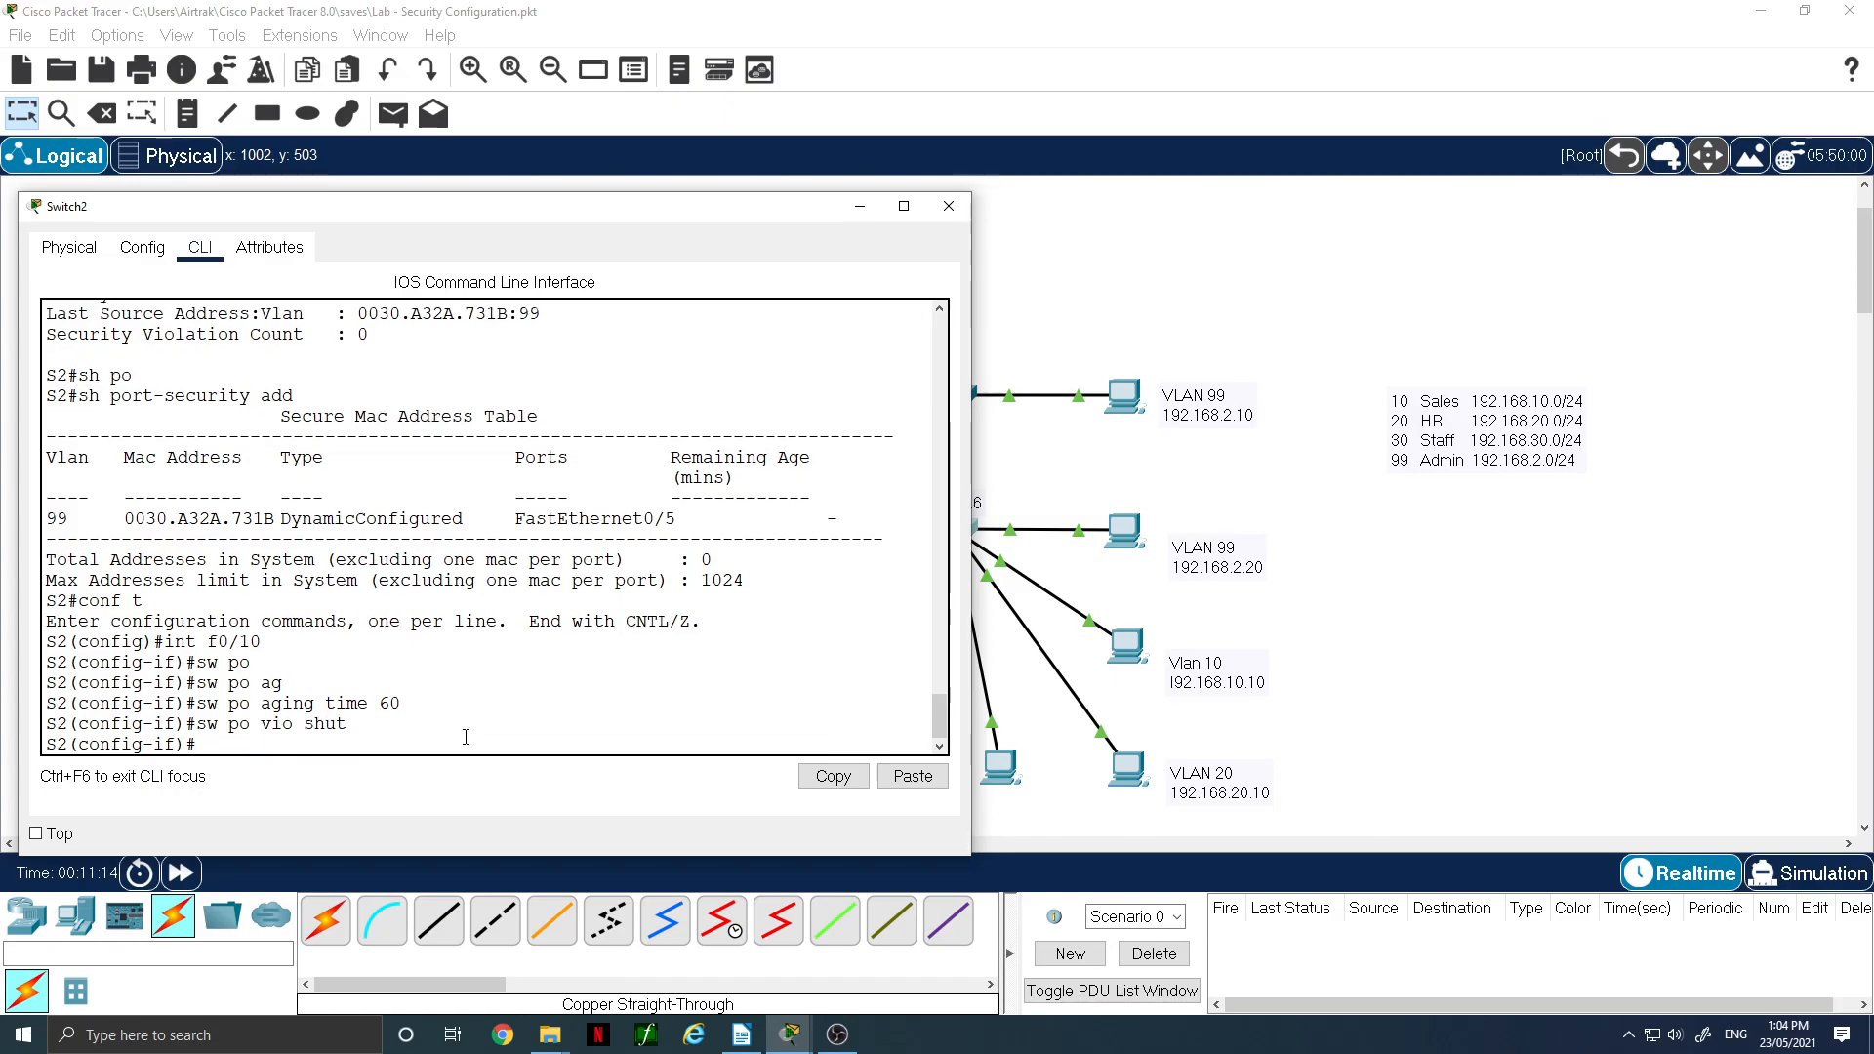
- Limit f0/10 to a maximum of 2 secure MAC addresses
key("Up")
key("Up")
key("Up")
type("max 2")
key("Return")
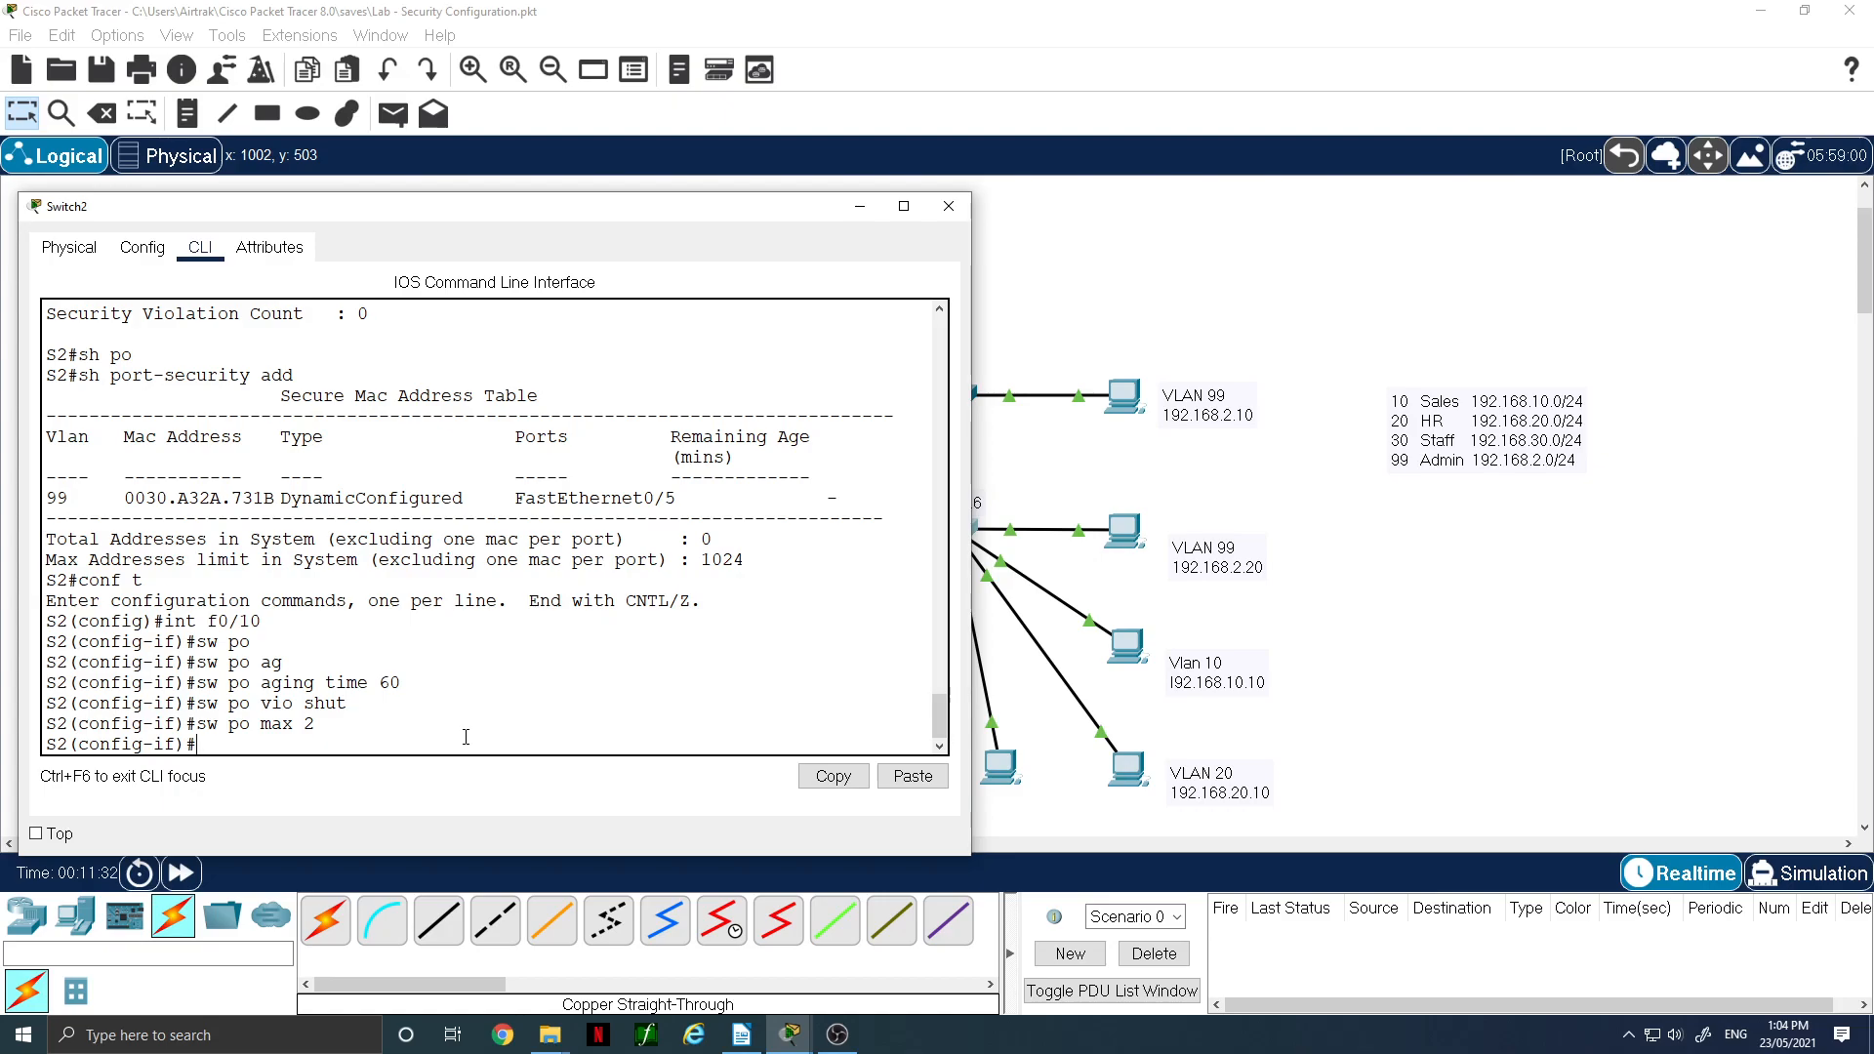
- Enable sticky MAC address learning for port security on f0/10
key("Up")
key("Up")
key("Up")
key("Up")
key("Up")
key("Up")
key("Down")
type("ma")
key("Tab")
type("x")
key("BackSpace")
type("c")
key("Tab")
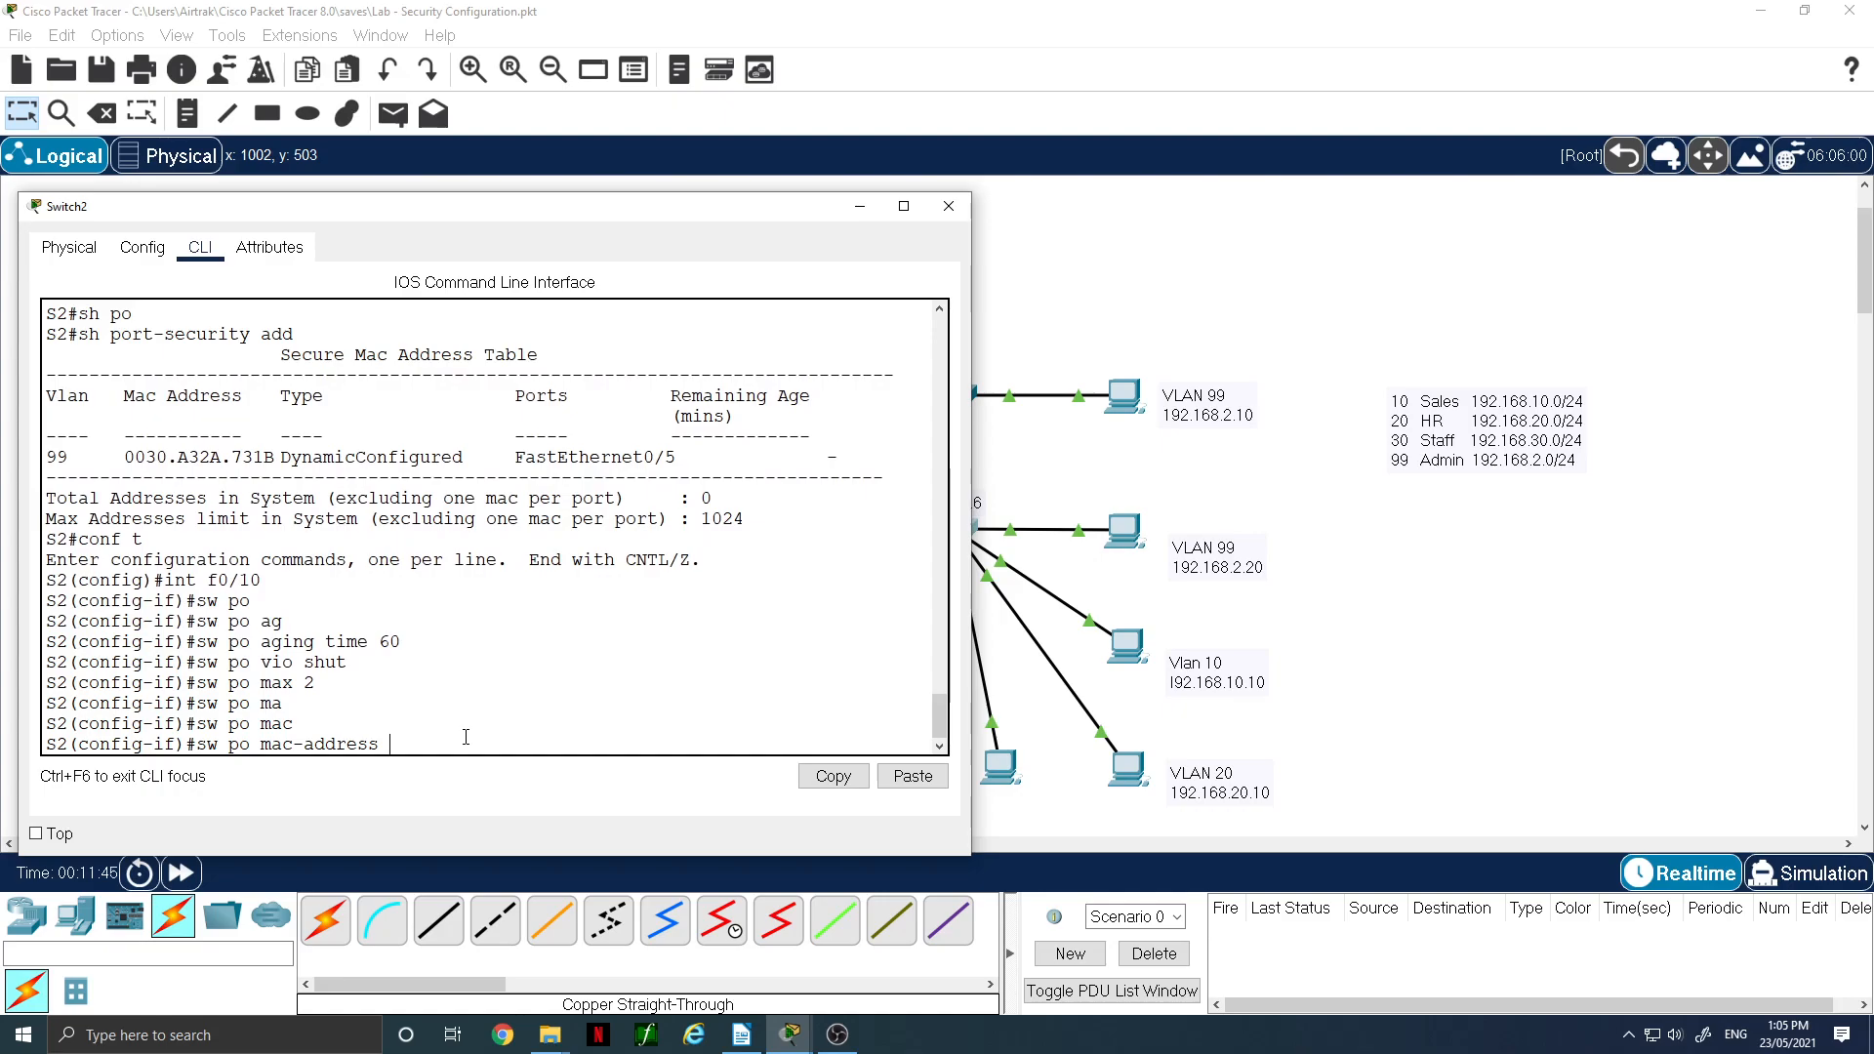
type("sti")
key("Tab")
key("Return")
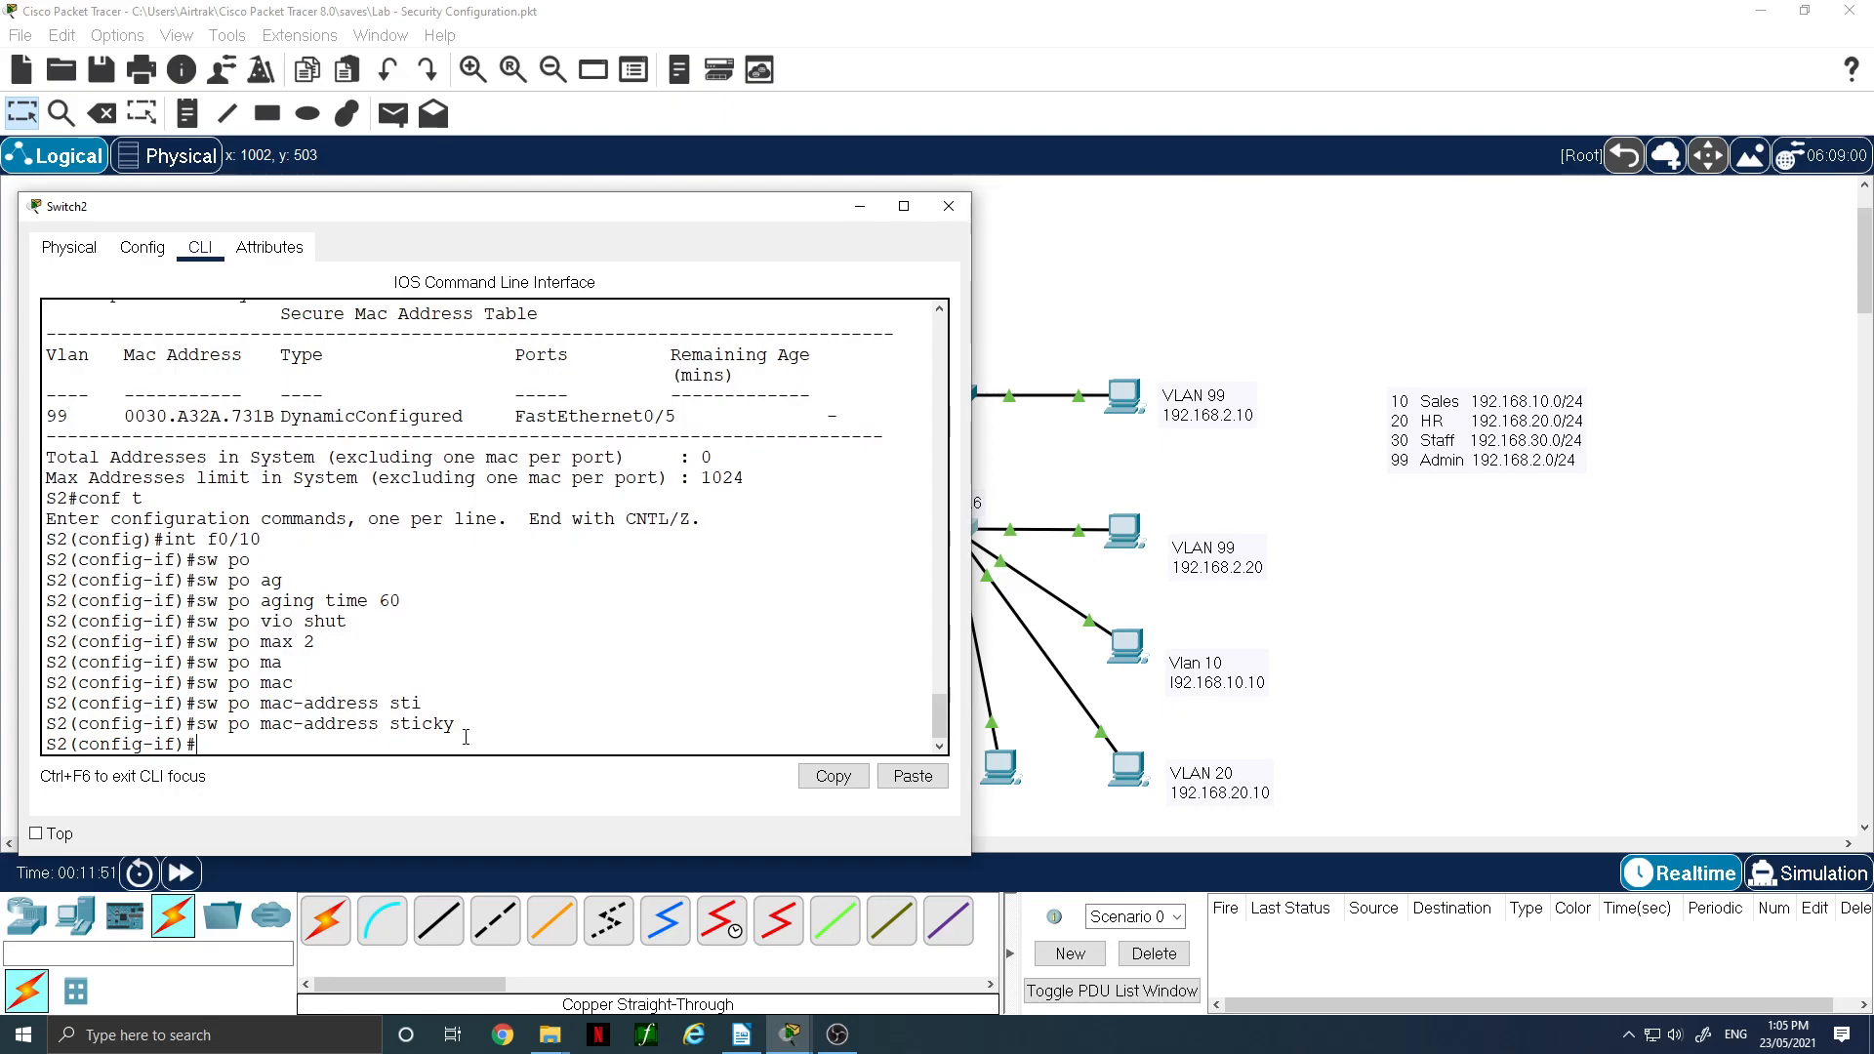
- Exit configuration mode and display S2's secure MAC address table with sh po add
key("ctrl+z")
type("sh port-security add")
key("BackSpace")
key("BackSpace")
key("BackSpace")
key("BackSpace")
key("BackSpace")
key("BackSpace")
key("BackSpace")
key("BackSpace")
key("BackSpace")
key("BackSpace")
key("BackSpace")
key("BackSpace")
key("BackSpace")
key("BackSpace")
key("BackSpace")
key("BackSpace")
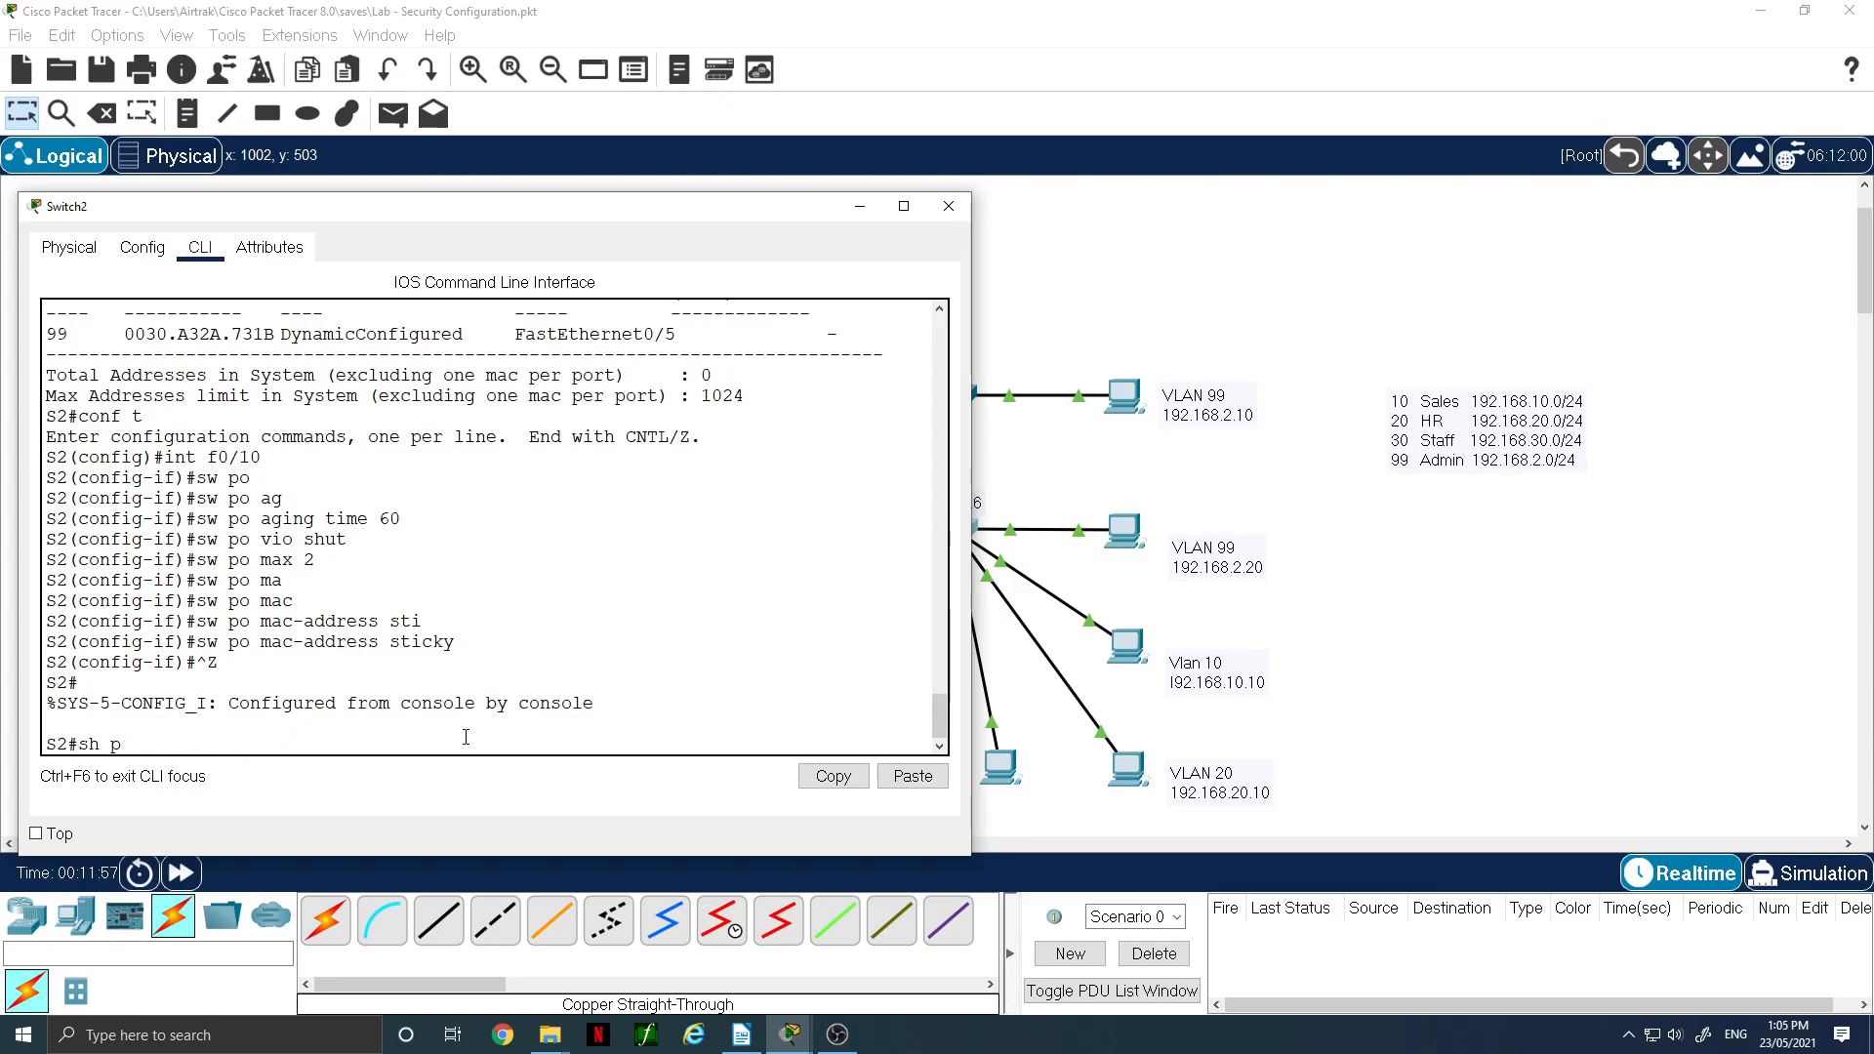
type("o add")
key("Return")
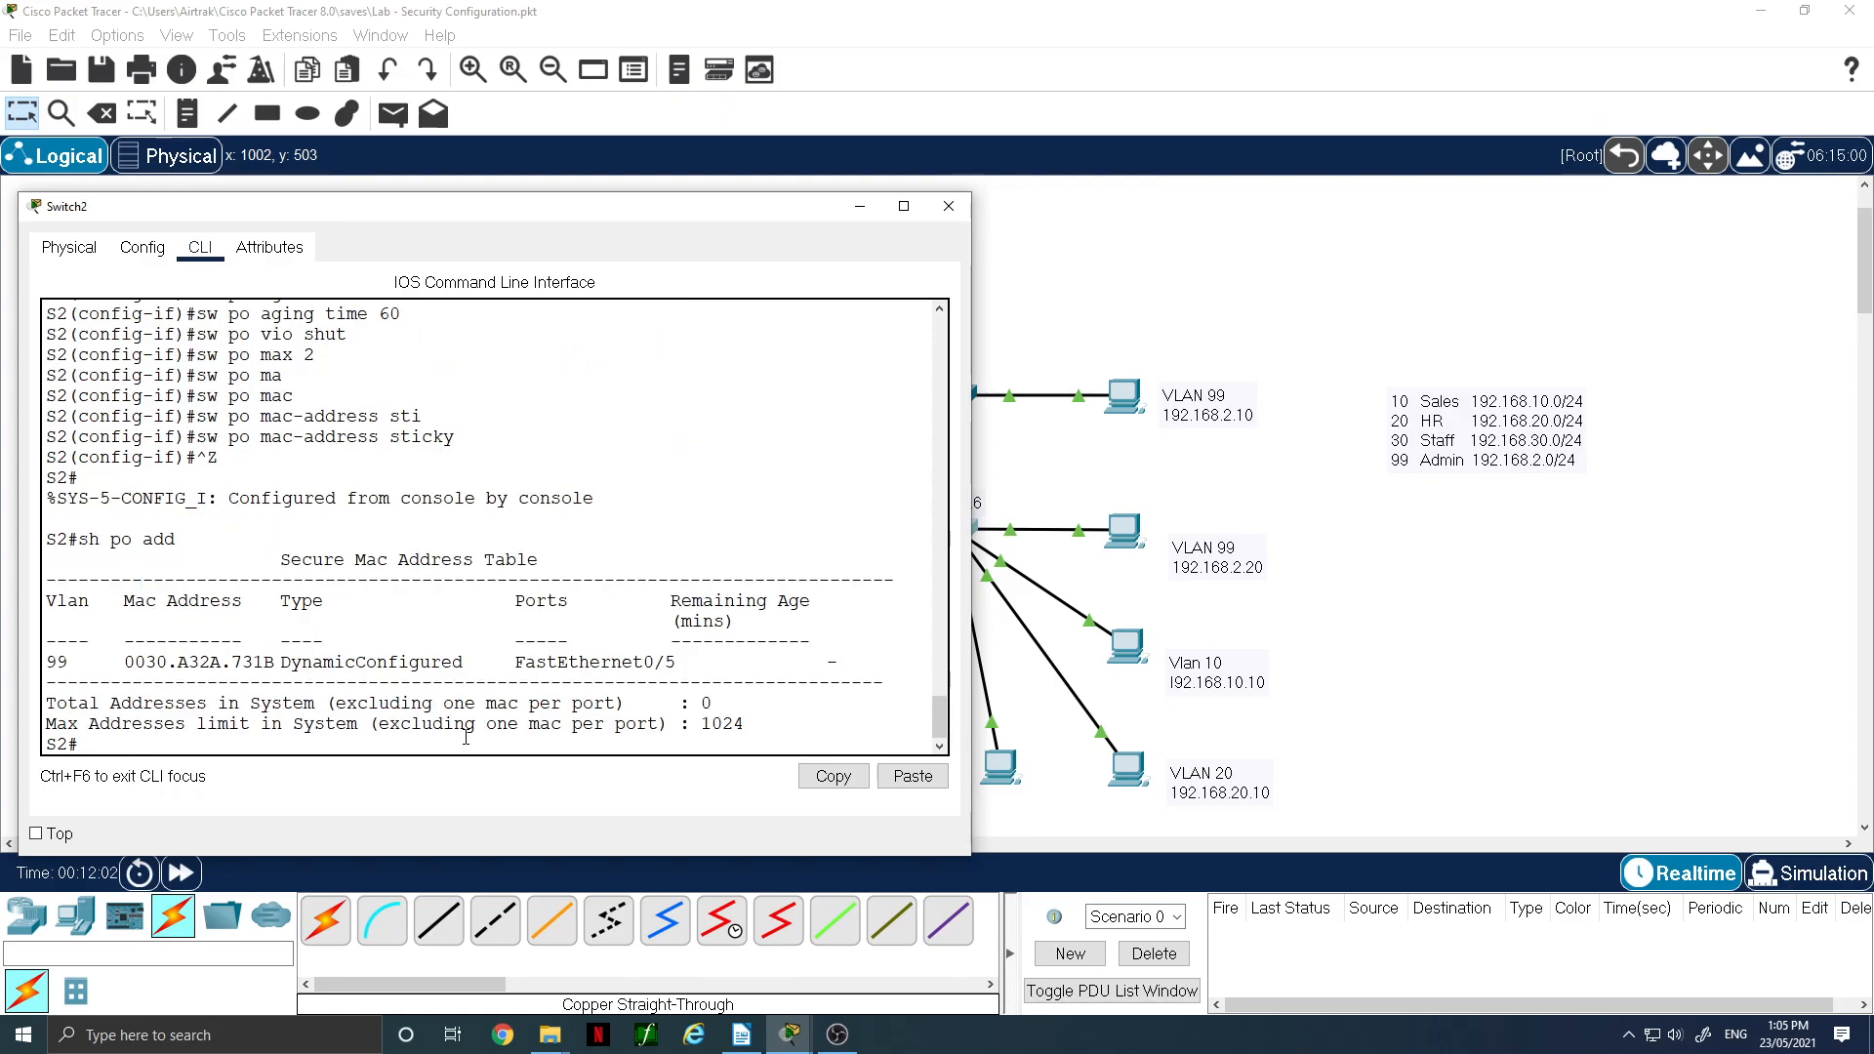
- Ping 192.168.10.1 from the command prompt of the VLAN 10 PC
left_click(1124, 650)
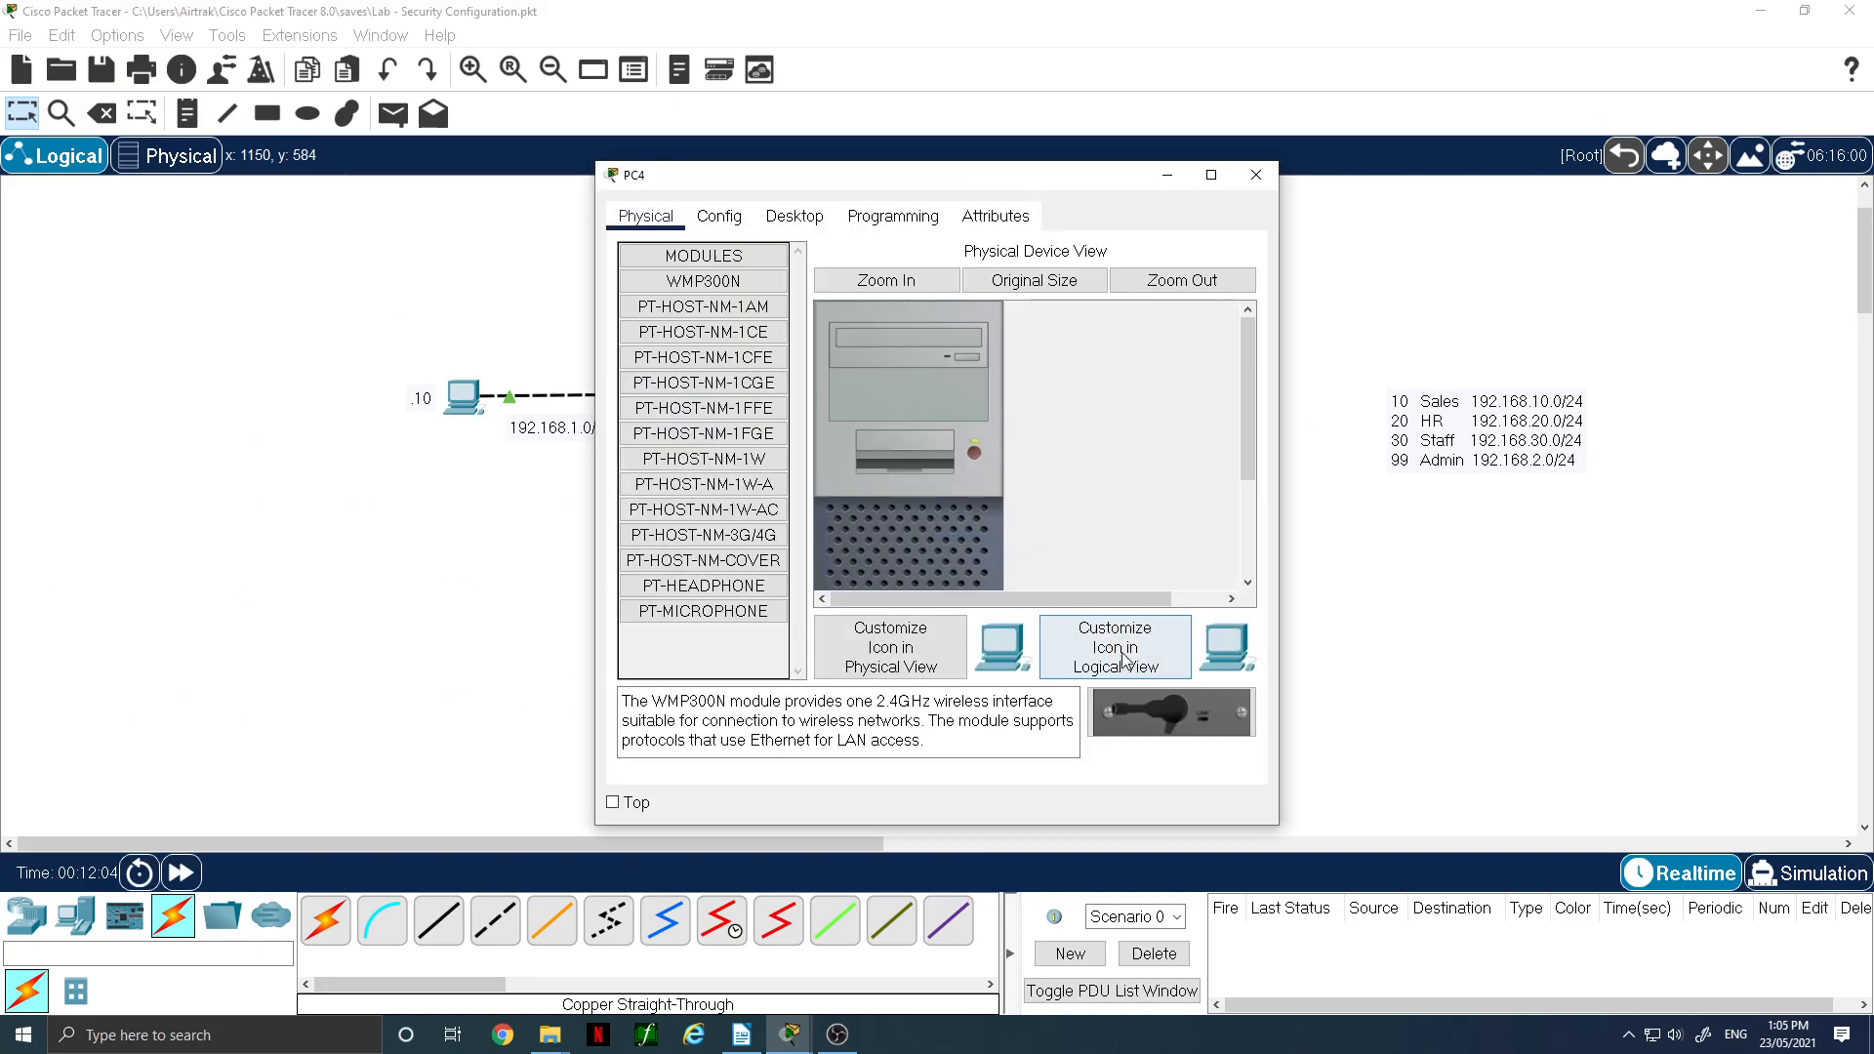
left_click(792, 218)
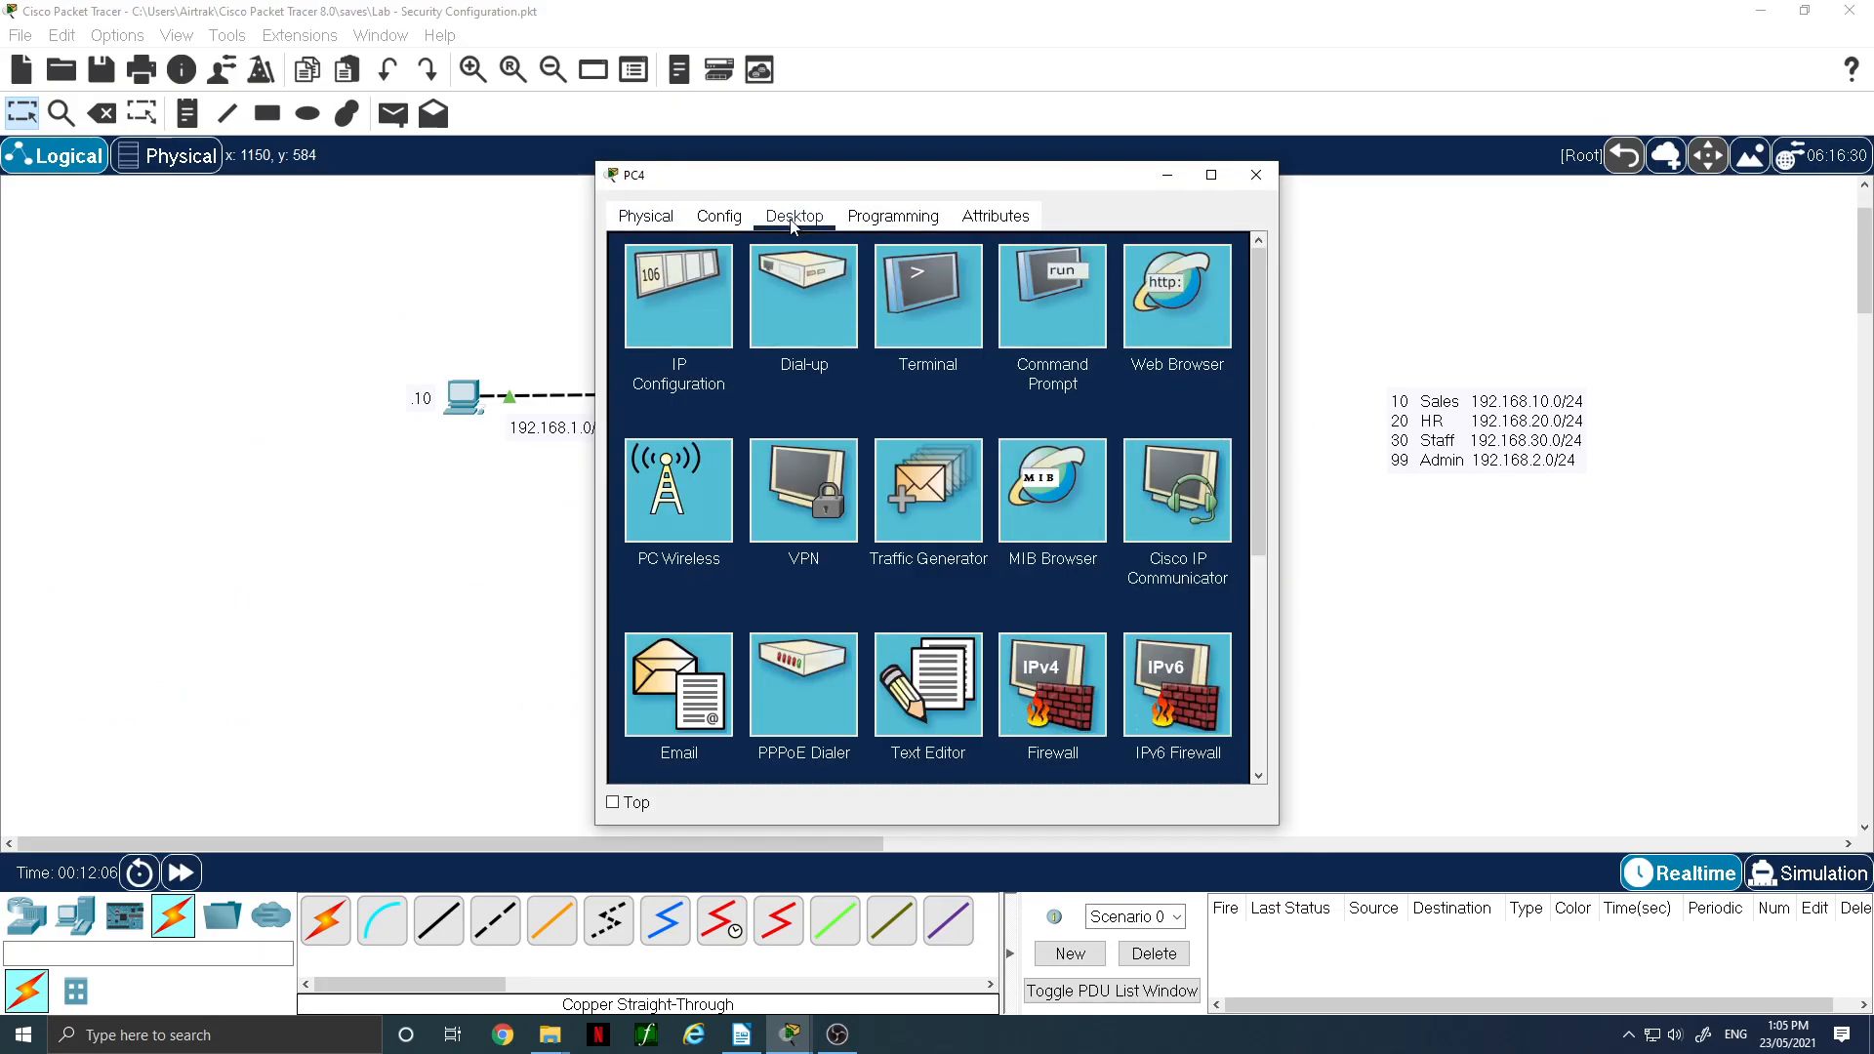
left_click(1011, 323)
type("p")
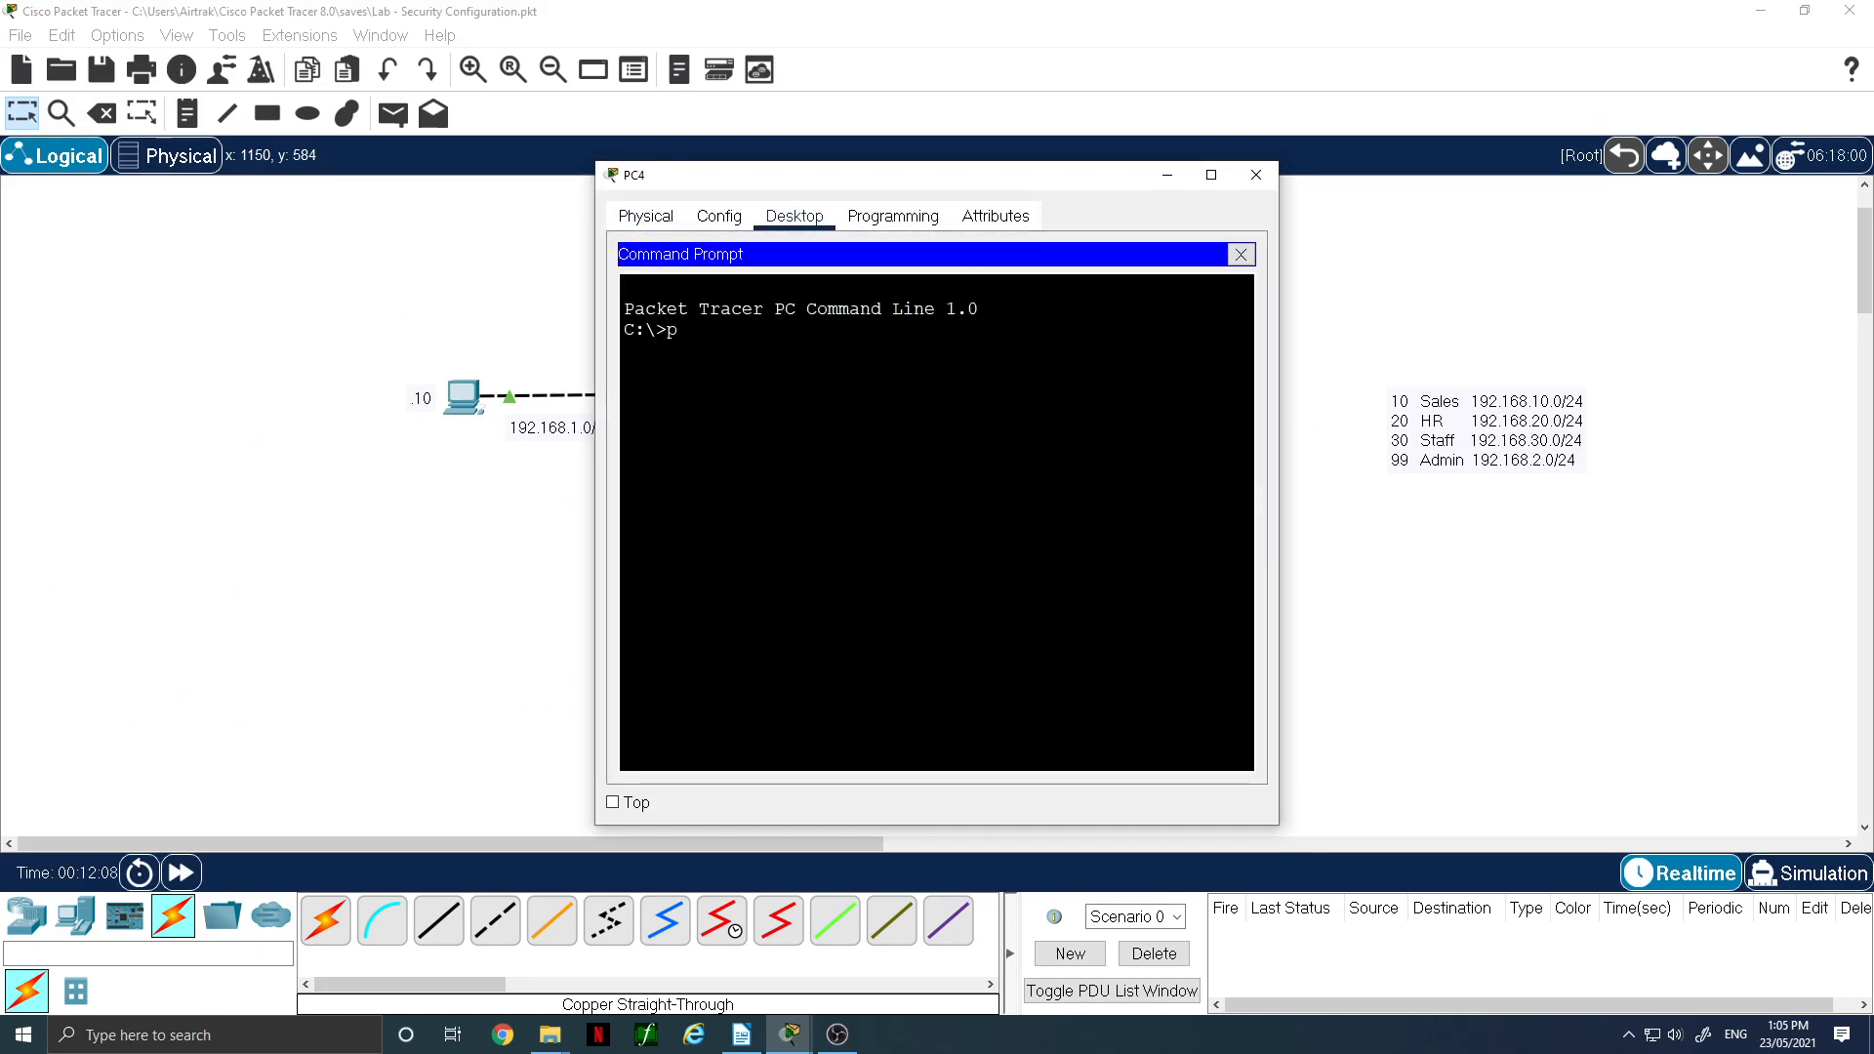
type("ing 192.168.10.1")
key("Return")
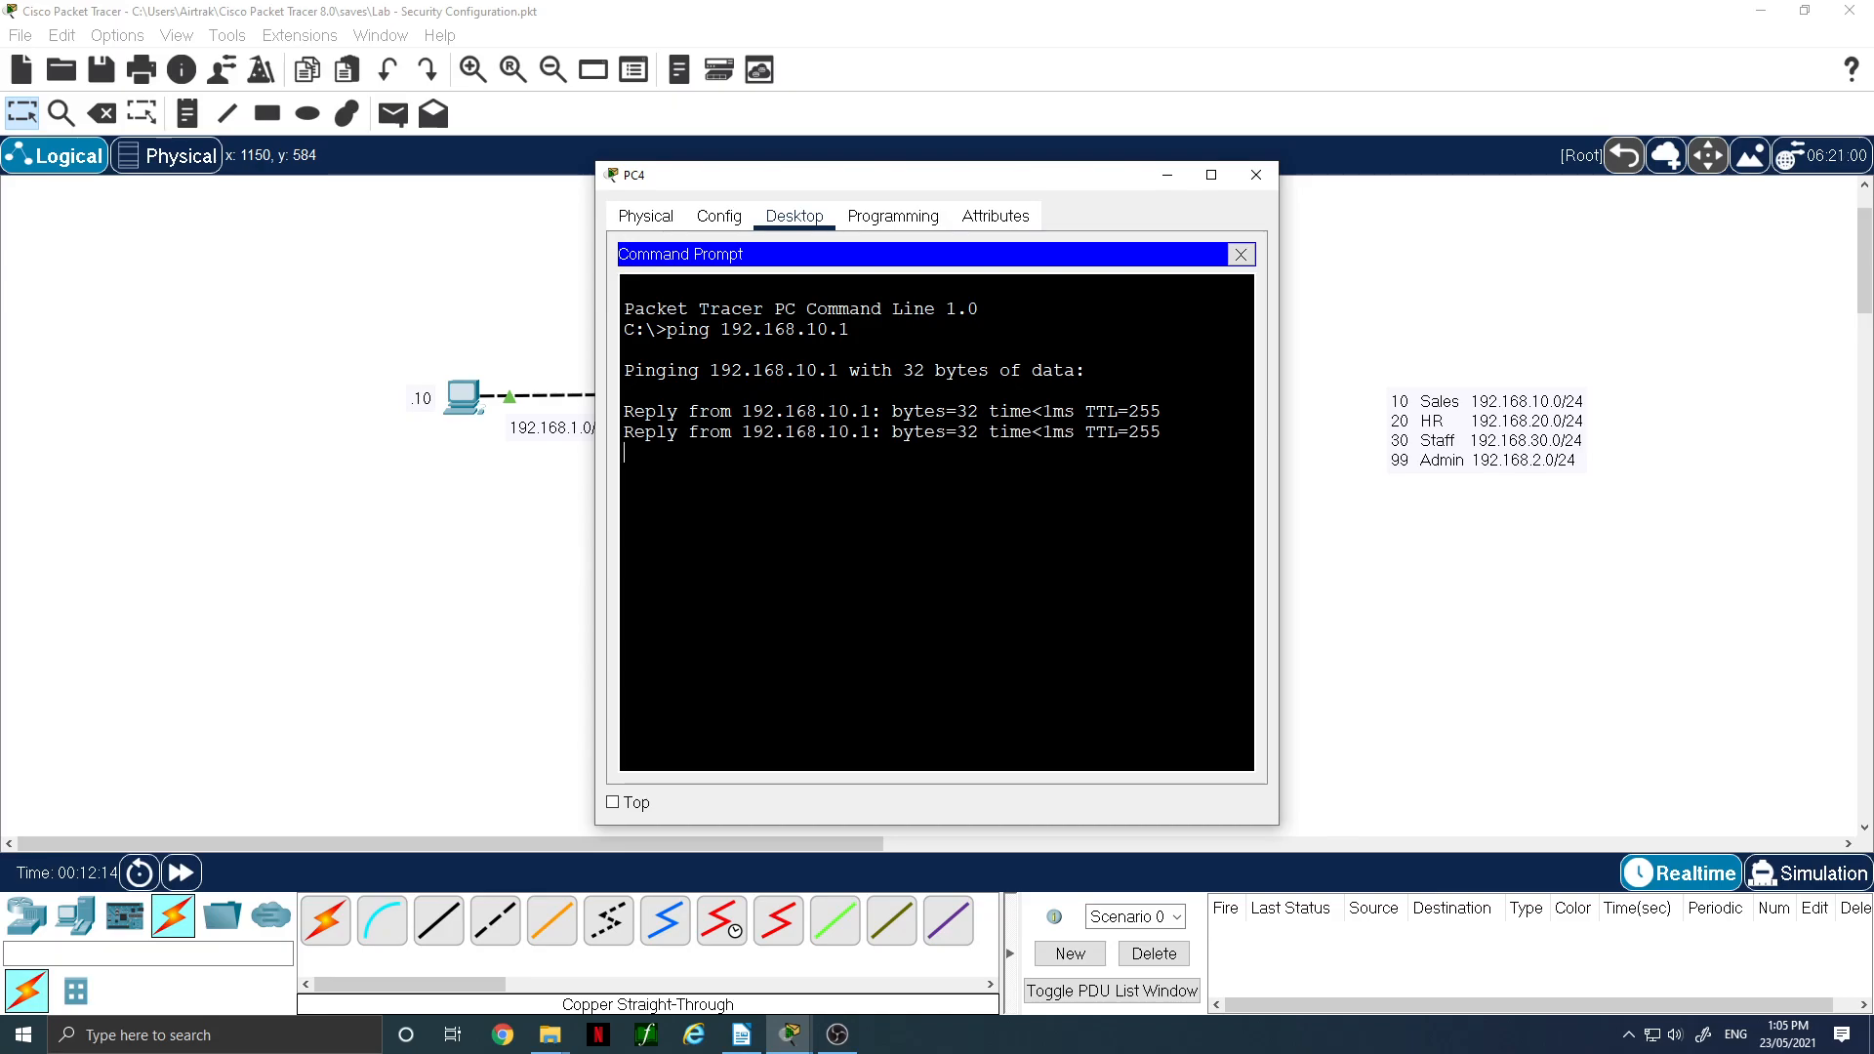
- Return to S2's CLI, redisplay the secure MAC address table, and examine the type of the FastEthernet0/10 entry
left_click(523, 594)
left_click(947, 532)
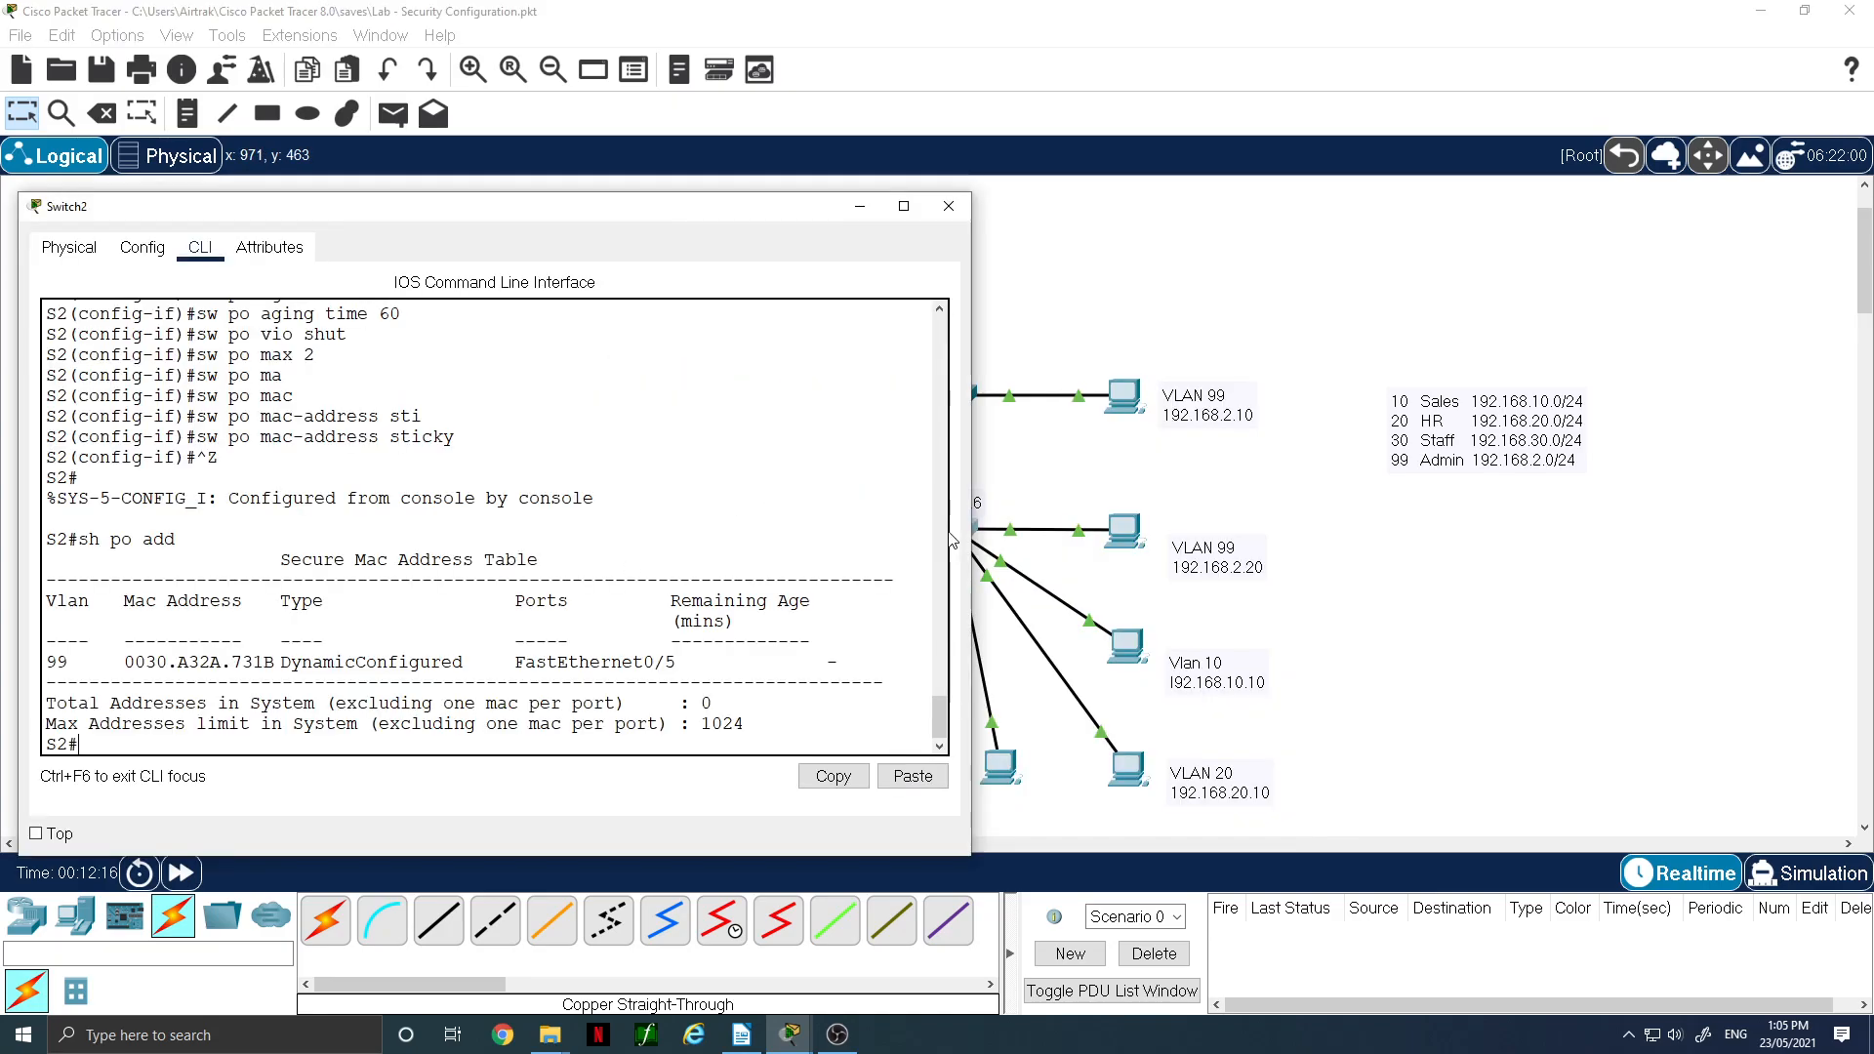
key("Up")
key("Return")
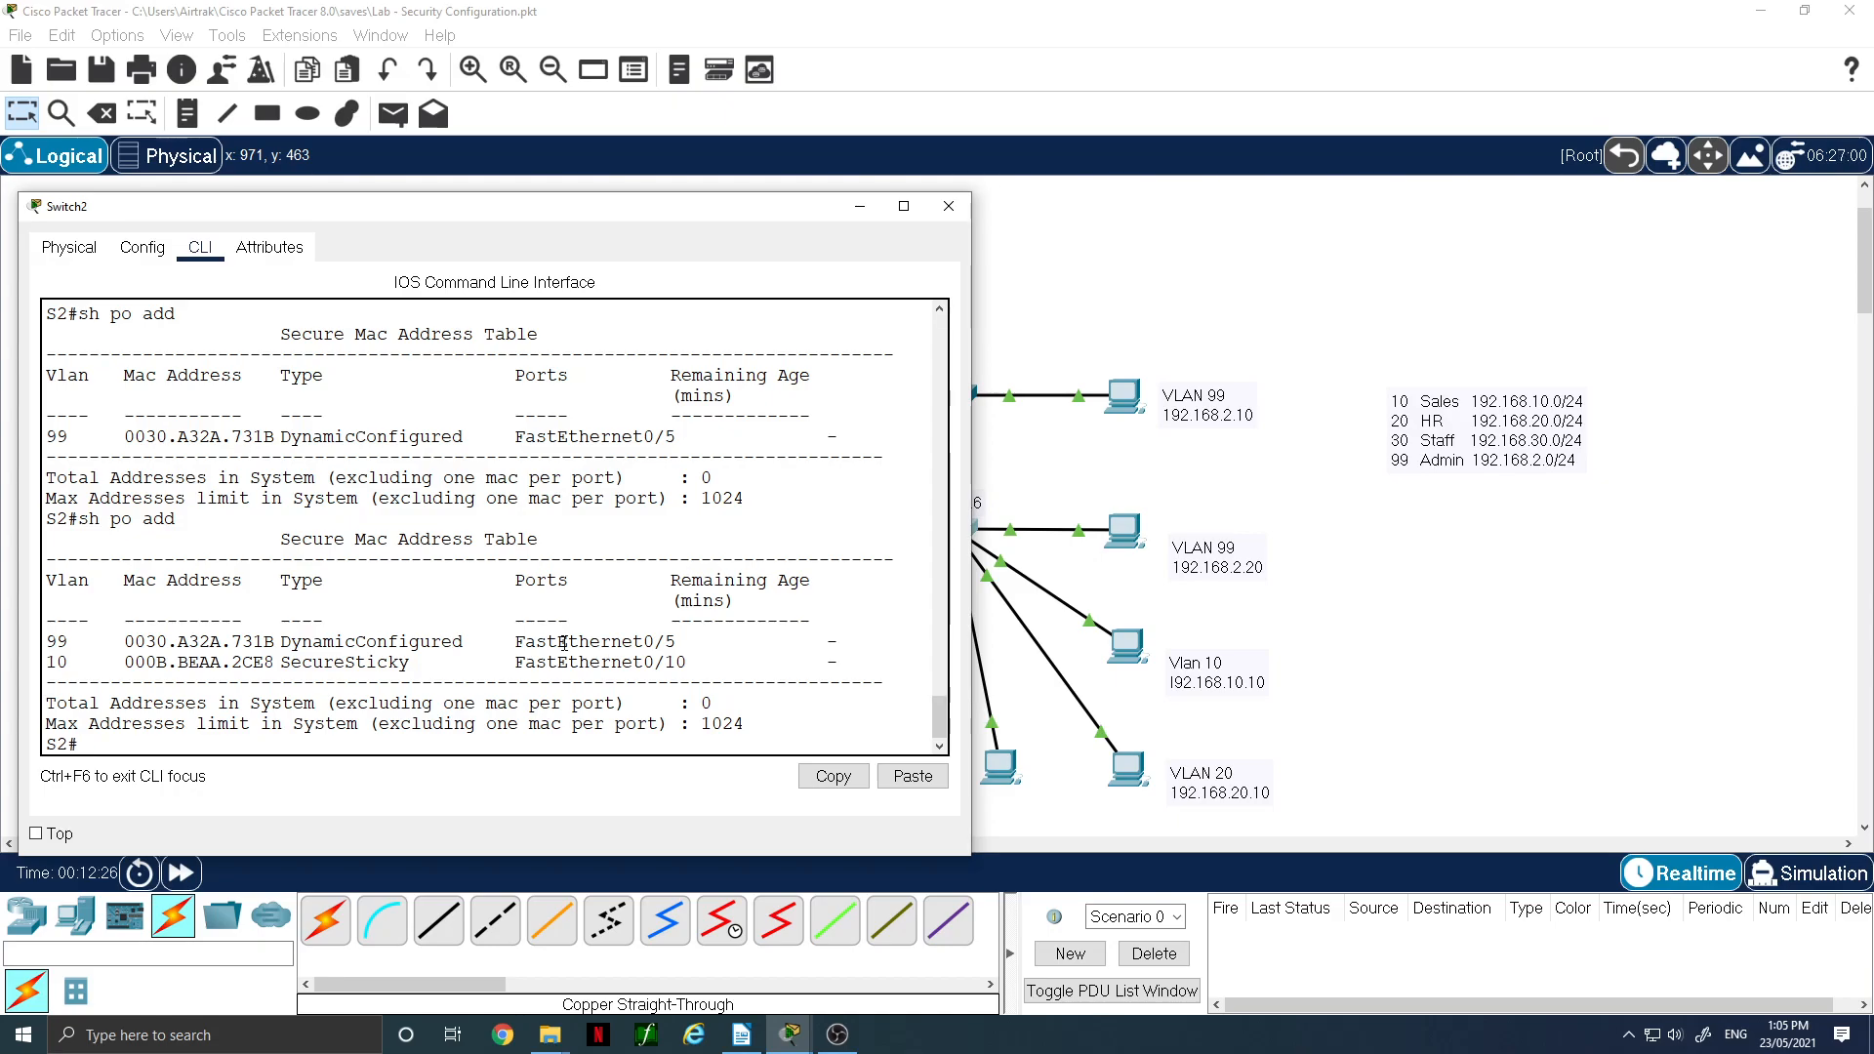
left_click_drag(291, 662, 417, 664)
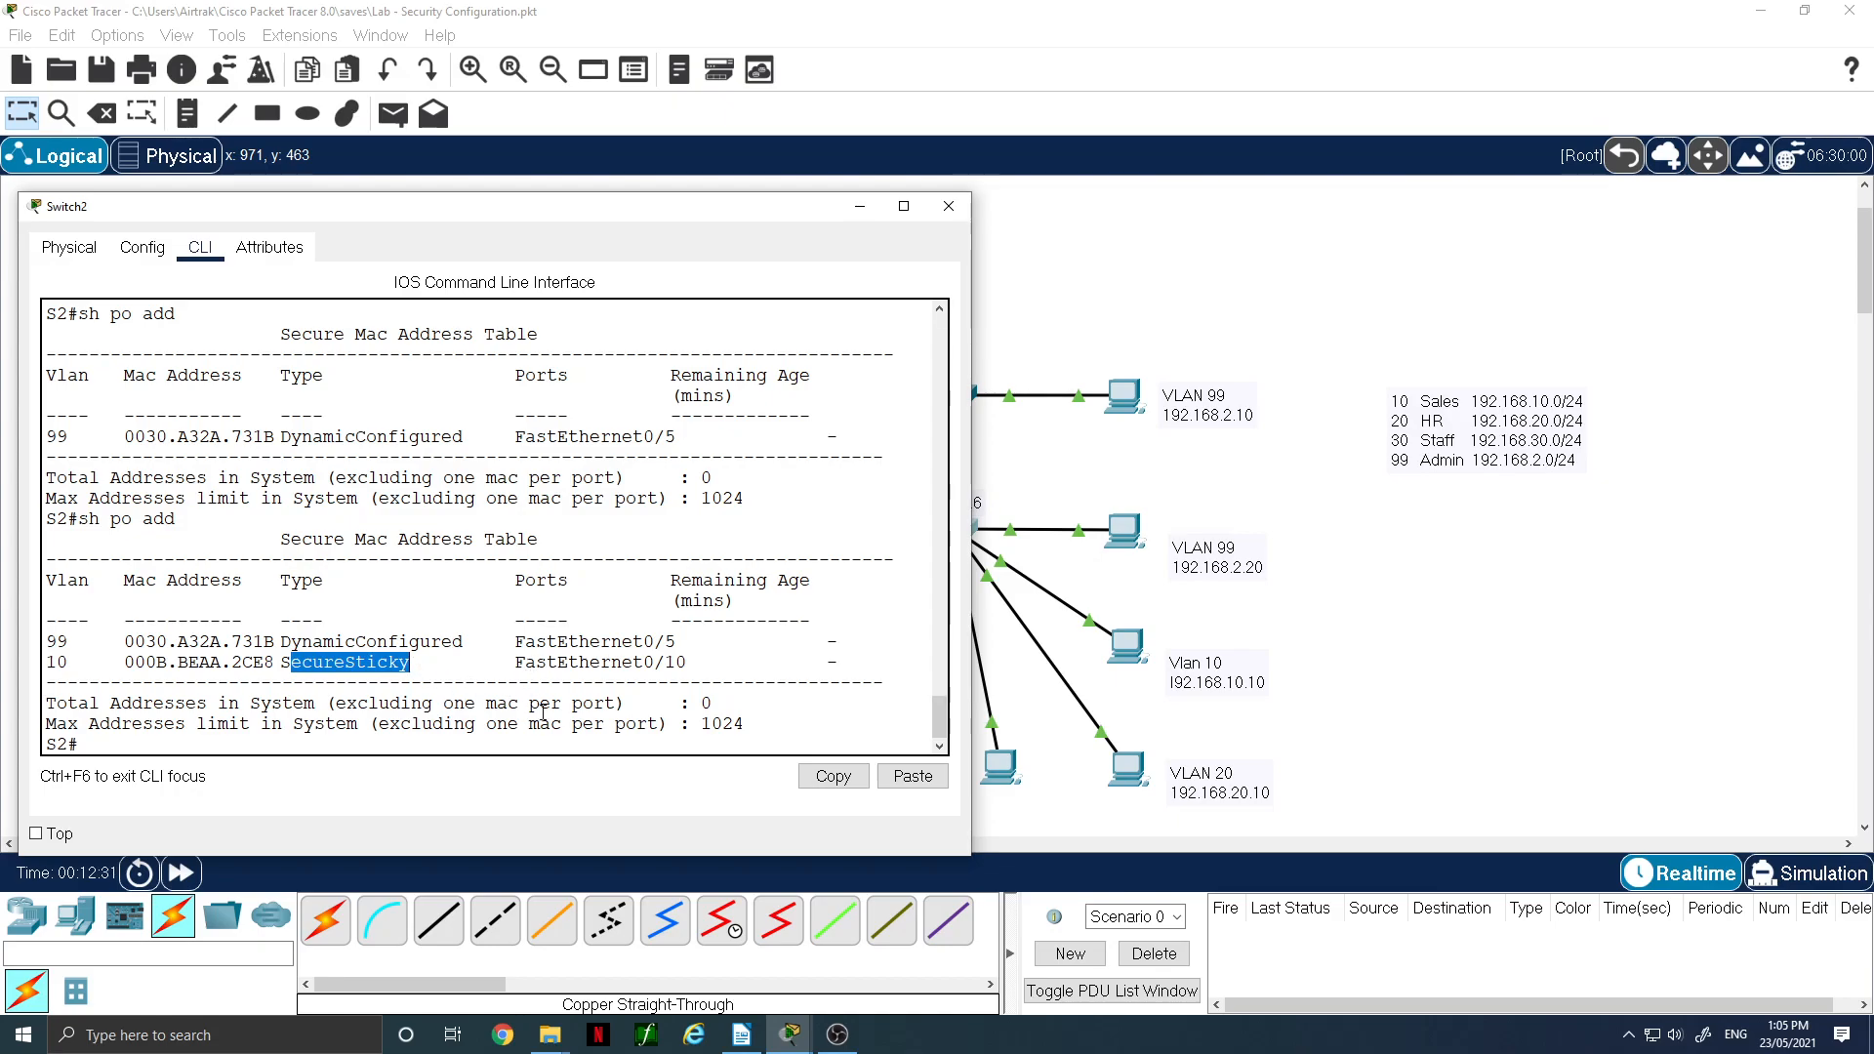
- Display S2's running configuration and examine the sticky MAC address and maximum settings under FastEthernet0/10
type("sh")
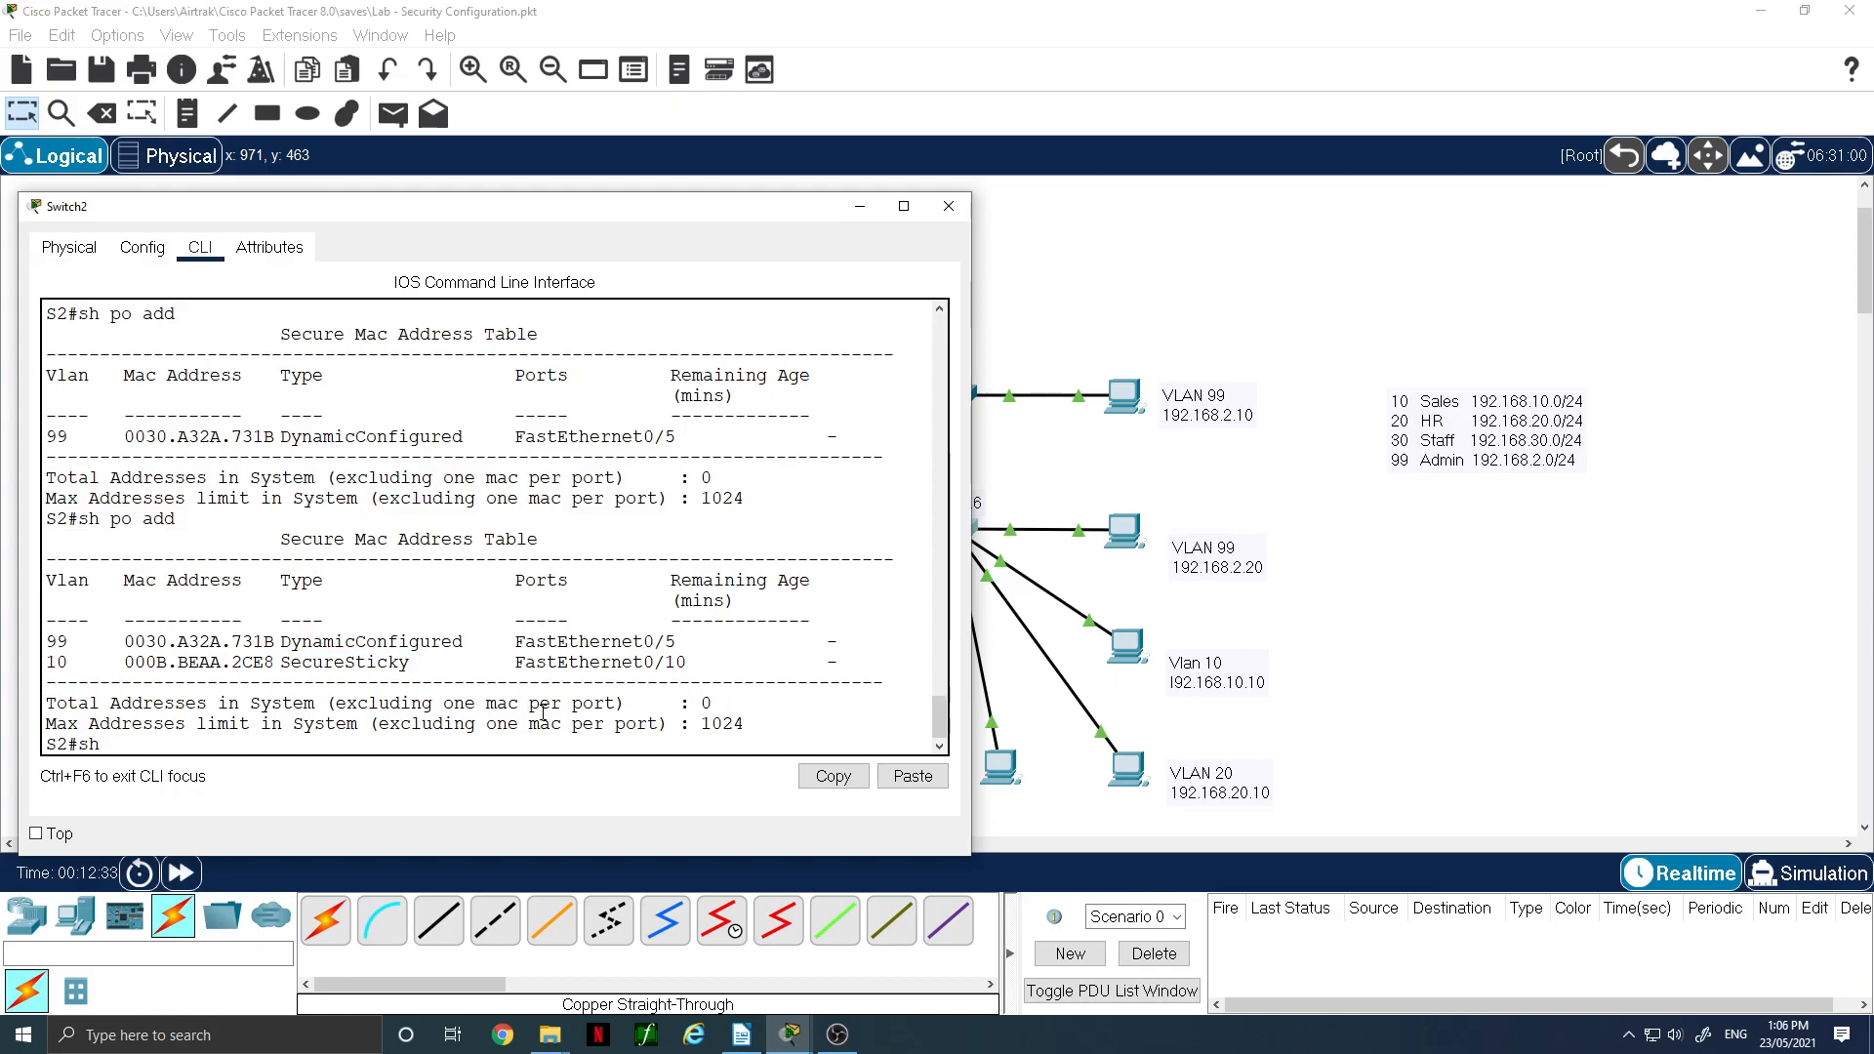
type(" run")
key("Return")
key("space")
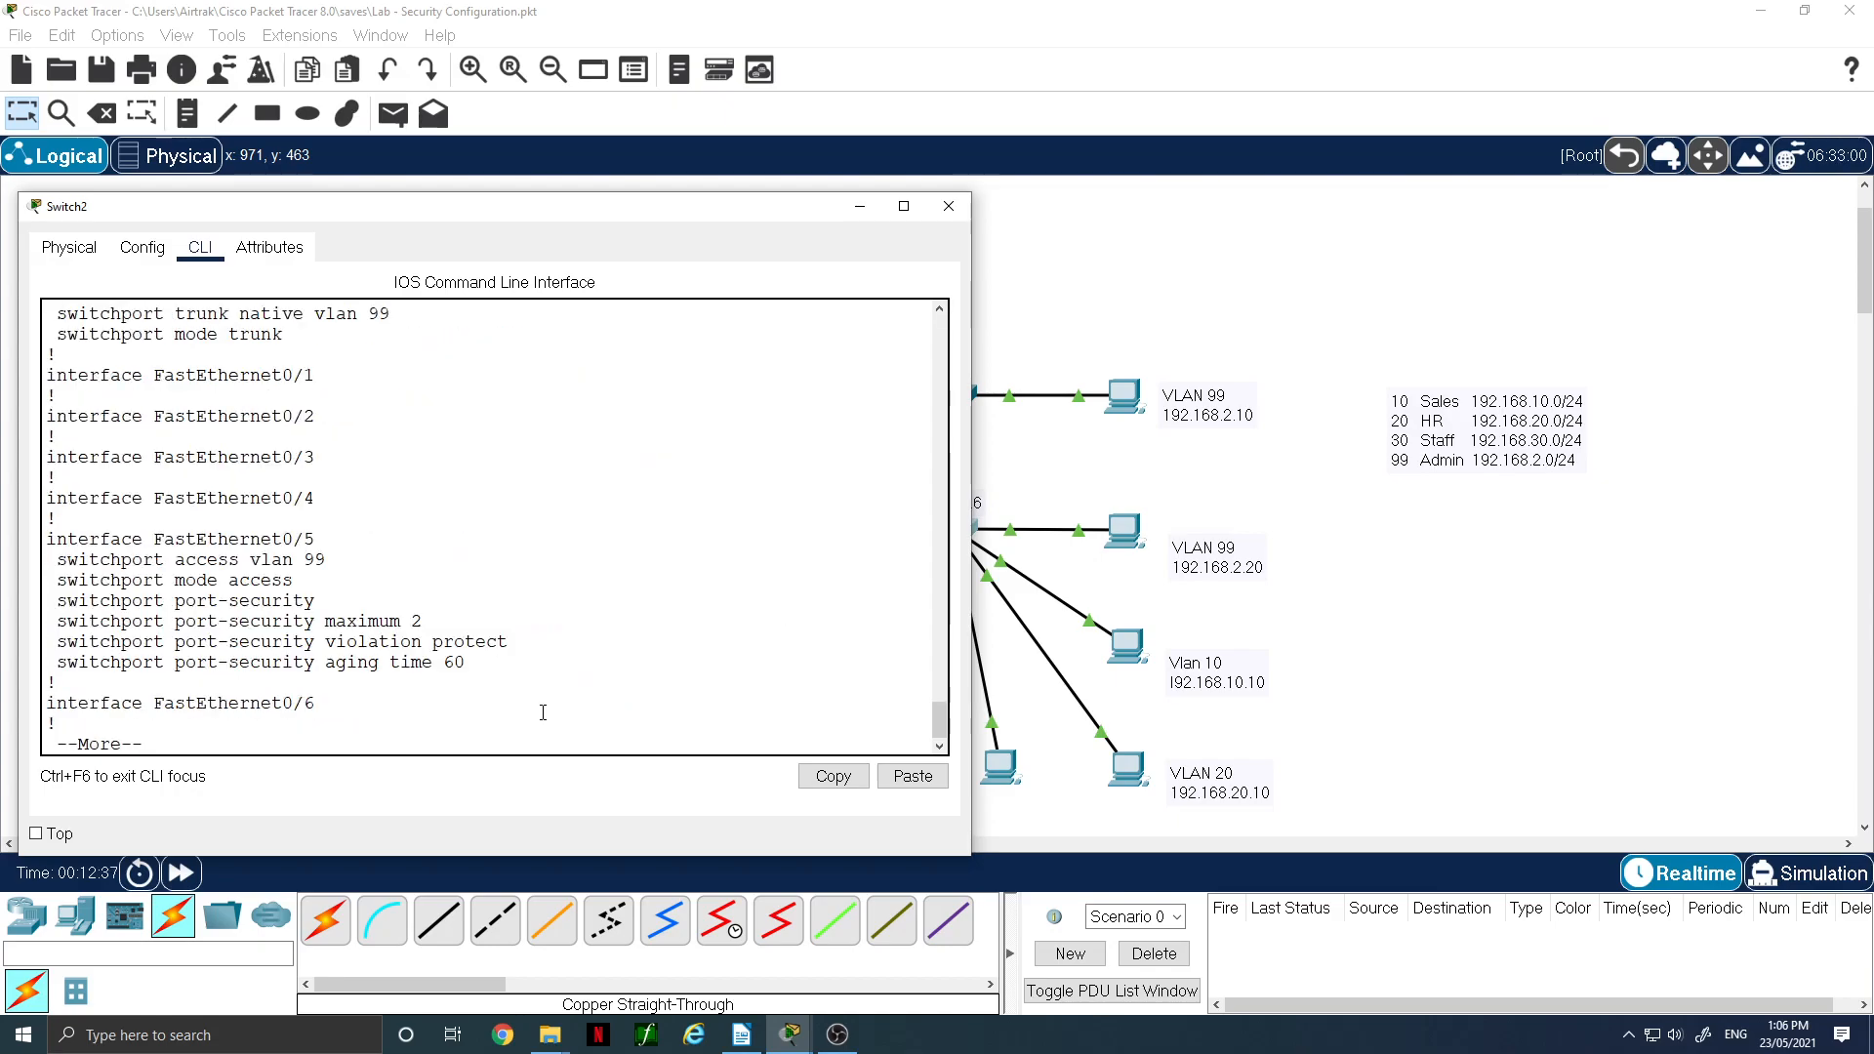
key("space")
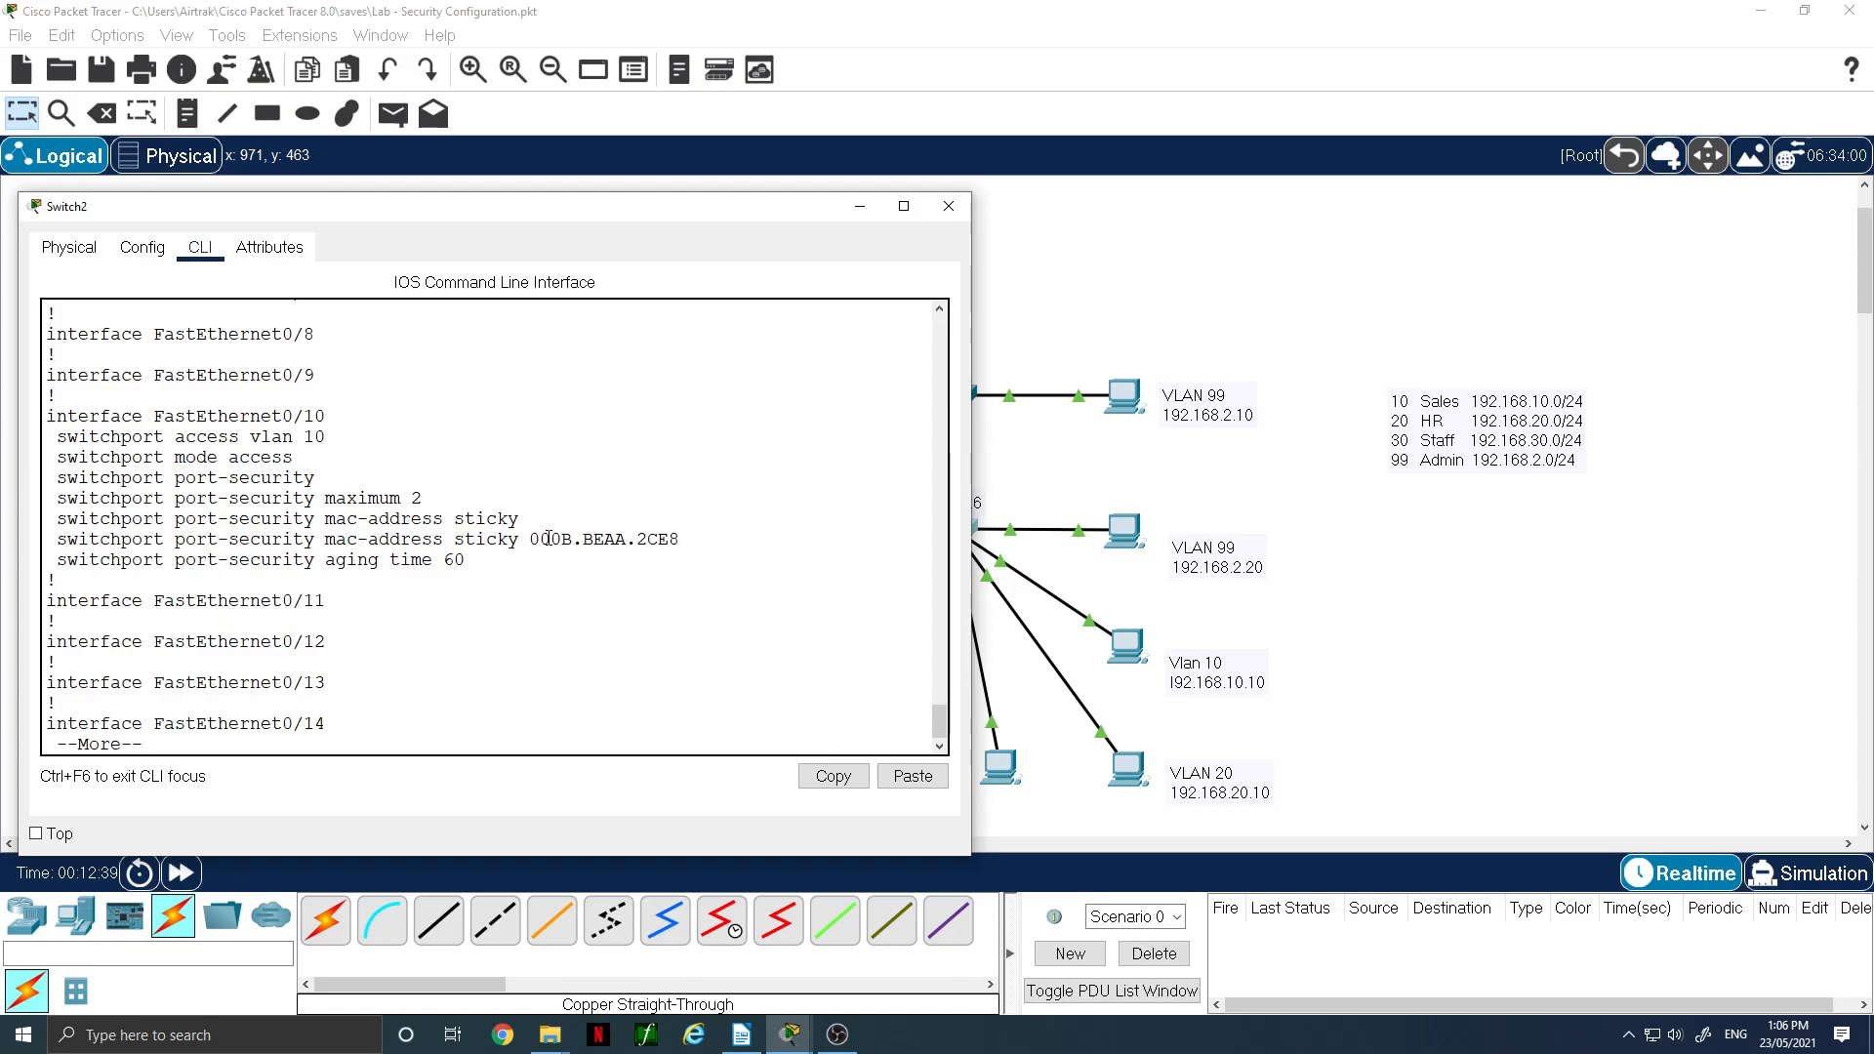
left_click_drag(434, 520, 685, 544)
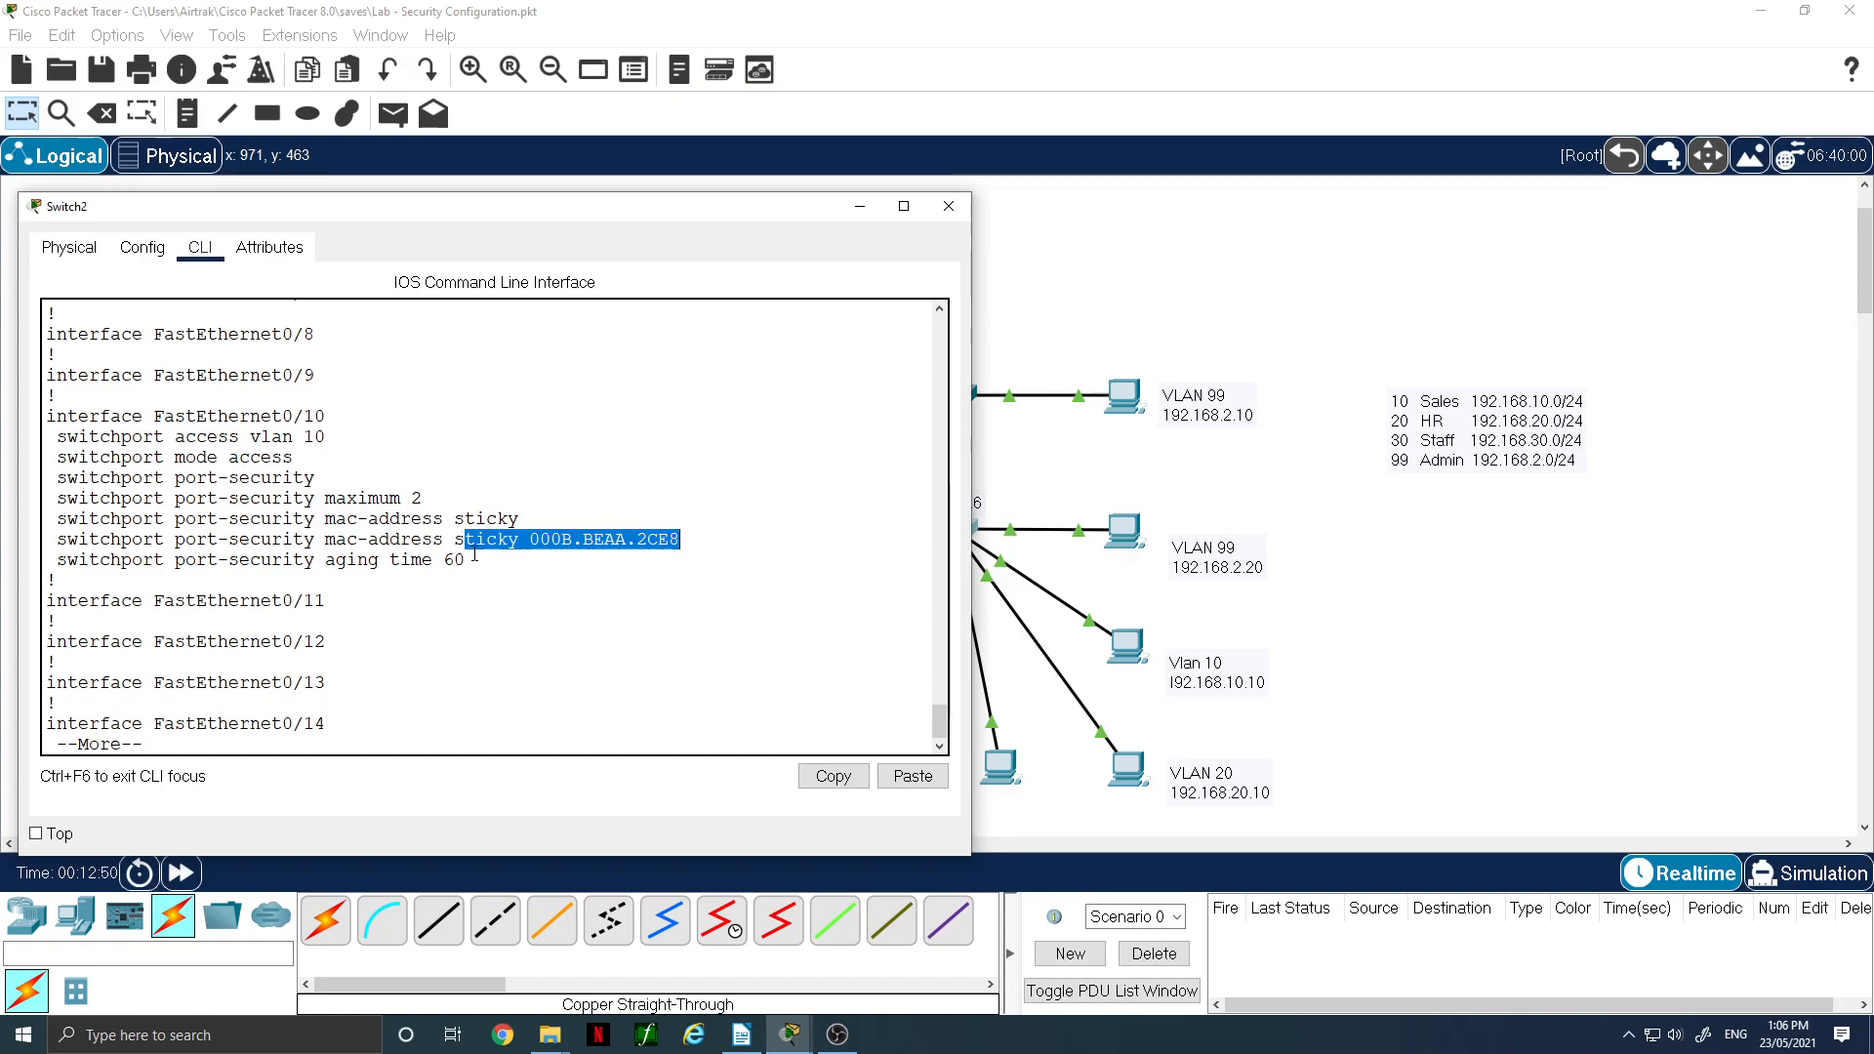
left_click_drag(400, 496, 423, 498)
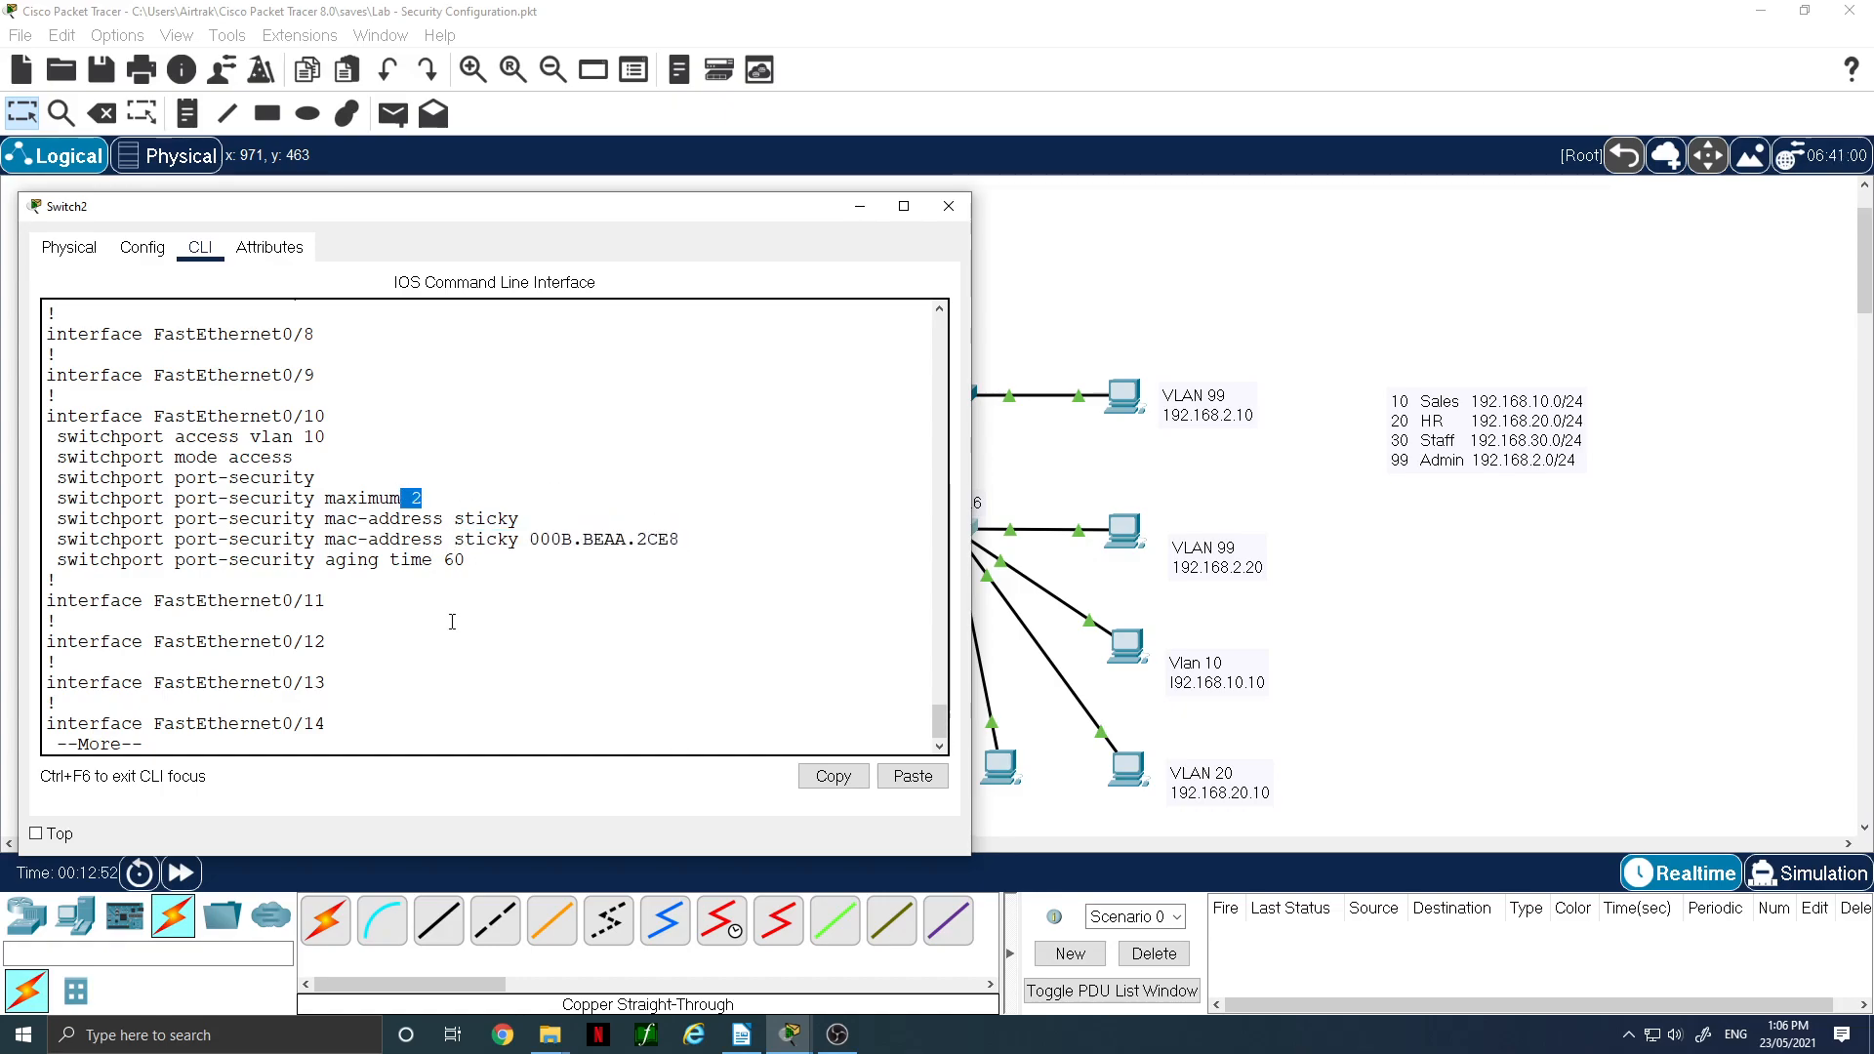
- Change the MAC address of the VLAN 10 PC's FastEthernet0 interface to 000B.BEAA.2CF8
left_click(1126, 653)
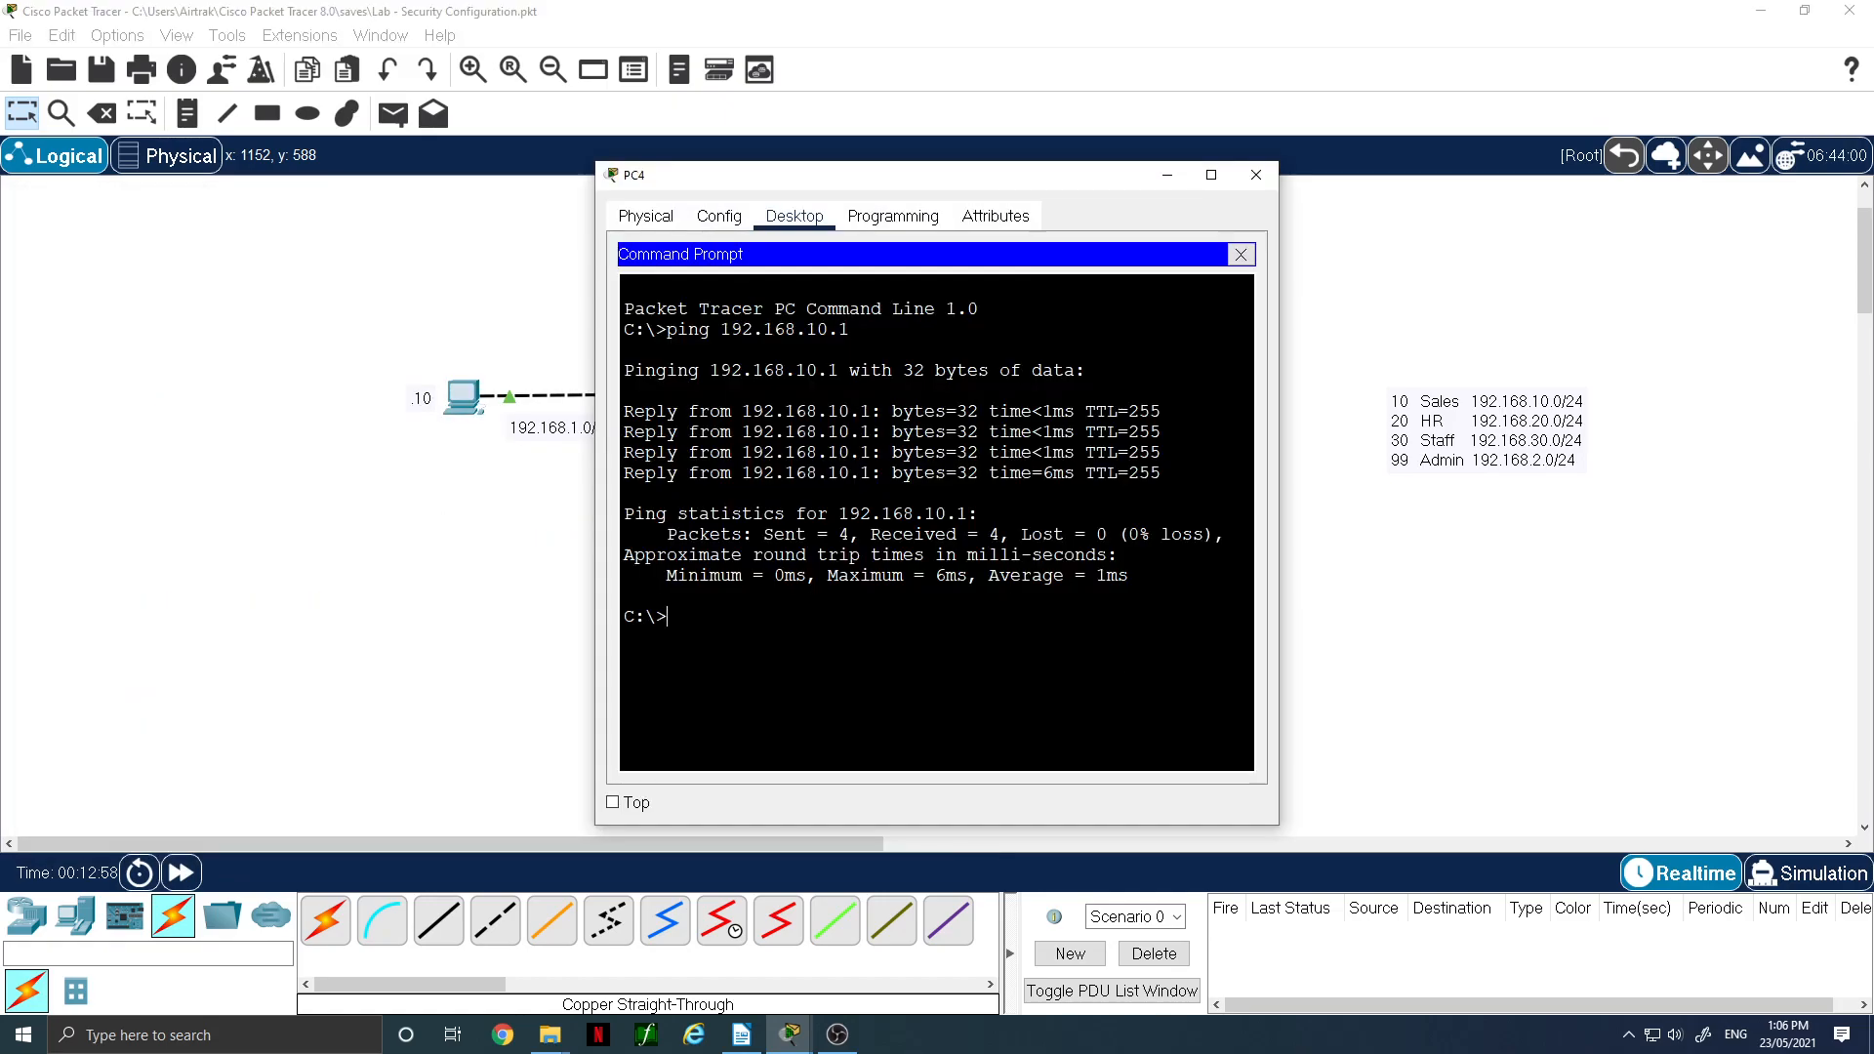
left_click(719, 216)
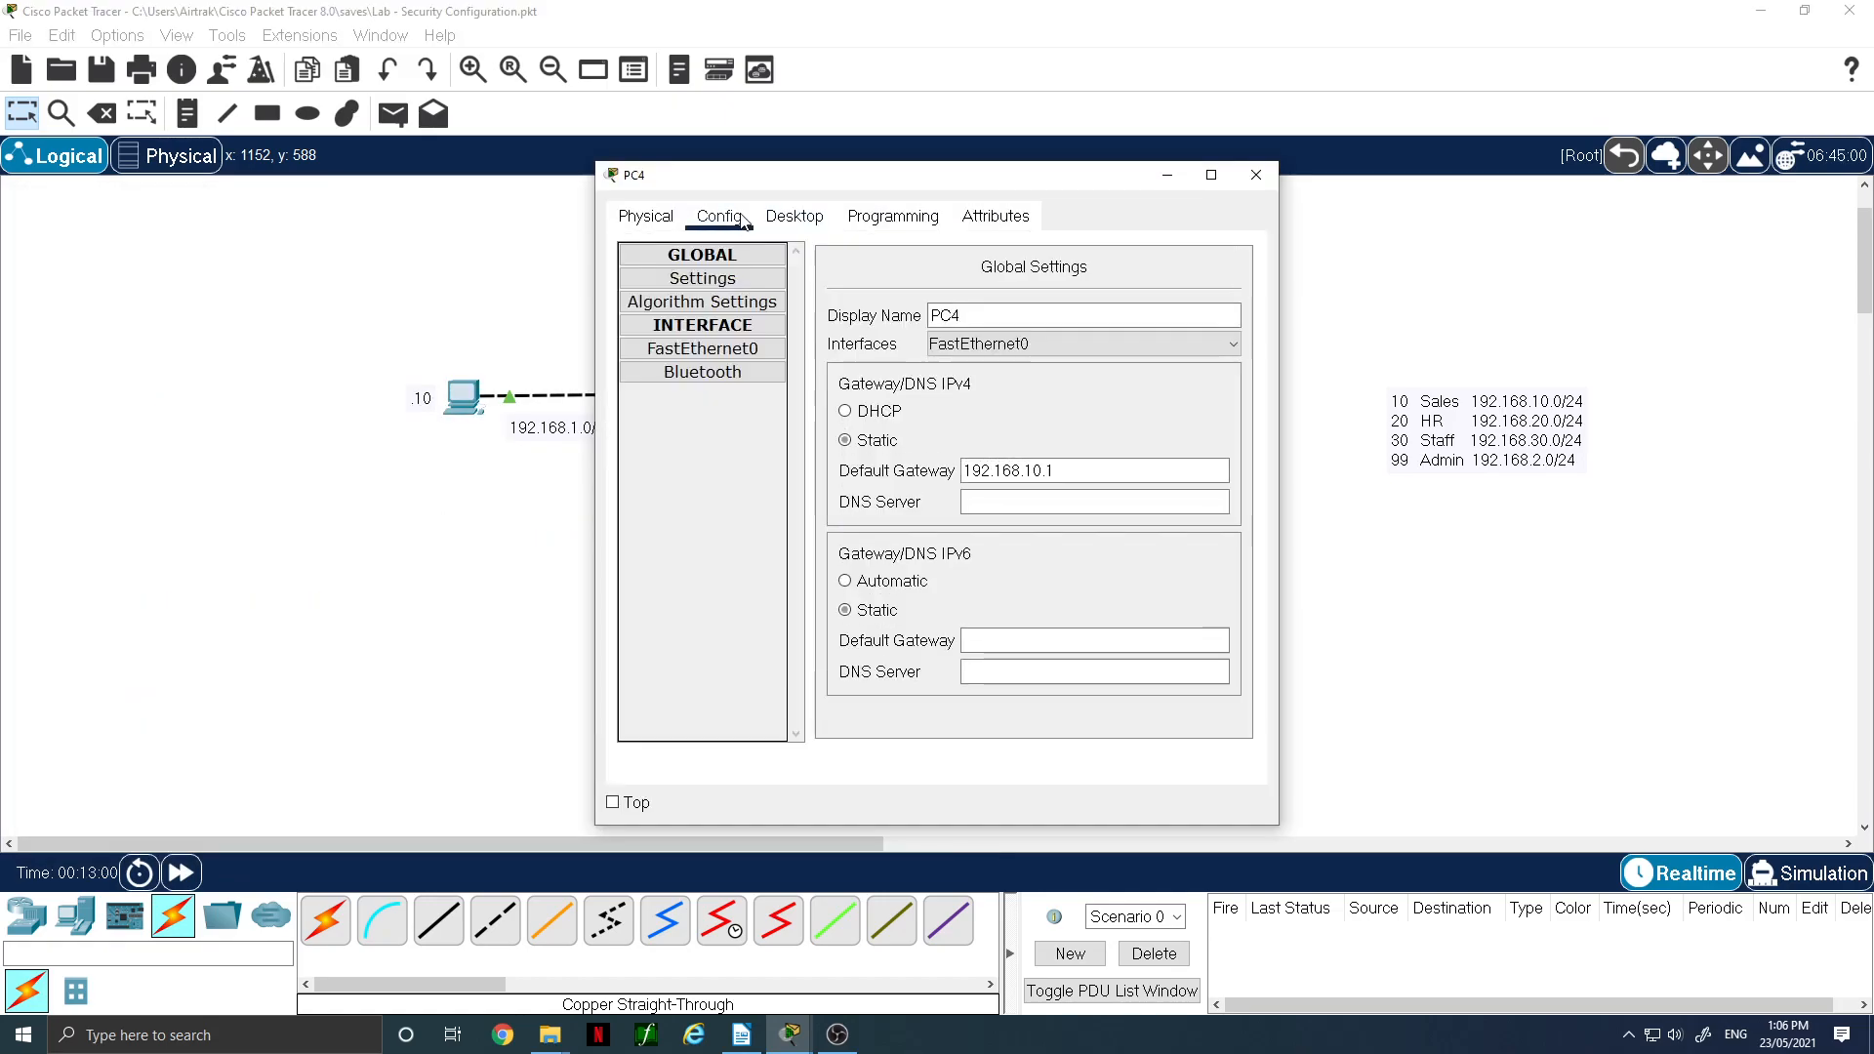
left_click(760, 357)
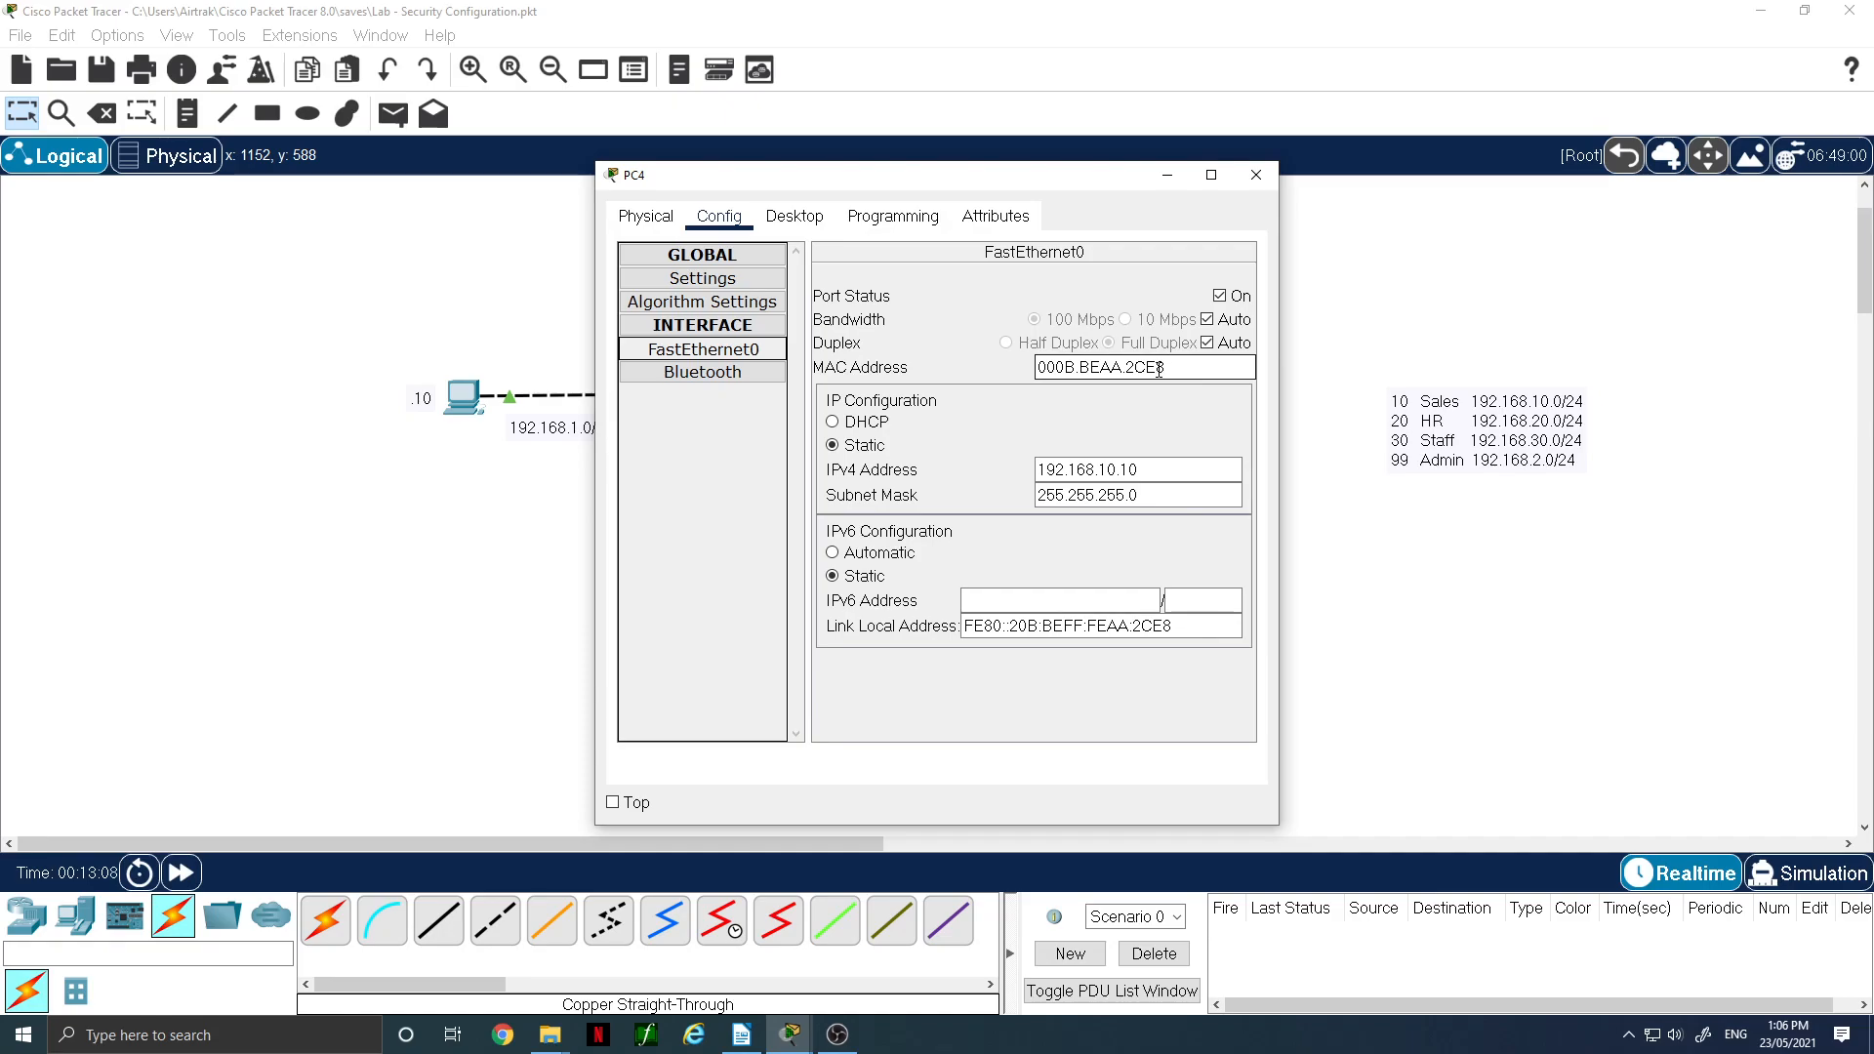
left_click_drag(1159, 368, 1150, 368)
type("F")
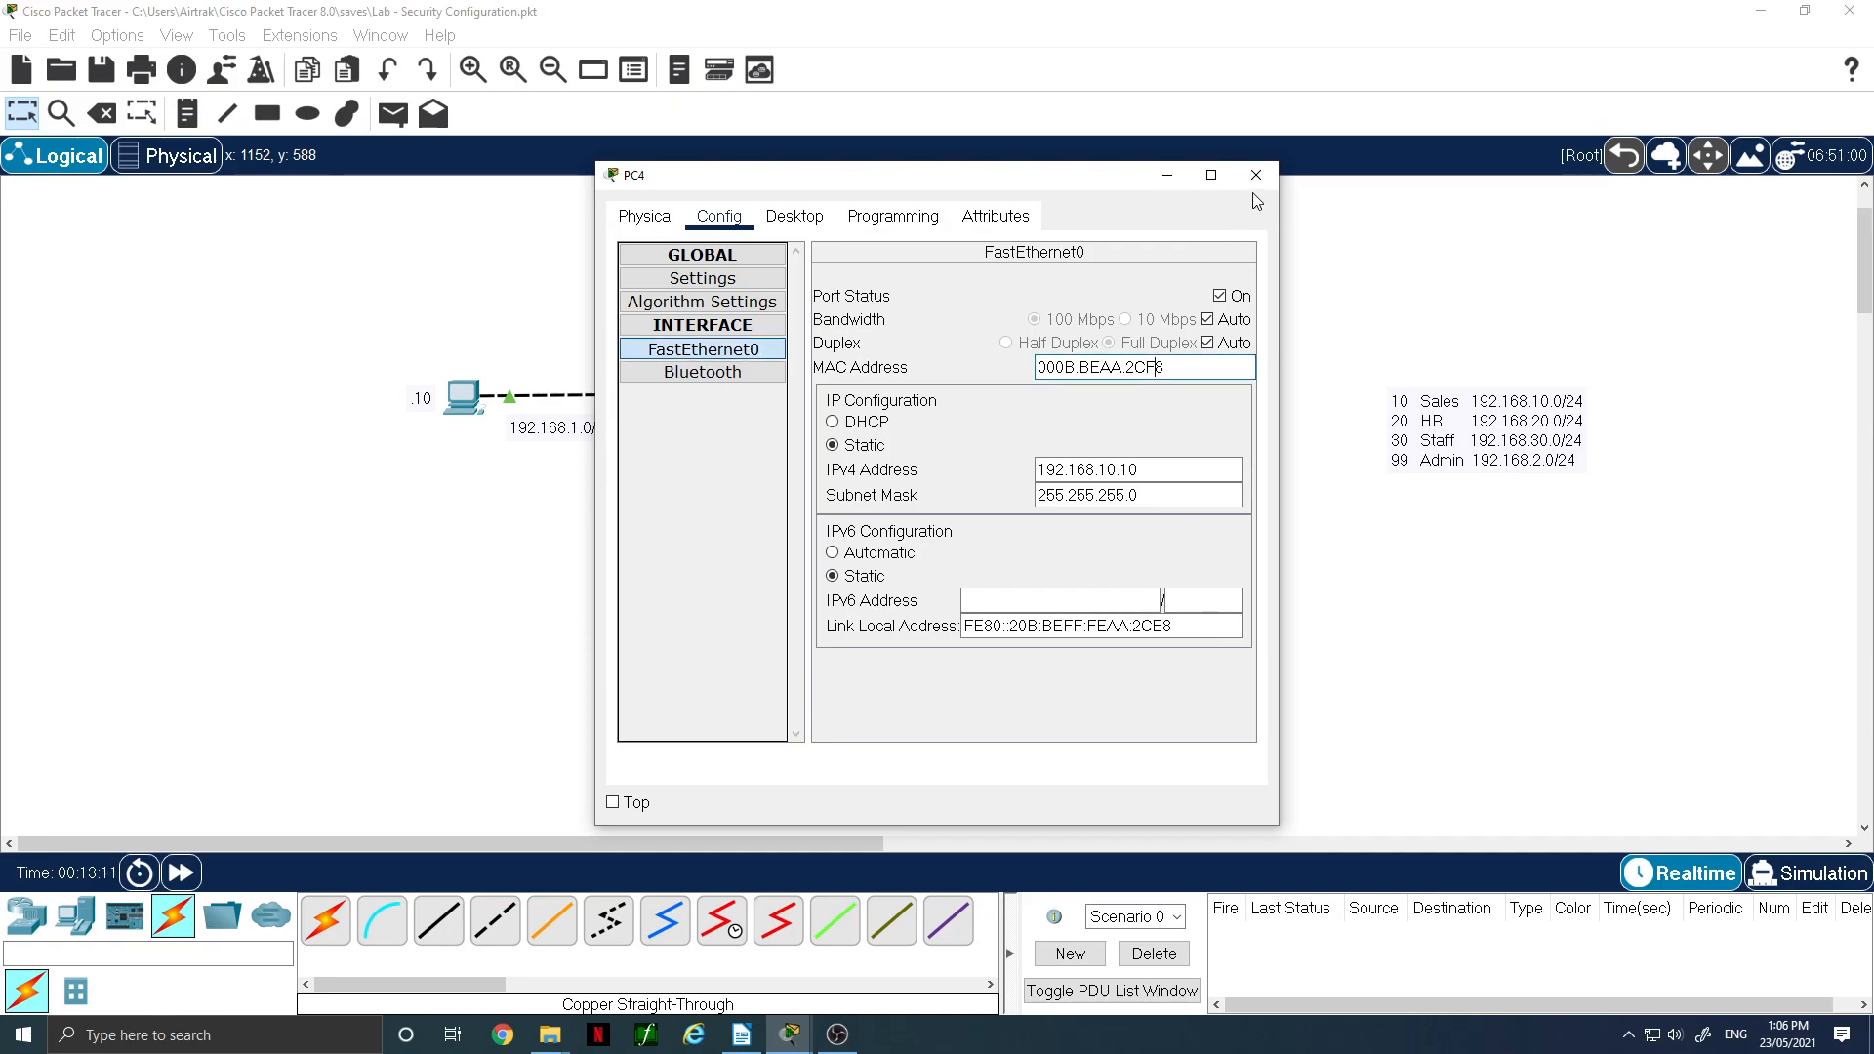
- Repeat the ping to 192.168.10.1 from the VLAN 10 PC's command prompt using its changed MAC address
left_click(795, 217)
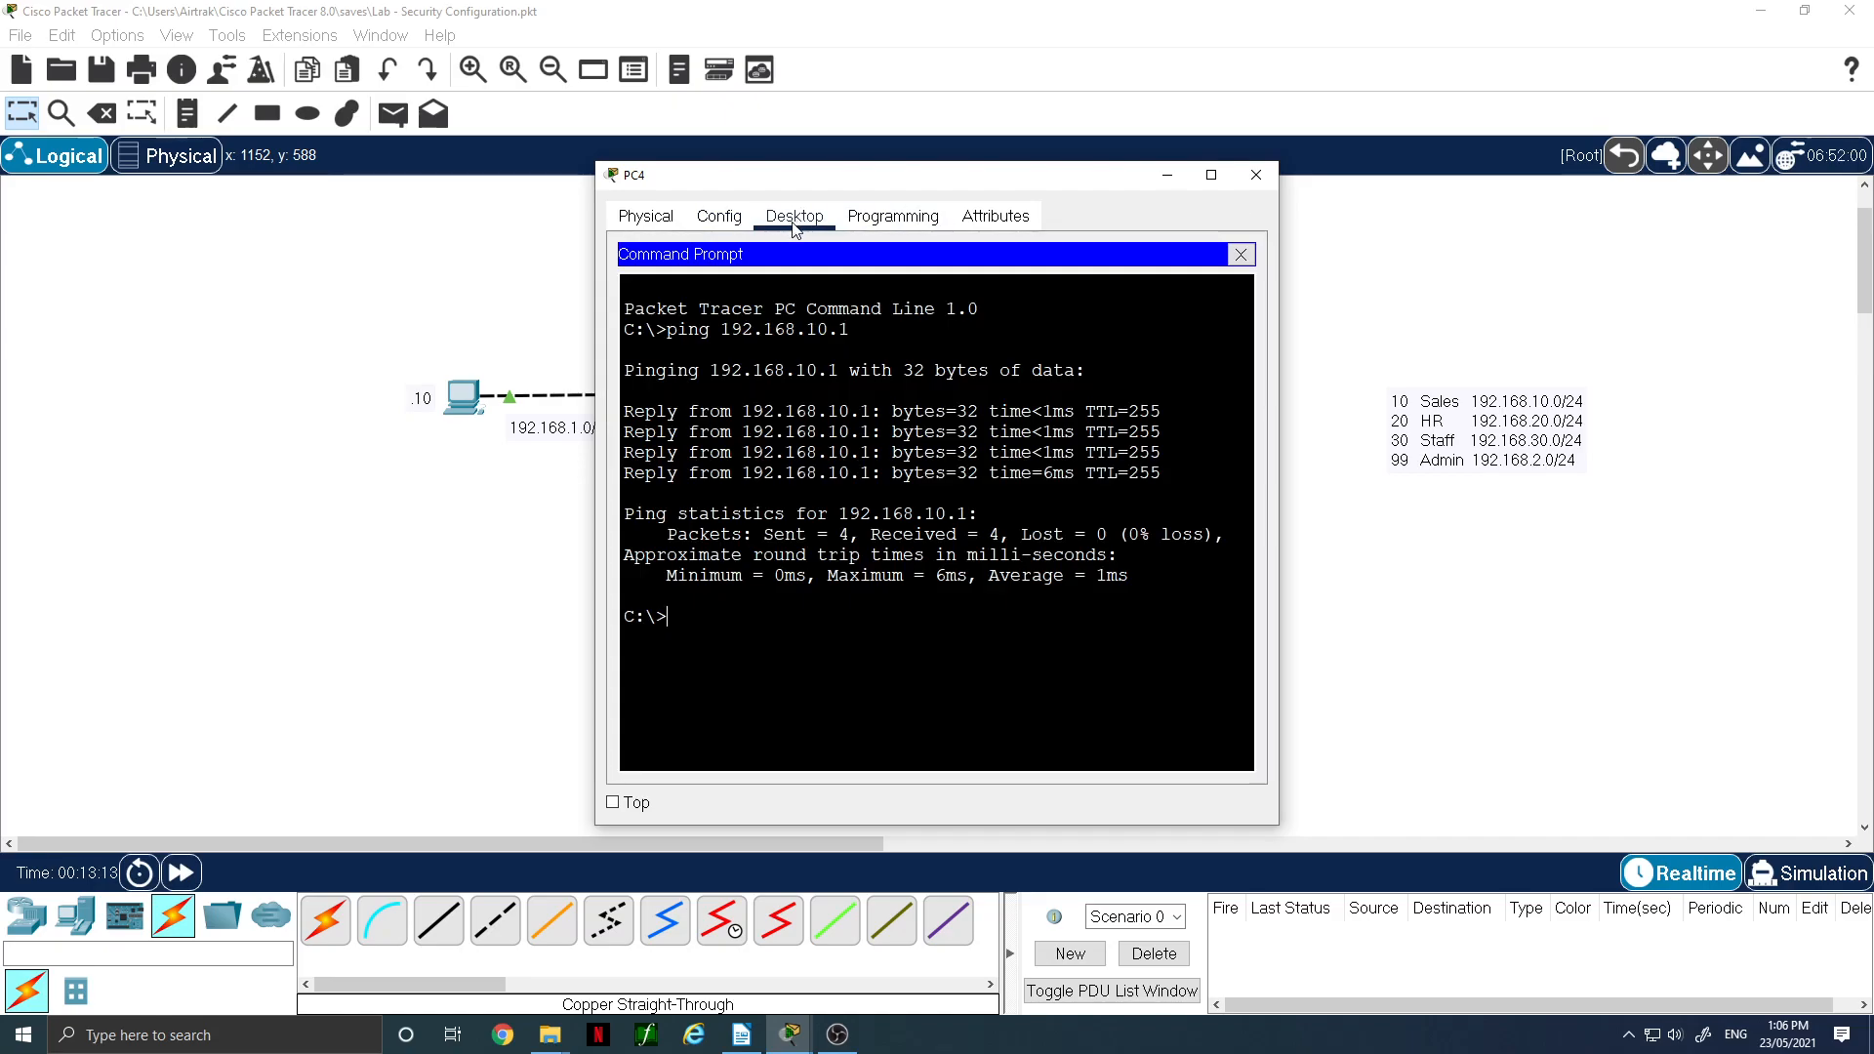
key("Up")
key("Return")
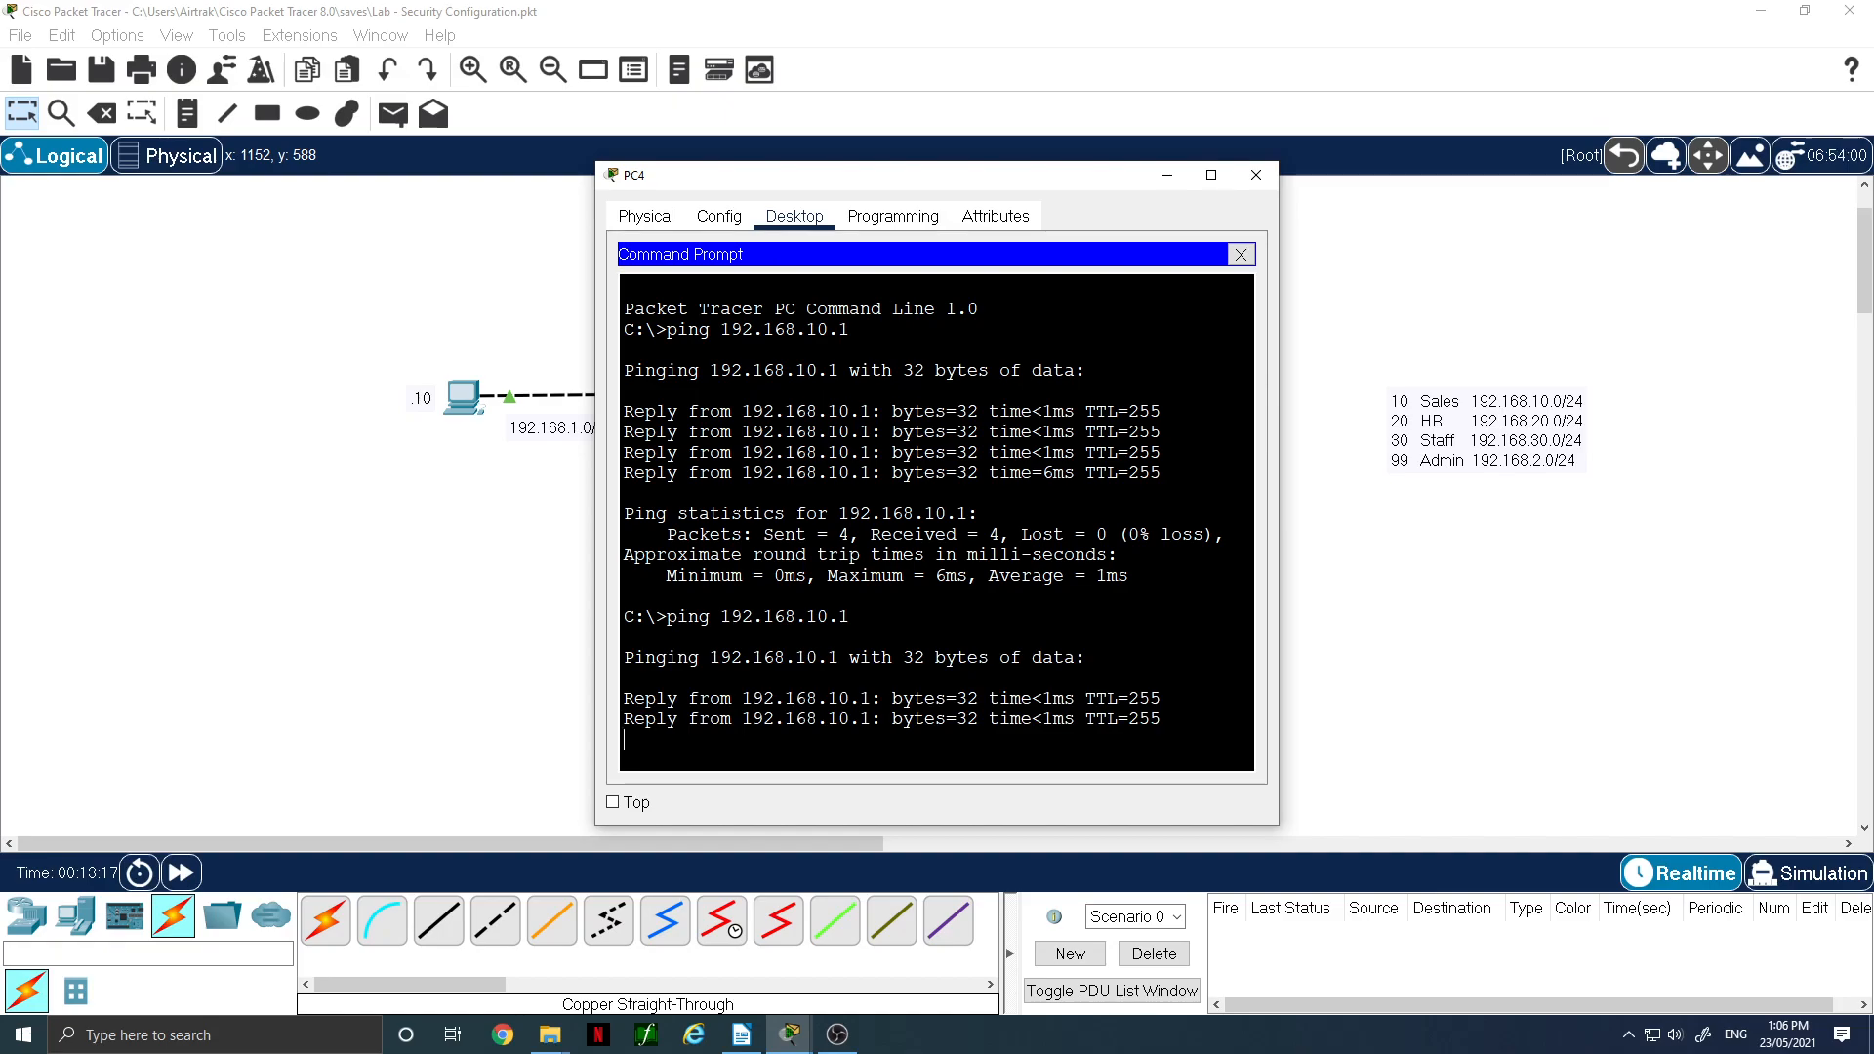
left_click(524, 546)
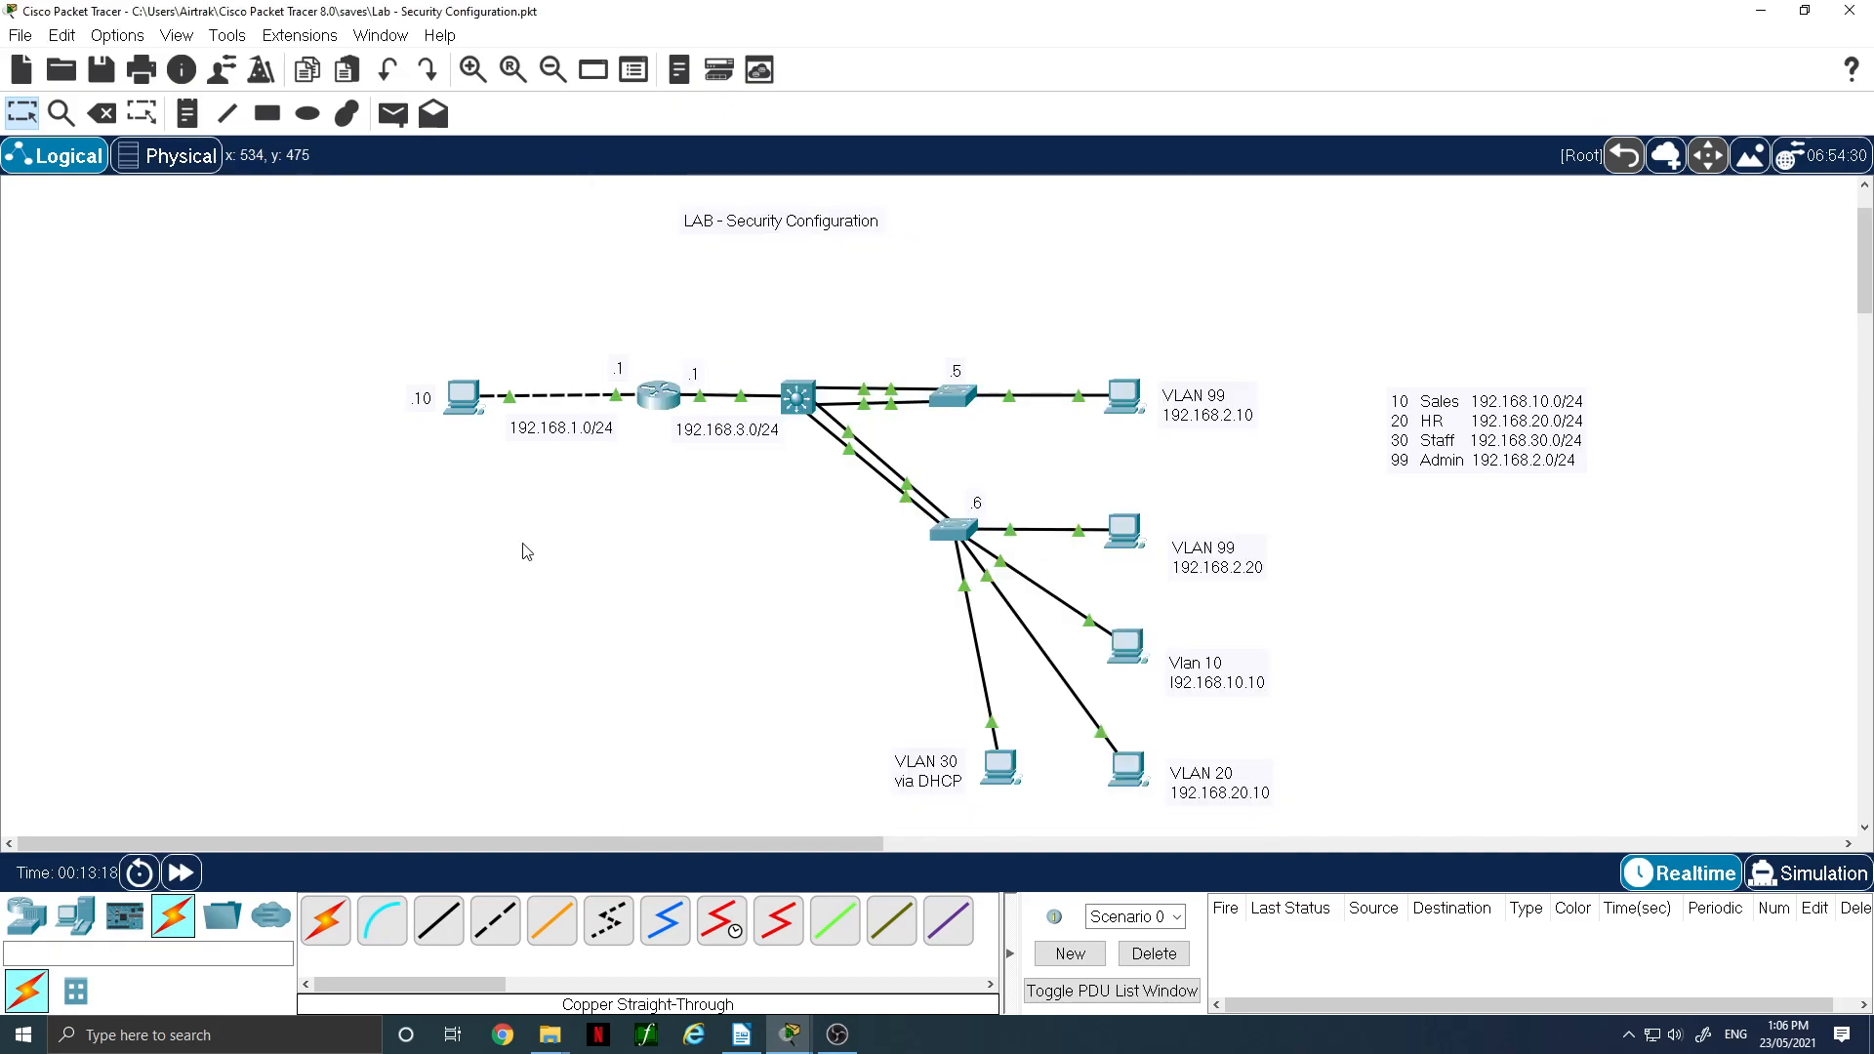
- Return to S2's CLI, exit the running configuration listing, and display the secure MAC address table with sh po add
left_click(937, 535)
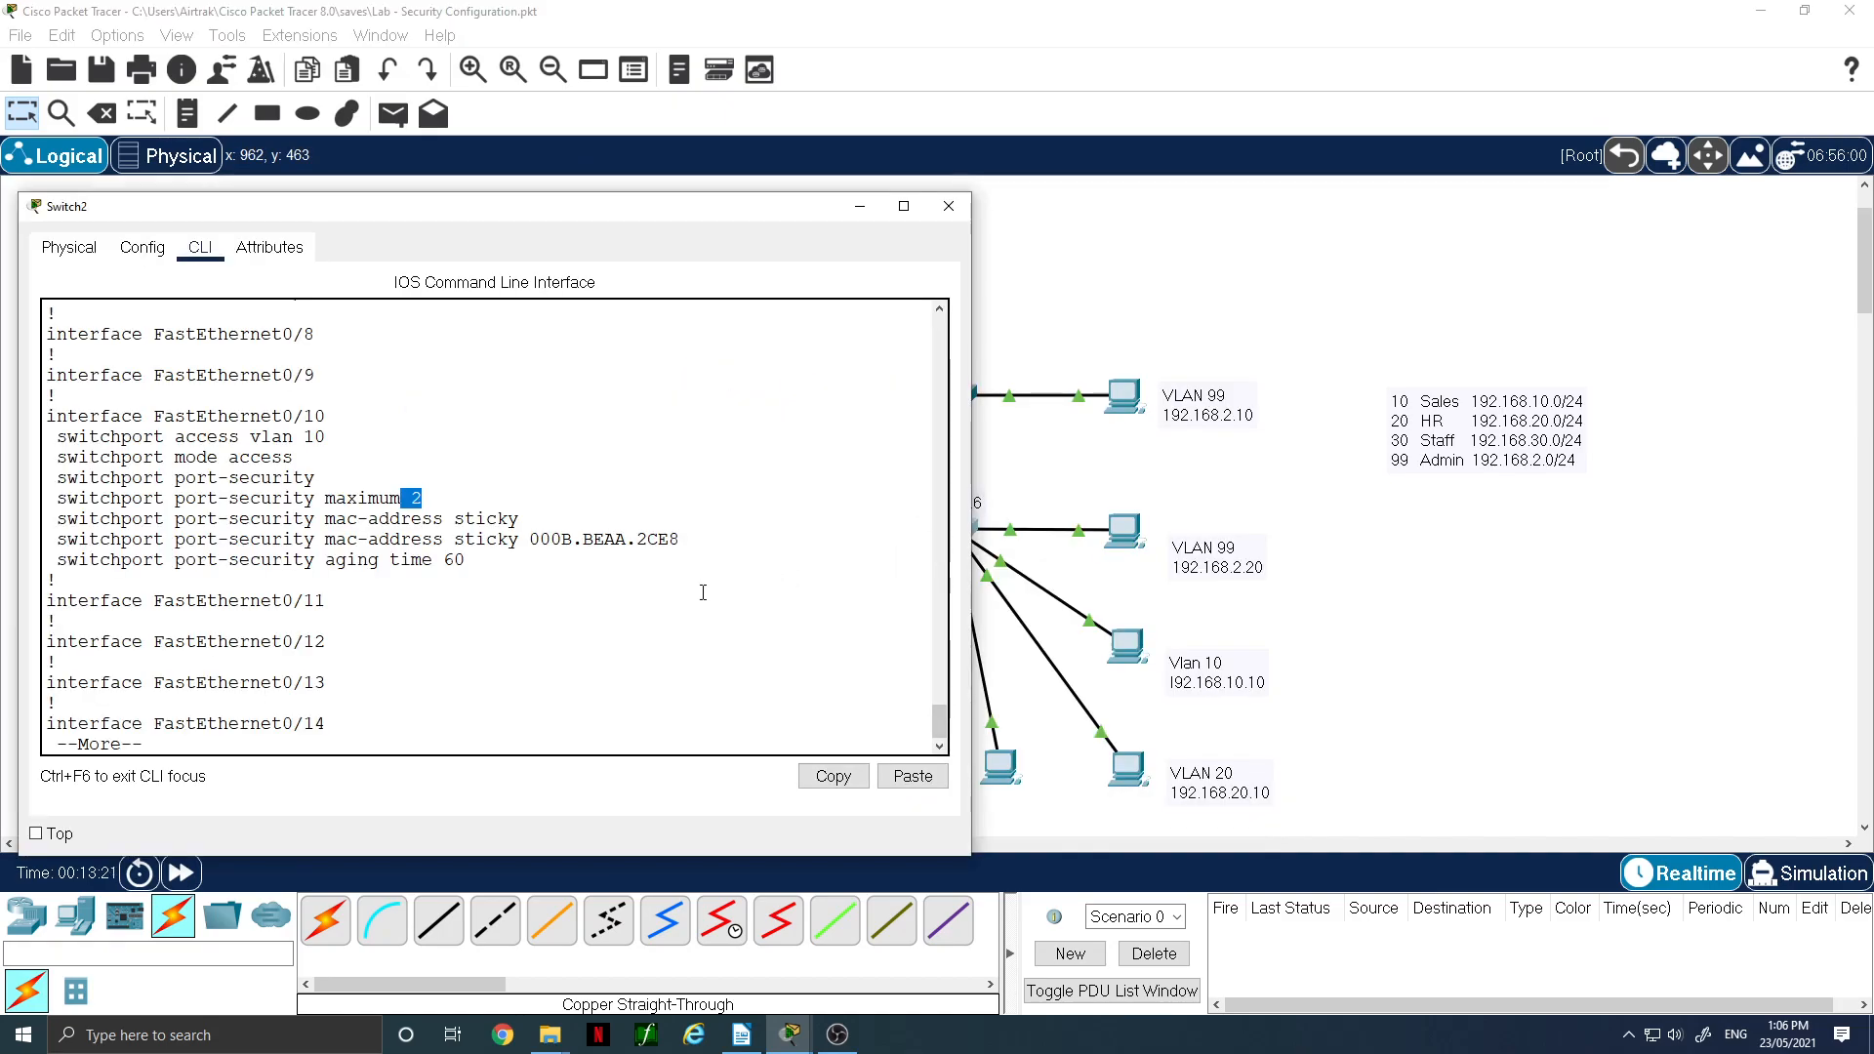
type("qsh po add")
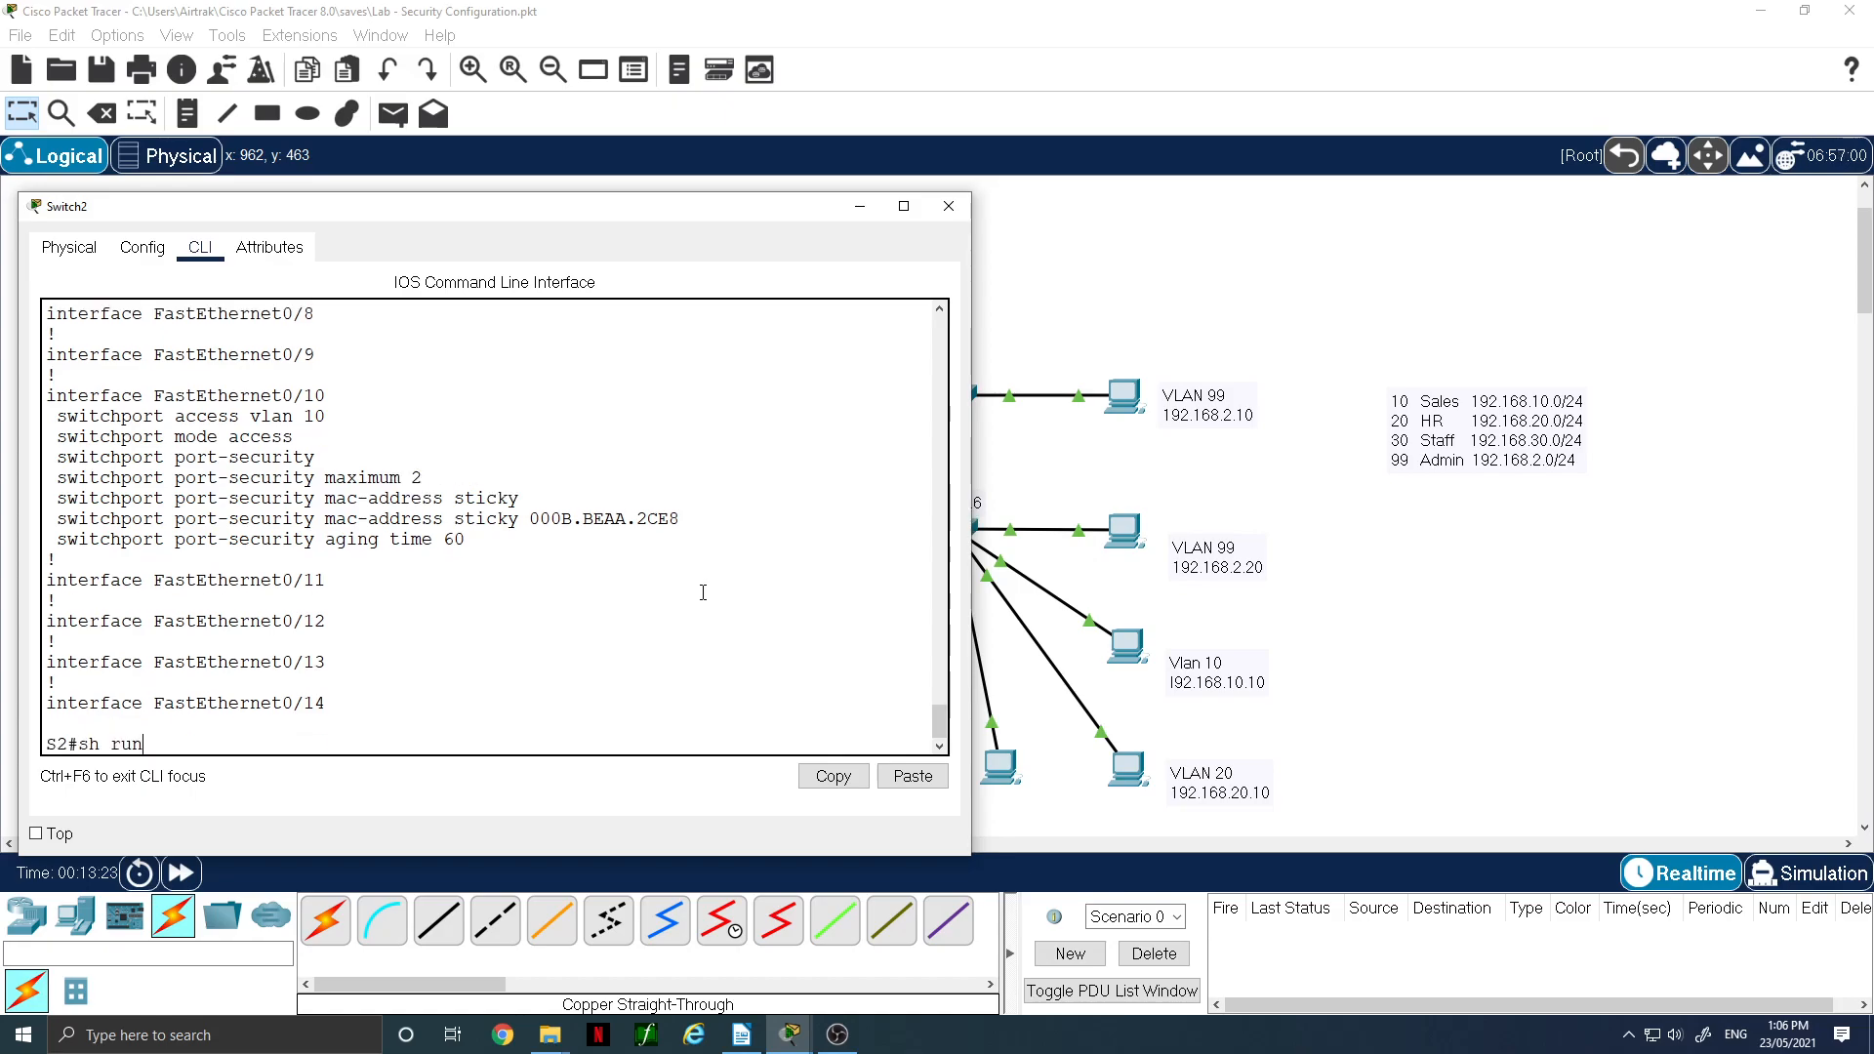
key("Return")
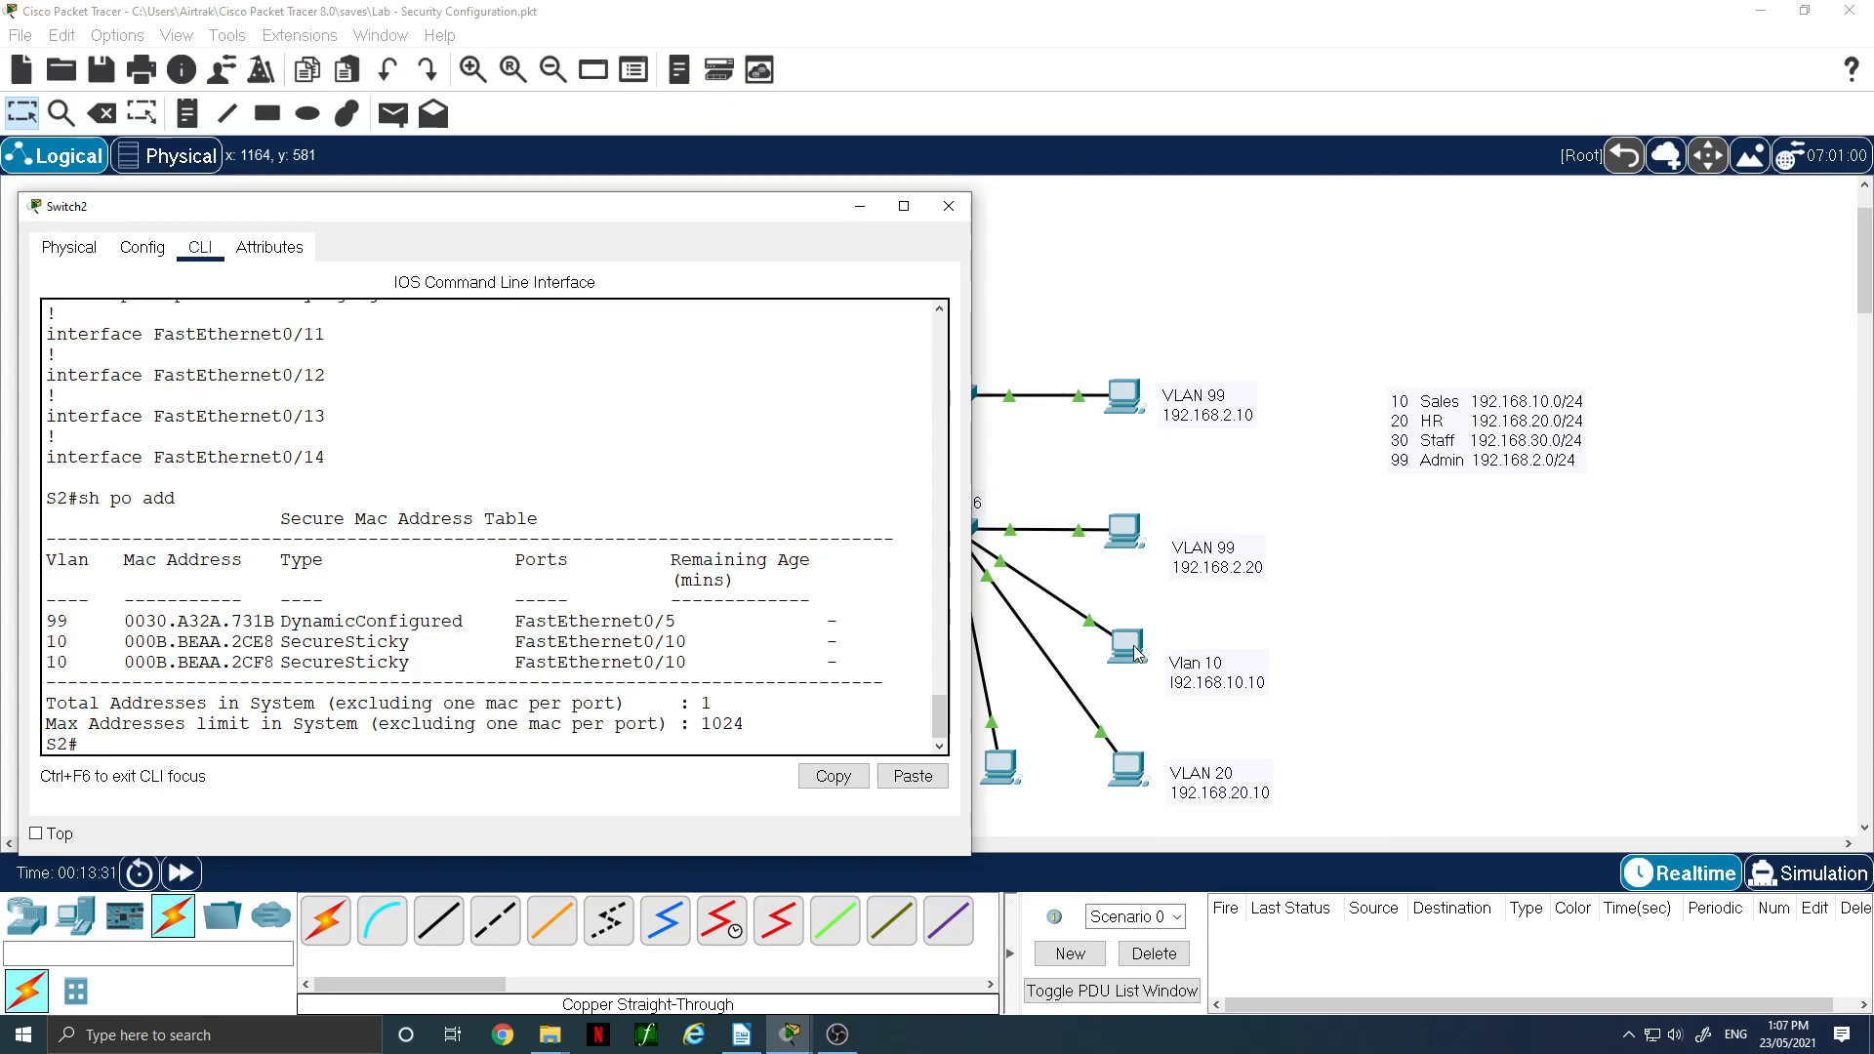
- Change the MAC address of the VLAN 10 PC's FastEthernet0 interface to 000B.BEAA.2CD8
left_click(1125, 650)
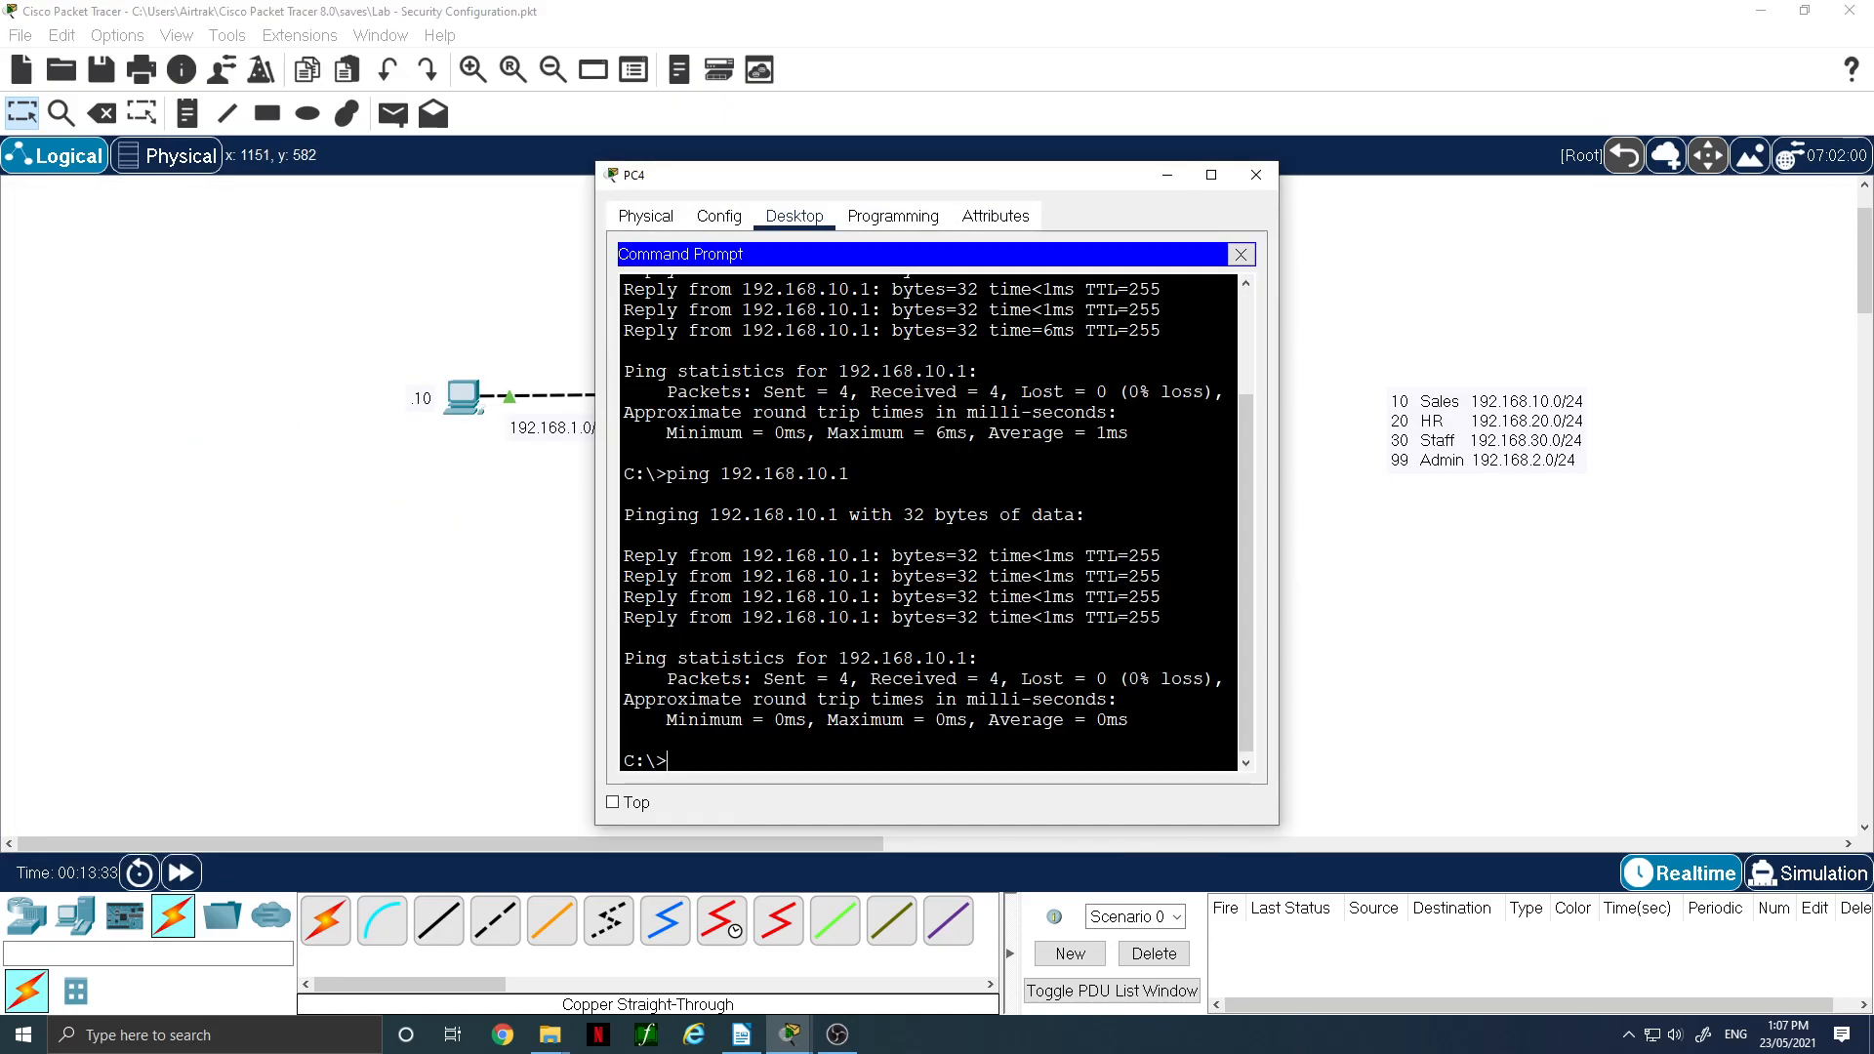
left_click(719, 216)
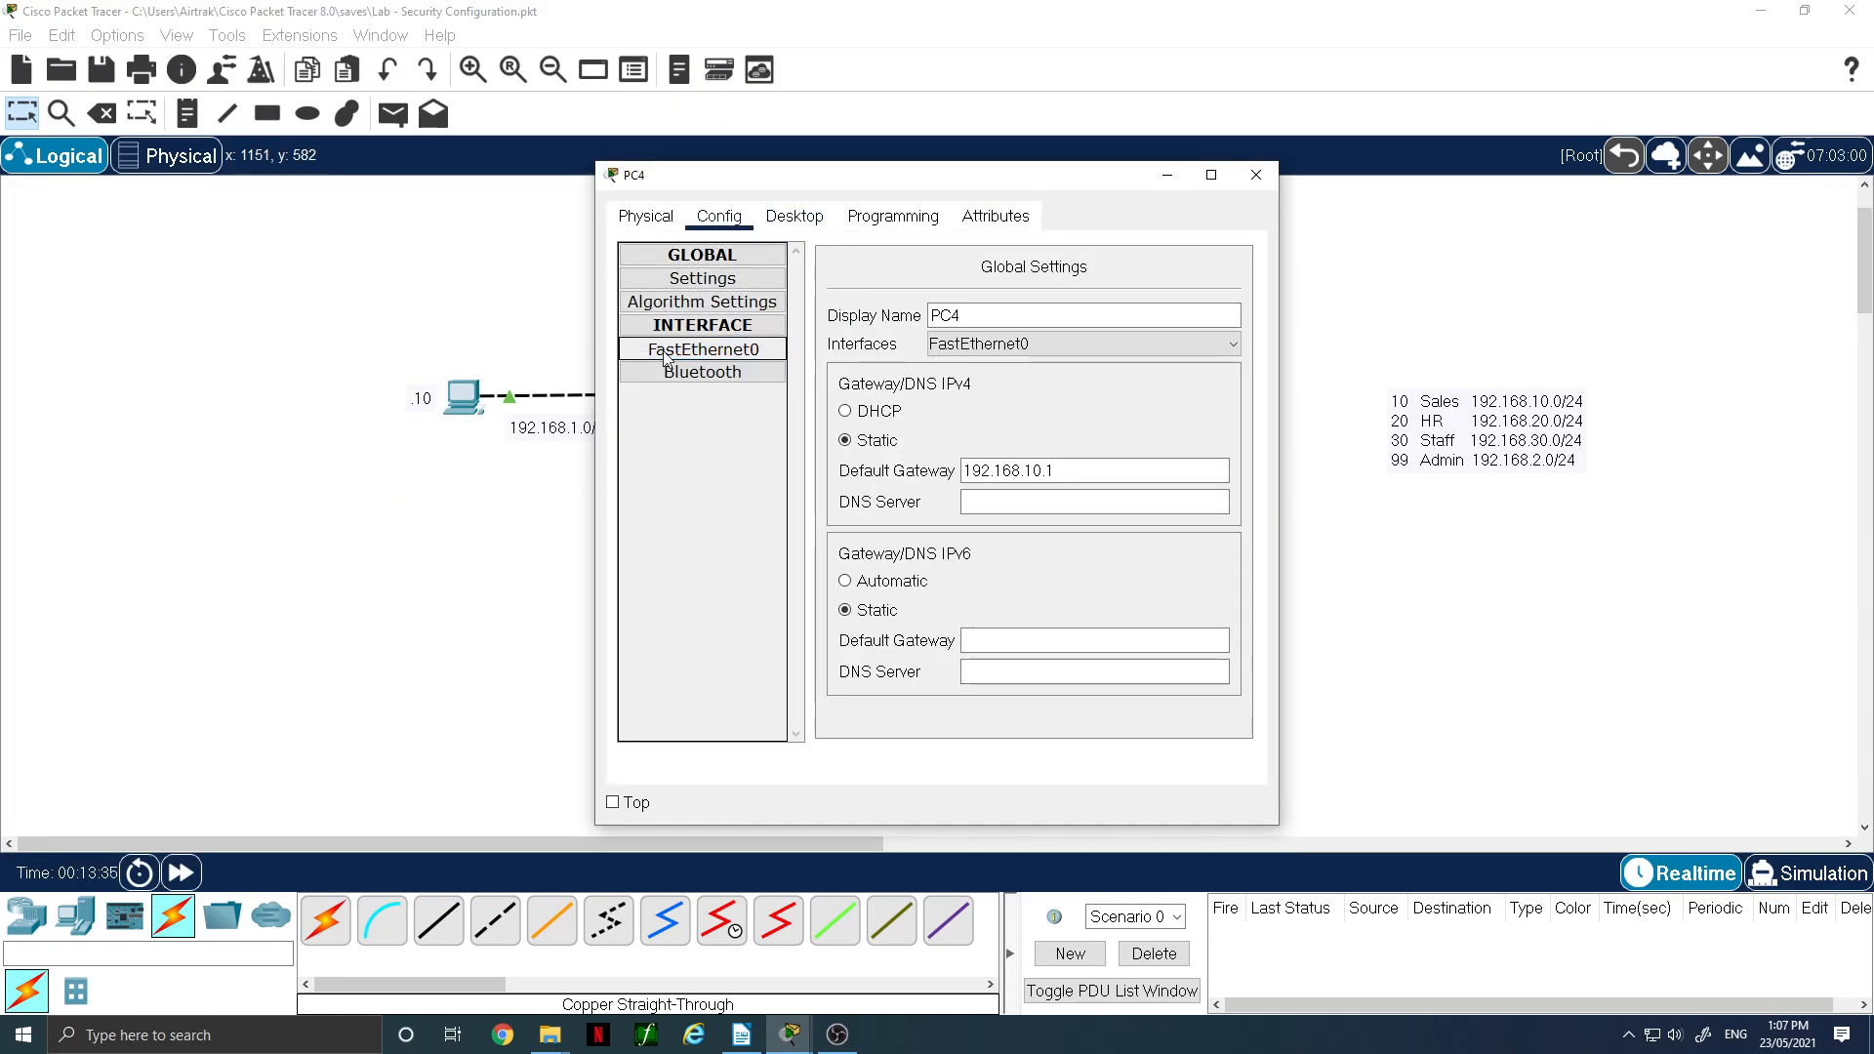
left_click(697, 353)
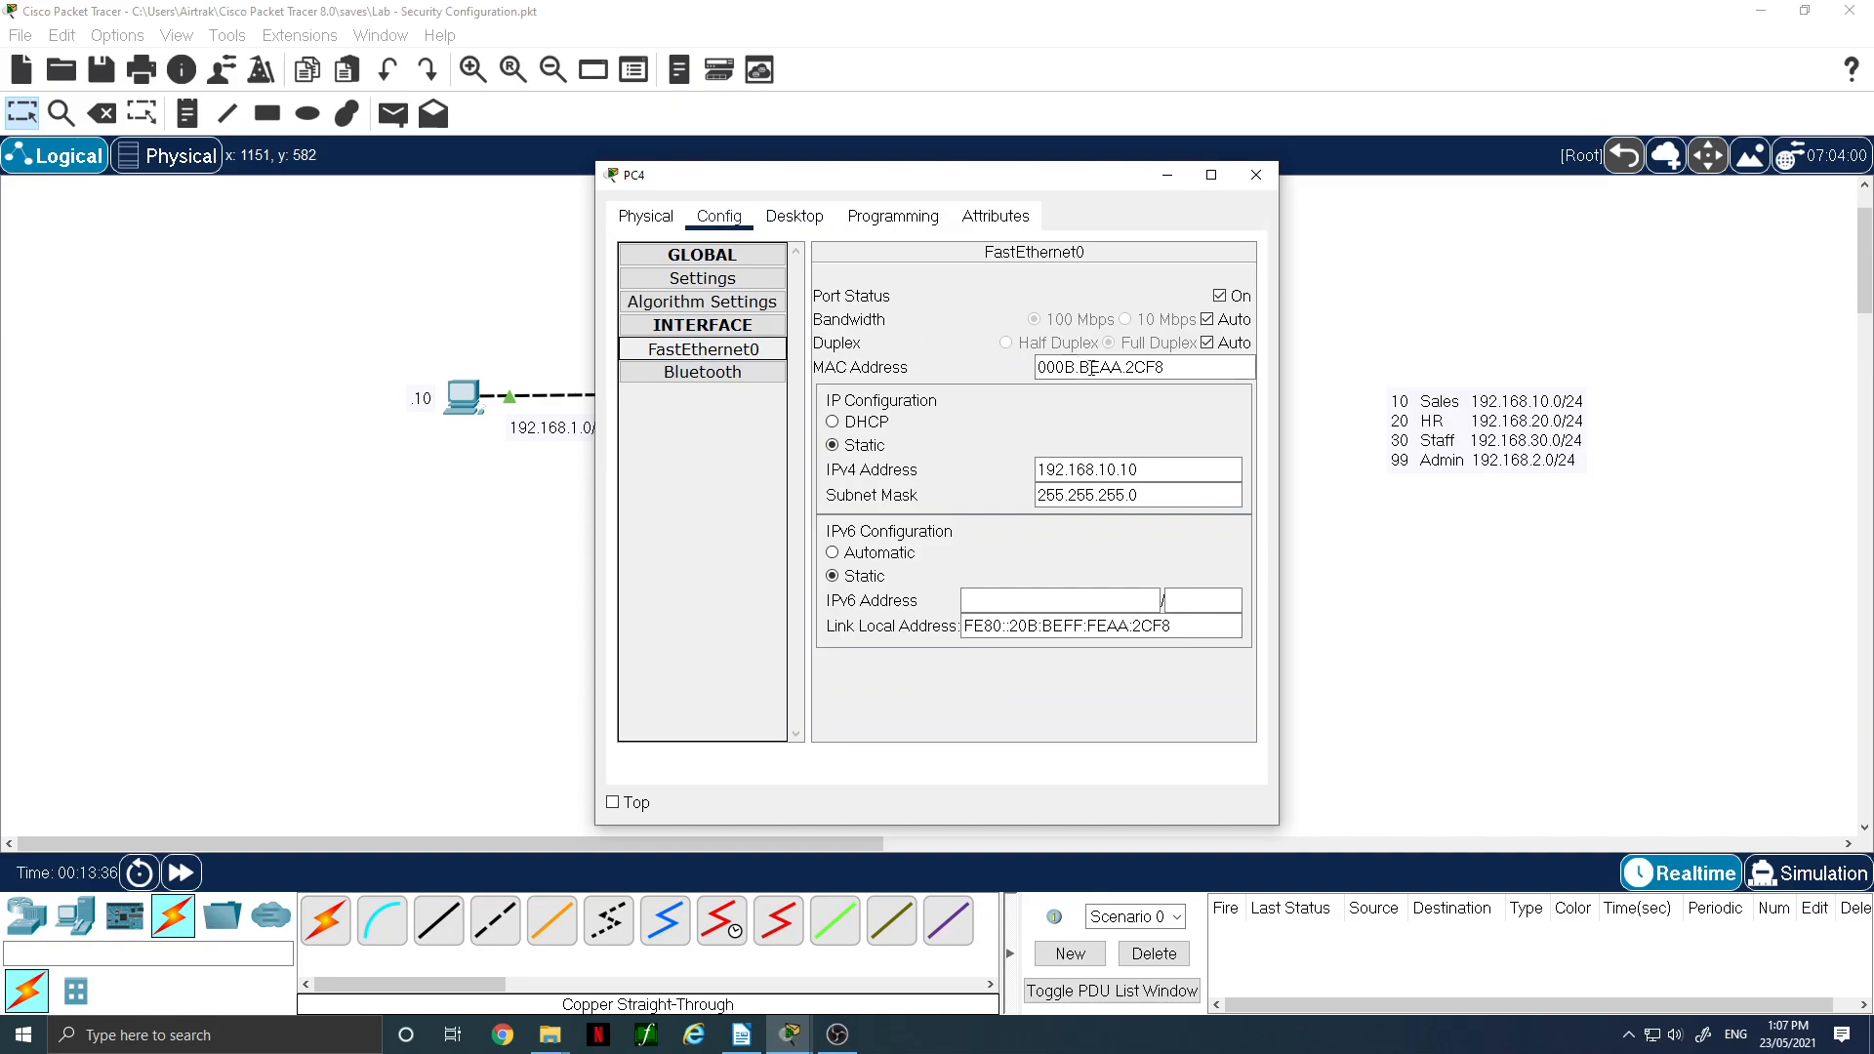
left_click_drag(1157, 369, 1147, 369)
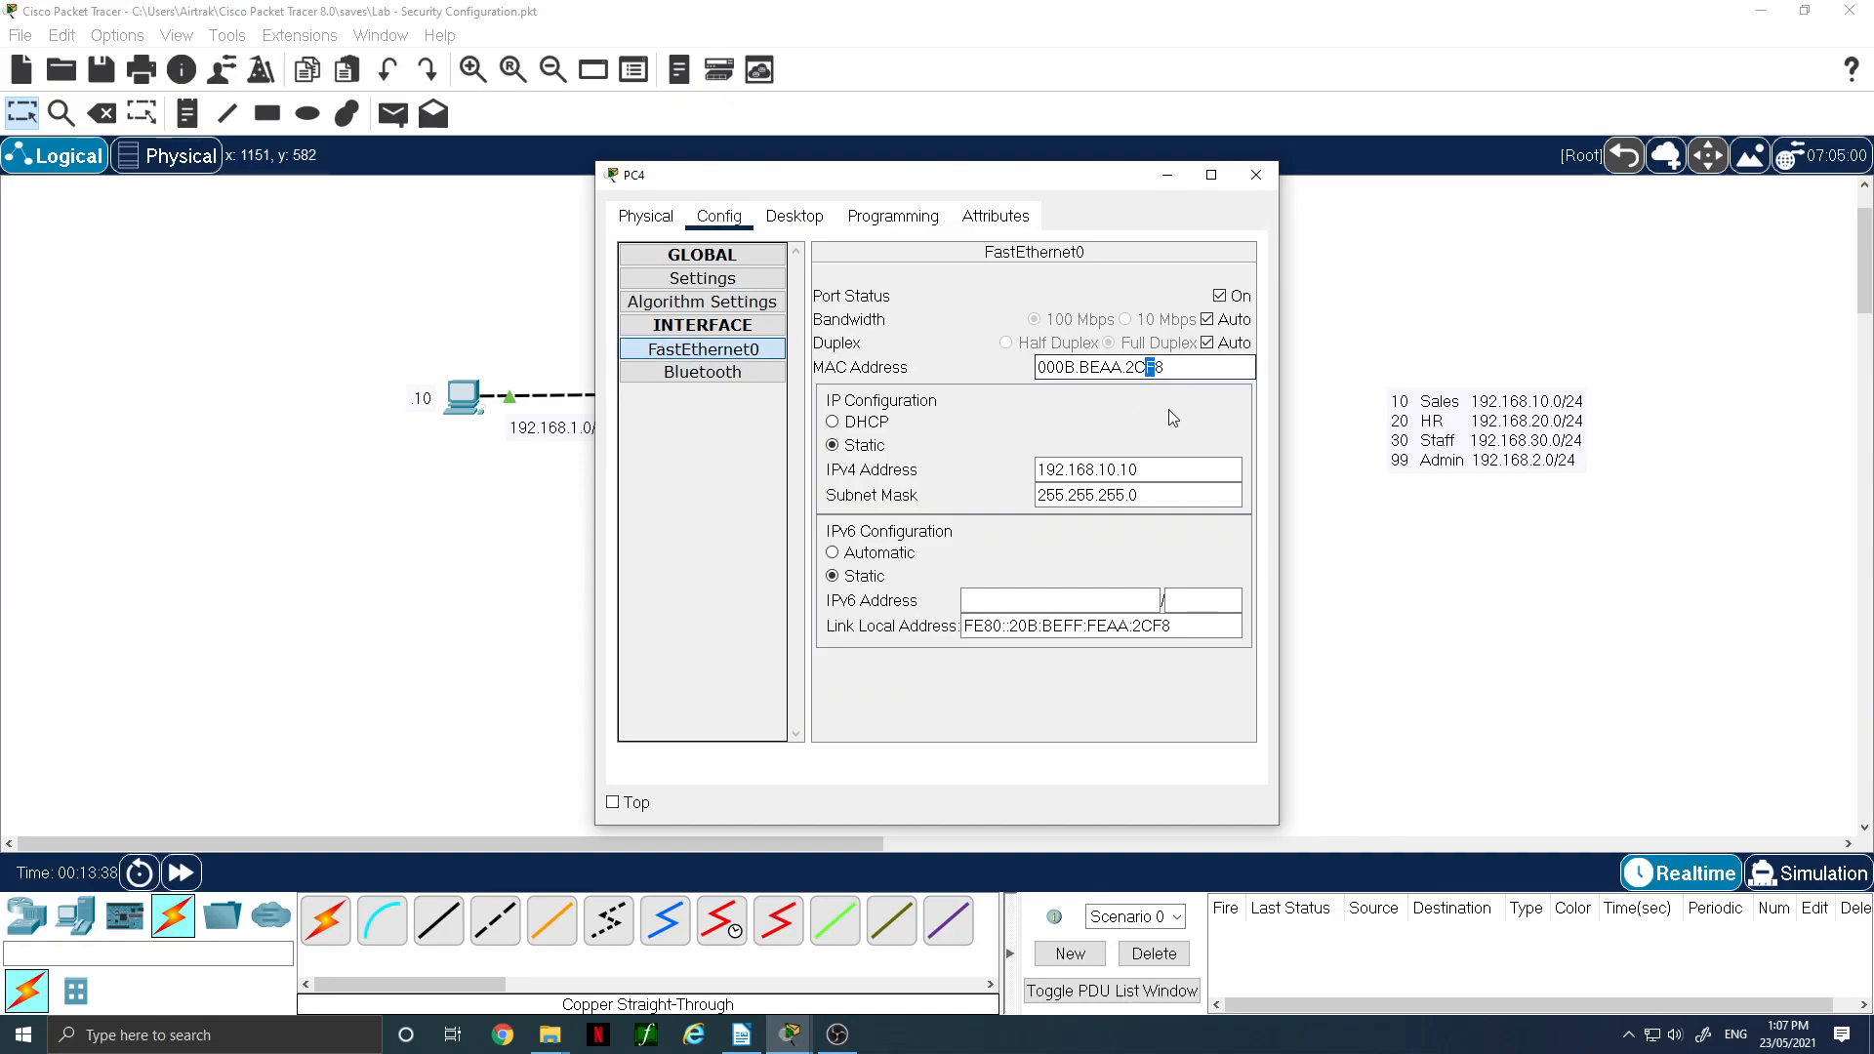
type("D")
- Ping 192.168.10.1 from the VLAN 10 PC to test the third MAC address, and close the PC's window
left_click(793, 217)
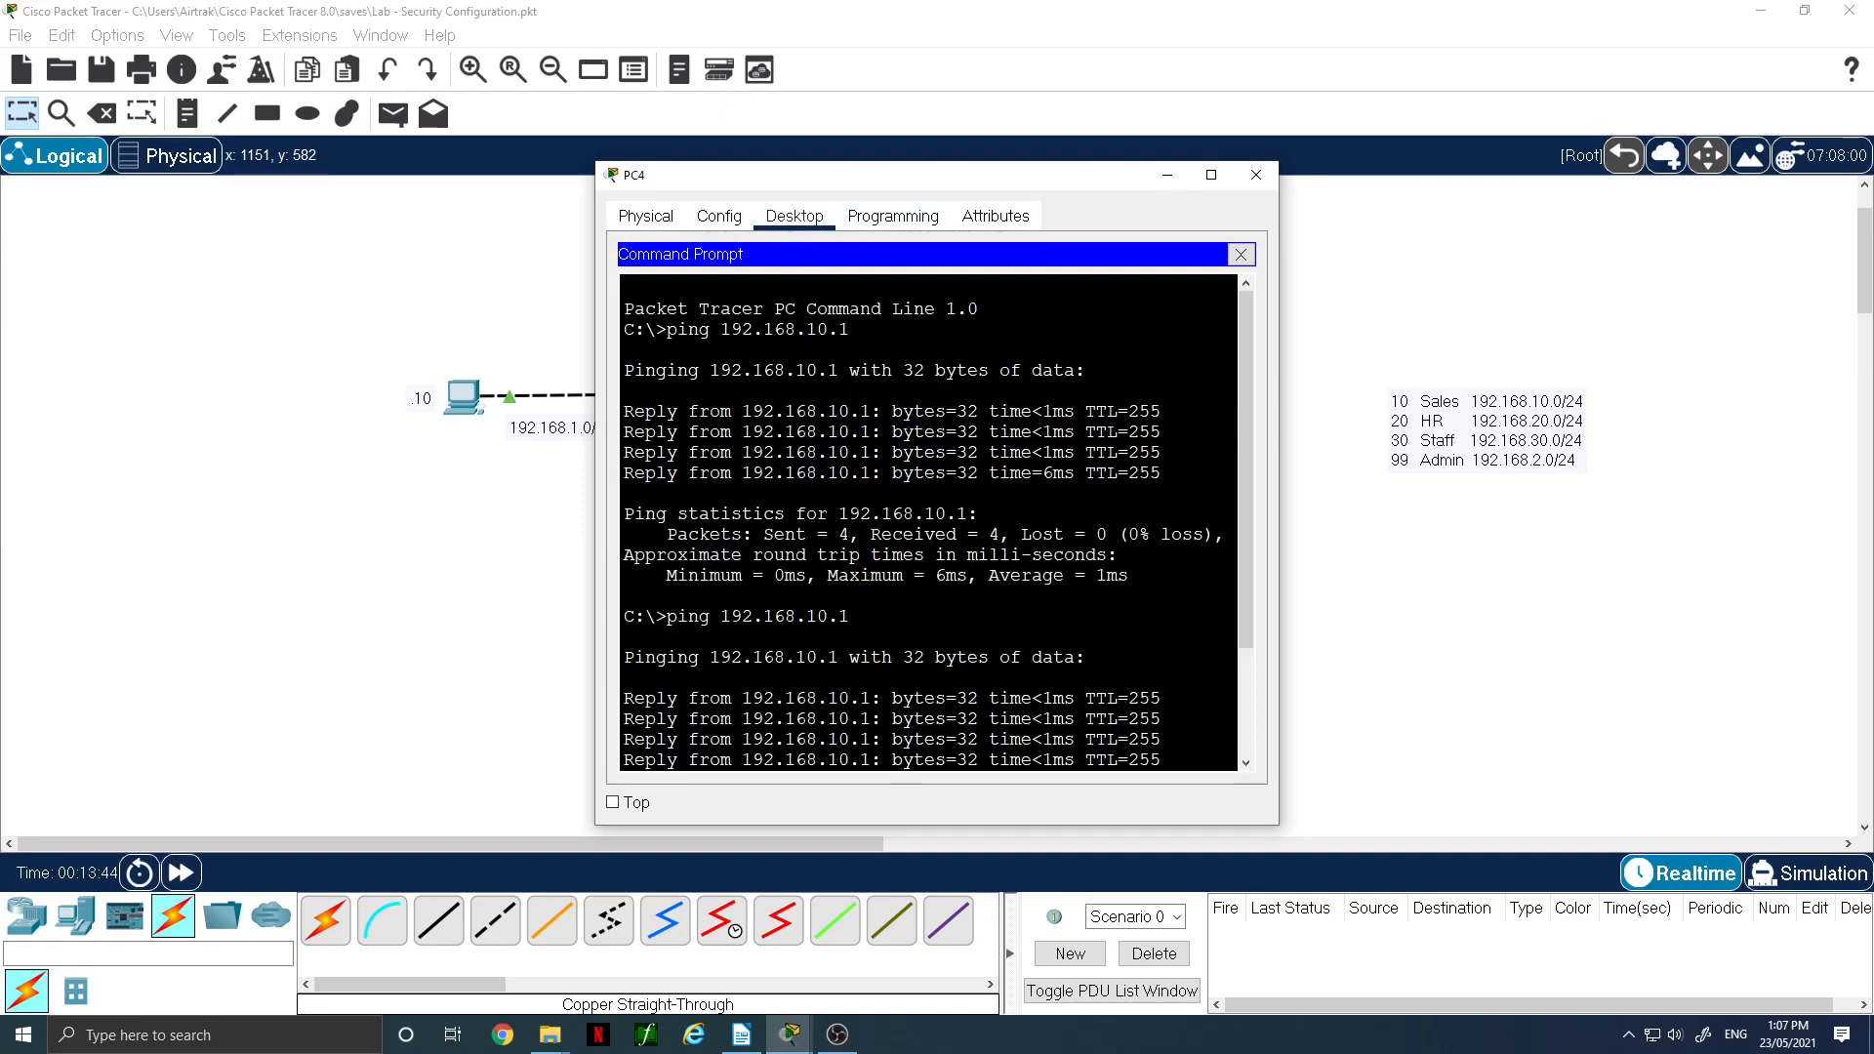
key("Up")
key("Return")
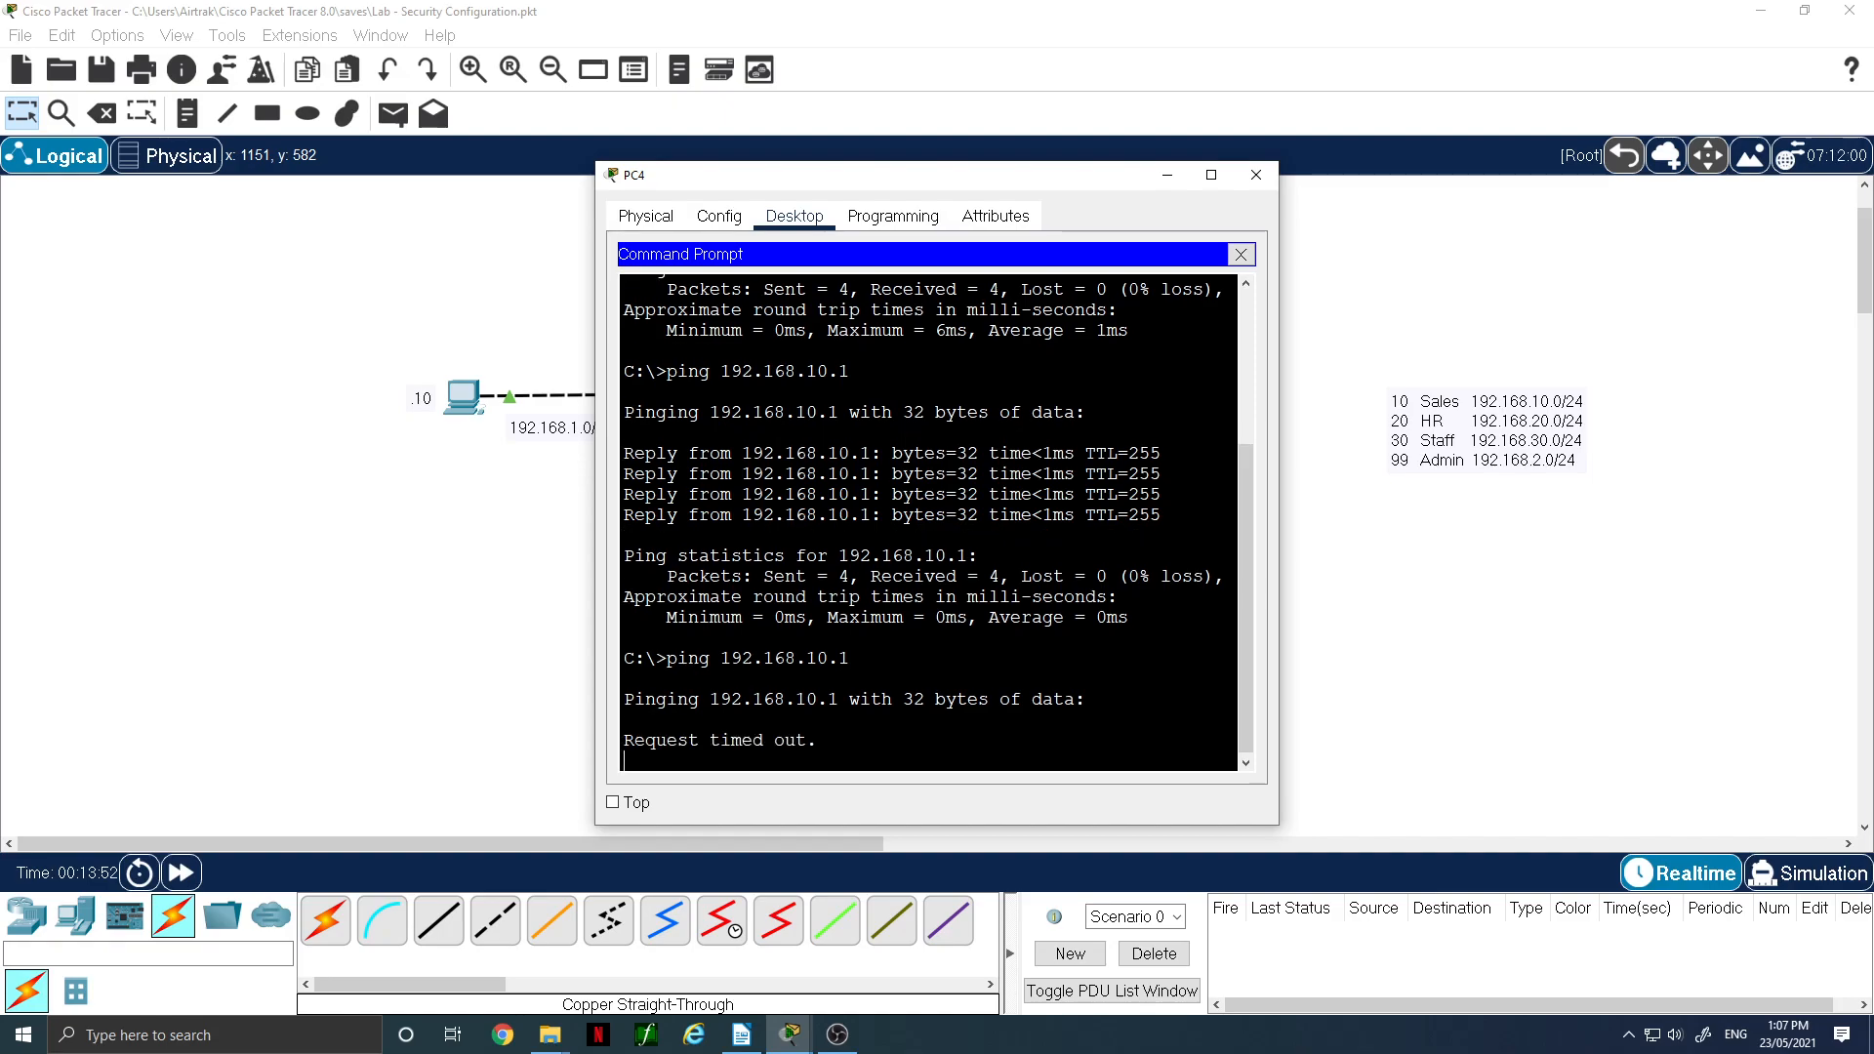
left_click(1256, 175)
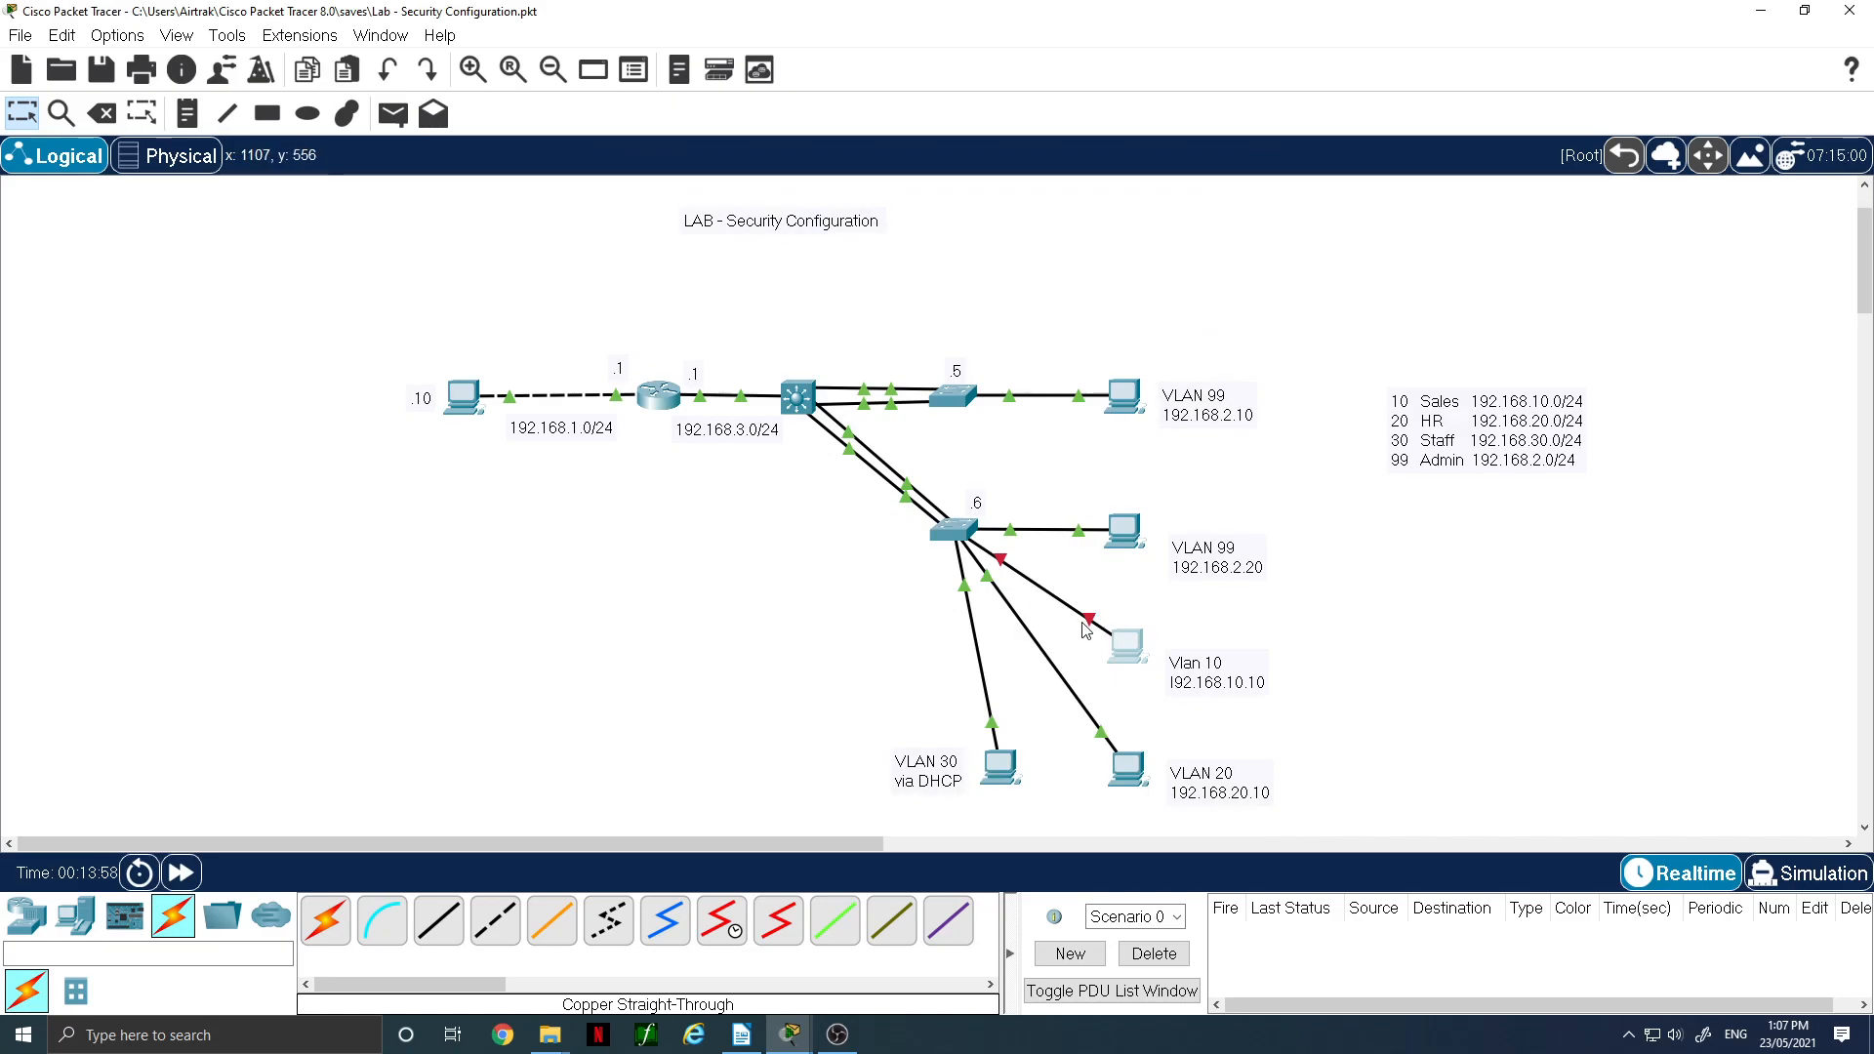
- In S2's CLI, examine the FastEthernet0/10 state change message and redisplay the secure MAC address table
left_click(955, 532)
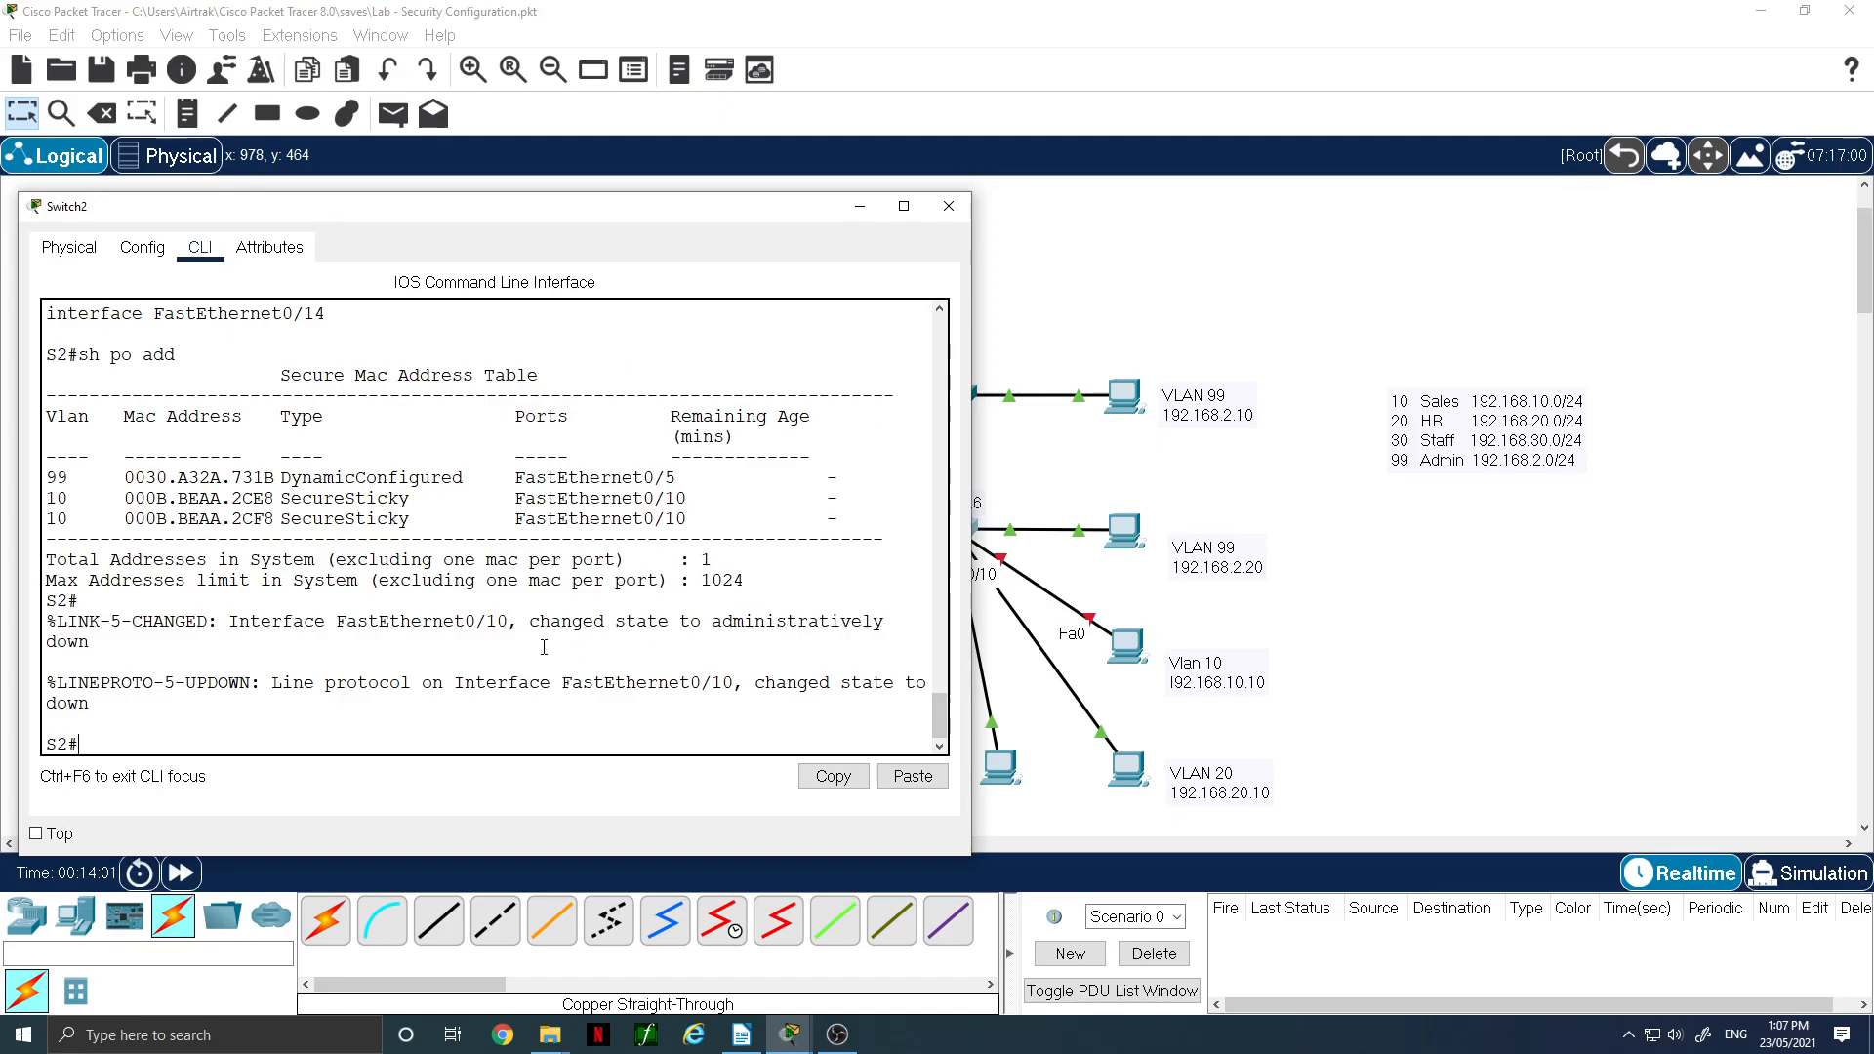
left_click_drag(551, 622, 885, 621)
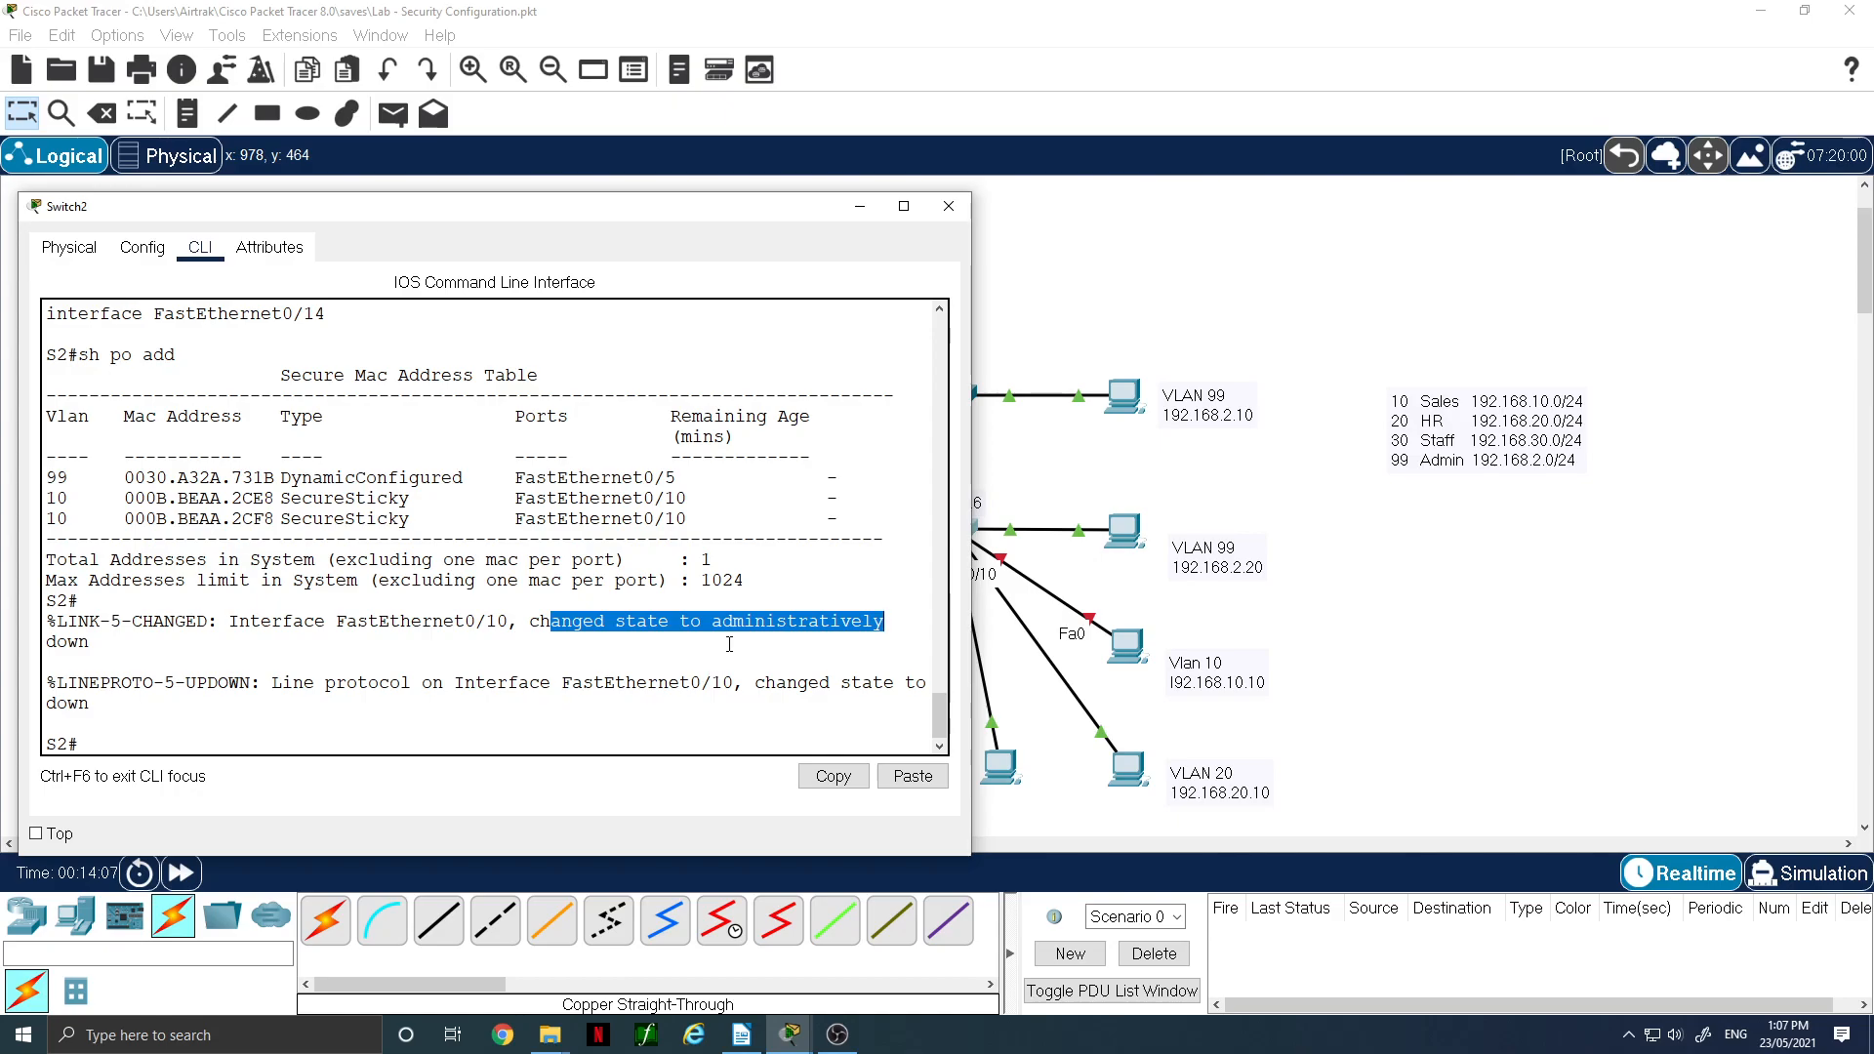
key("Up")
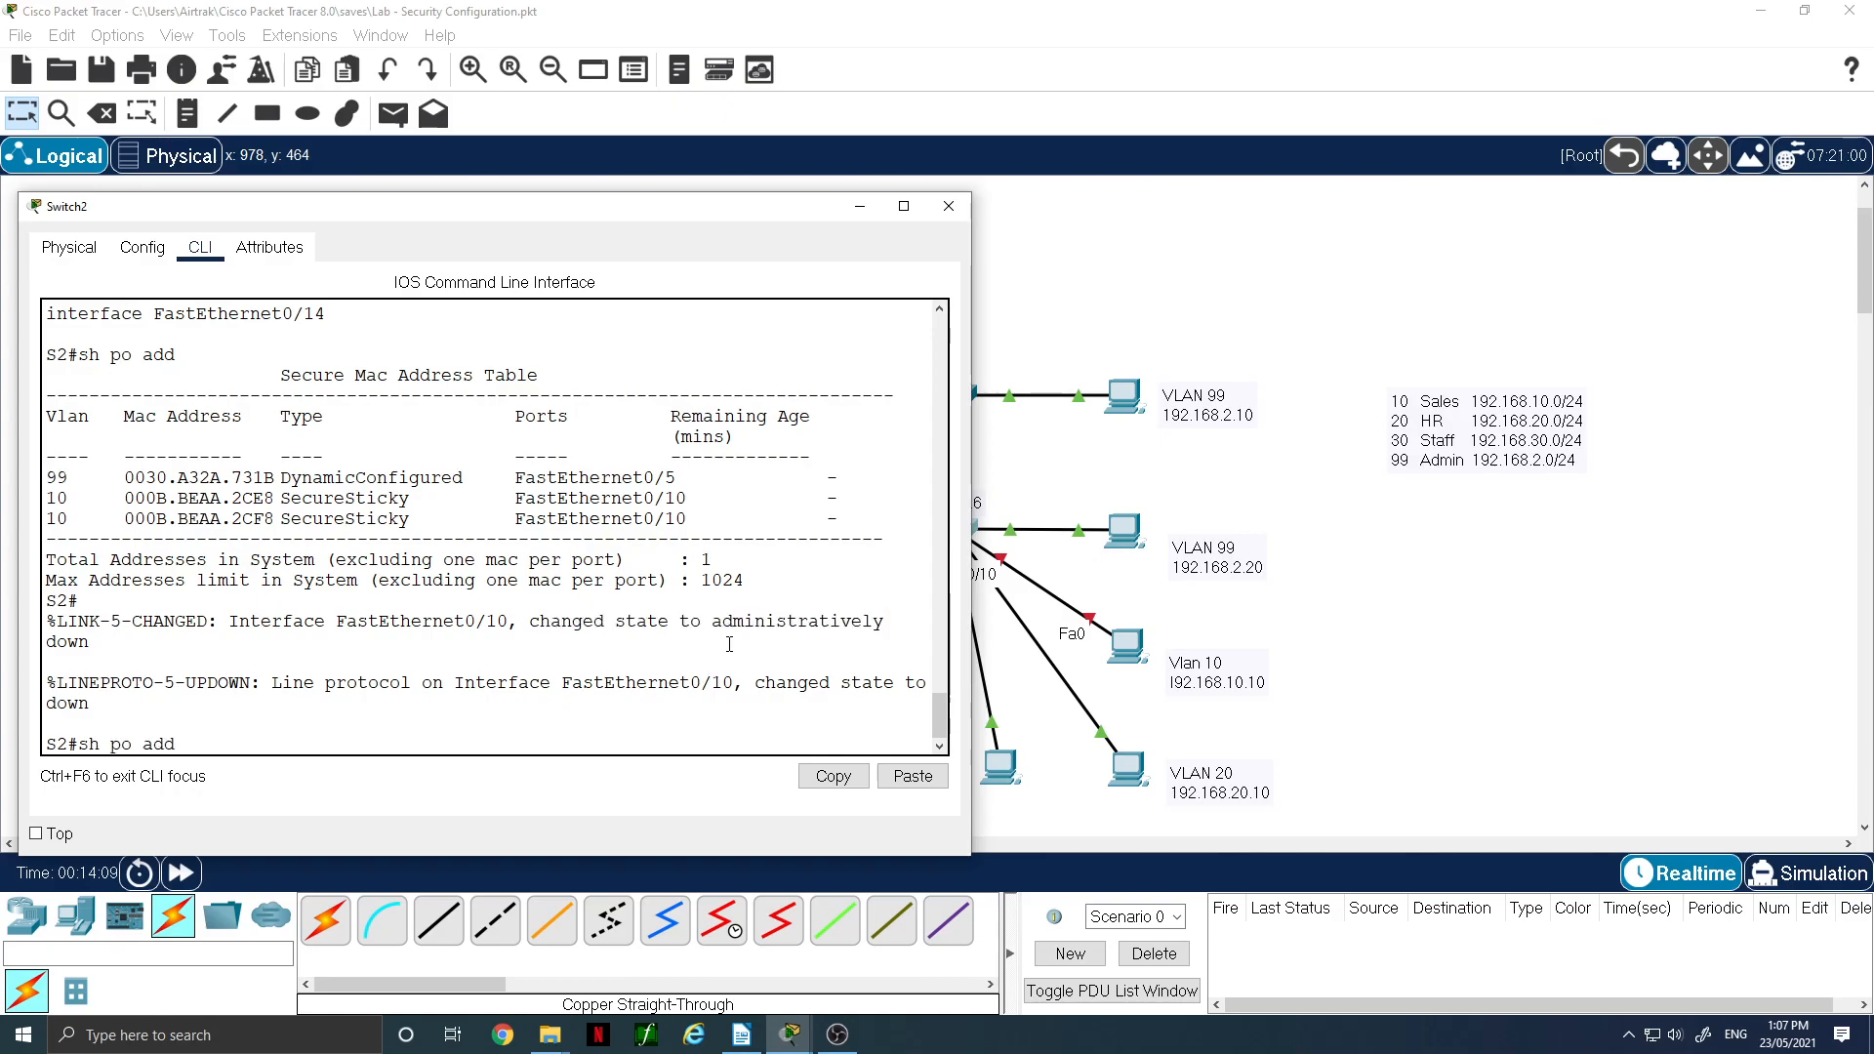
key("Return")
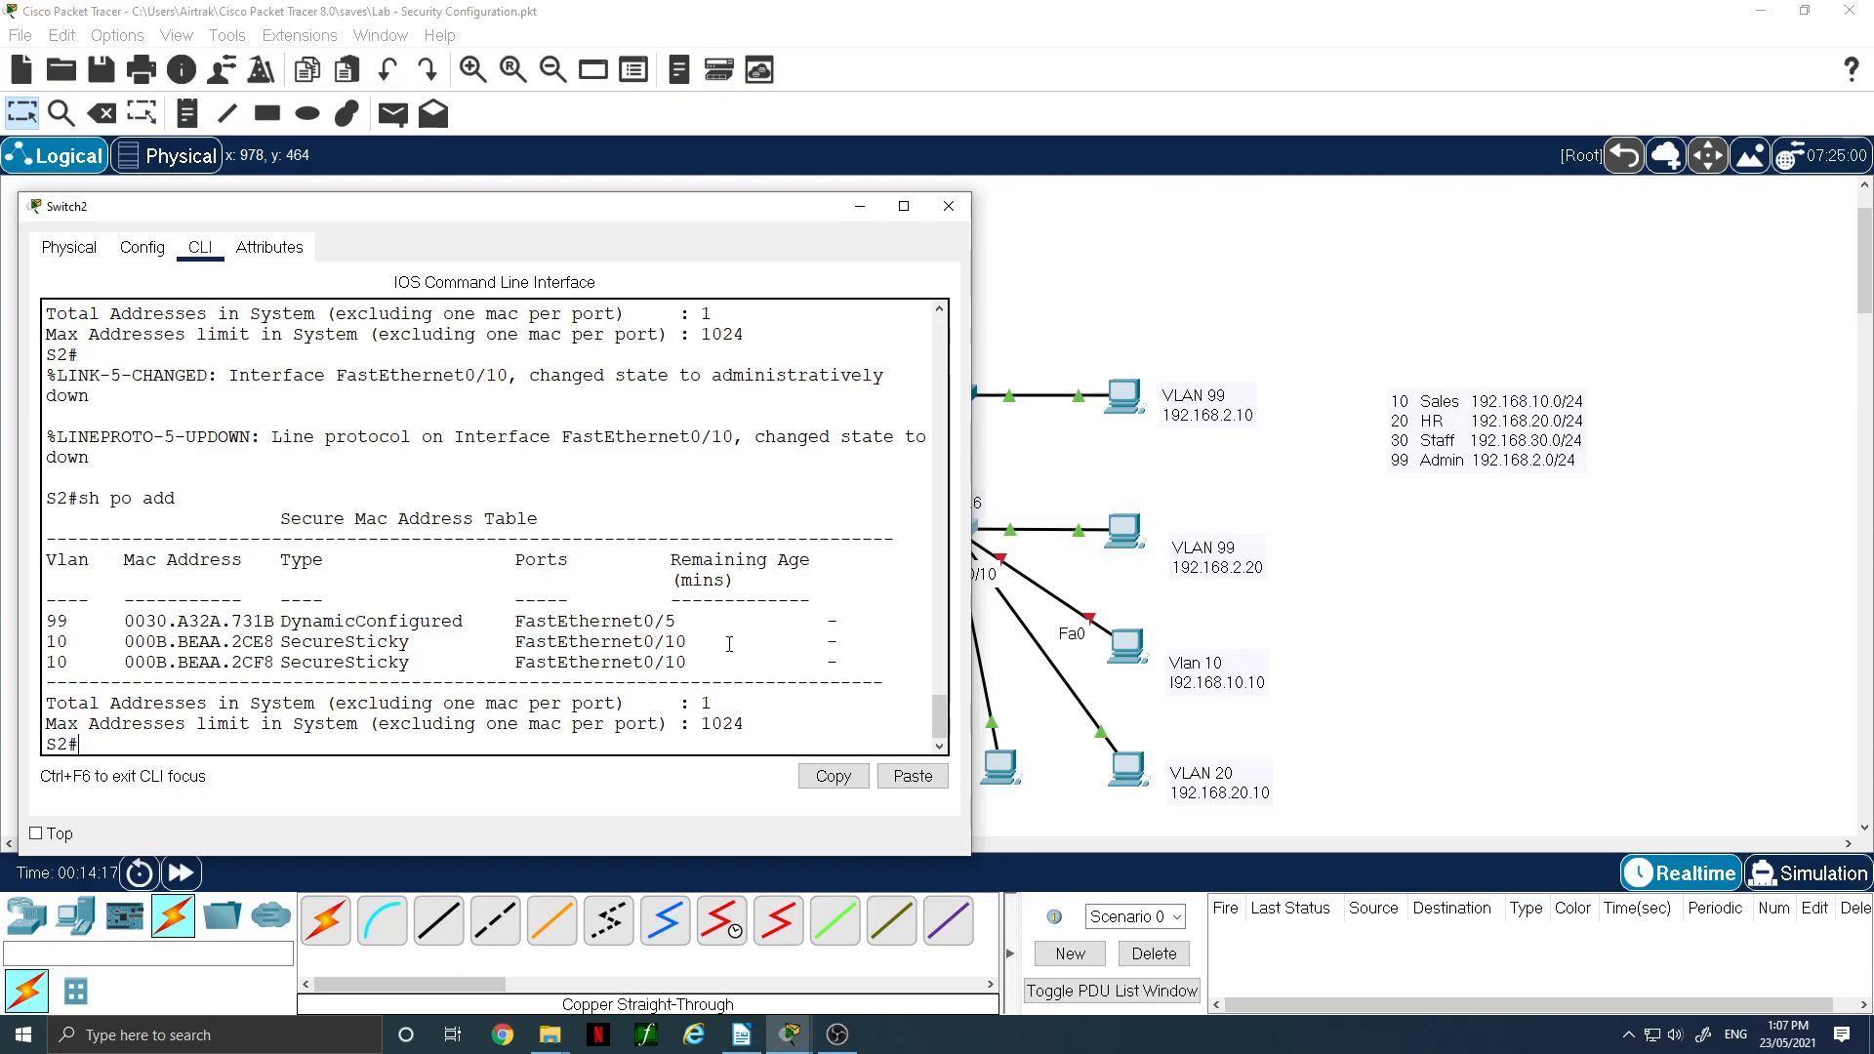
- Display port security for interface f0/10 on S2 and examine its sticky MAC address and security violation counts
type("sh")
type(" po")
type(" int")
type(" 0")
type("f0/")
type("10")
key("Return")
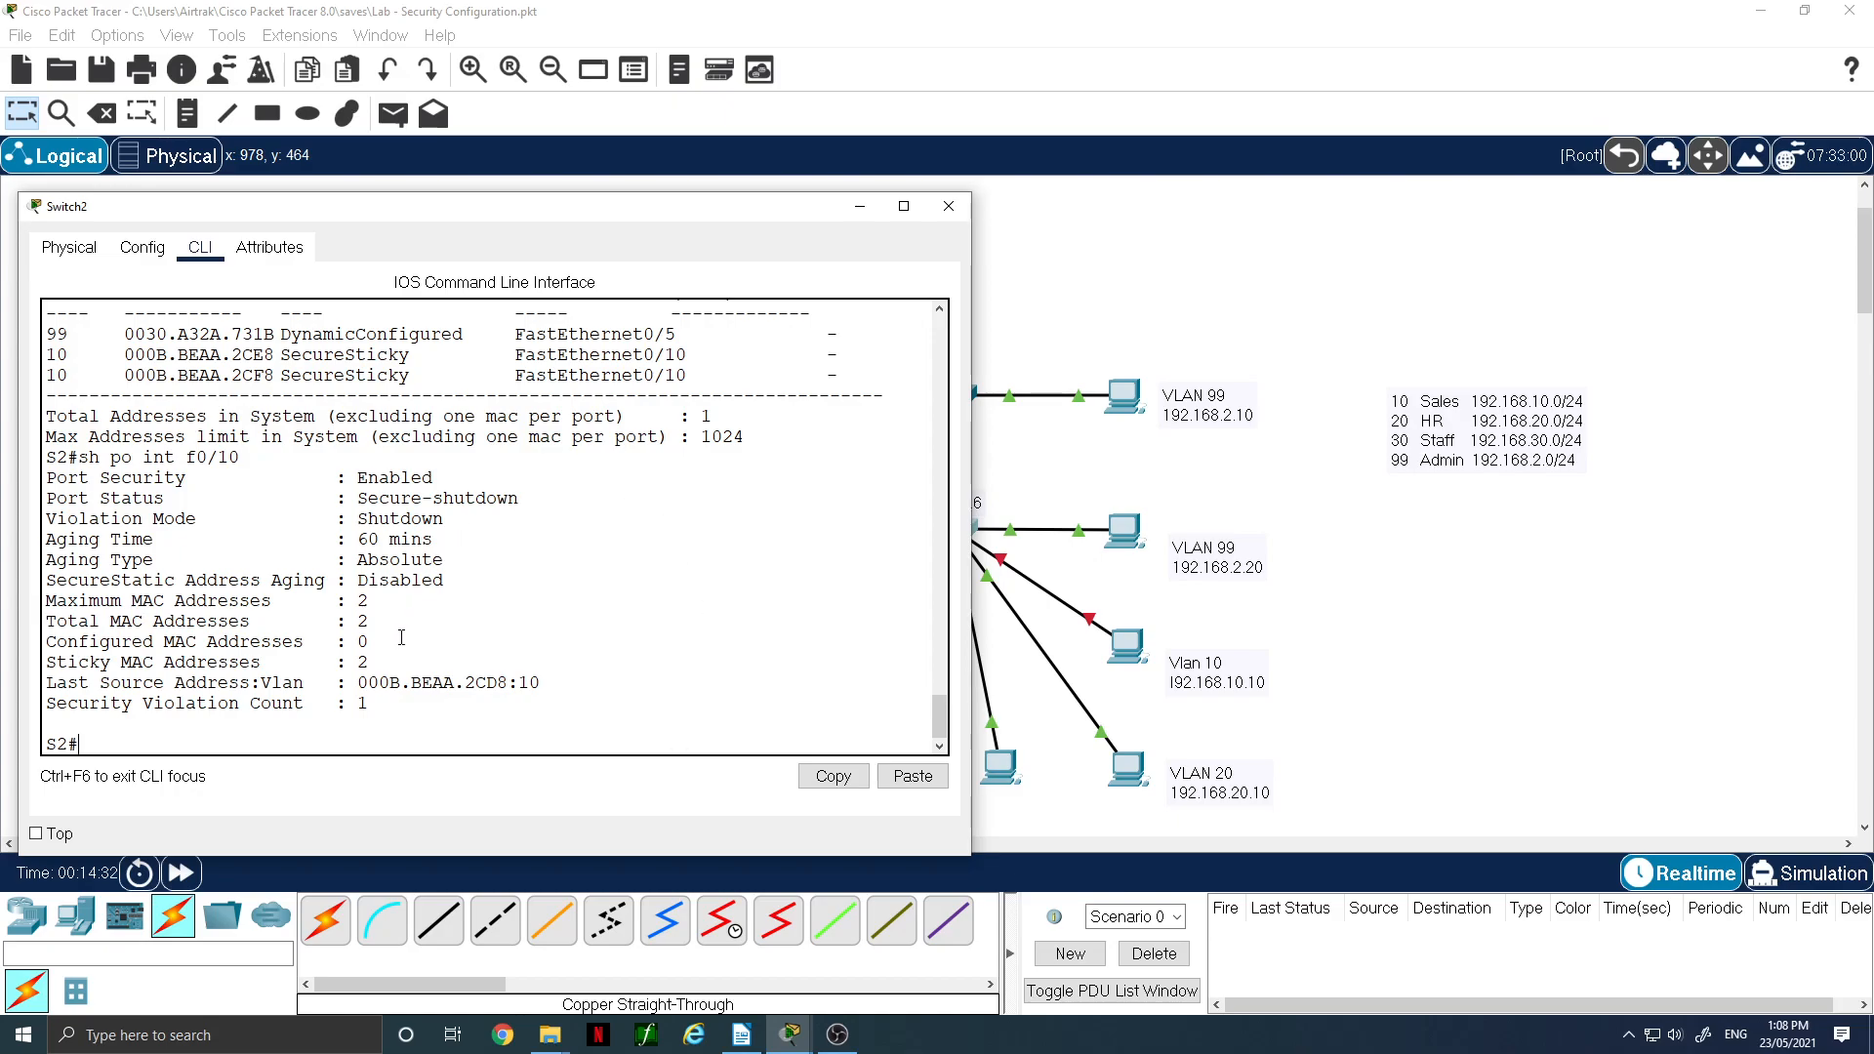
double_click(361, 664)
left_click_drag(192, 709, 371, 707)
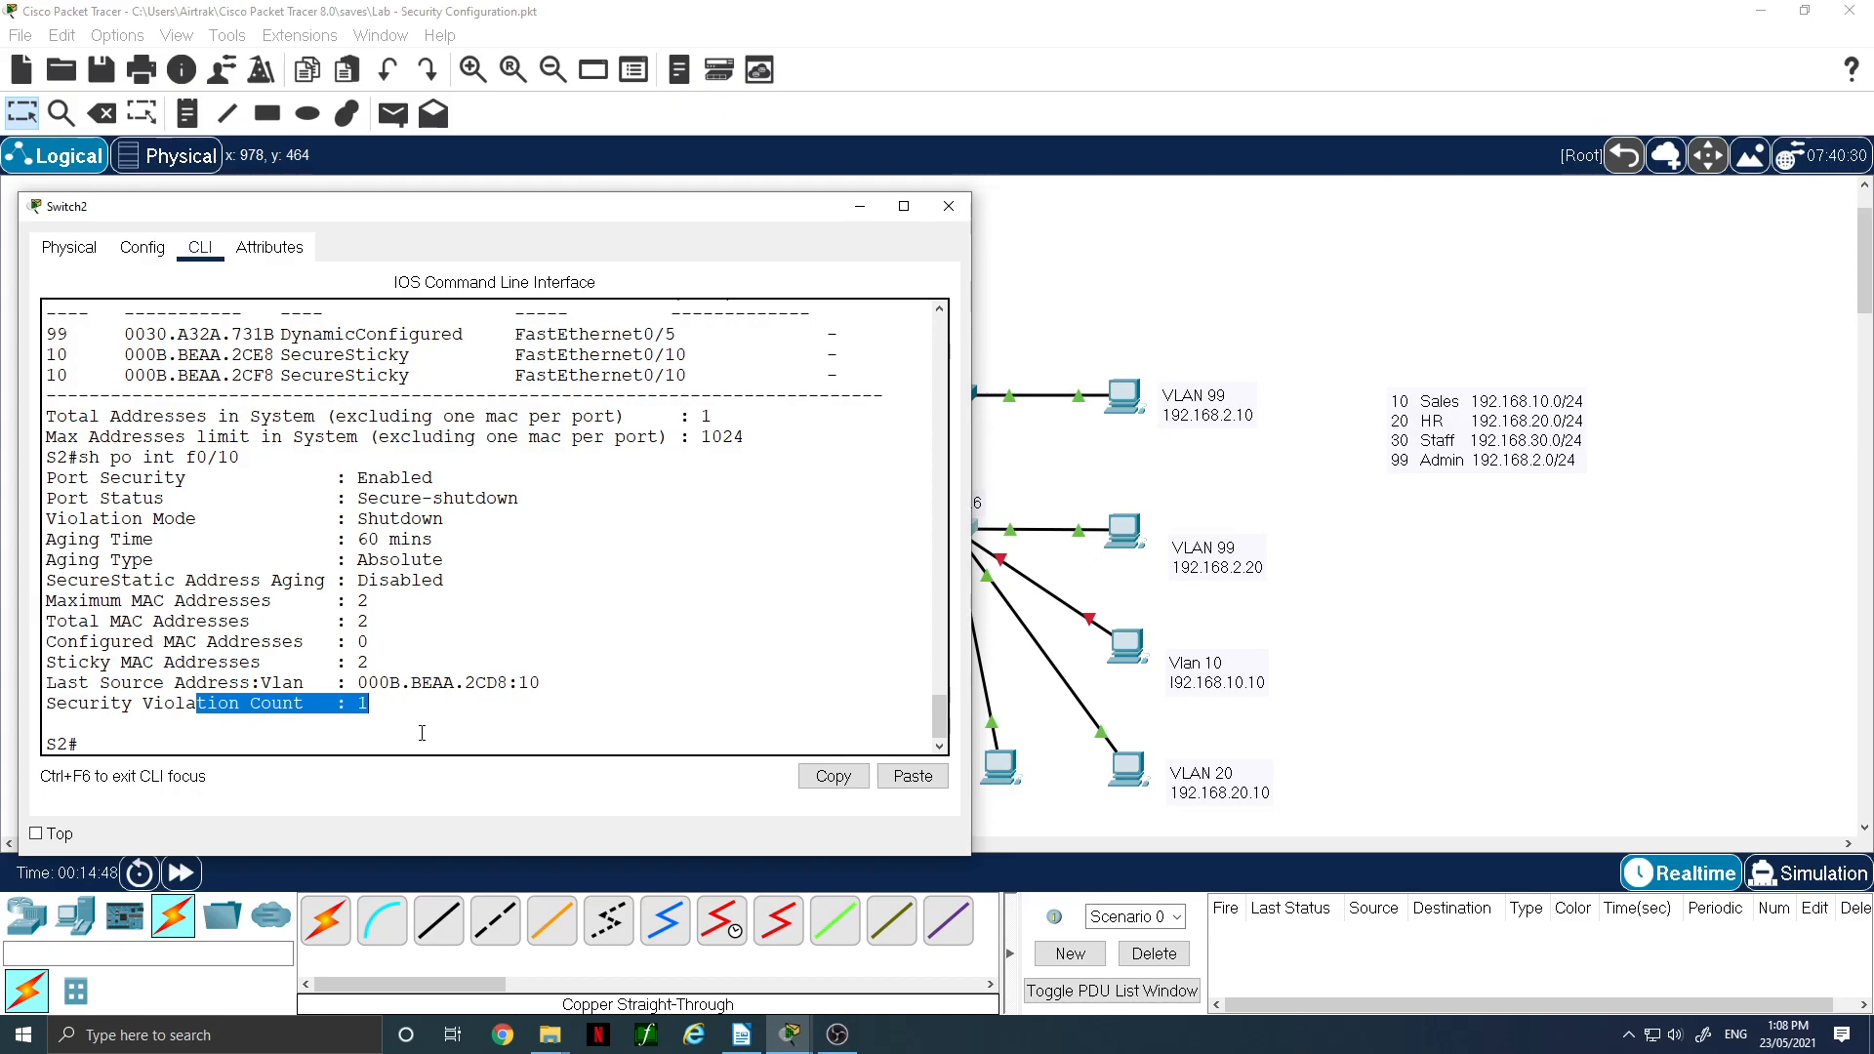
- Display the interface details of f0/10 on S2 and examine its line protocol status
type("sh")
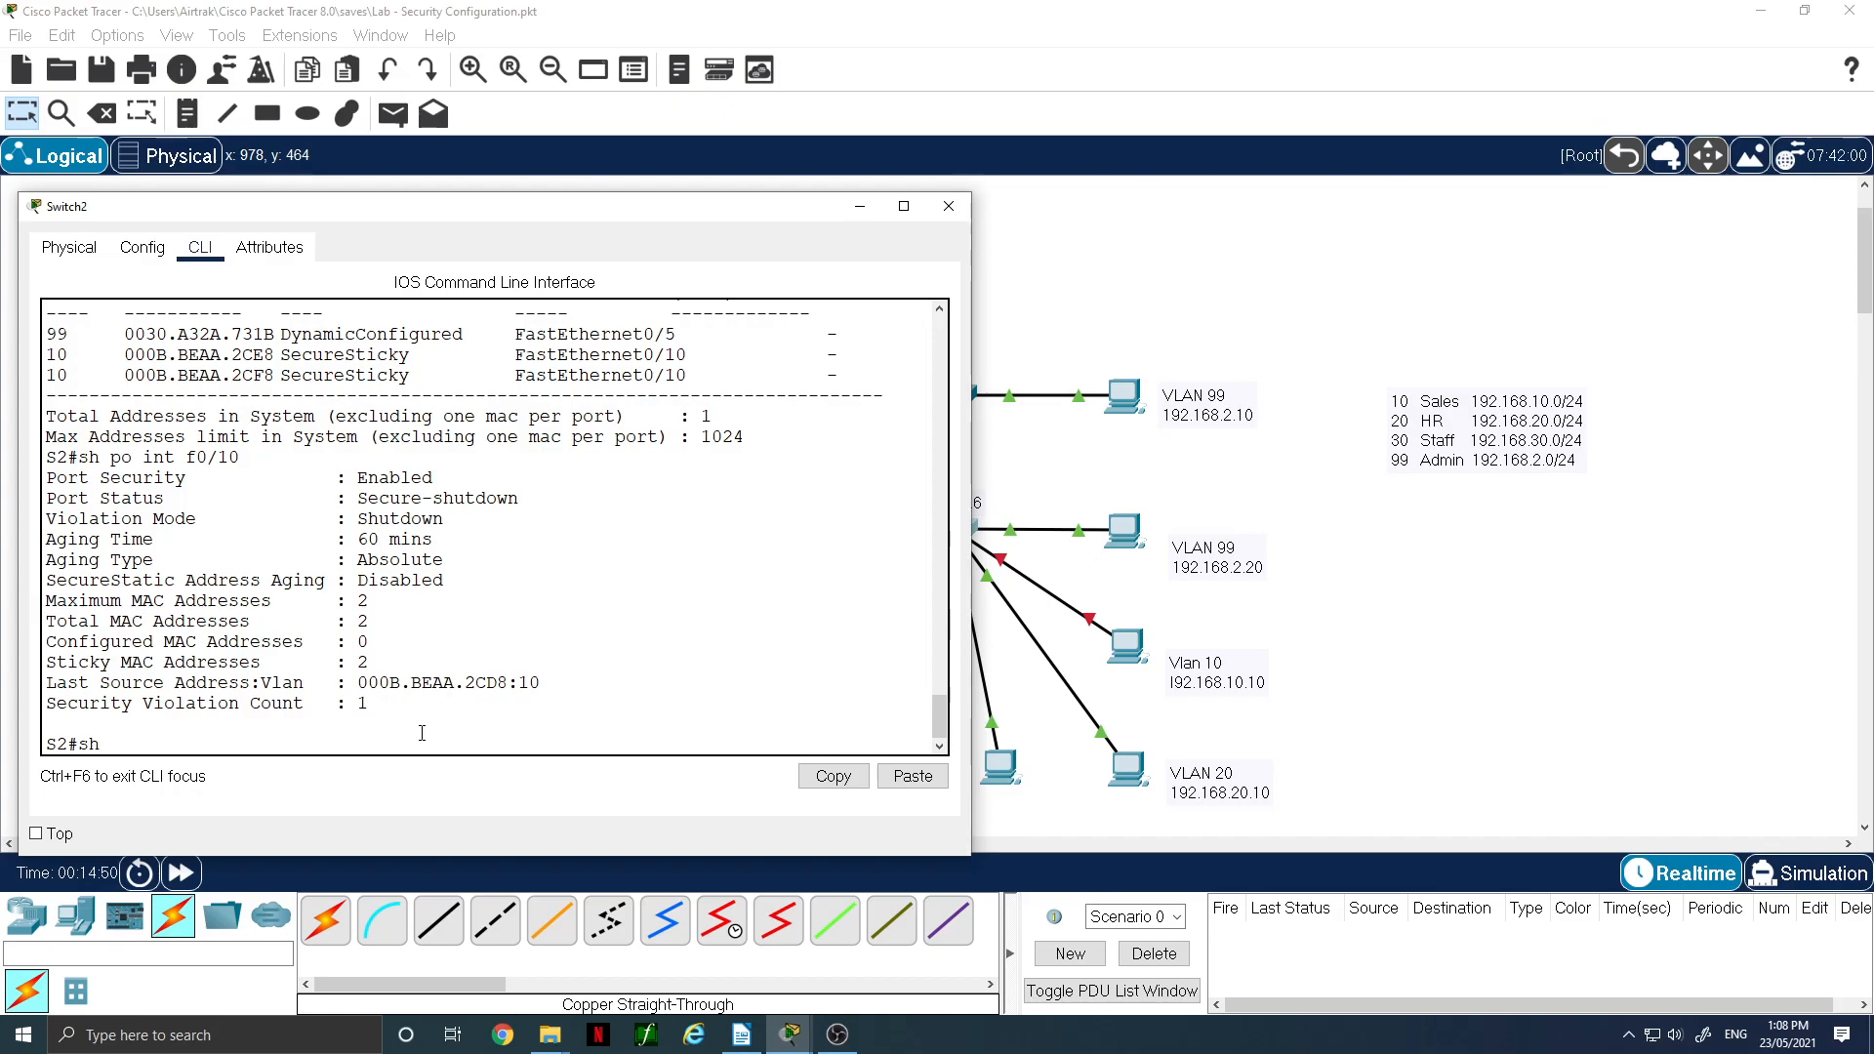
type(" int f0/10")
key("Return")
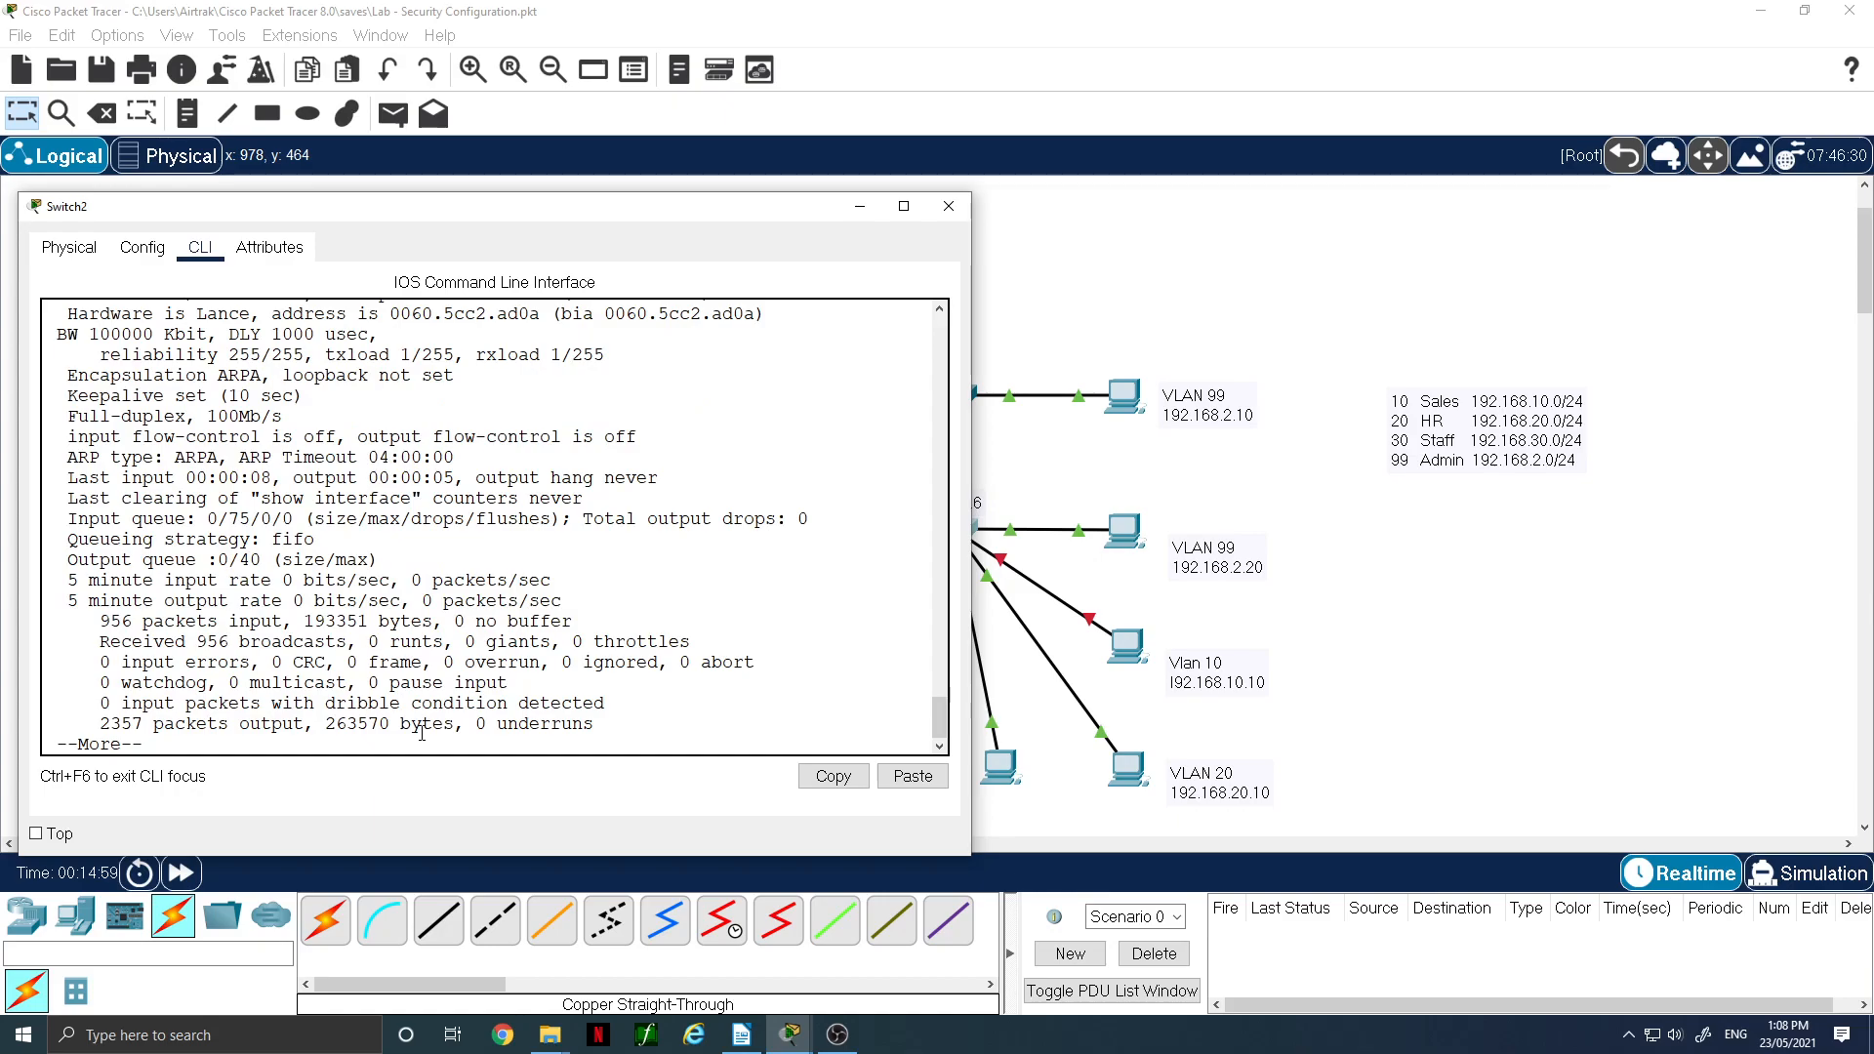
scroll(556, 670, "up", 1)
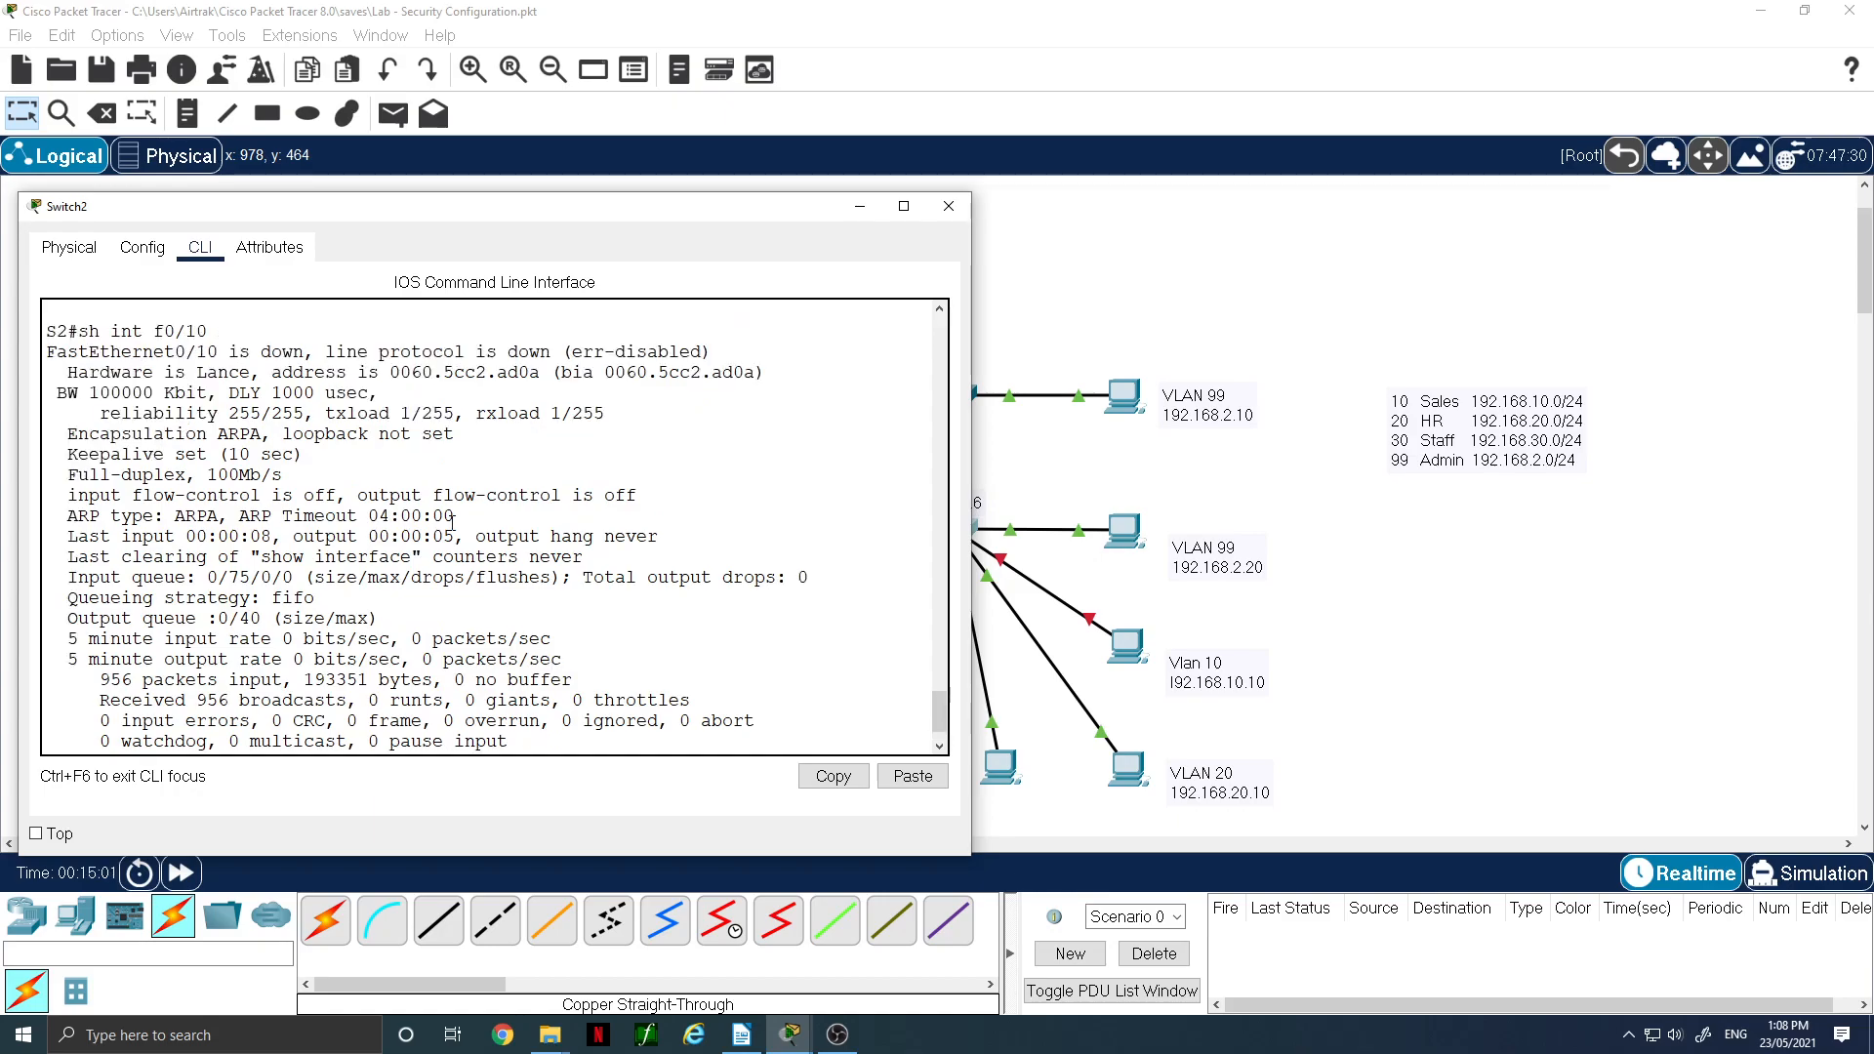
left_click_drag(267, 355, 705, 351)
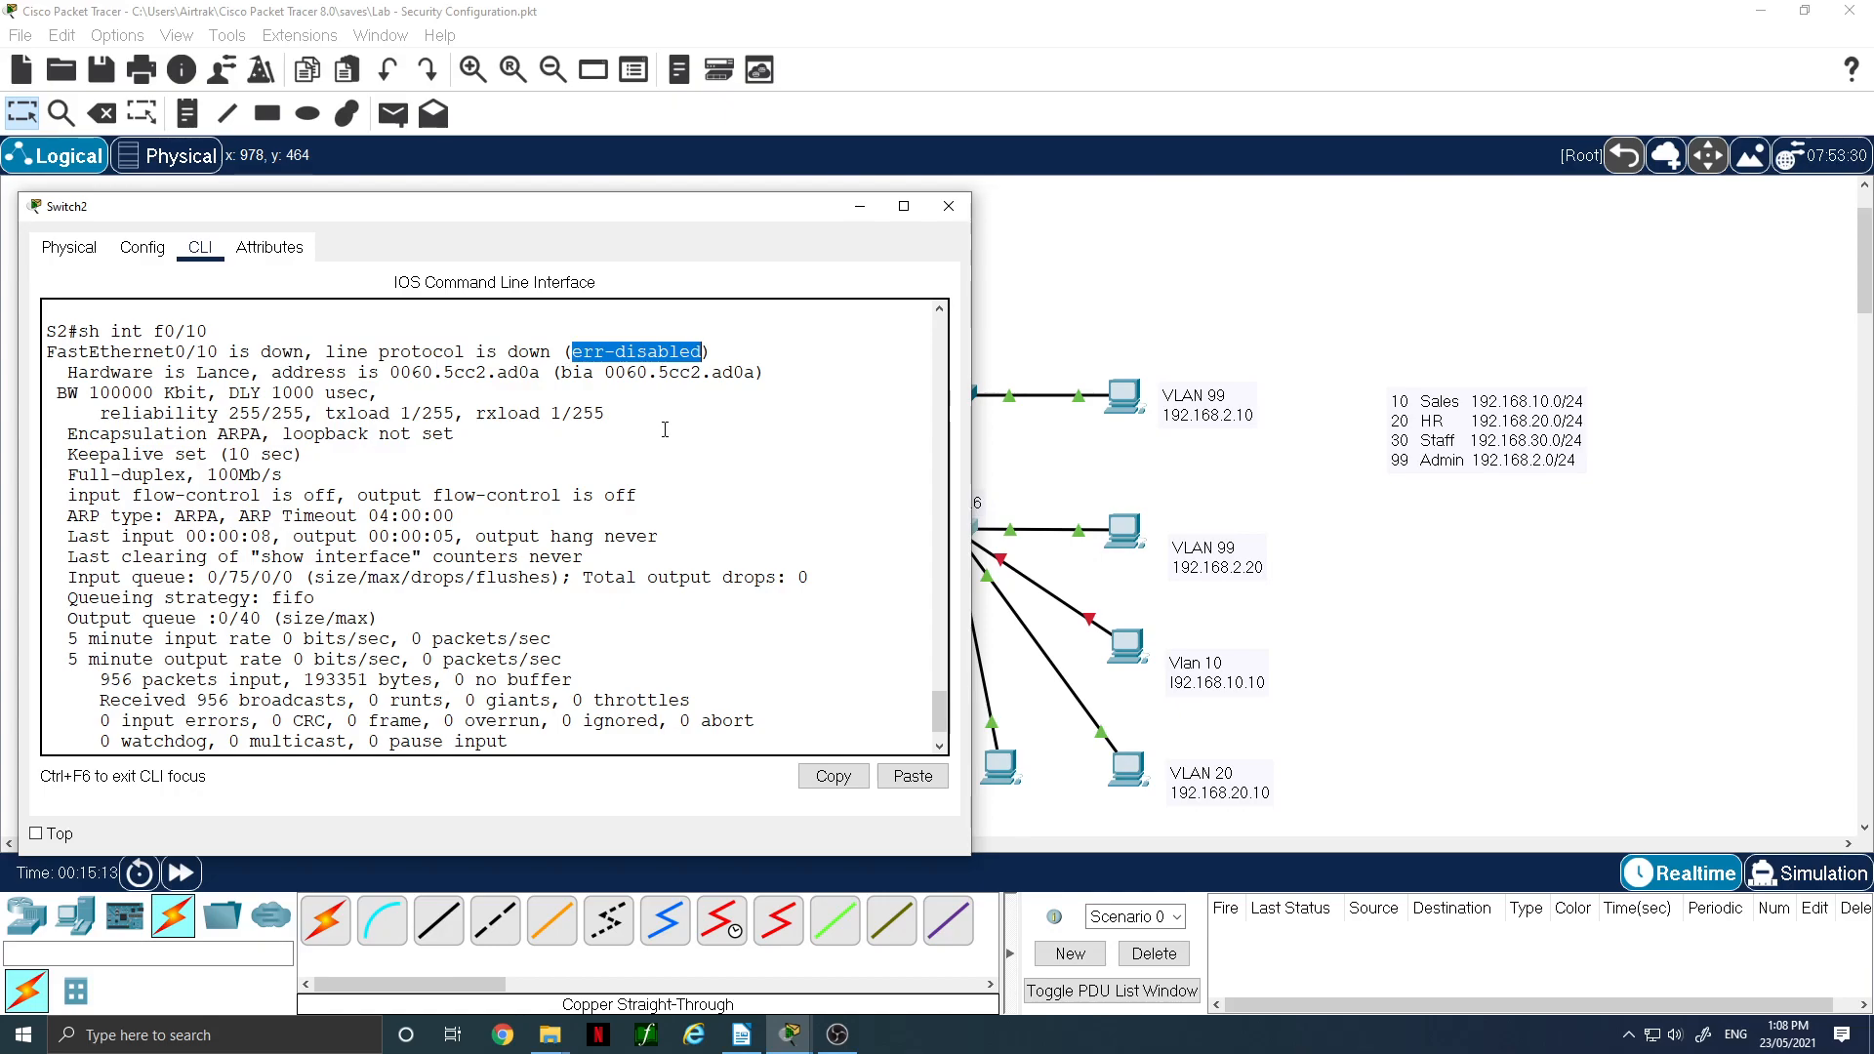
- Set the MAC address of the VLAN 10 PC's FastEthernet0 interface back to 000B.BEAA.2CE8
left_click(1130, 645)
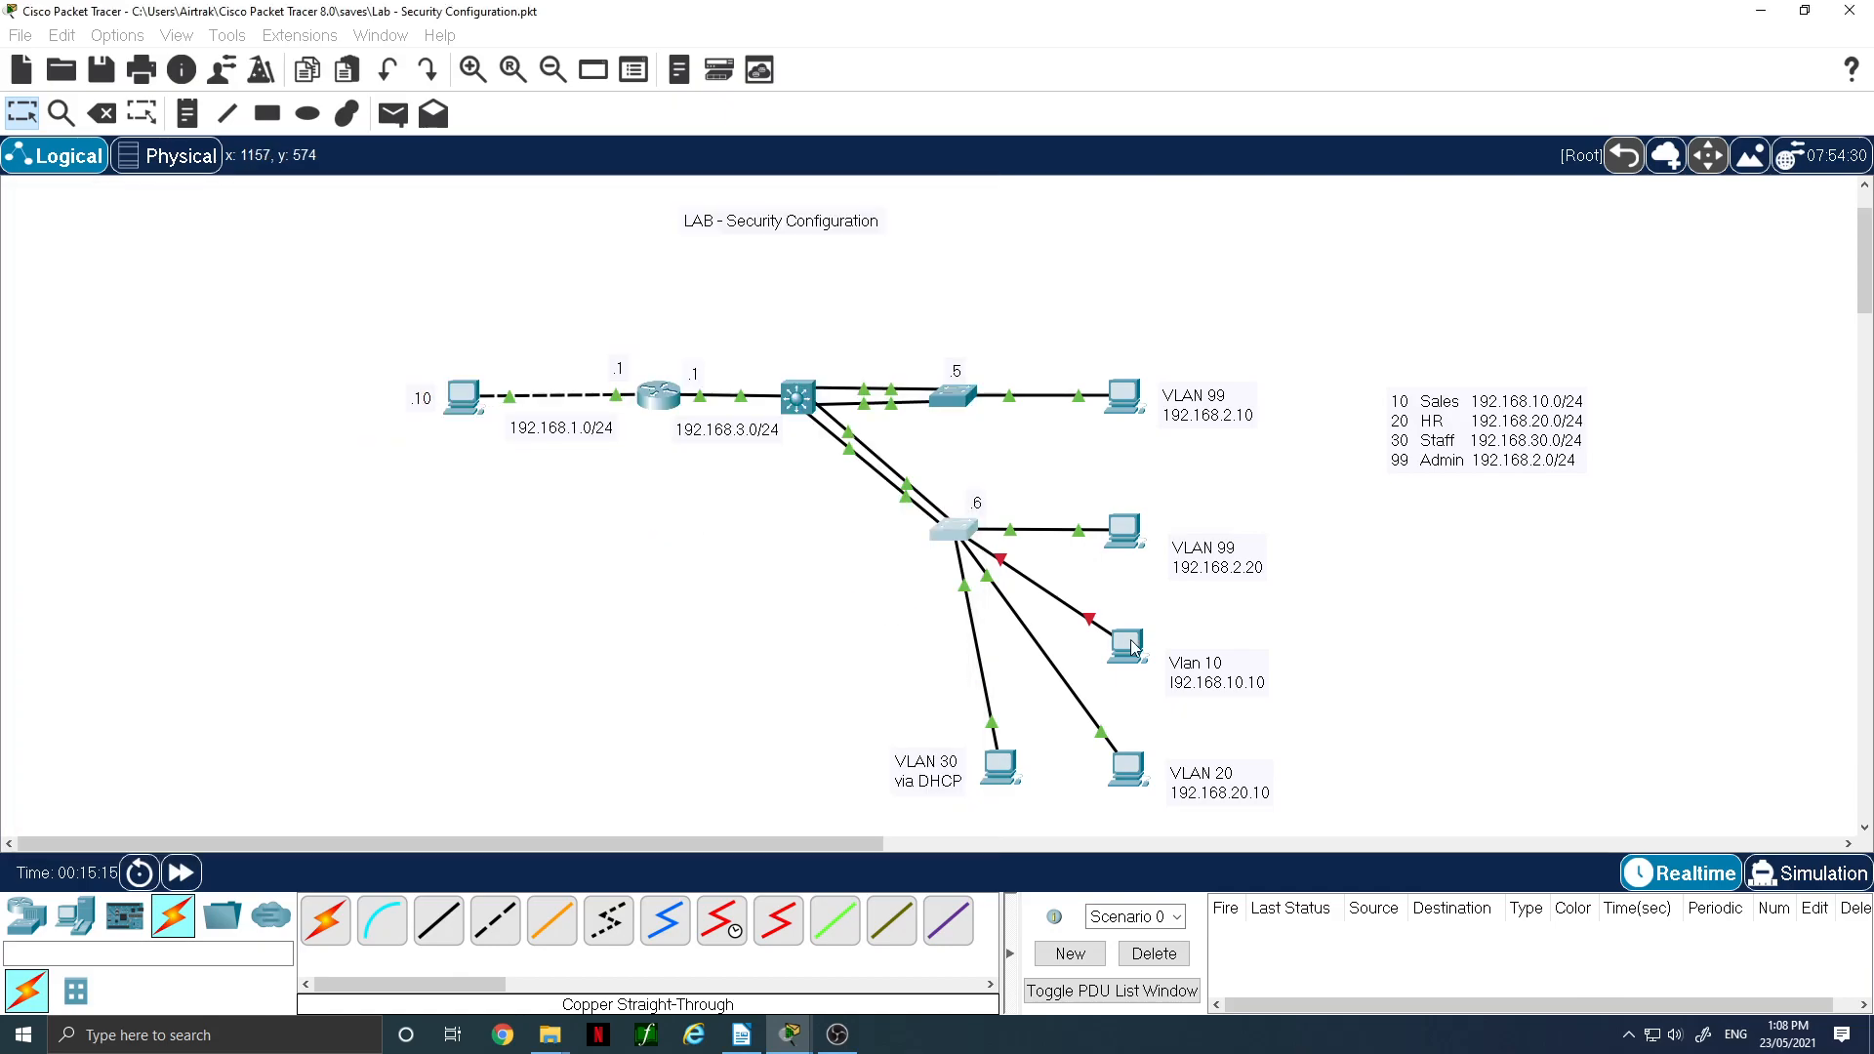
left_click(719, 217)
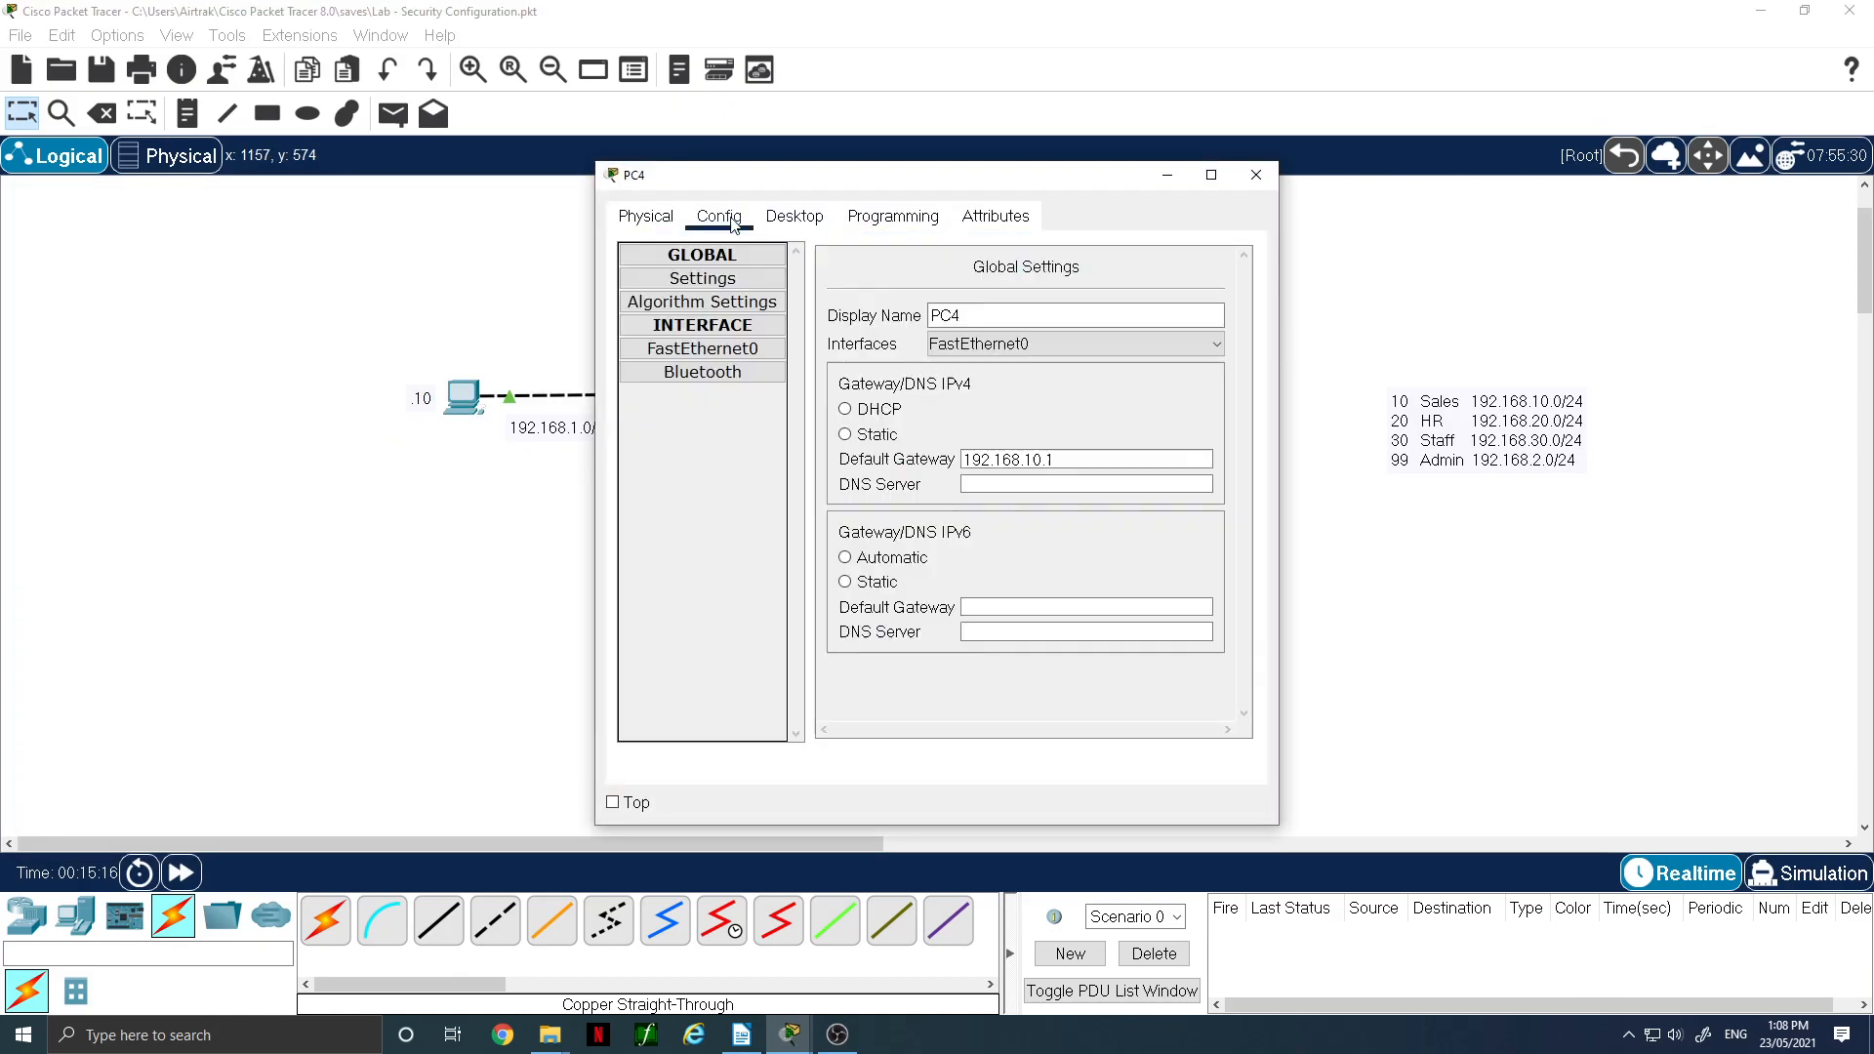
left_click(688, 348)
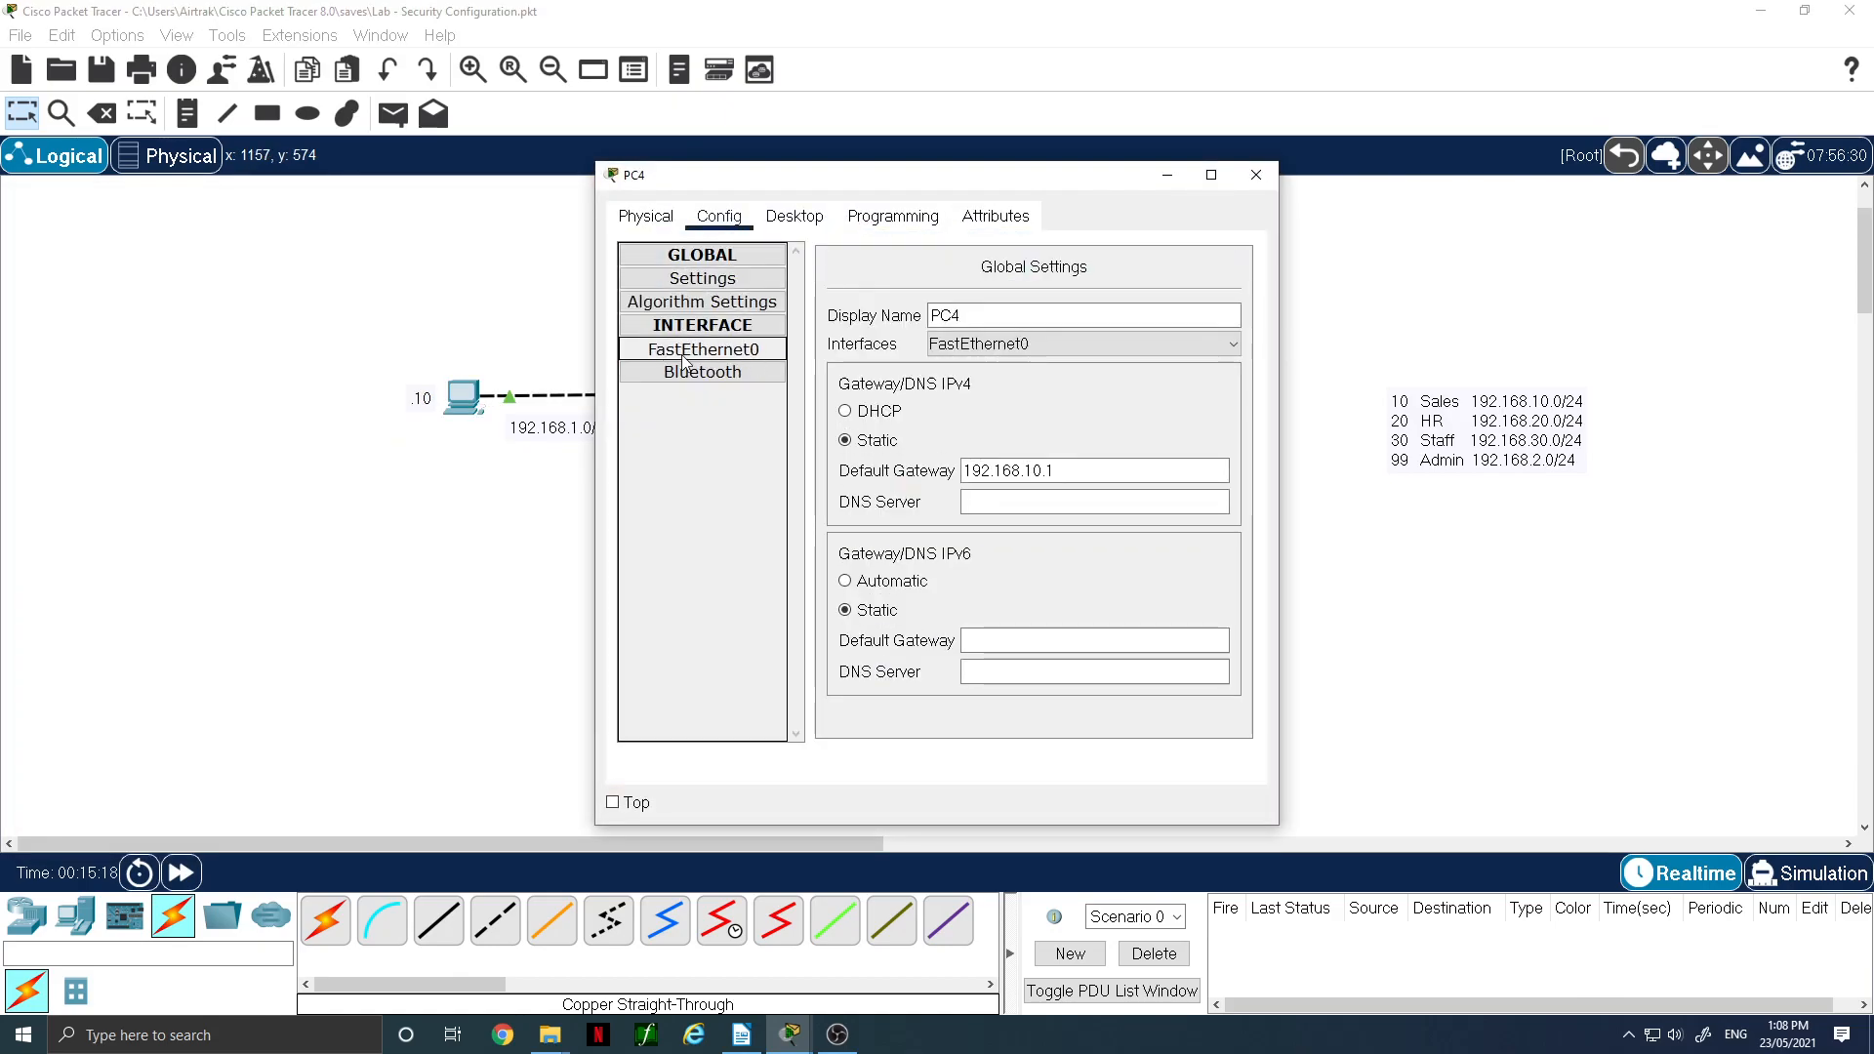
left_click(1151, 367)
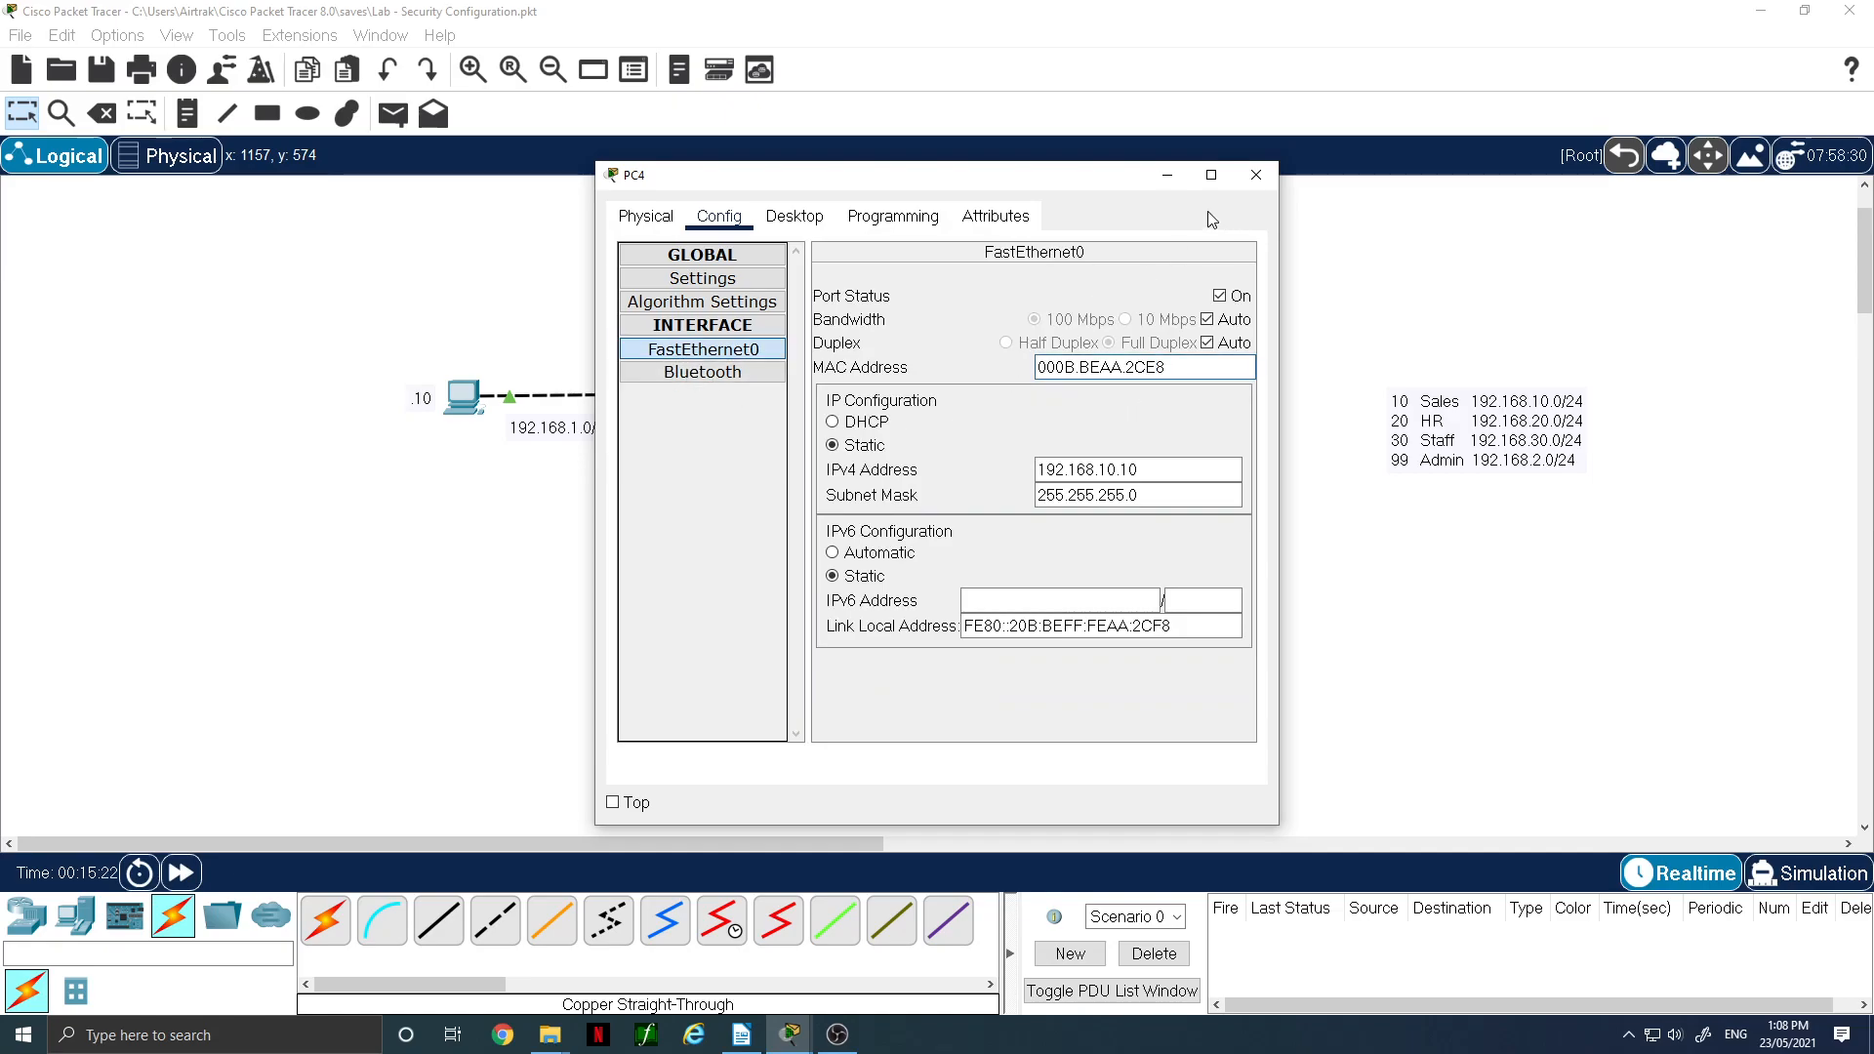
- Ping 192.168.10.1 from the VLAN 10 PC's command prompt with the original MAC address restored
left_click(794, 216)
left_click(1050, 344)
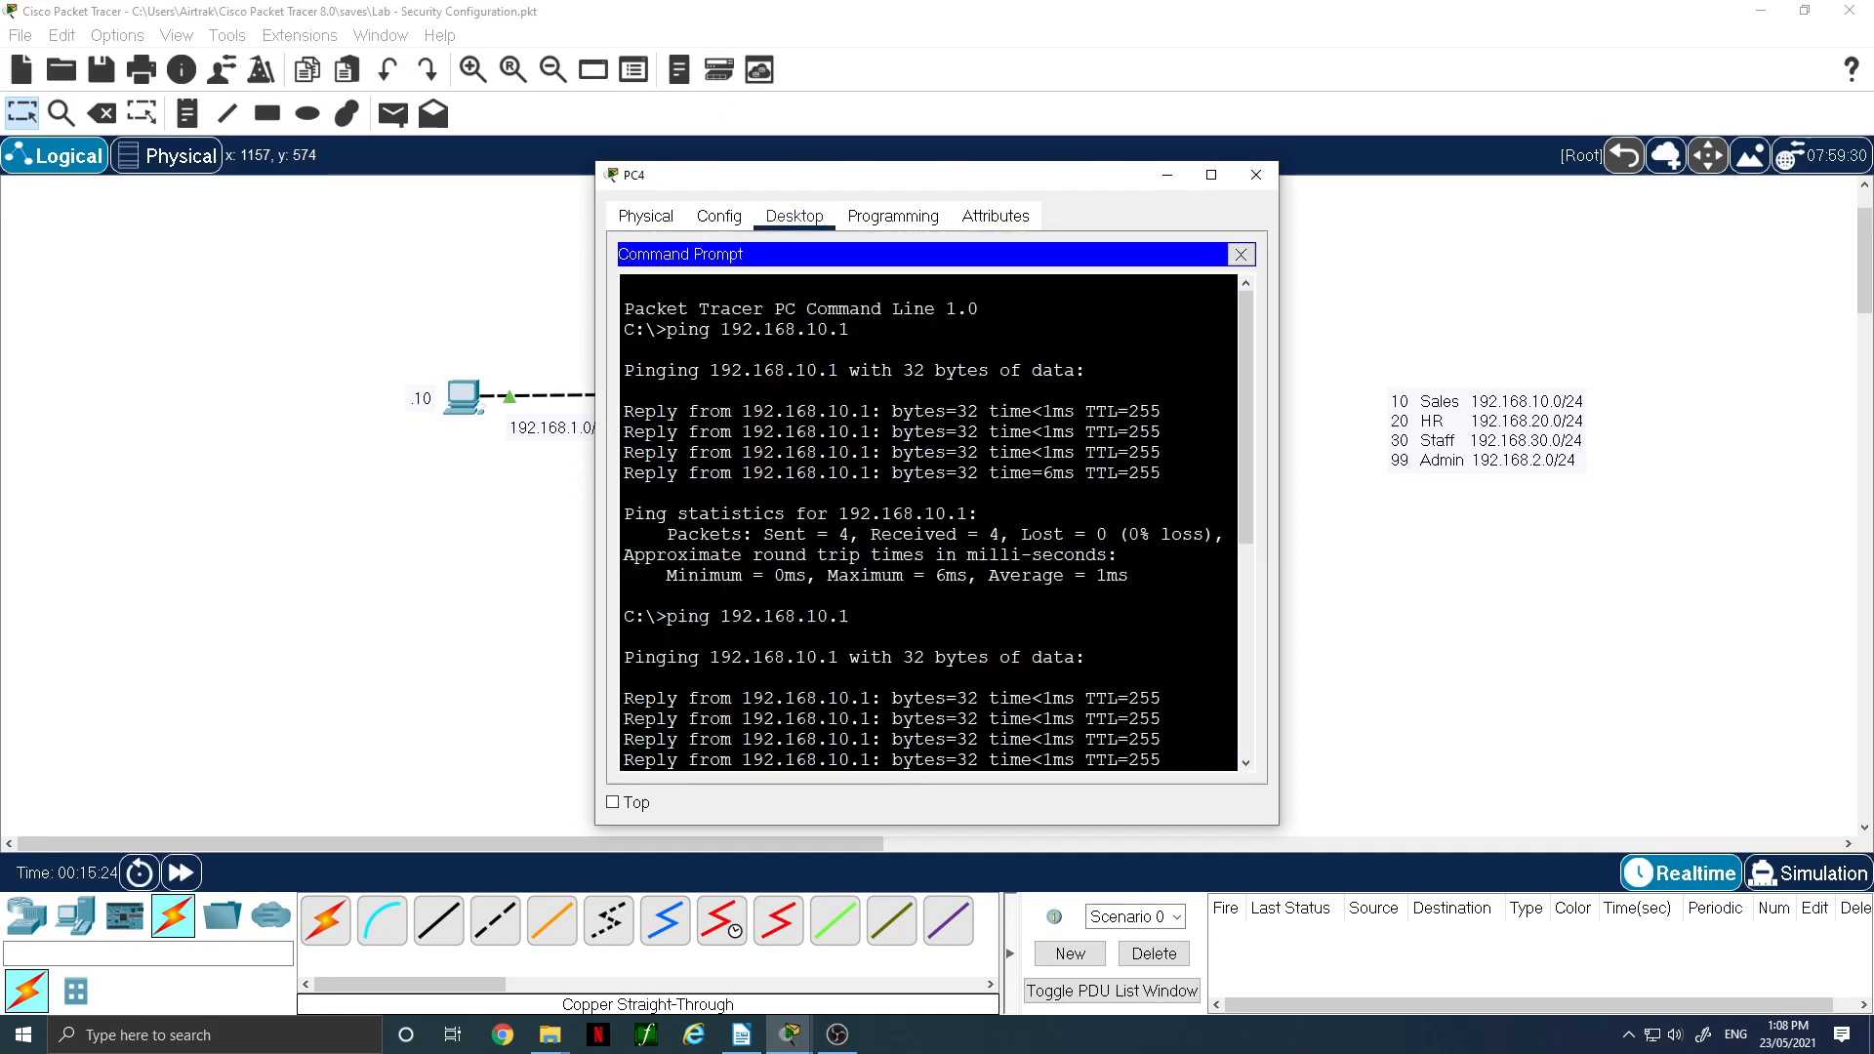
key("Up")
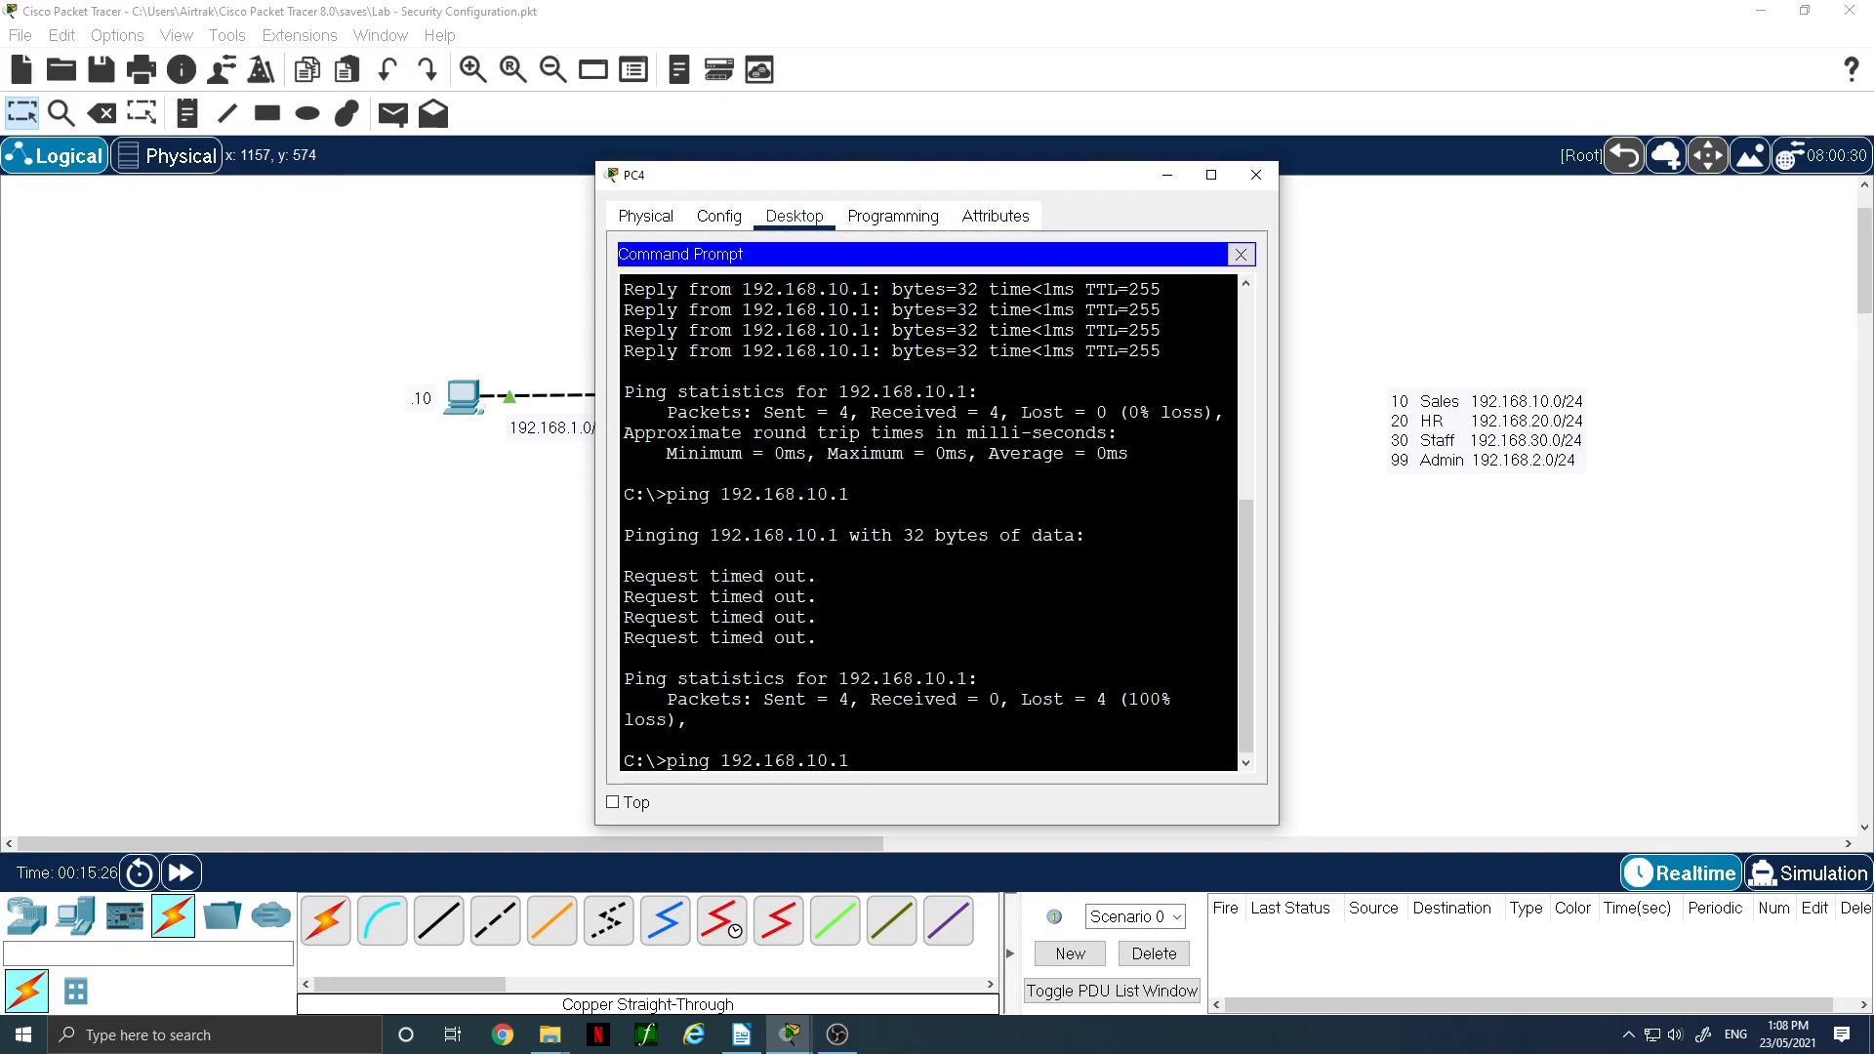
key("Return")
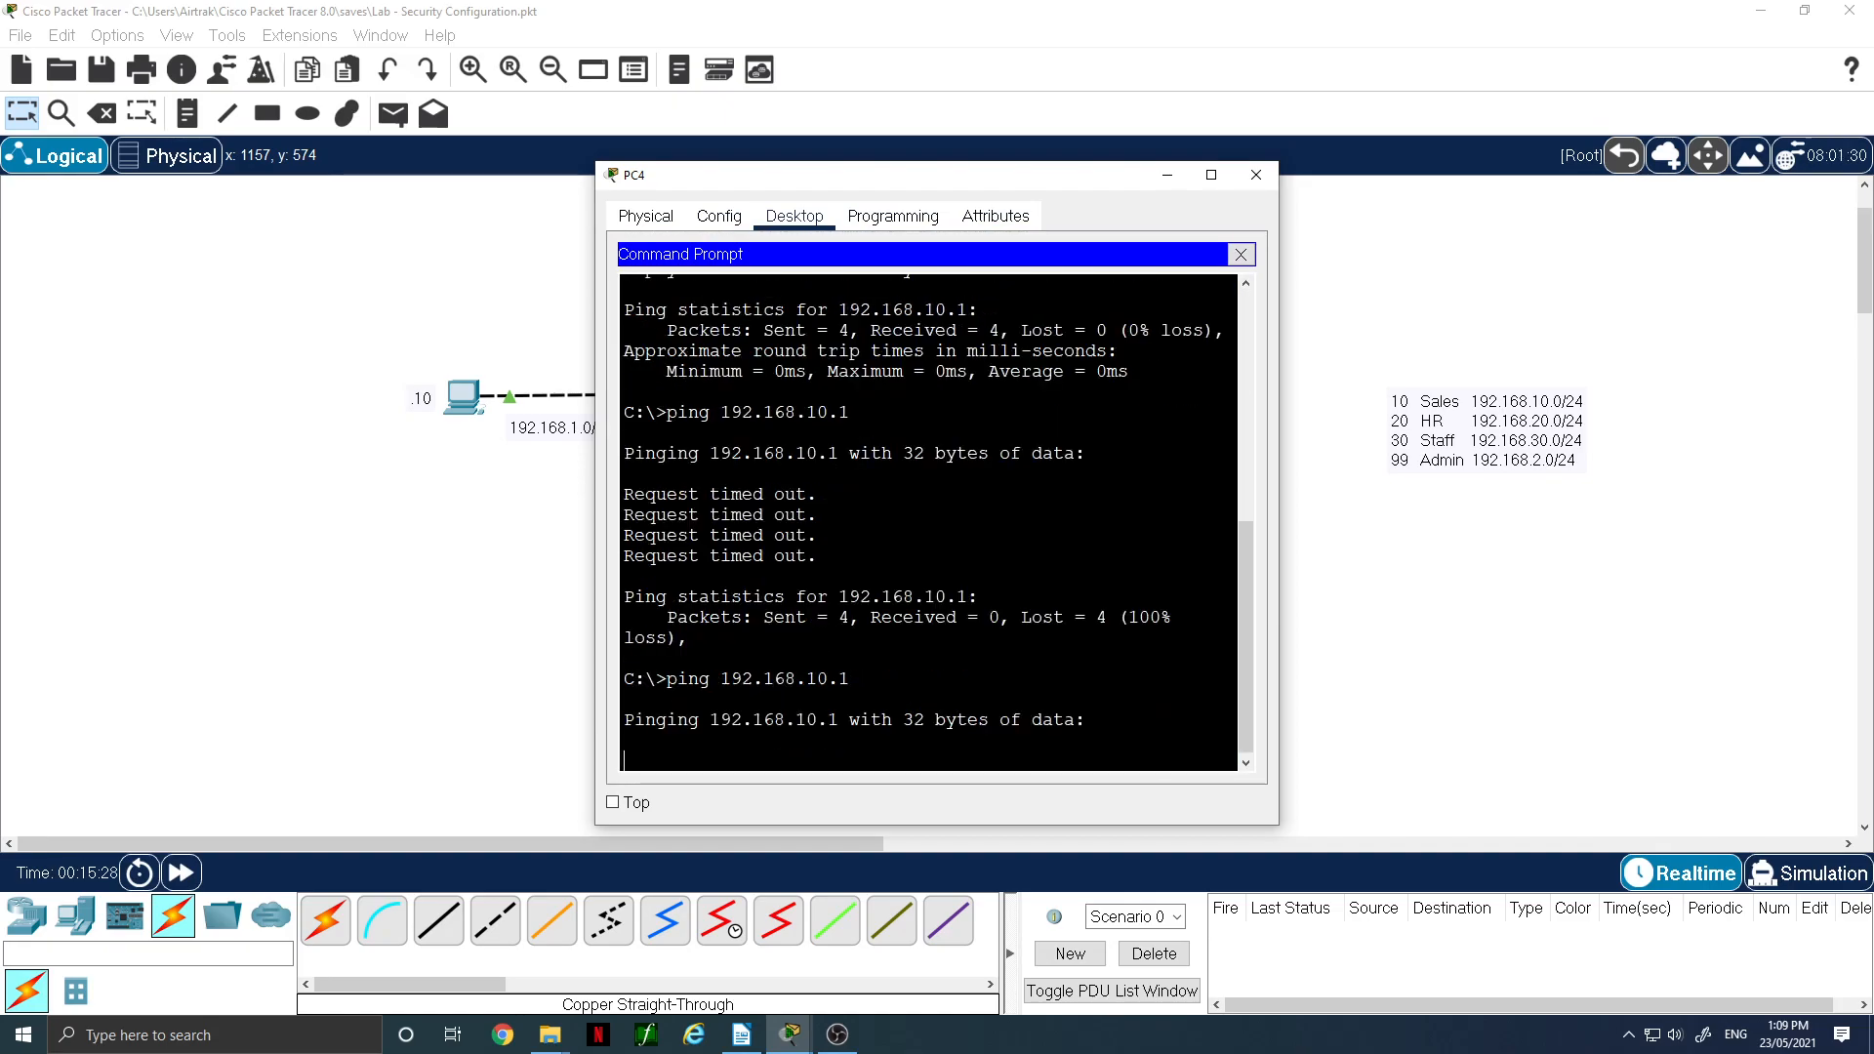
left_click(471, 560)
- In S2's CLI, leave the interface listing, enter configuration mode for interface f0/10, and issue no shut
left_click(953, 530)
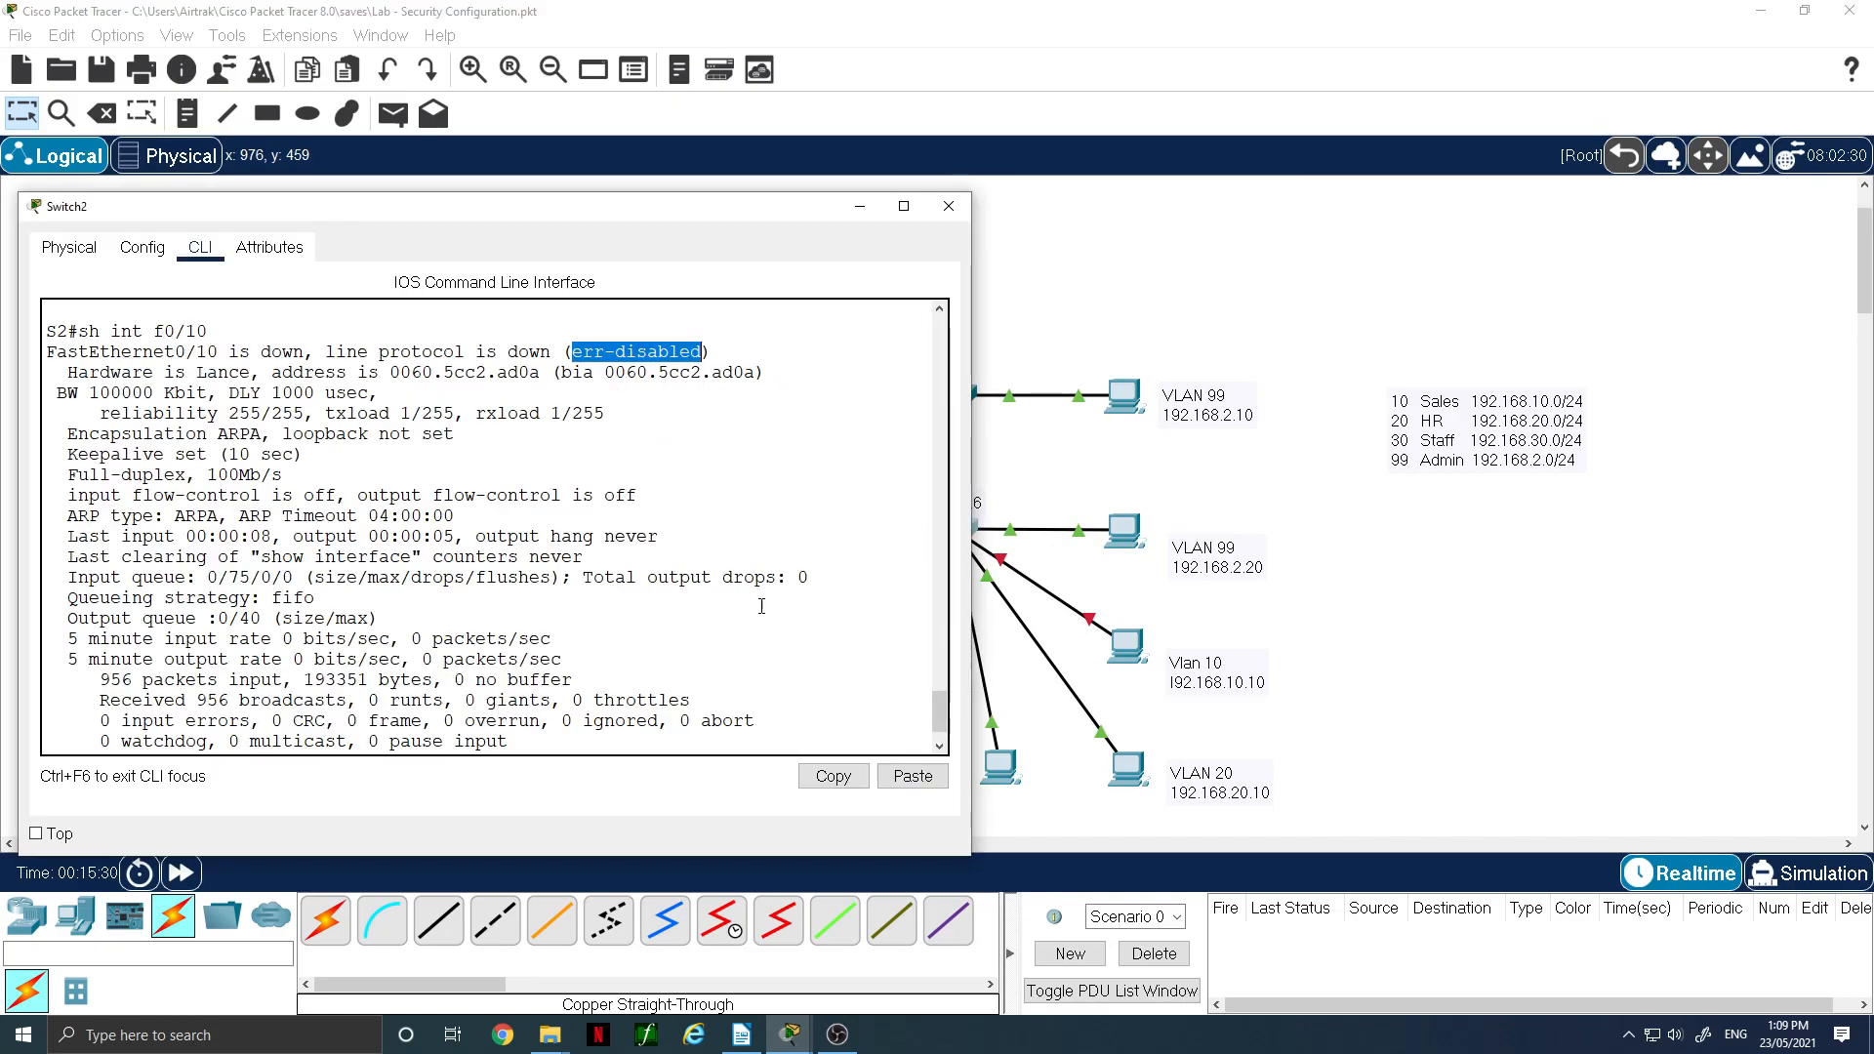
left_click(453, 589)
scroll(453, 590, "down", 2)
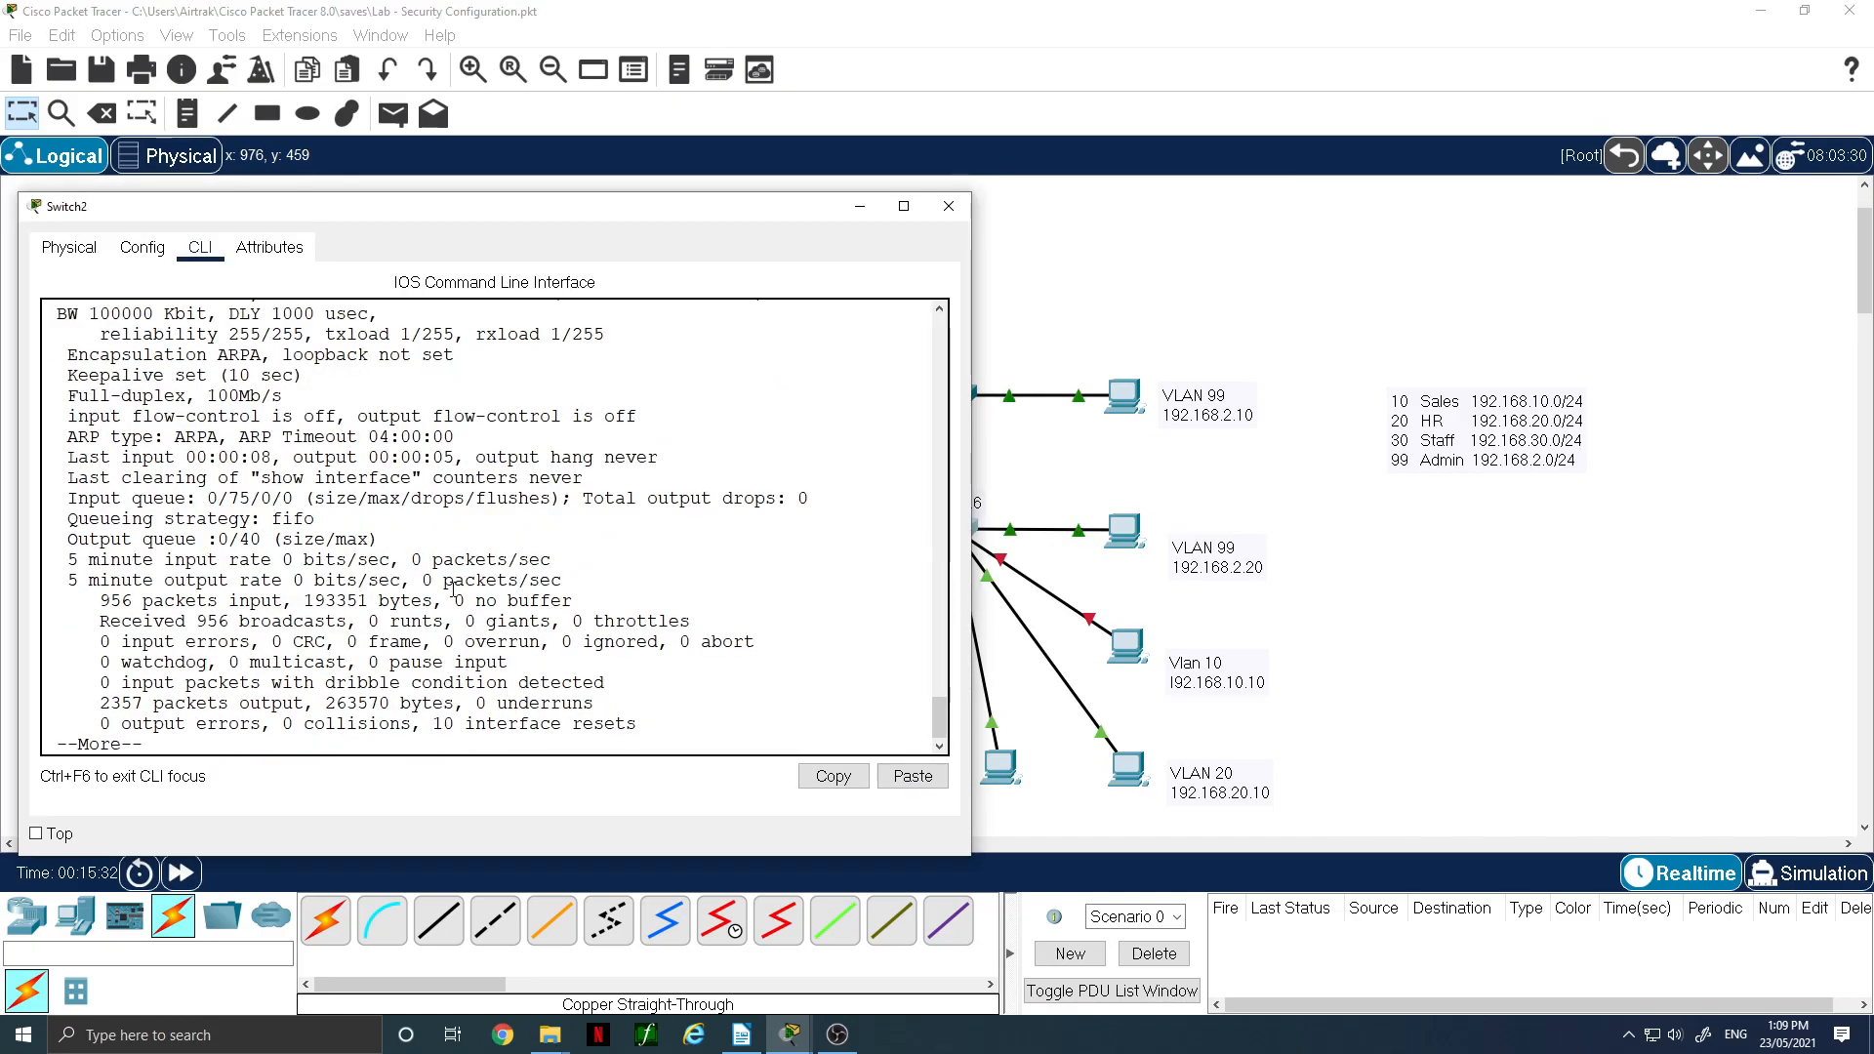
key("Return")
type("con")
type("f t")
key("Return")
type("in")
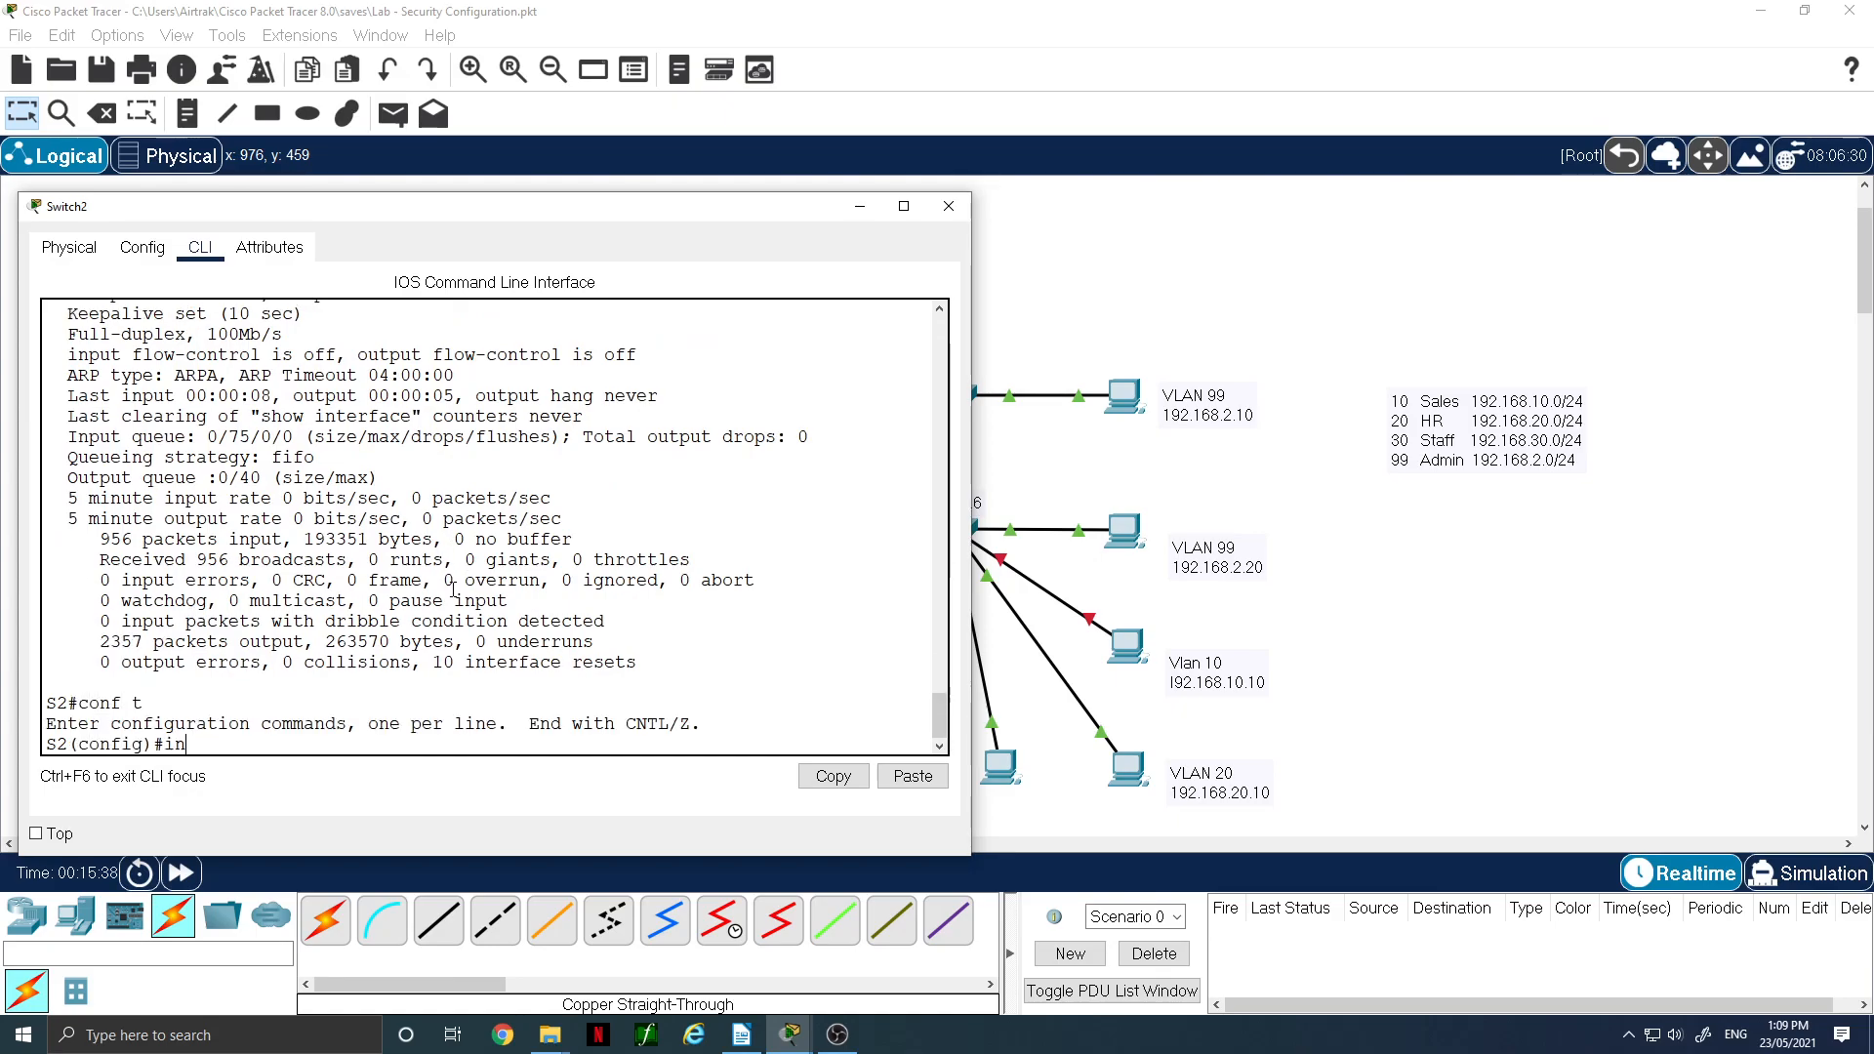
type("t f0/10")
key("Return")
type("no shut")
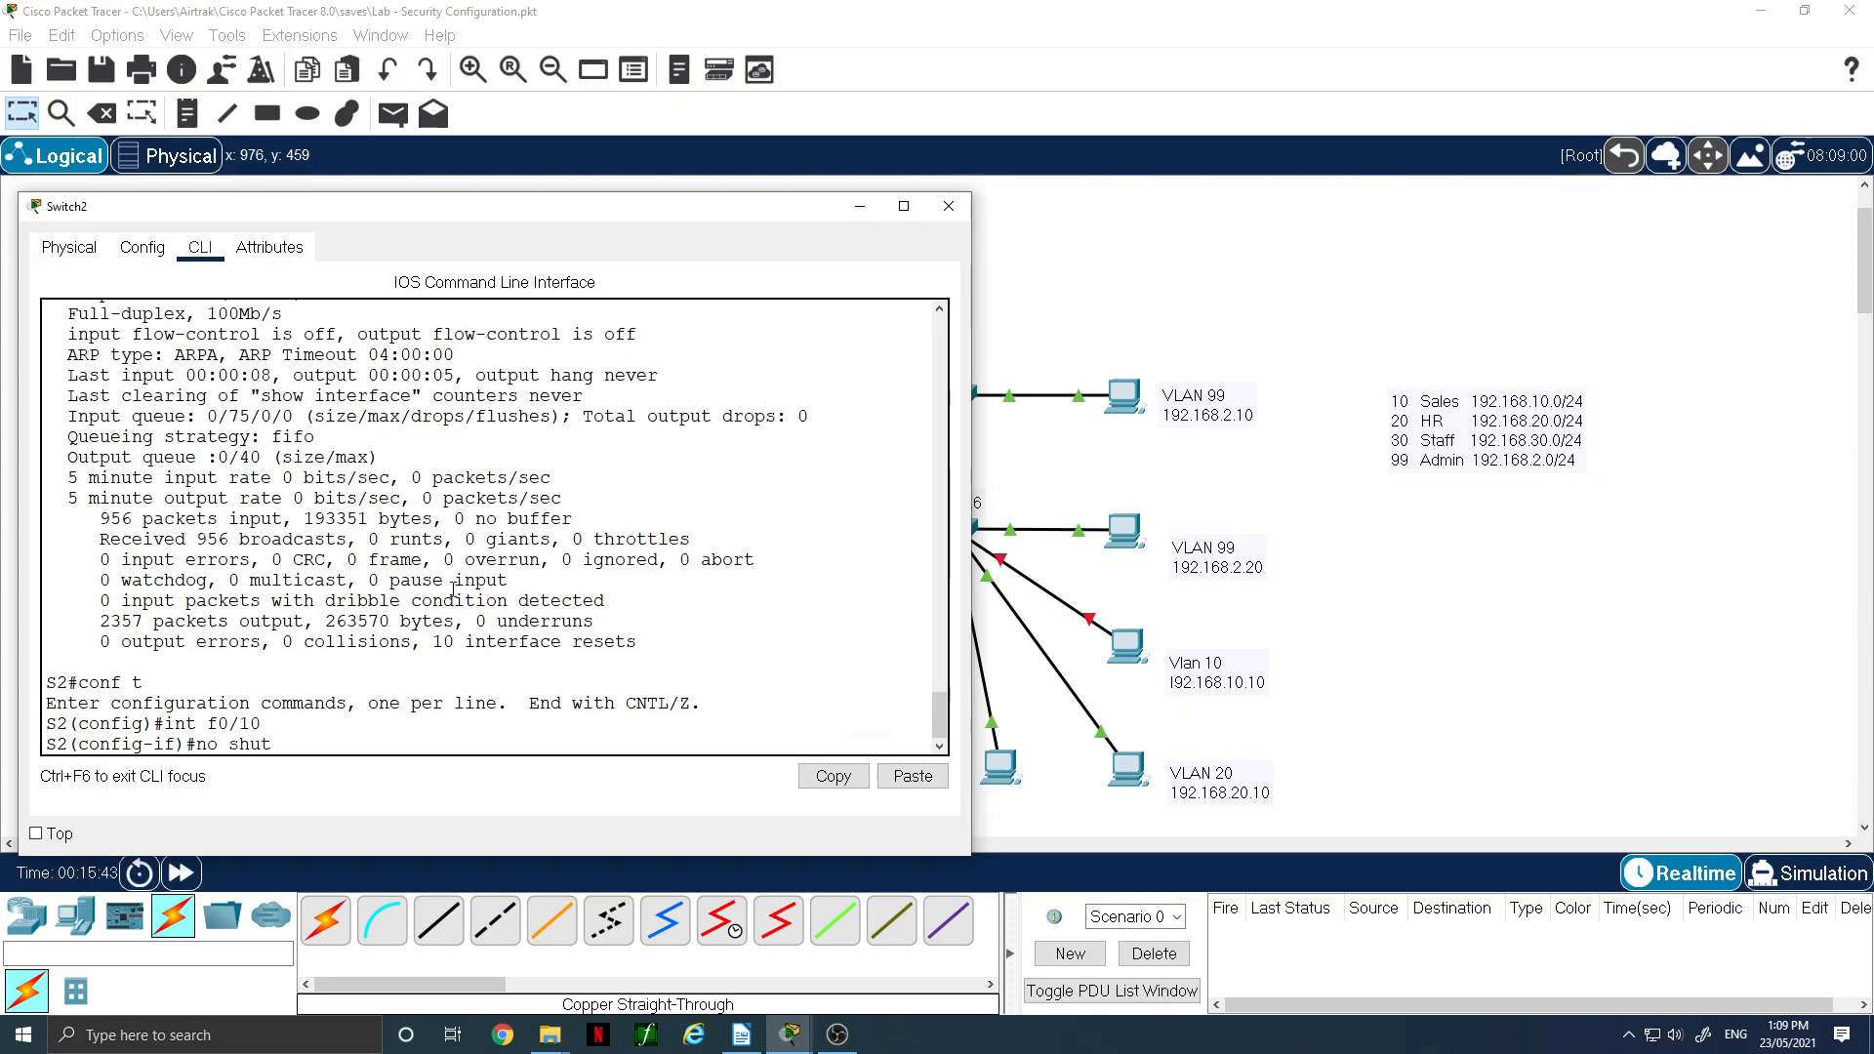
key("Return")
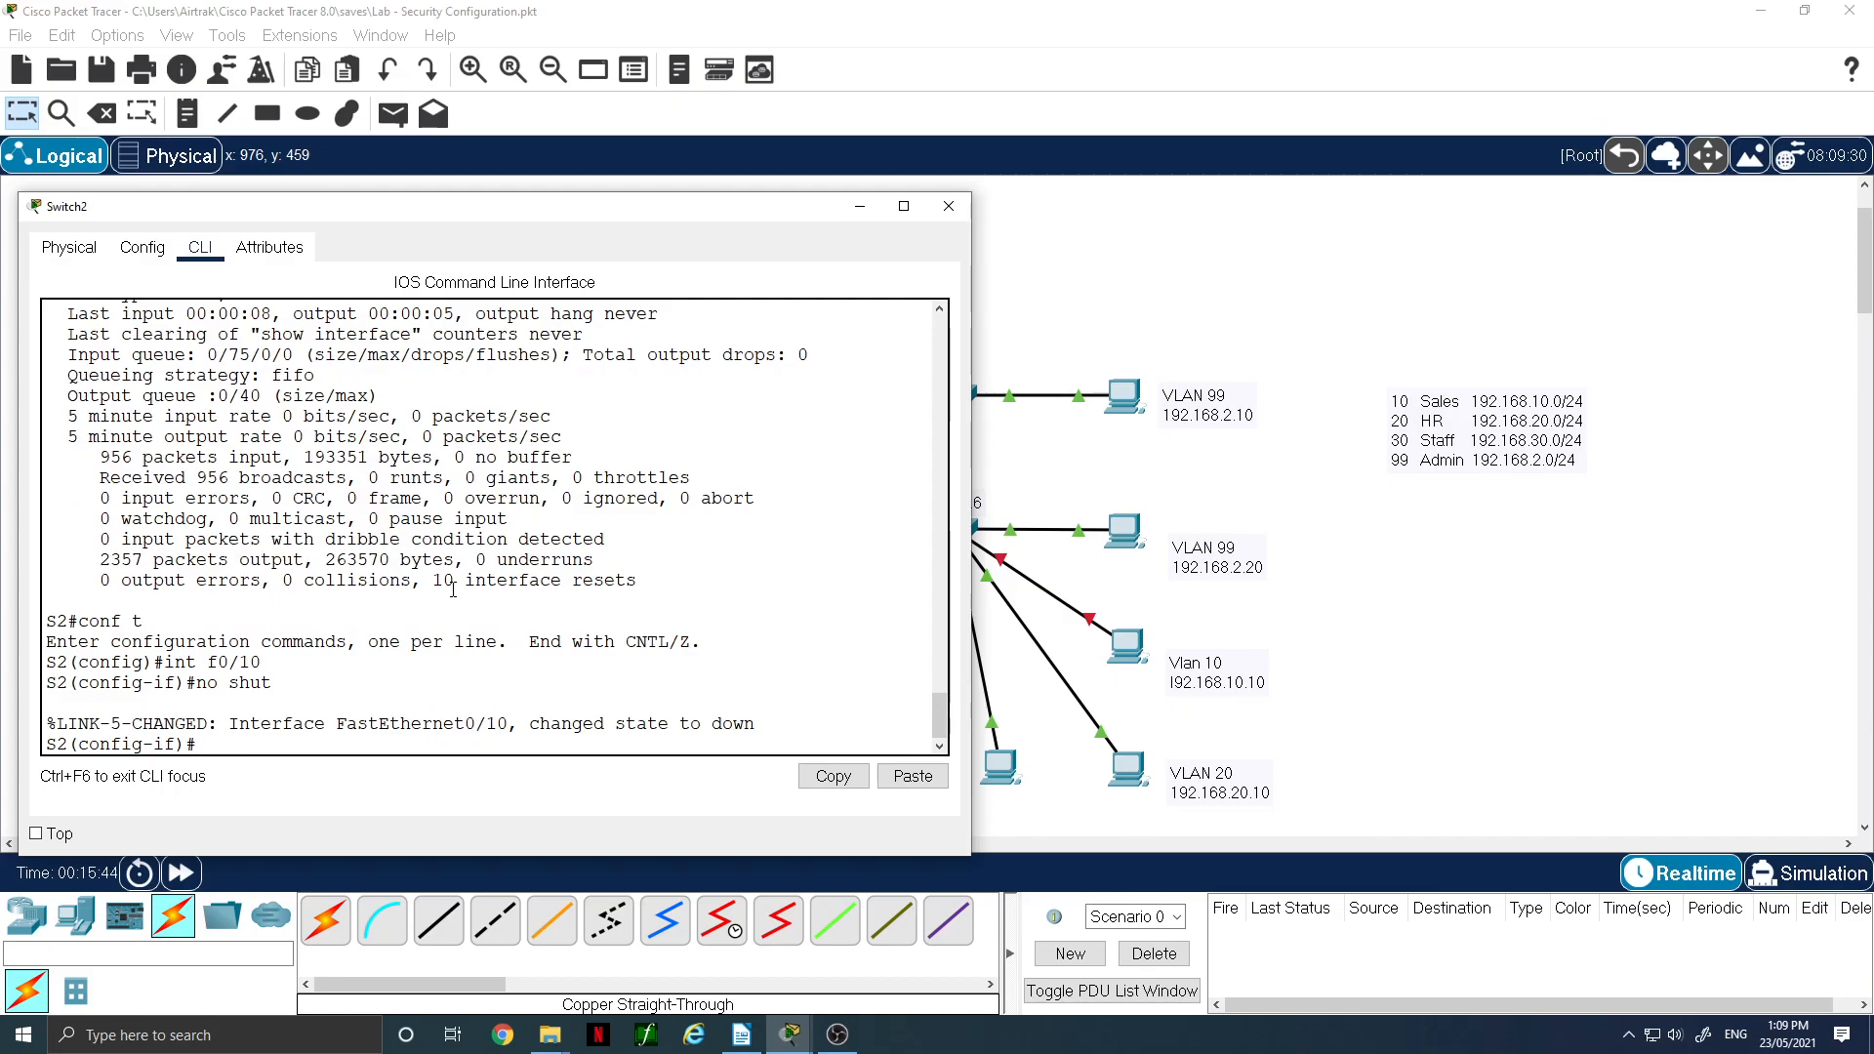
- Issue no shut on interface f0/10 once more, and administratively shut the interface down
type("no shut")
key("Return")
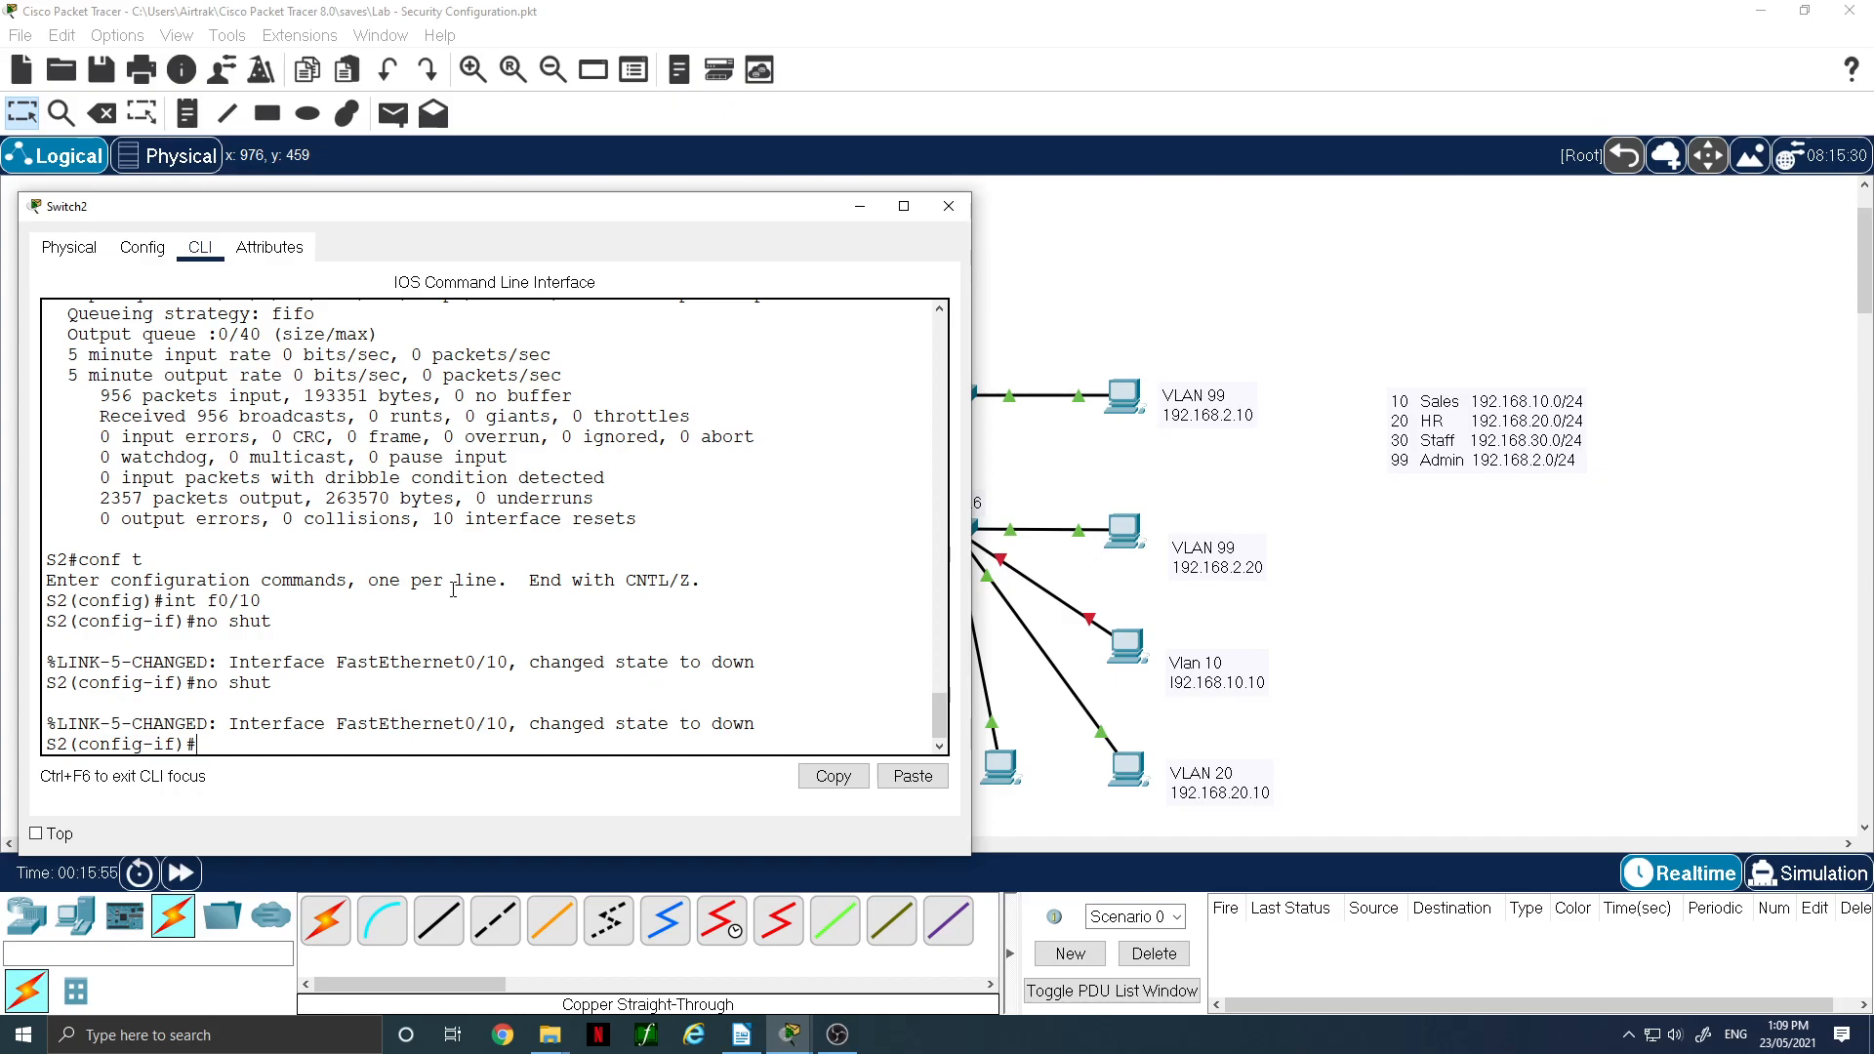
type("shut")
key("Return")
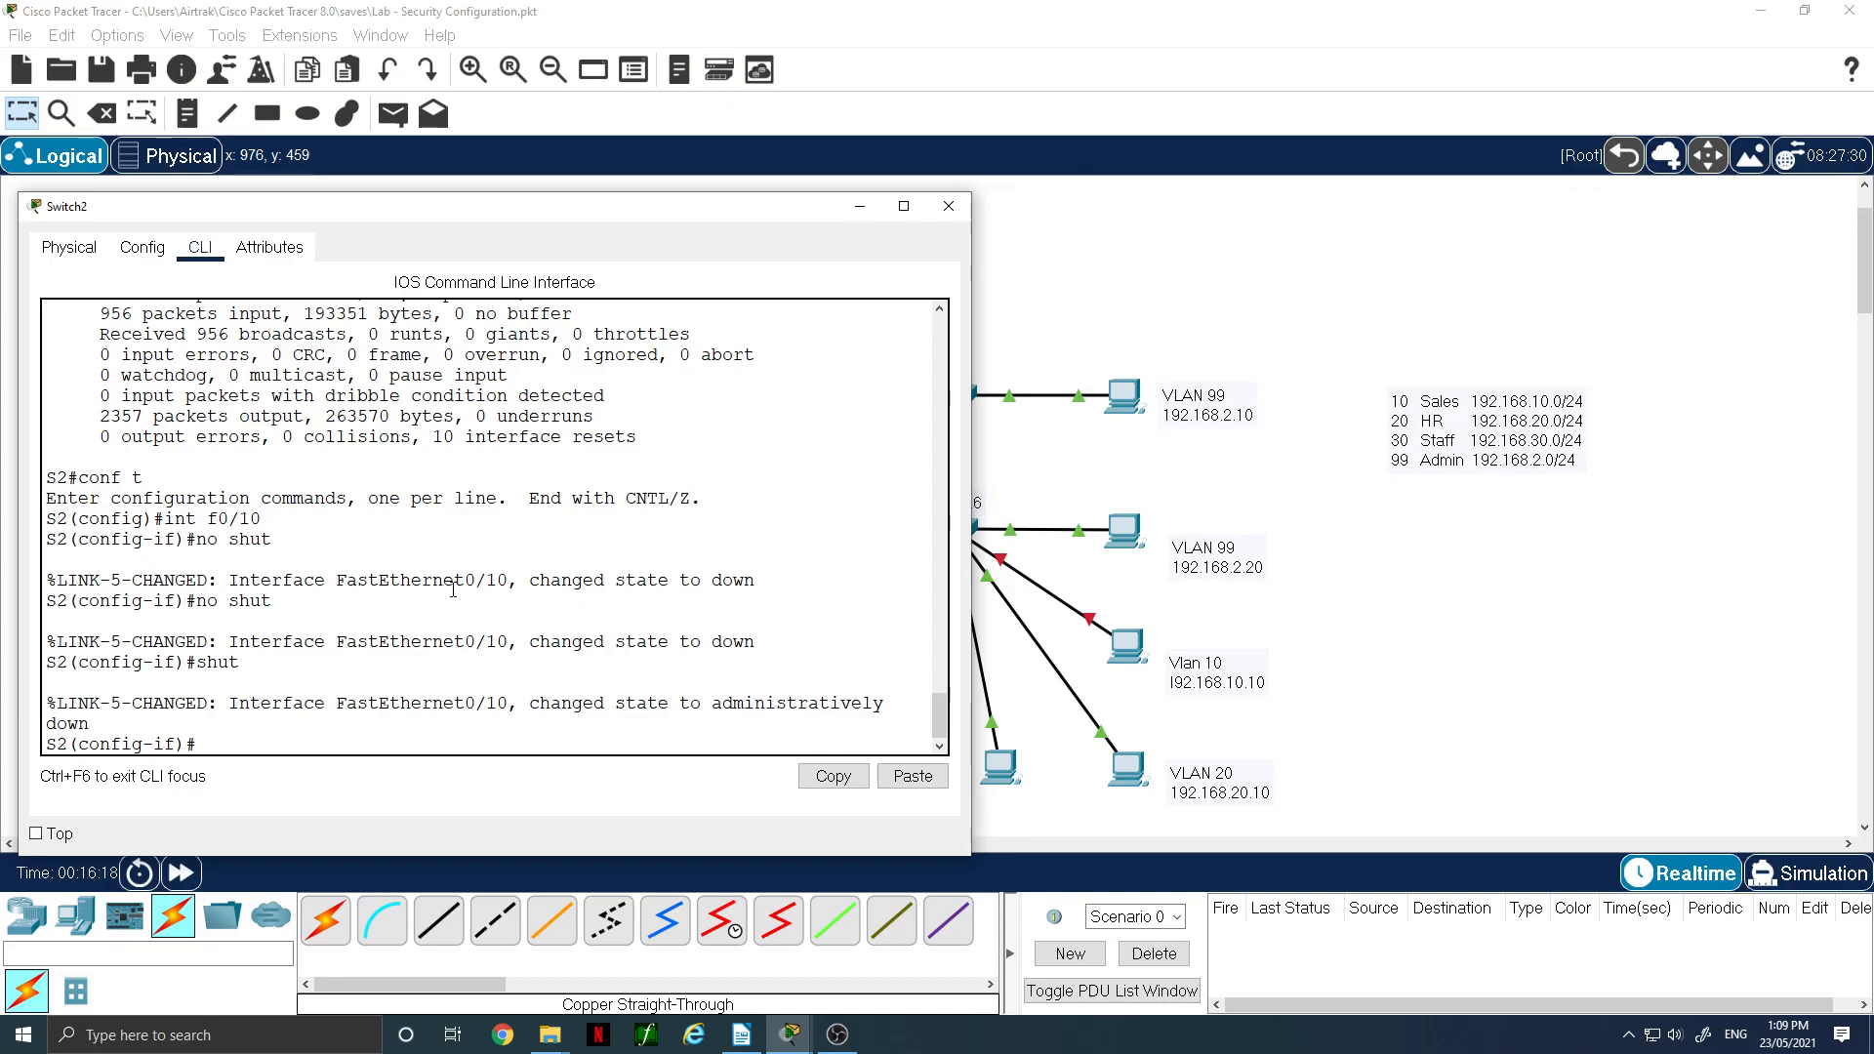
- Remove the sticky port-security MAC address 000B.BEAA.2CE8 from f0/10, reusing the matching line copied from the earlier configuration output
scroll(452, 590, "up", 10)
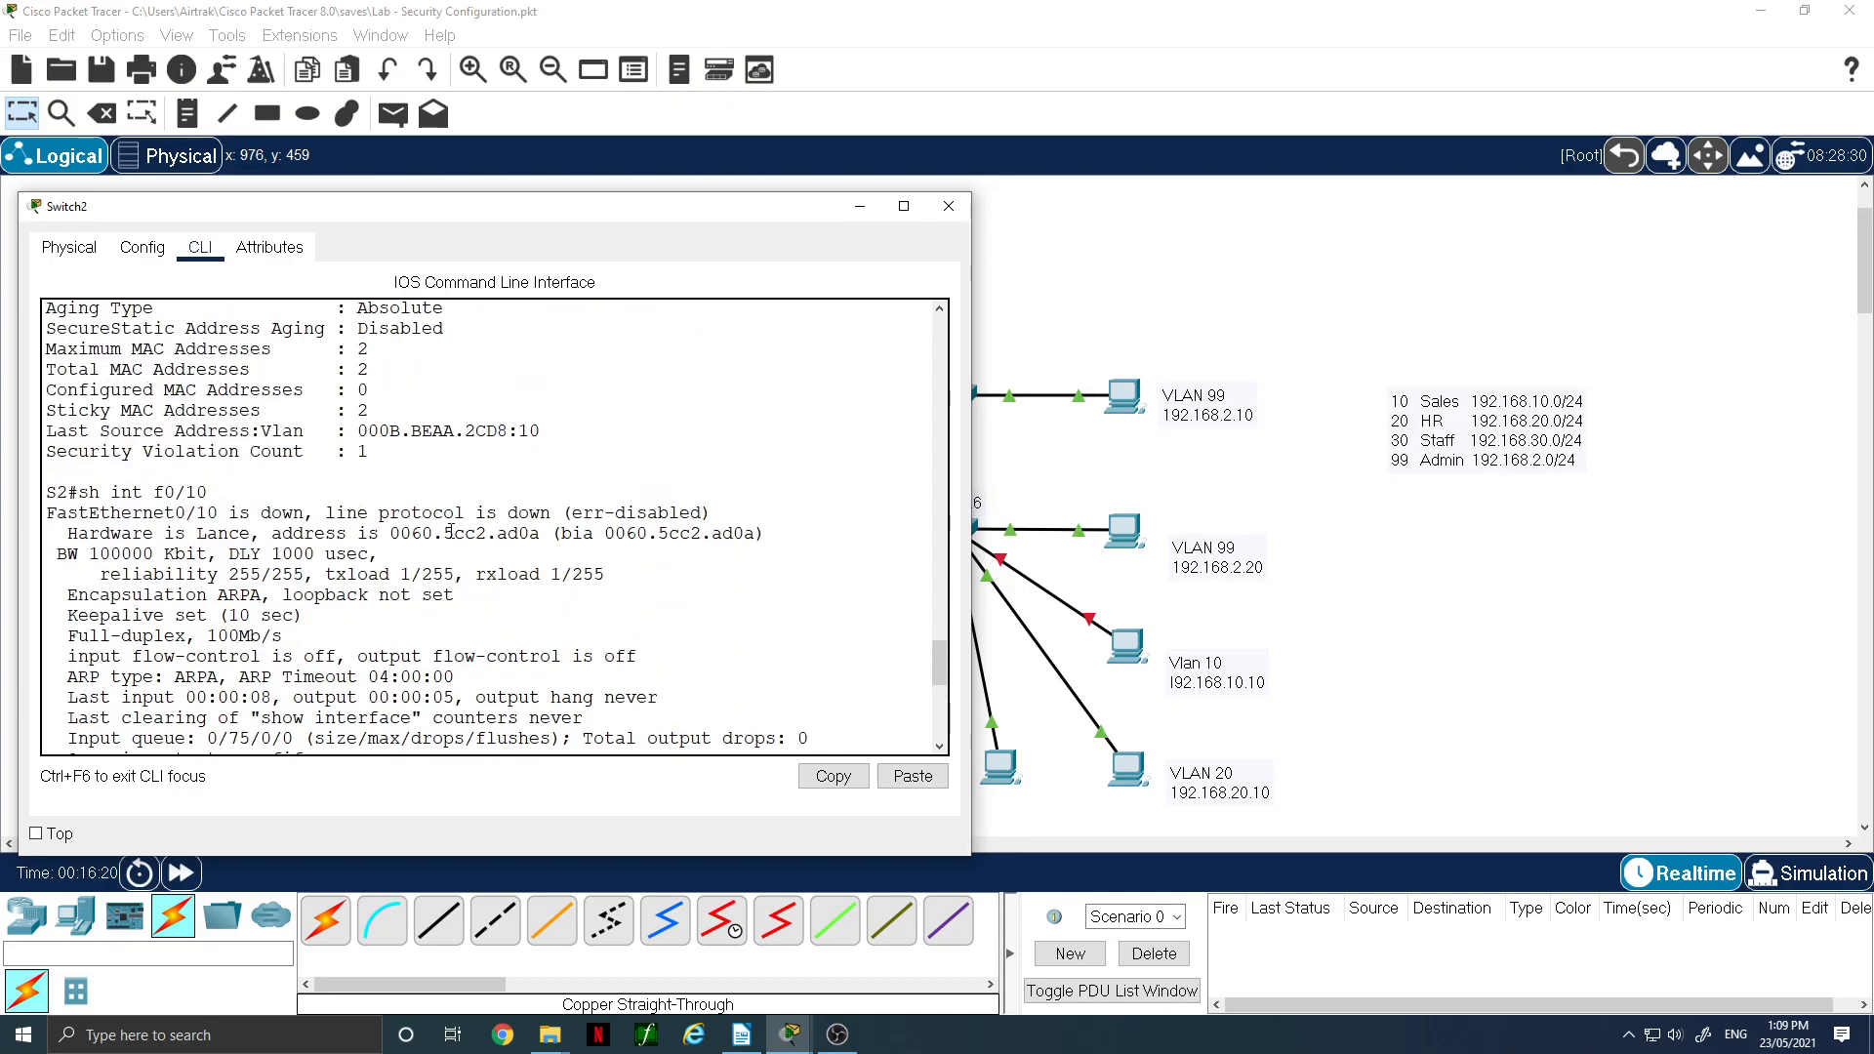
scroll(451, 531, "up", 4)
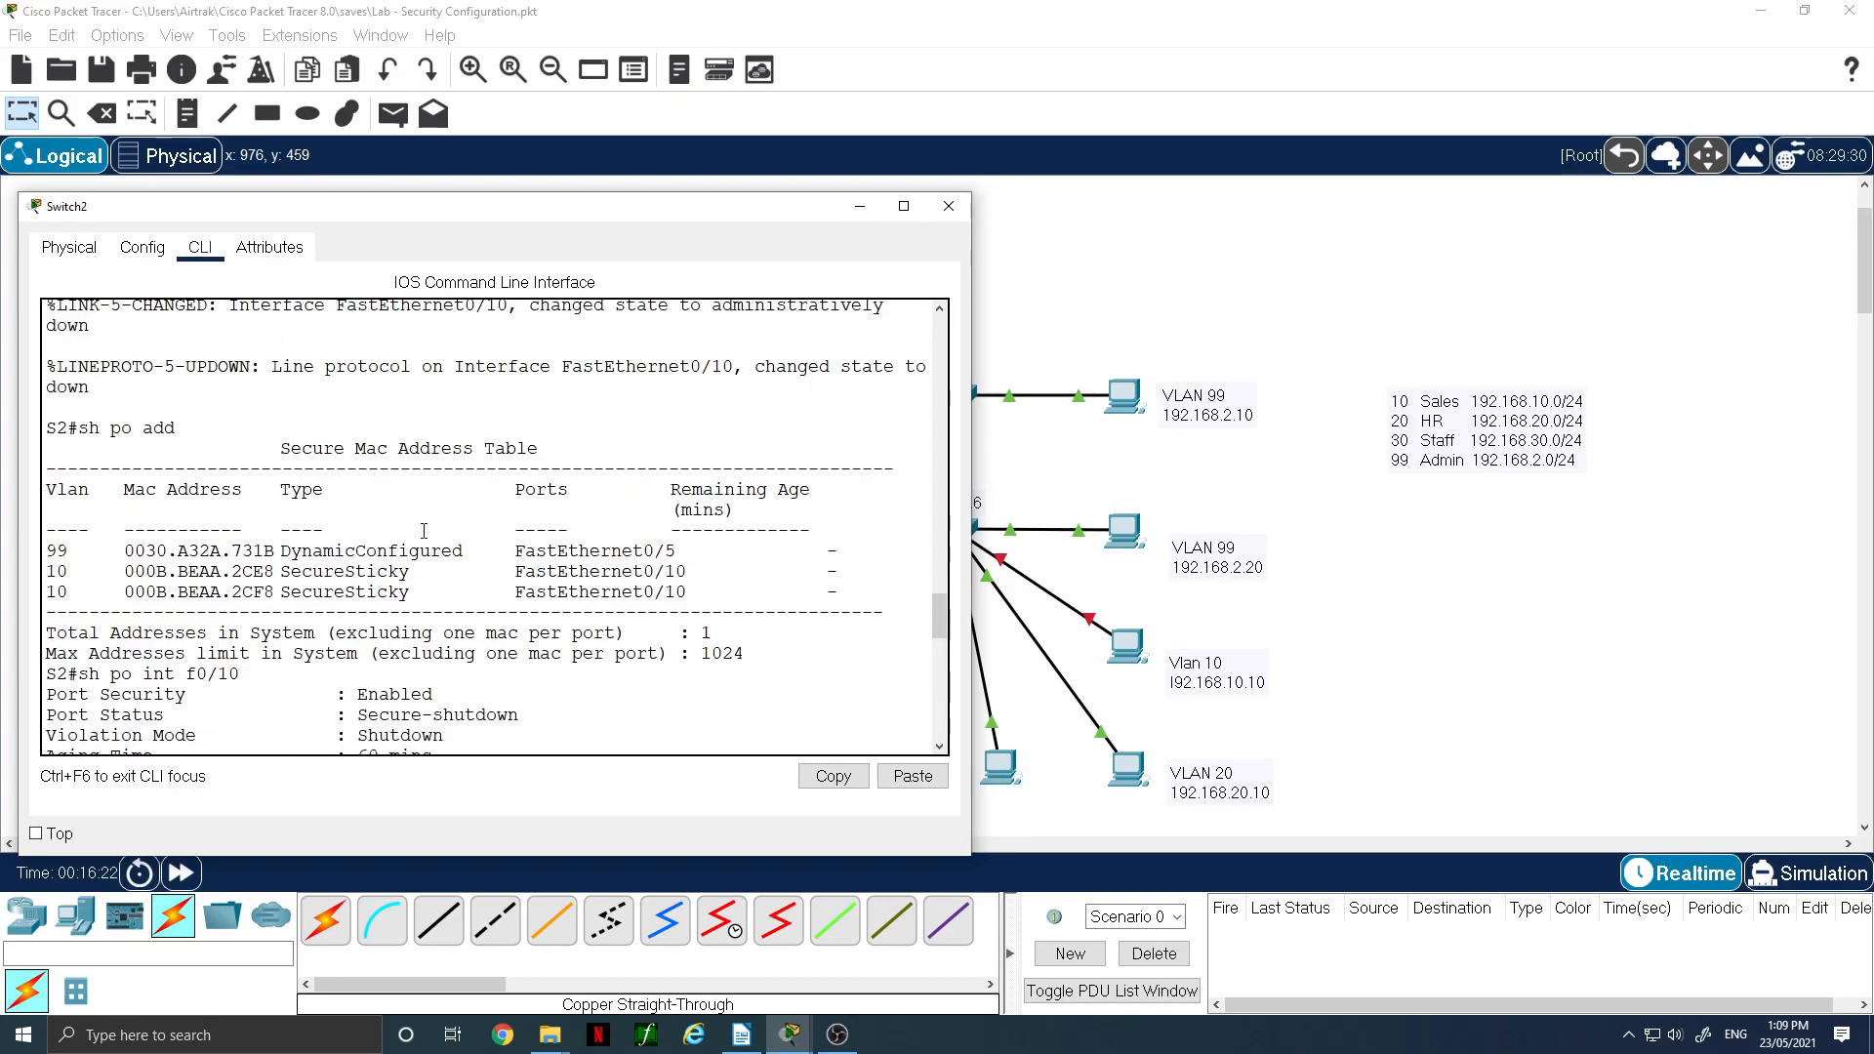
scroll(185, 589, "up", 5)
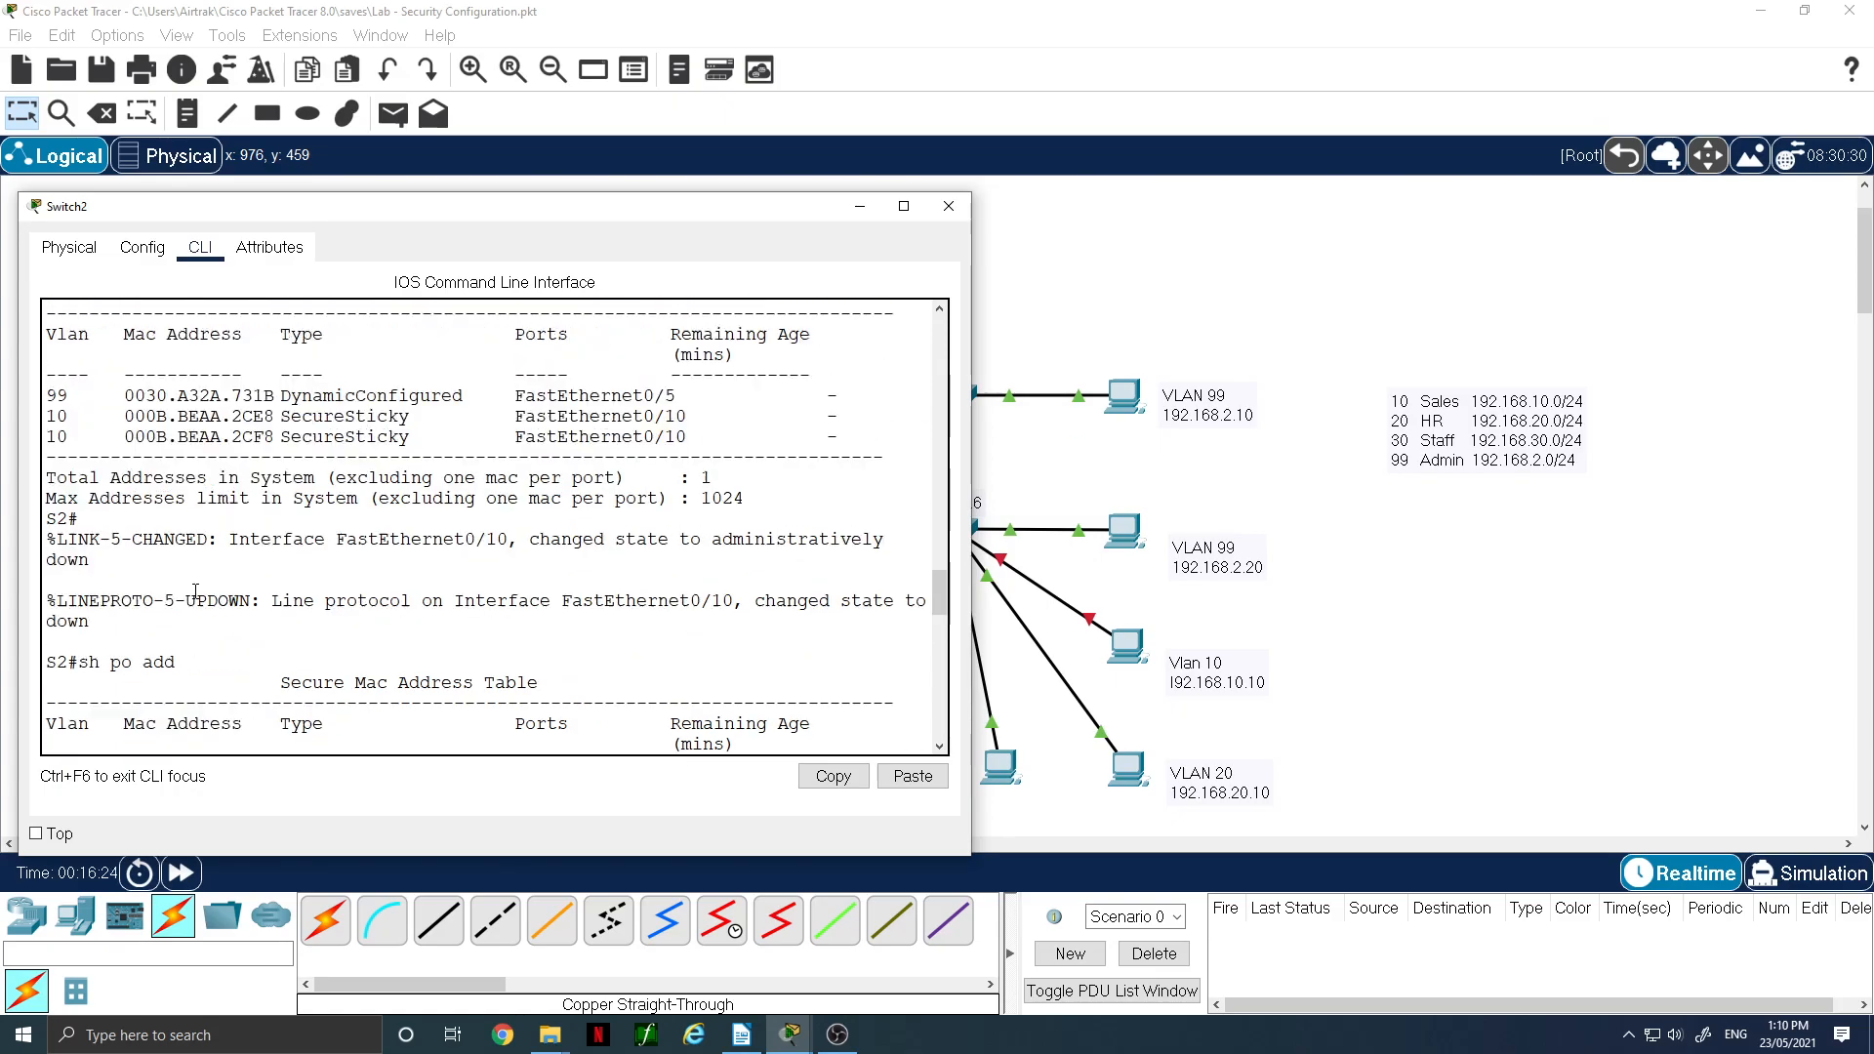
scroll(195, 591, "up", 8)
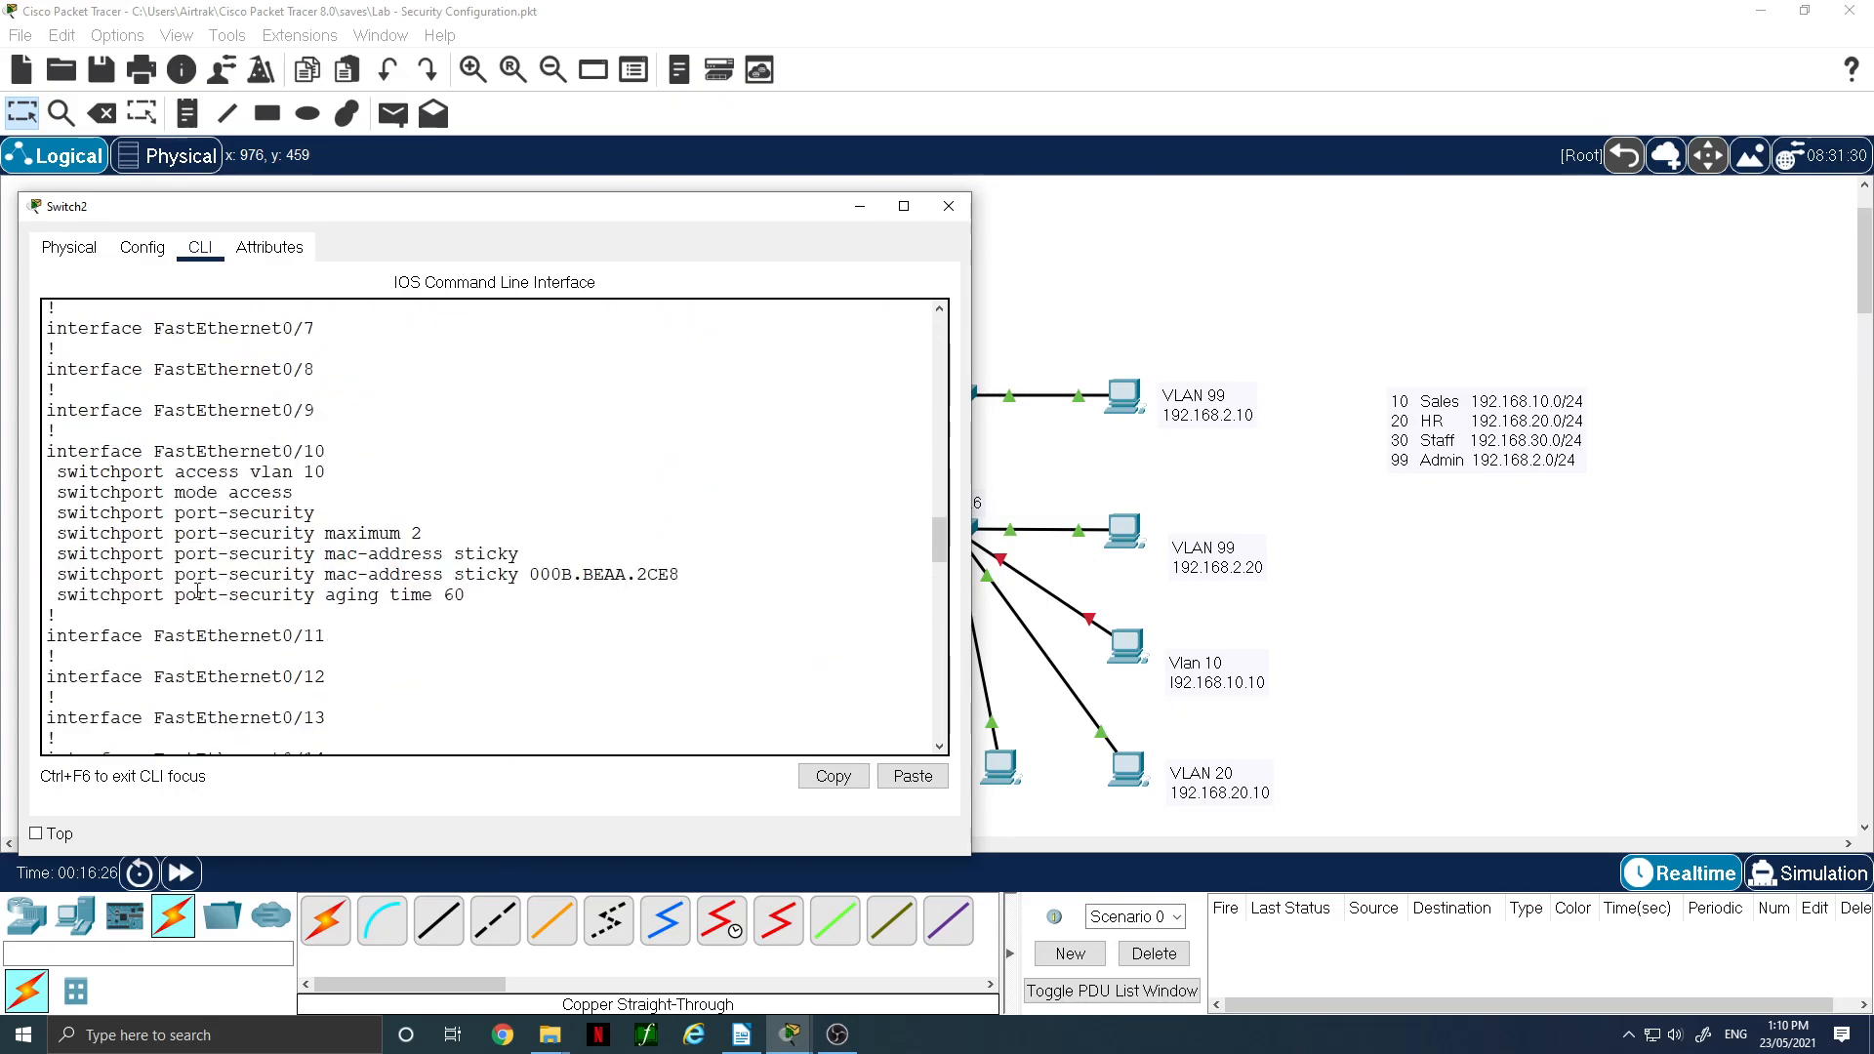
left_click_drag(685, 576, 59, 578)
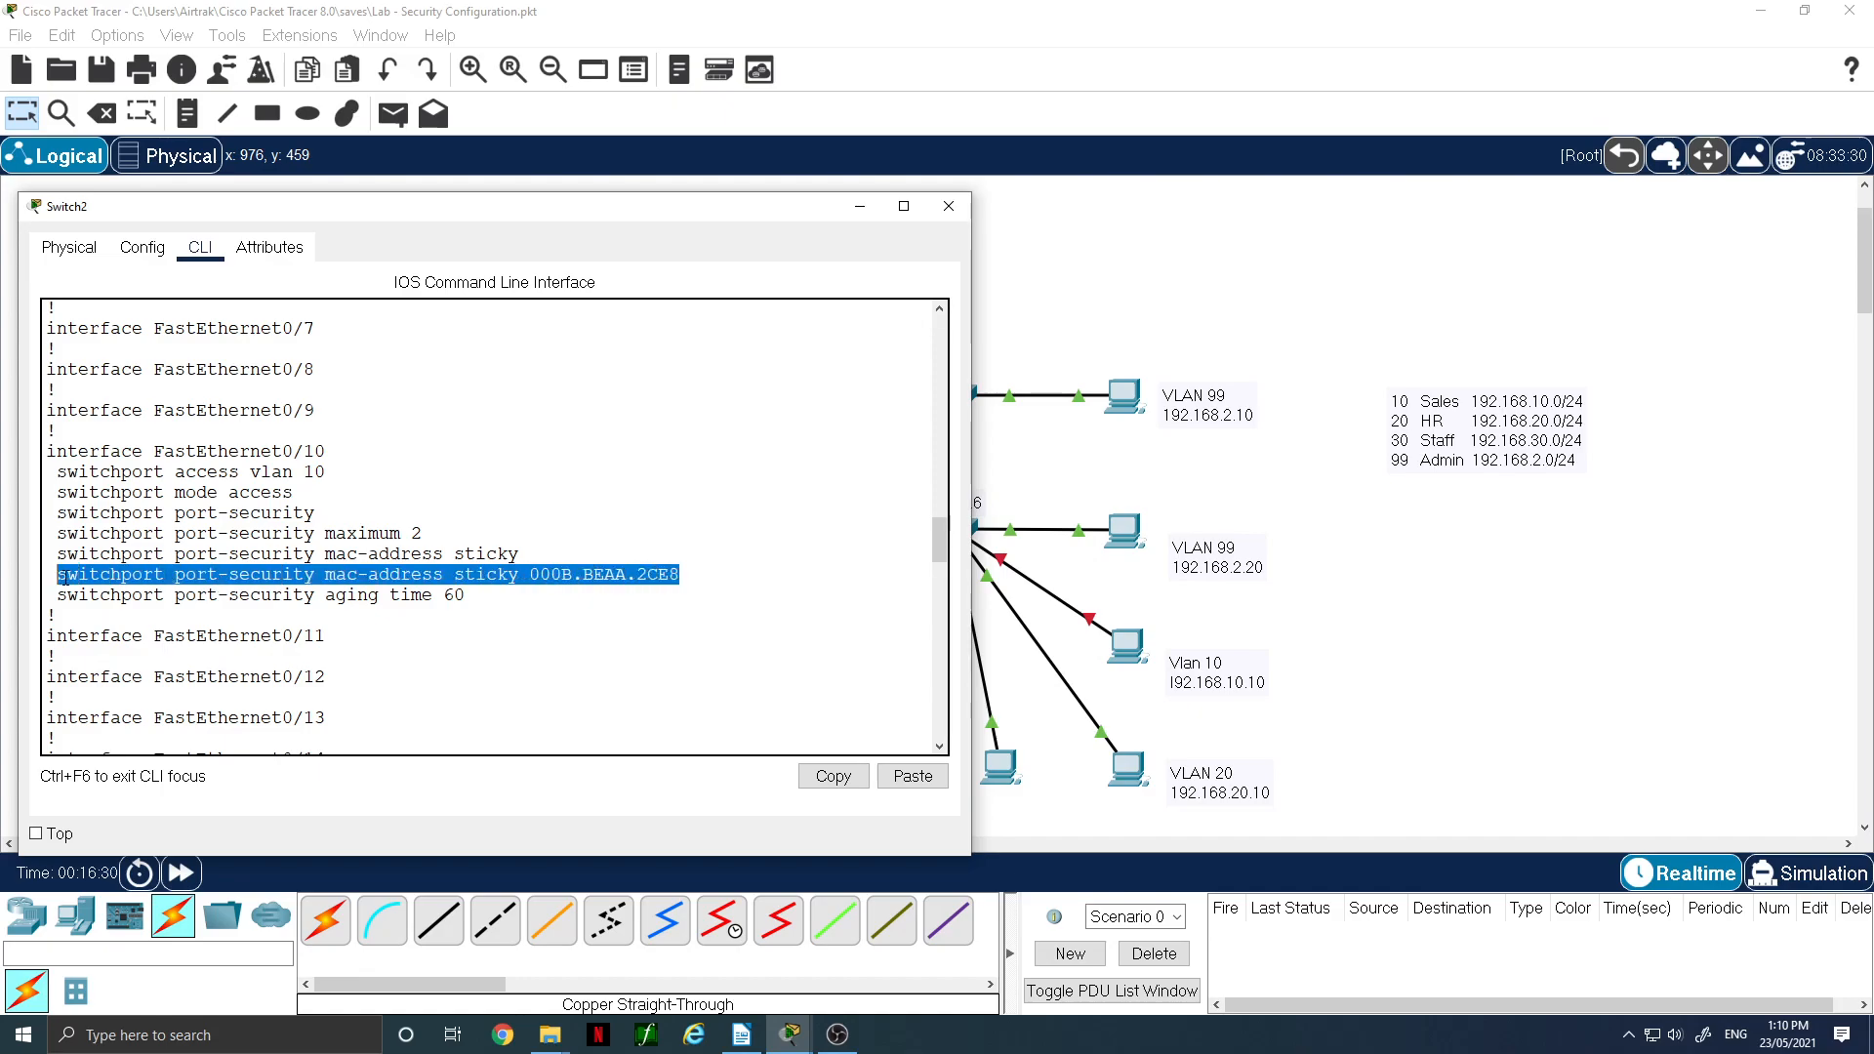
right_click(123, 576)
left_click(166, 596)
left_click_drag(939, 539, 940, 730)
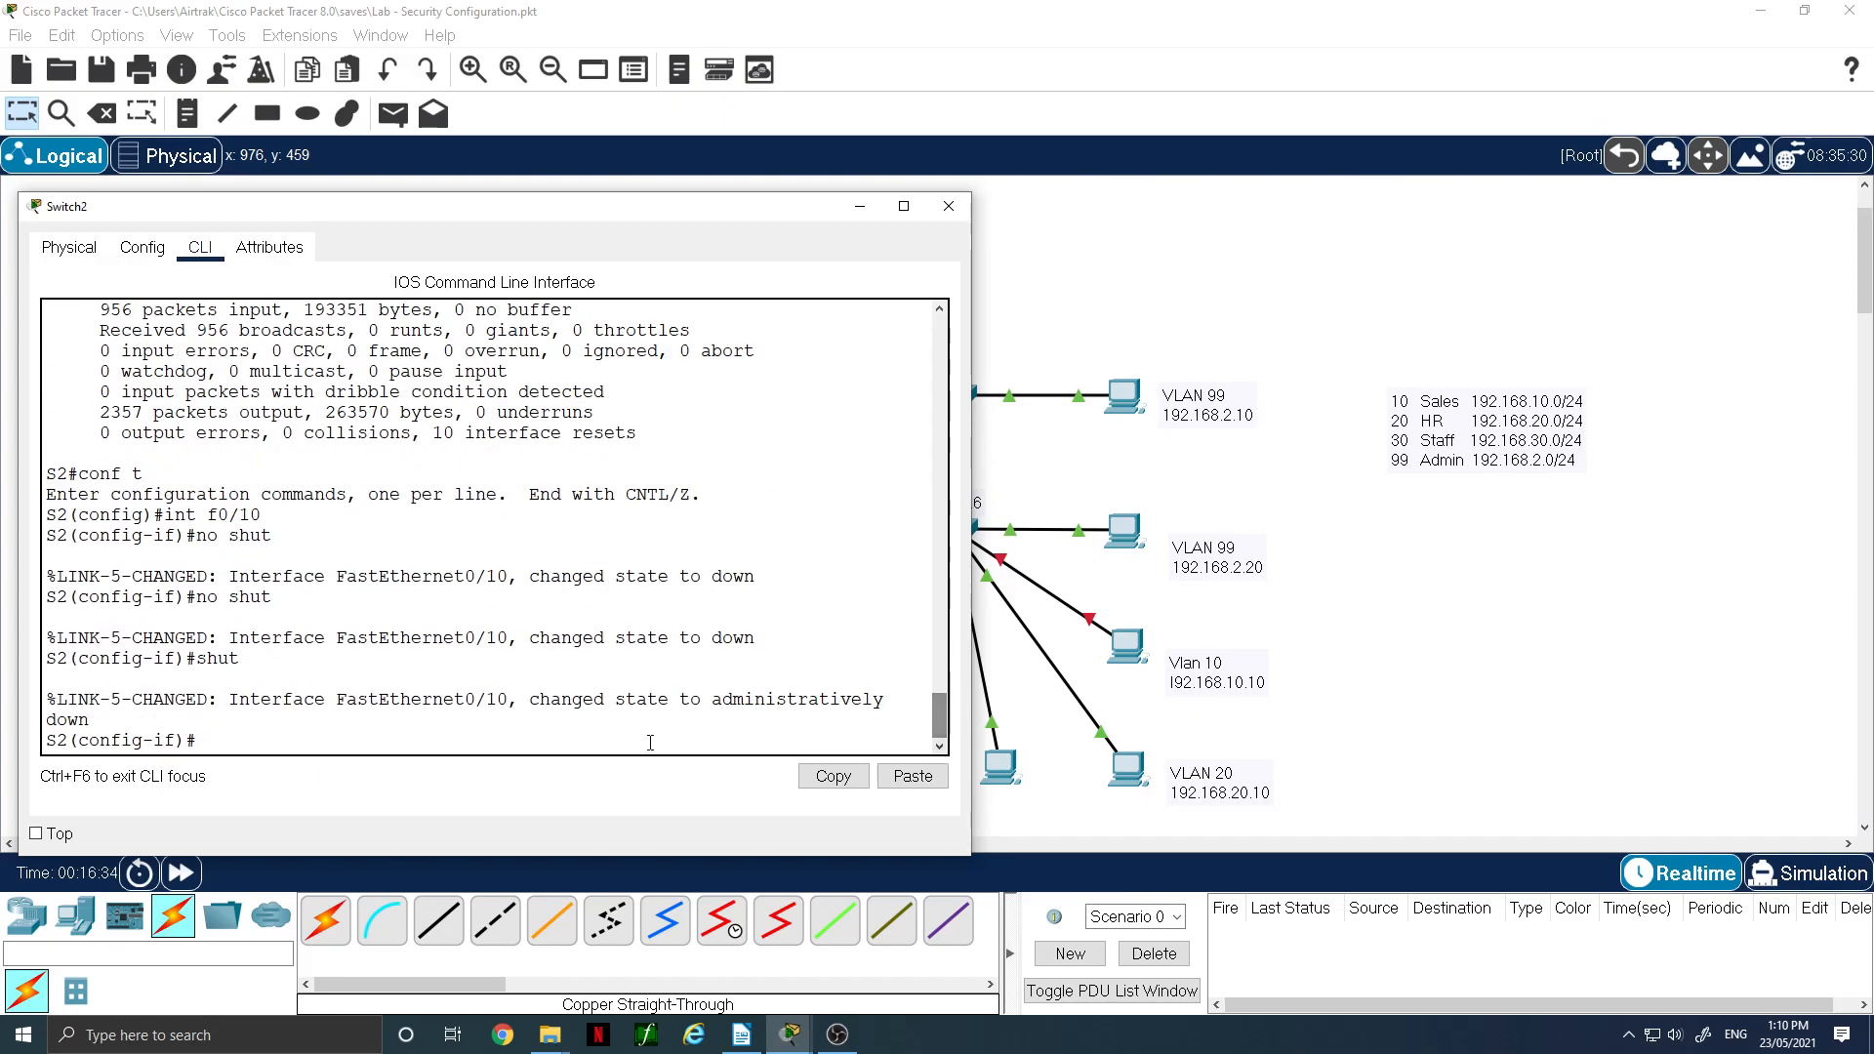
type("no")
left_click(913, 777)
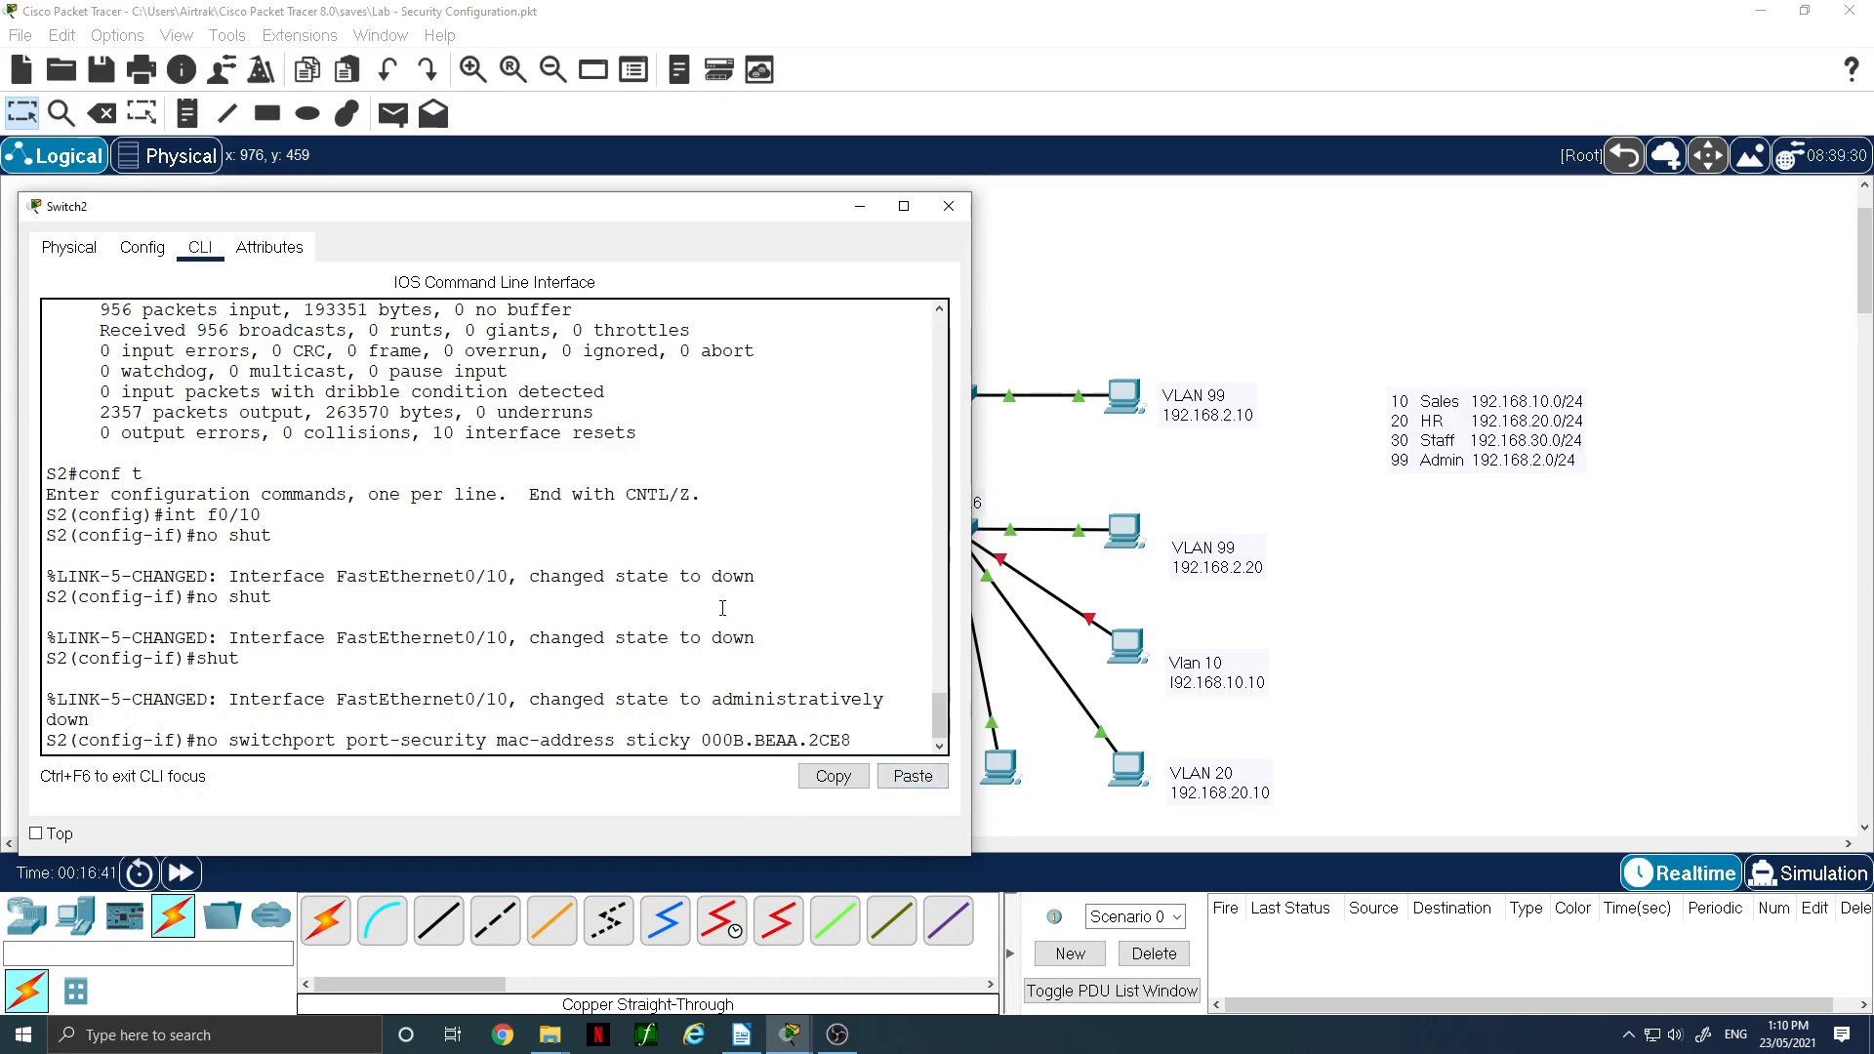
key("Return")
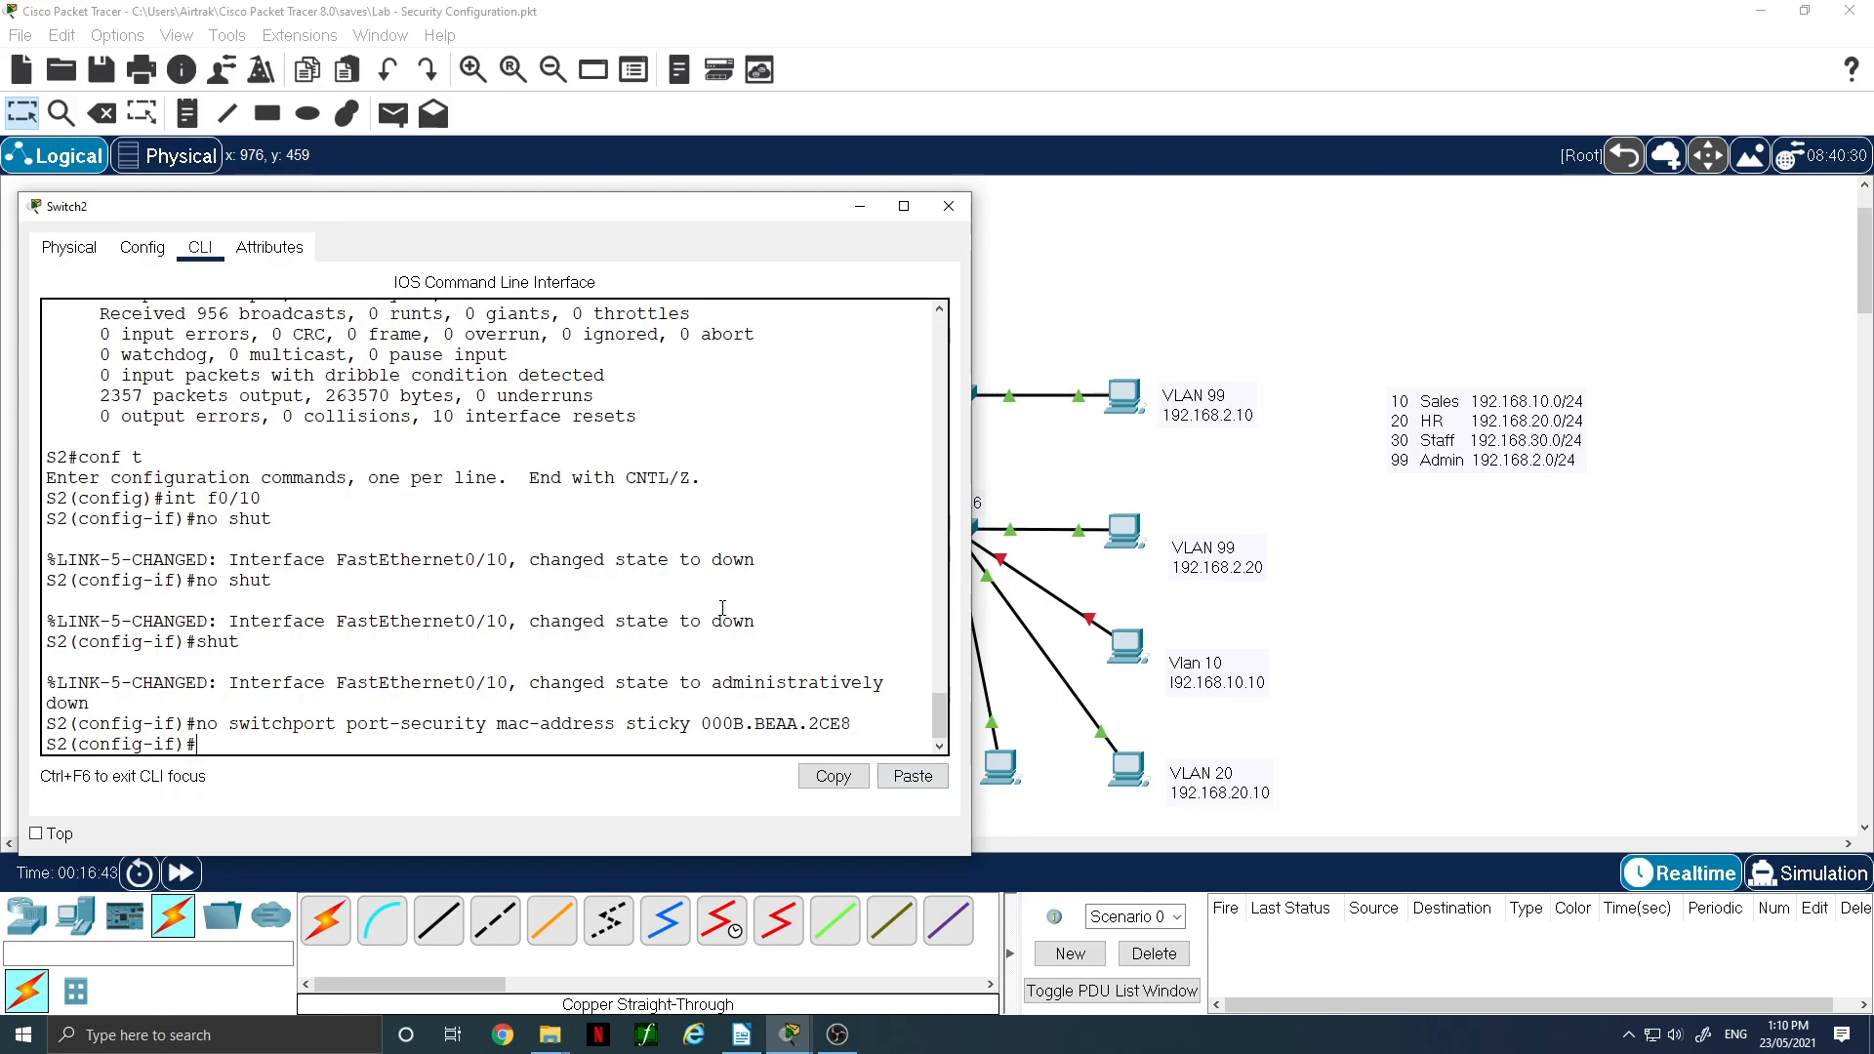
- Re-enable interface f0/10 on S2 with no shut
type("no shut")
key("Return")
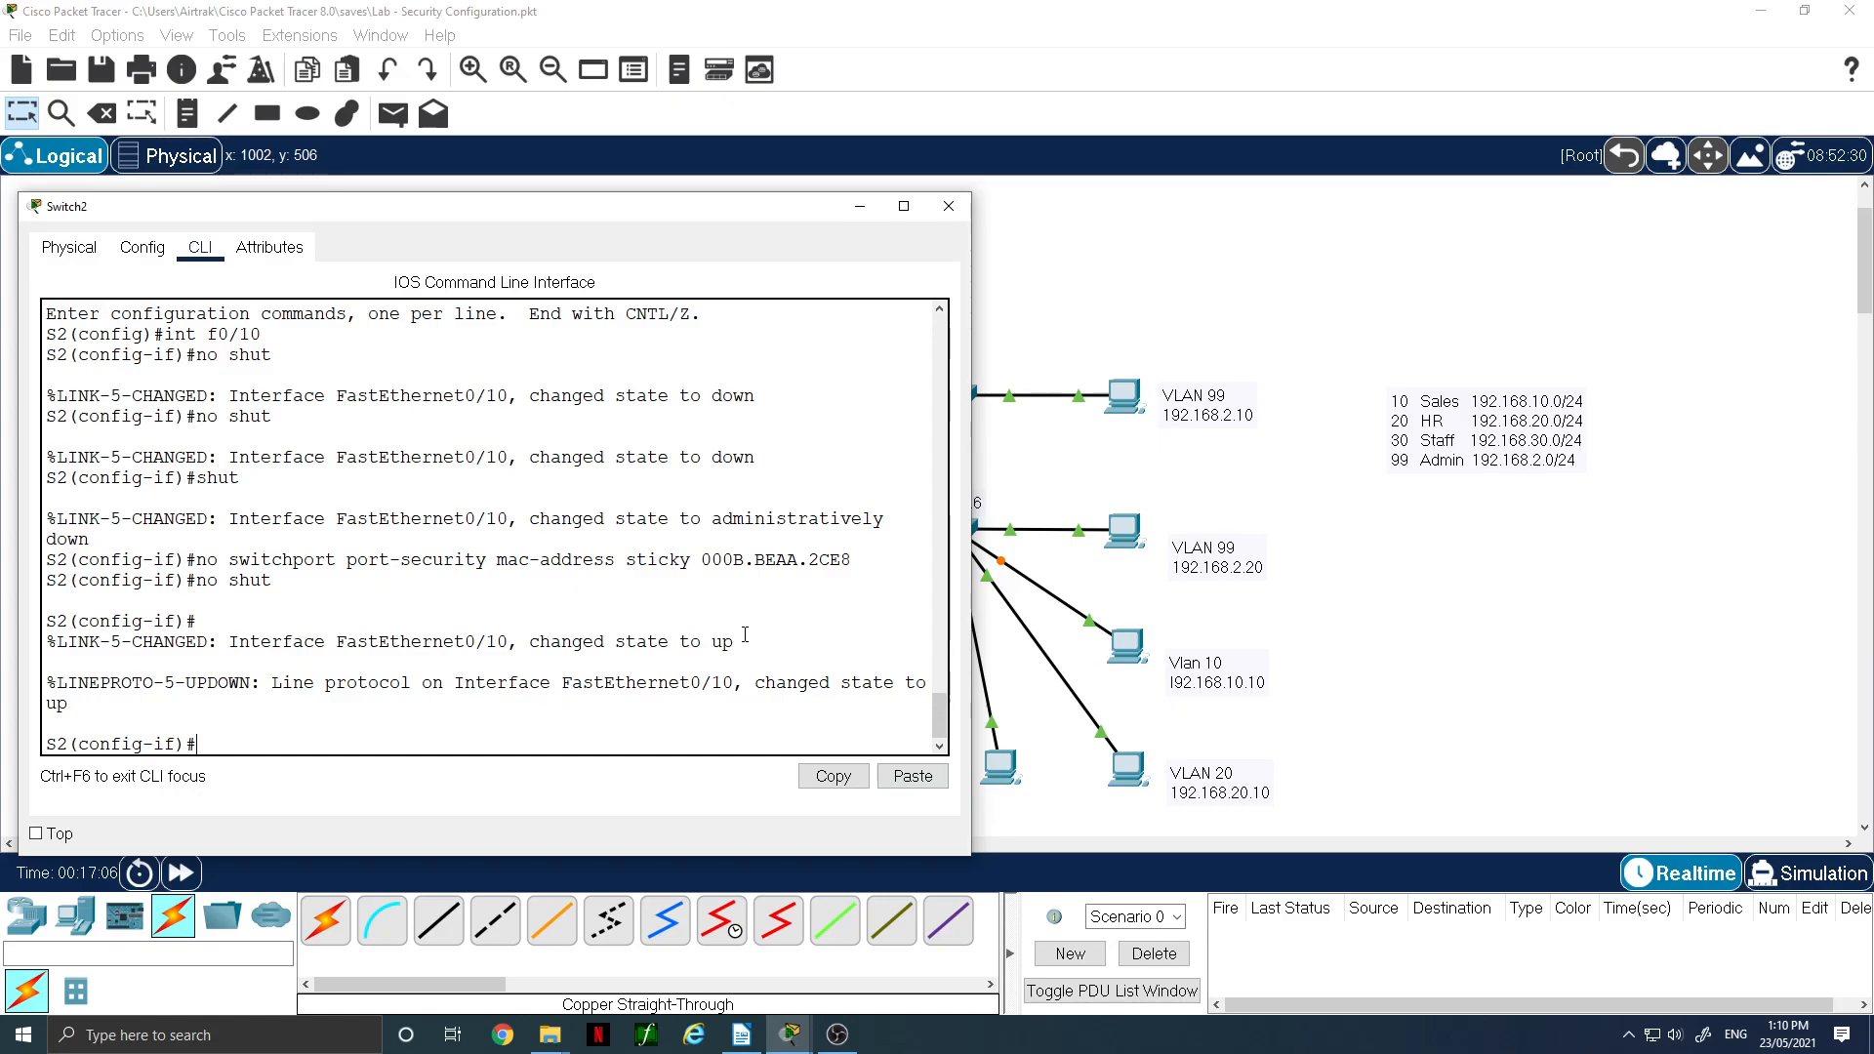
key("alt+Tab")
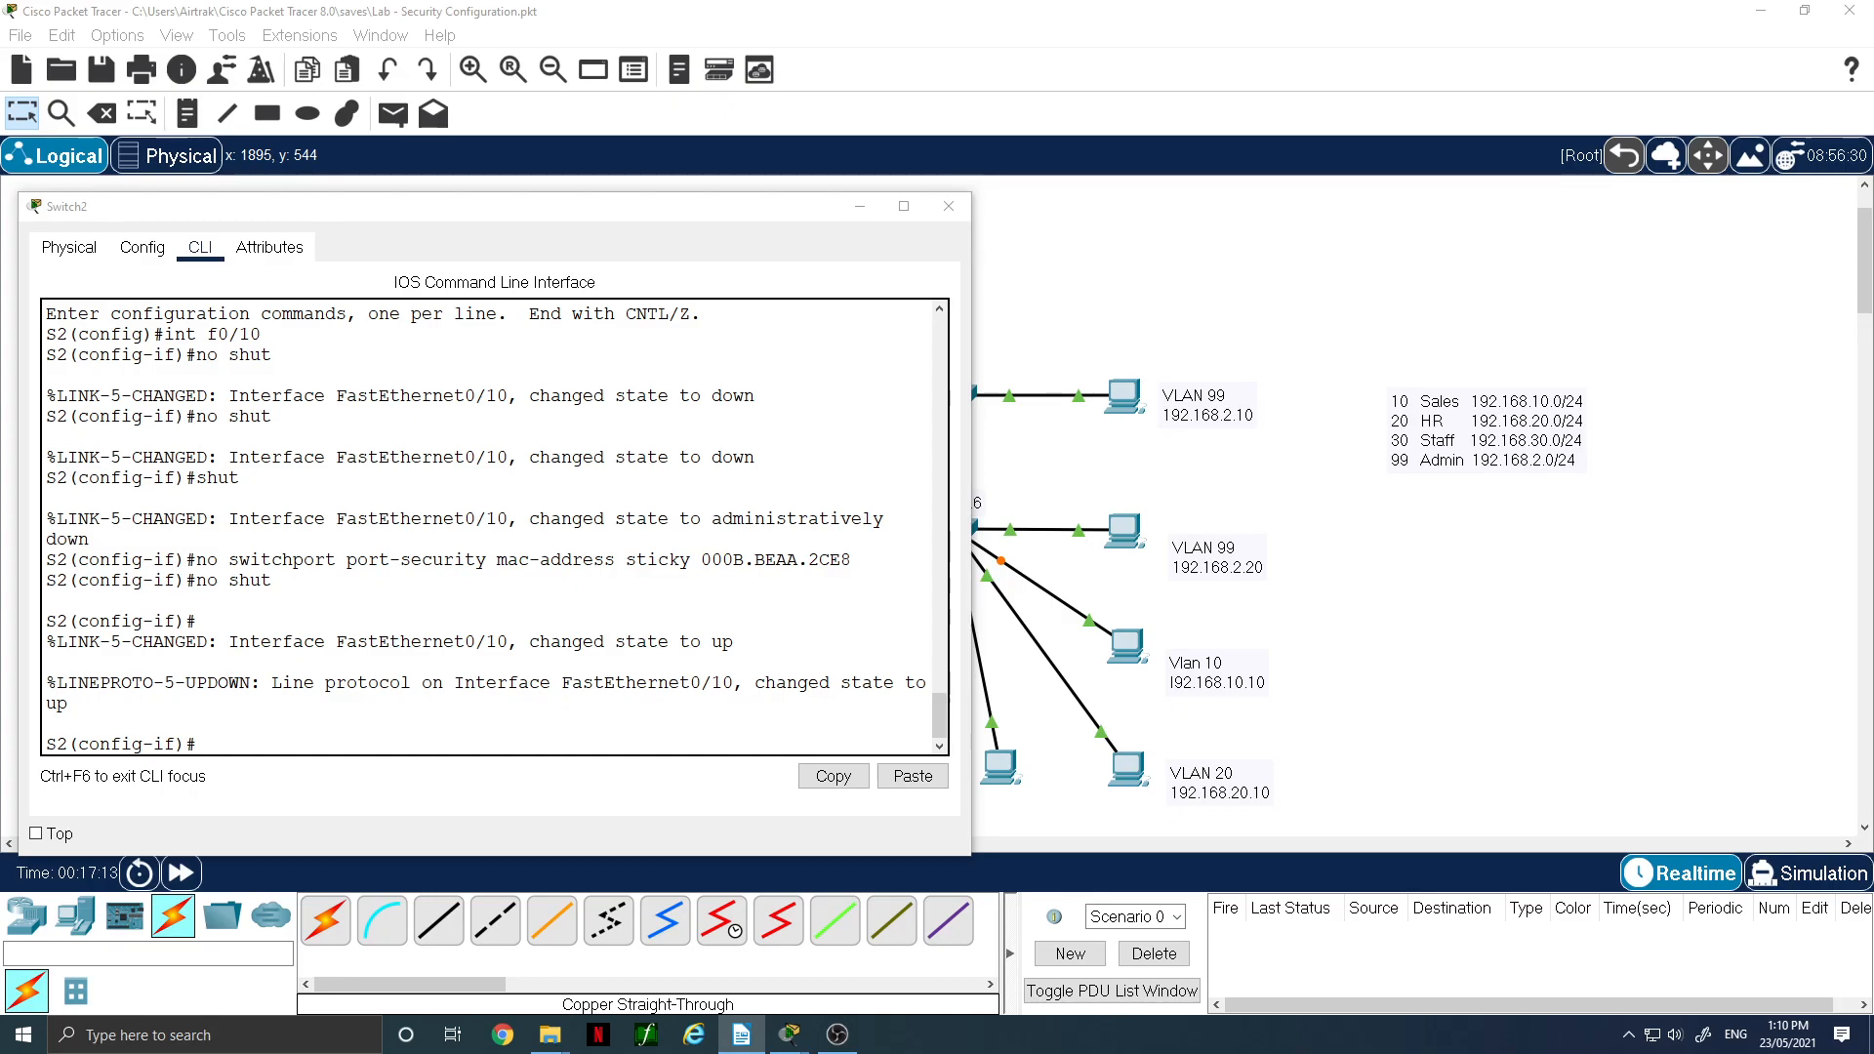
- Request a new DHCP lease on the VLAN 30 PC by switching its IP configuration to Static and back to DHCP
left_click(993, 776)
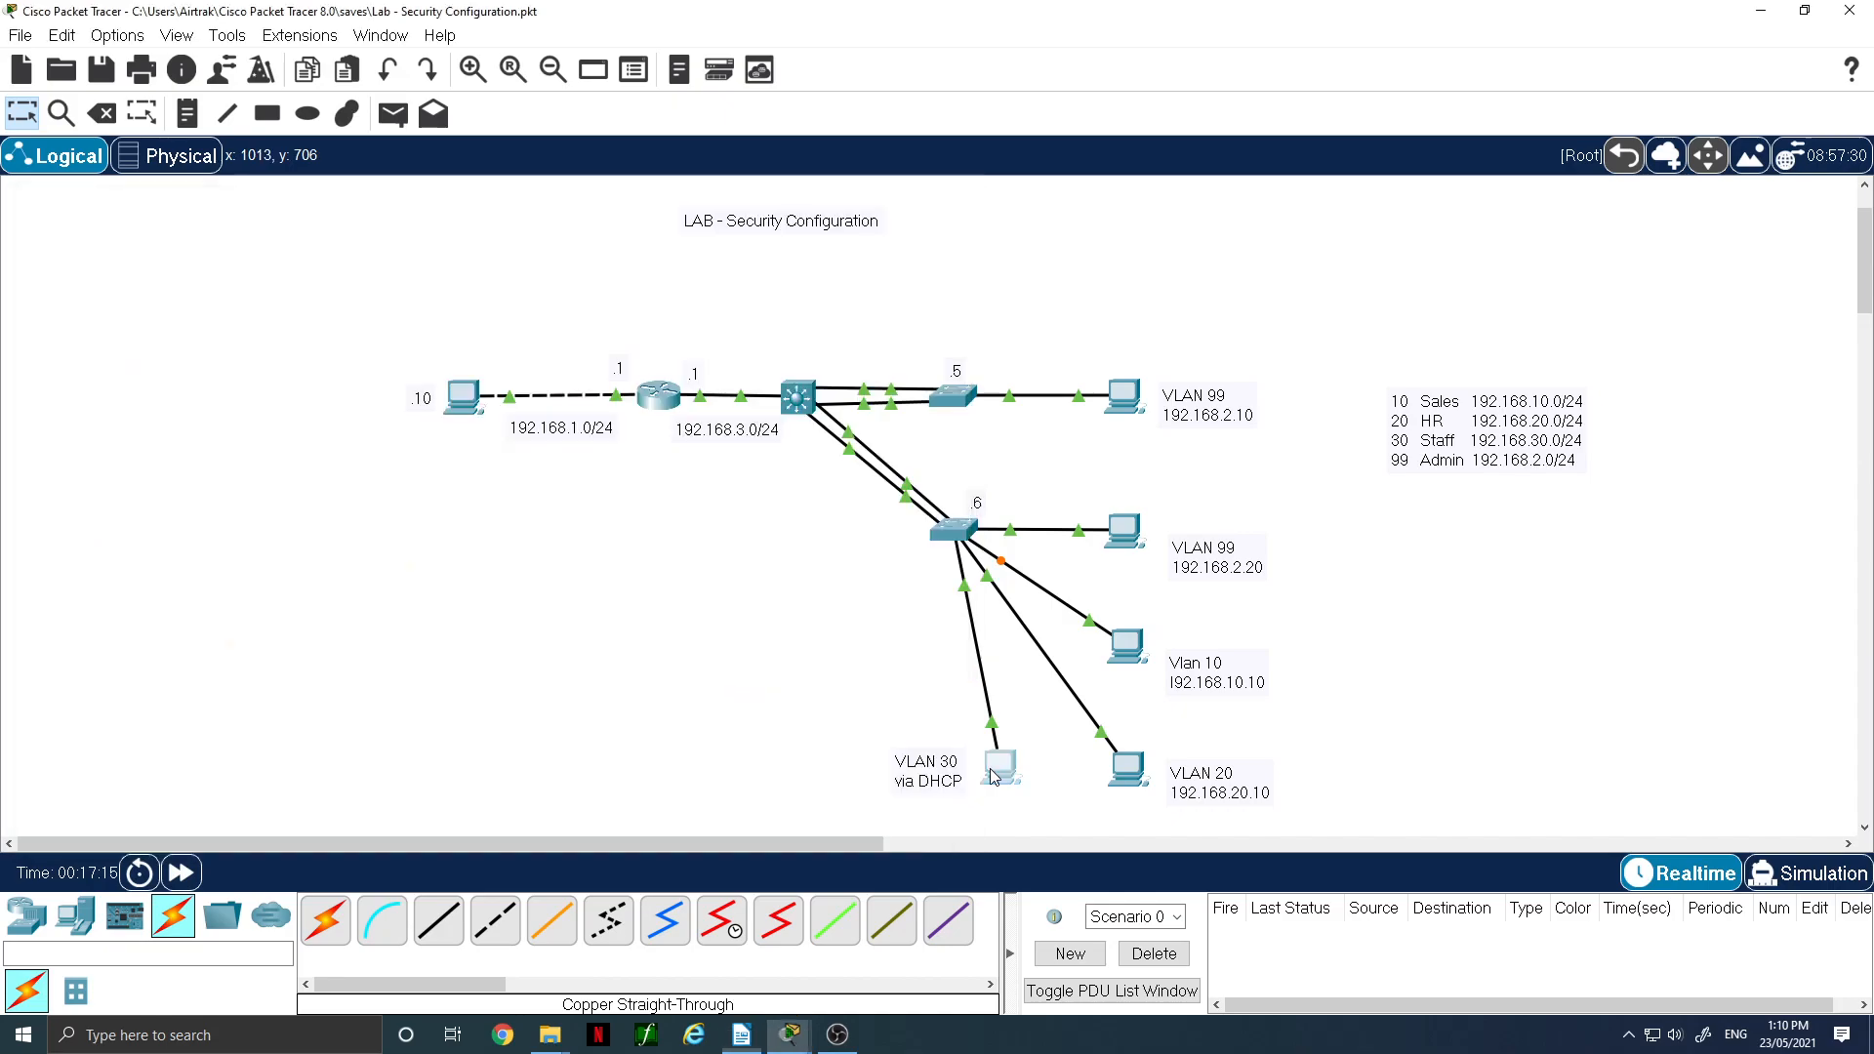
left_click(993, 776)
left_click(817, 324)
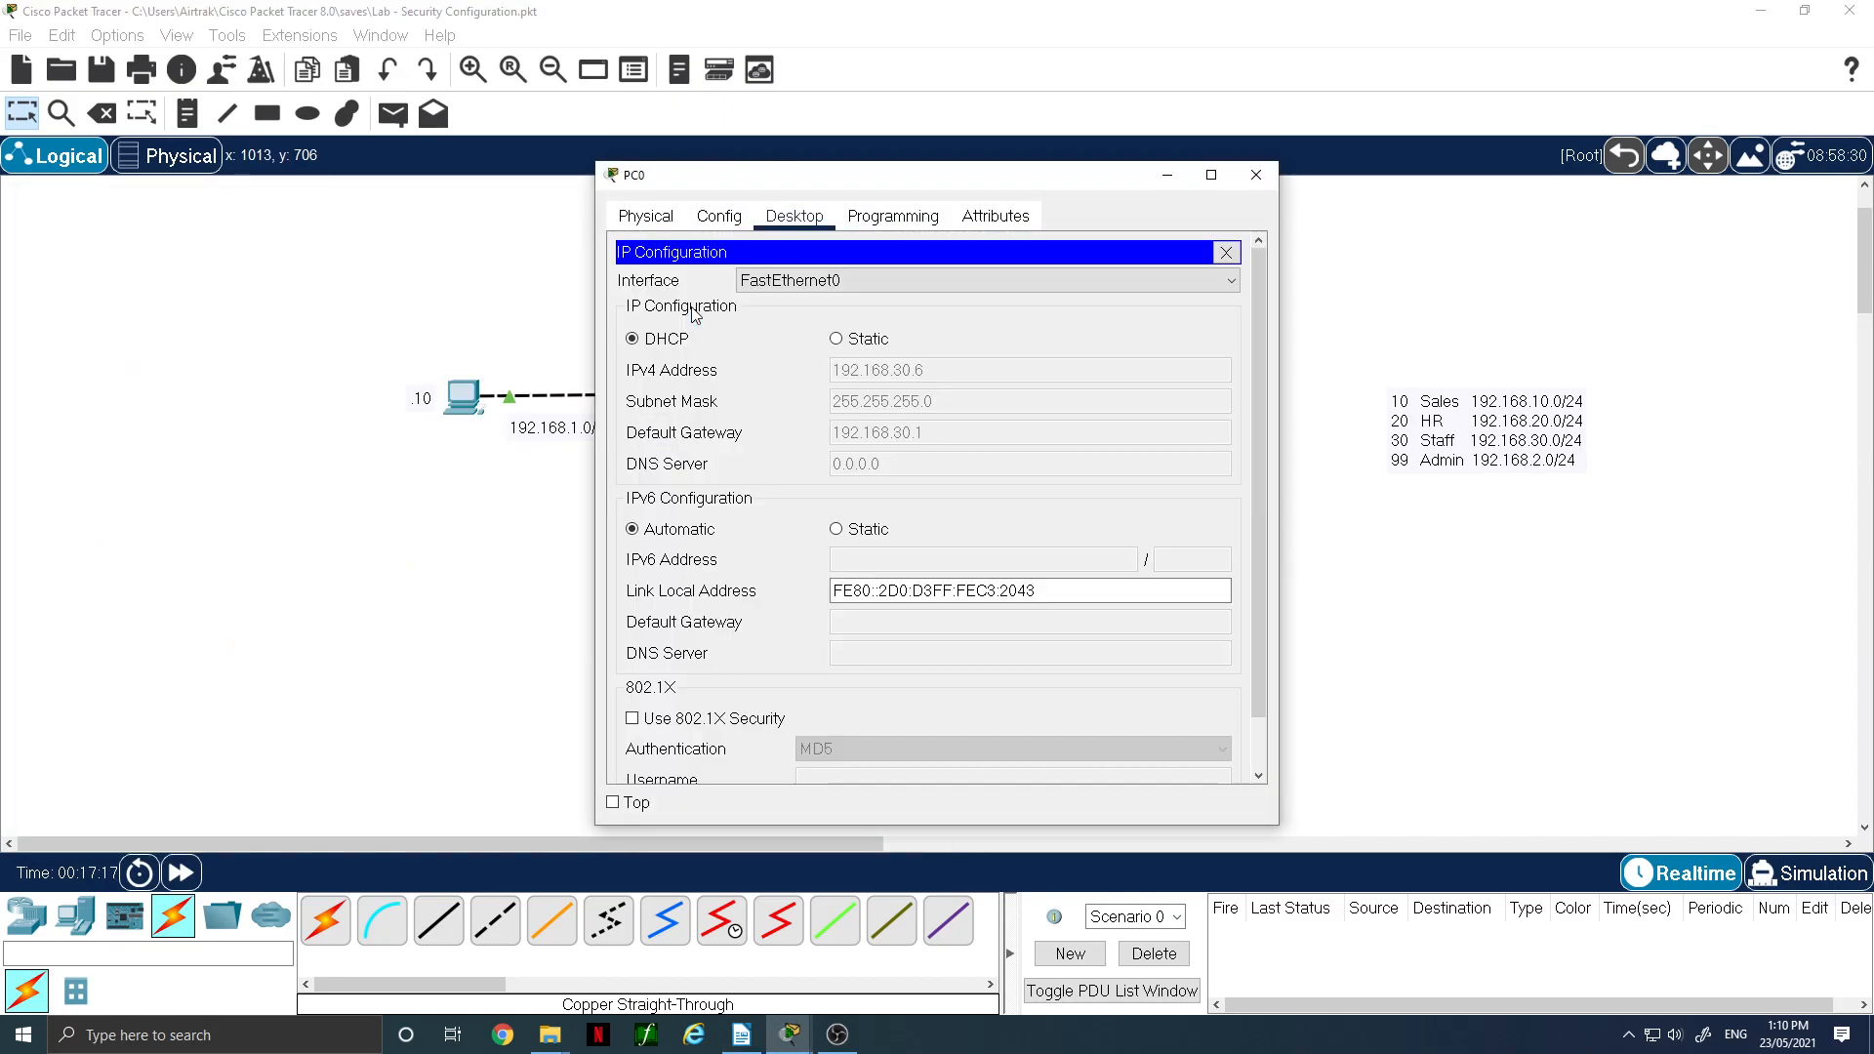
left_click(837, 340)
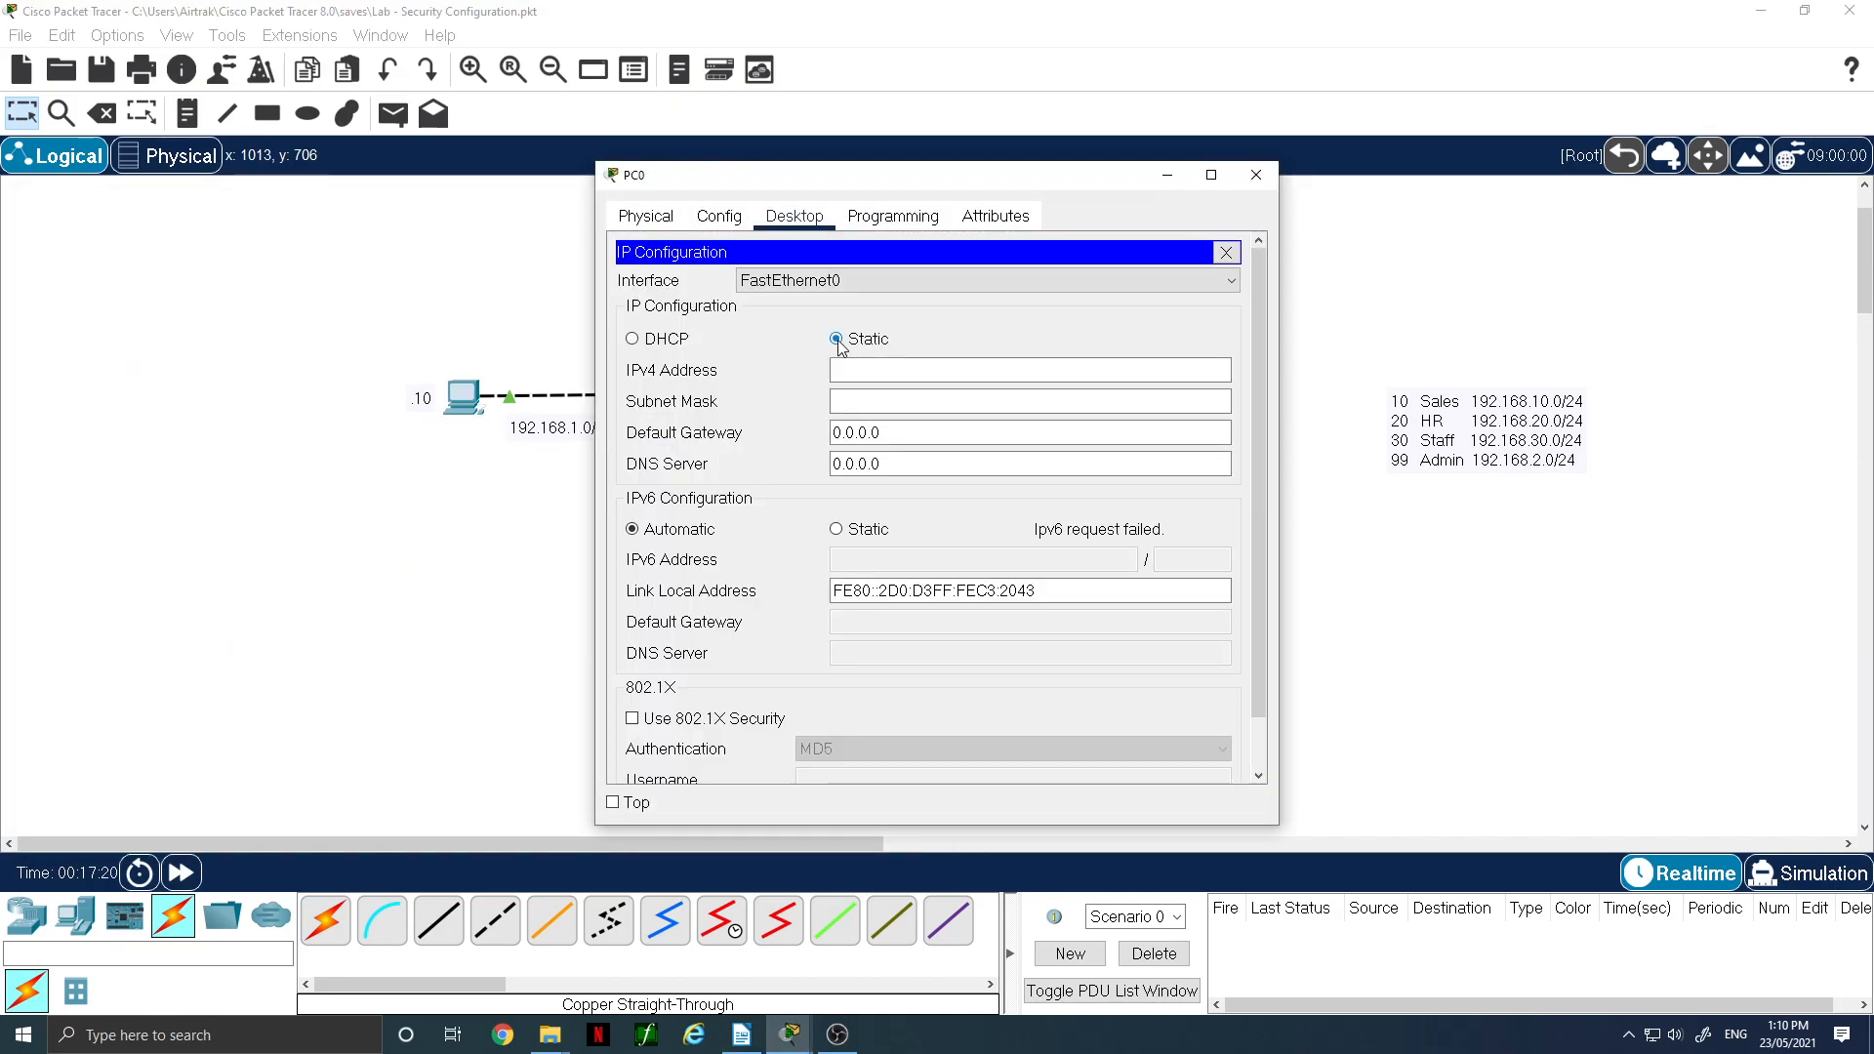
left_click(681, 340)
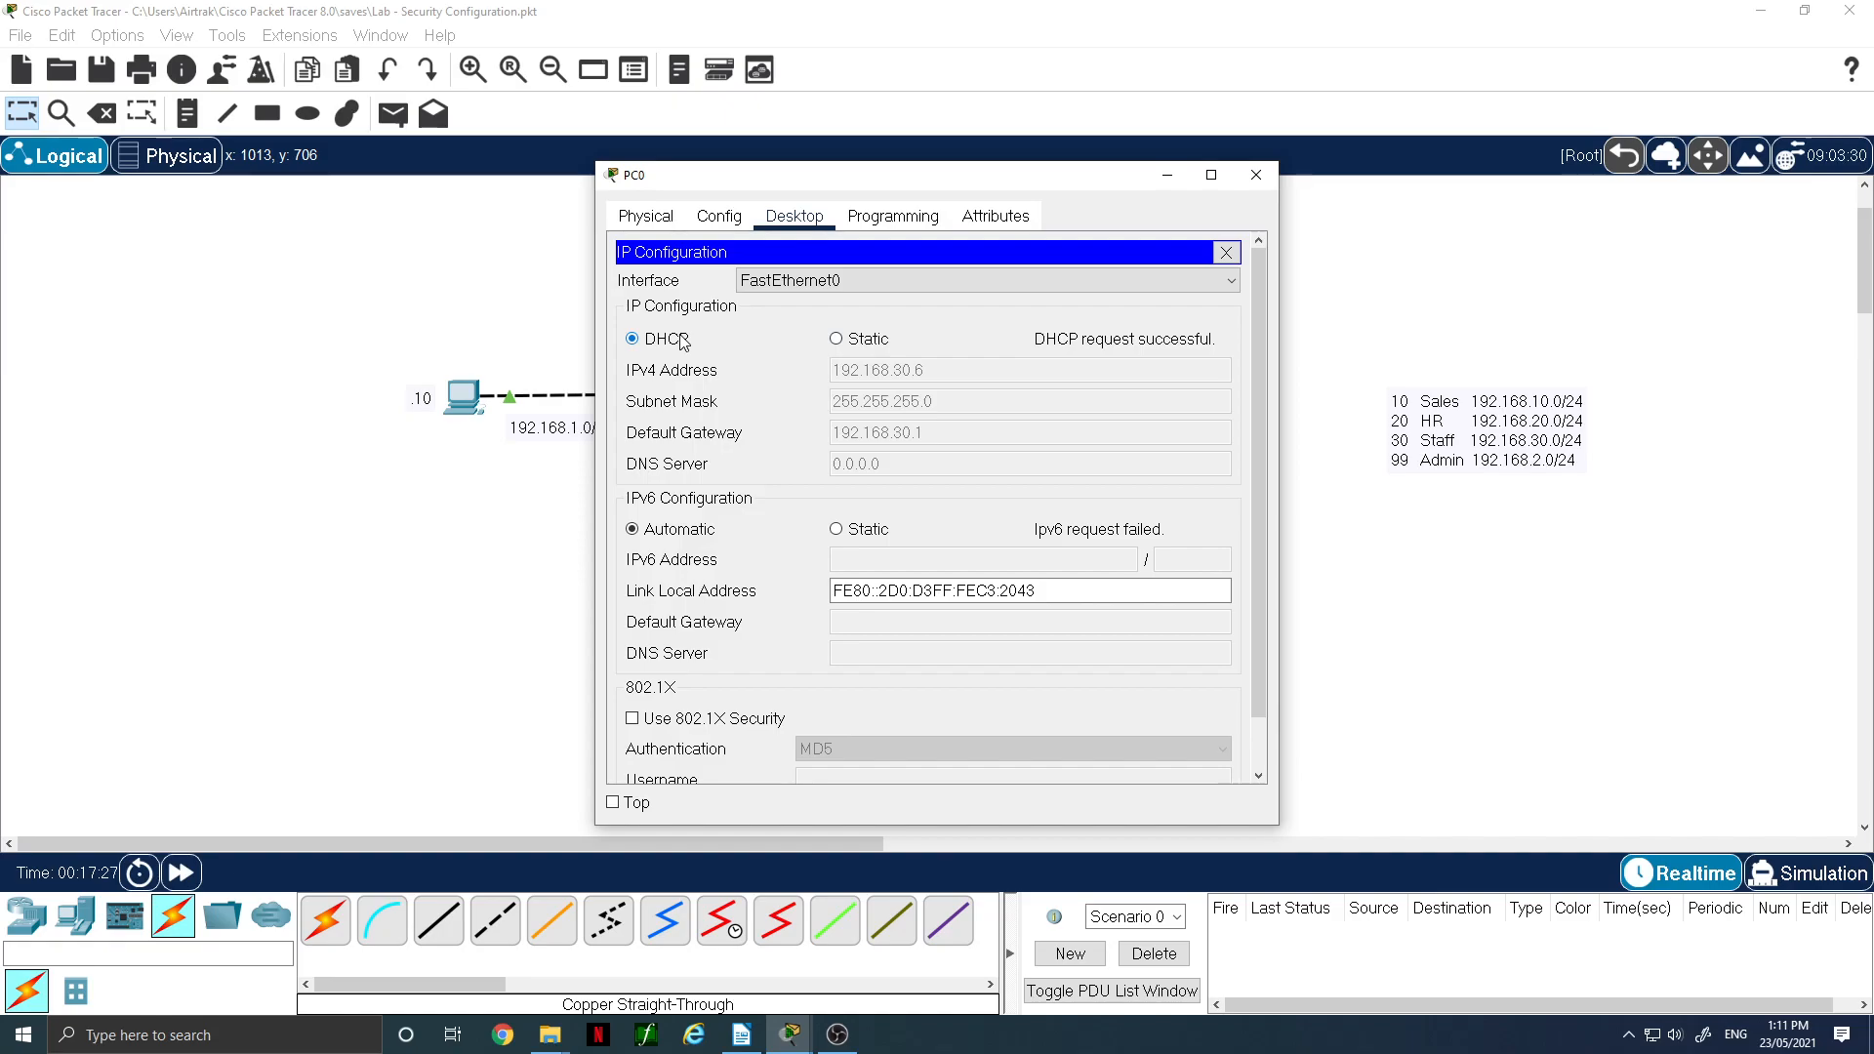
left_click(1264, 175)
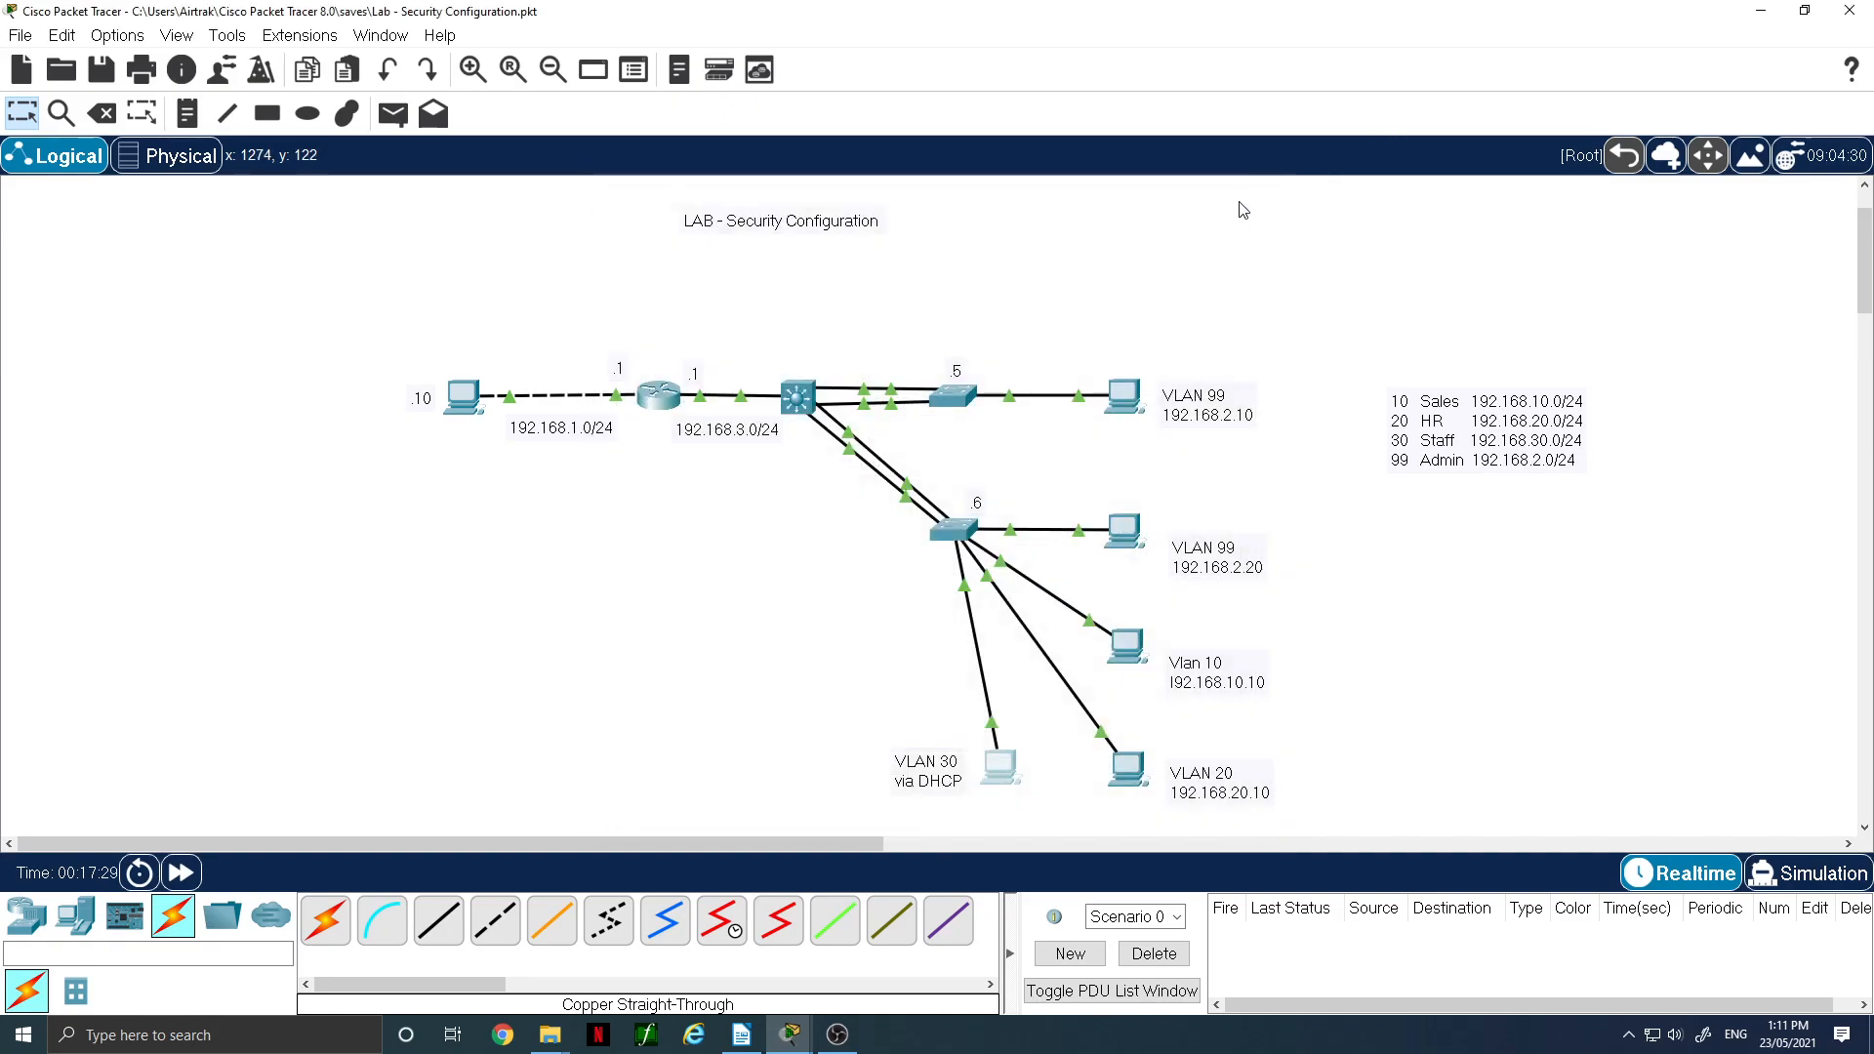
- In S2's CLI, exit interface configuration mode and enable DHCP snooping globally with ip dhcp sn
left_click(953, 530)
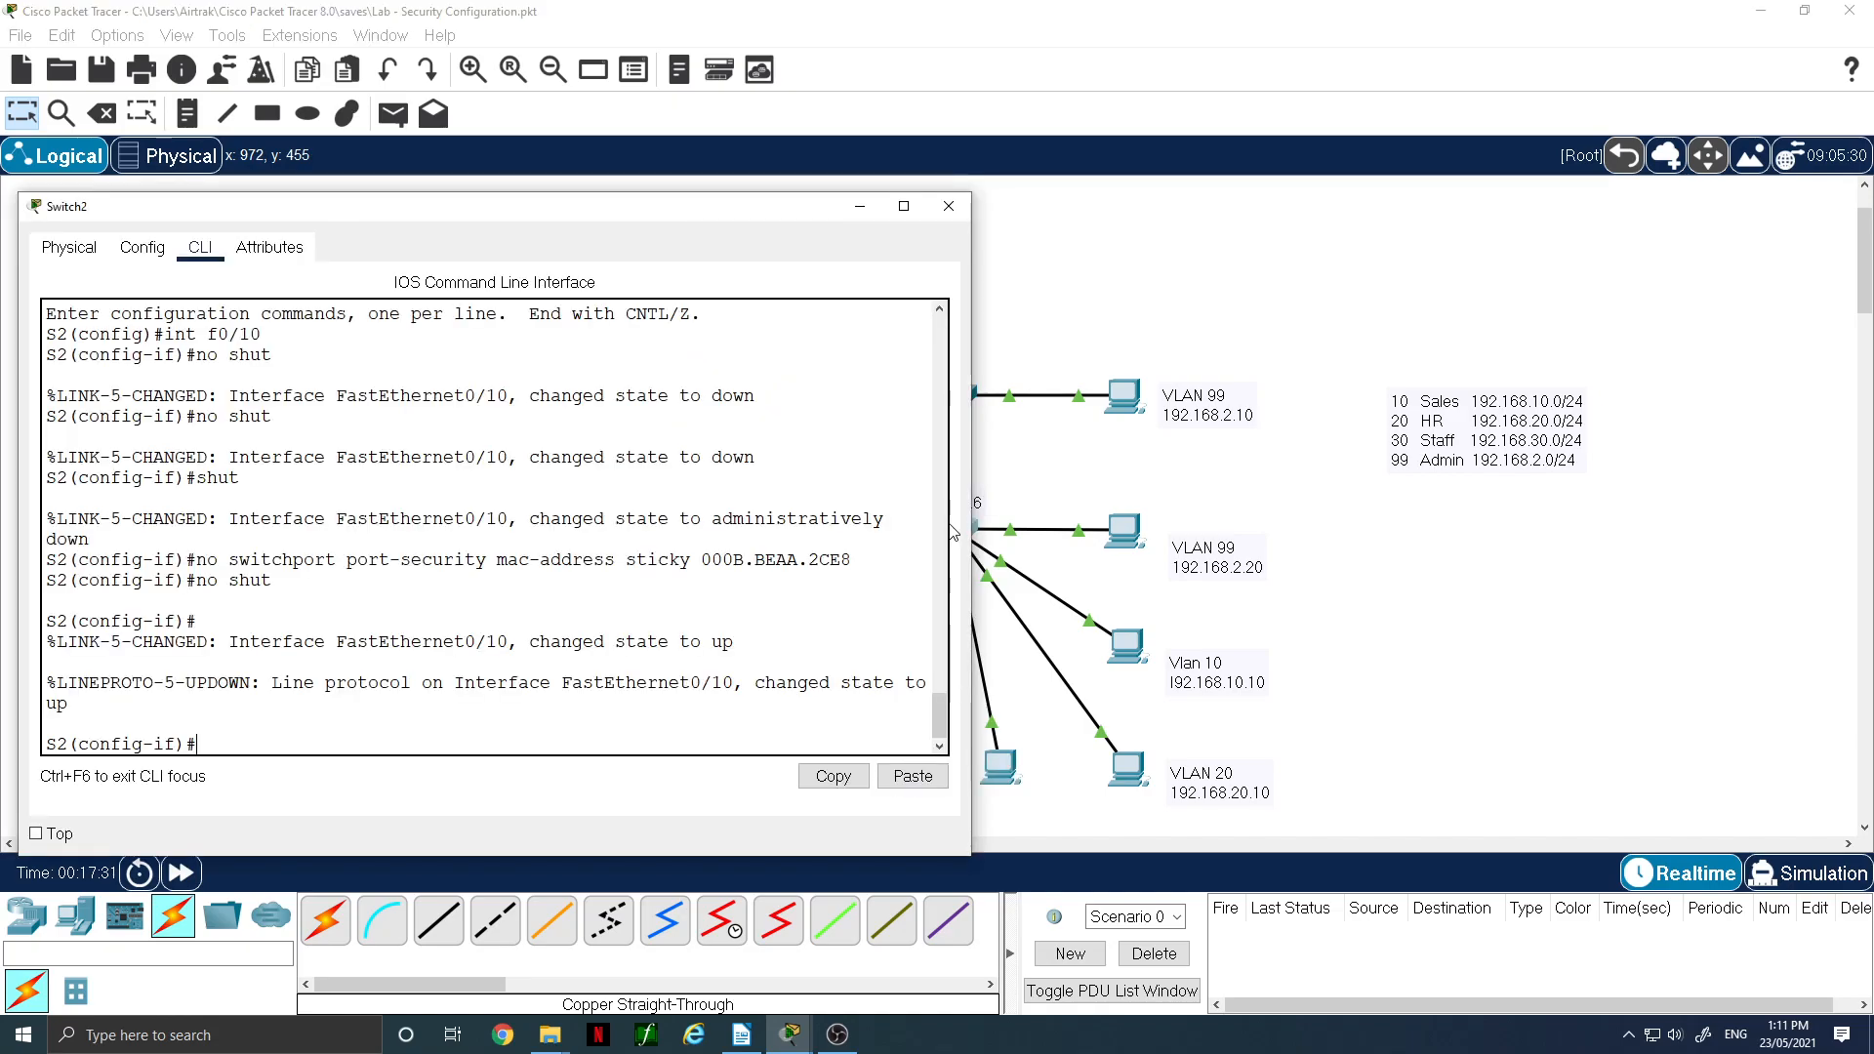
type("int f")
key("BackSpace")
key("BackSpace")
key("BackSpace")
key("BackSpace")
key("BackSpace")
type("exit")
key("Return")
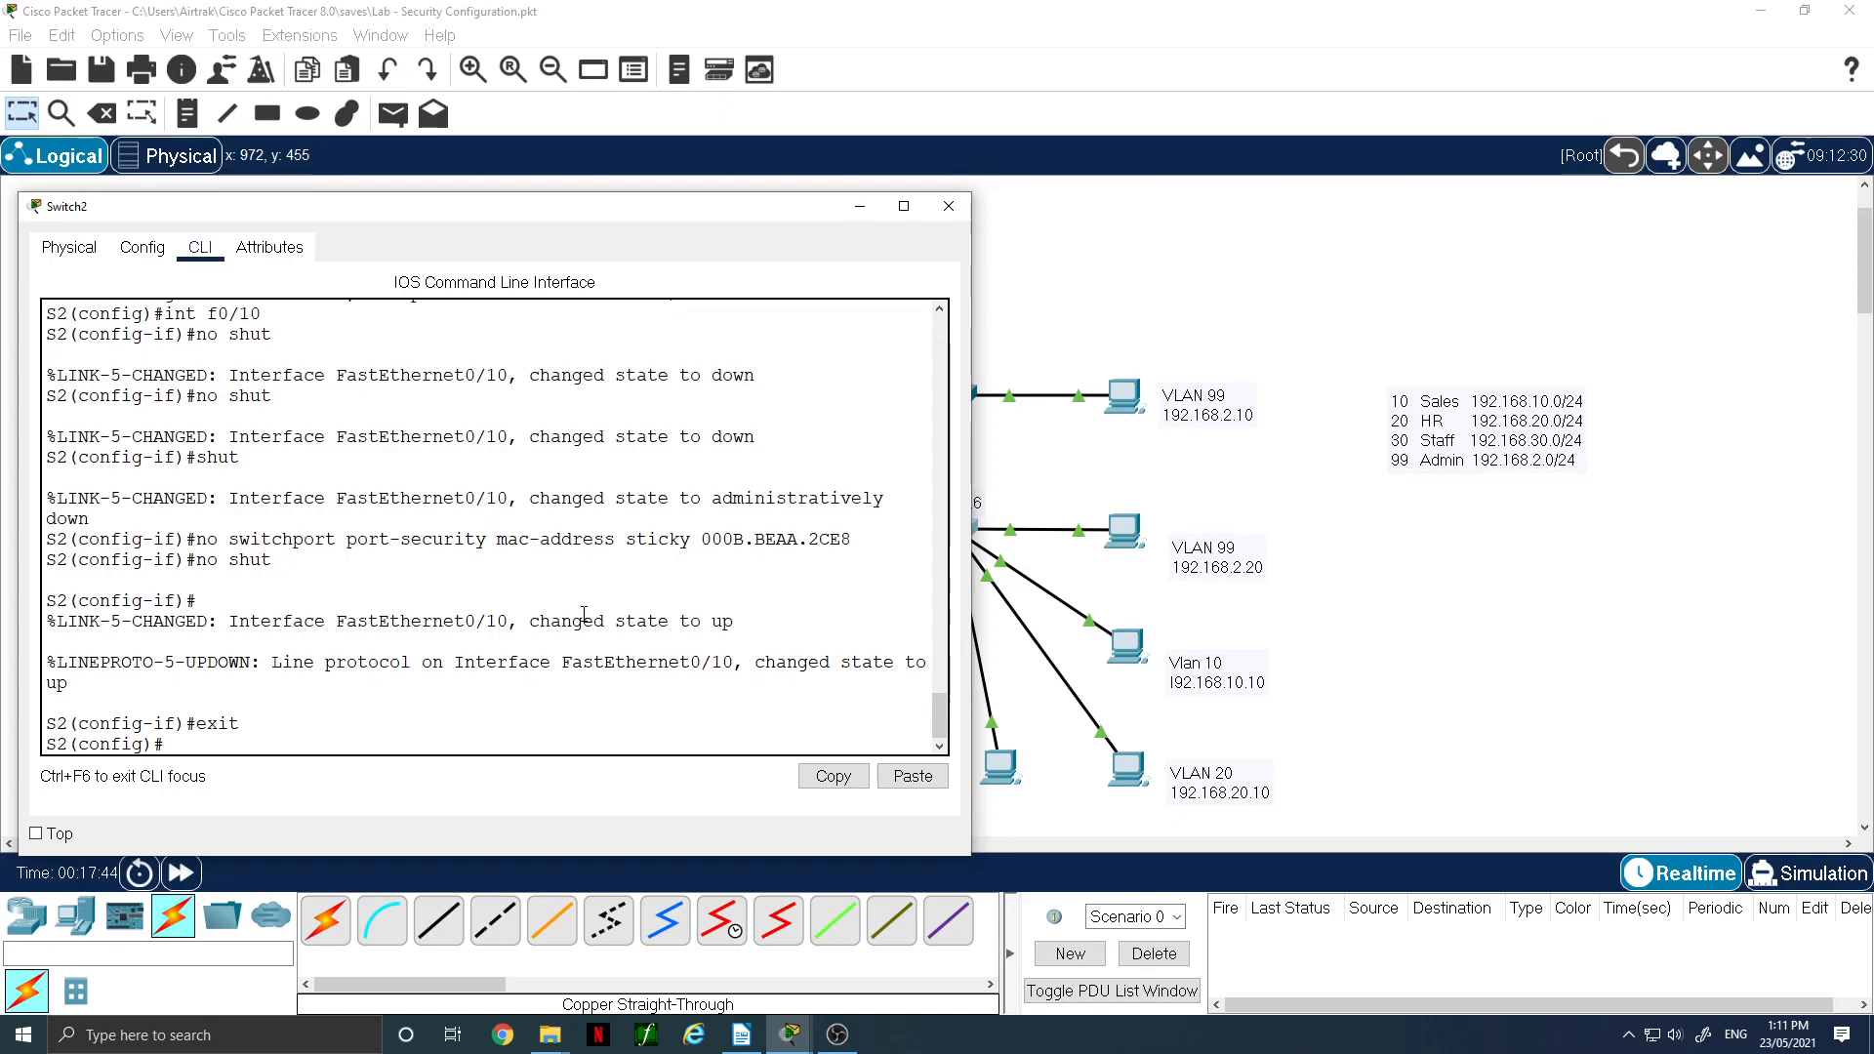
type("ip dh")
key("Tab")
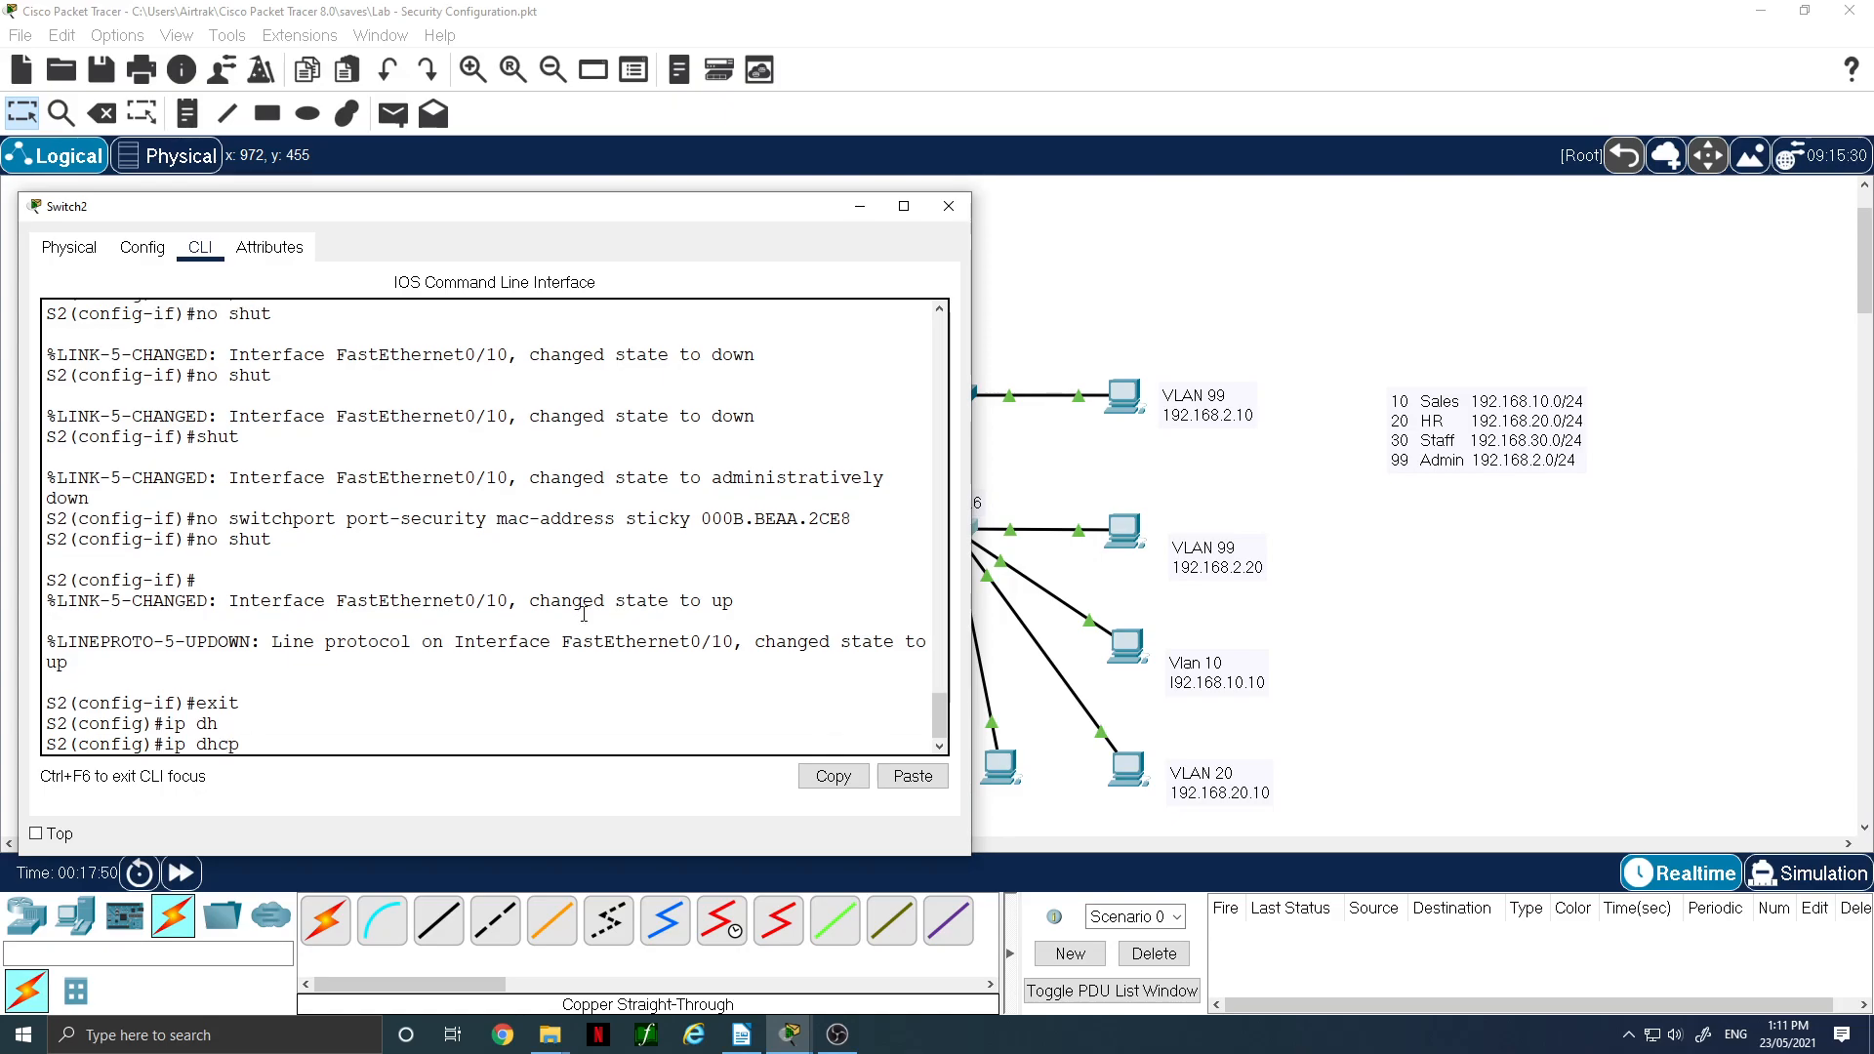
type("sn")
key("Return")
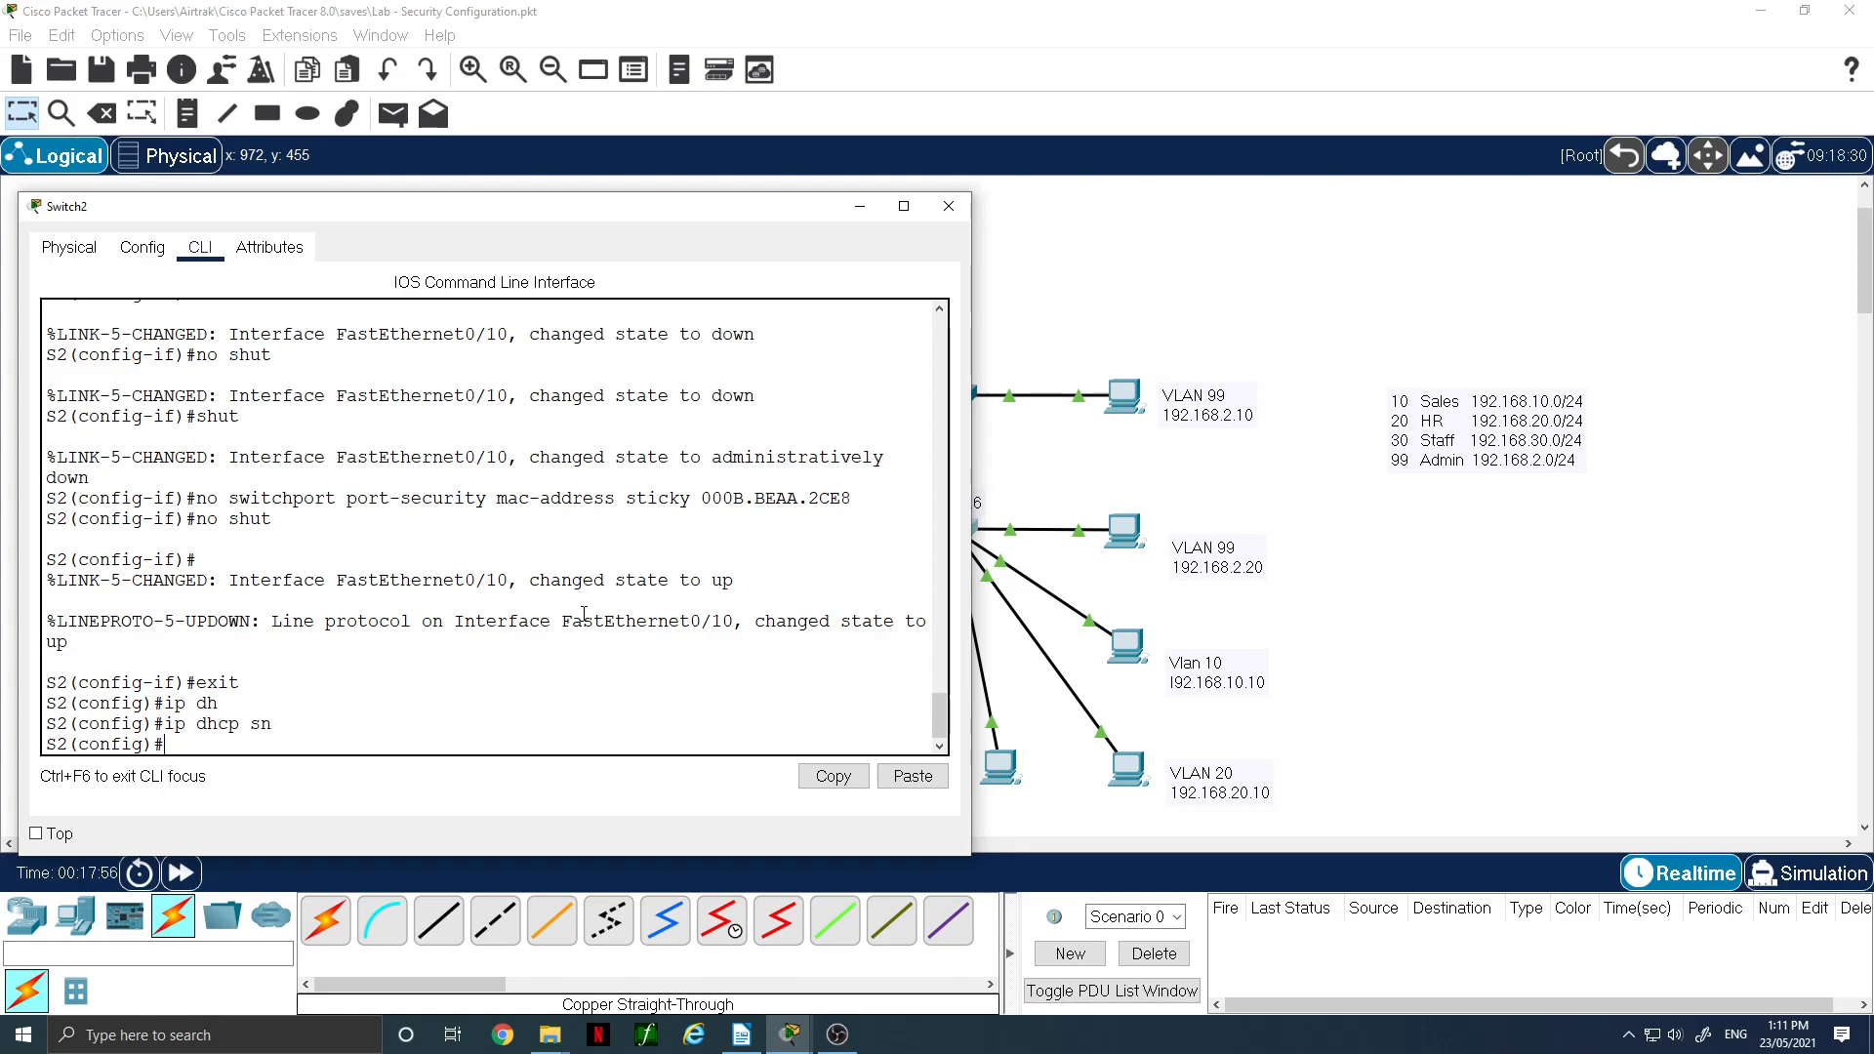
- Enable DHCP snooping for VLAN 30 and display the switch's DHCP snooping status
key("Up")
type("vlan 30")
key("Return")
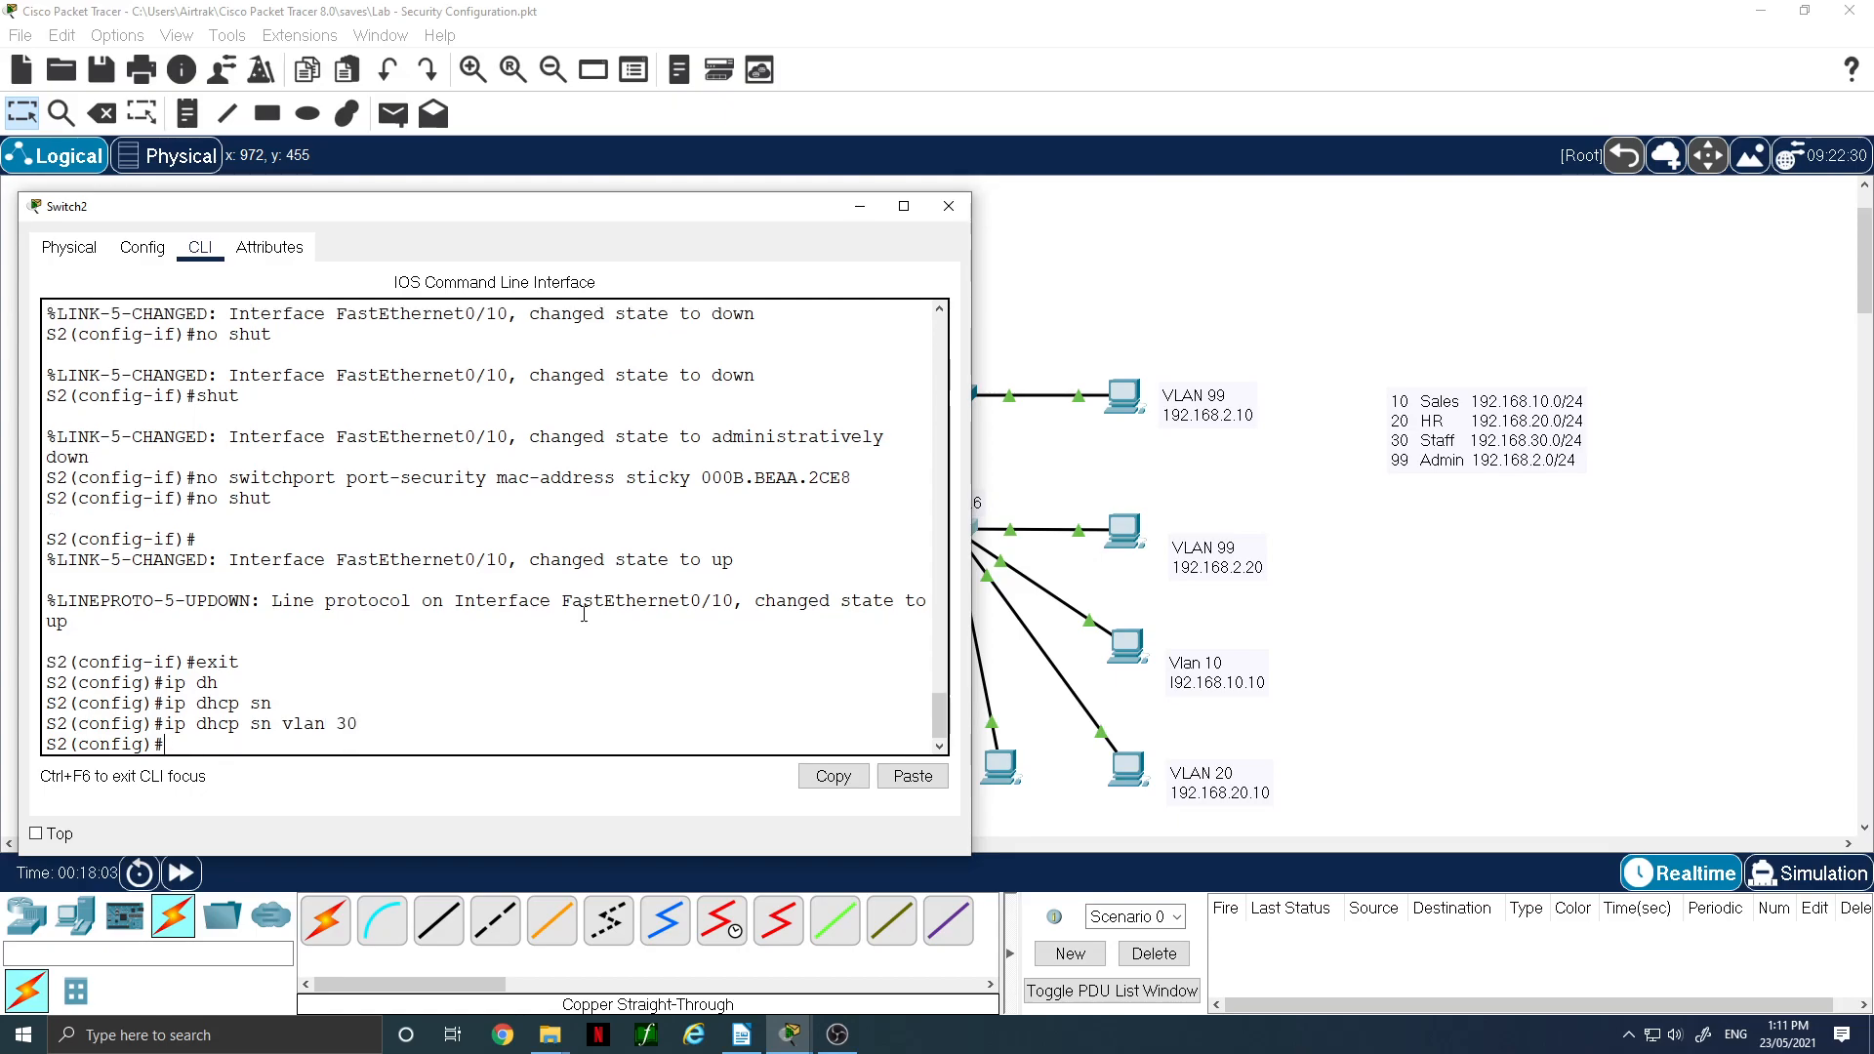
type("do sh ip dhcp sn")
key("Return")
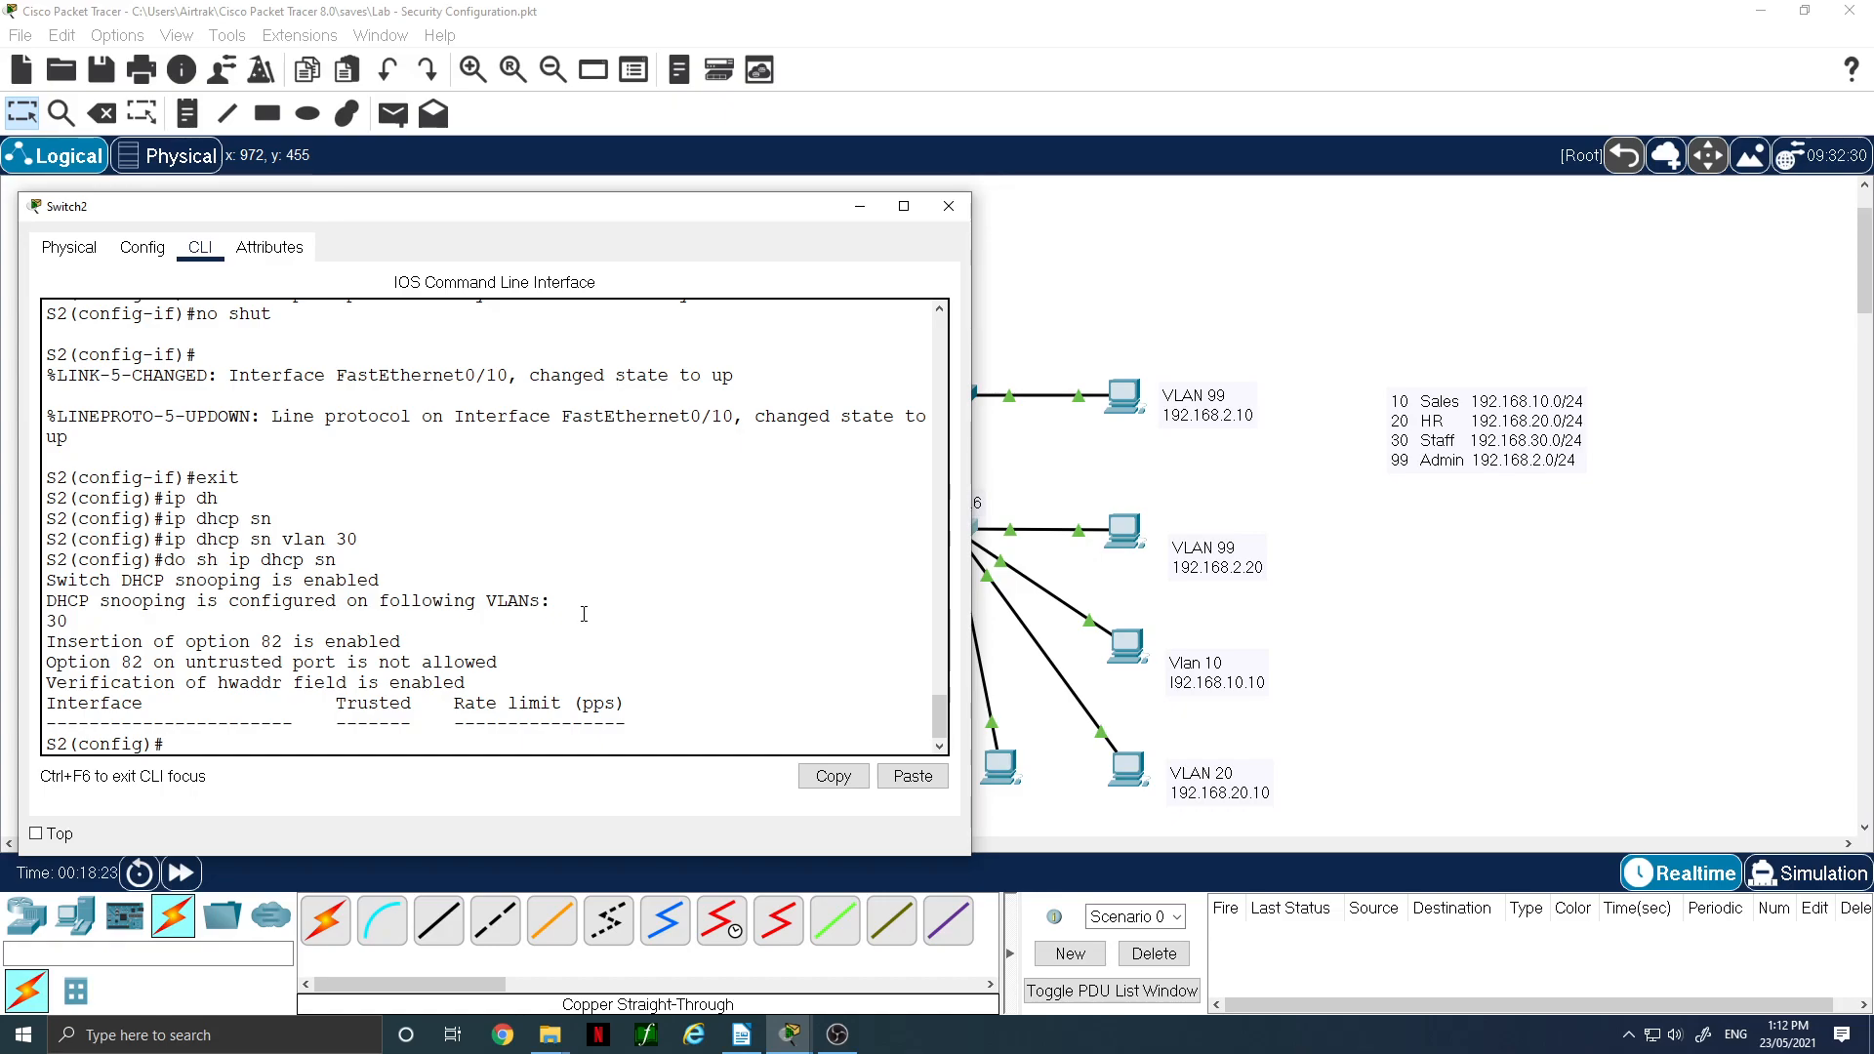
- Test DHCP on the VLAN 30 PC with snooping enabled by toggling its IP configuration to Static and back to DHCP
left_click(1003, 769)
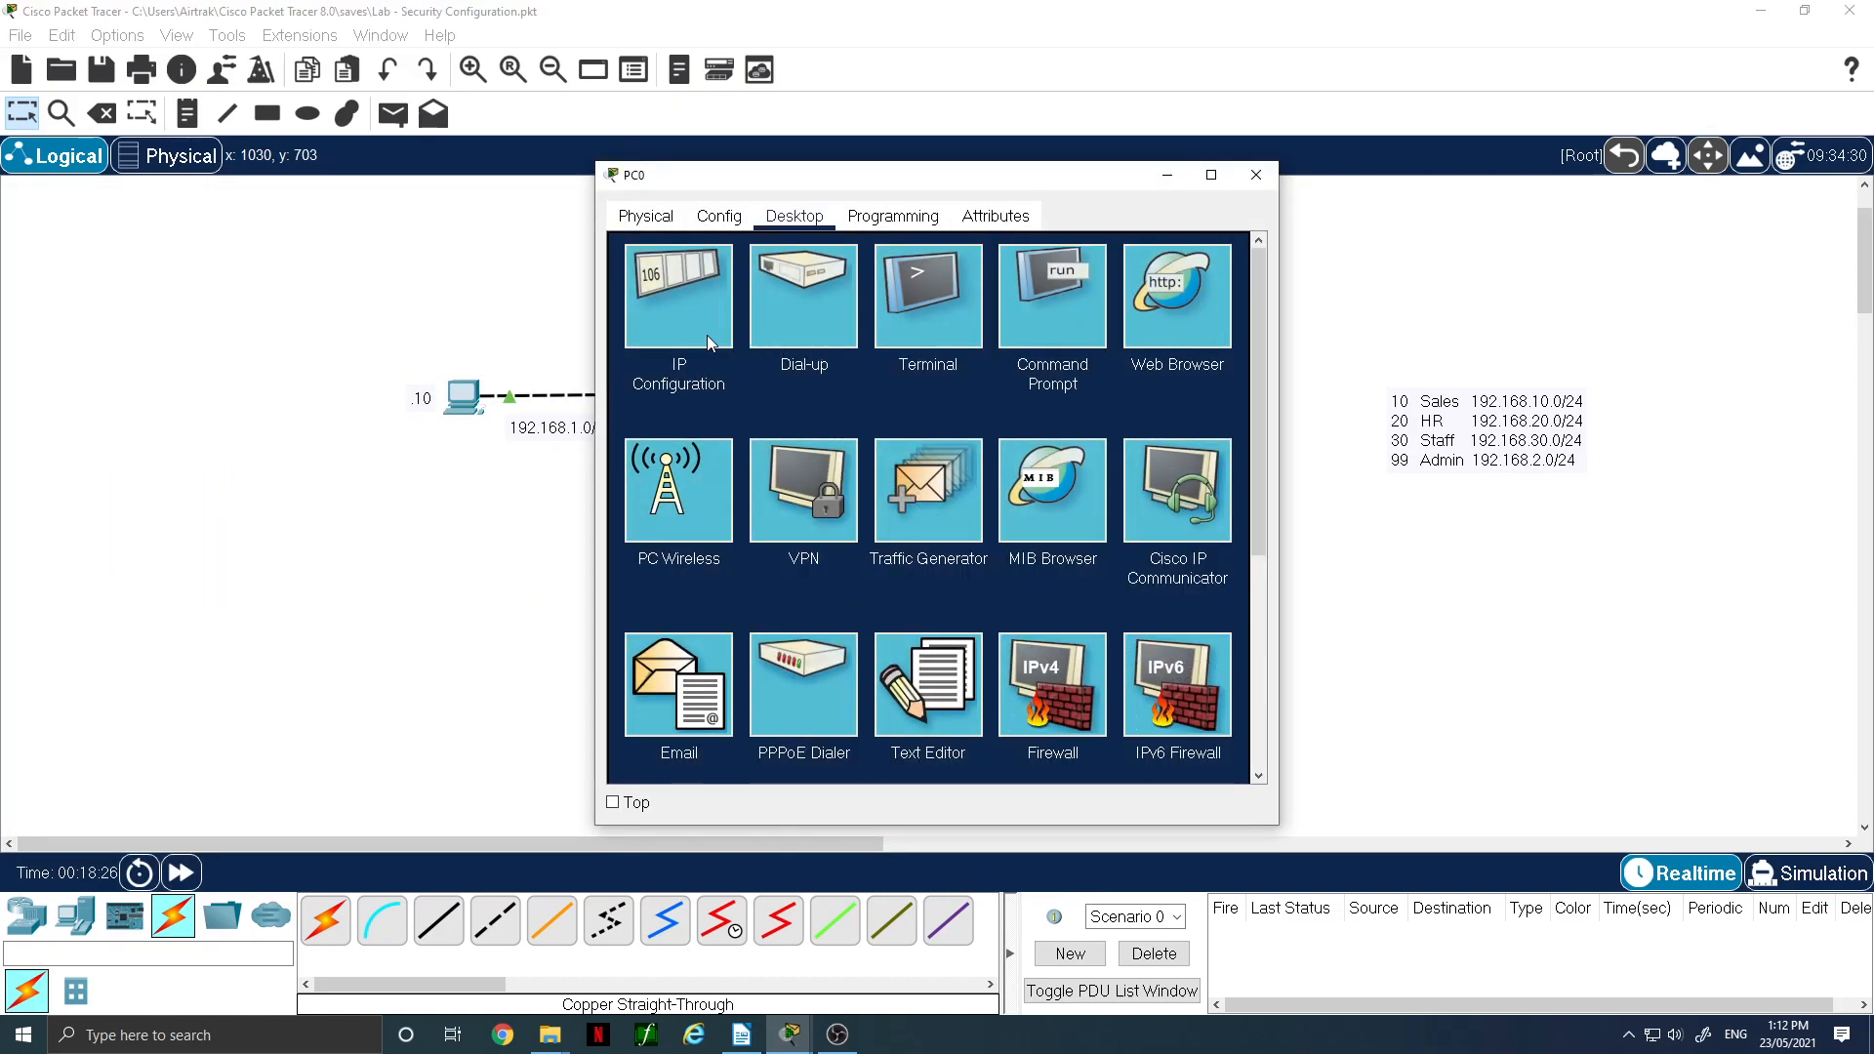
left_click(707, 336)
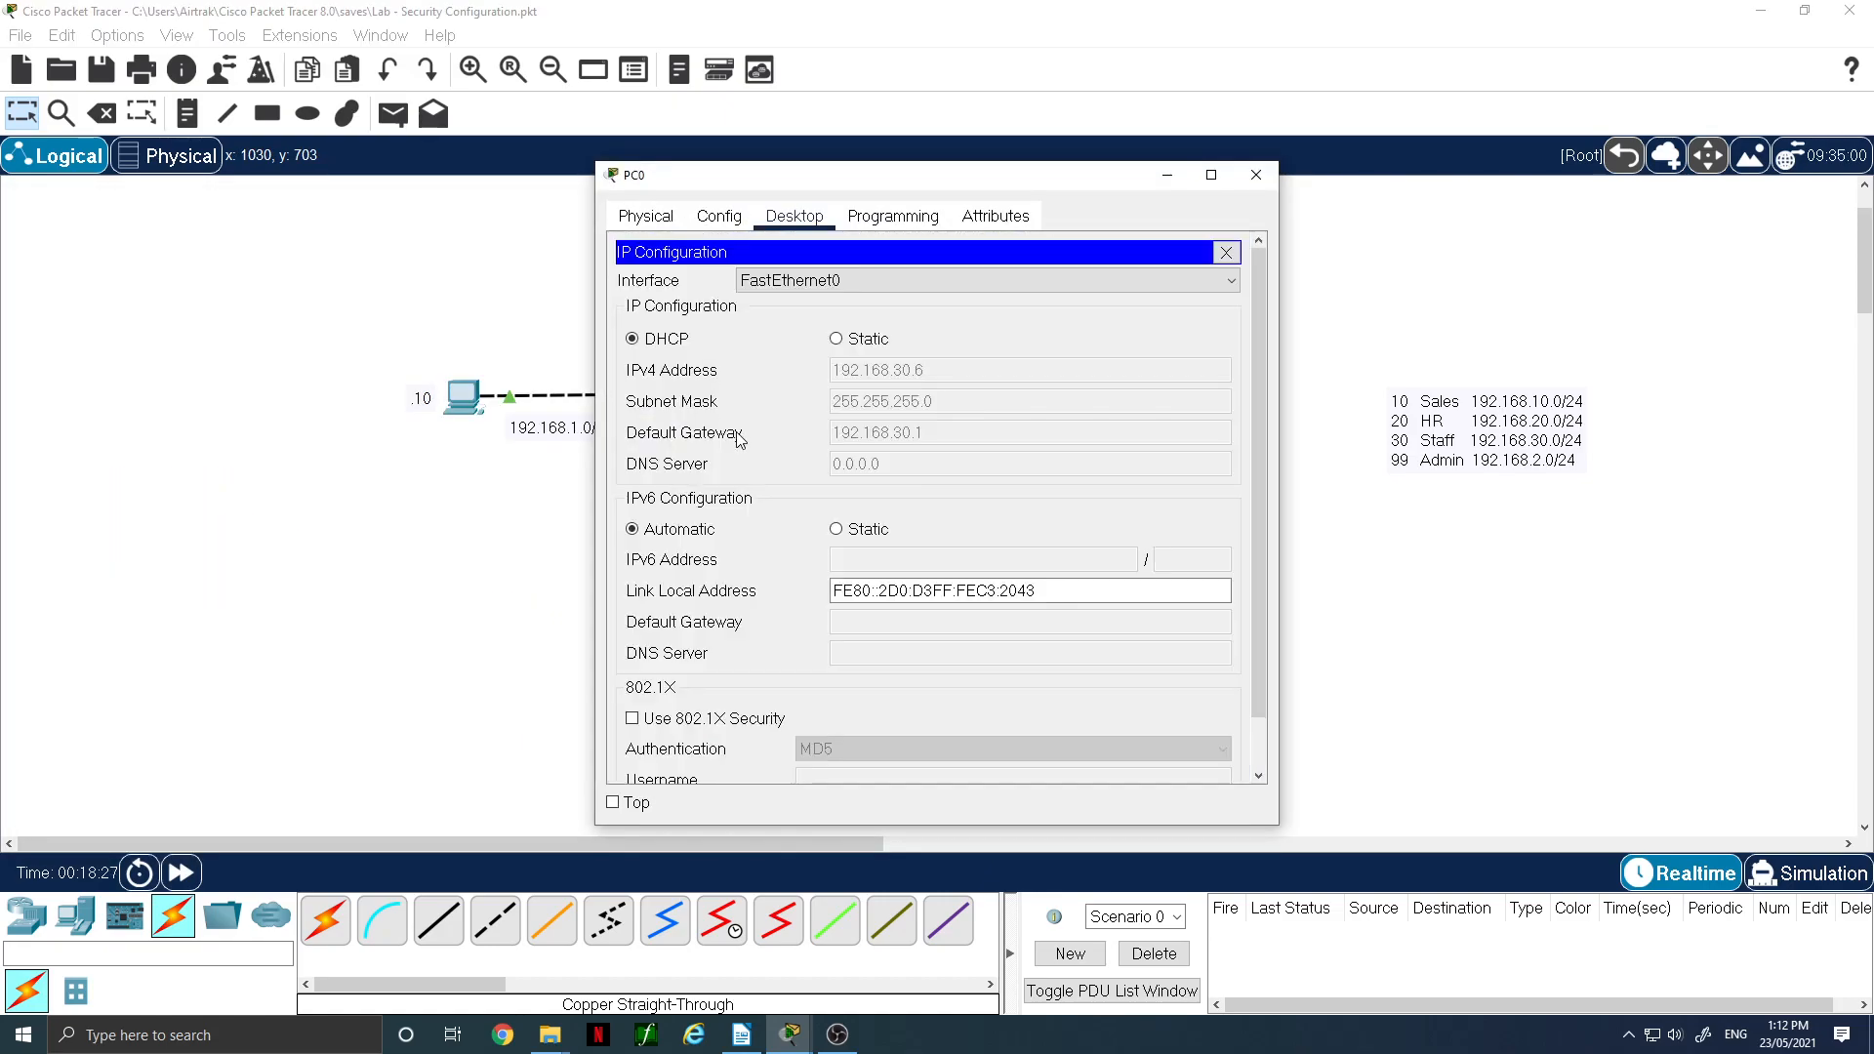
left_click(835, 339)
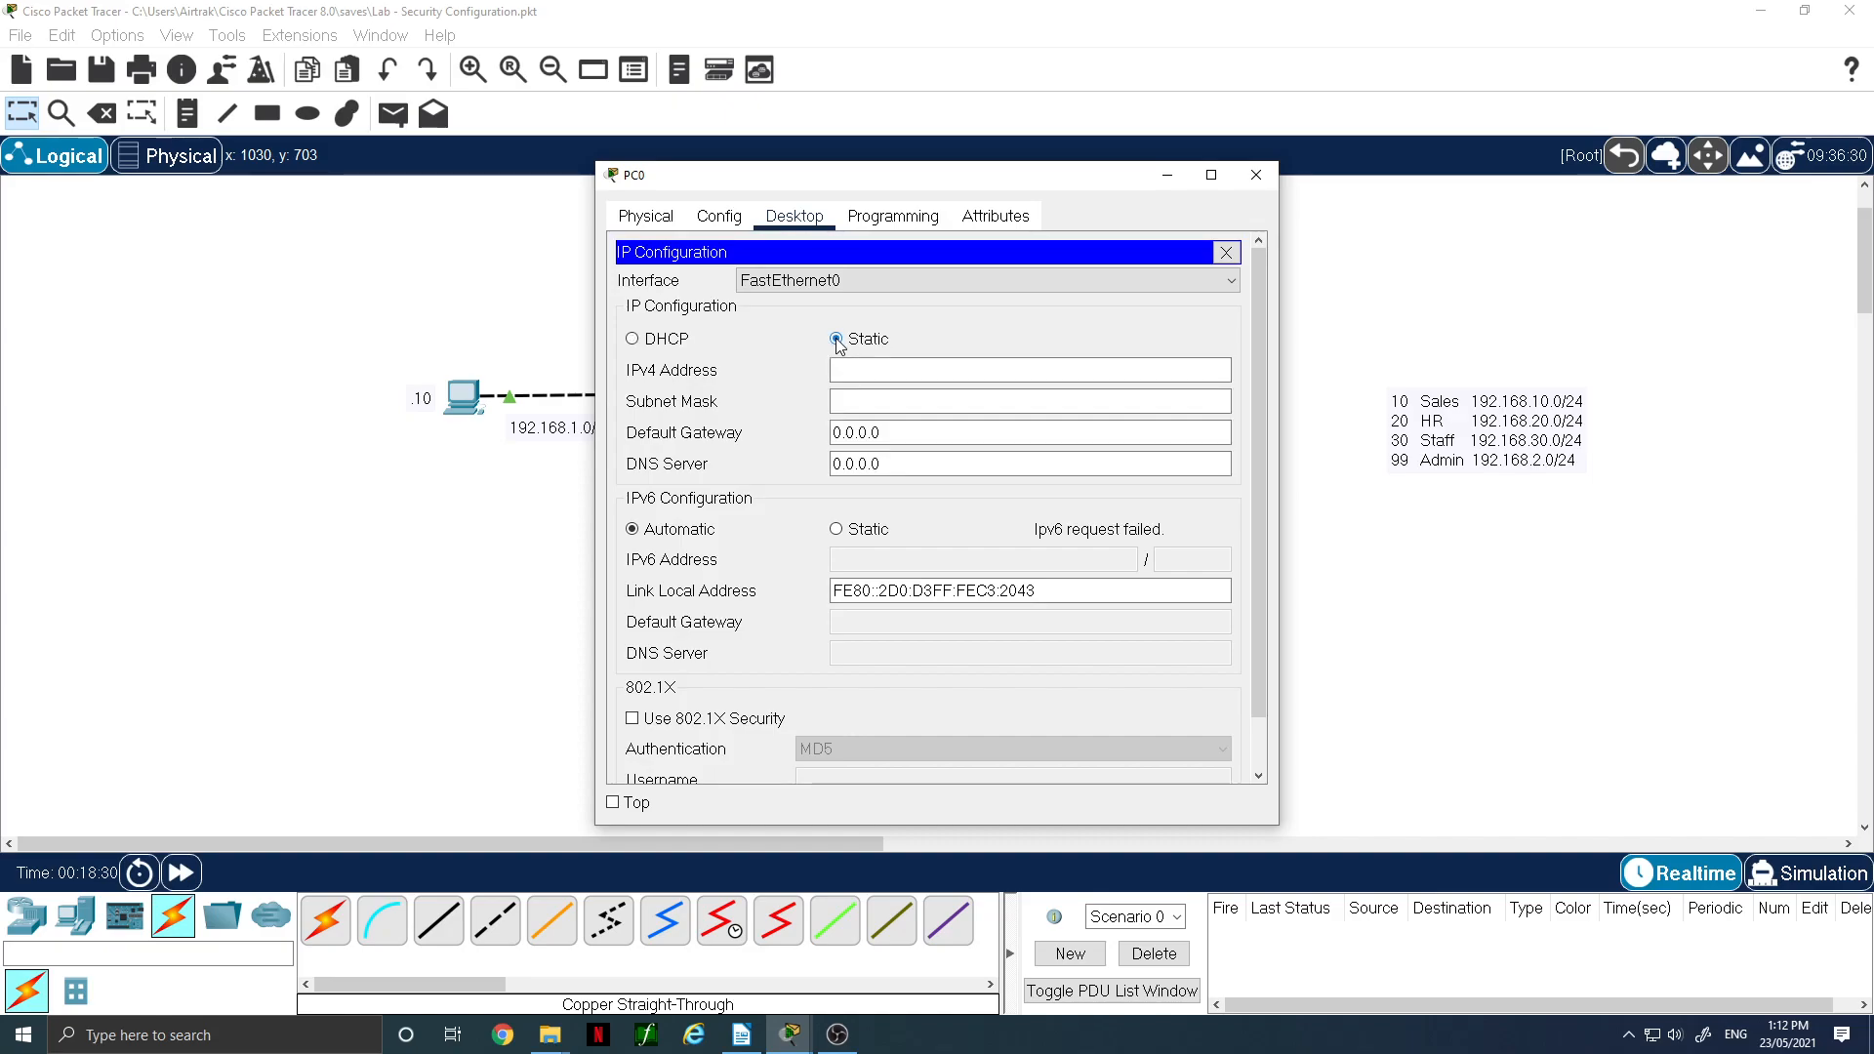
left_click(669, 340)
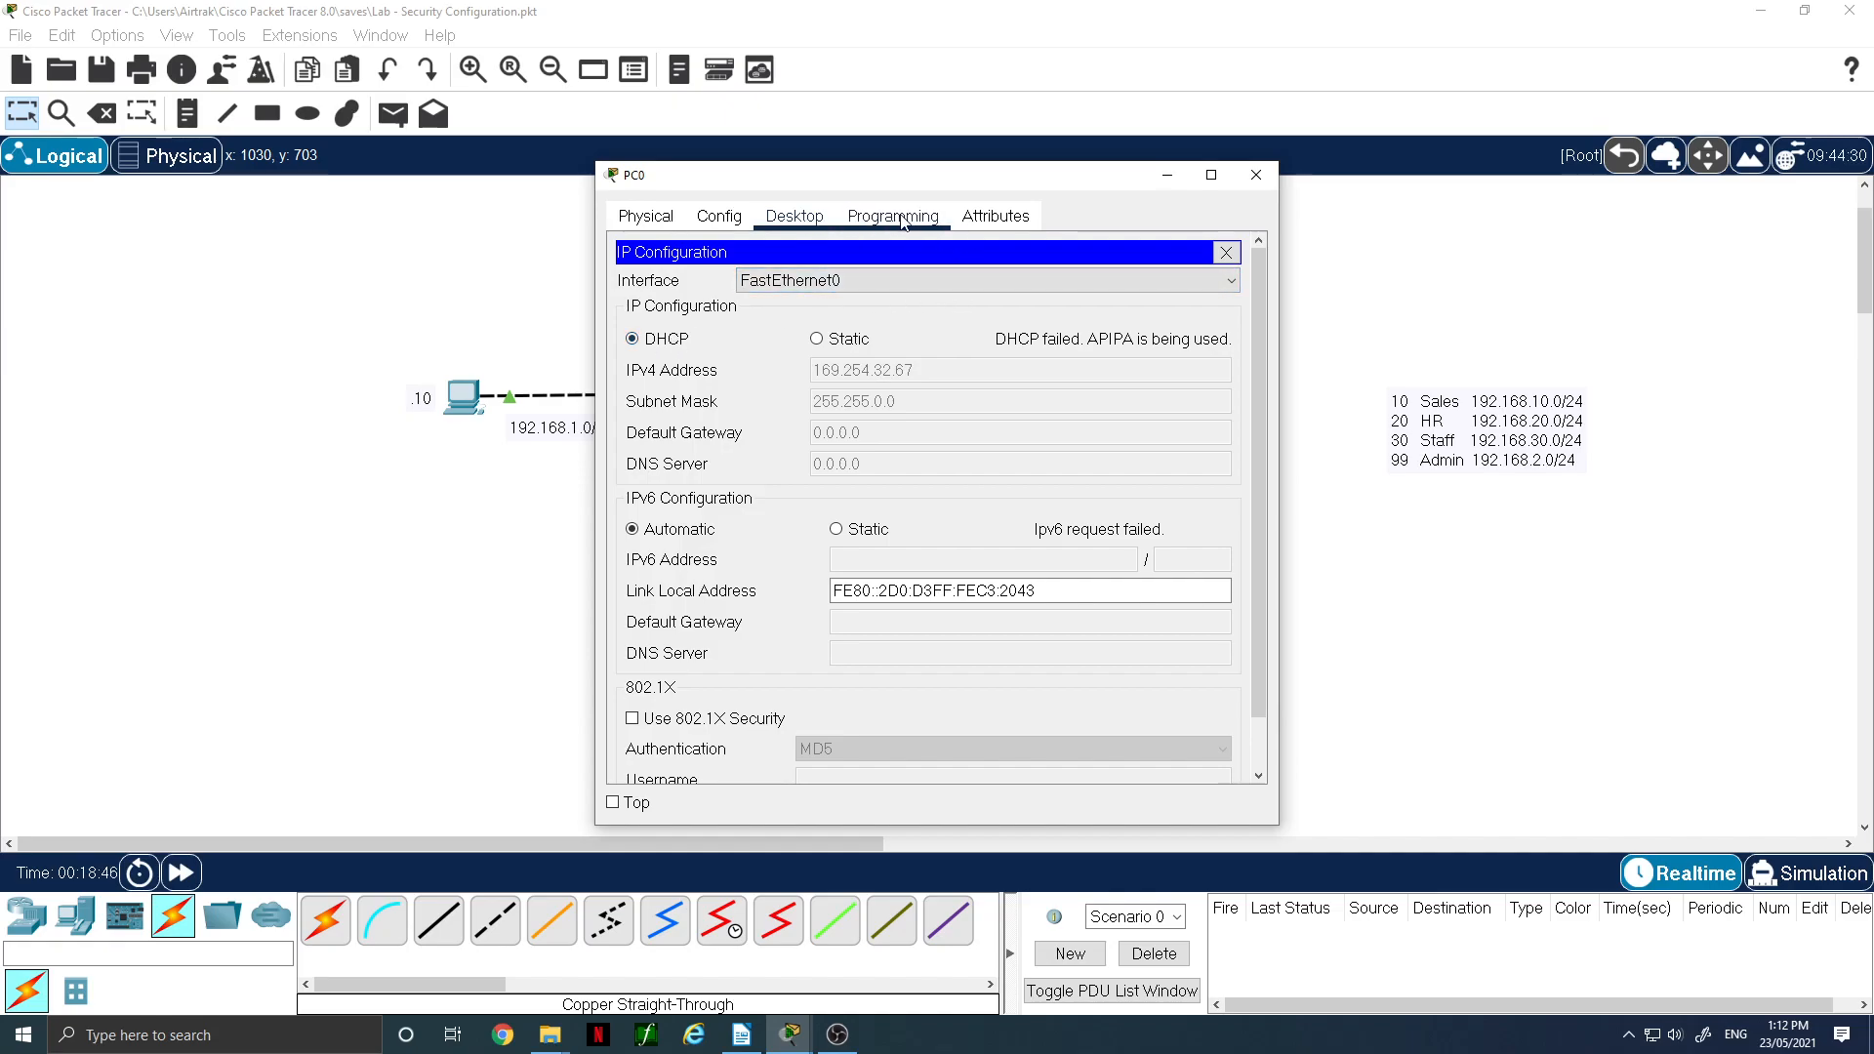
left_click(1266, 175)
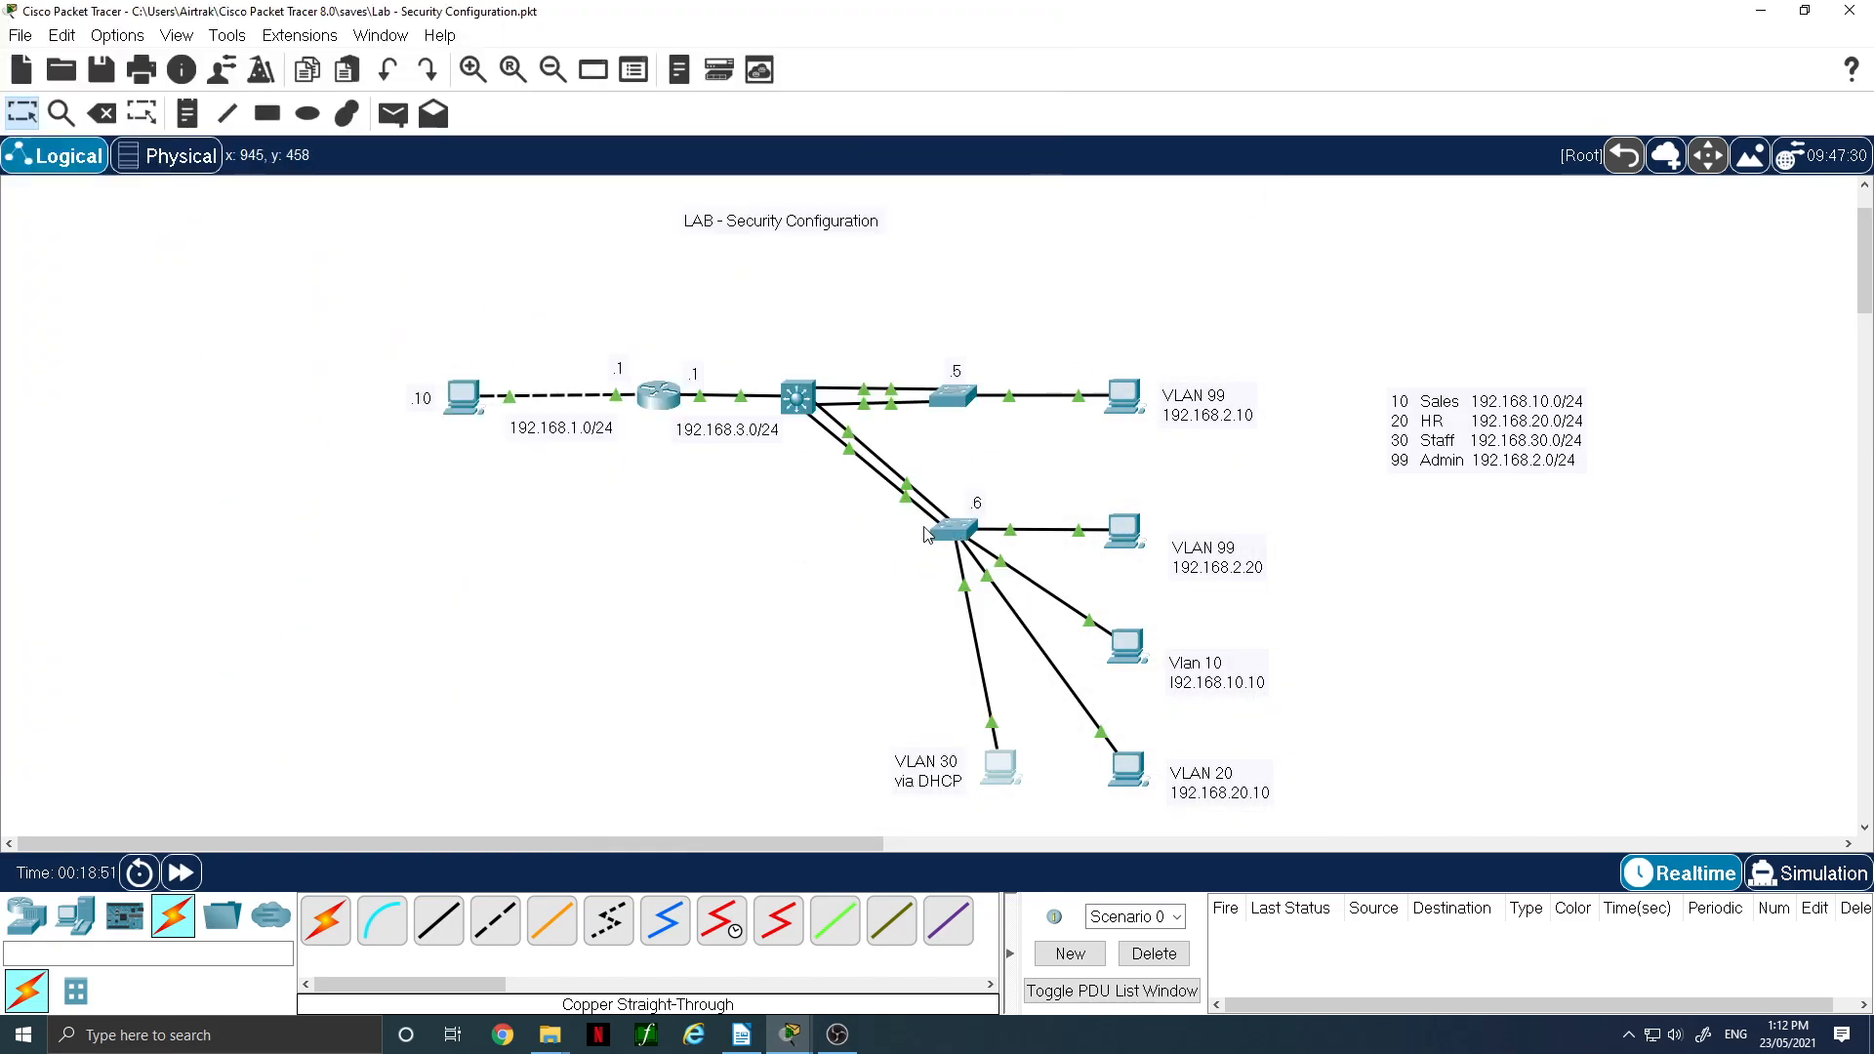
- In S2's CLI, configure the uplink interface range g0/1 - 2 as trusted ports with ip dhcp snooping trust
left_click(951, 529)
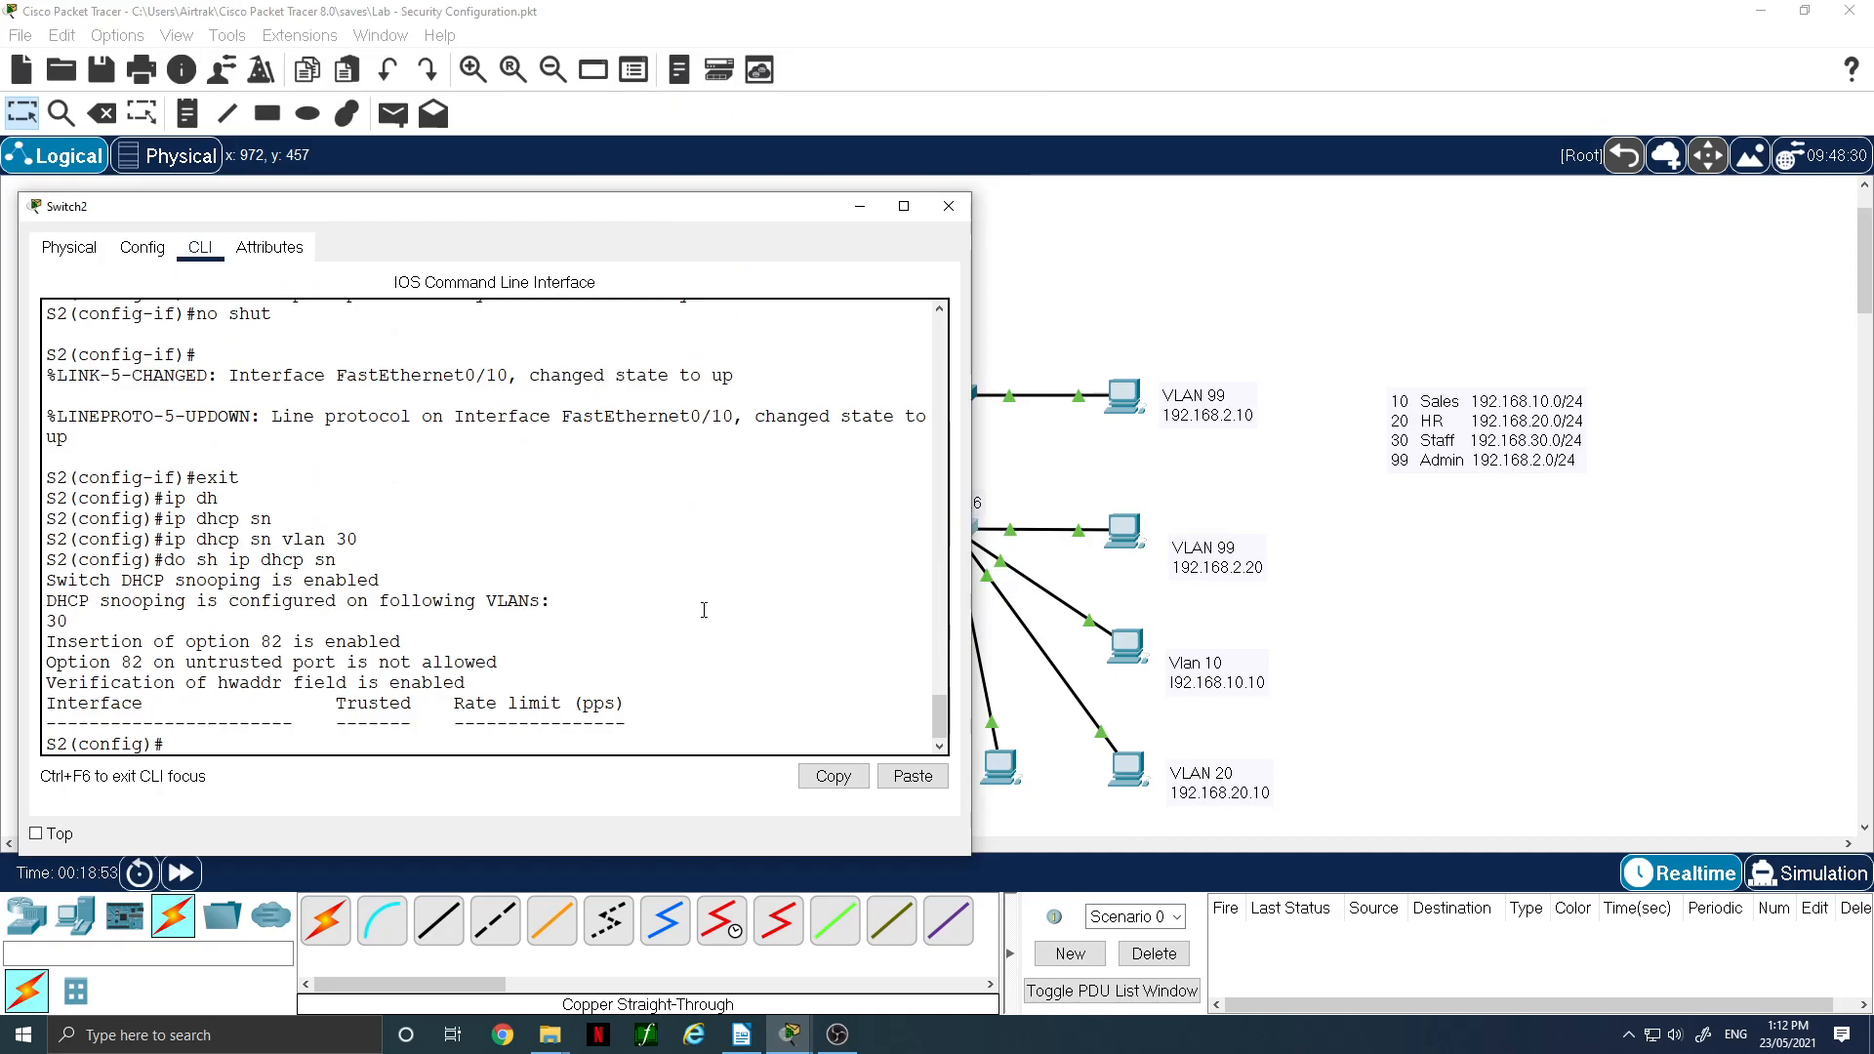
type("int ran")
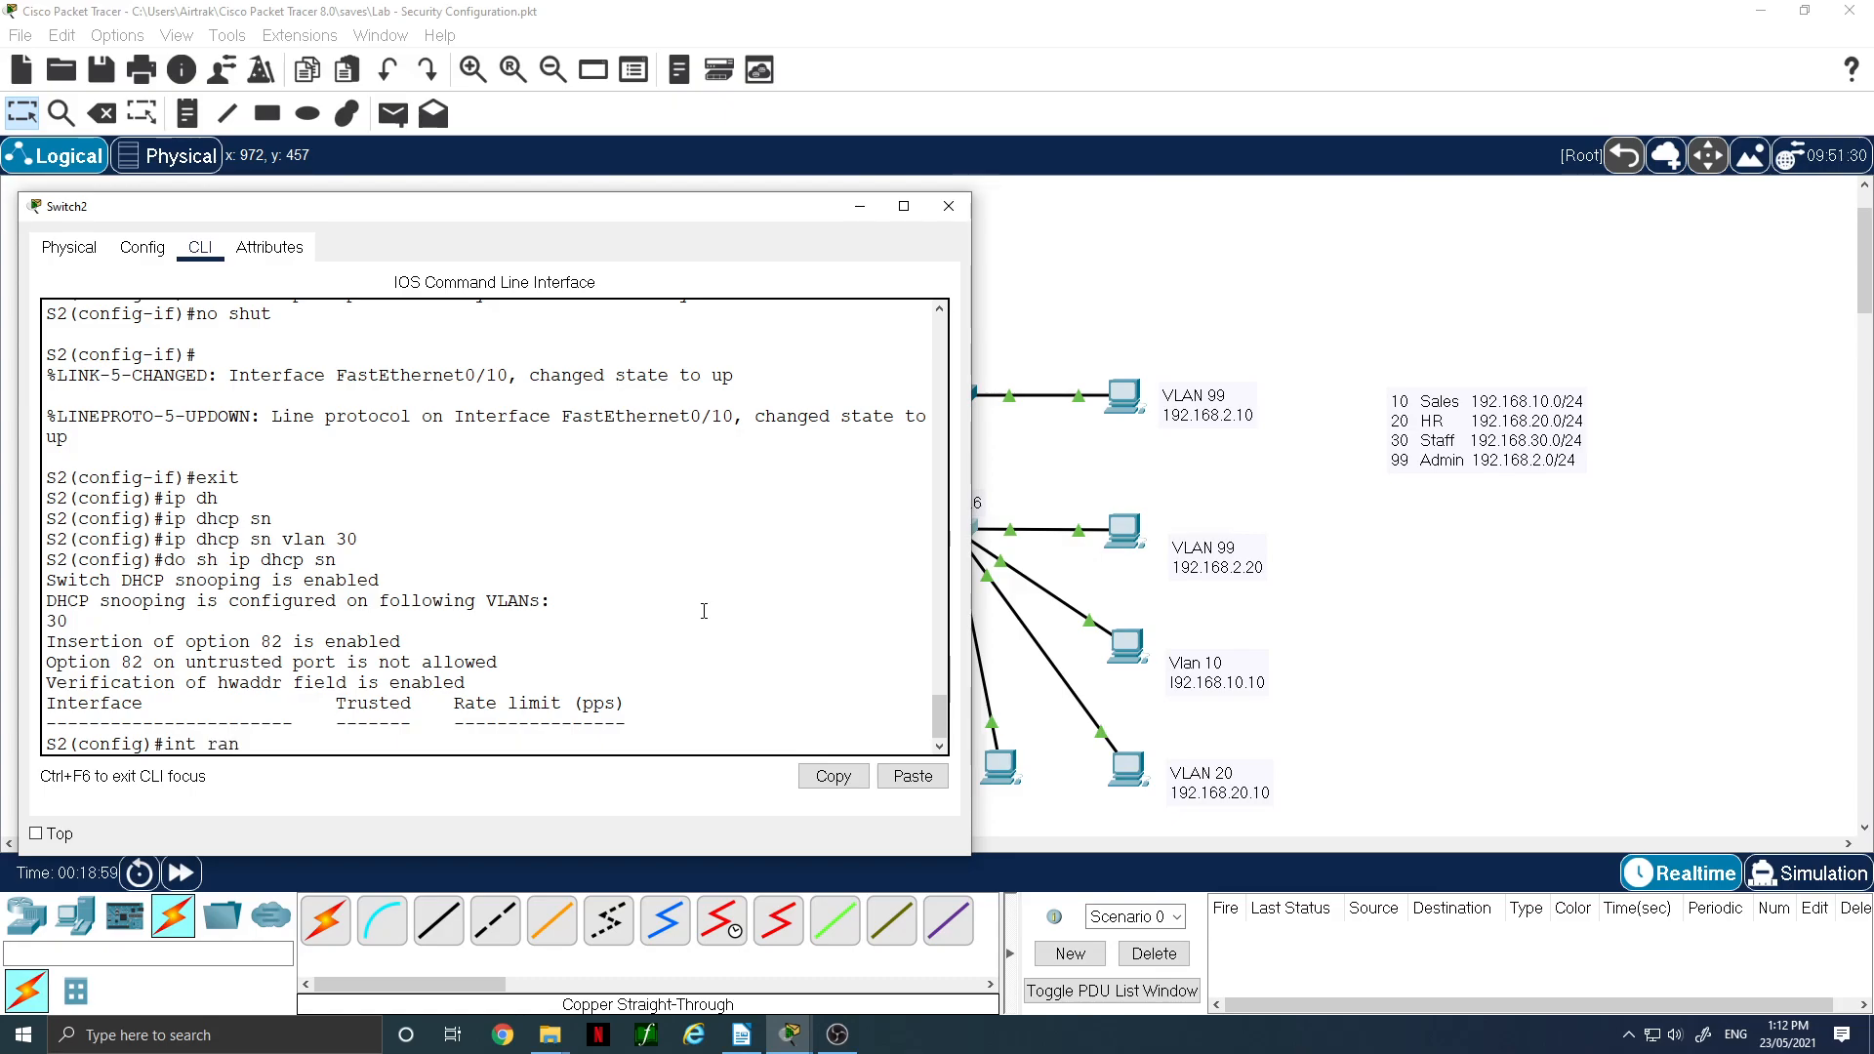
type("ge g0/1")
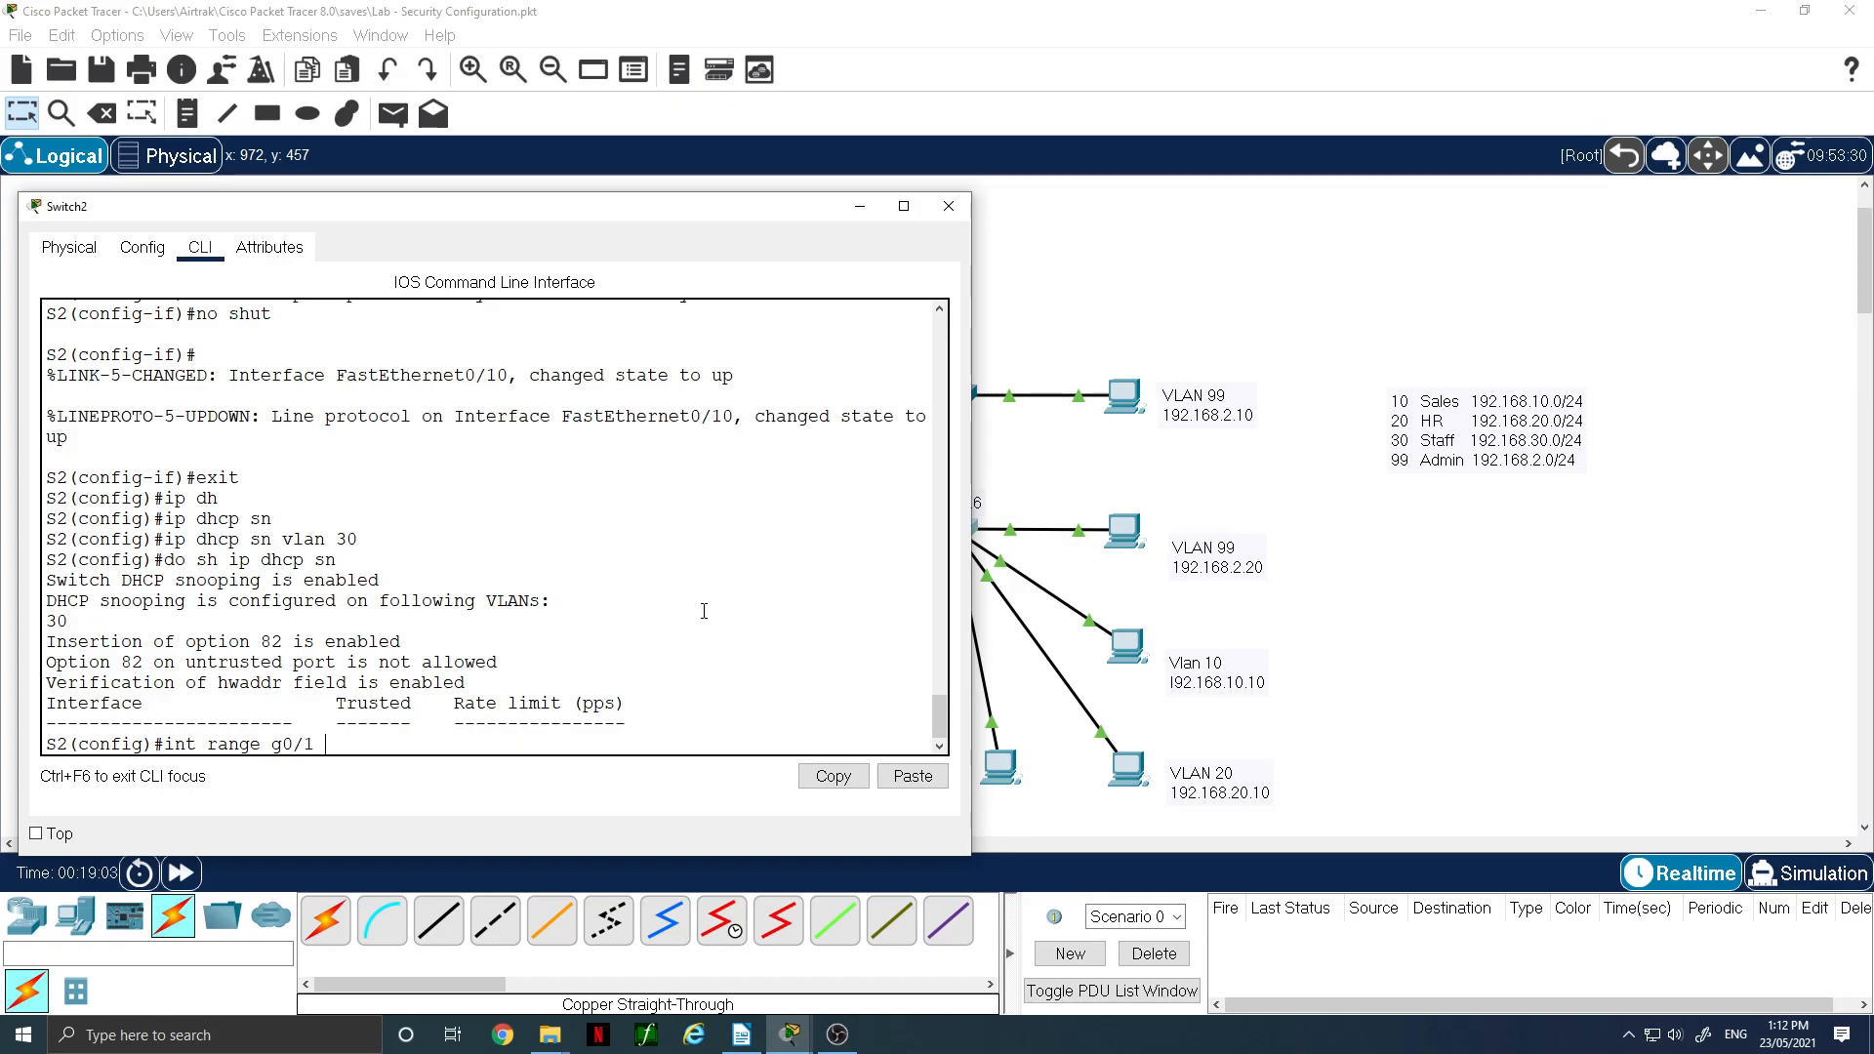
type(" - 2")
key("Return")
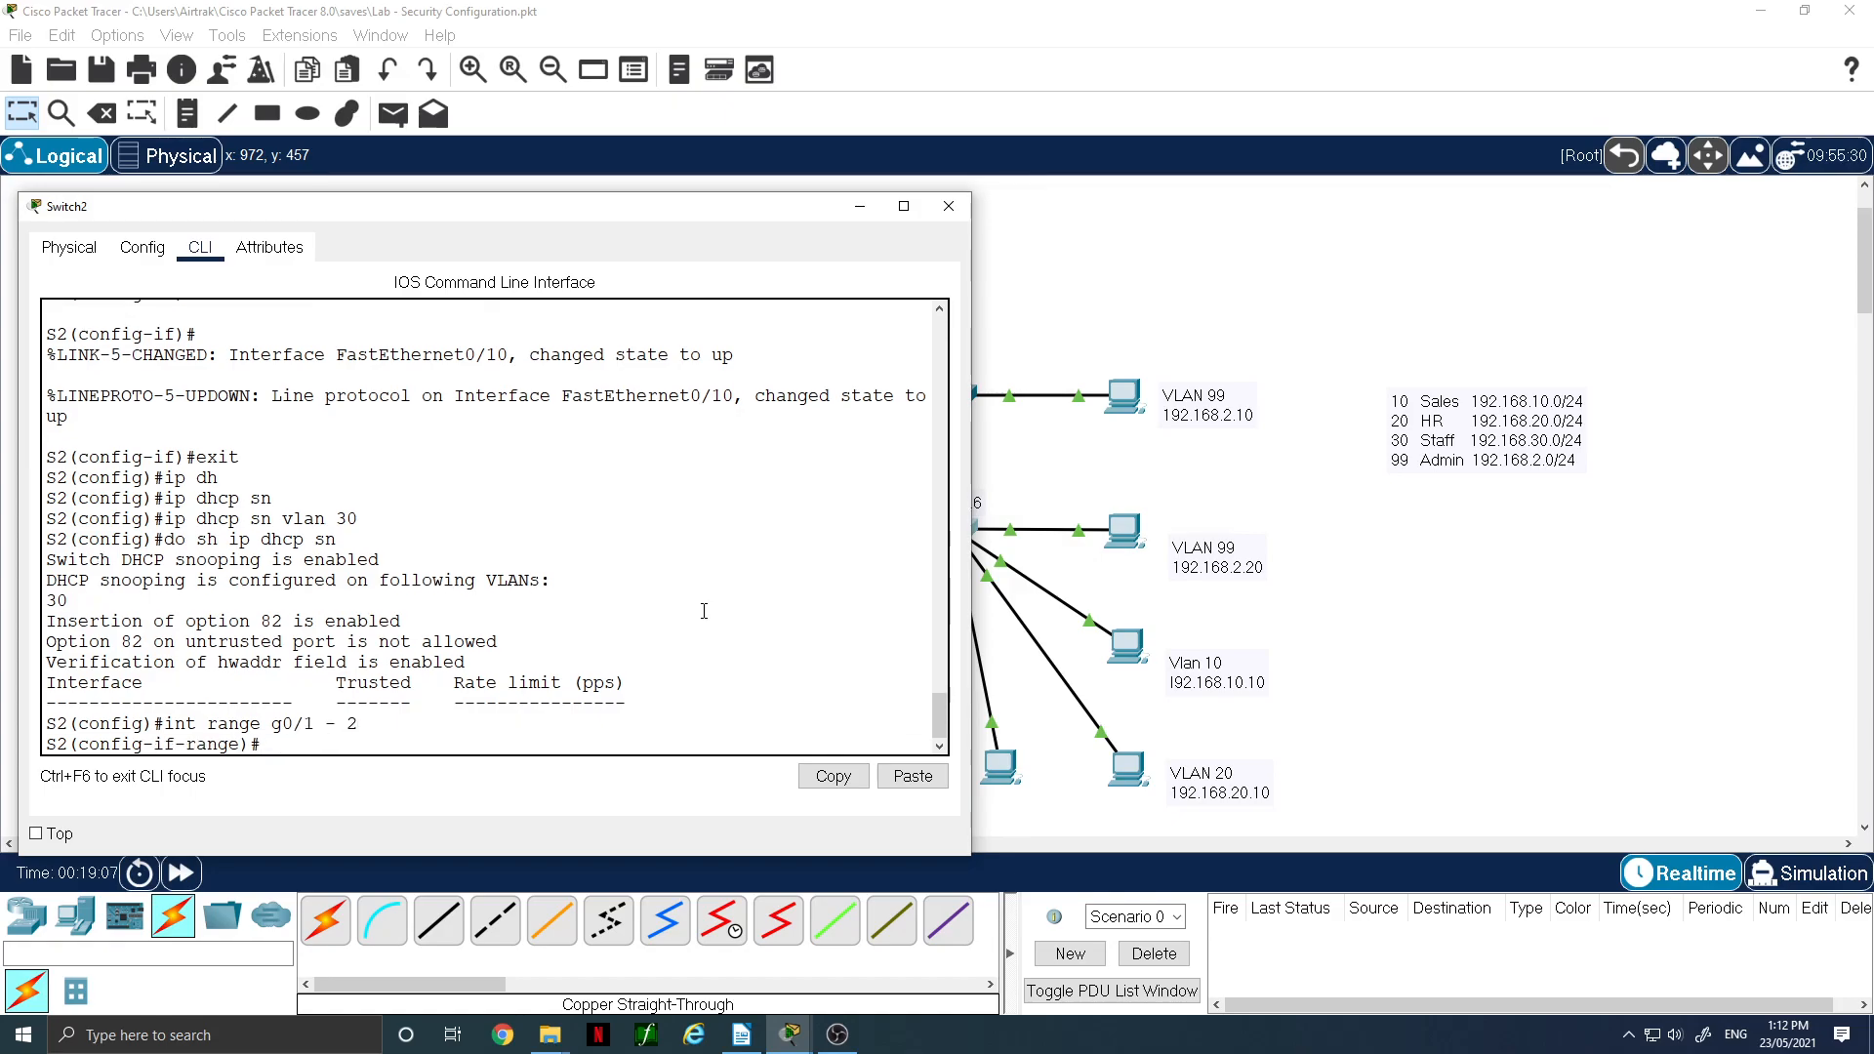
type("ip dhcp sn")
key("Tab")
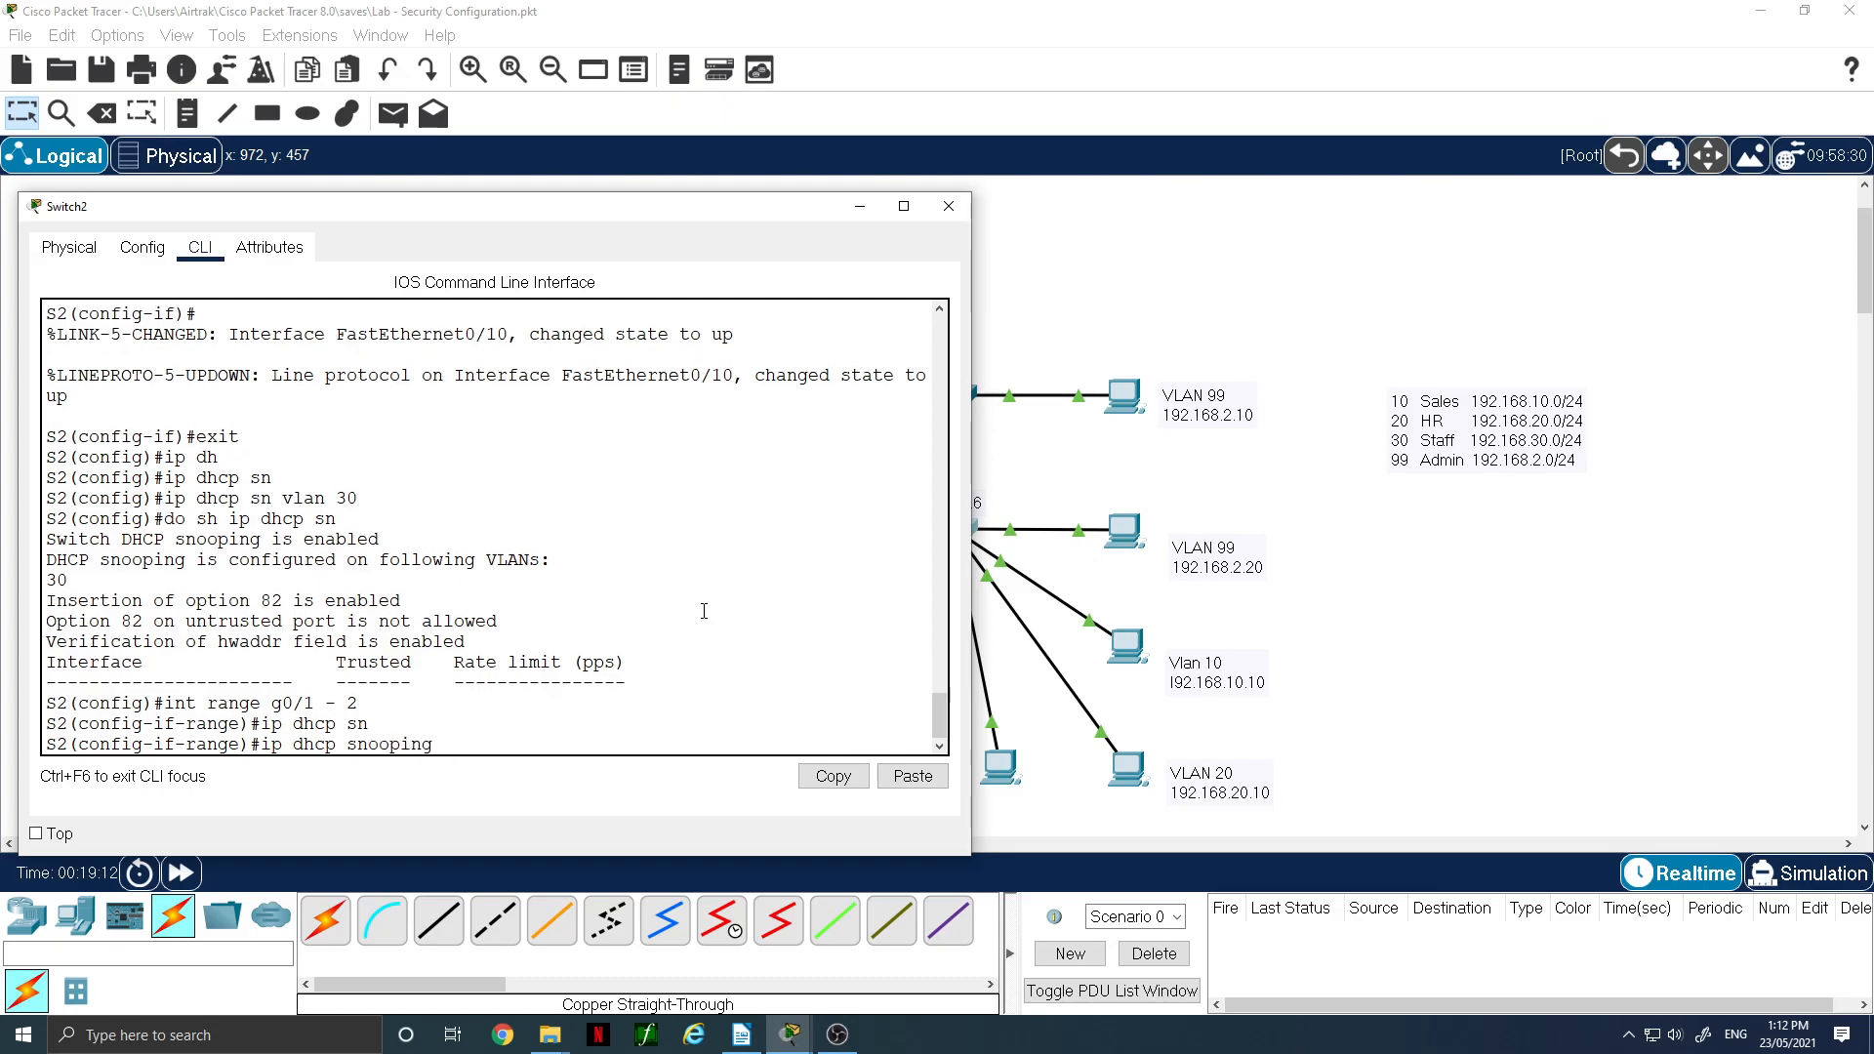
type("tr")
key("Tab")
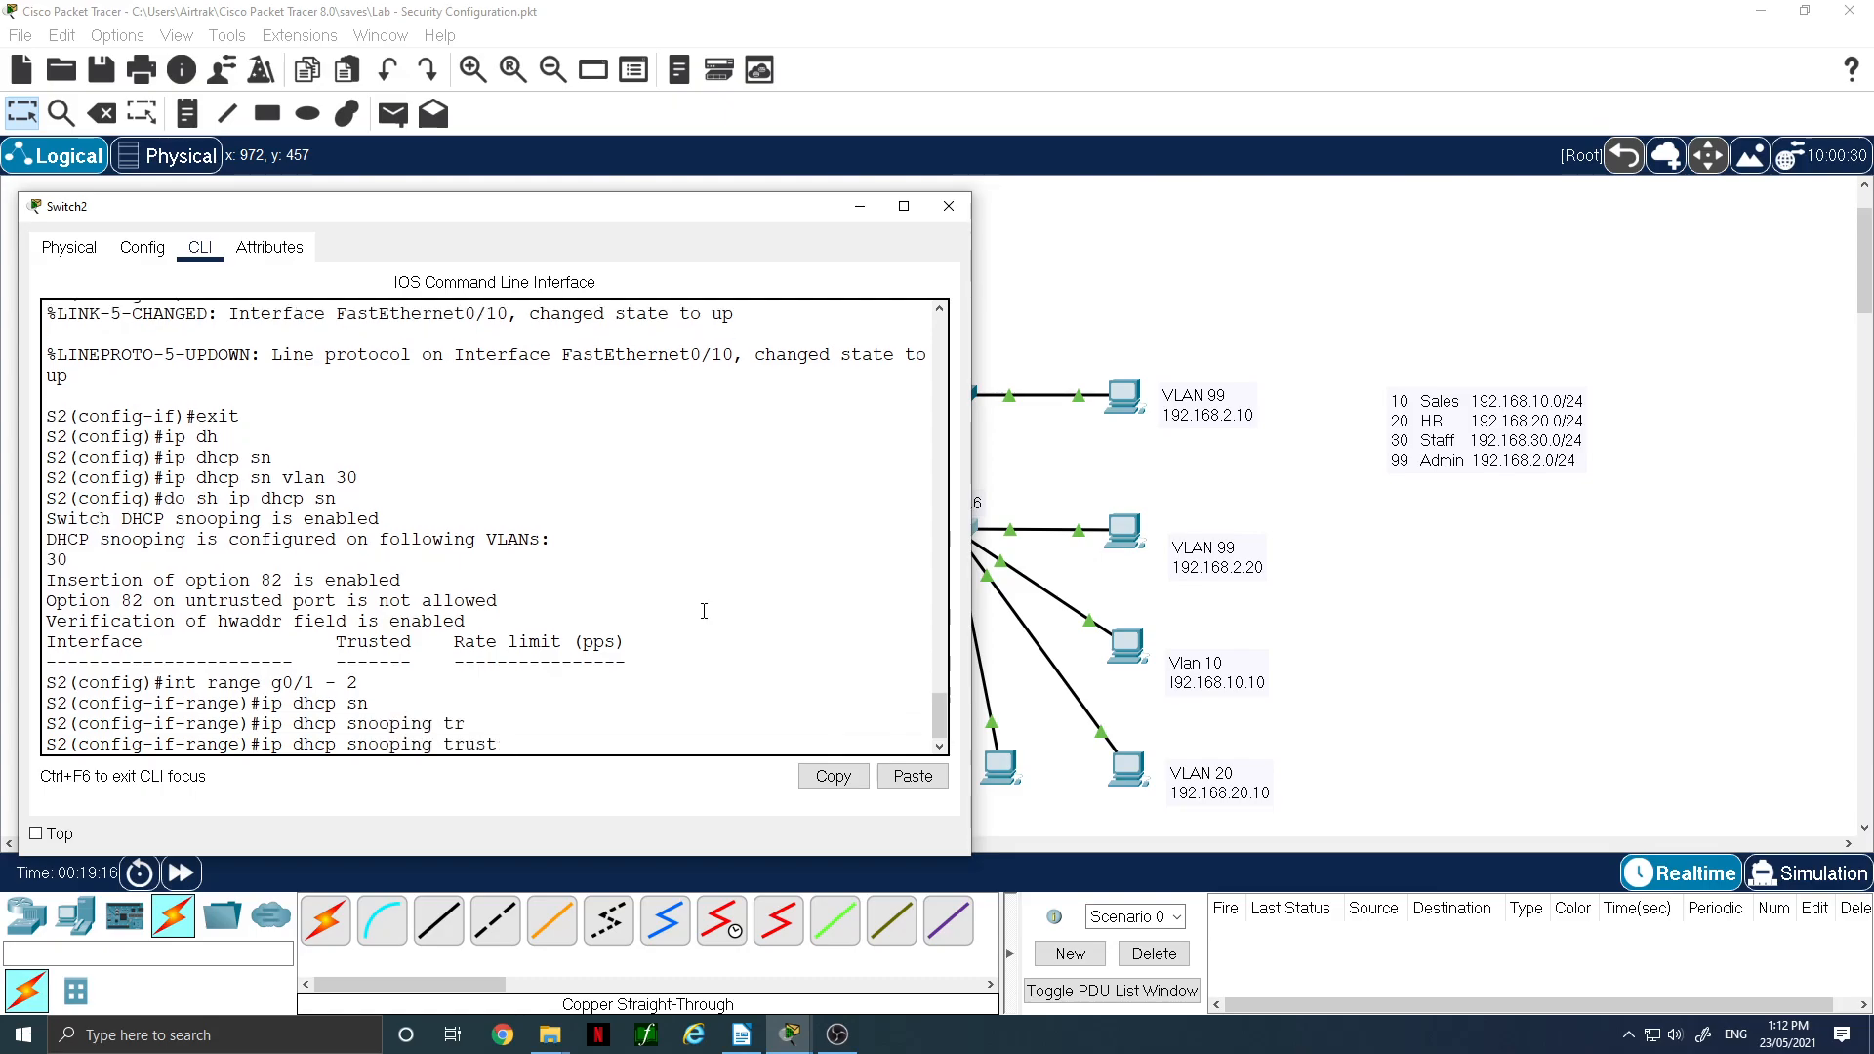
type("?")
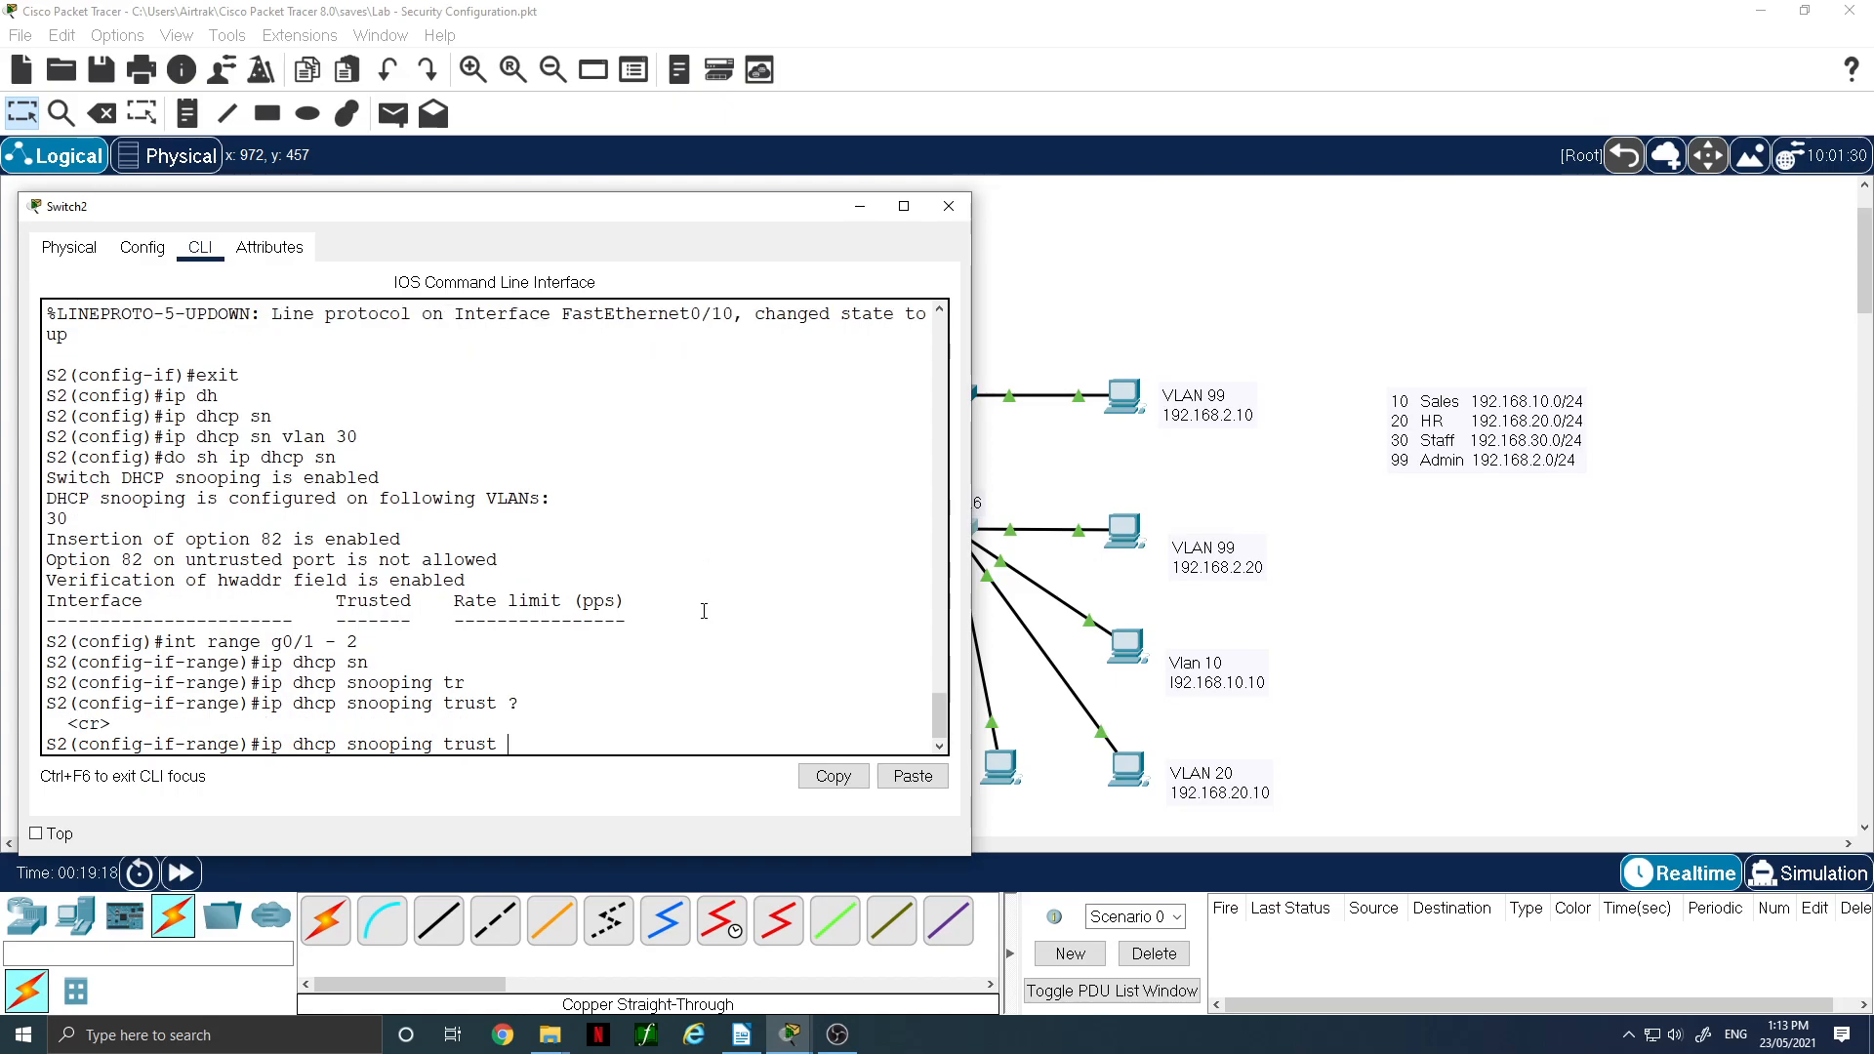
key("Return")
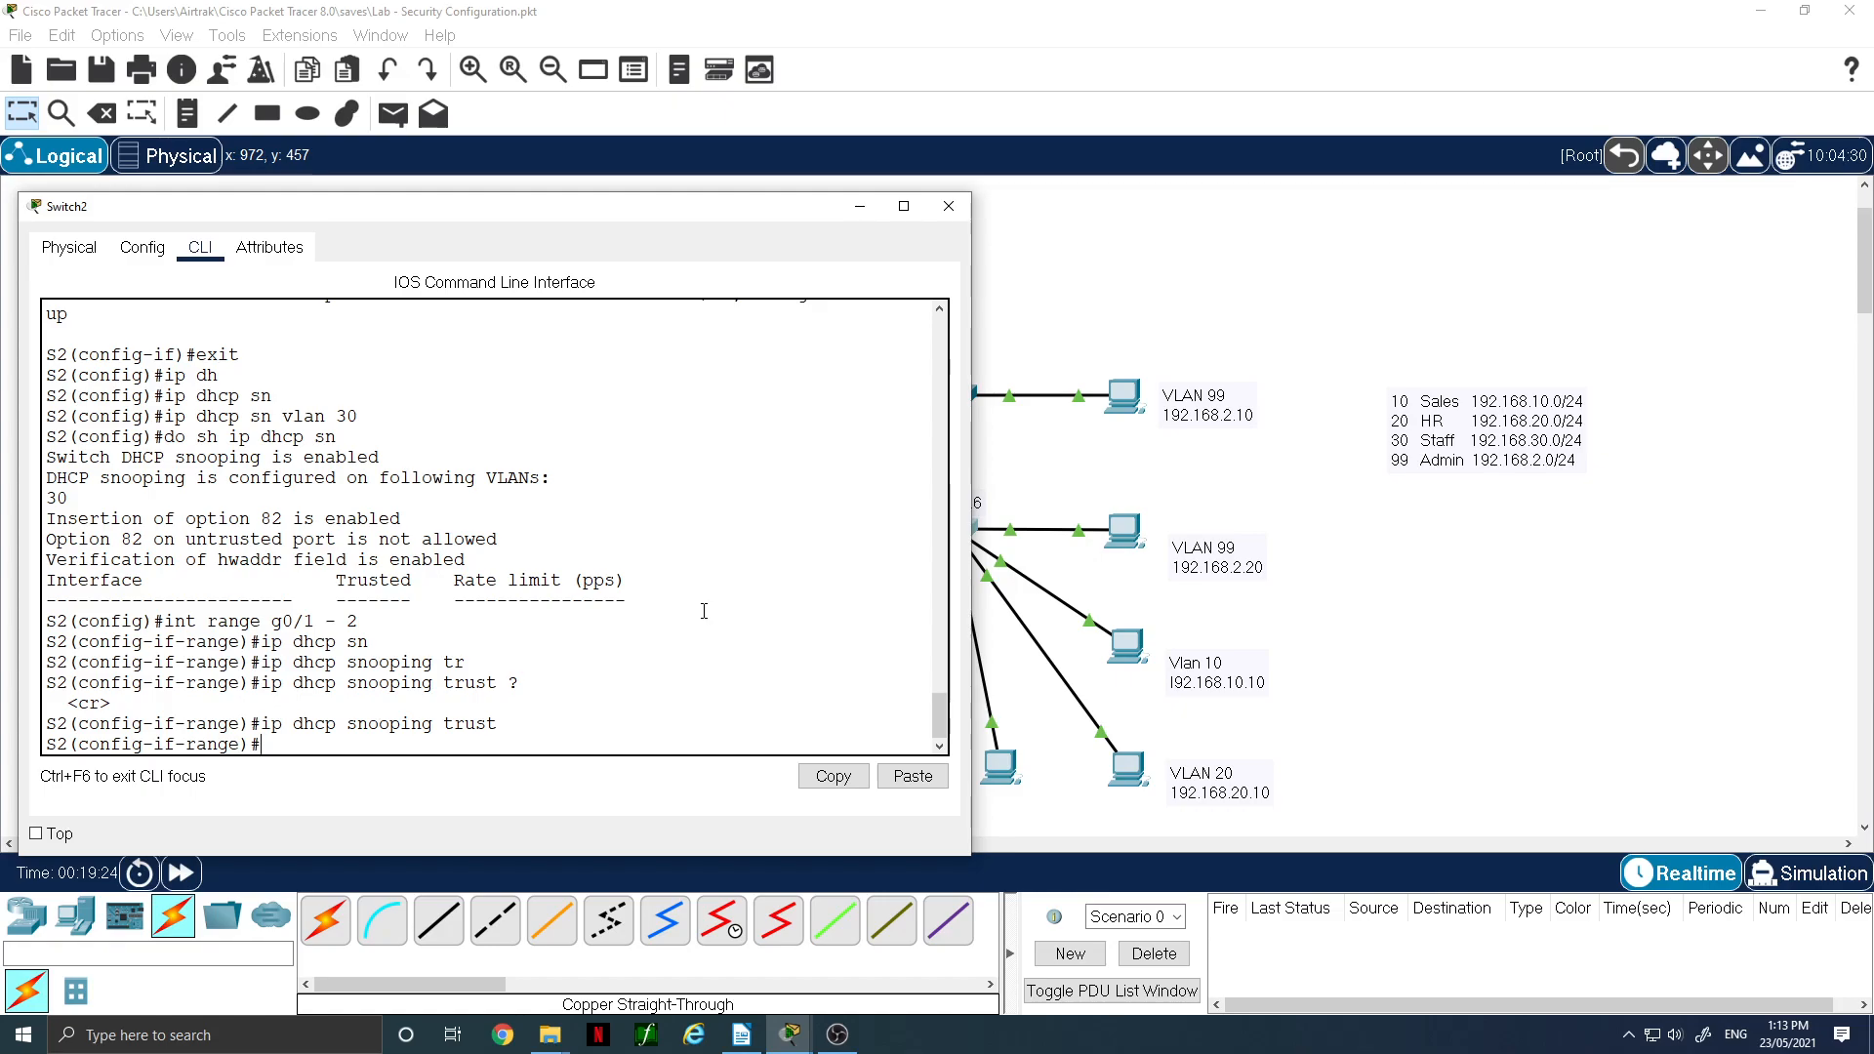
- Display S2's DHCP snooping status and check the trust and rate limit entries of the uplink ports
type("do sh ip dhcp sn")
key("Return")
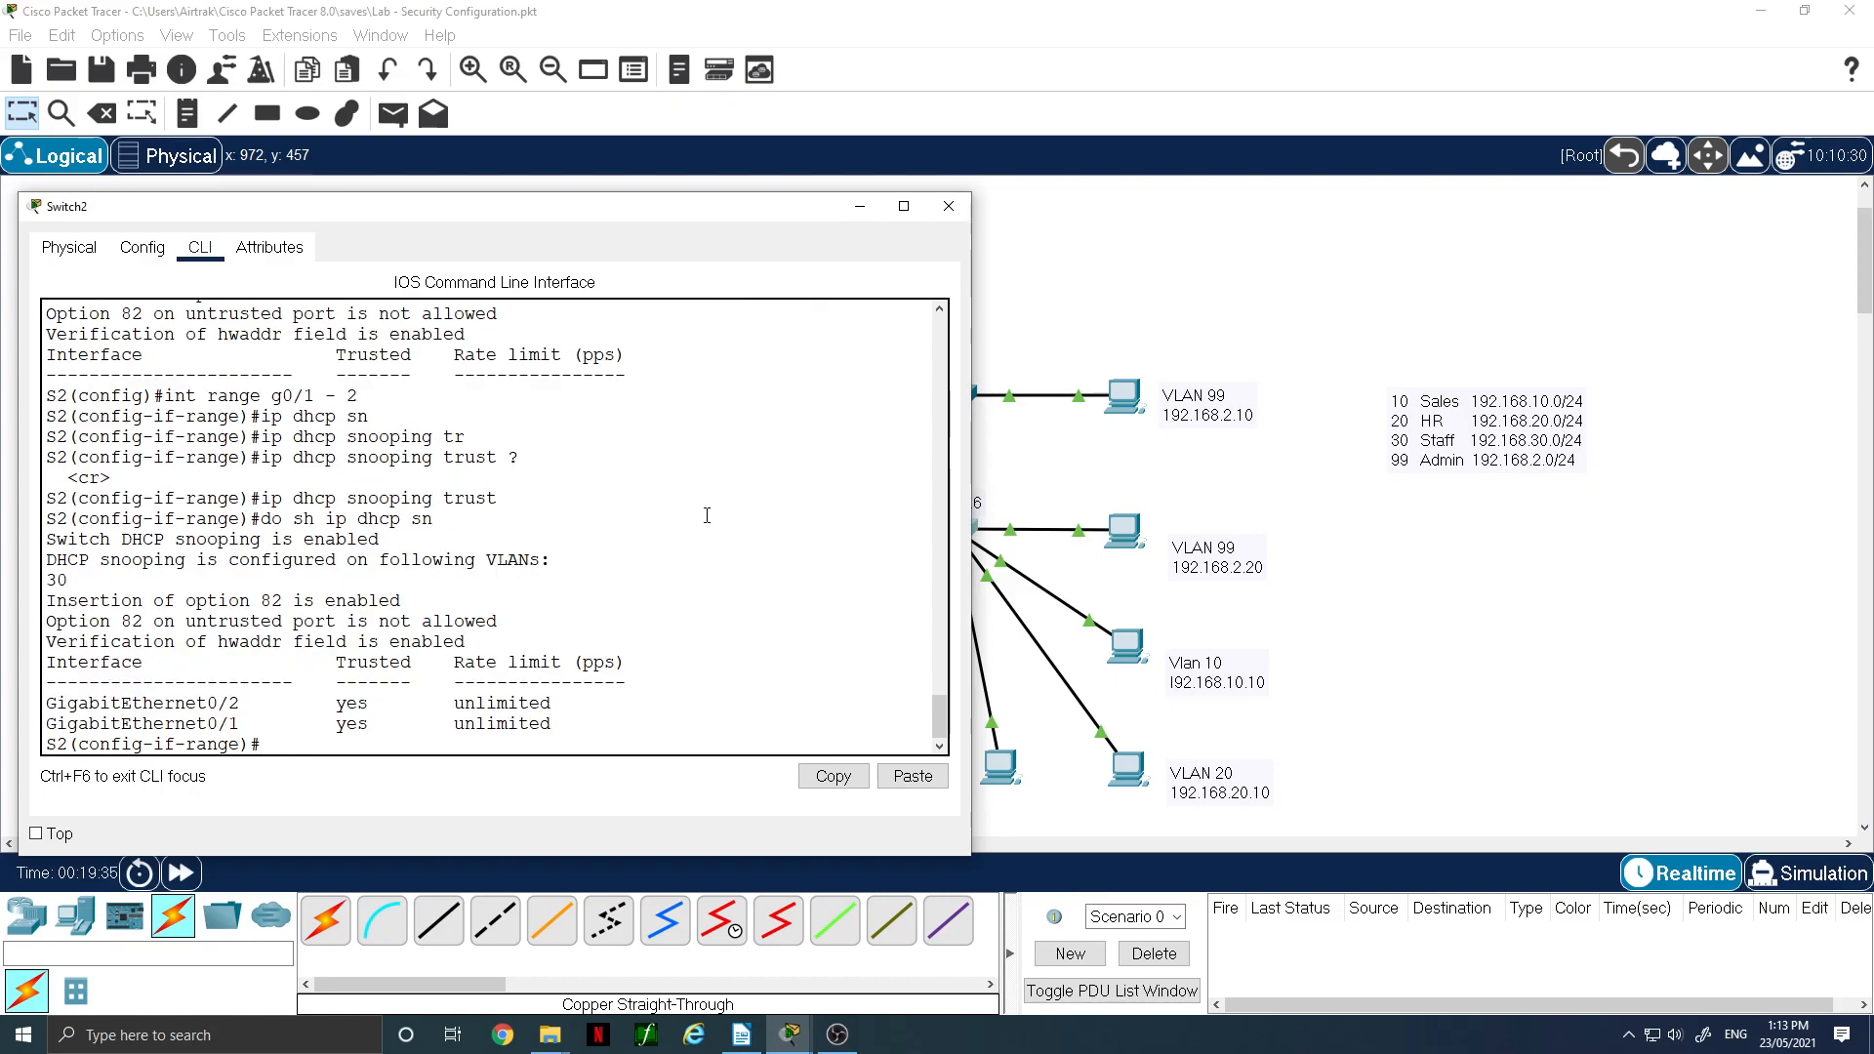
left_click_drag(329, 702, 557, 703)
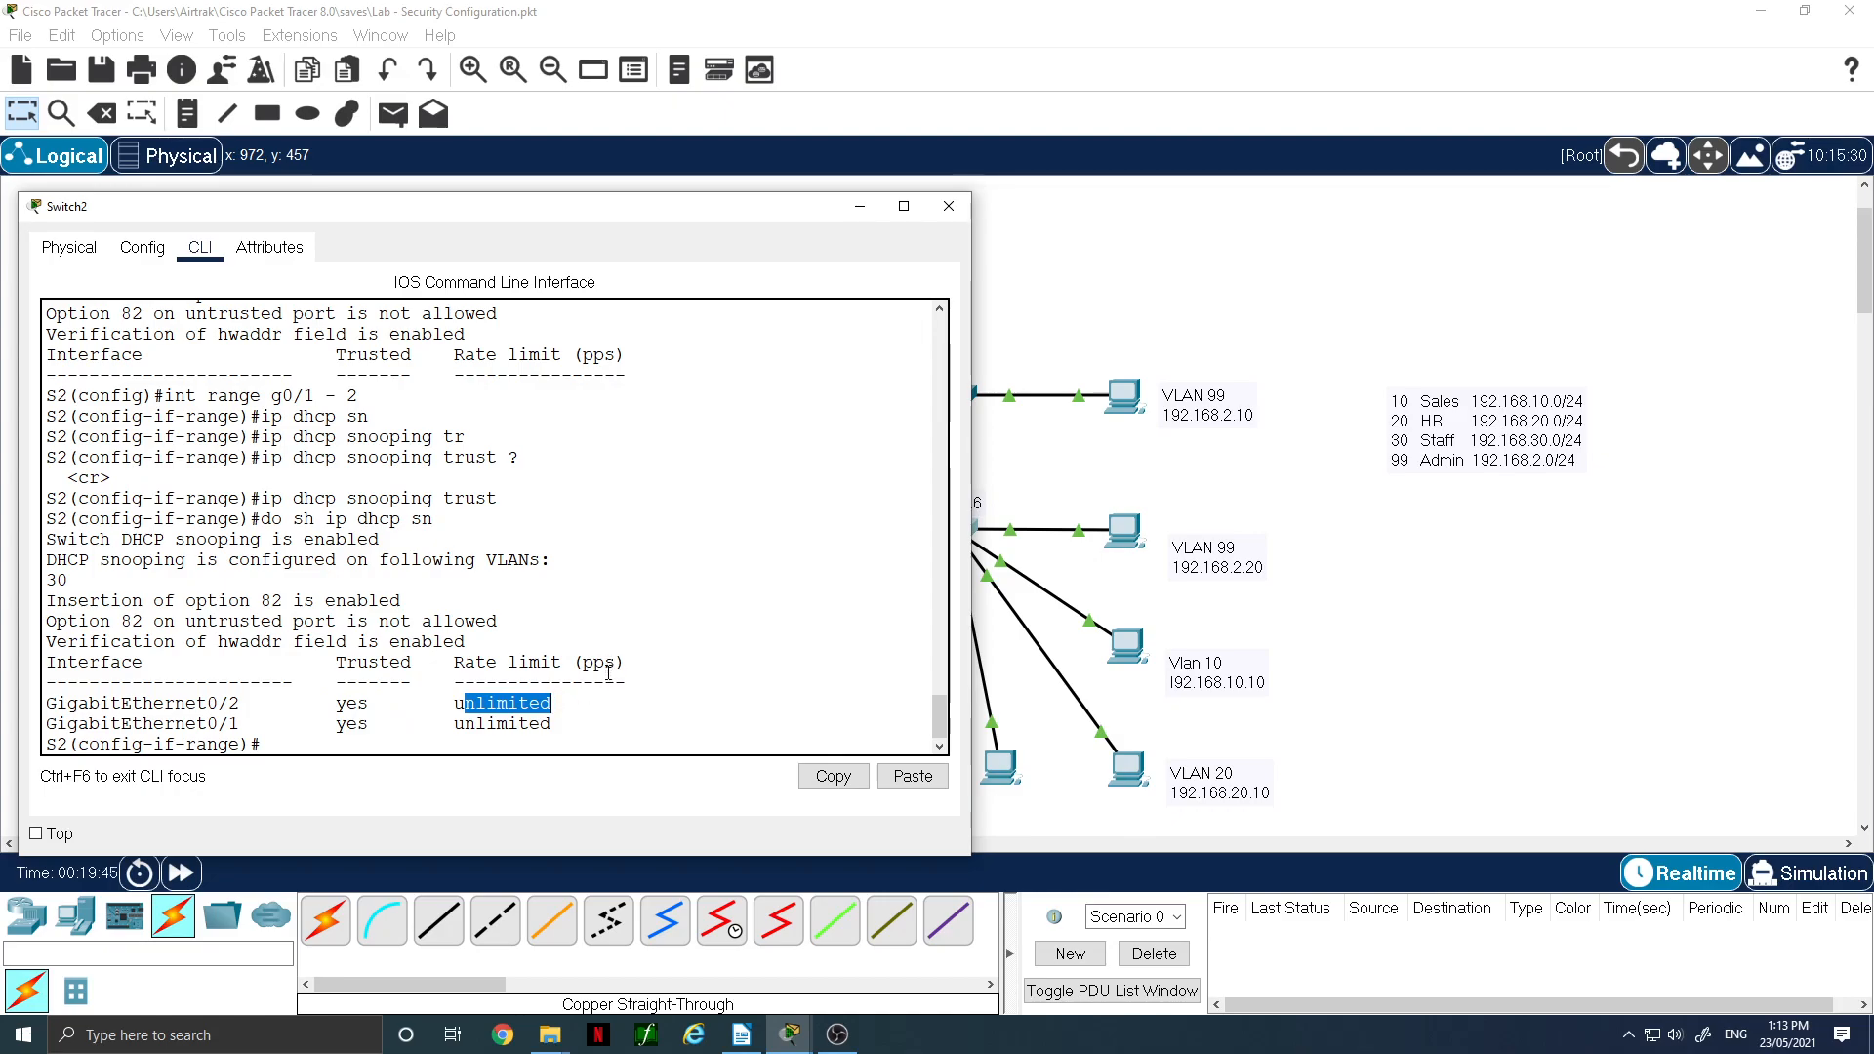
left_click(608, 673)
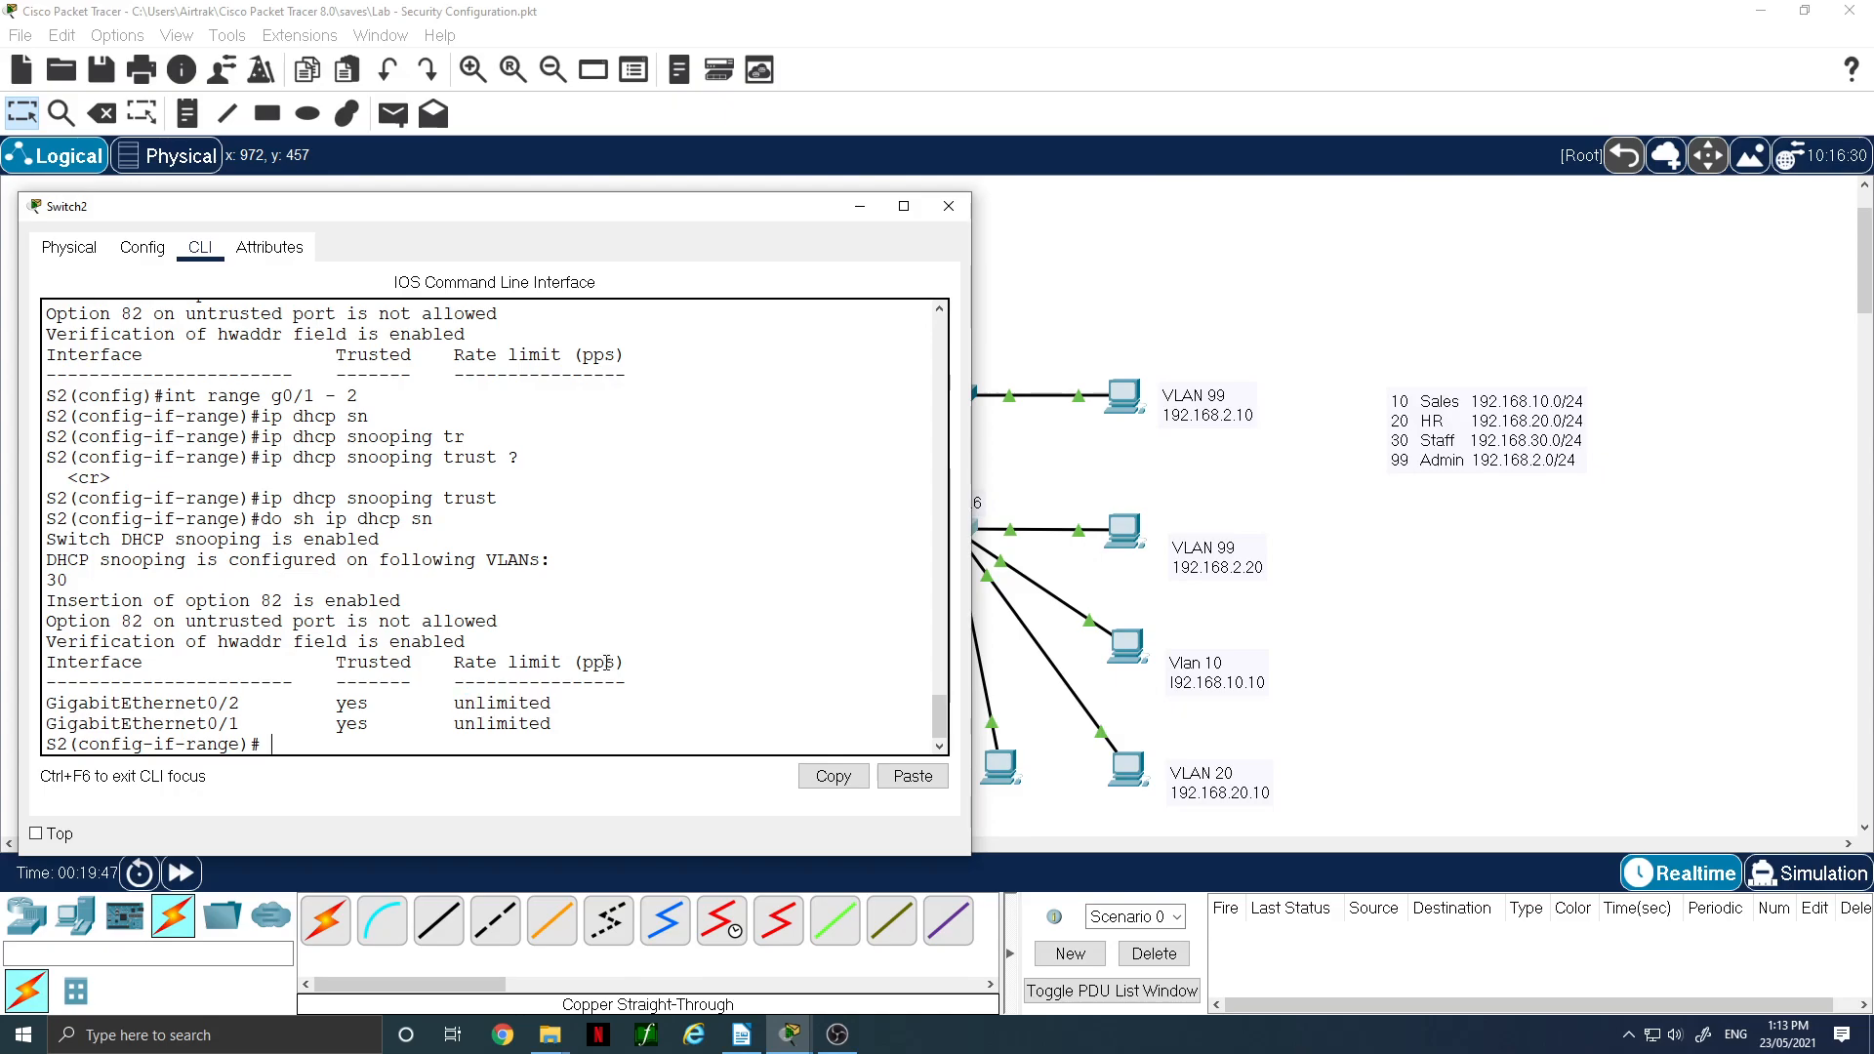
- Request a new DHCP lease from the VLAN 30 PC's command prompt with ipconfig /renew
left_click(1013, 763)
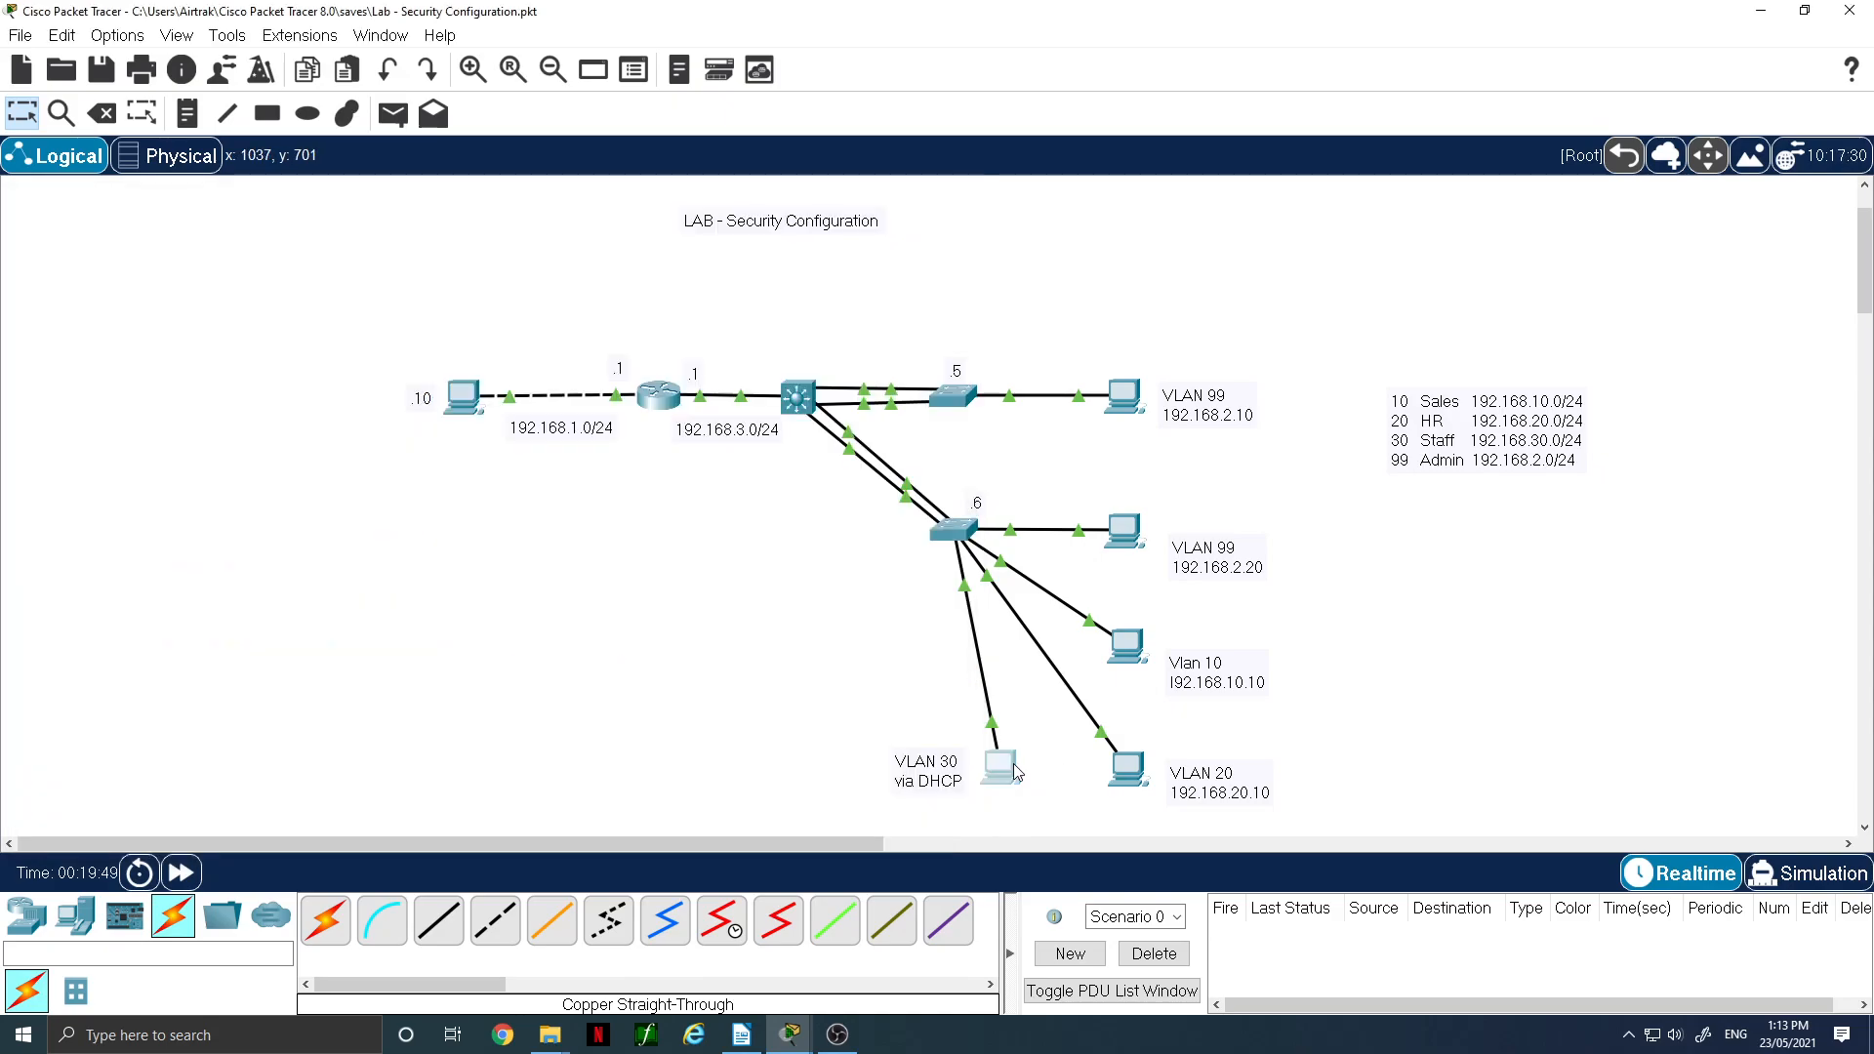
left_click(1014, 764)
left_click(1066, 319)
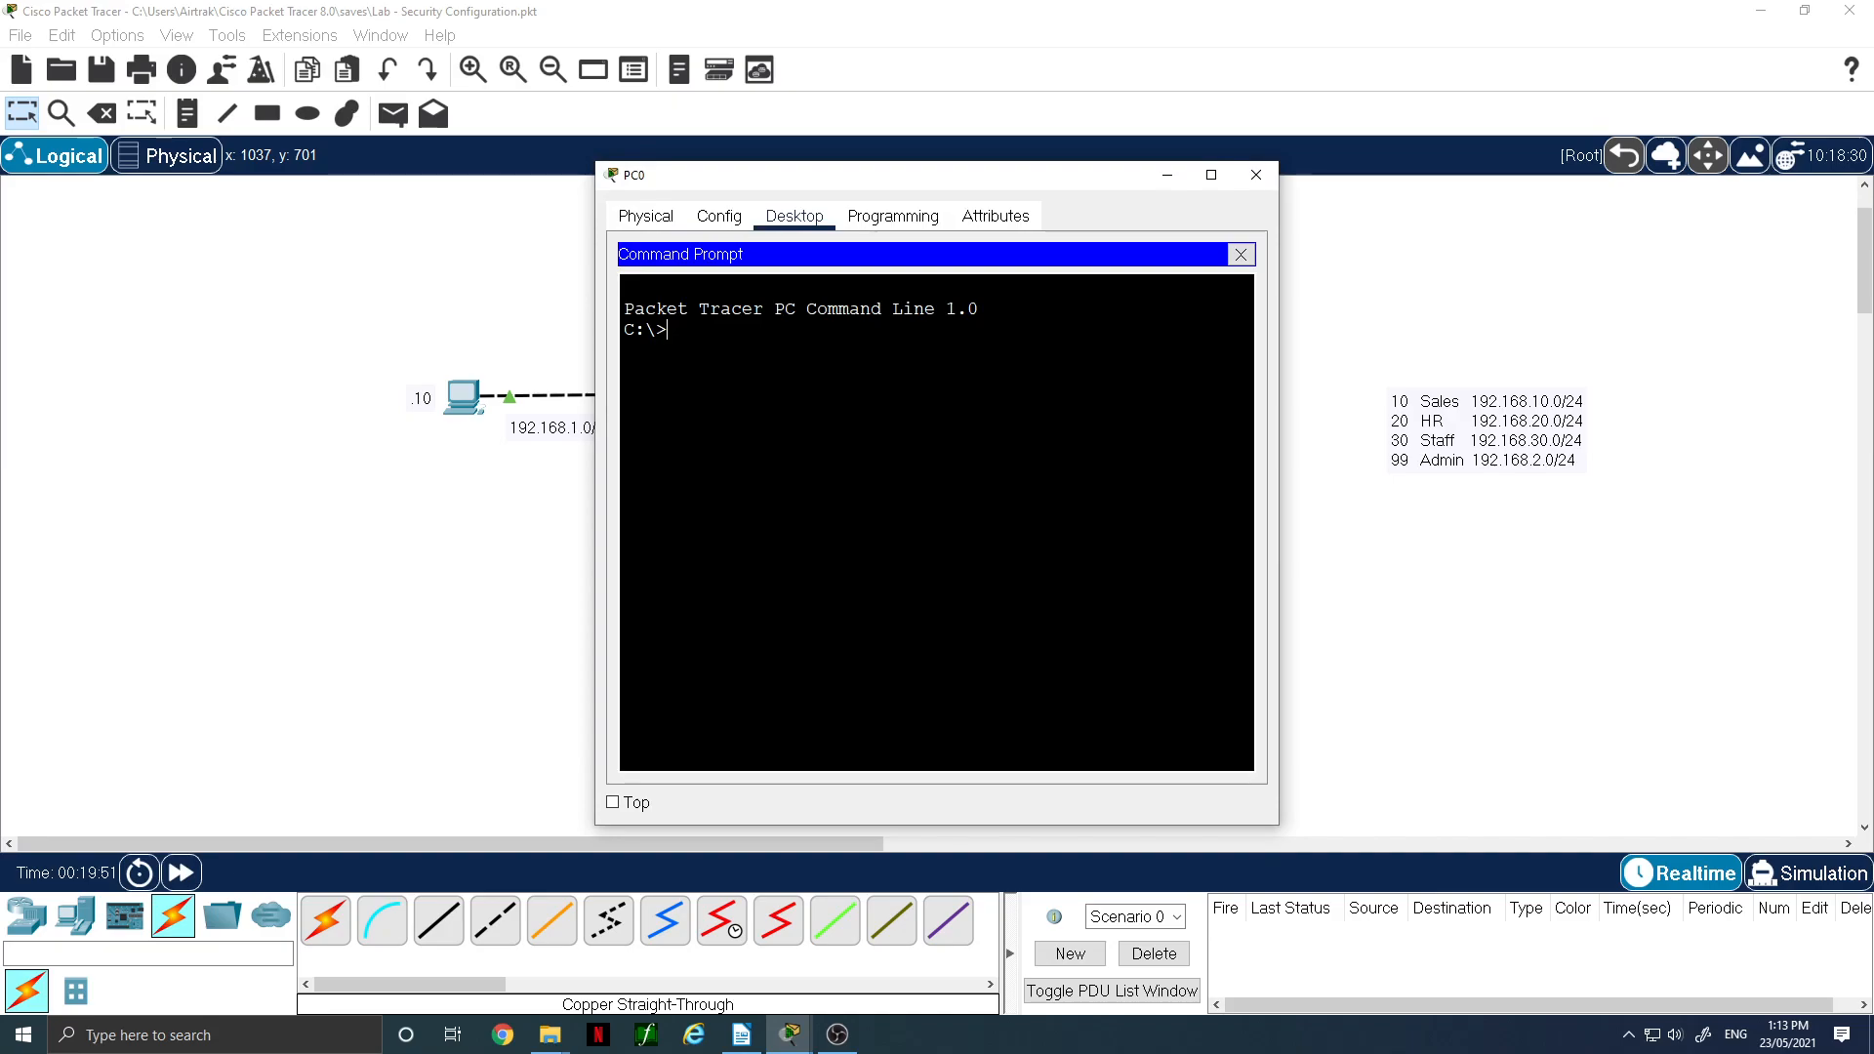
type("ipconfig /renew")
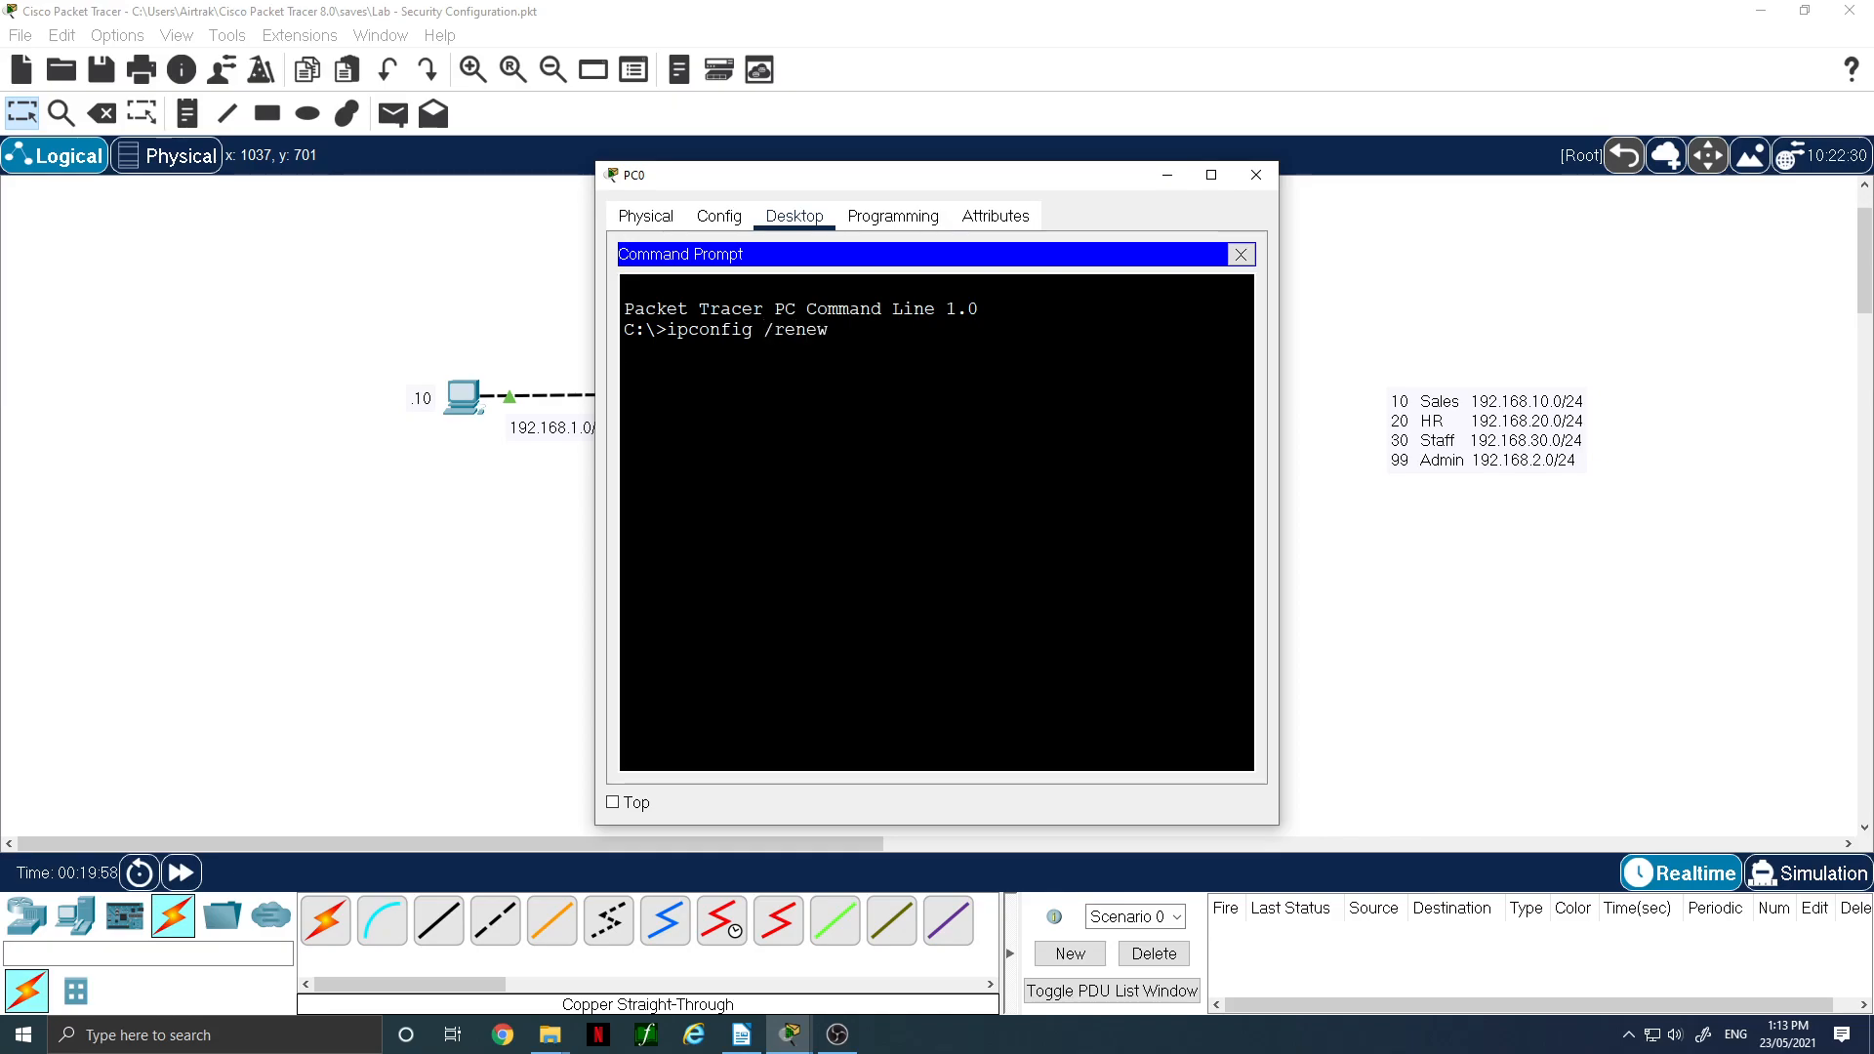
key("Return")
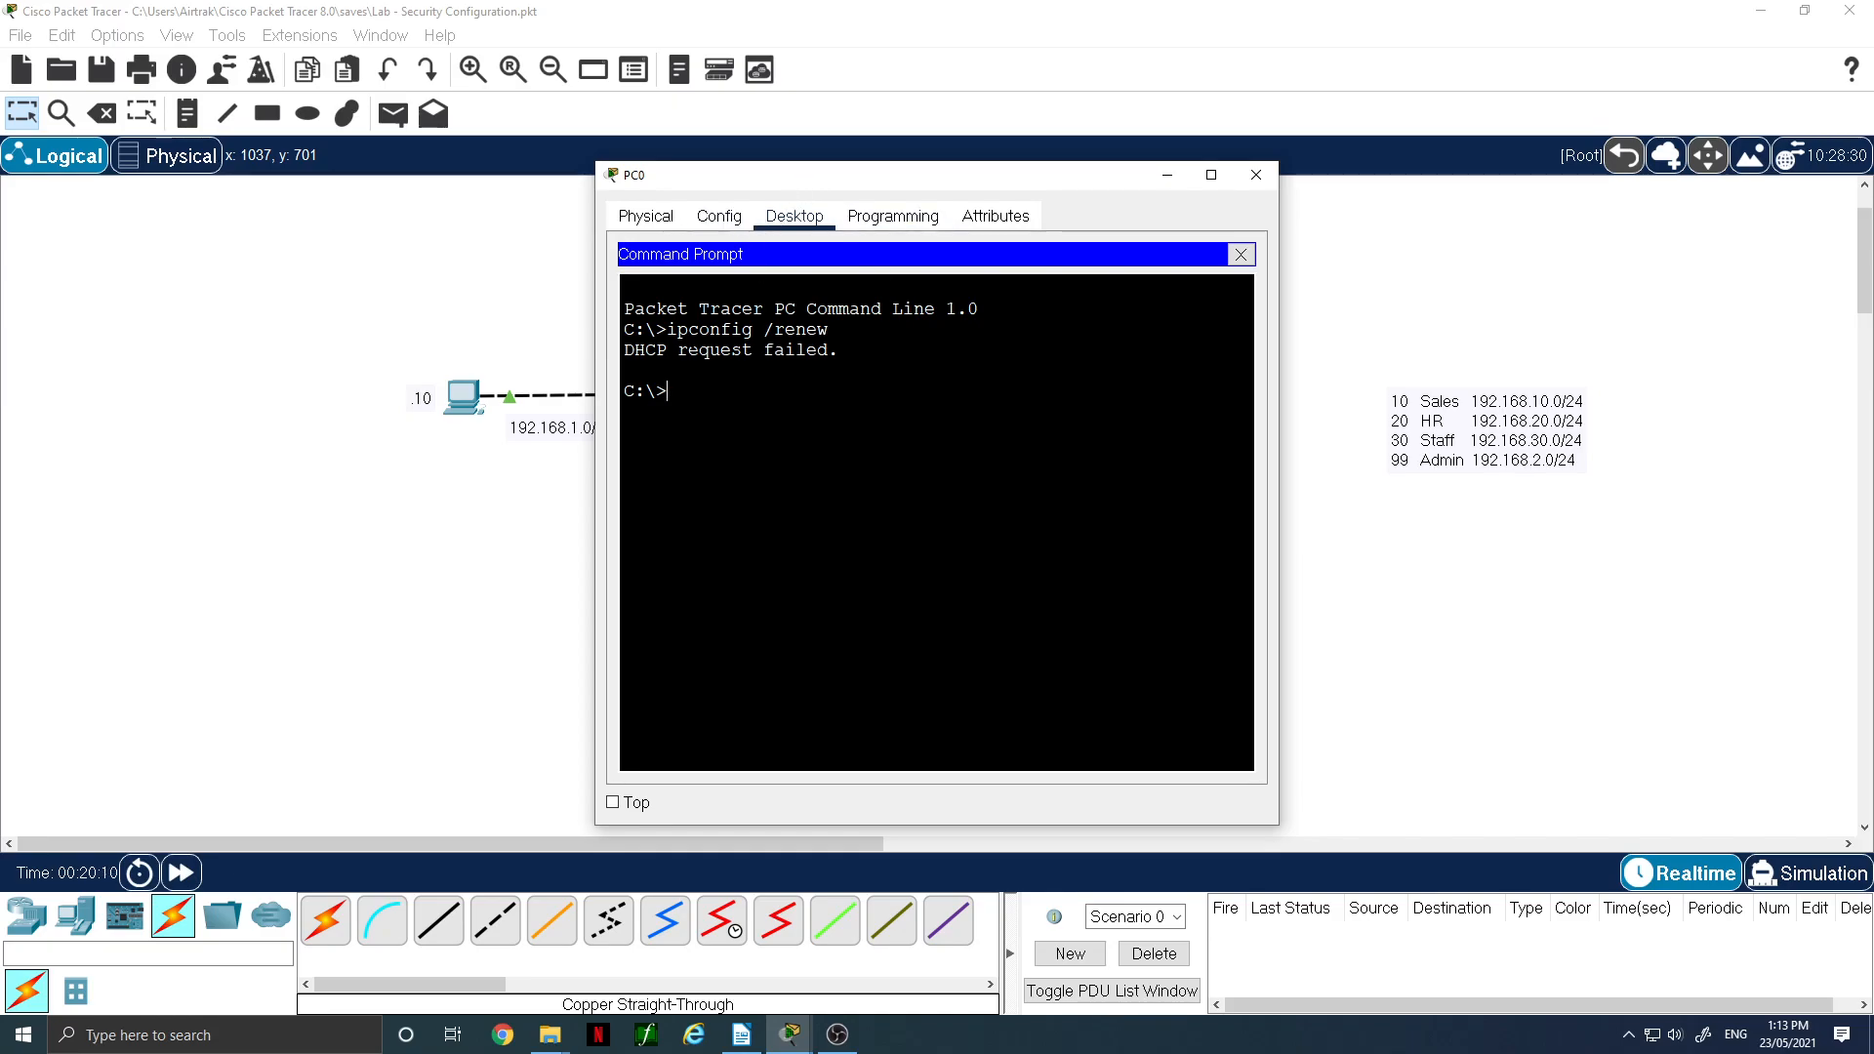
left_click(530, 574)
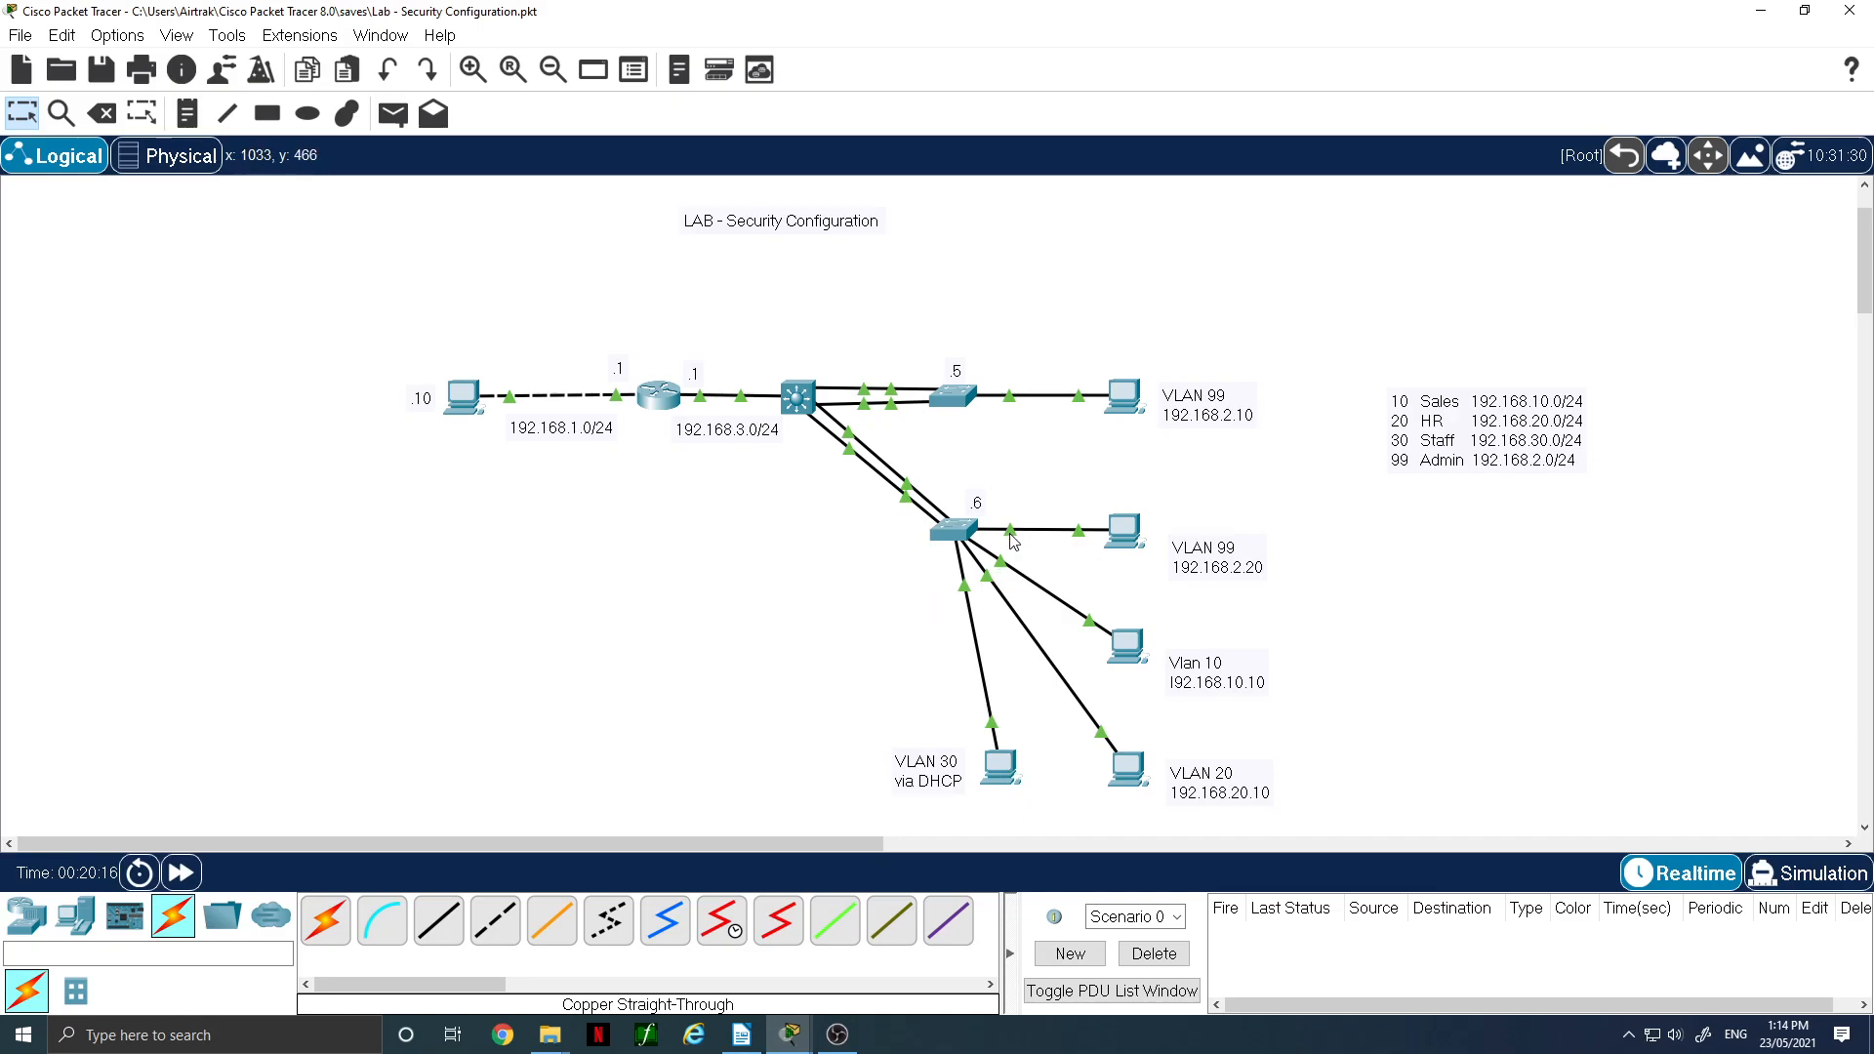
- Recheck S2's CLI output, then open the multilayer switch DS1's CLI and enter the console and enable passwords to reach privileged mode
left_click(962, 535)
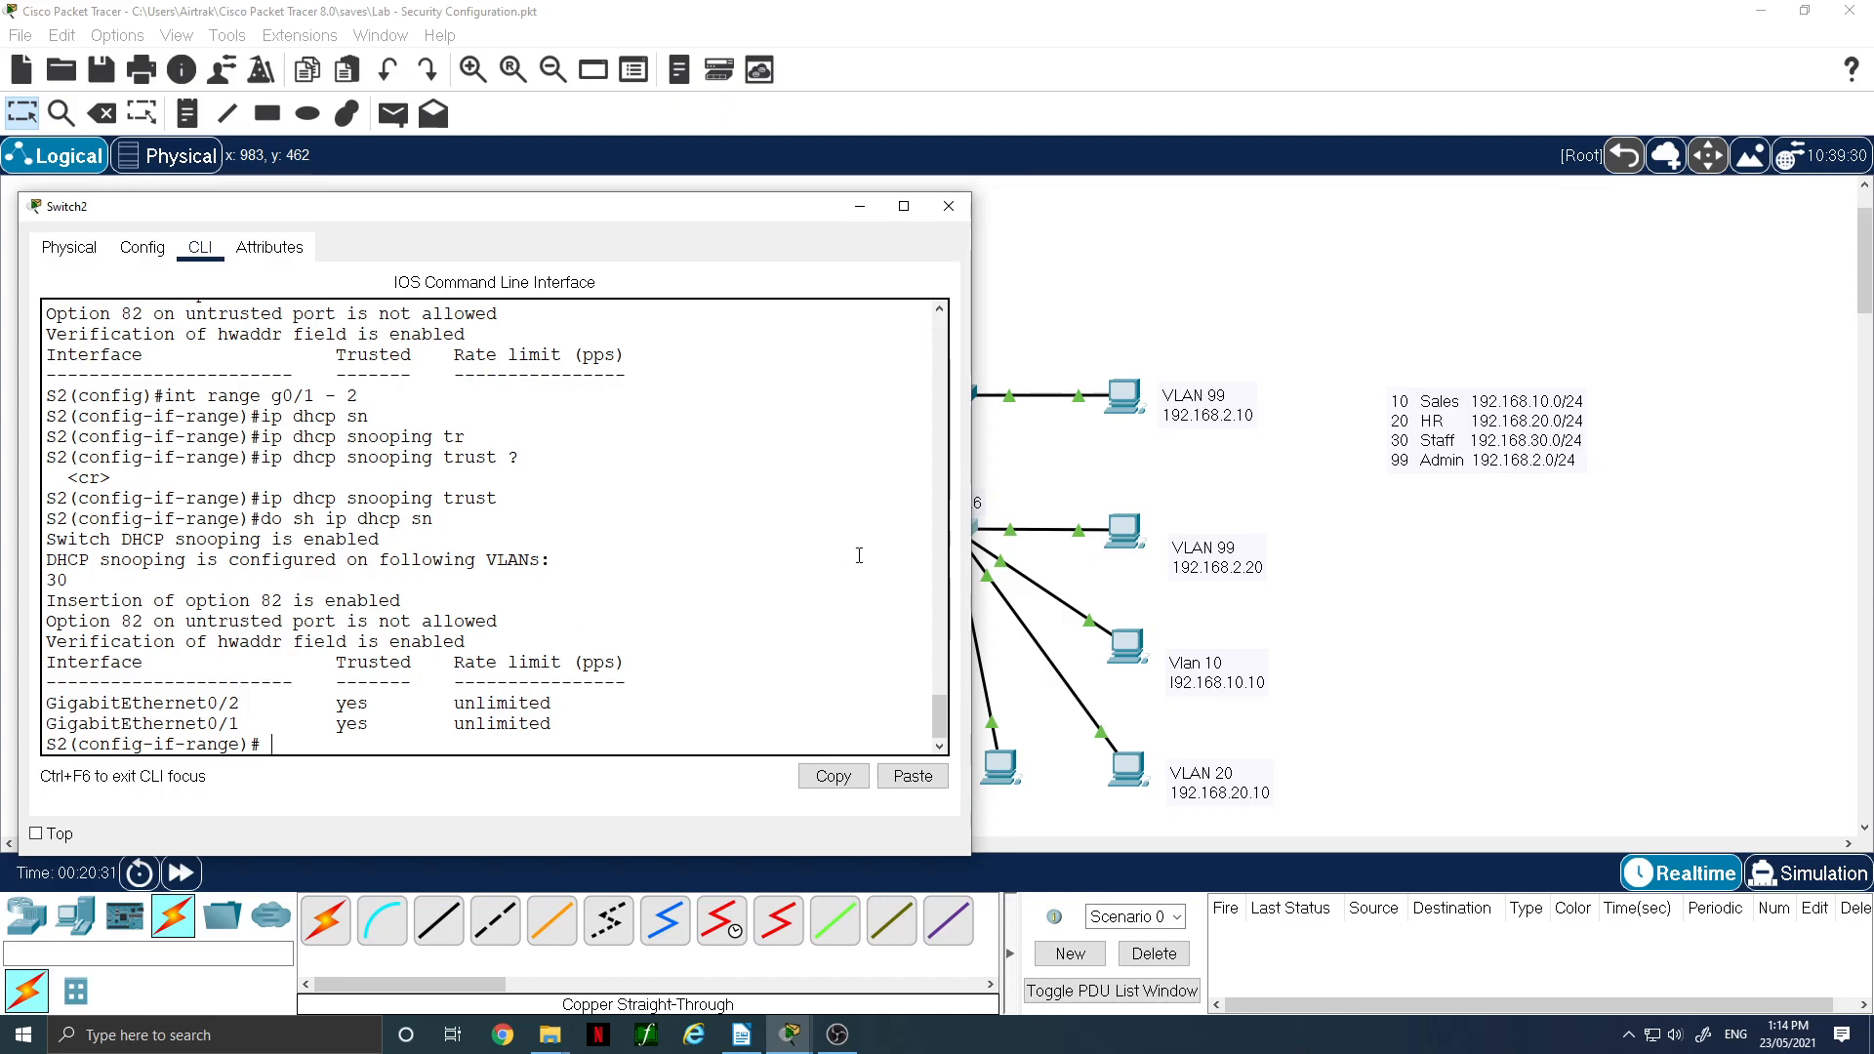
left_click(1022, 484)
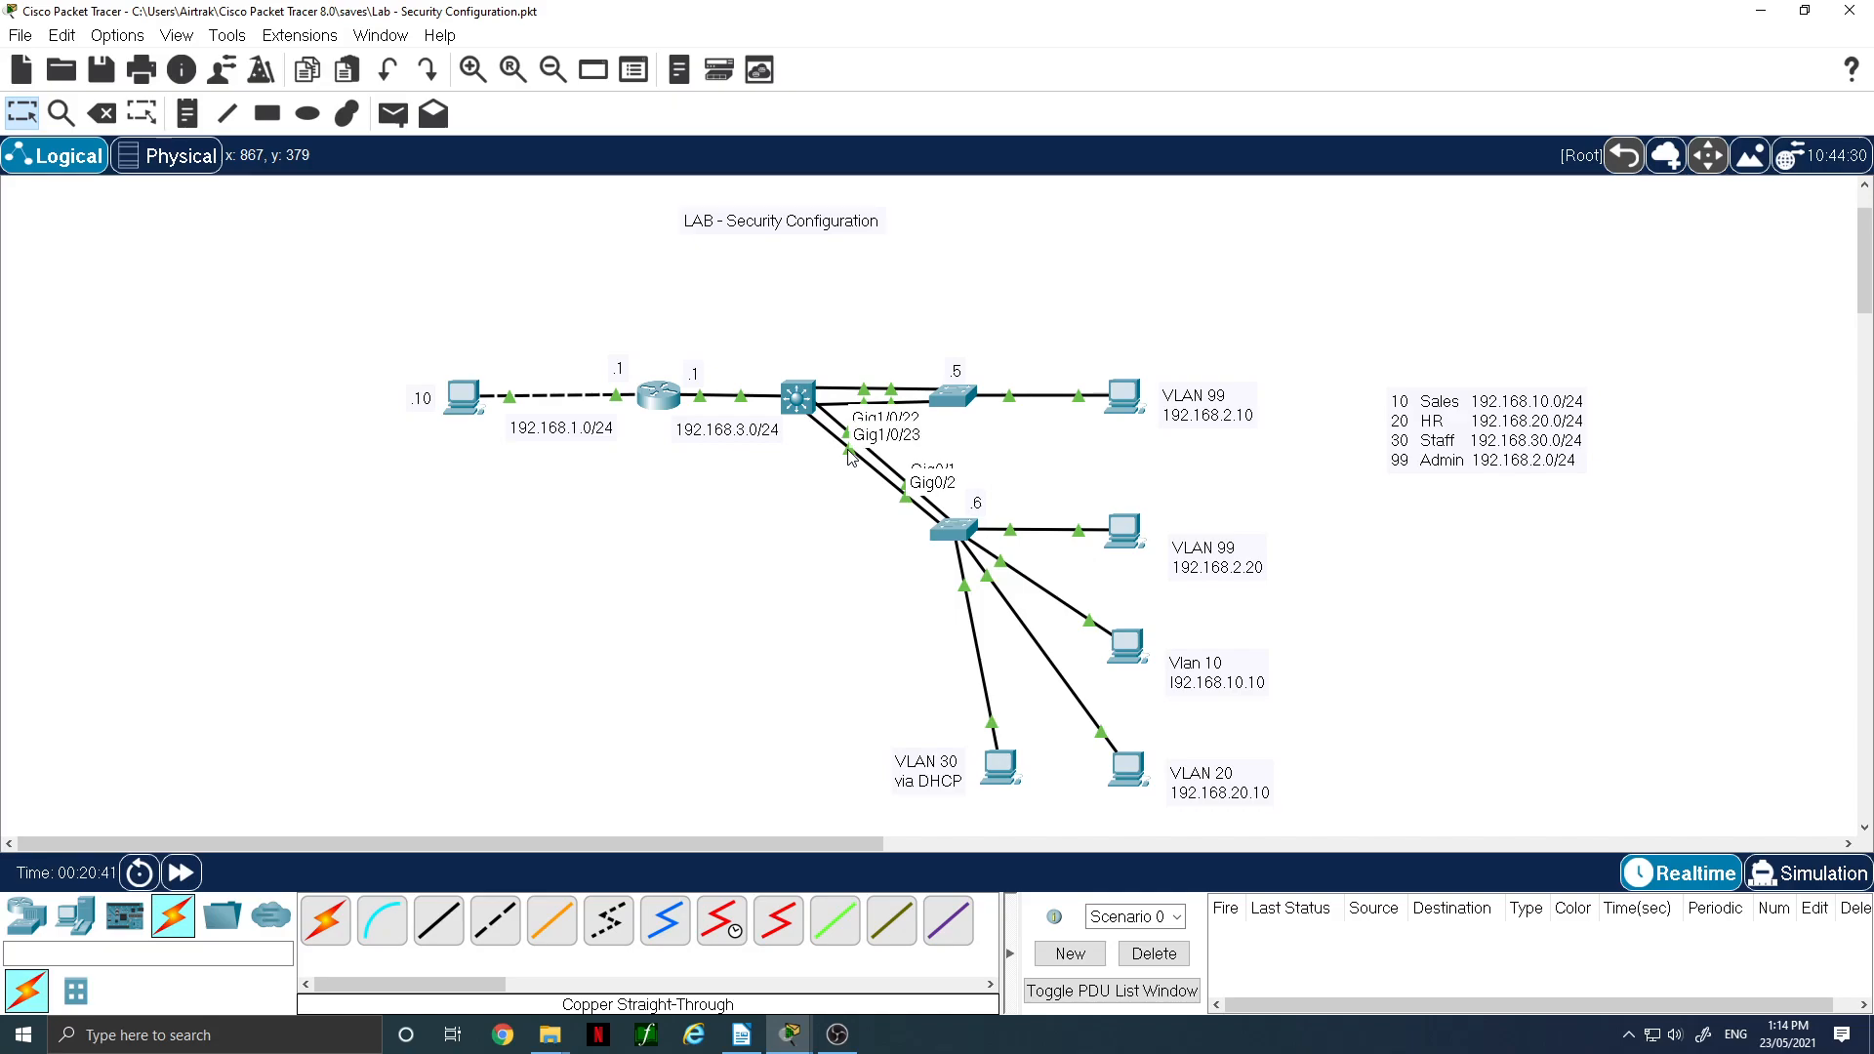
left_click(806, 411)
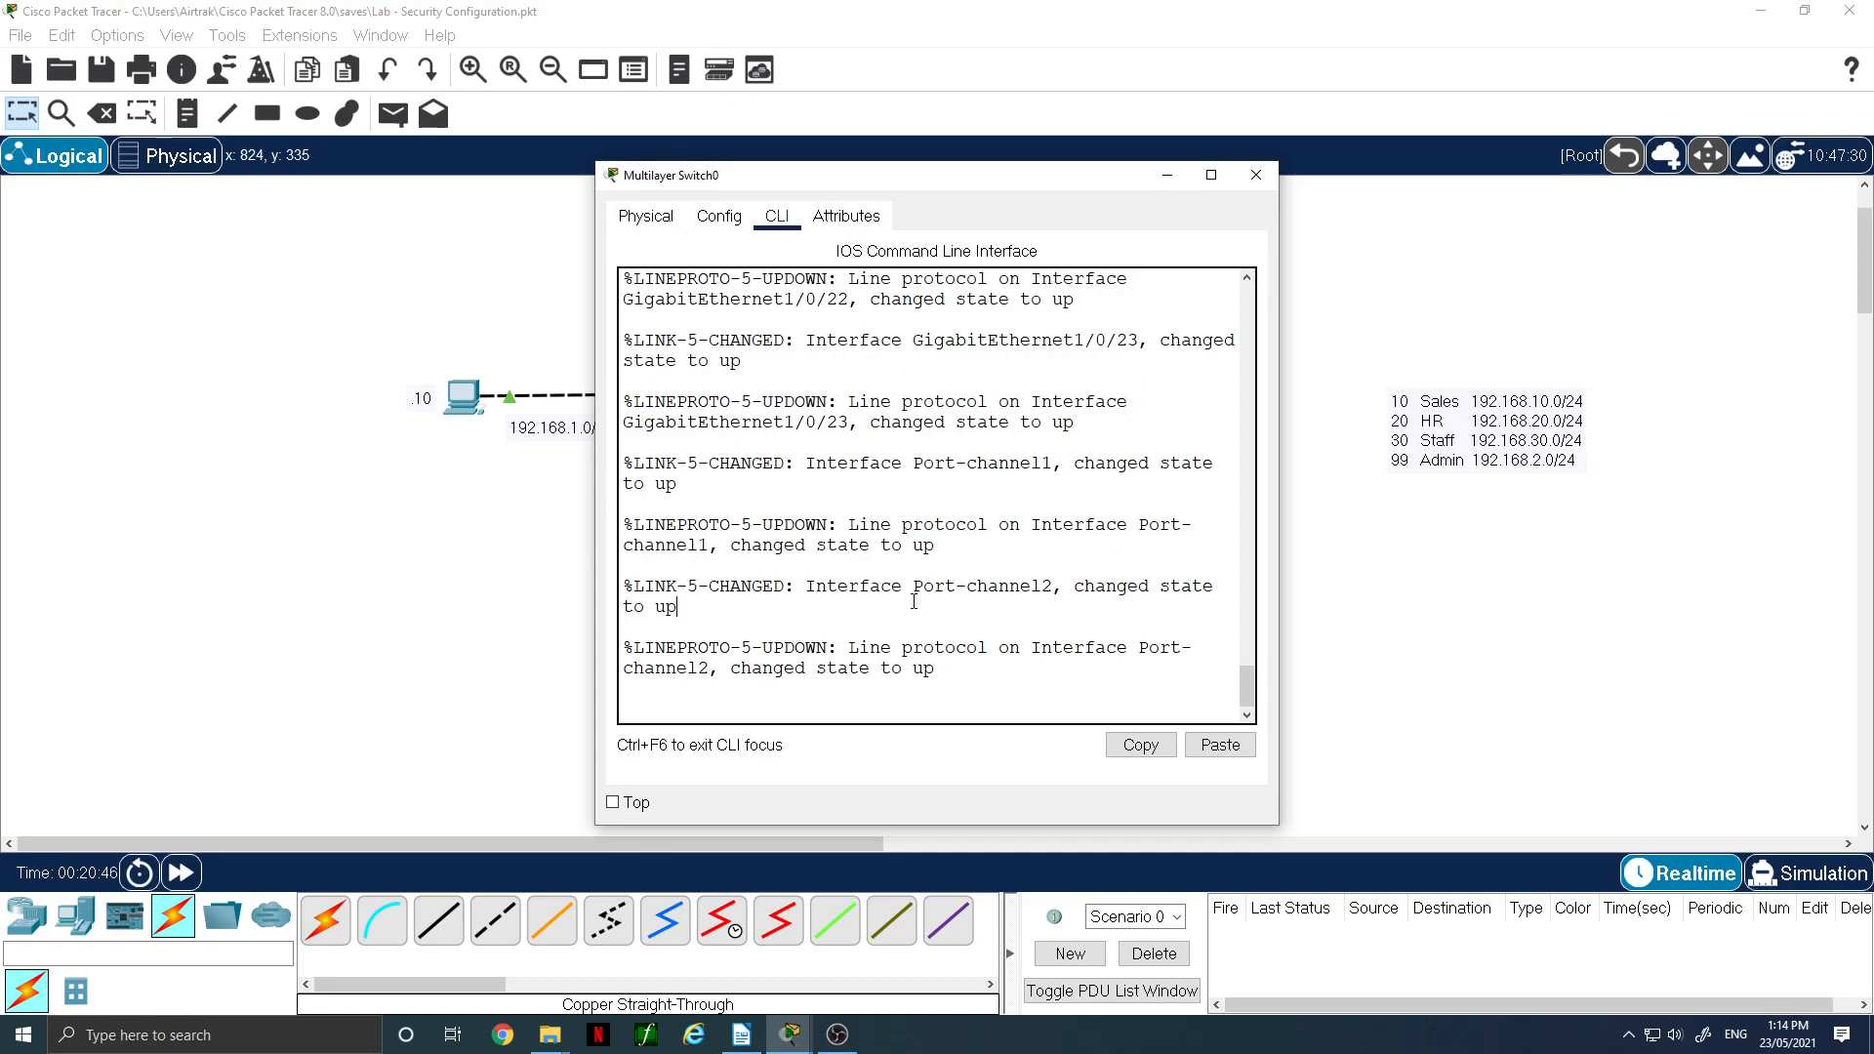
key("Return")
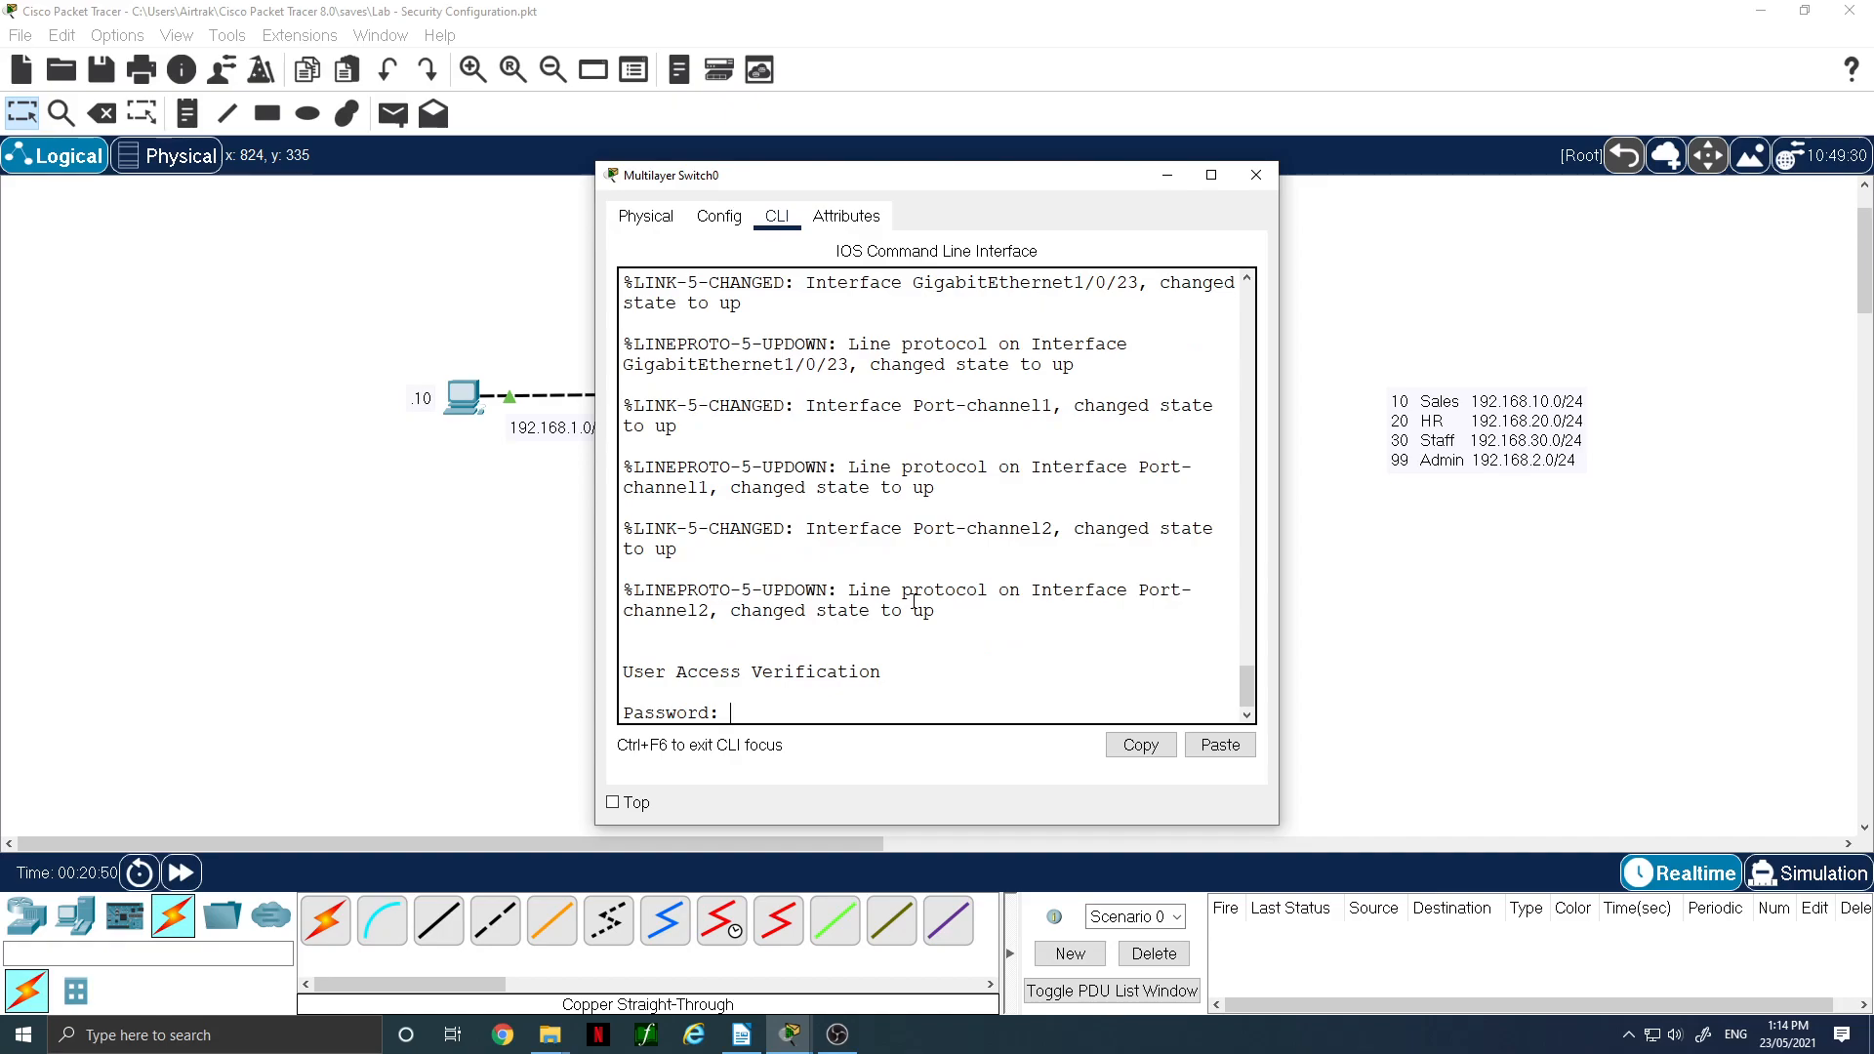
key("Return")
type("en")
key("Return")
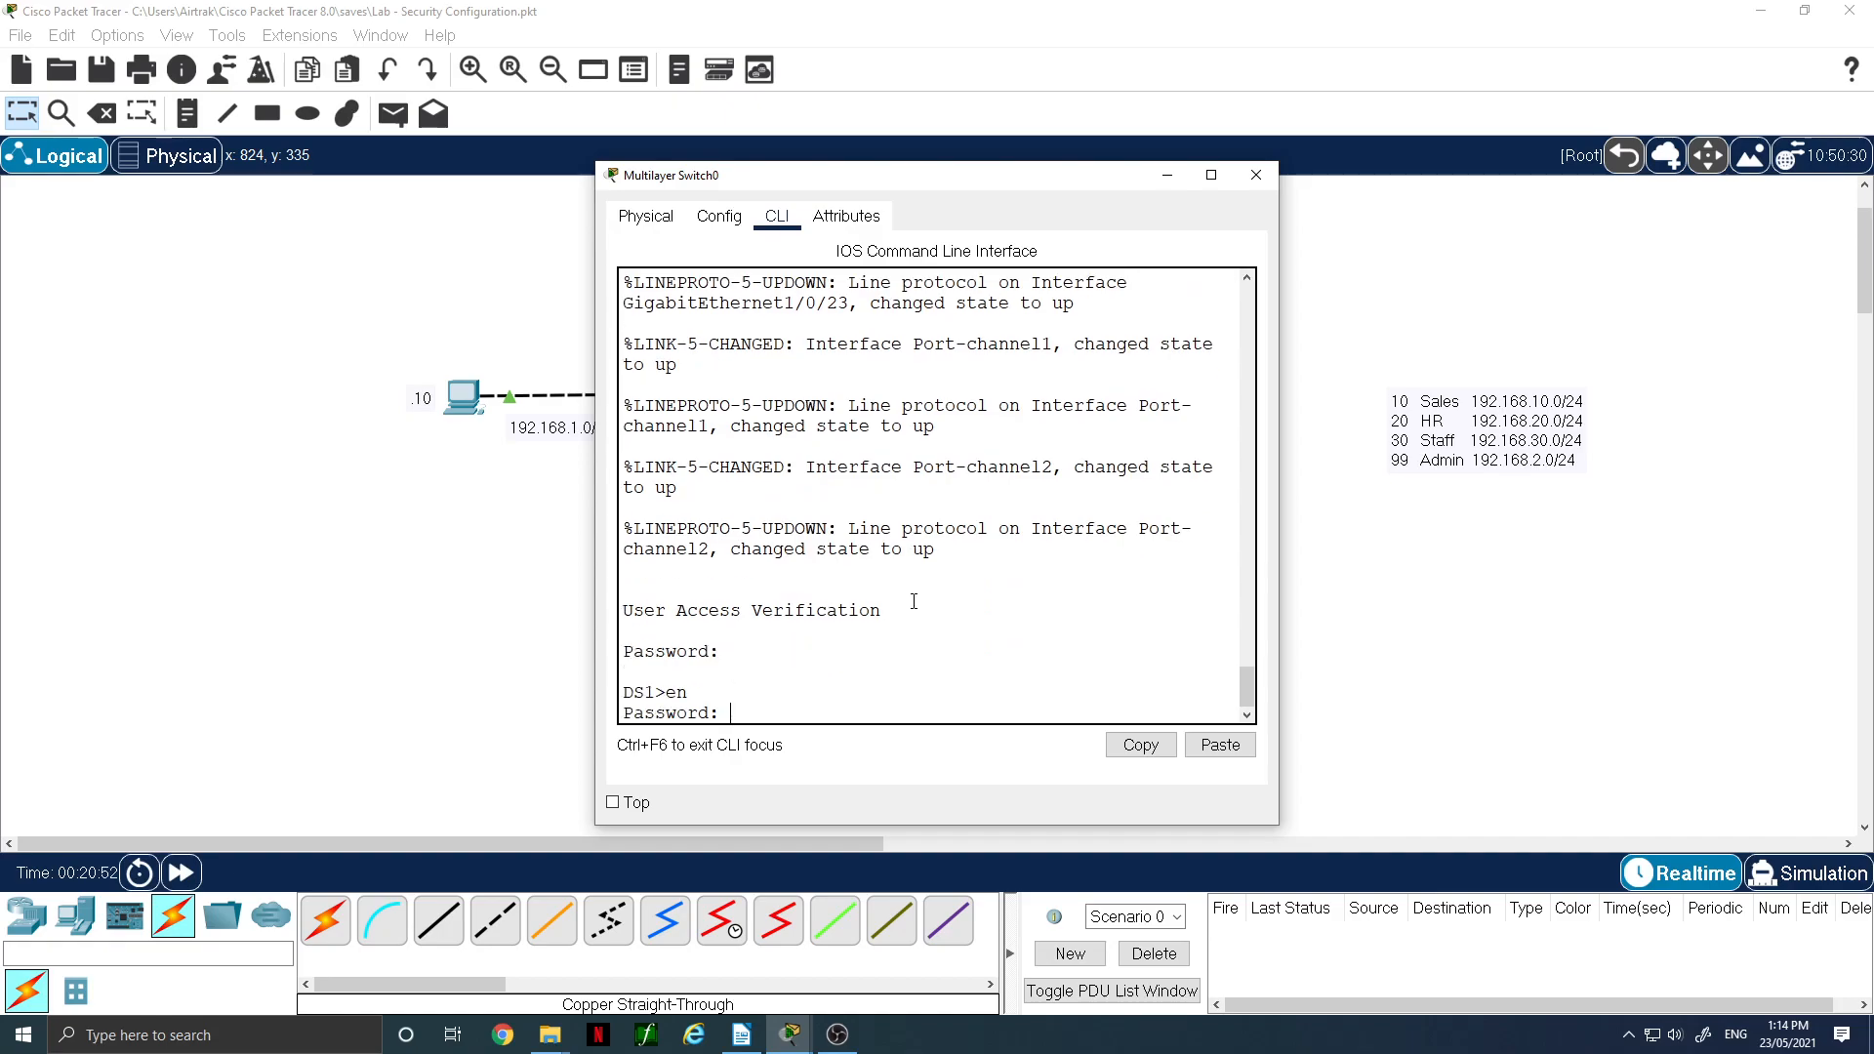
key("Return")
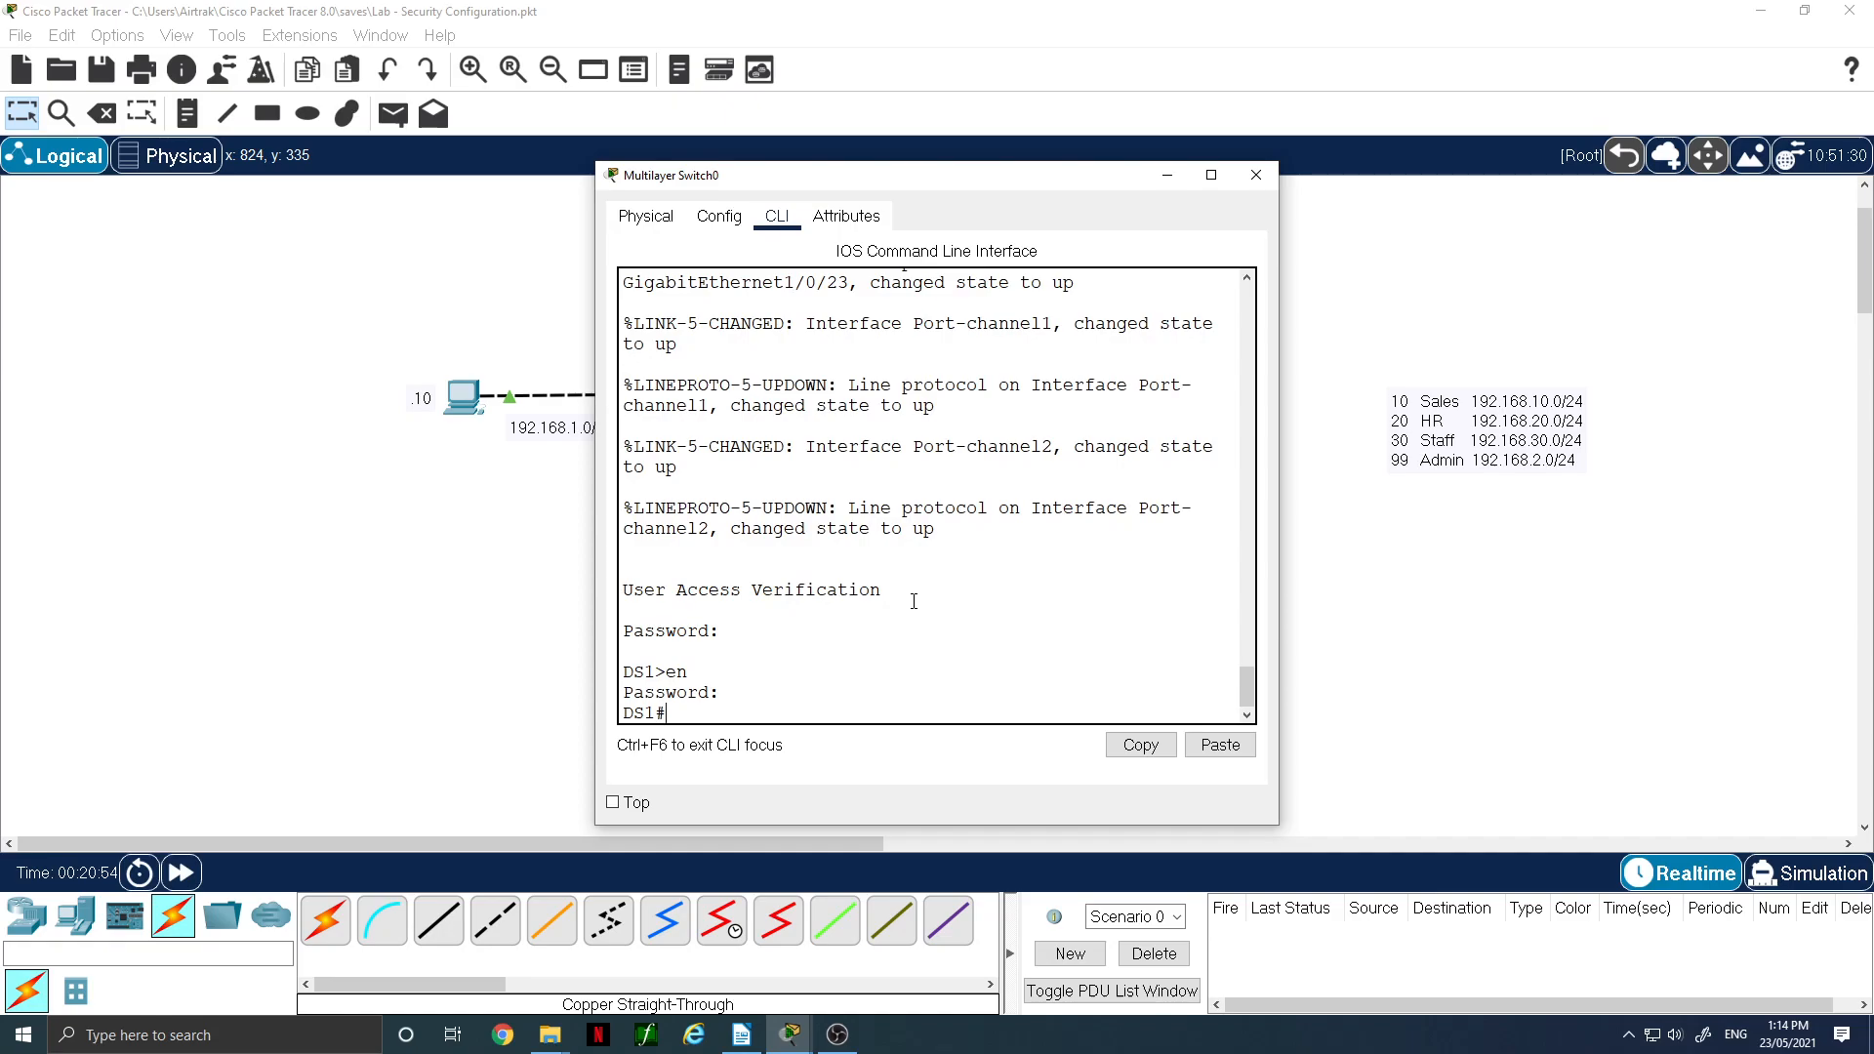
- Display DS1's running configuration and examine the trunk and channel-group settings of GigabitEthernet1/0/22 and 1/0/23
type("sh run")
key("Return")
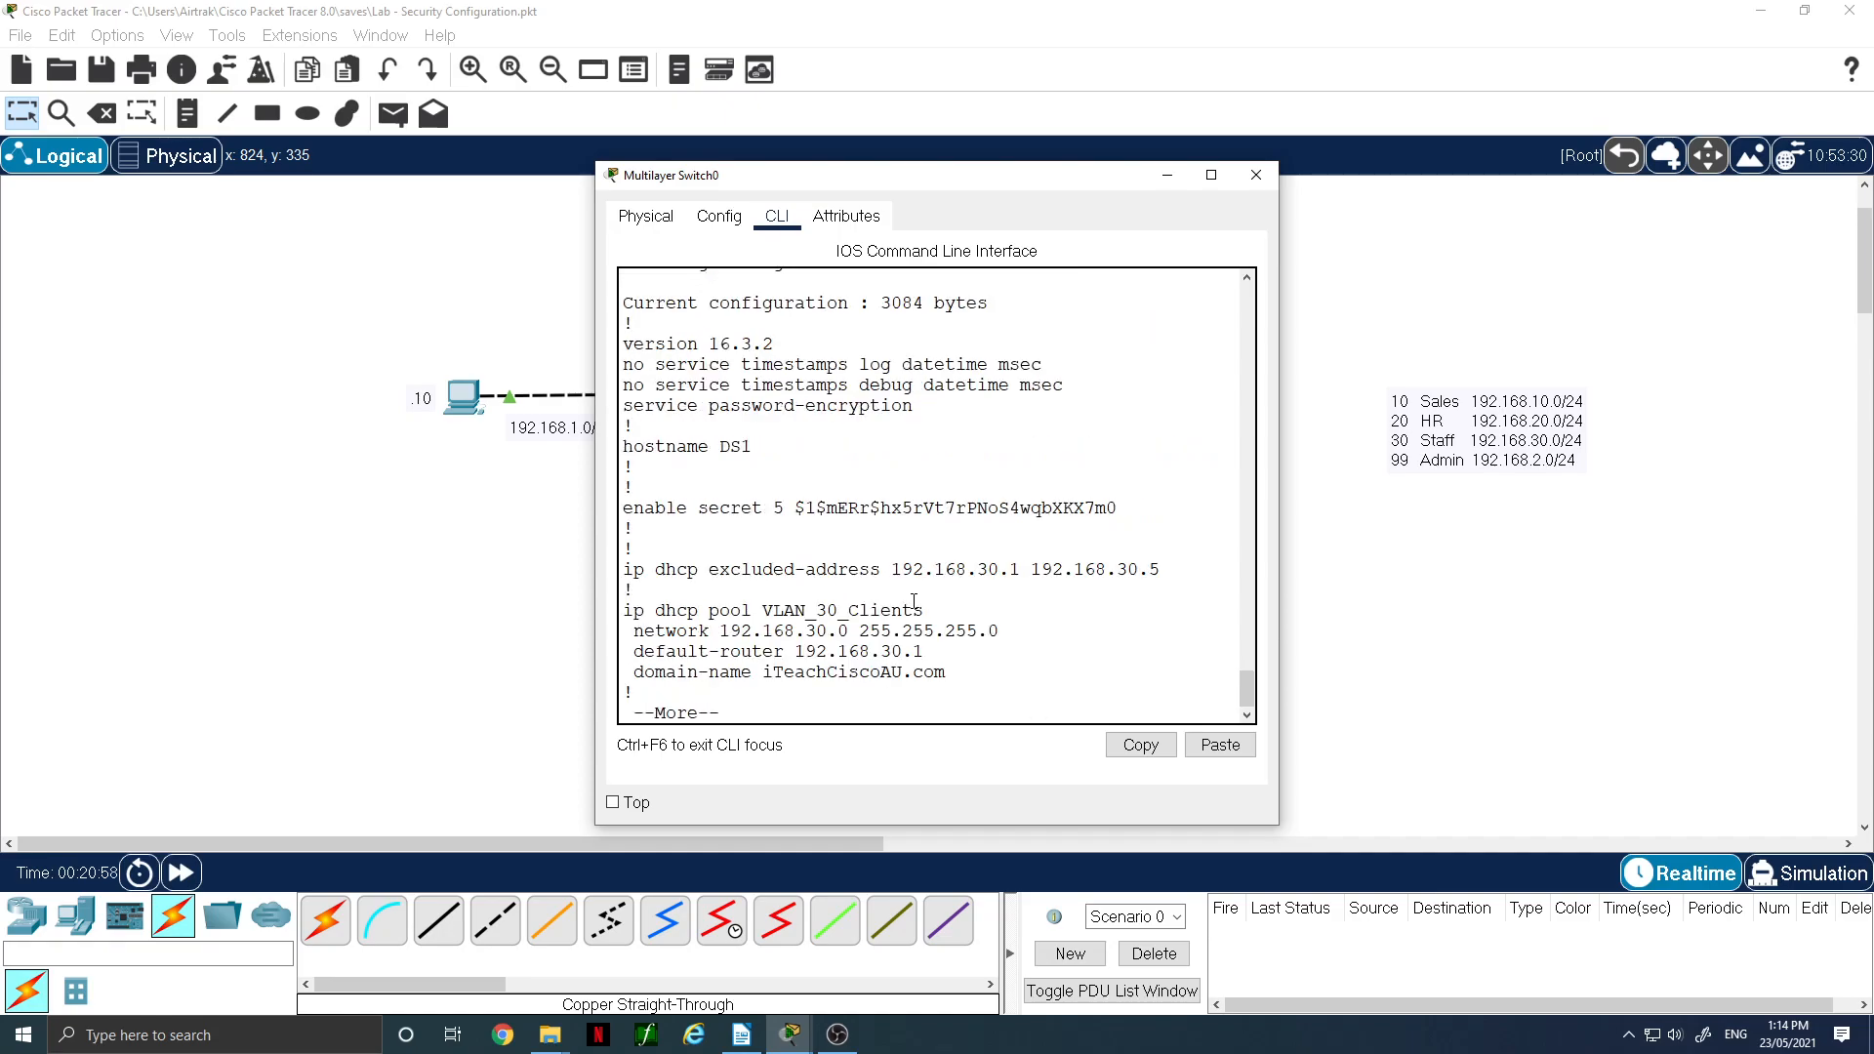
key("space")
key("space")
key("space")
key("space")
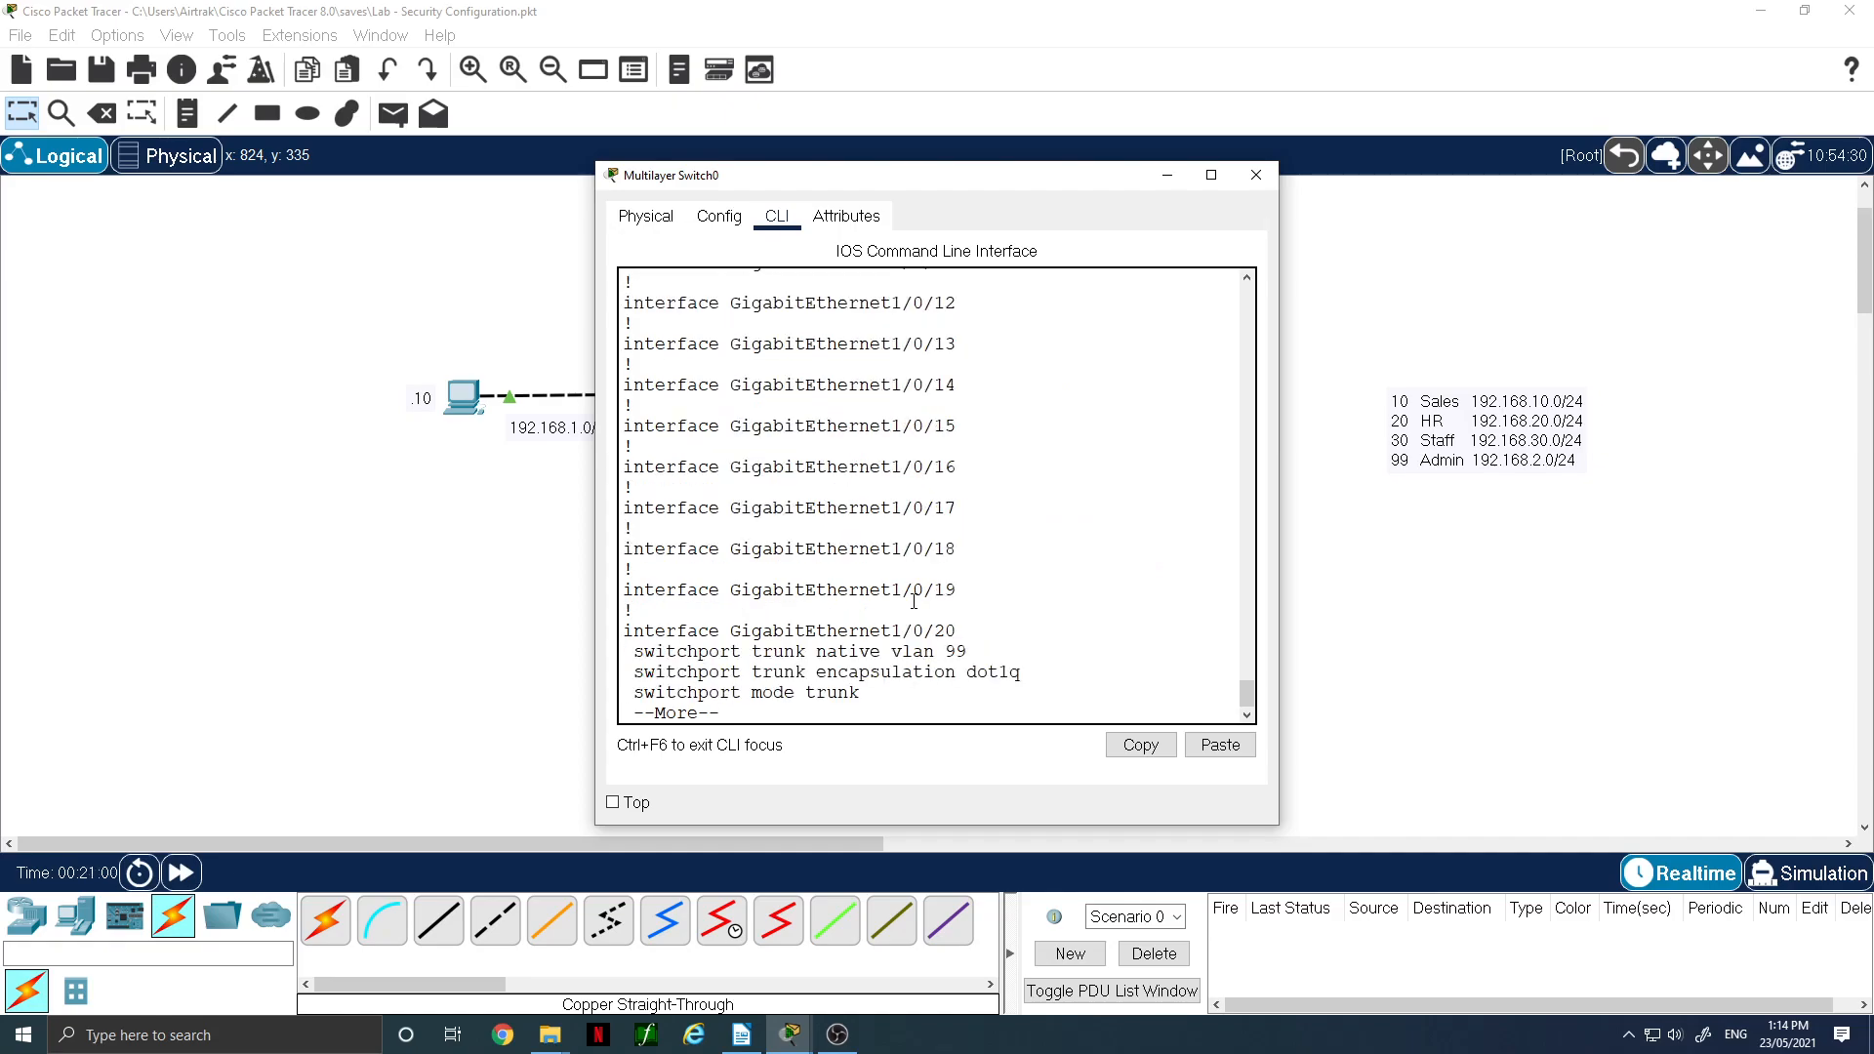
key("space")
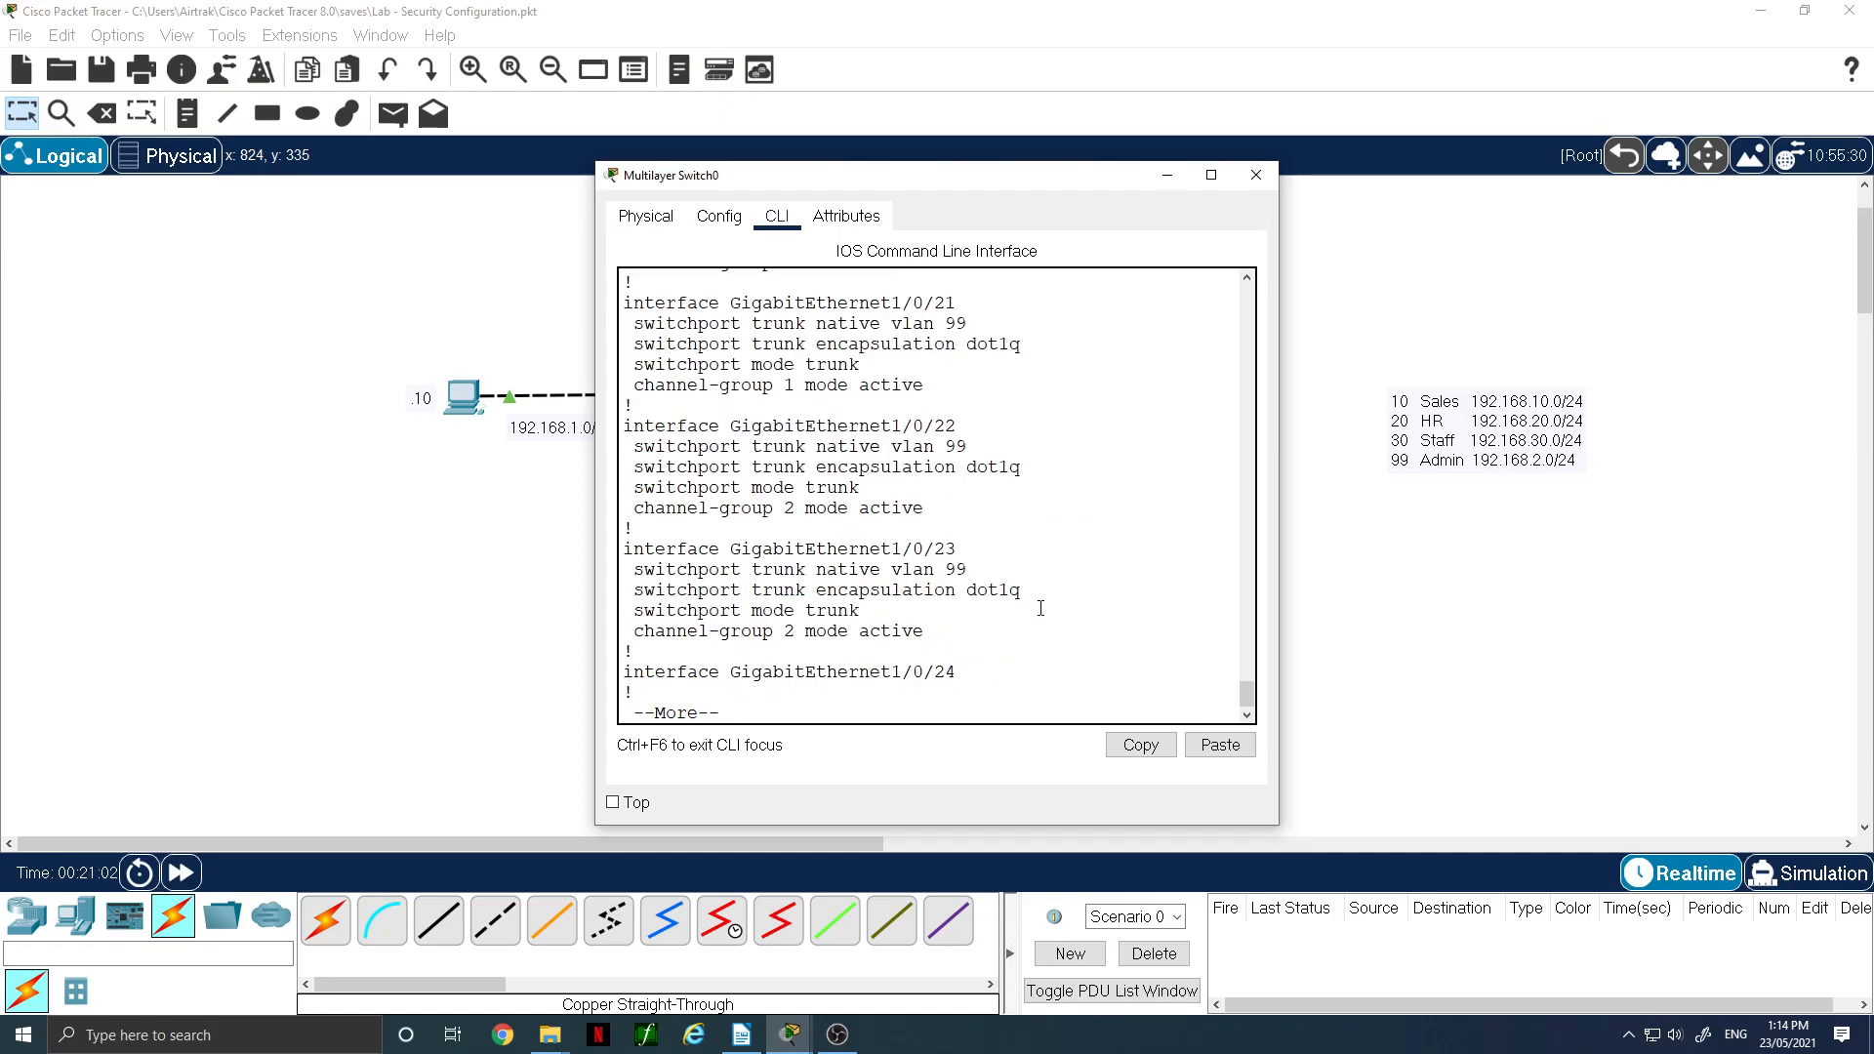
left_click_drag(869, 446, 1027, 522)
left_click_drag(835, 552, 1061, 641)
- Examine the Vlan30 interface's IP address in DS1's running configuration and read on to the end of the output
key("space")
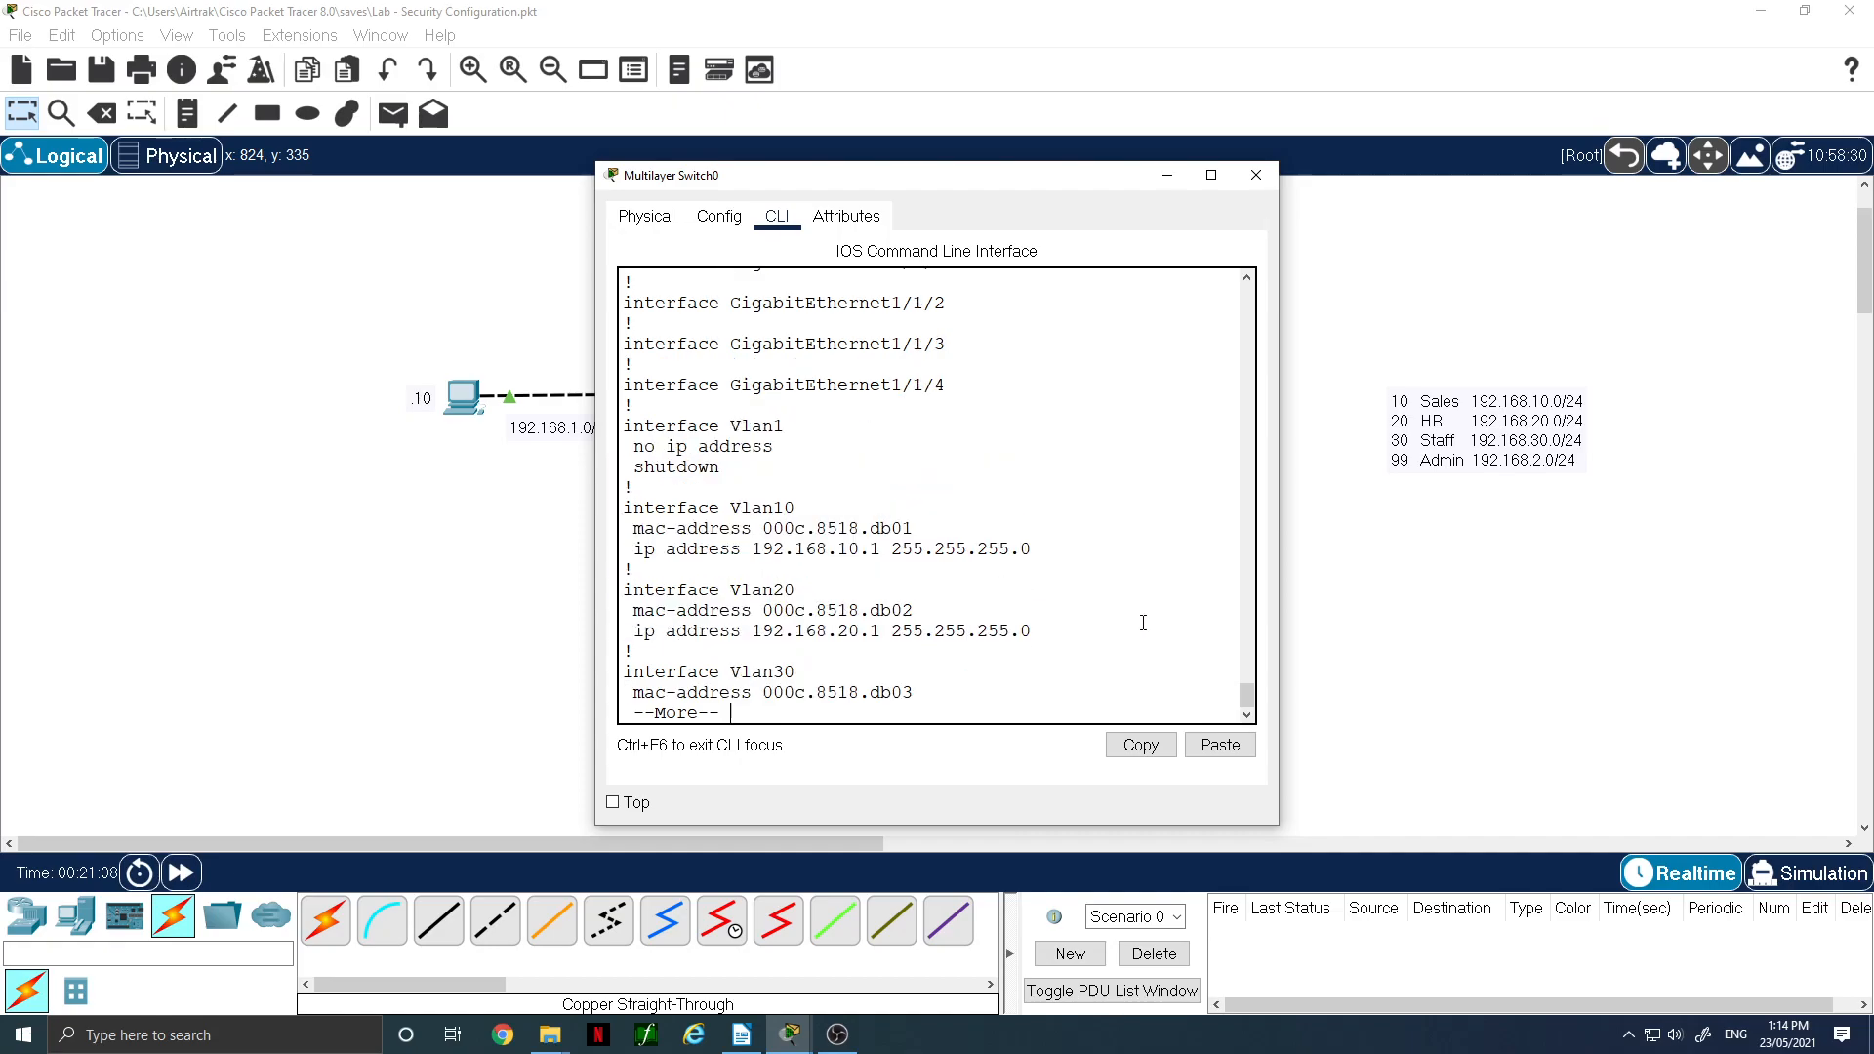
key("space")
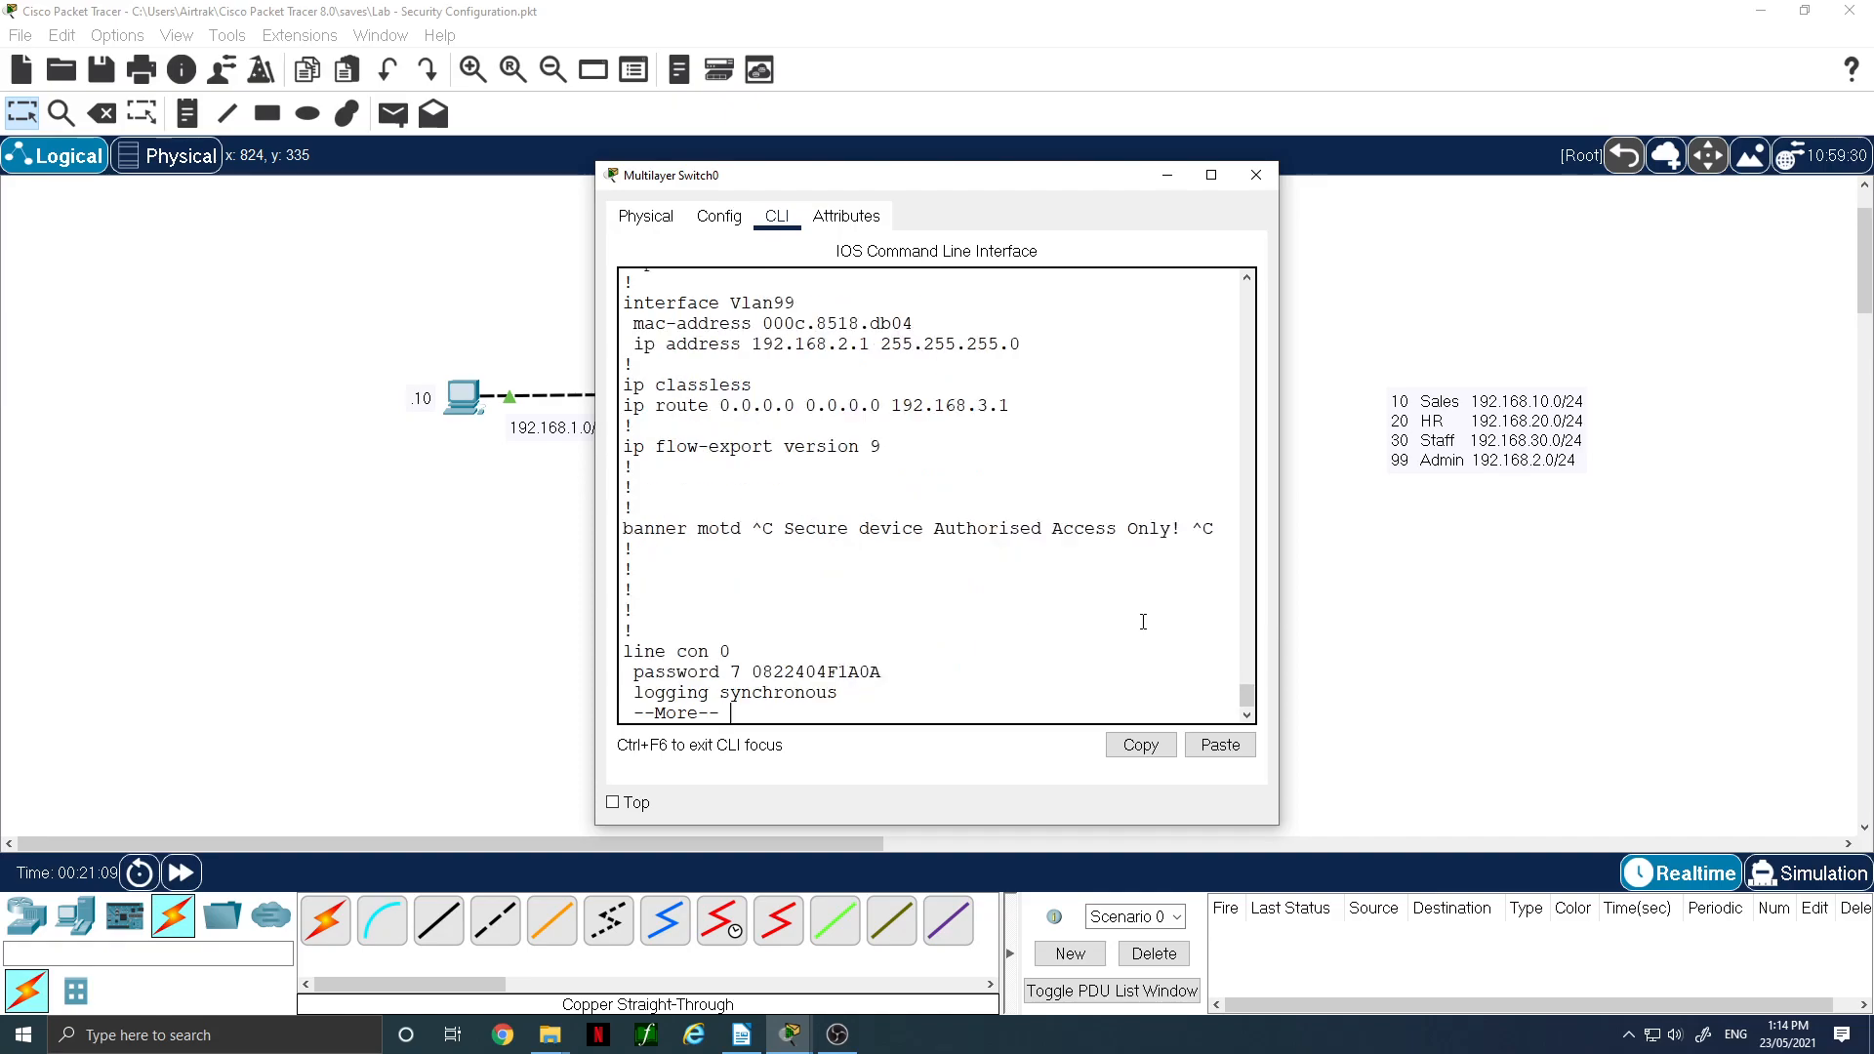
scroll(989, 632, "up", 2)
scroll(987, 631, "up", 1)
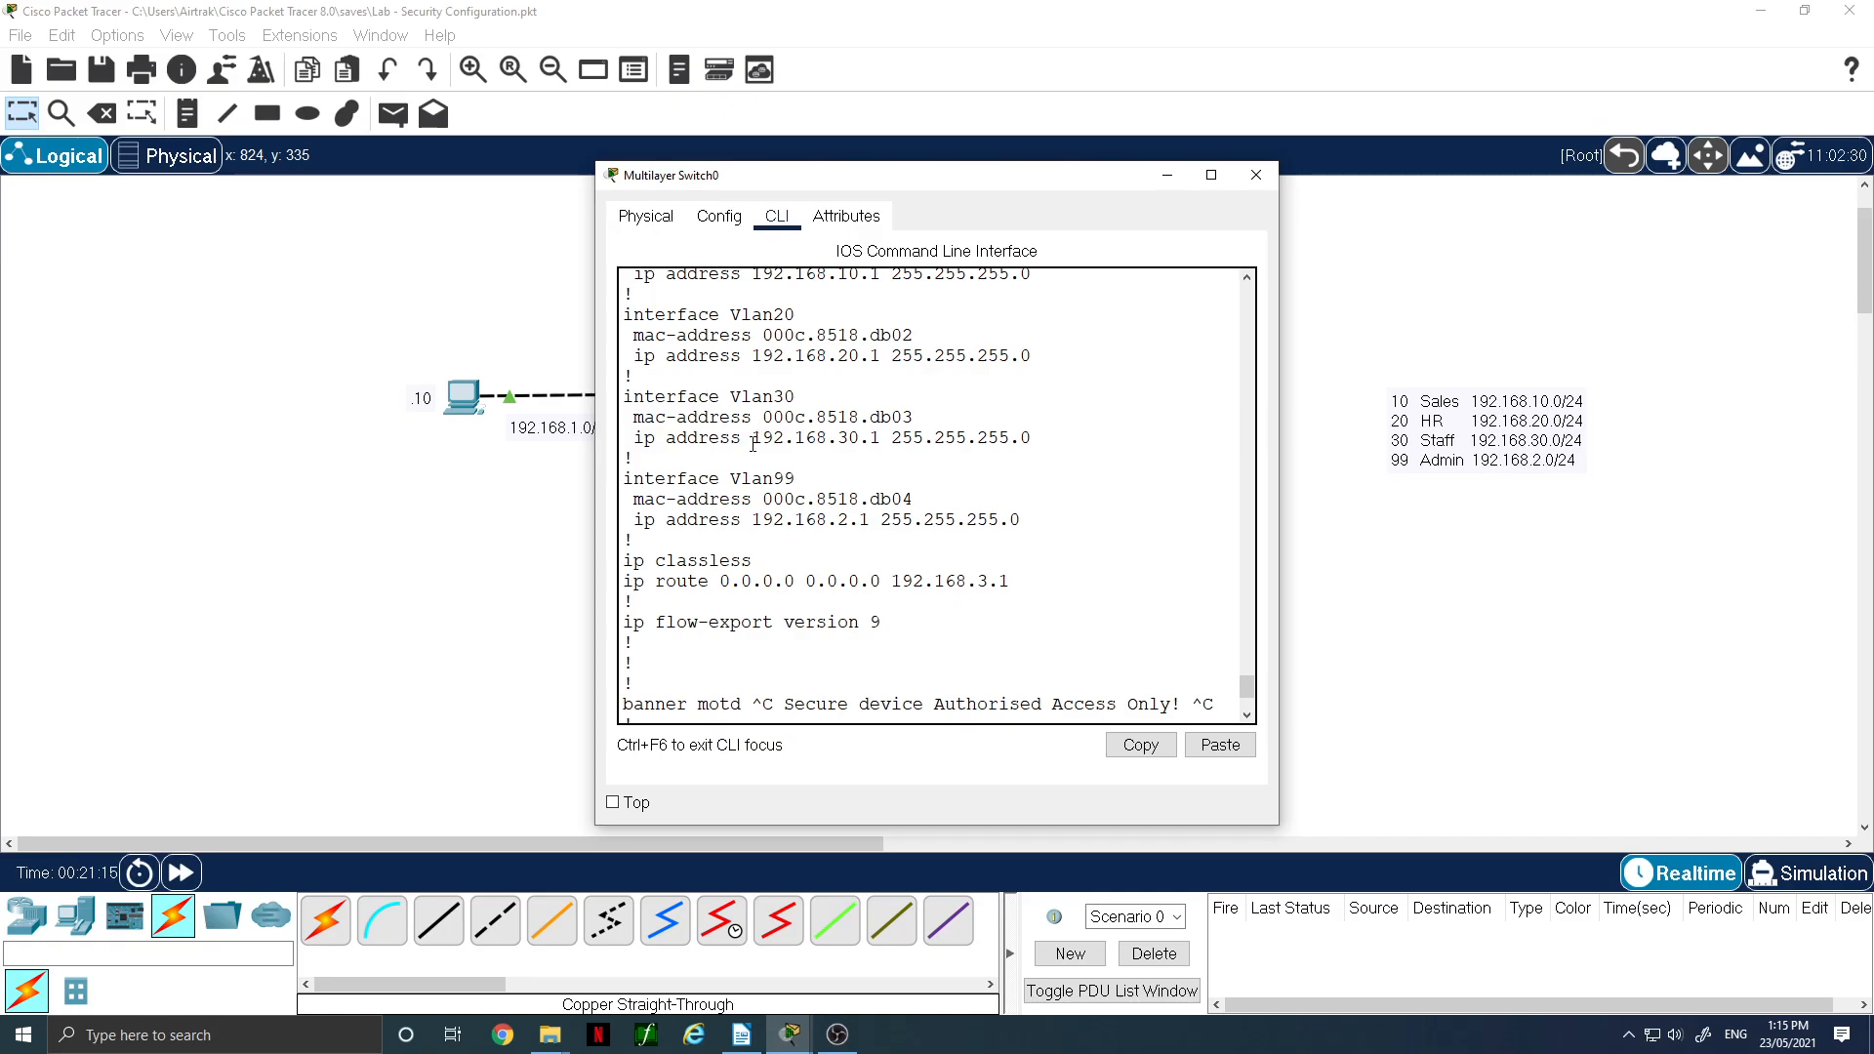
left_click_drag(753, 445, 1070, 446)
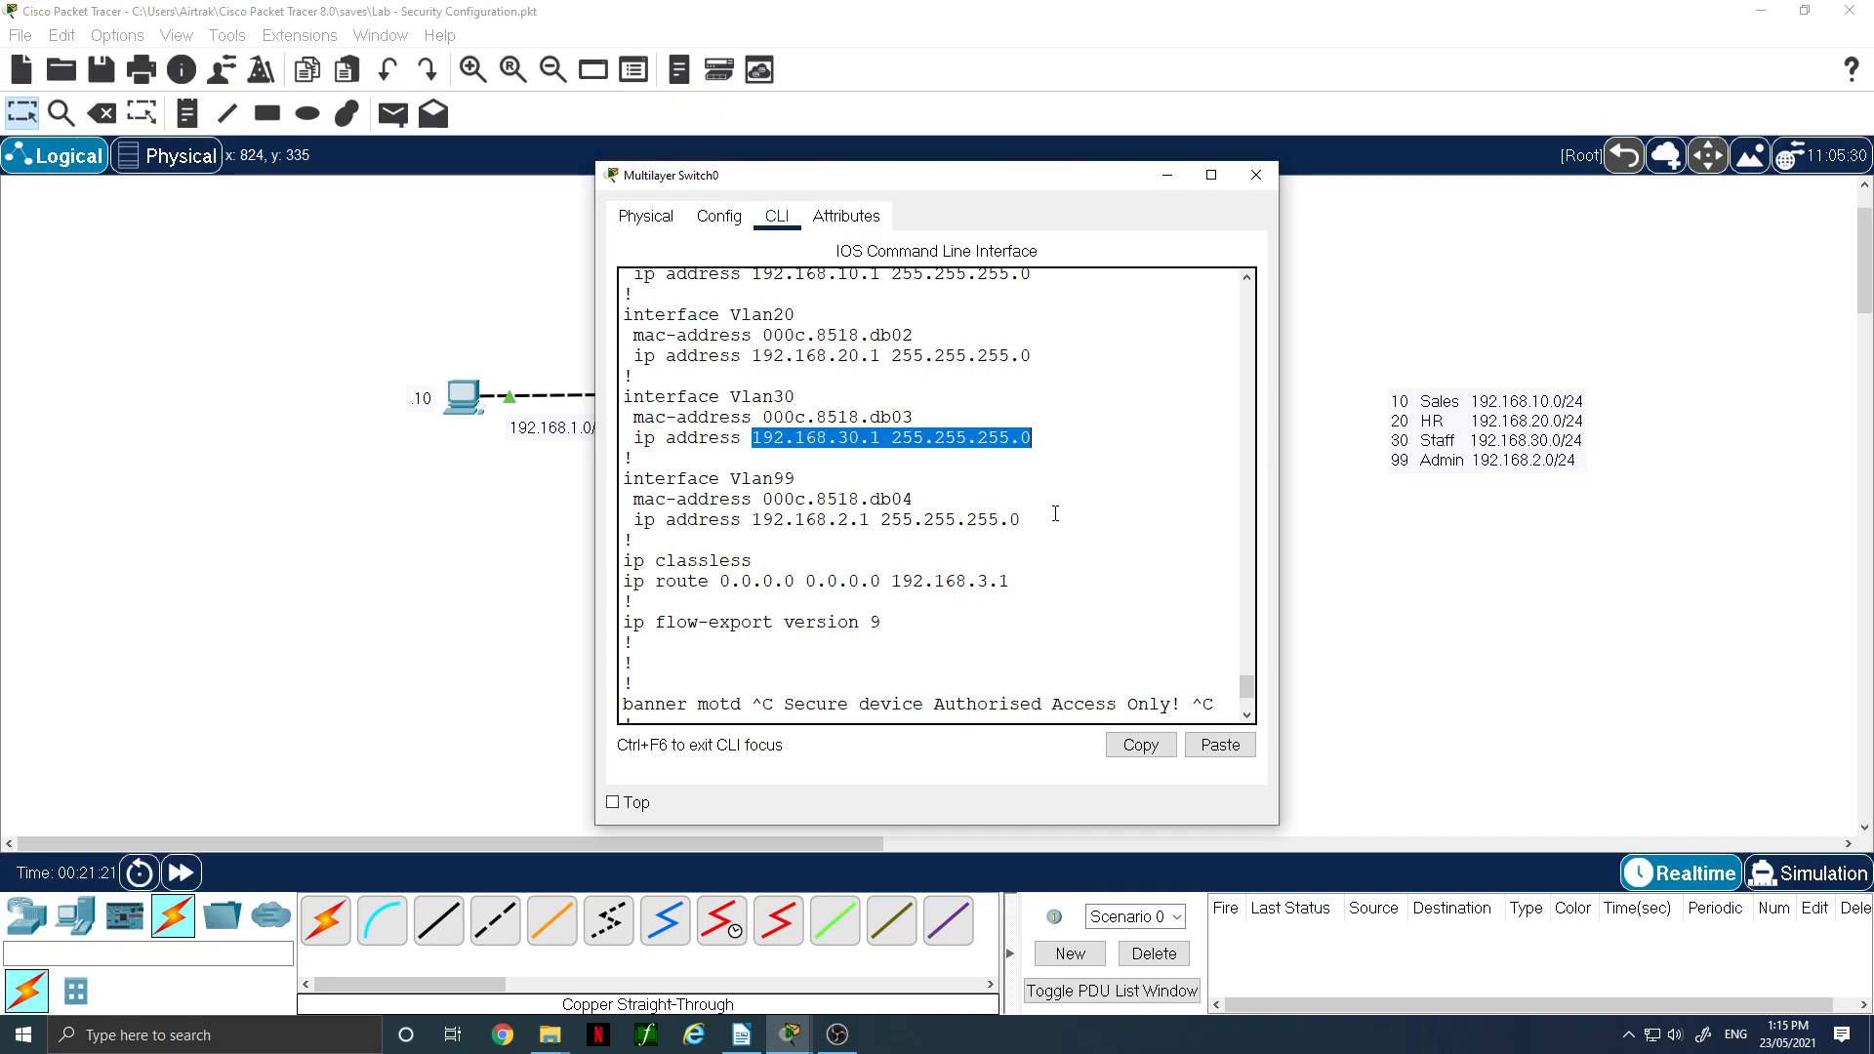
scroll(1046, 512, "down", 8)
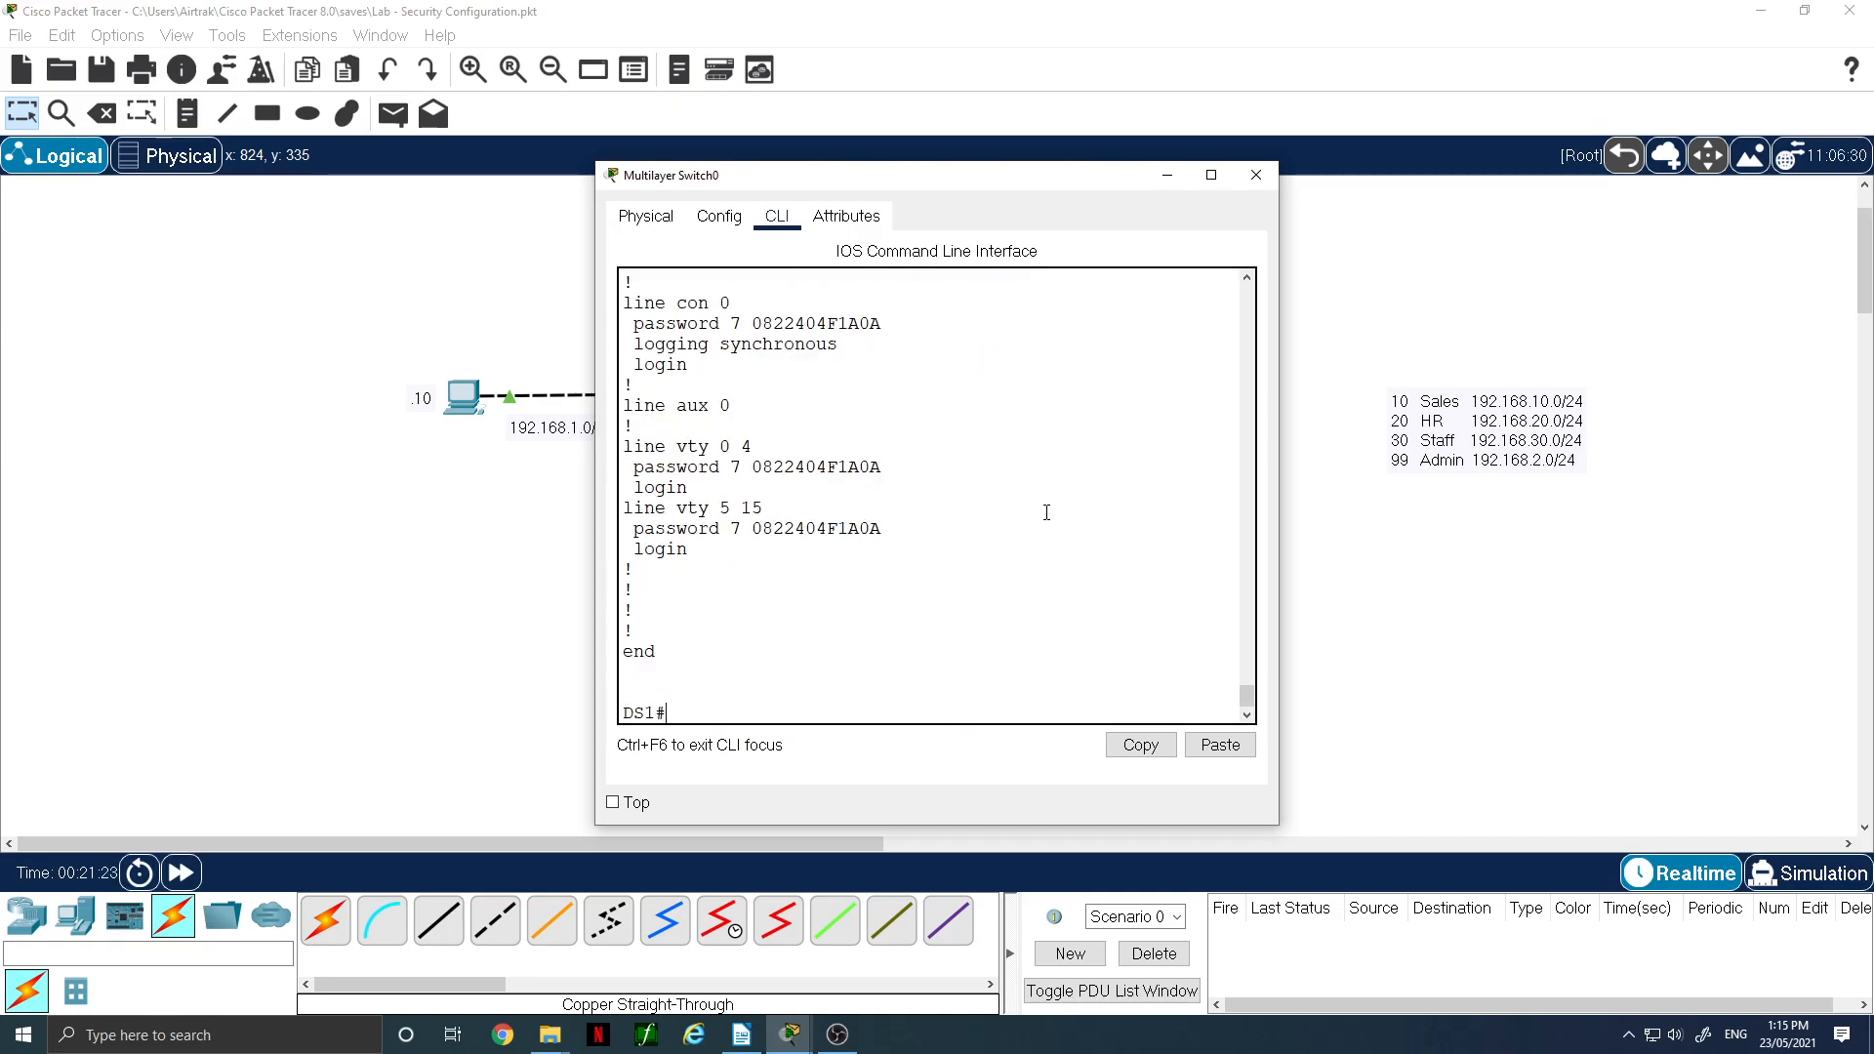
- Show DS1's DHCP bindings with sh ip dhcp bind, widen the CLI window and list the command's further options
type("sh ip dhcp bind")
key("Return")
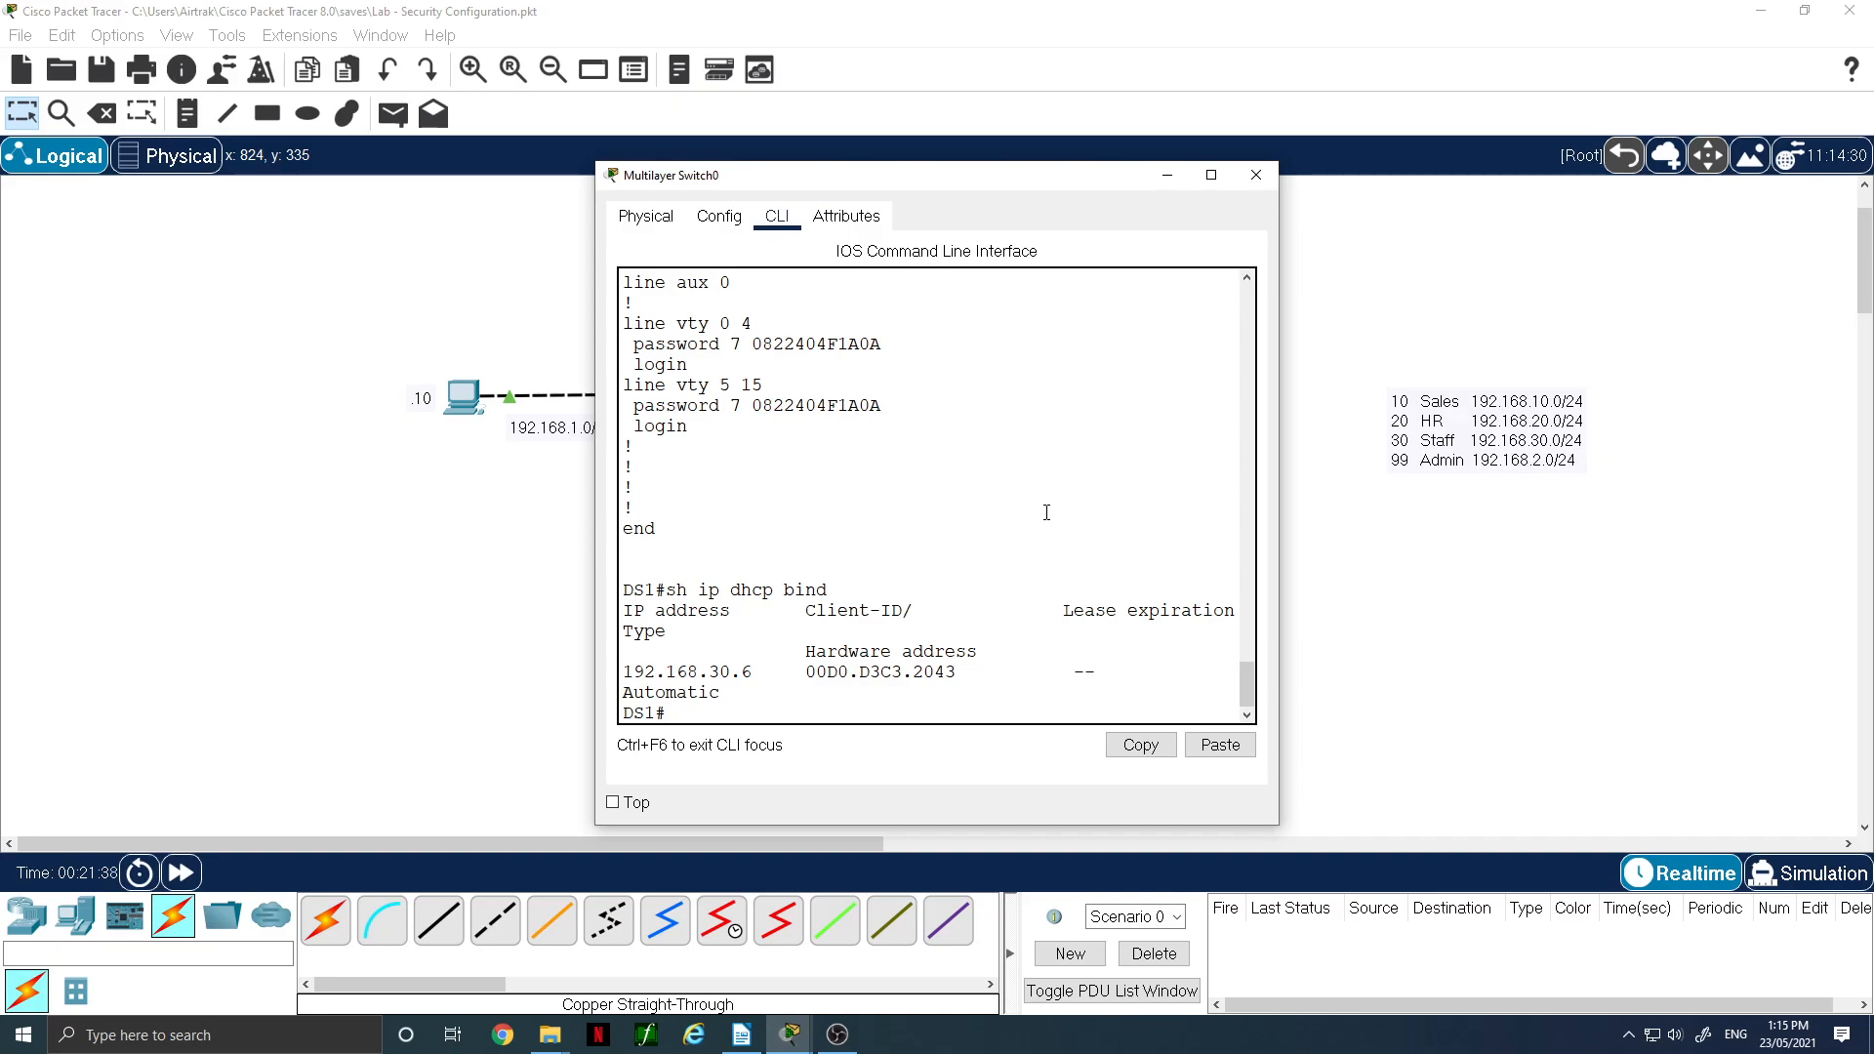
left_click_drag(594, 507, 281, 481)
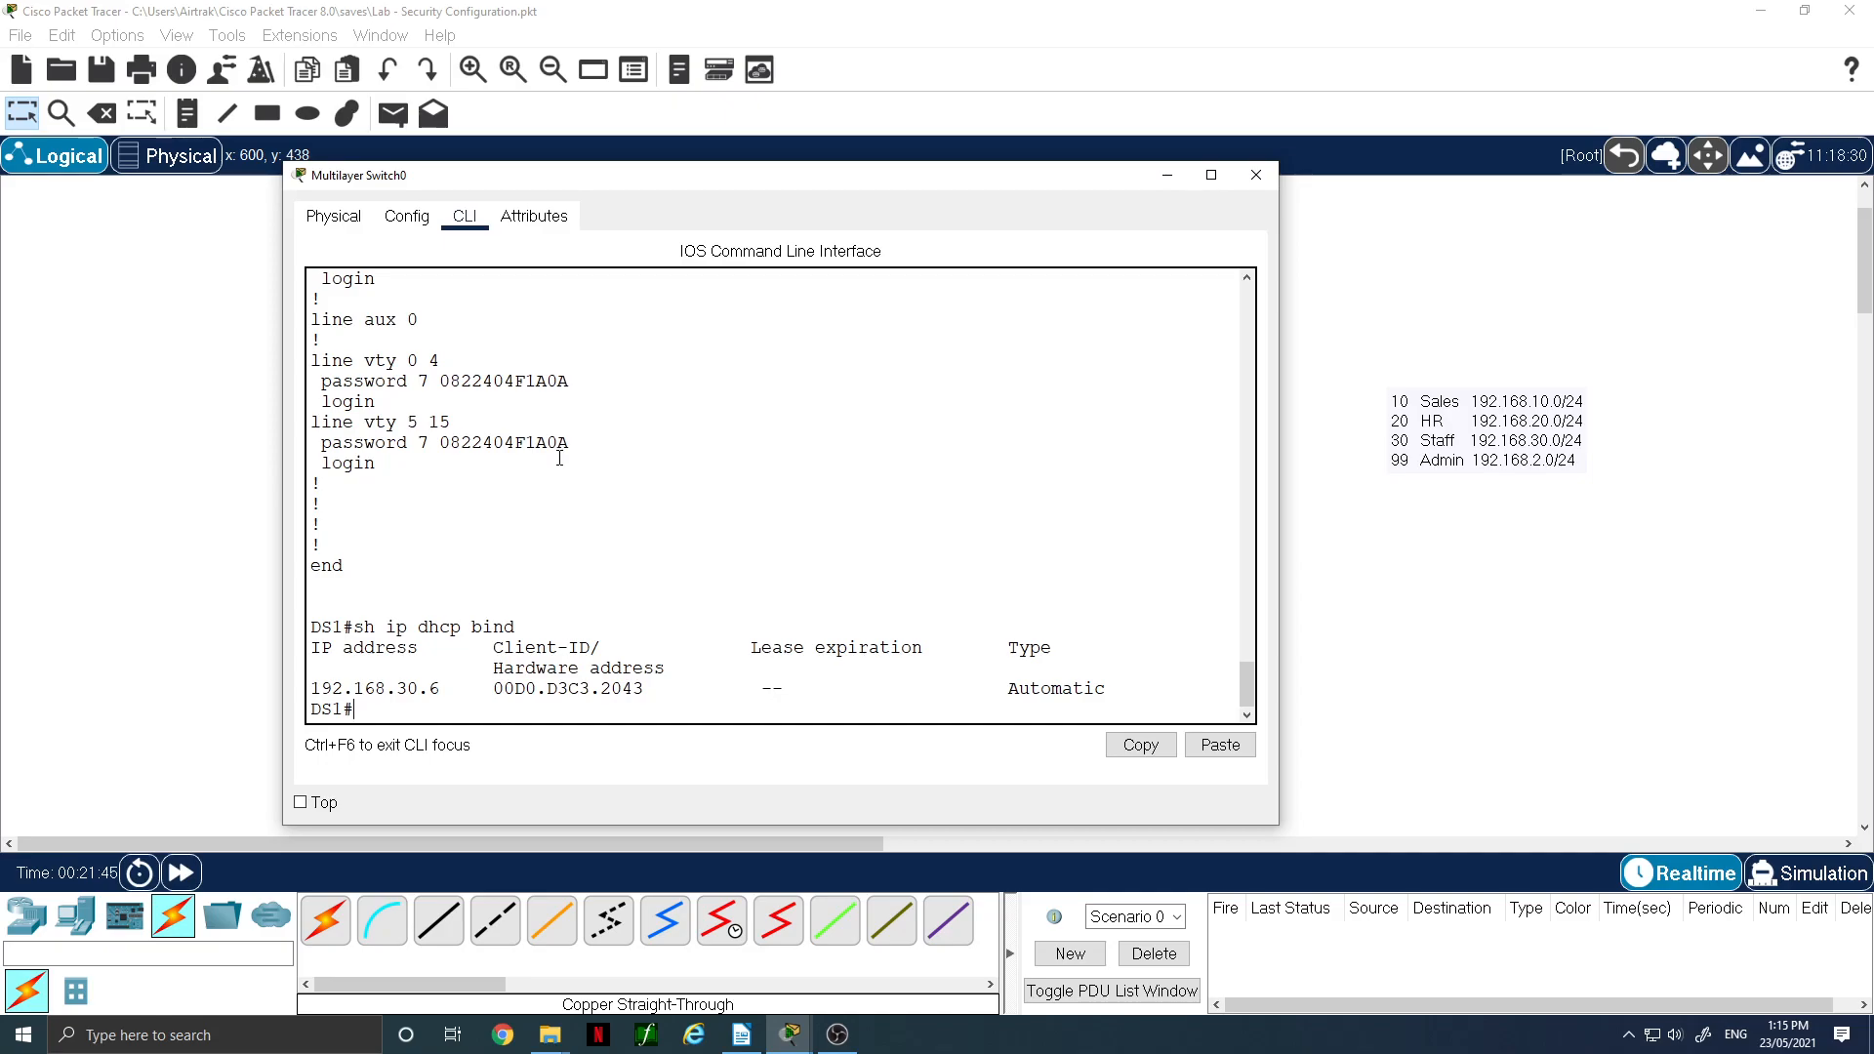
key("Up")
type("?")
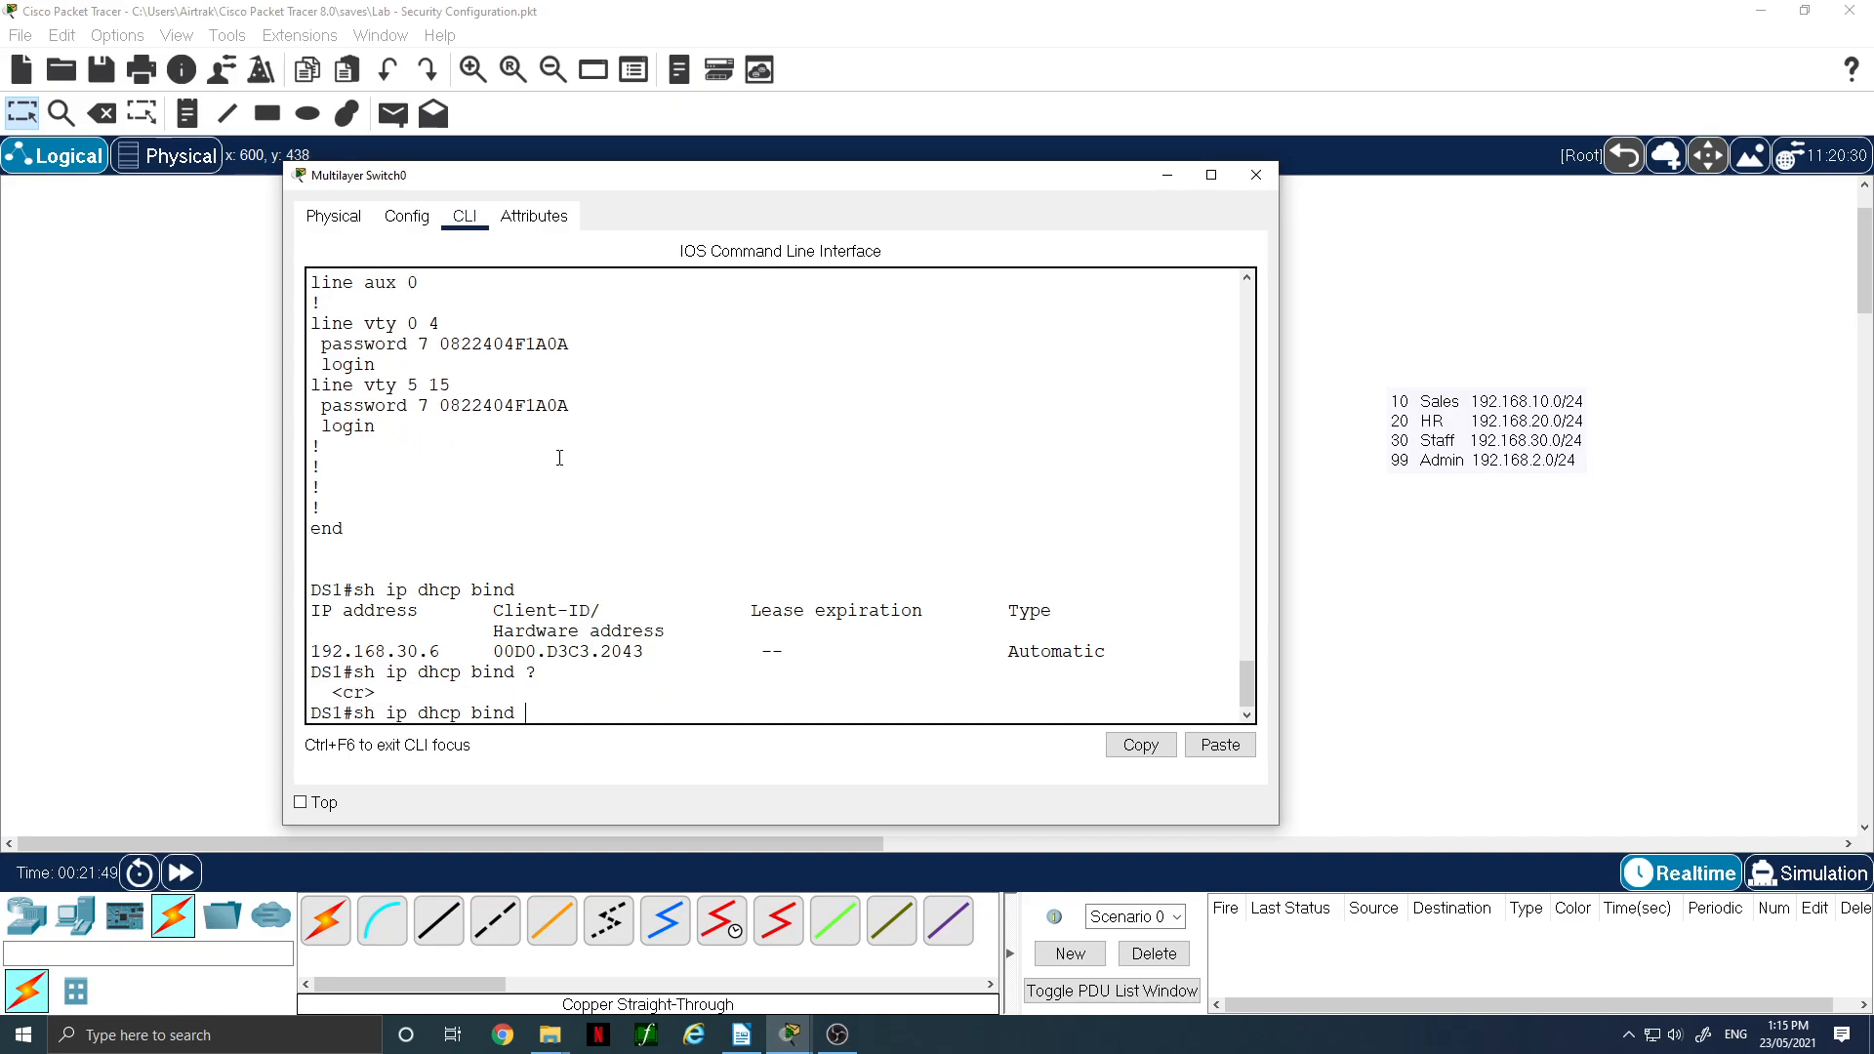
- List the options of the clear command on DS1 and try to clear the DHCP bindings with clear ip dhcp bin
key("BackSpace")
key("BackSpace")
key("BackSpace")
key("BackSpace")
key("BackSpace")
key("BackSpace")
key("BackSpace")
key("BackSpace")
key("BackSpace")
key("BackSpace")
key("BackSpace")
key("BackSpace")
key("BackSpace")
key("BackSpace")
key("BackSpace")
type("clear ?")
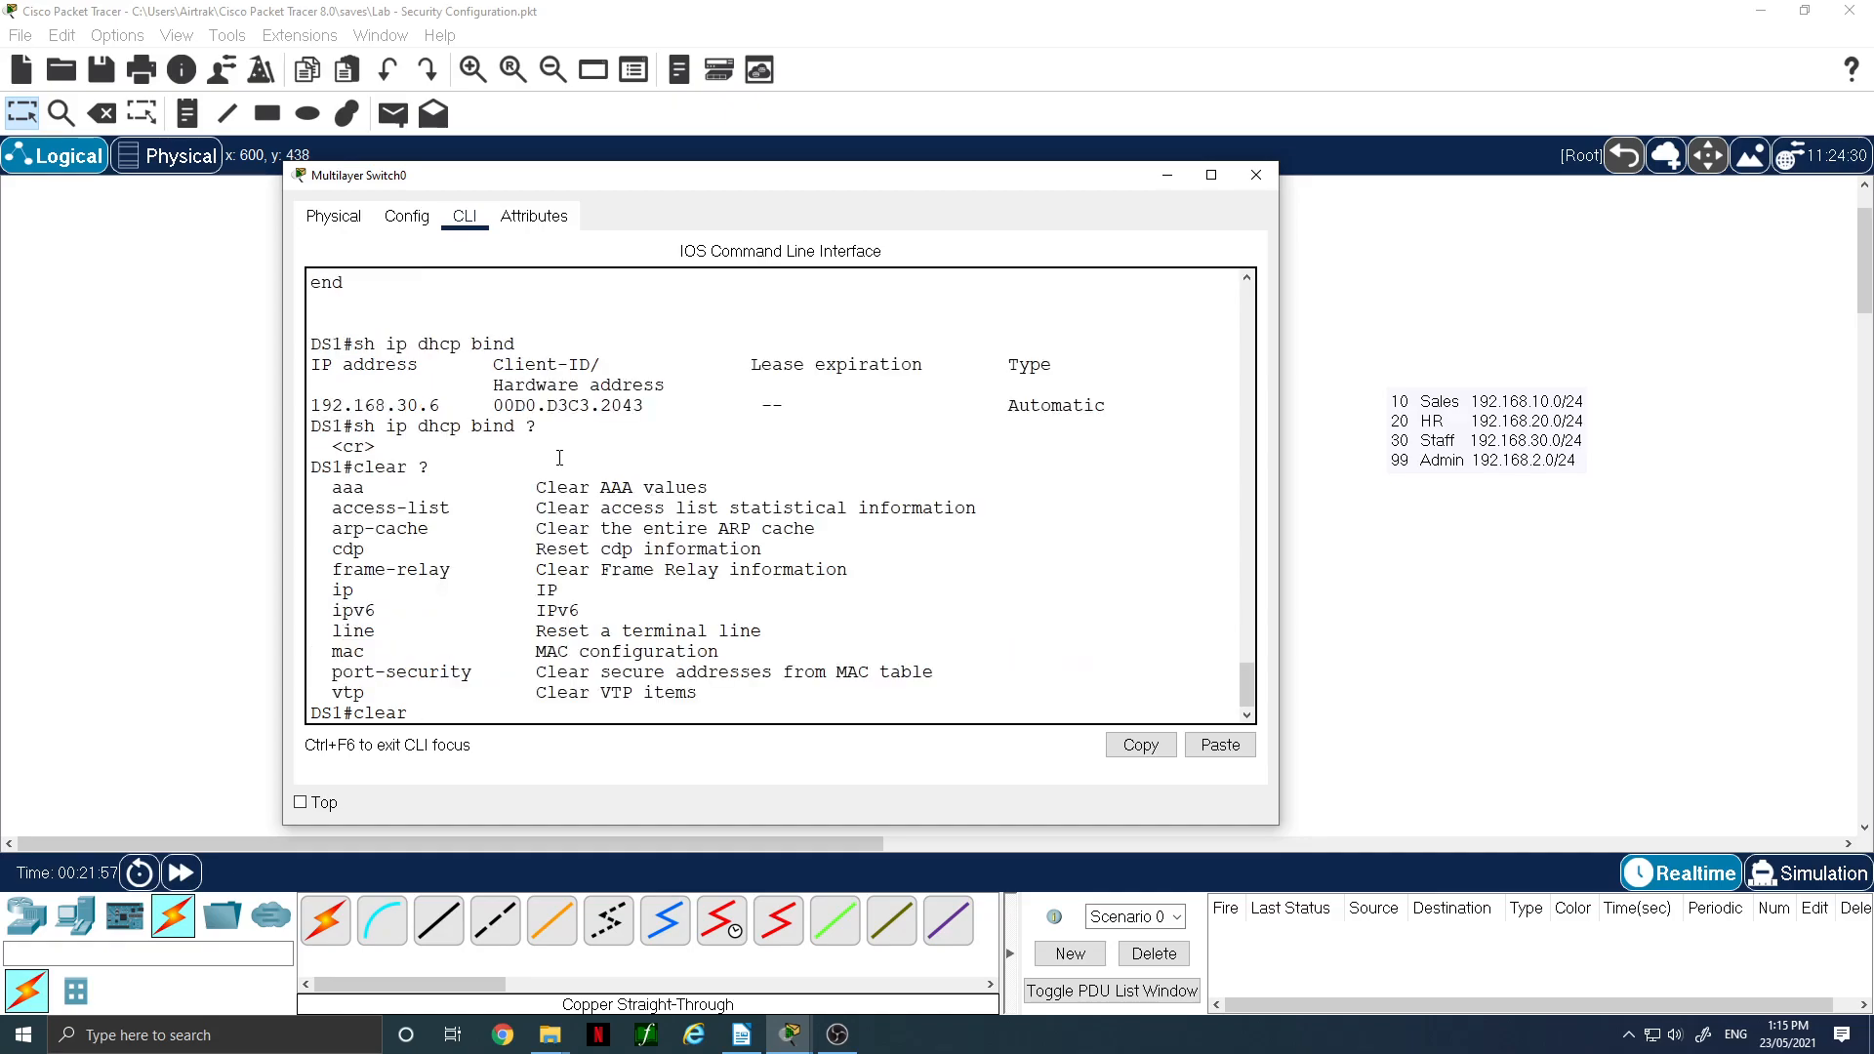
type("ip dhcp bin")
key("Return")
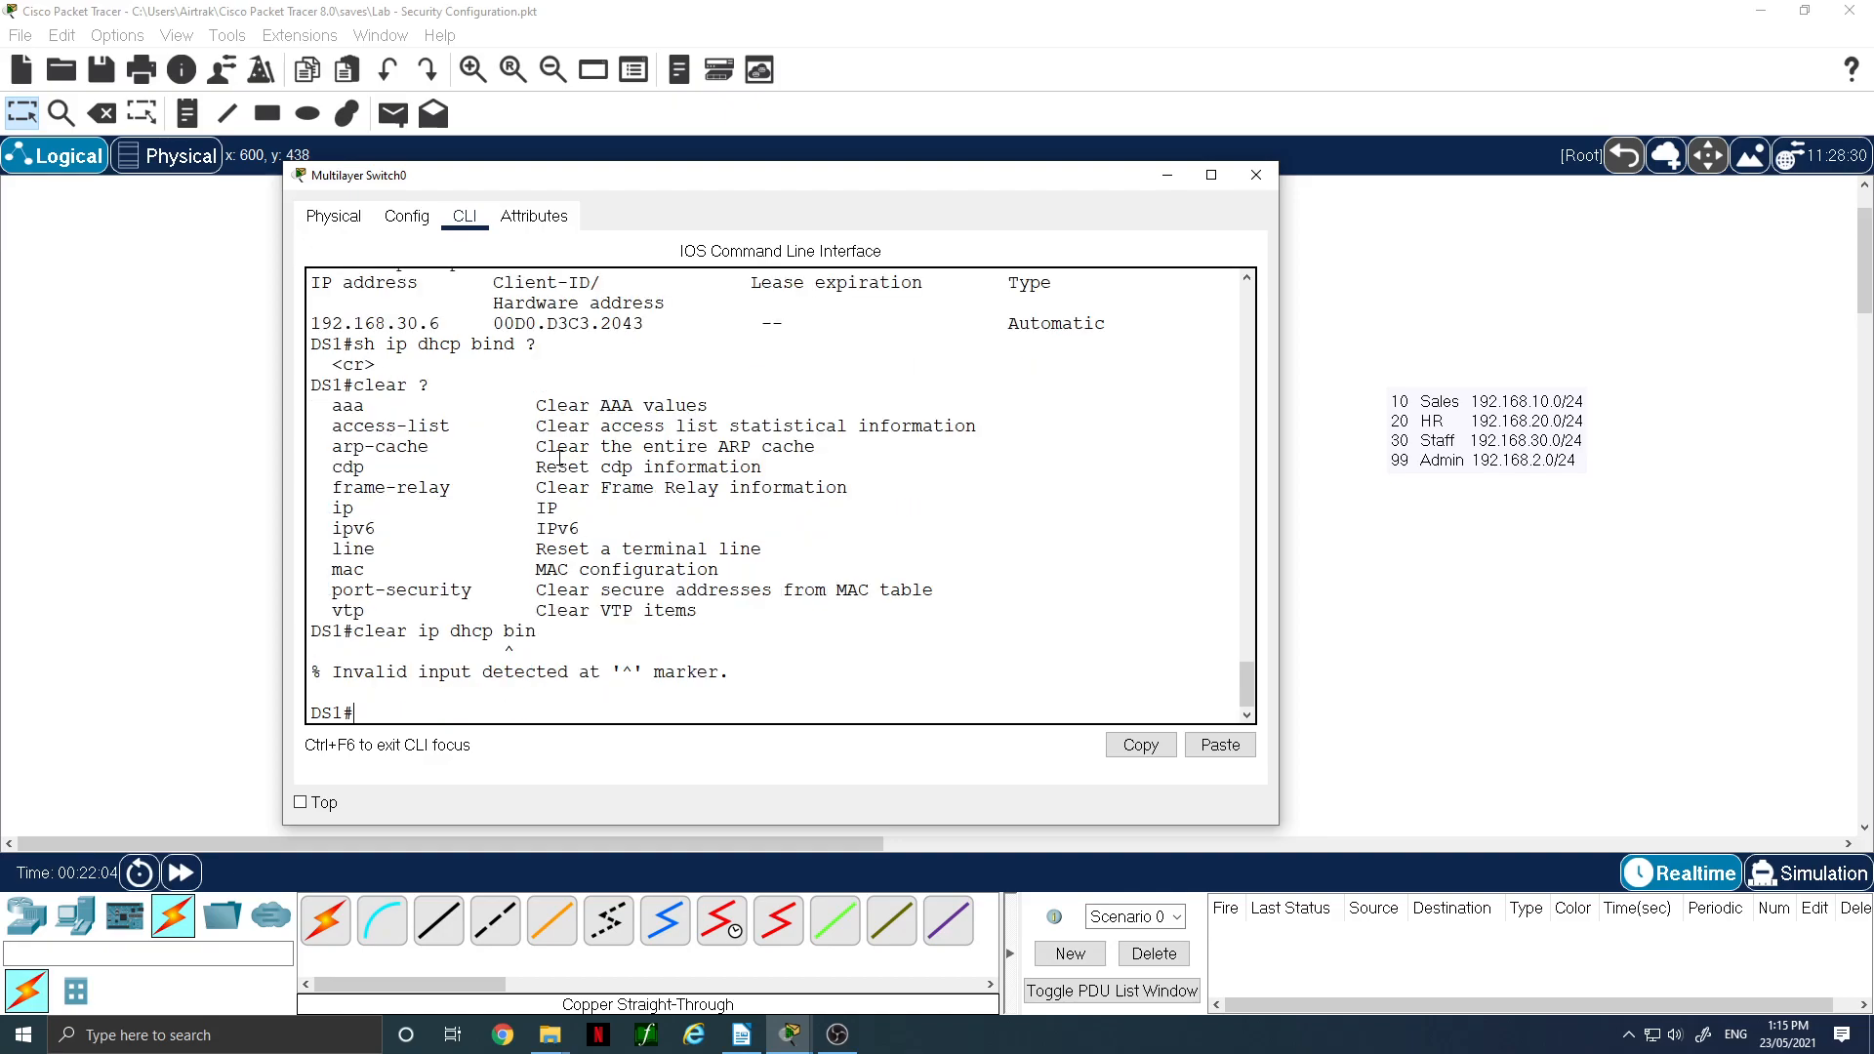
- List the options of clear ip dhcp on DS1 and try to clear the snooping information with clear ip dhcp sn
key("Up")
key("BackSpace")
key("BackSpace")
key("BackSpace")
type("?")
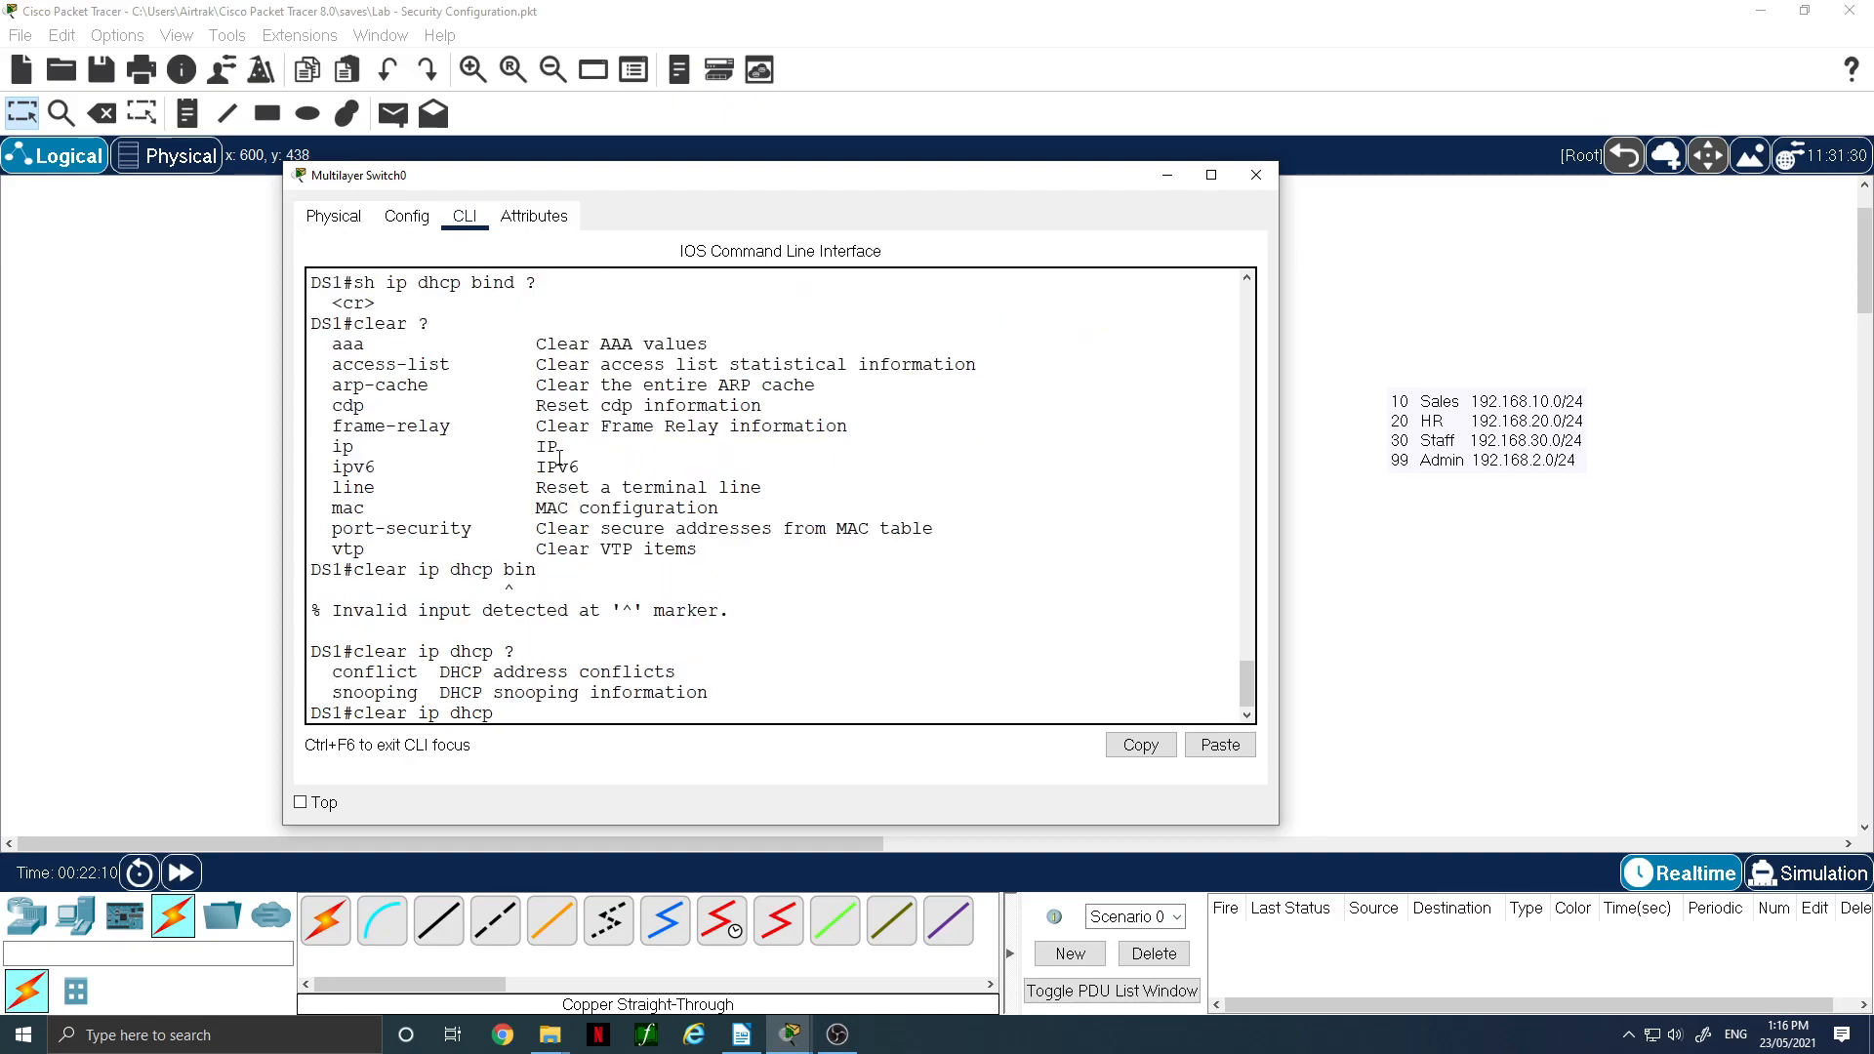
type("sn")
key("Return")
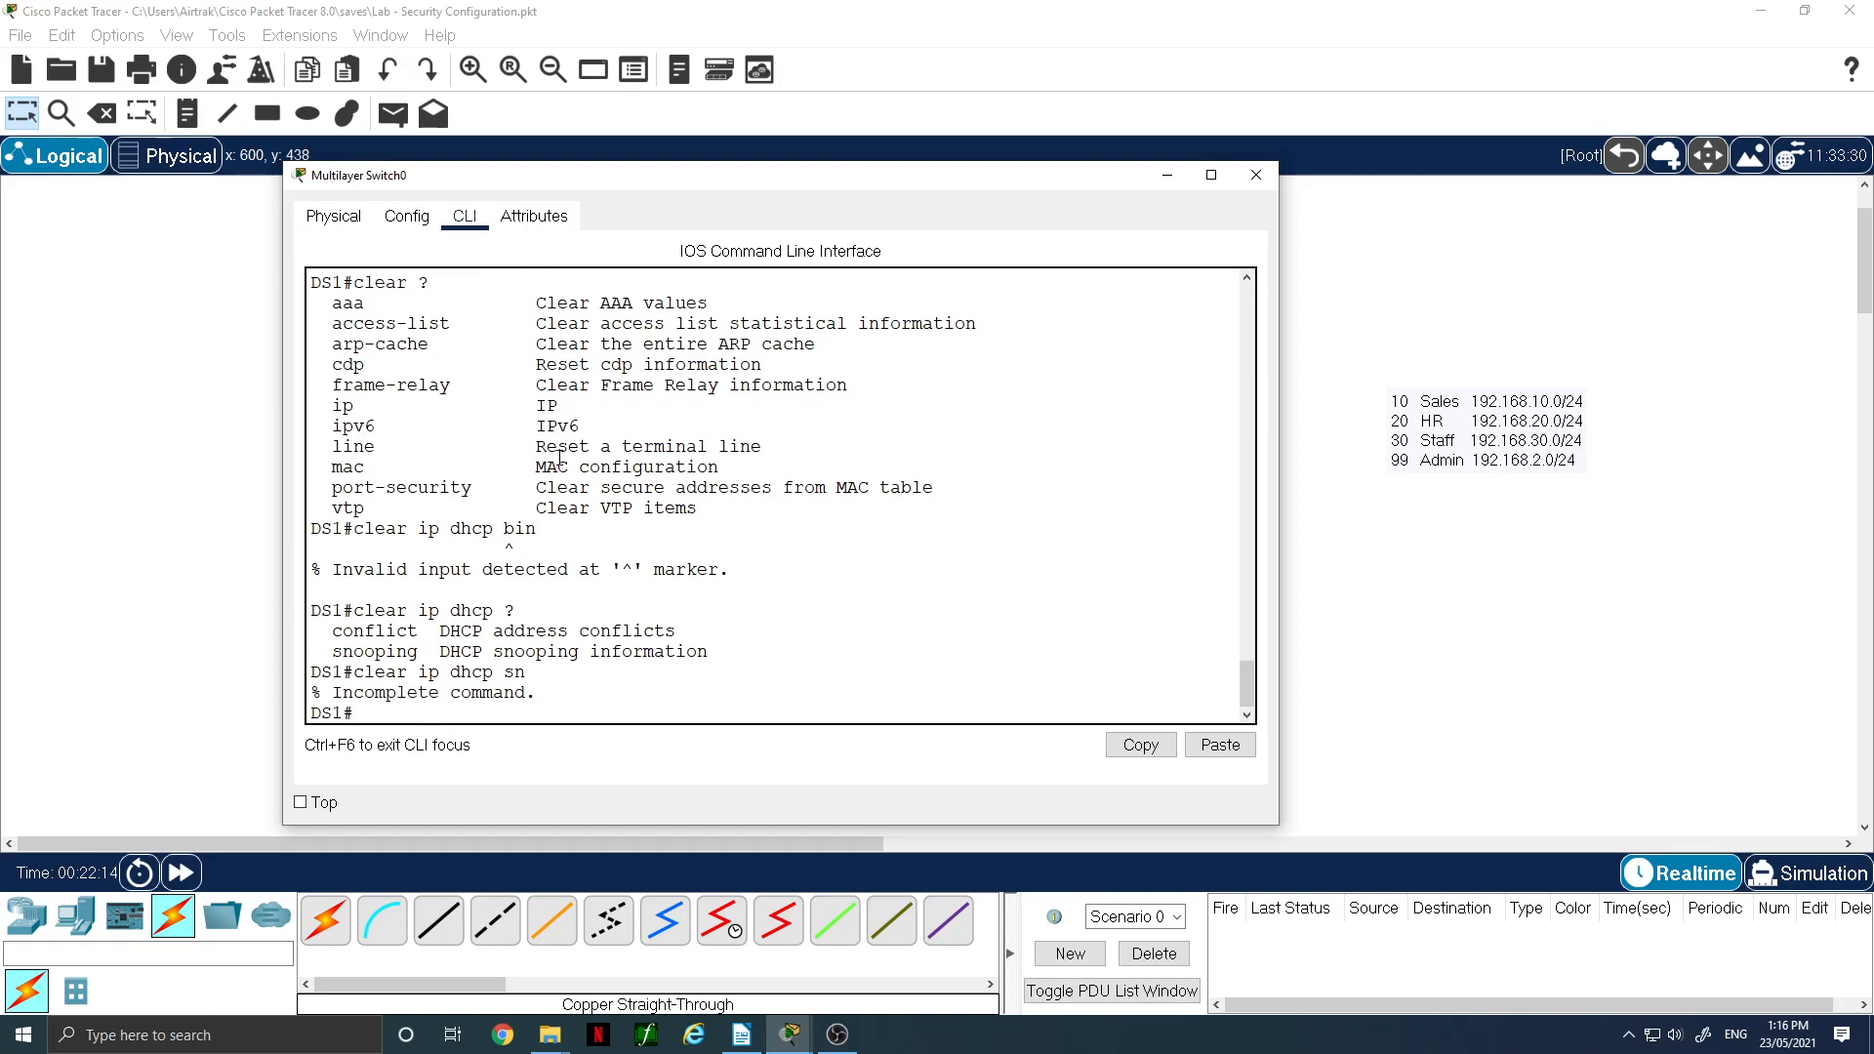
- List the options of clear ip dhcp snooping, clear DS1's snooping bindings with clear ip dhcp snooping bind, and close the switch window
key("Up")
key("Tab")
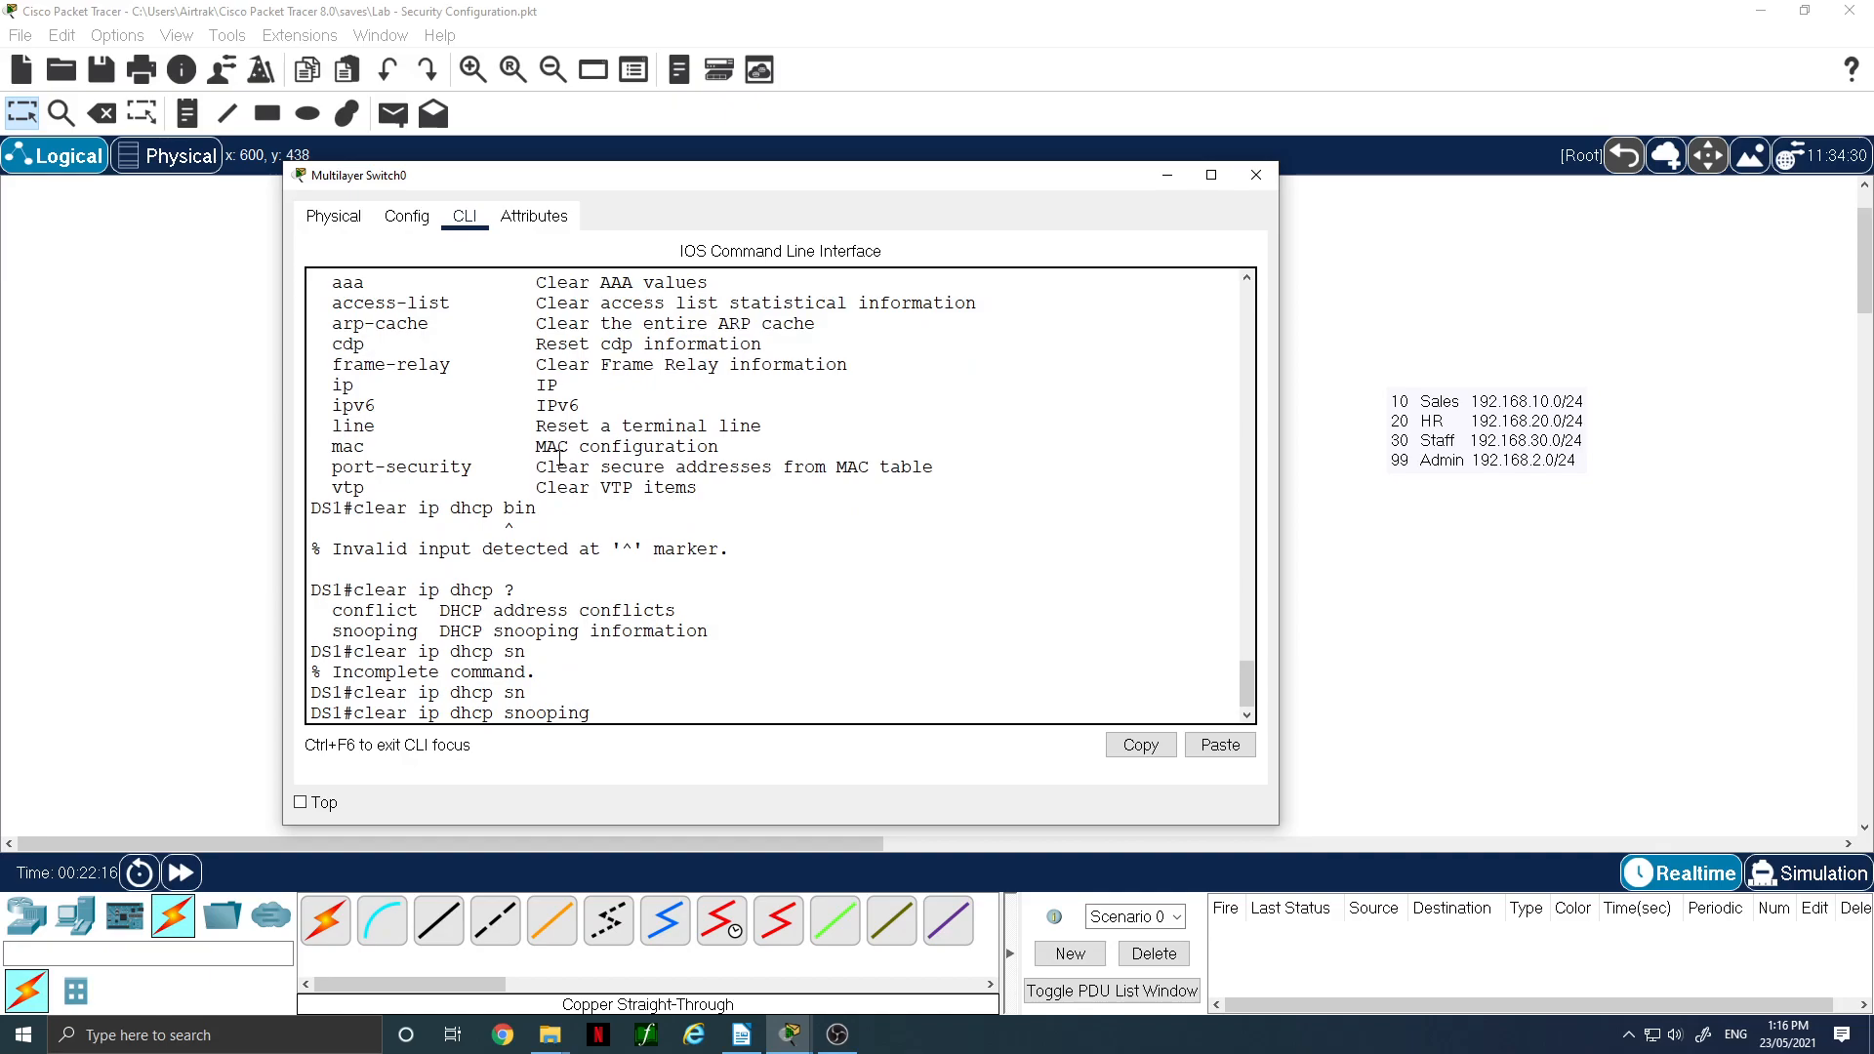
type("?")
type("bind")
key("Return")
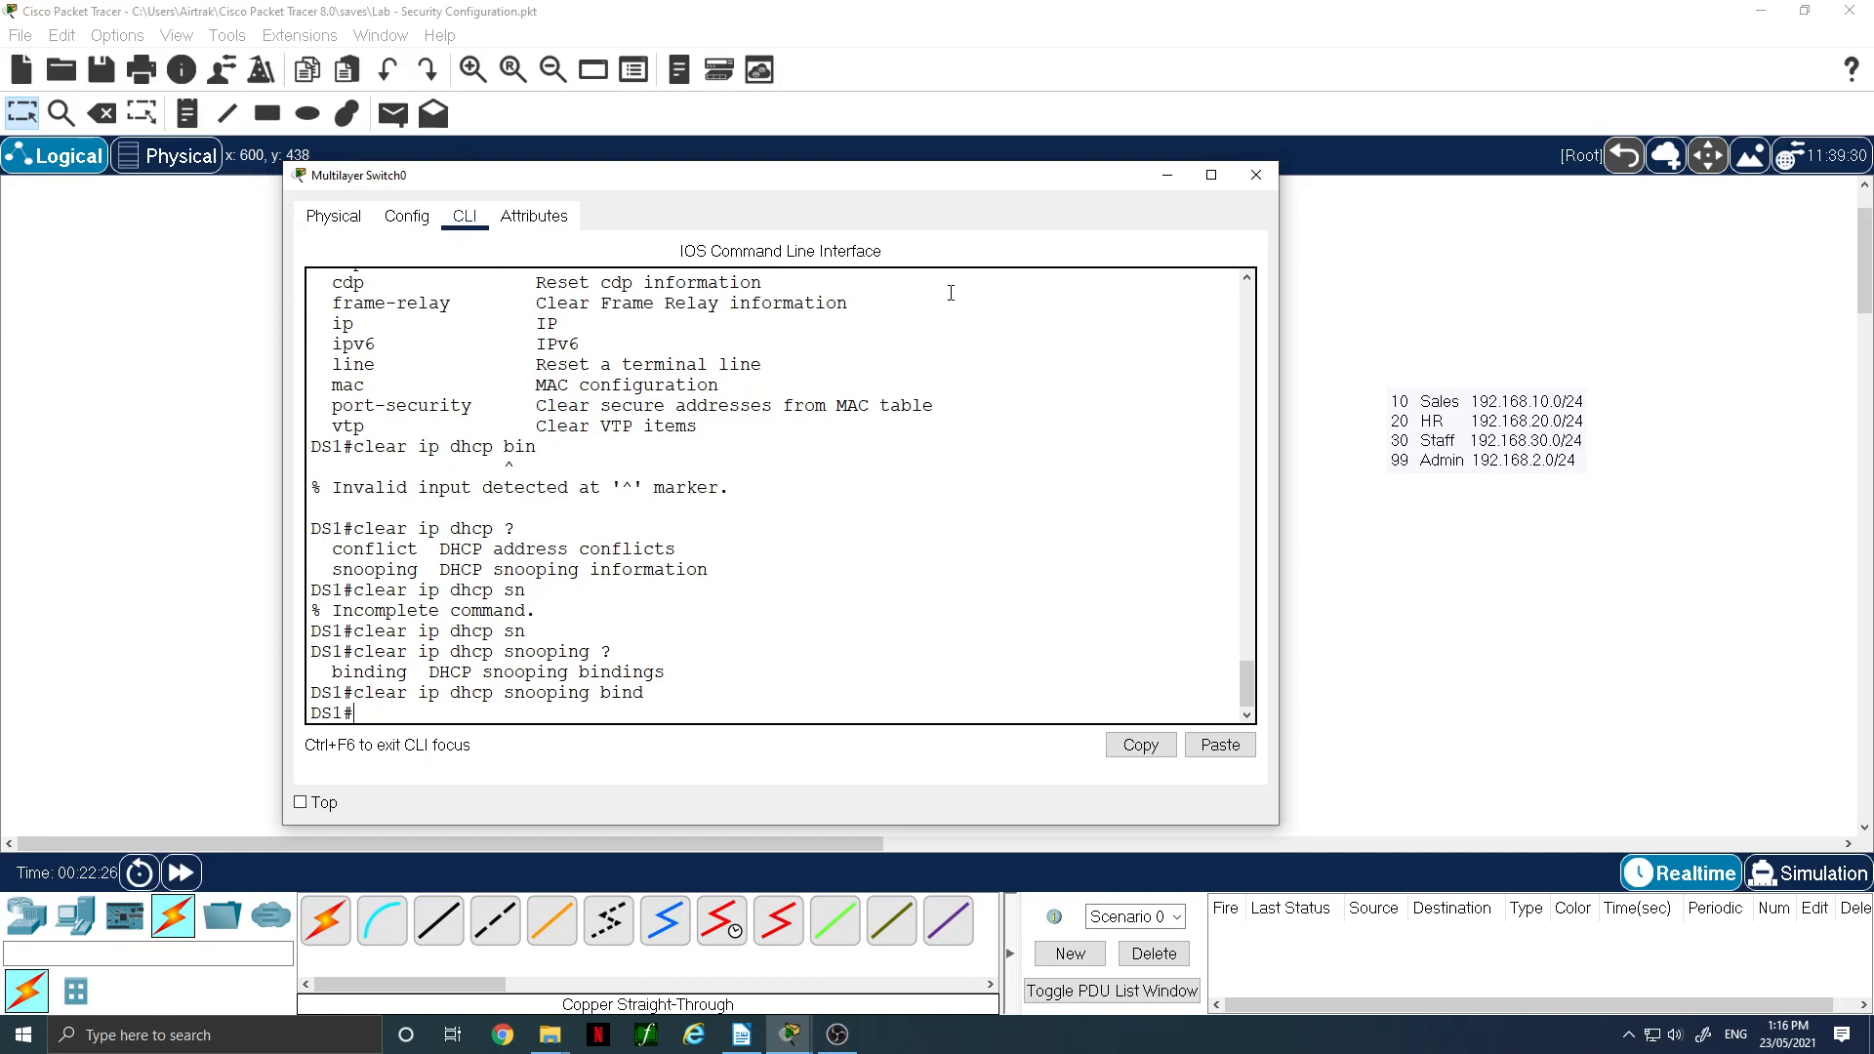
left_click(1256, 175)
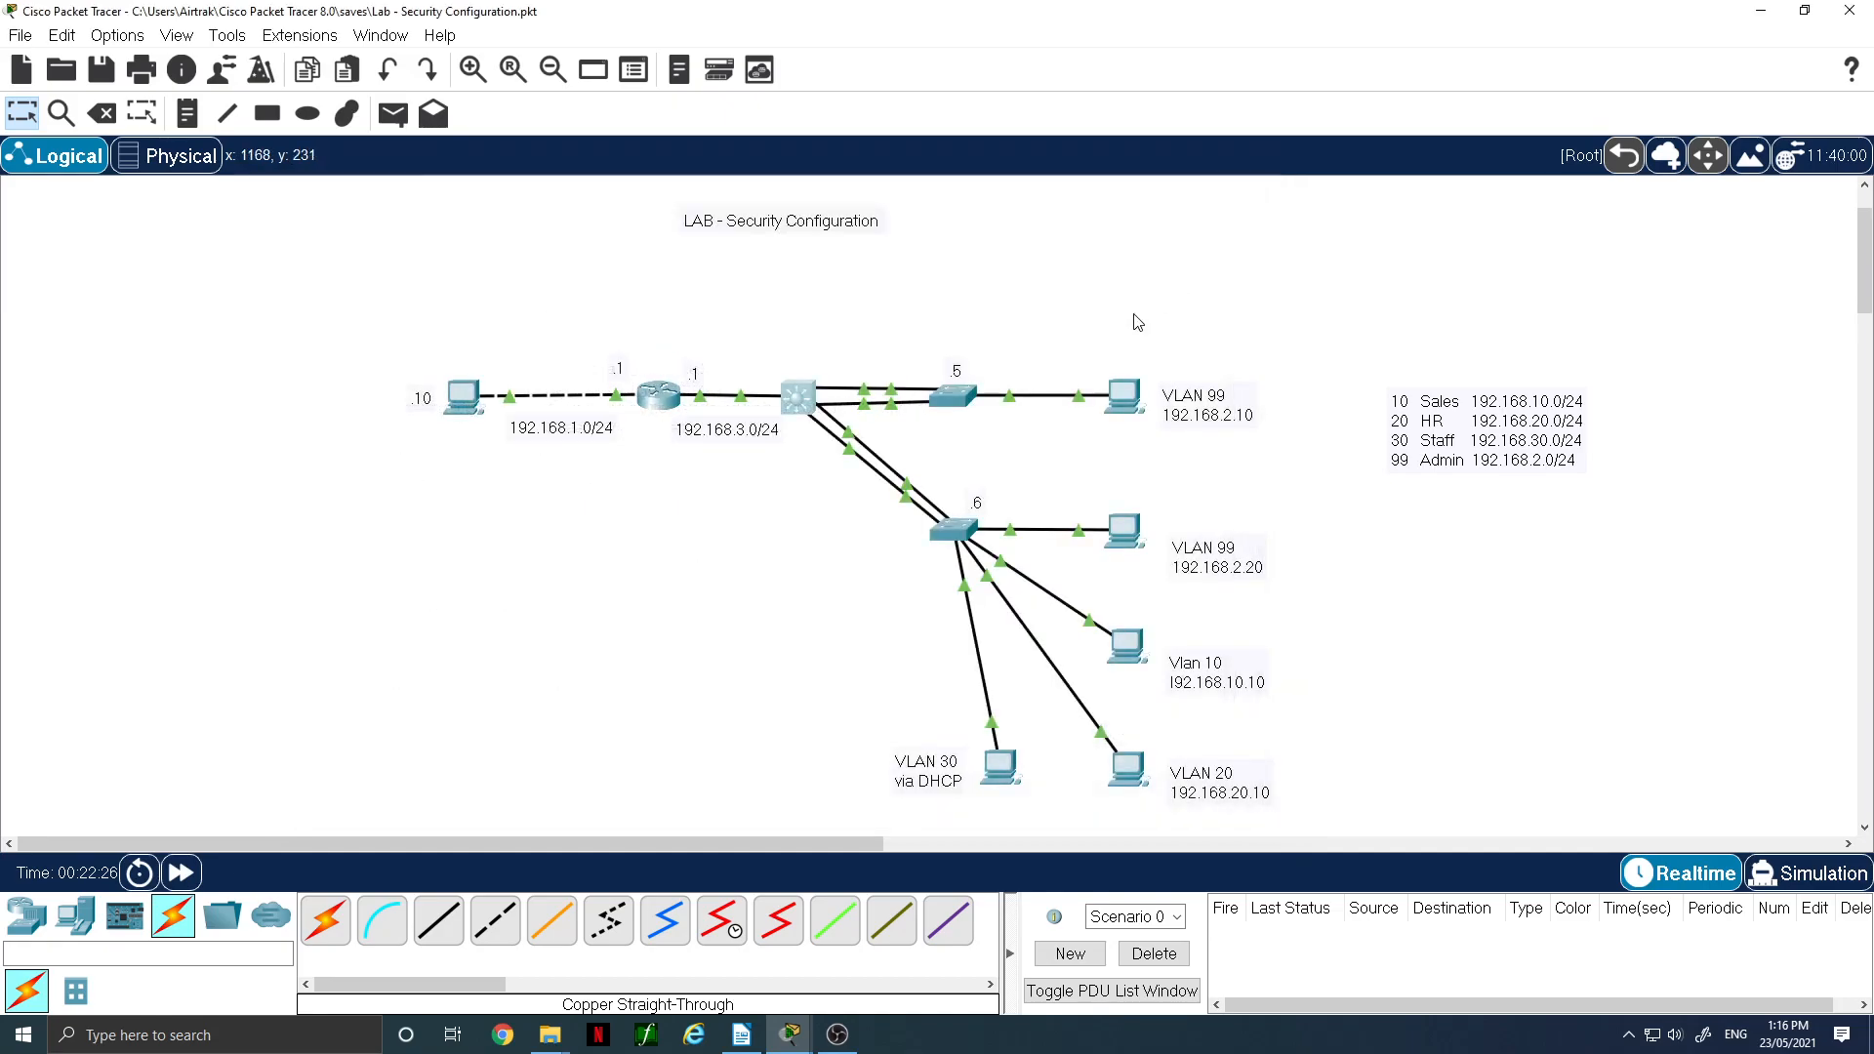
- Open the CLI of switch S2 and display its DHCP bindings with do sh ip dhcp bind
left_click(935, 538)
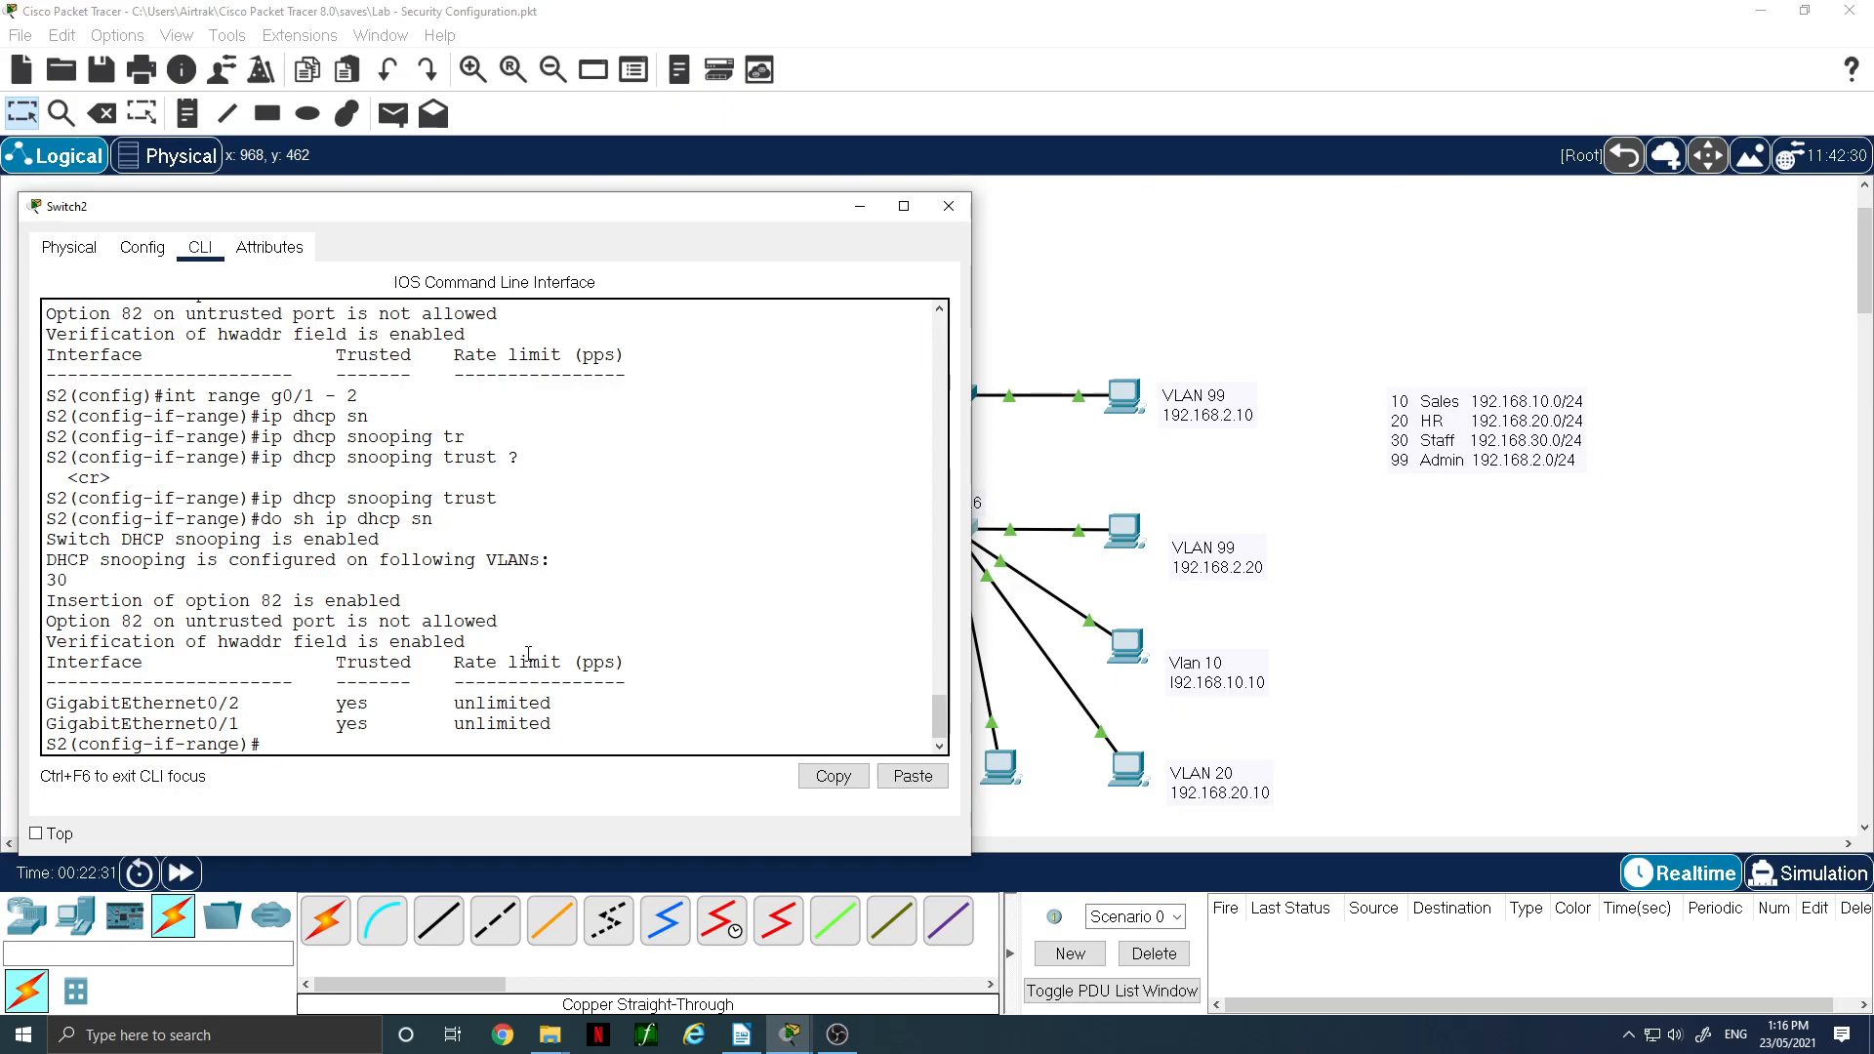
type("do sh ip dhcp bind")
key("Return")
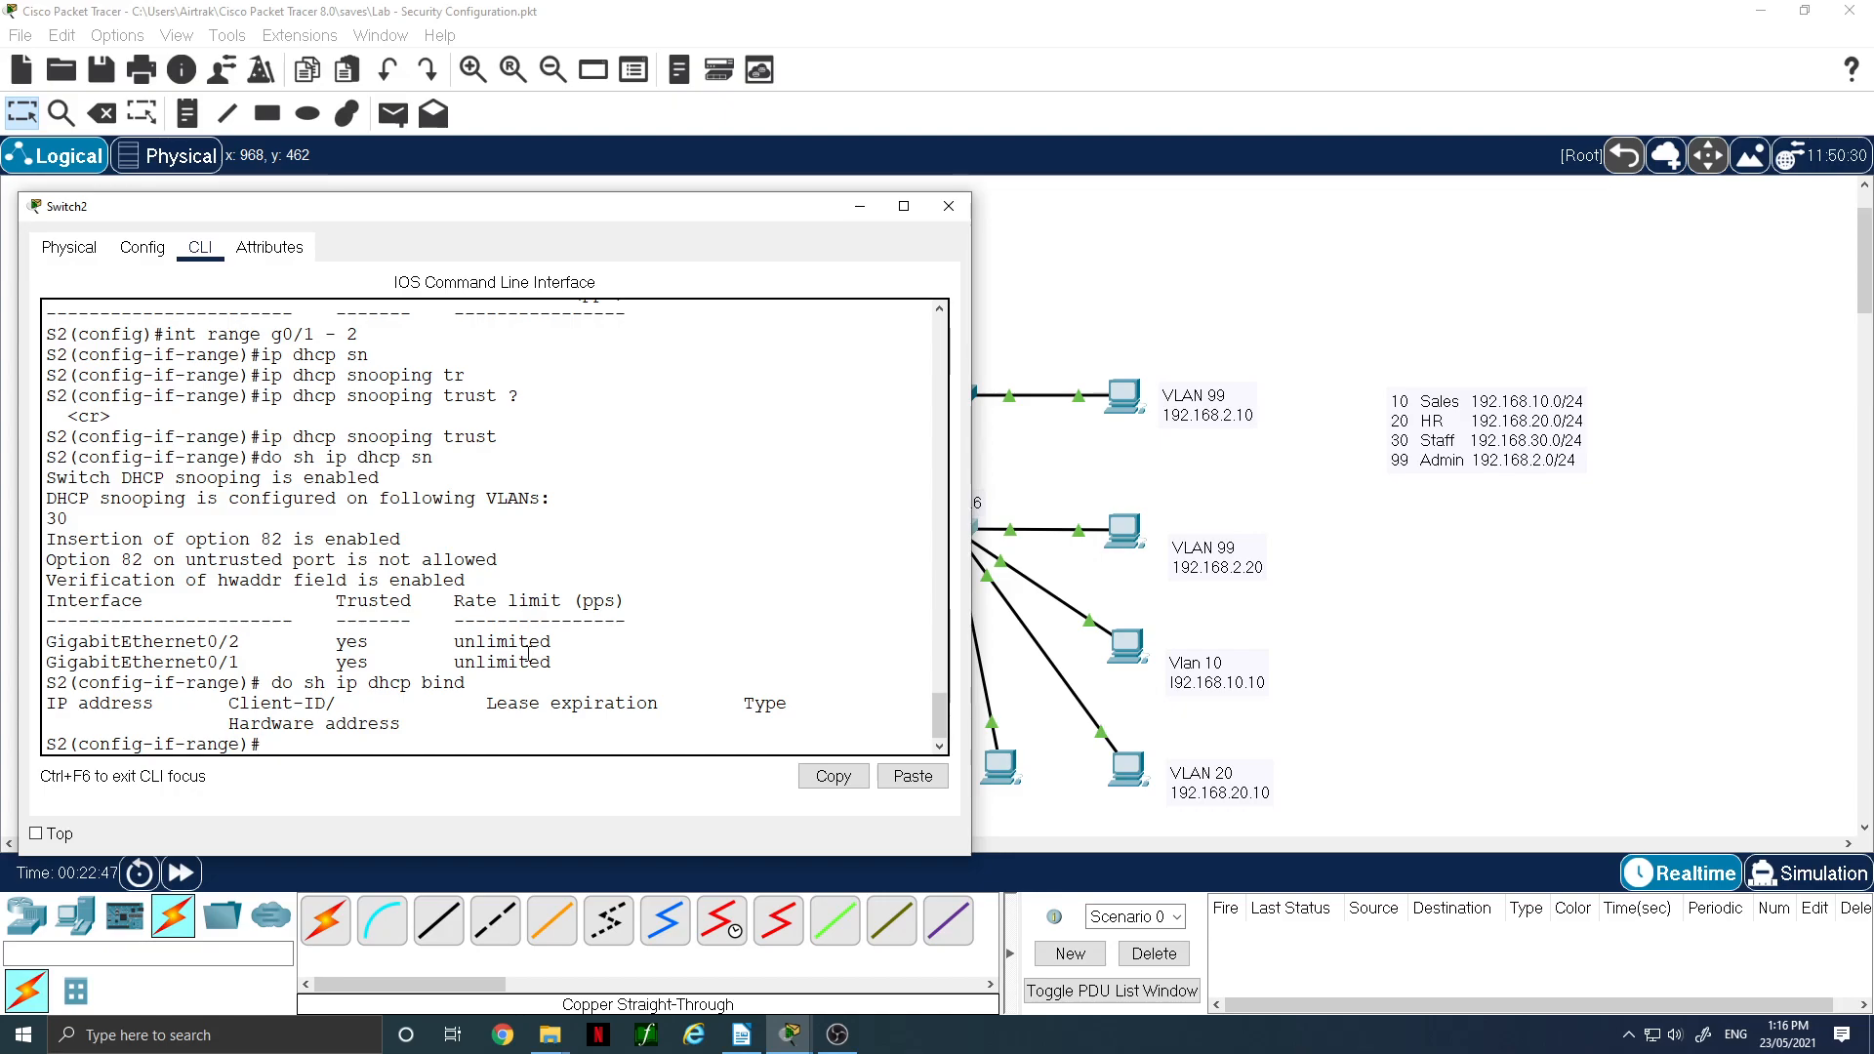
- Leave configuration mode on S2 and display the snooping bindings with sh ip dhcp snooping bind
key("ctrl+z")
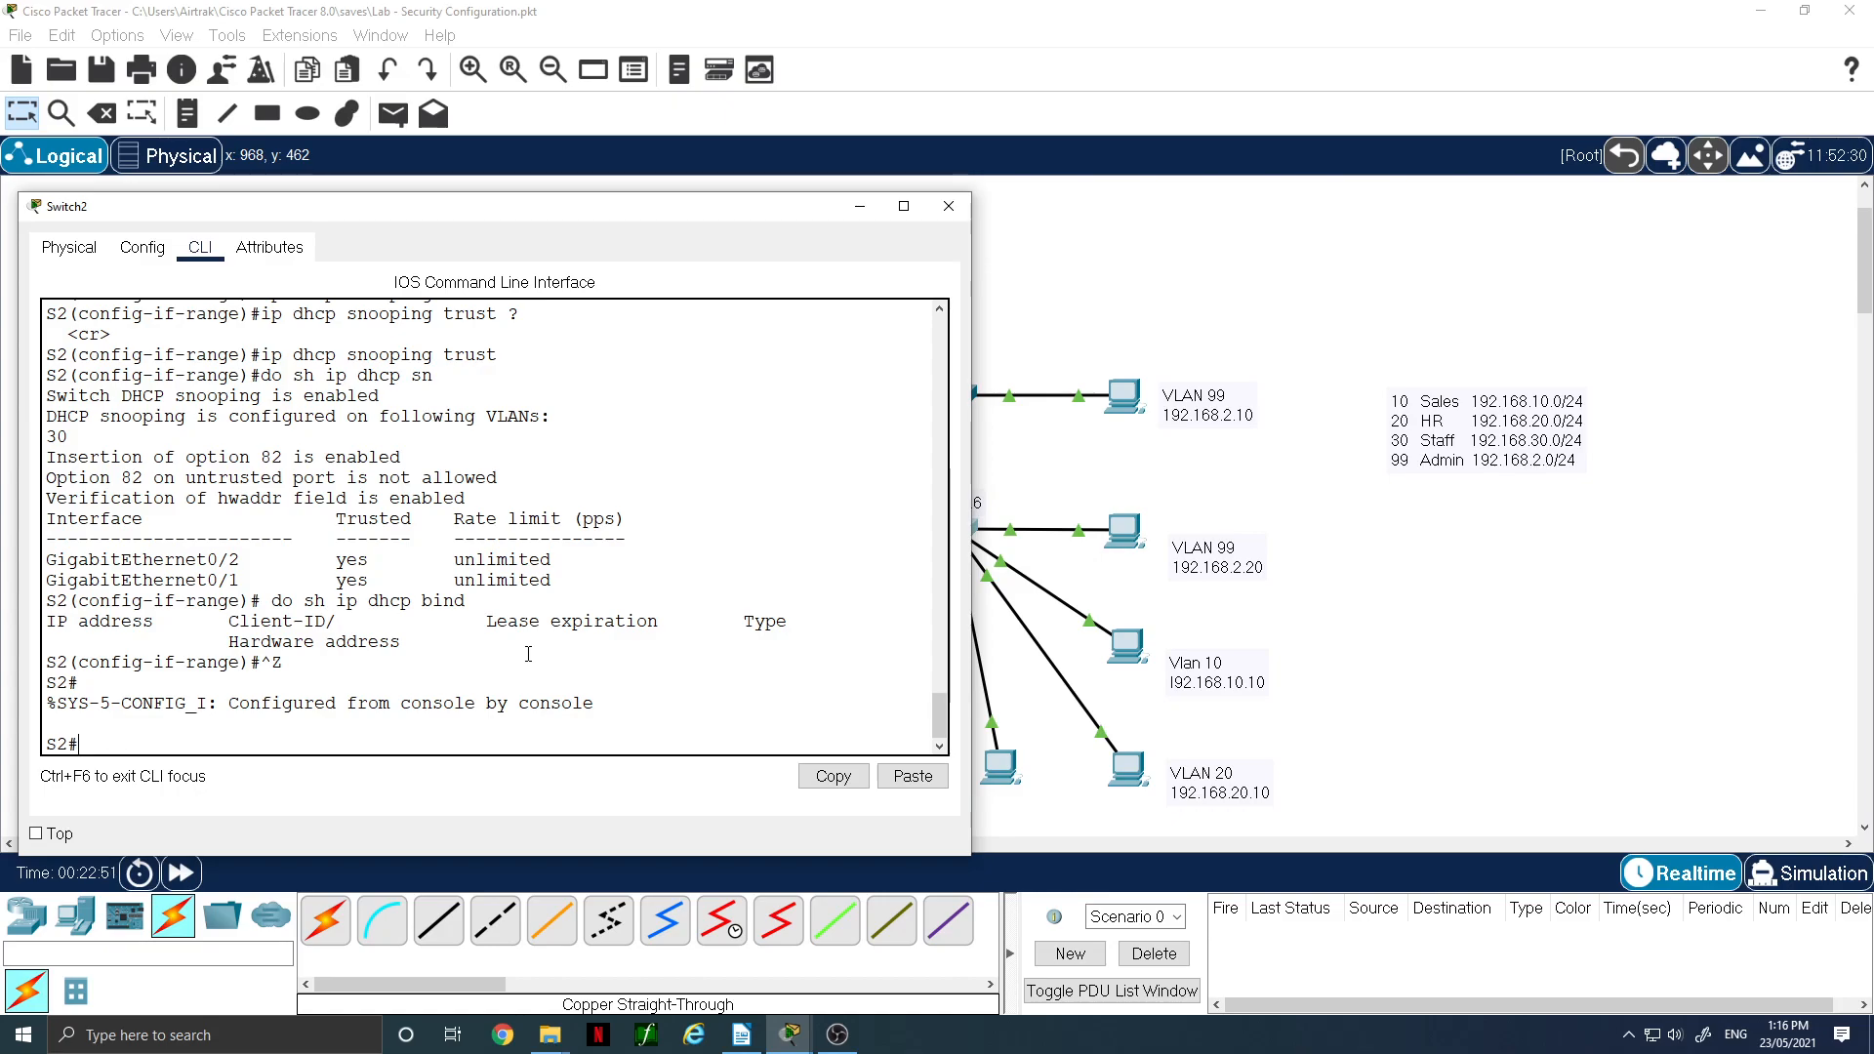
type("sh ip dhcp sn")
key("Tab")
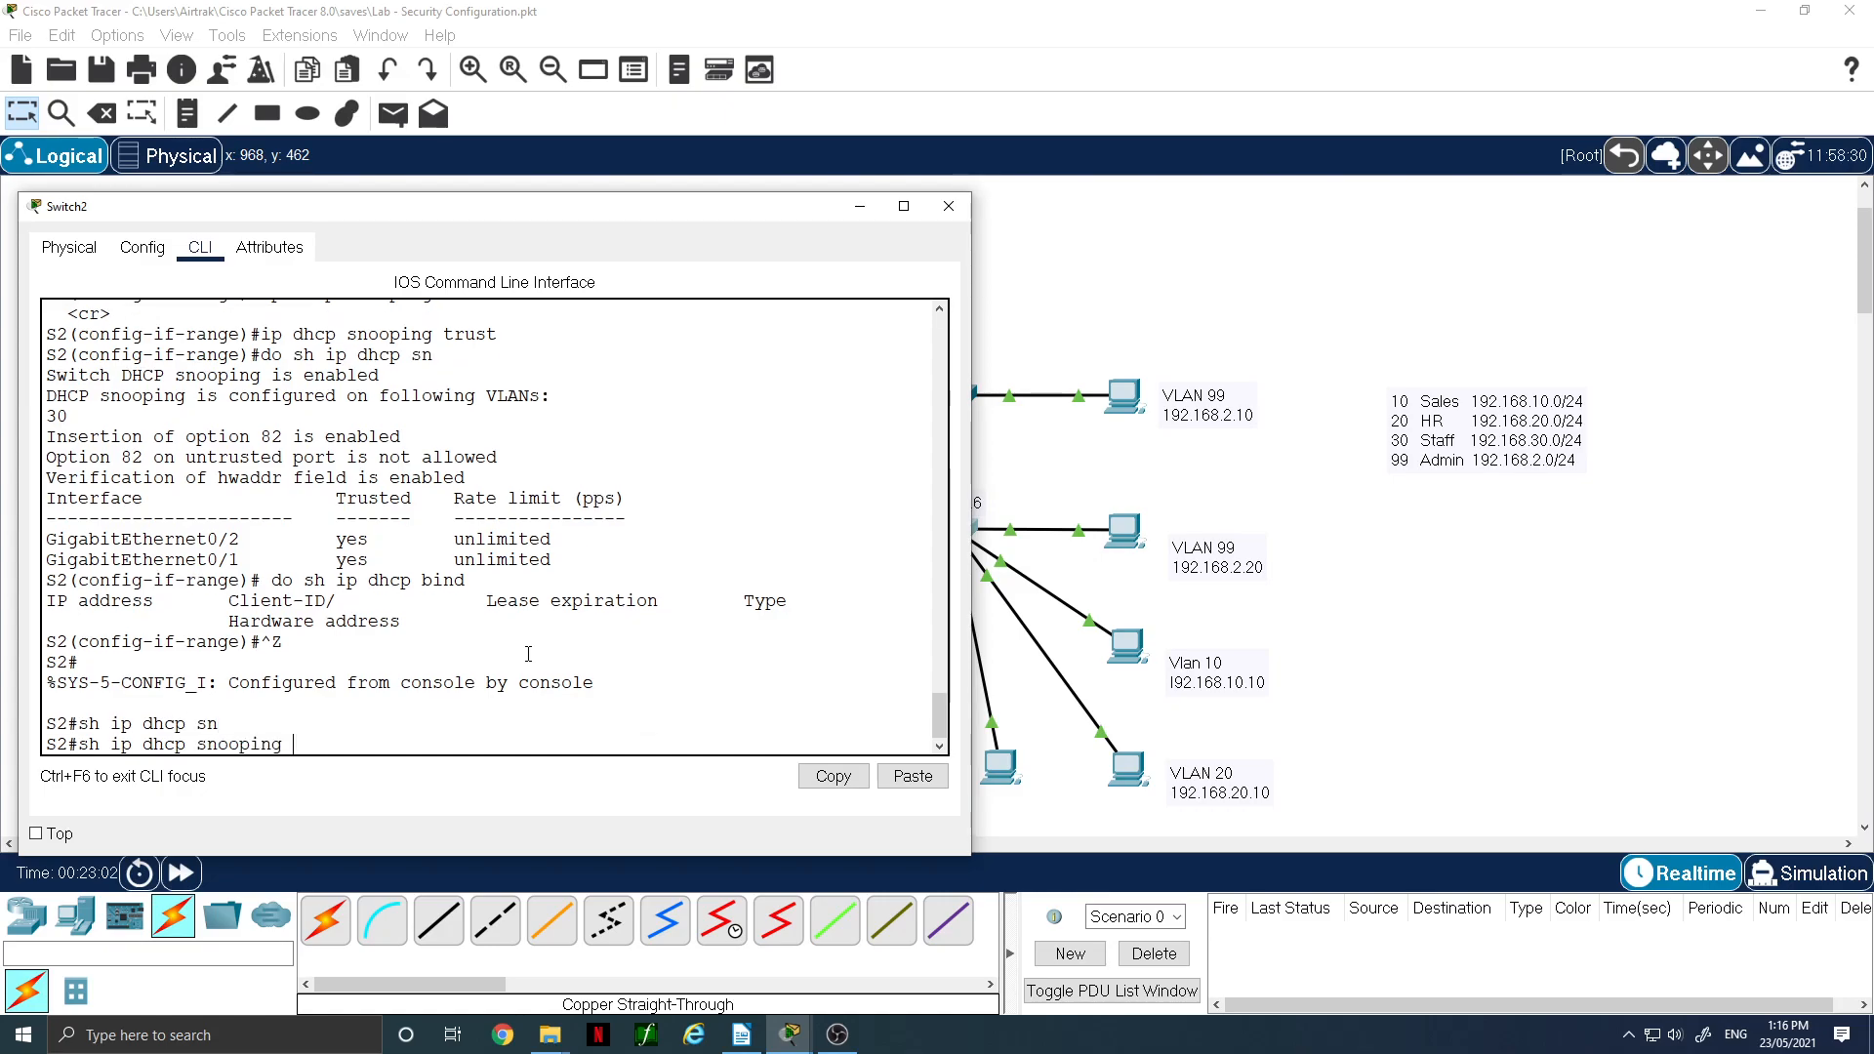
type("bind")
key("Return")
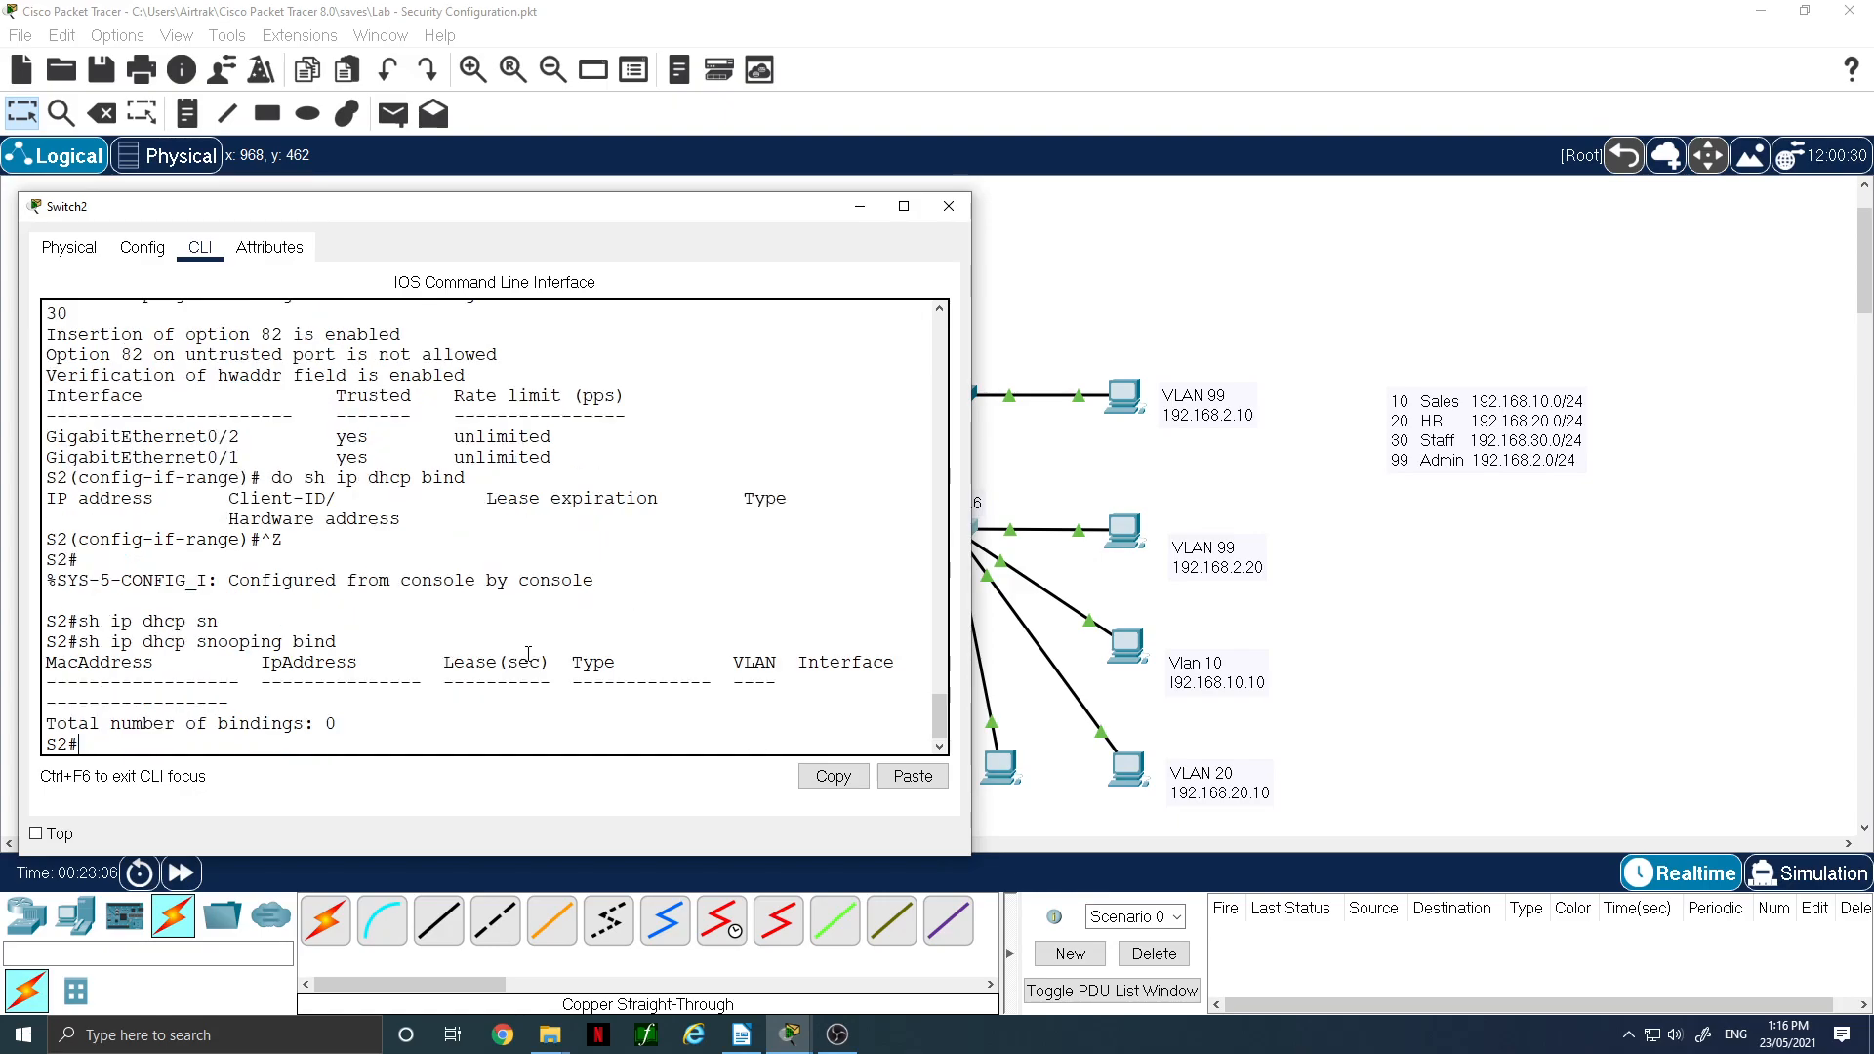
- Display S2's DHCP snooping status and trusted interfaces with sh ip dhcp snoop
key("Up")
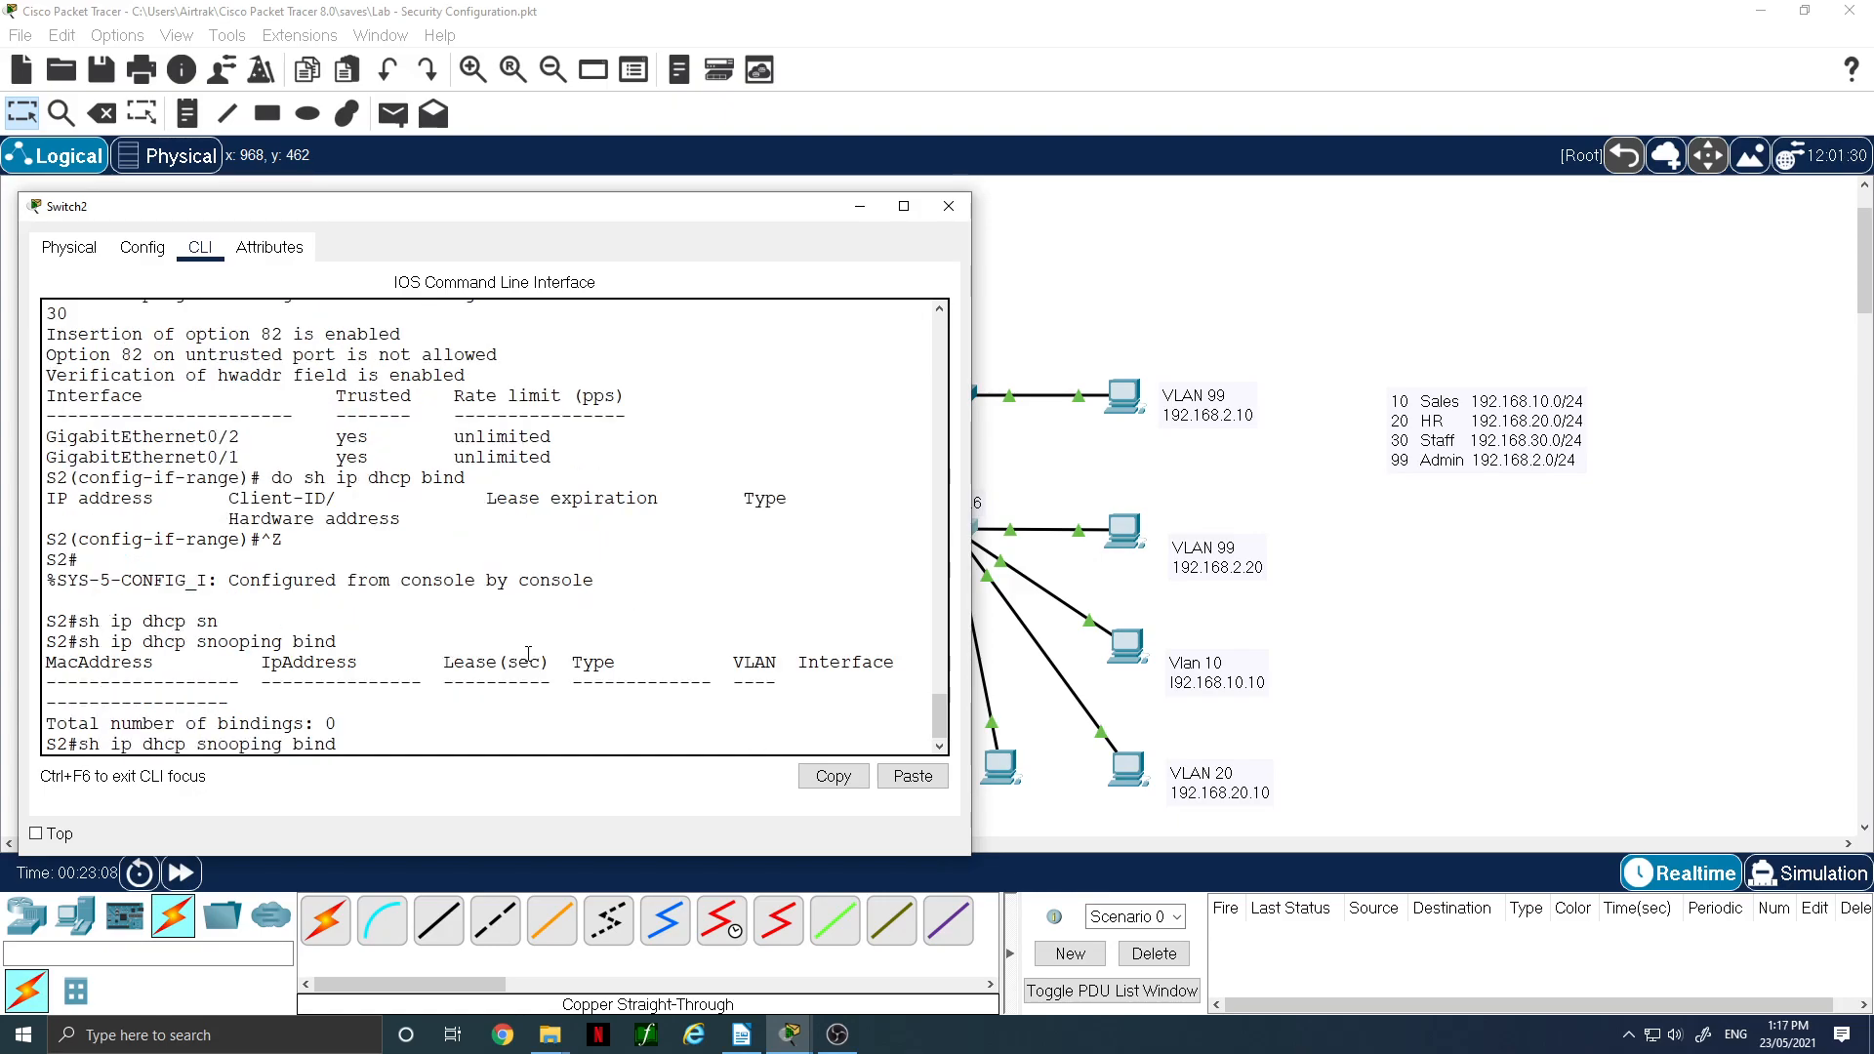
key("BackSpace")
key("BackSpace")
key("BackSpace")
key("BackSpace")
key("BackSpace")
key("BackSpace")
key("BackSpace")
key("BackSpace")
key("Return")
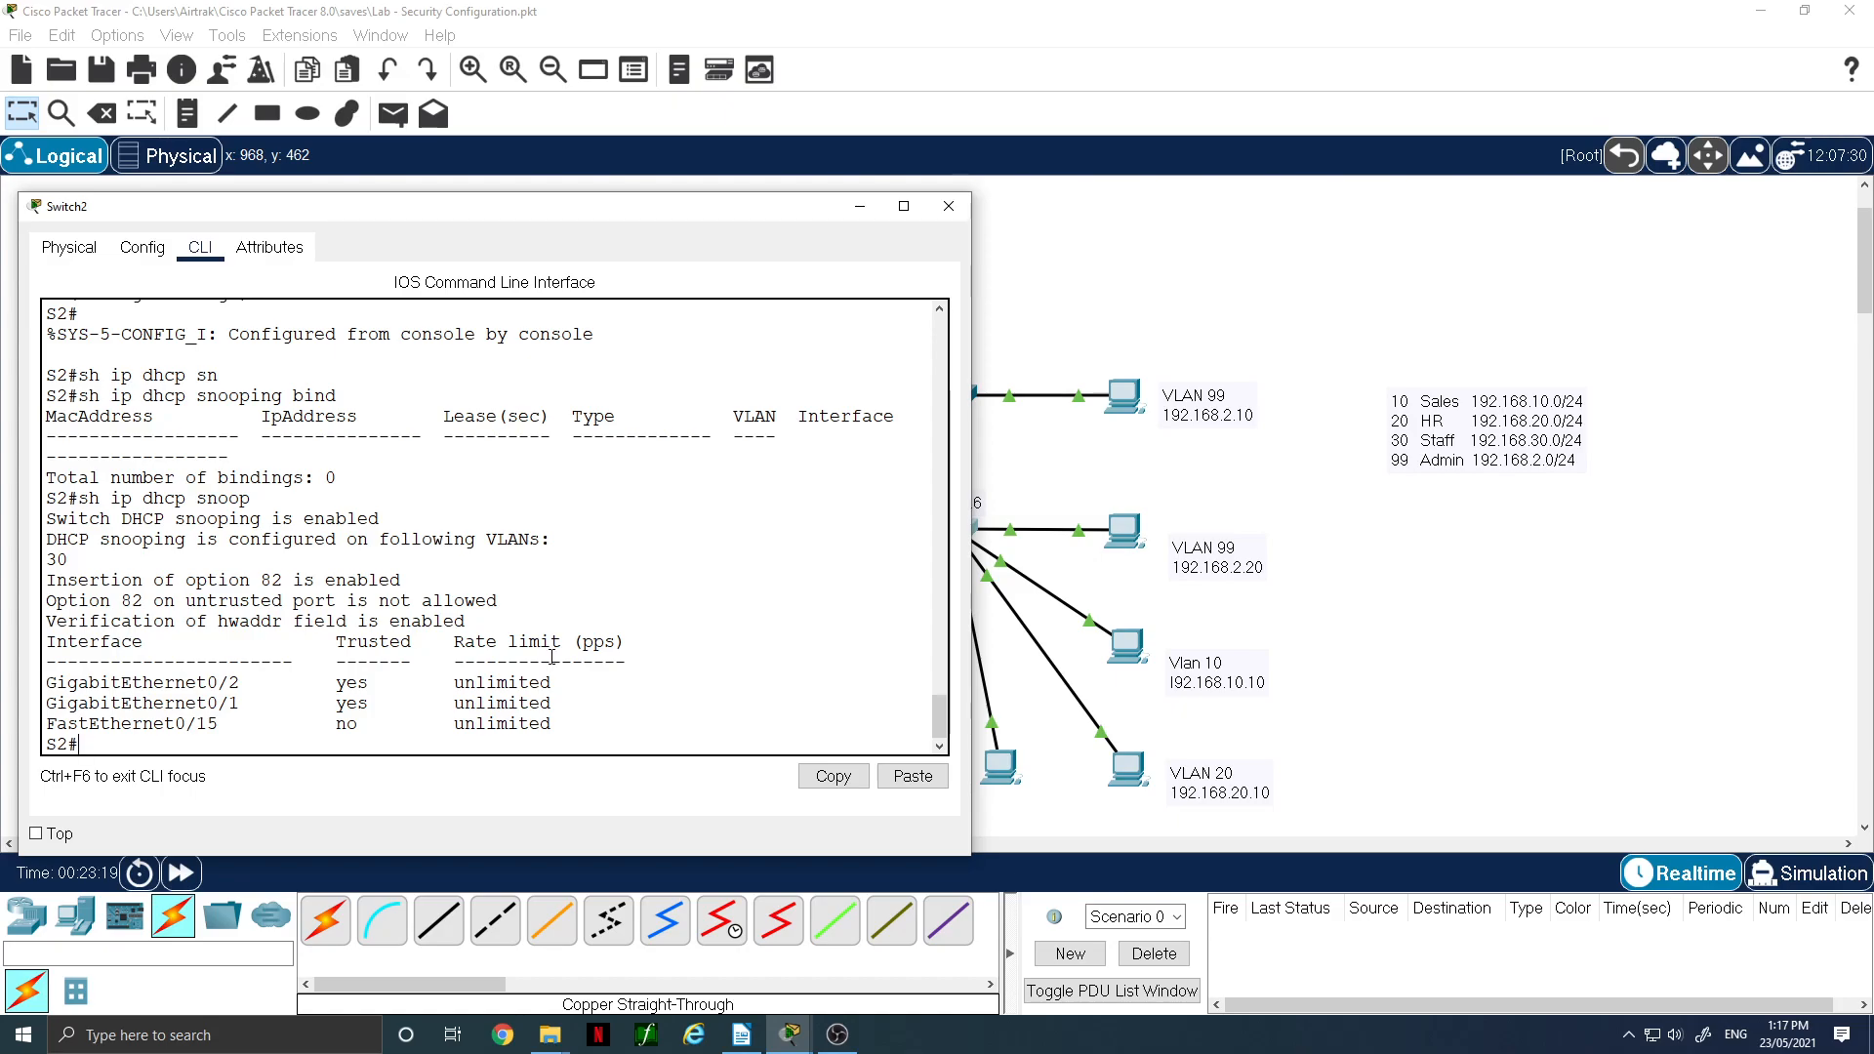
- Request a new DHCP lease on the VLAN 30 PC with ipconfig /renew, then close its window
left_click(1000, 775)
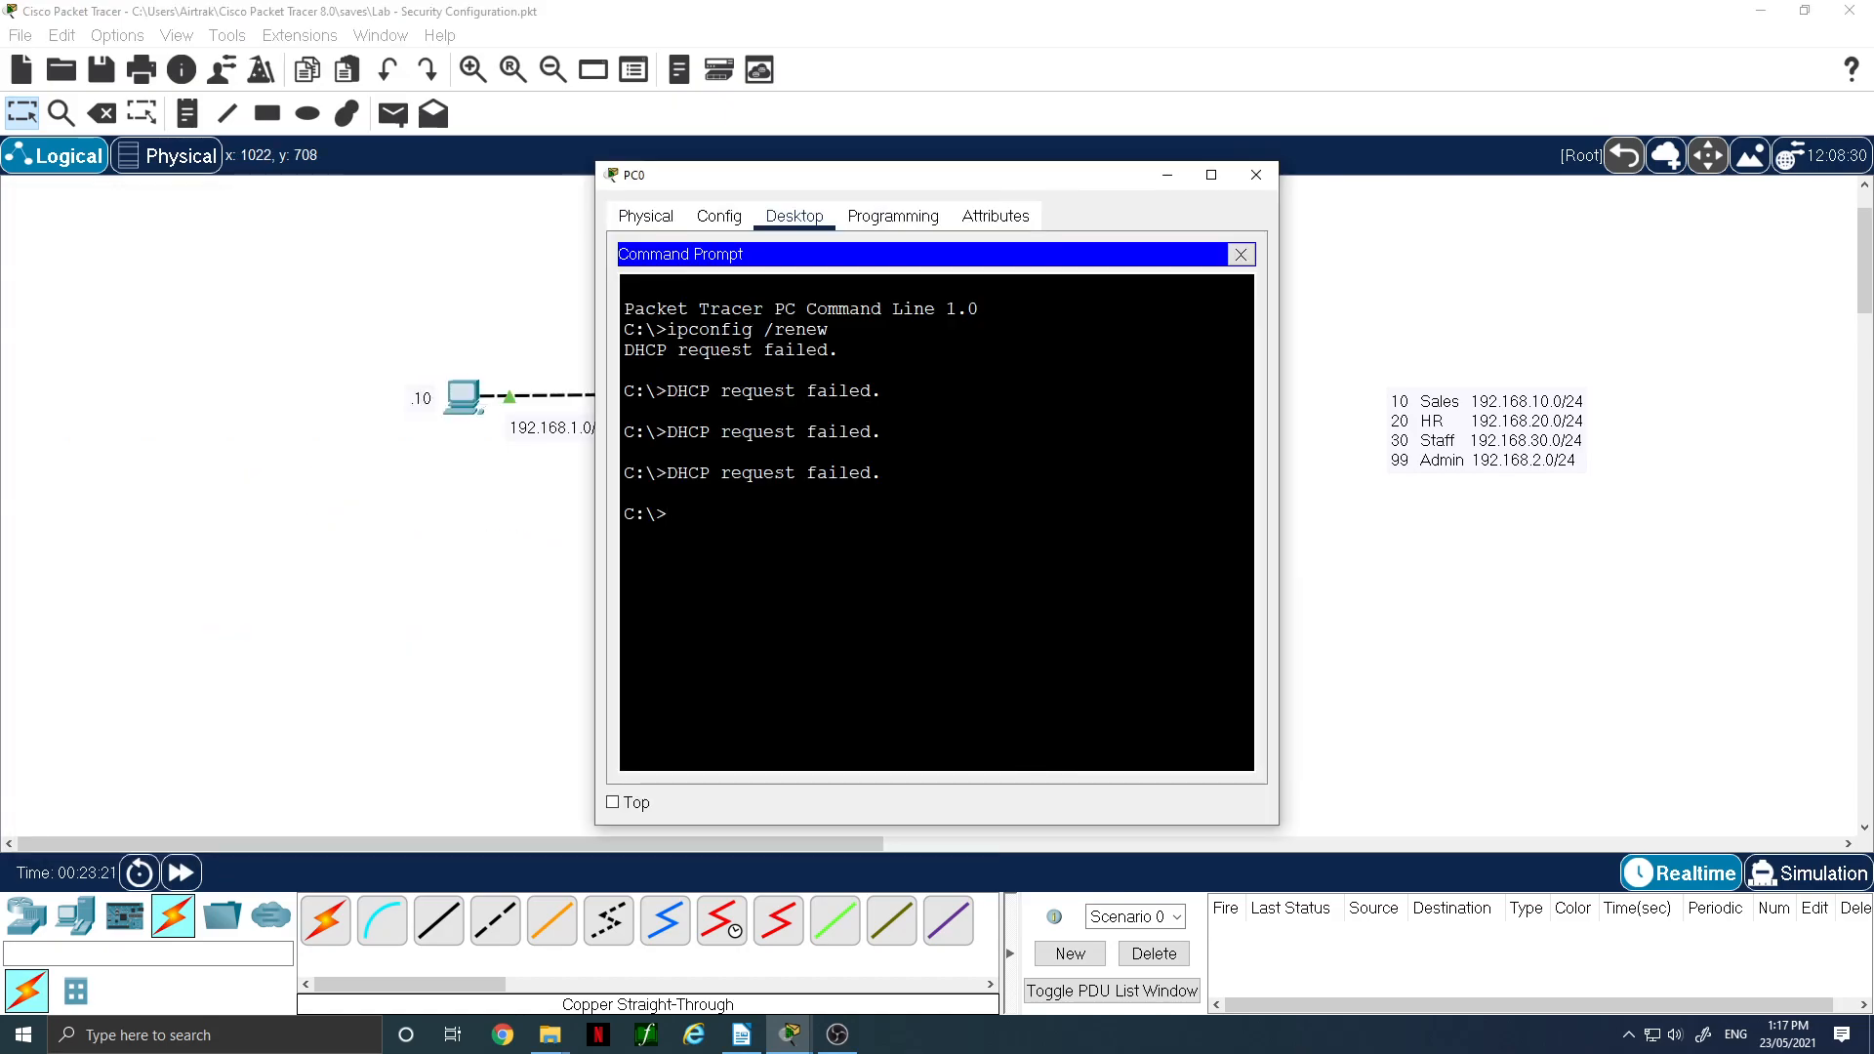
key("Up")
key("Return")
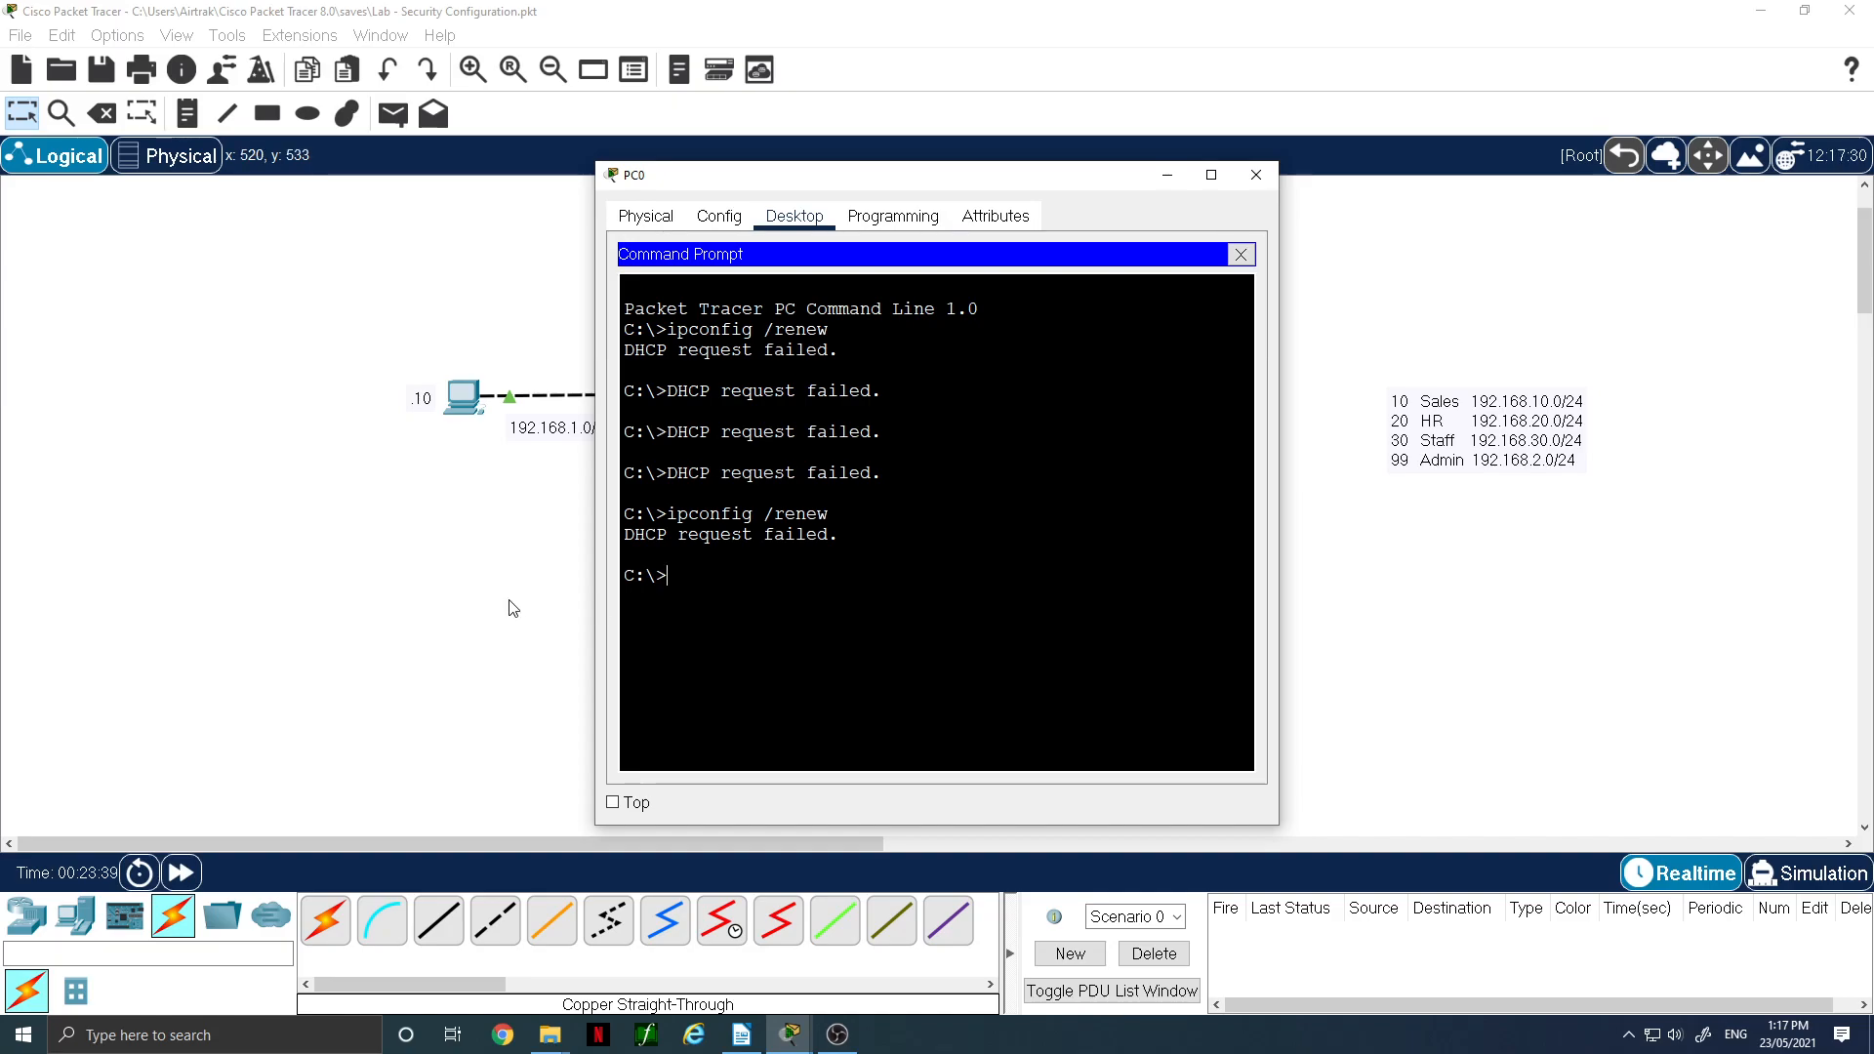
left_click(1256, 174)
- Reopen S2's CLI and enter interface configuration mode for f0/15
left_click(944, 533)
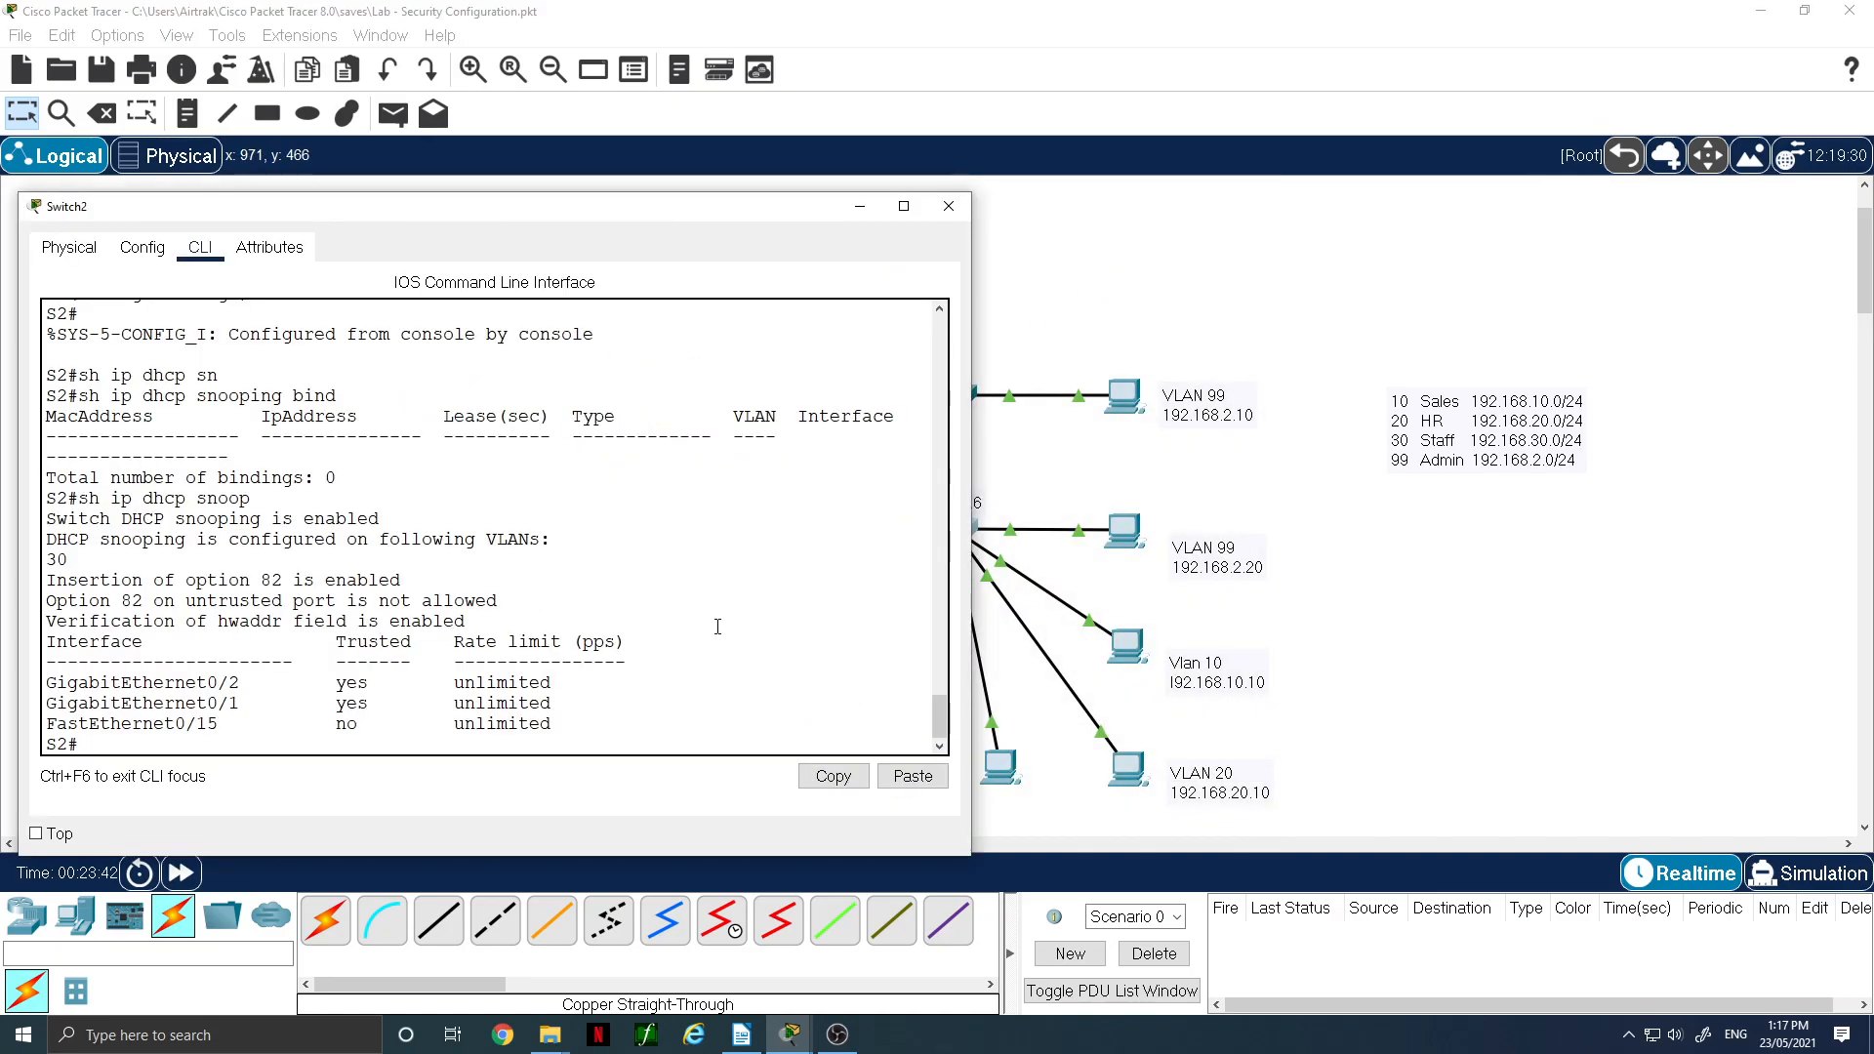
type("conf t")
key("Return")
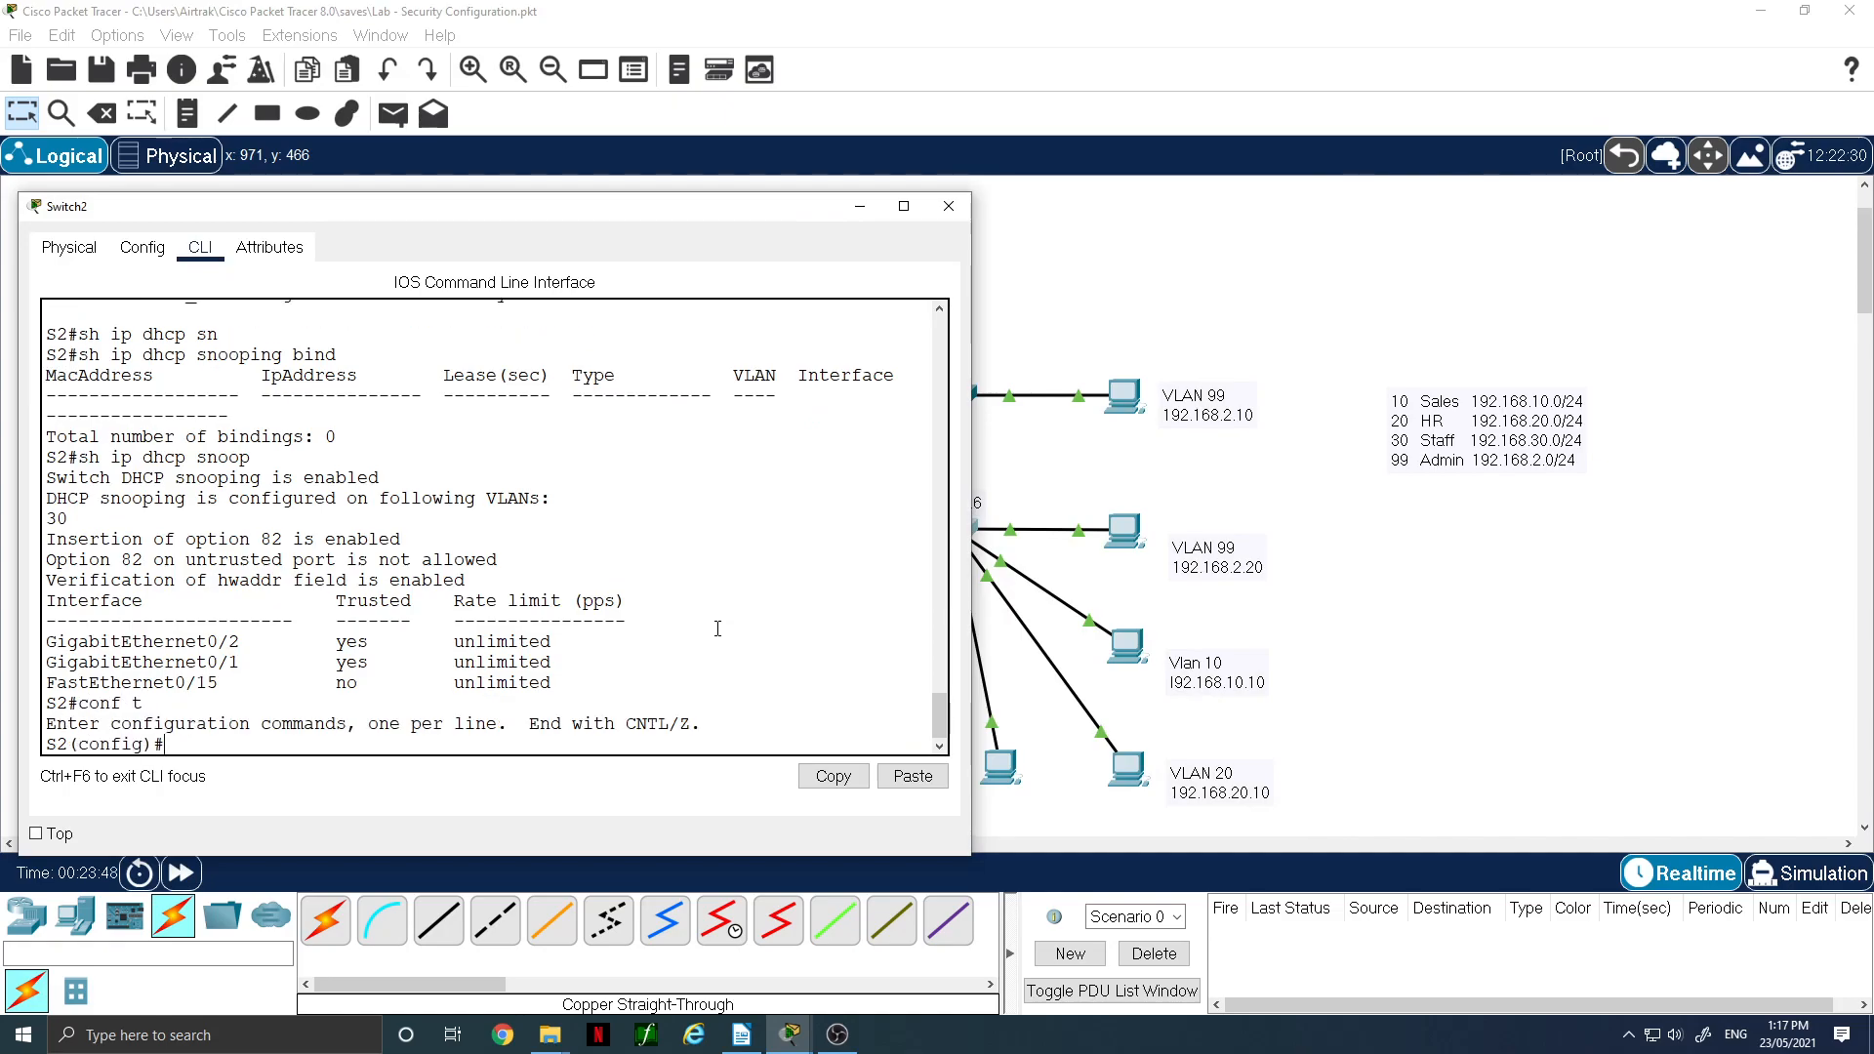
type("int")
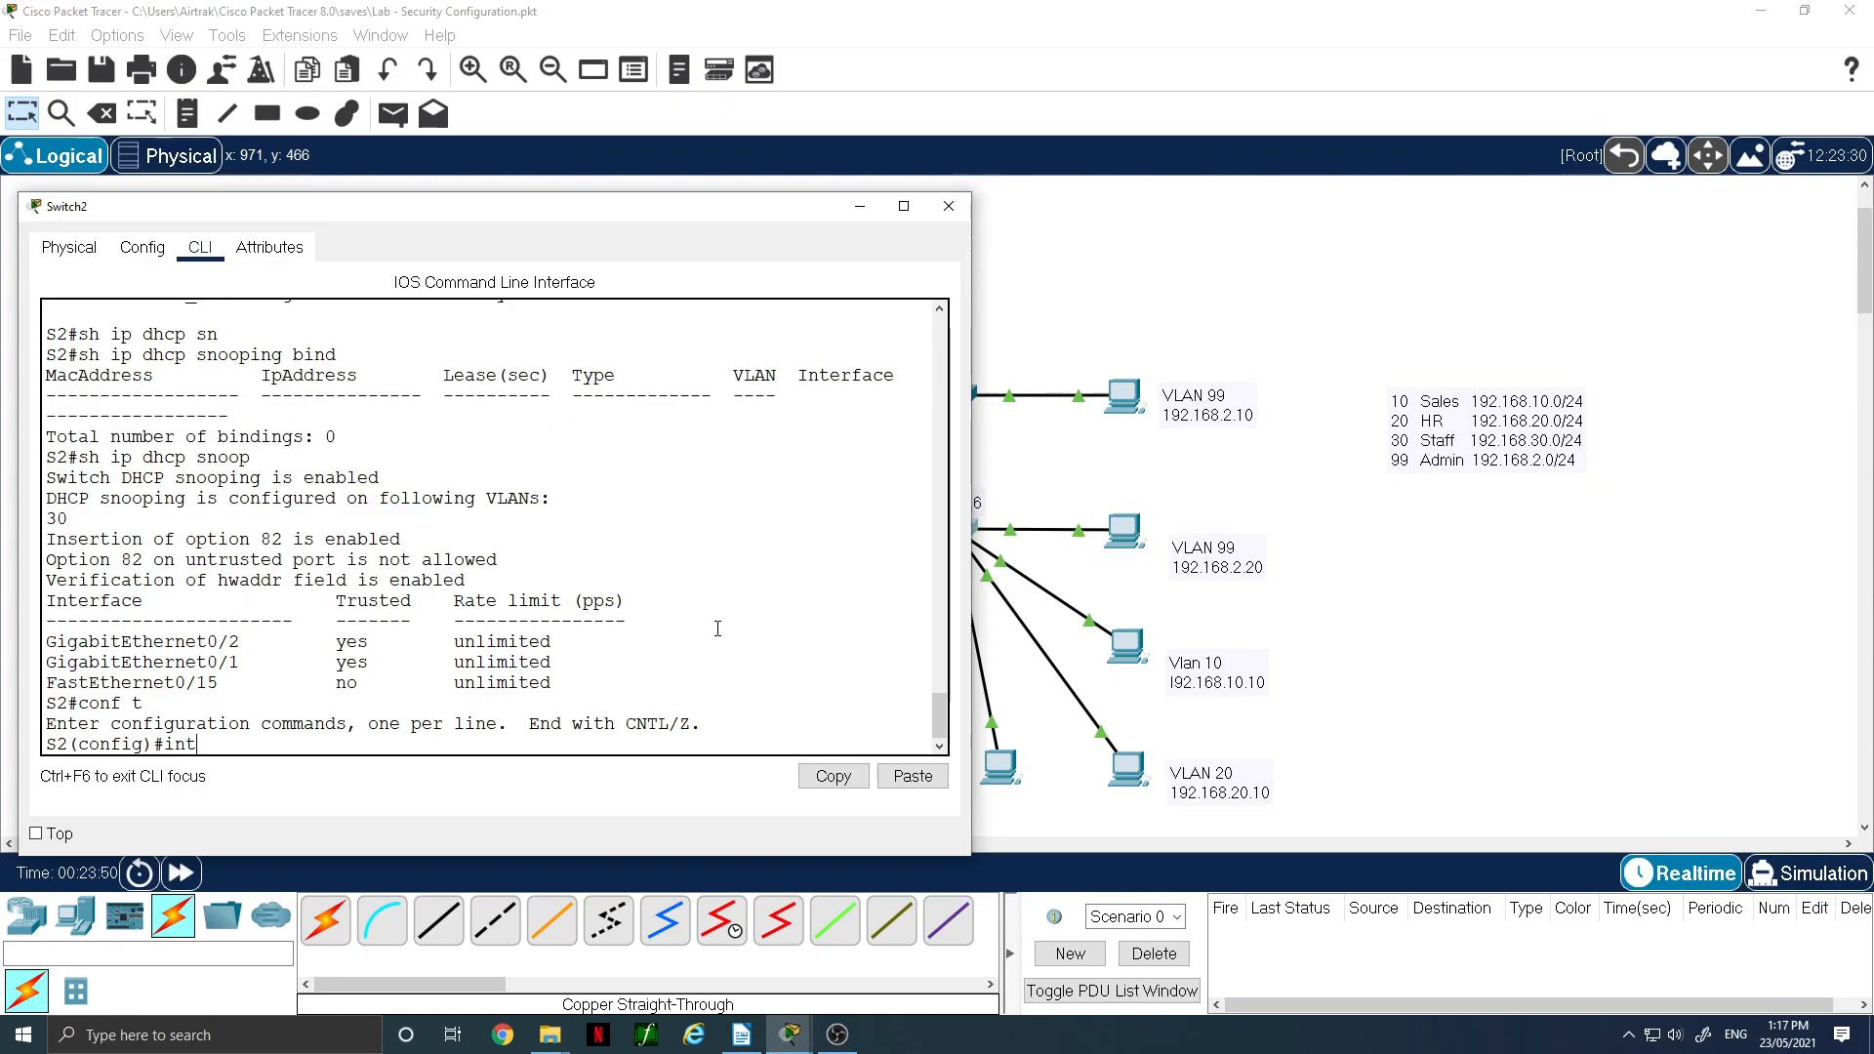
type(" f0/15")
key("Return")
type("ip add")
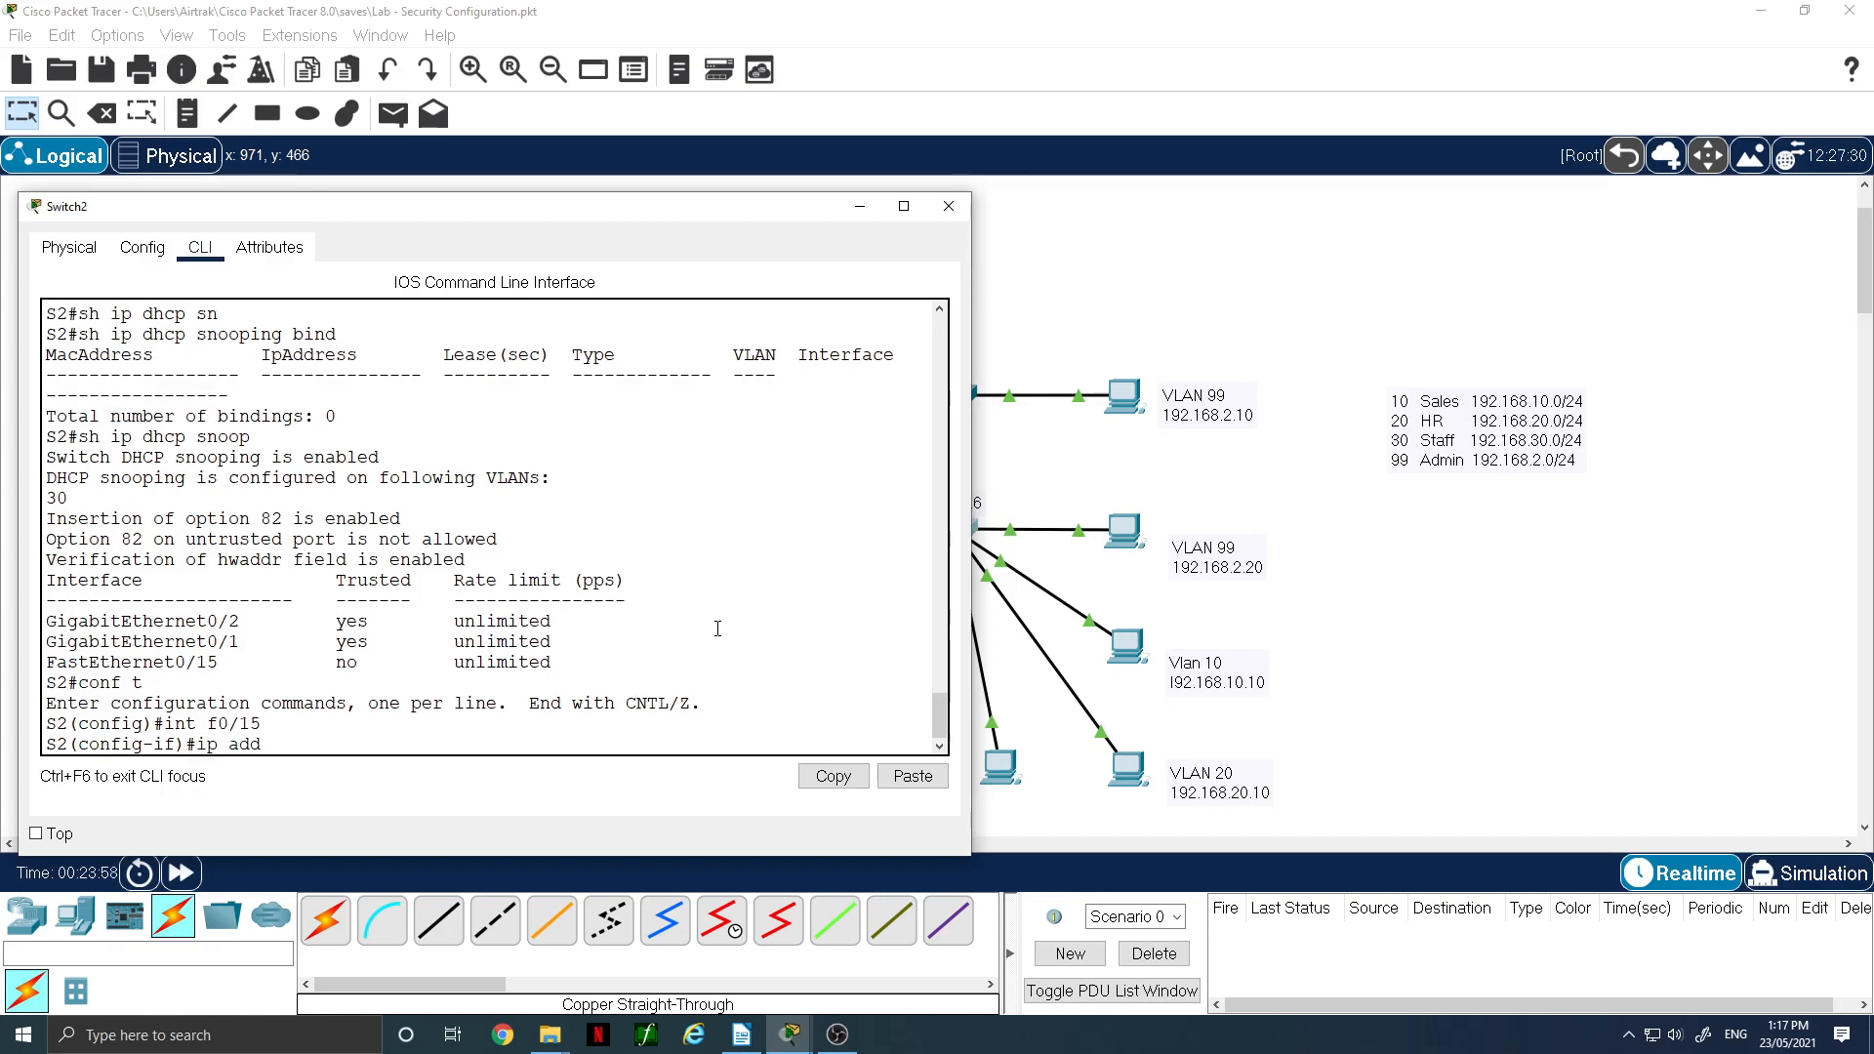
key("BackSpace")
key("BackSpace")
key("BackSpace")
key("BackSpace")
key("BackSpace")
- List the interface's ip dhcp snooping options and set the DHCP snooping limit rate on f0/15 to 6
type("ip dhcp sn")
key("Tab")
type("?")
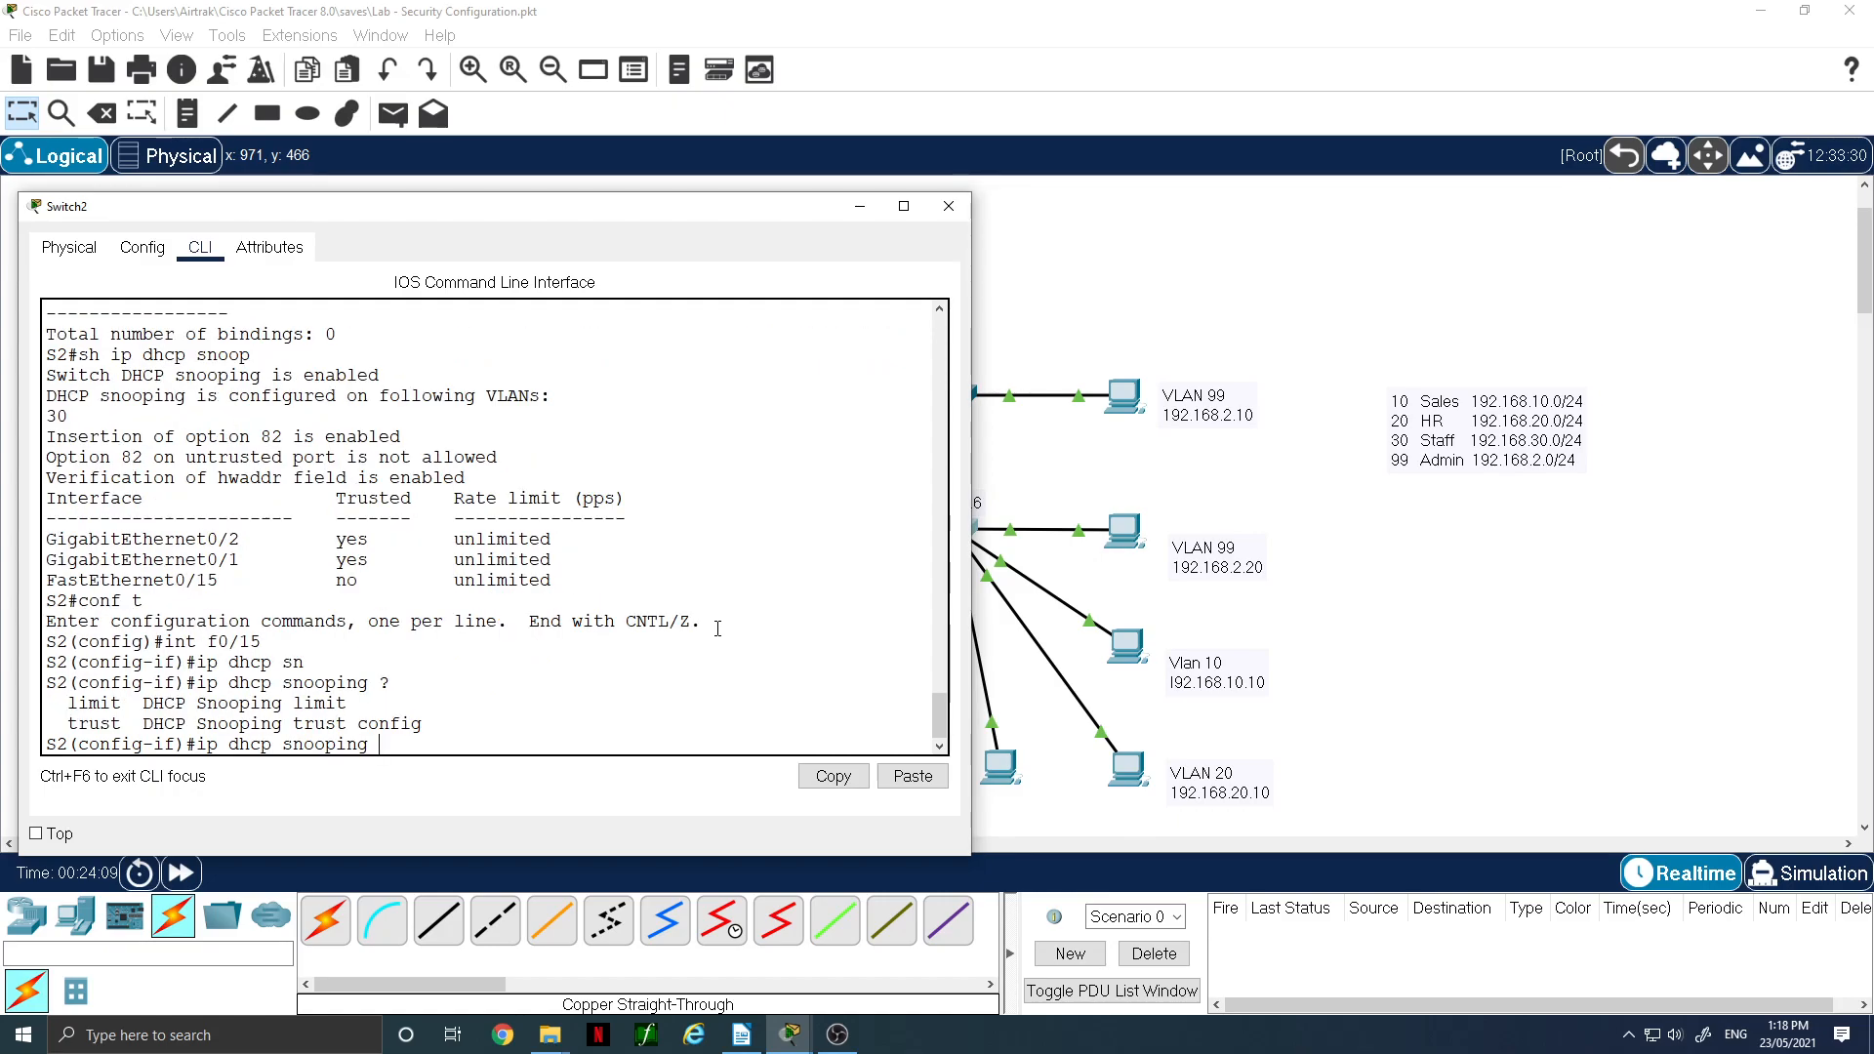
type("lim")
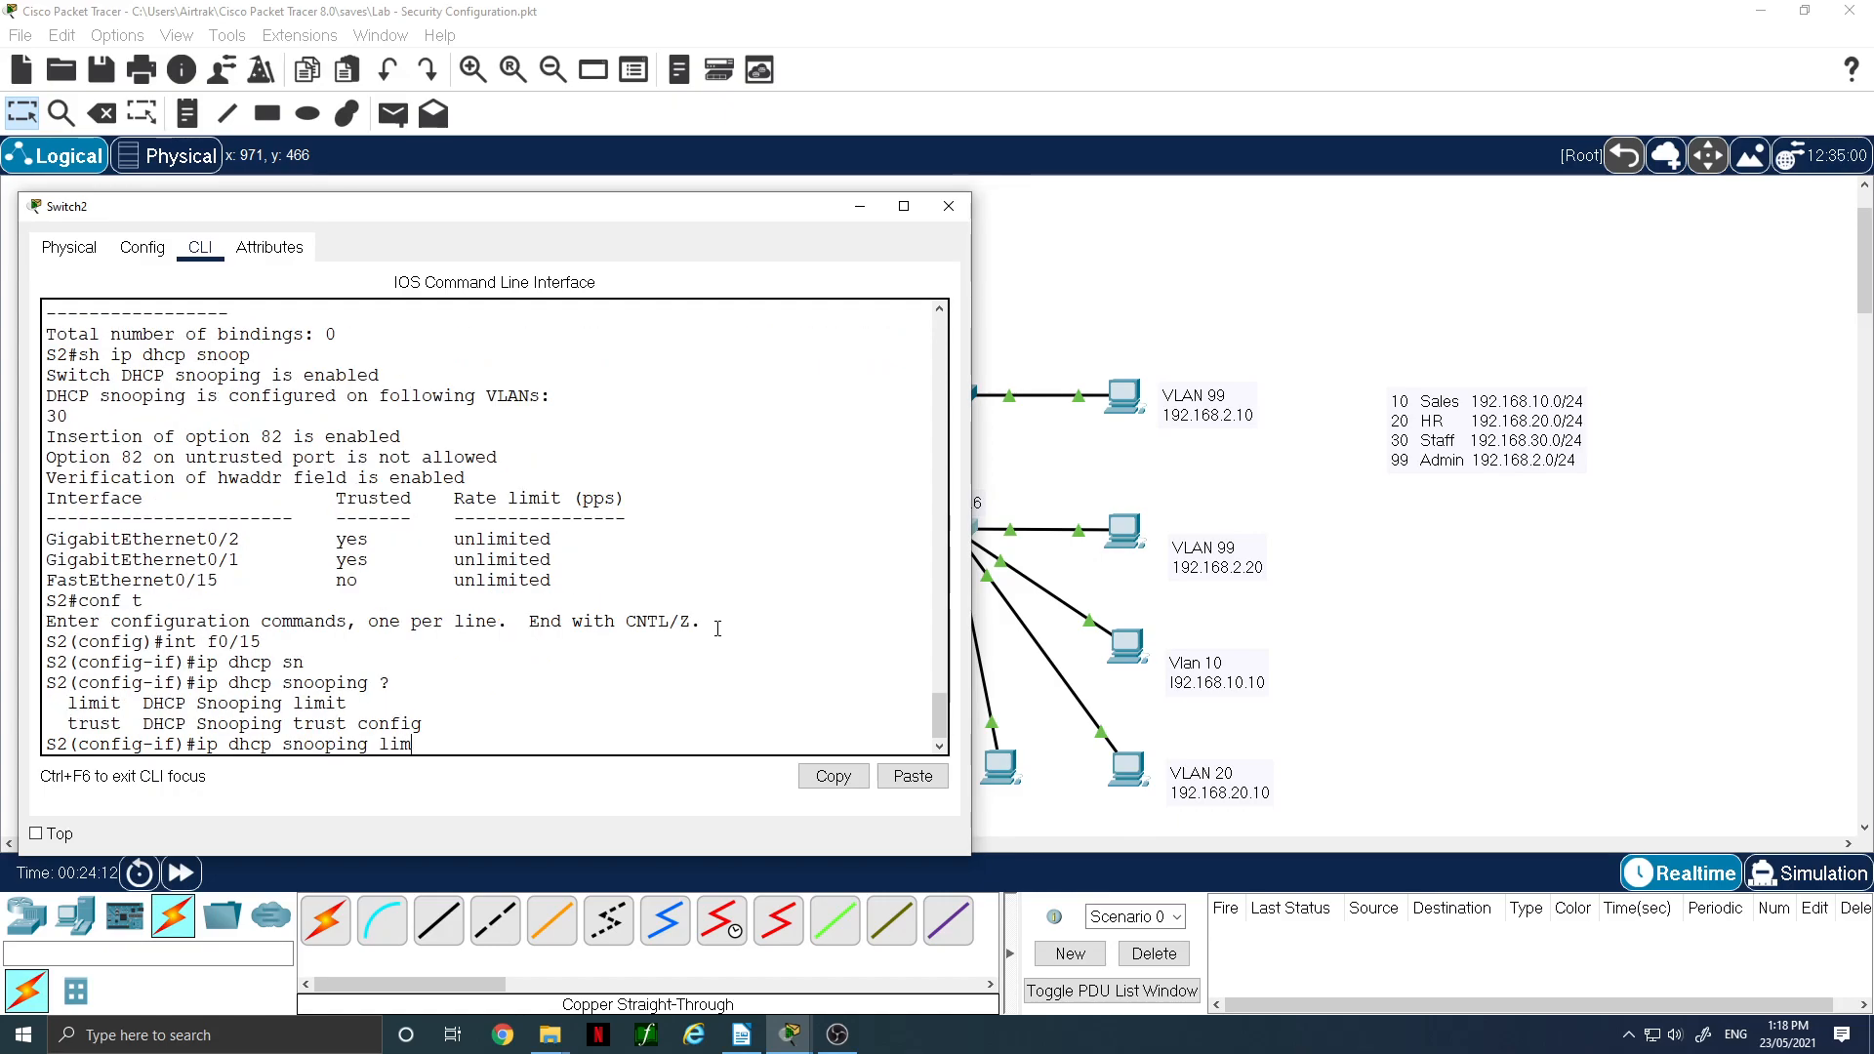
key("Tab")
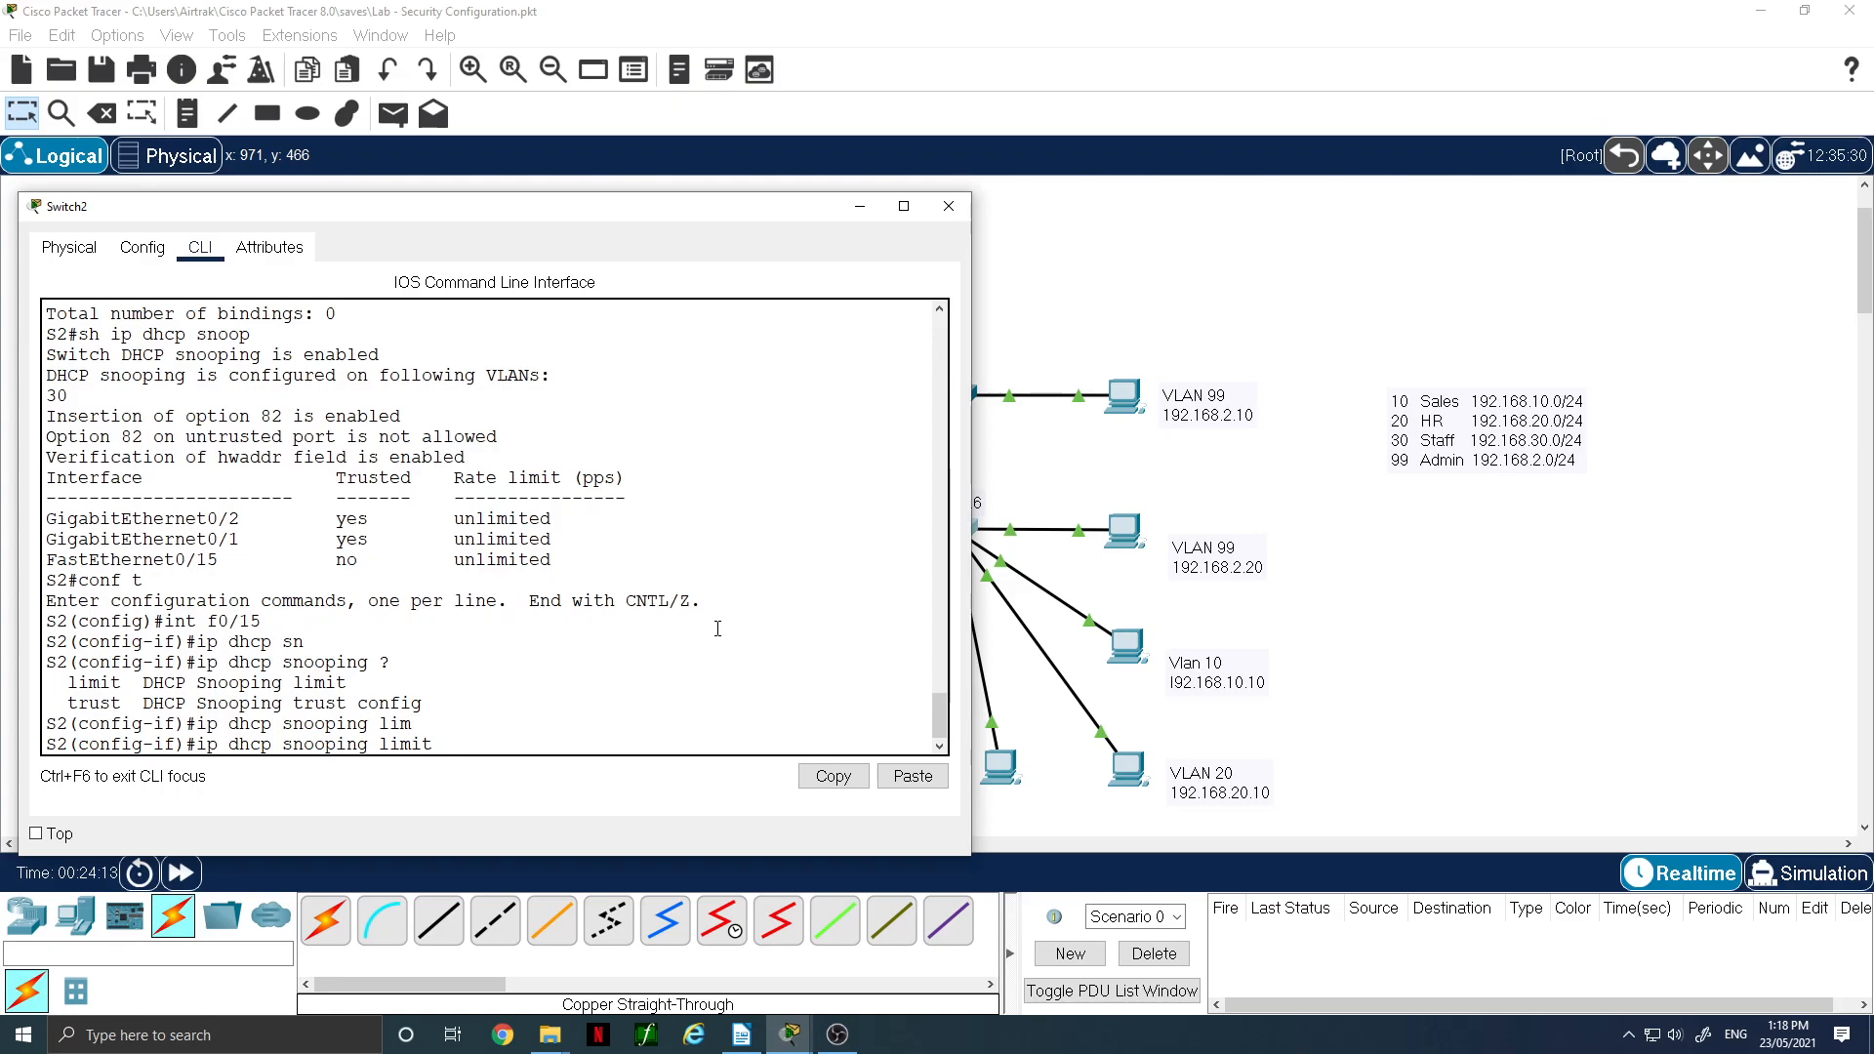
type("rate 6")
key("Return")
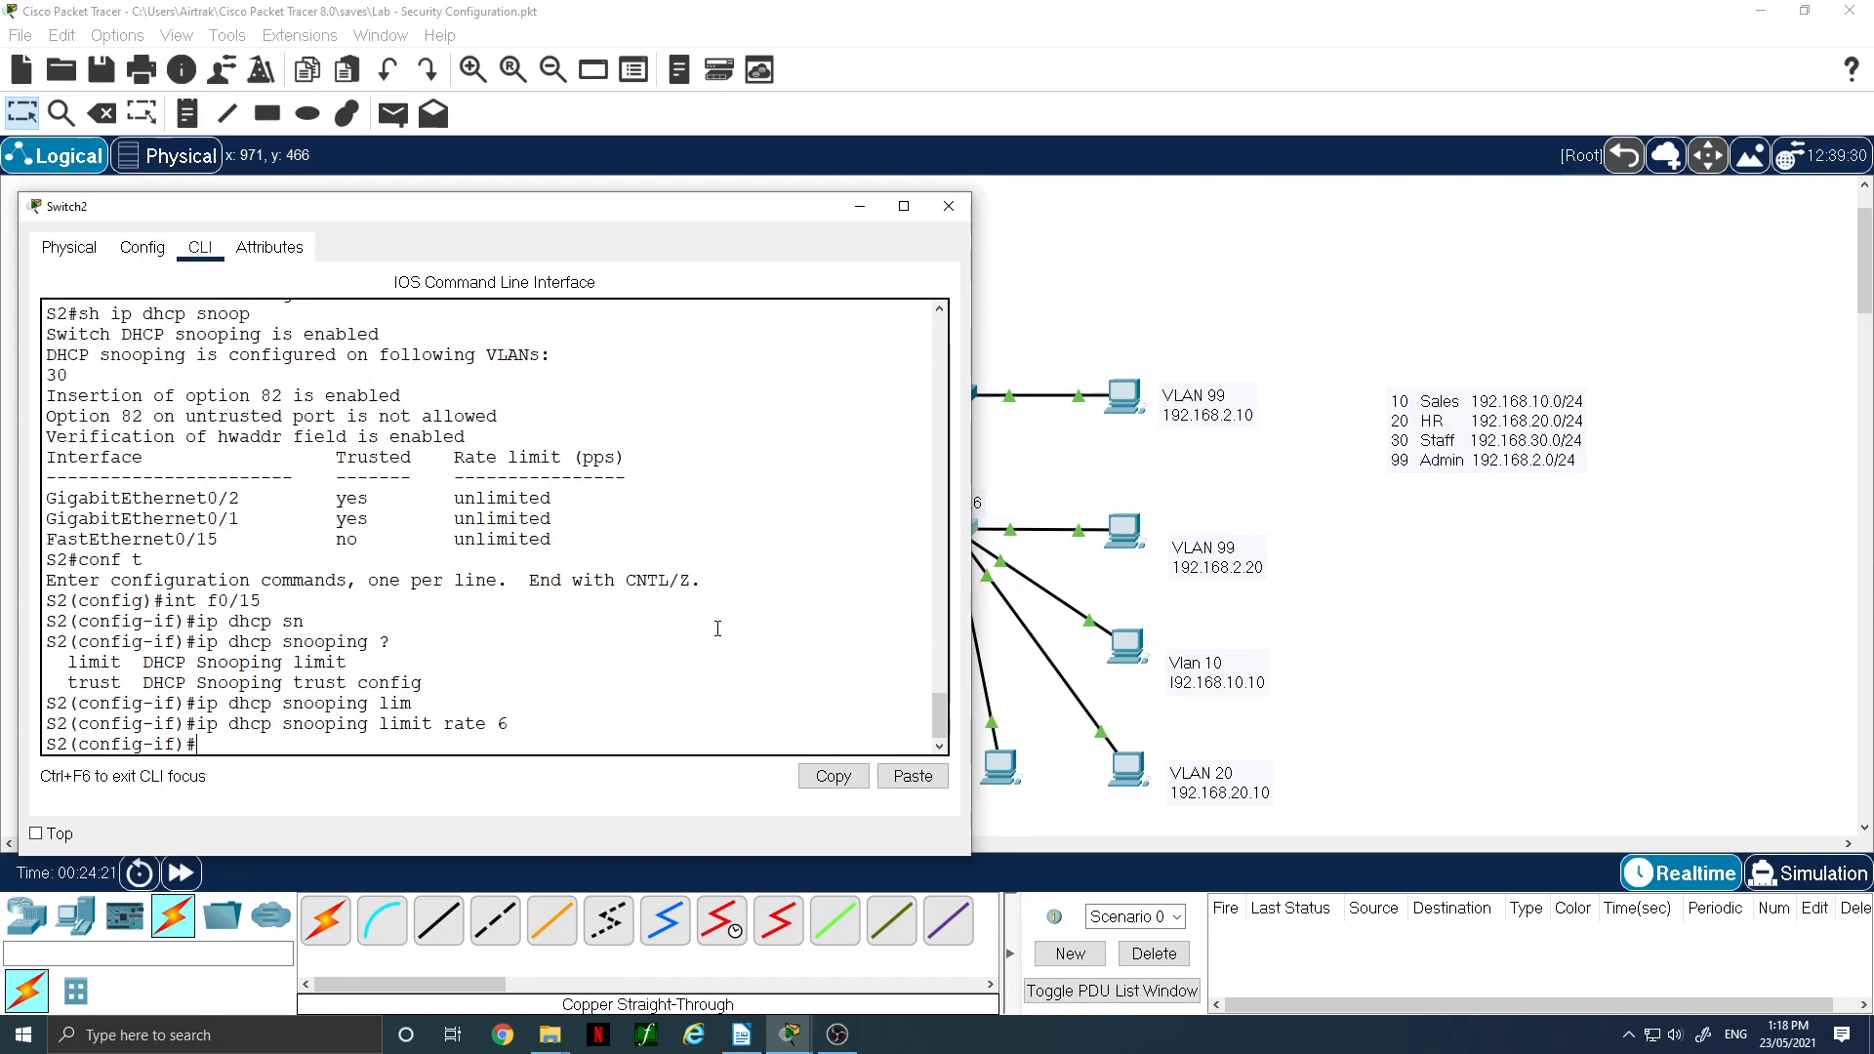
- Leave configuration mode, check S2's snooping settings with sh ip dhcp snoop, and return to the topology
key("ctrl+z")
type("sh ip dhcp snoop")
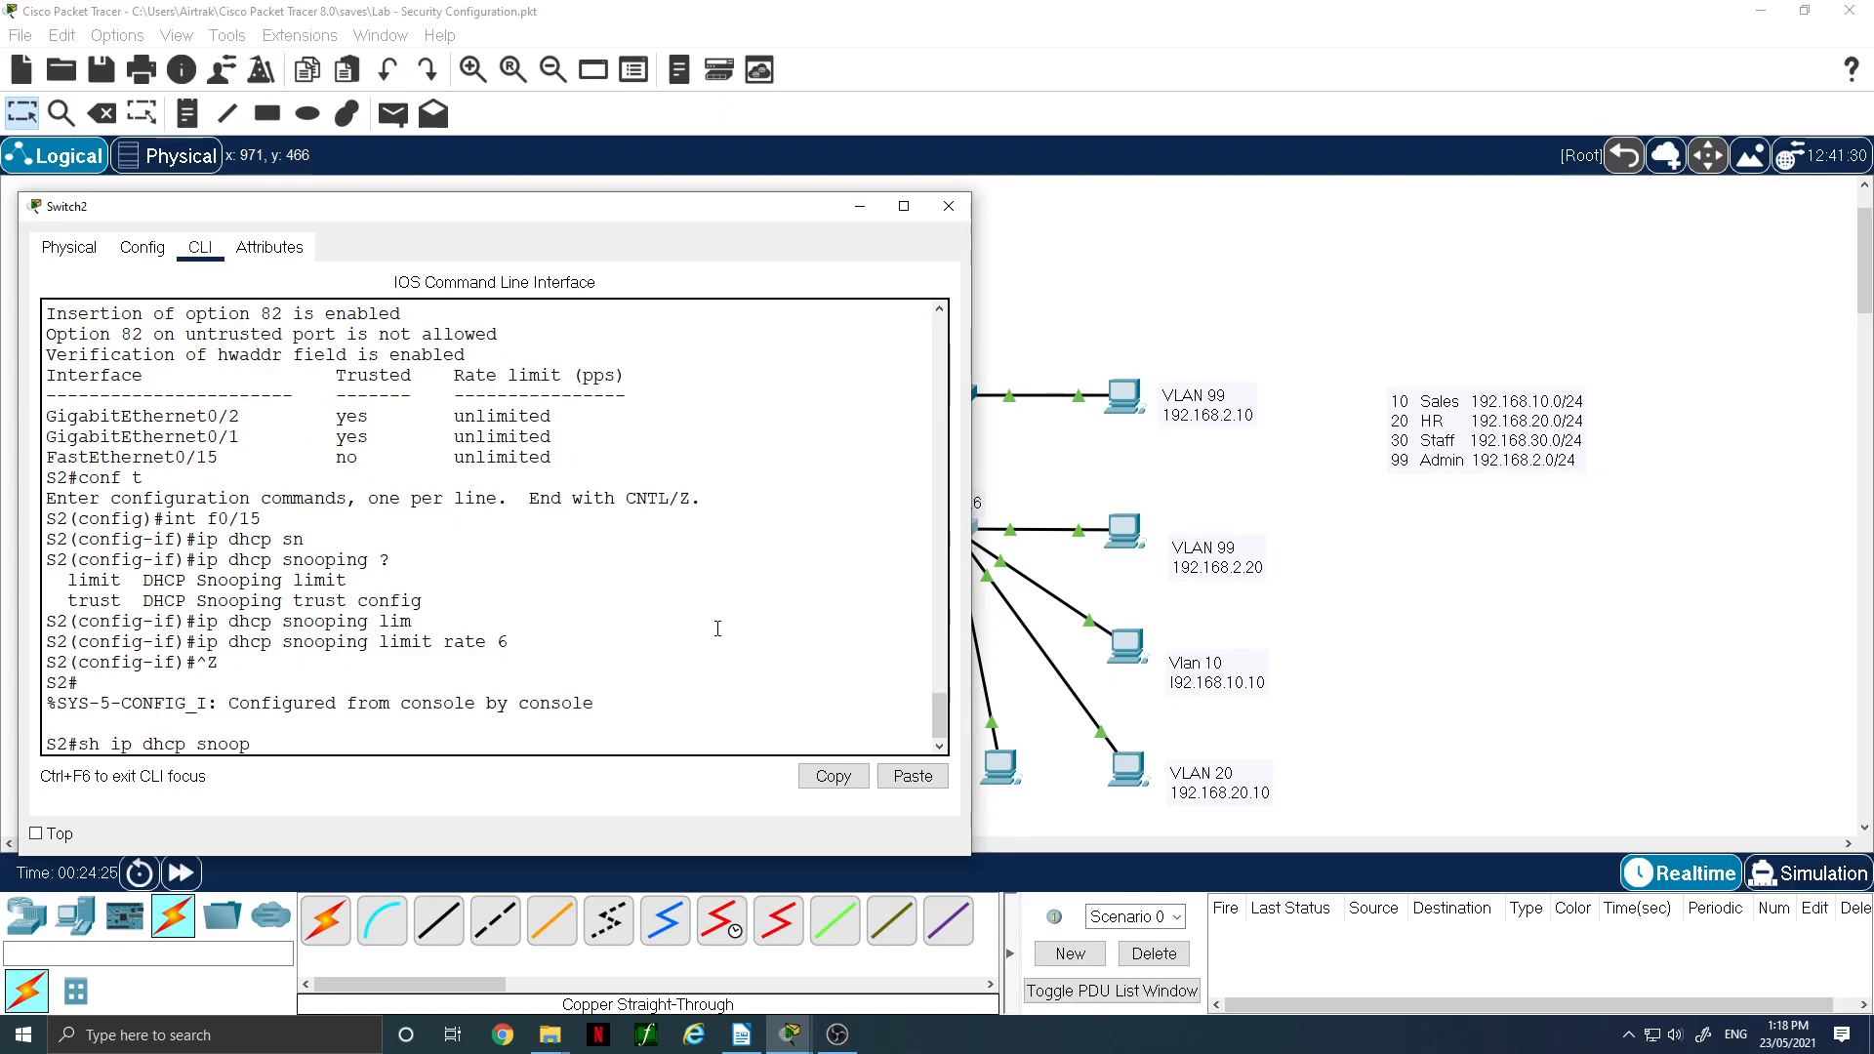
key("Return")
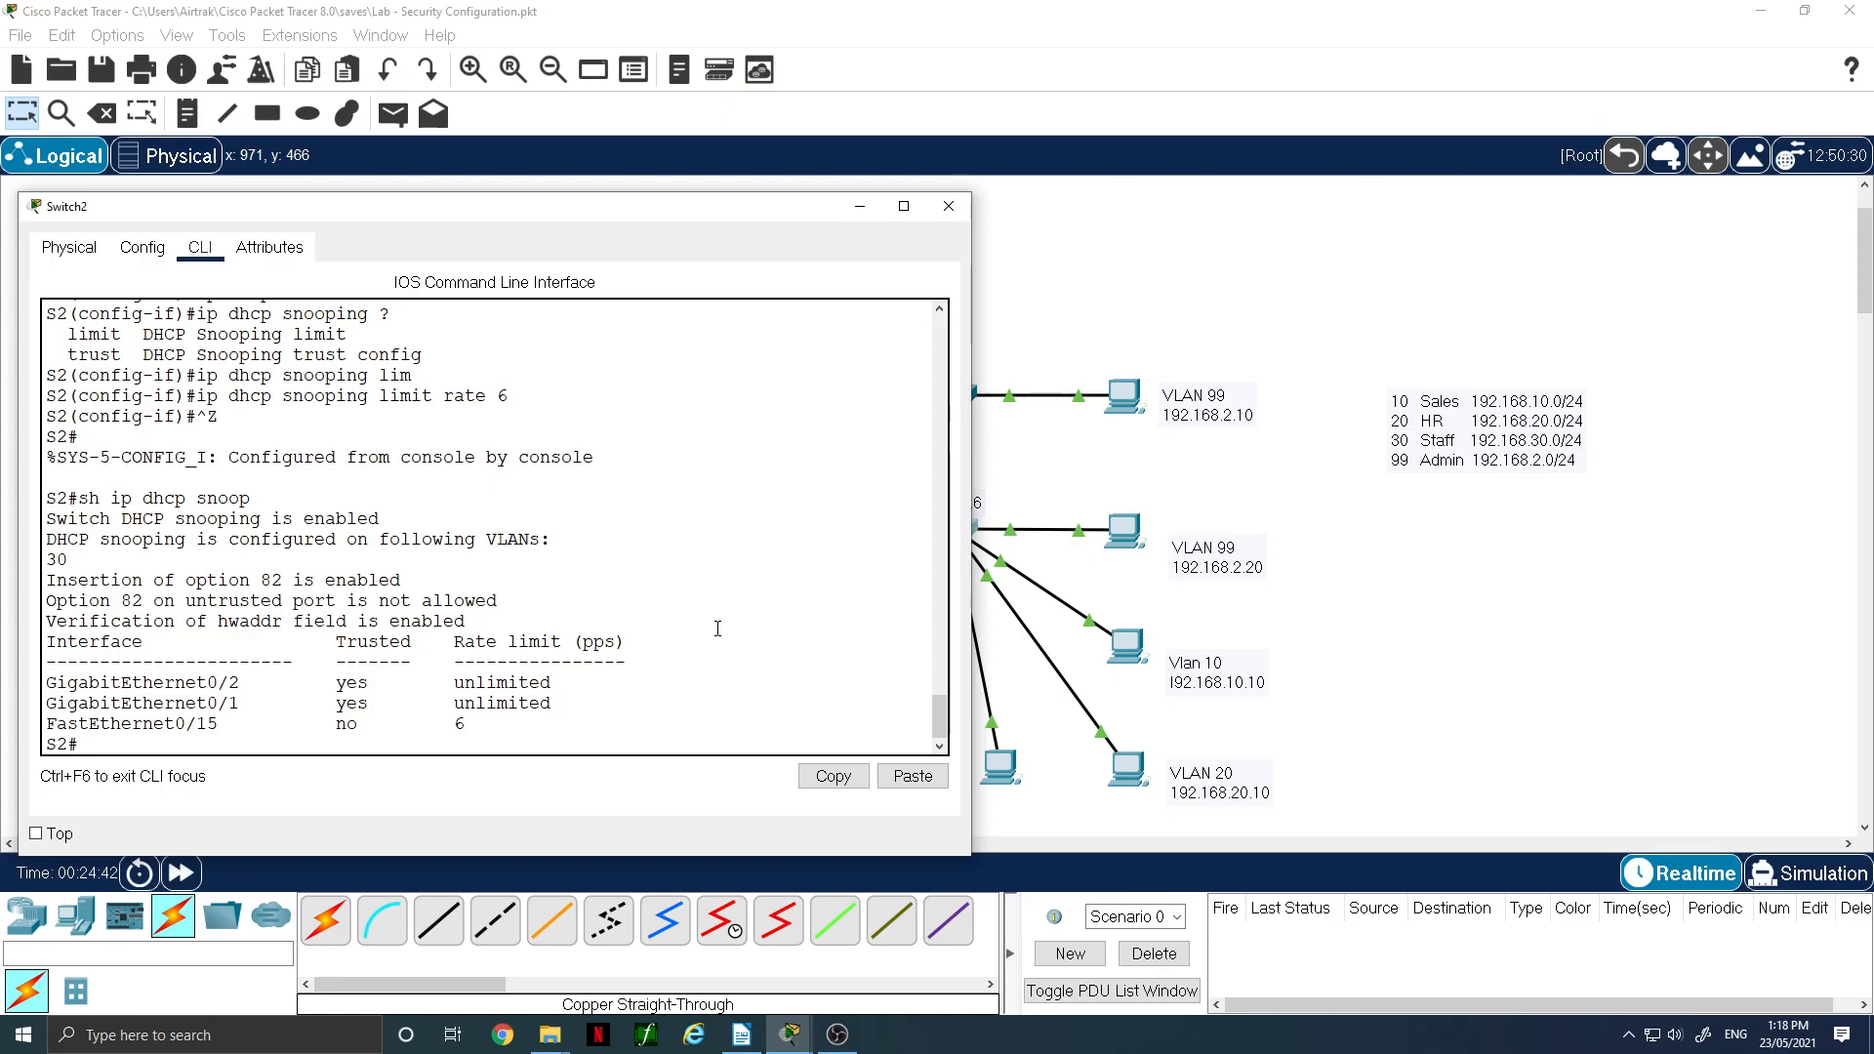
left_click(1007, 677)
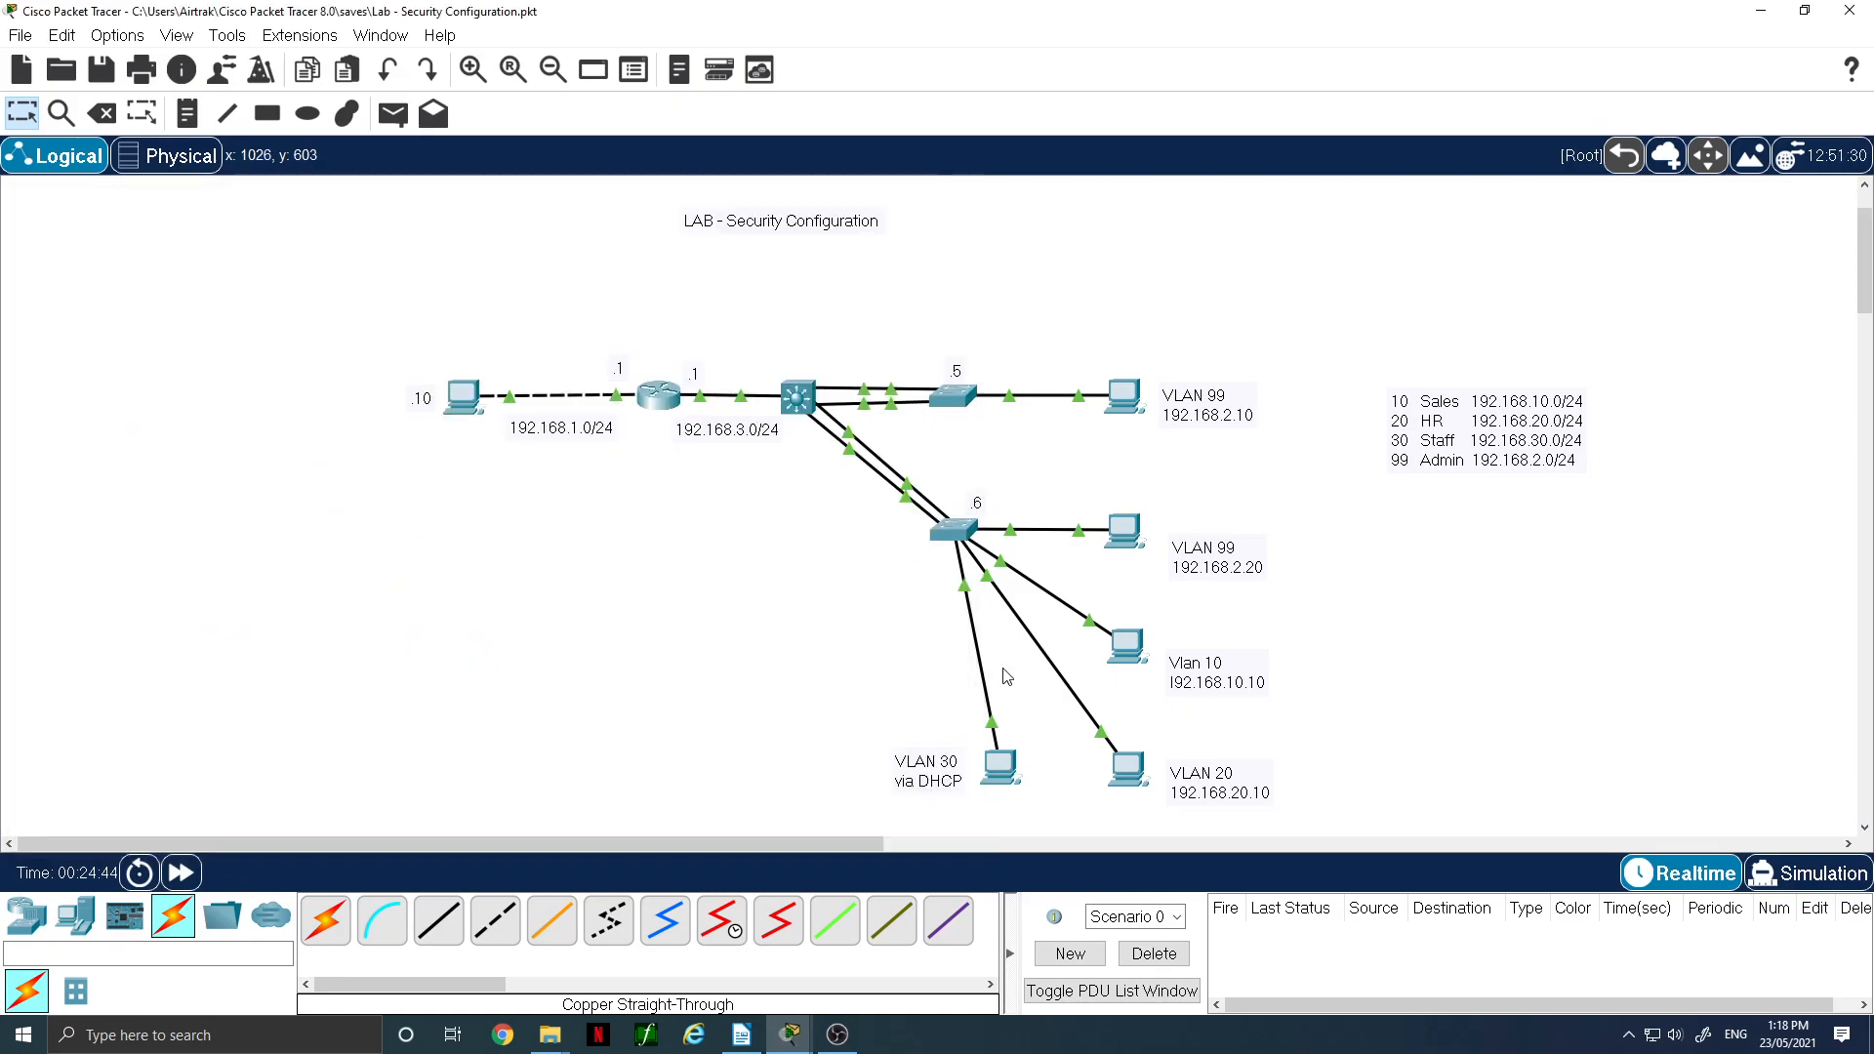
- Ping 192.168.30.1 from the VLAN 20 PC's command prompt and return to the topology
mouse_move(1010, 774)
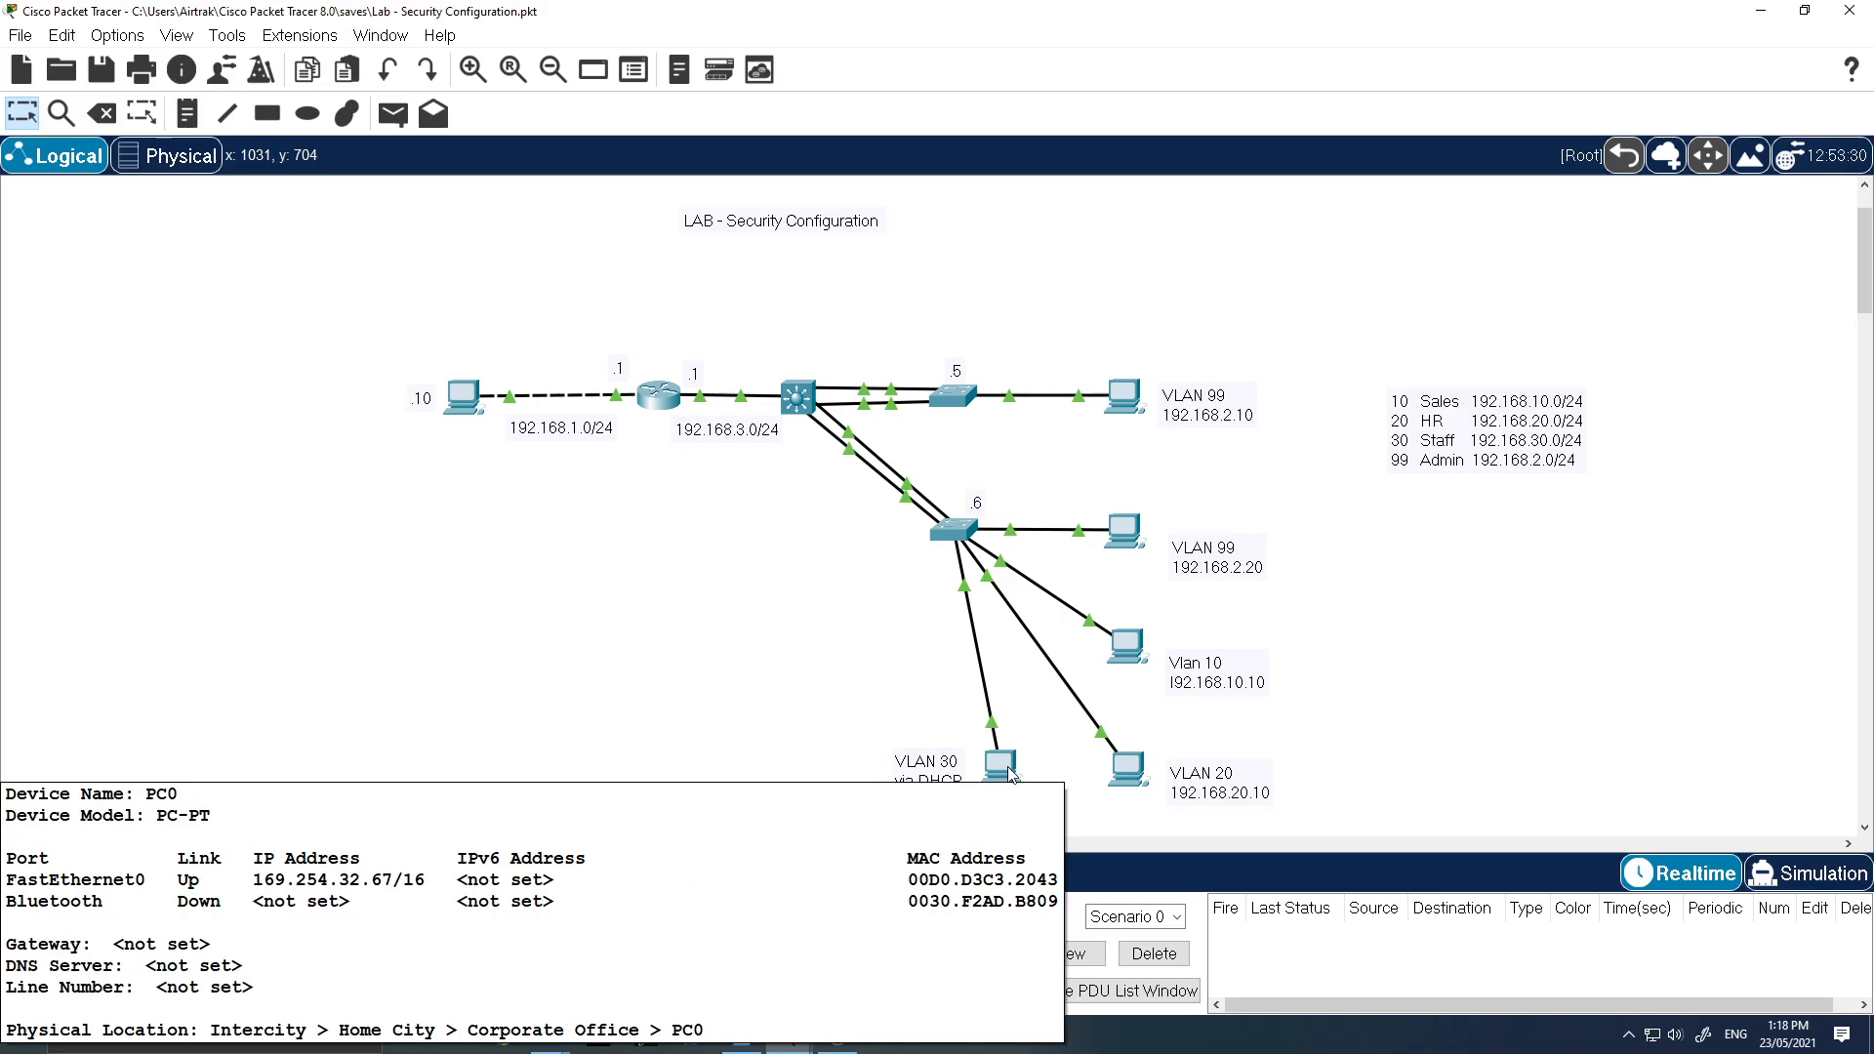
left_click(1128, 770)
left_click(793, 216)
left_click(1062, 295)
type("ping 192.168.30.1")
key("Return")
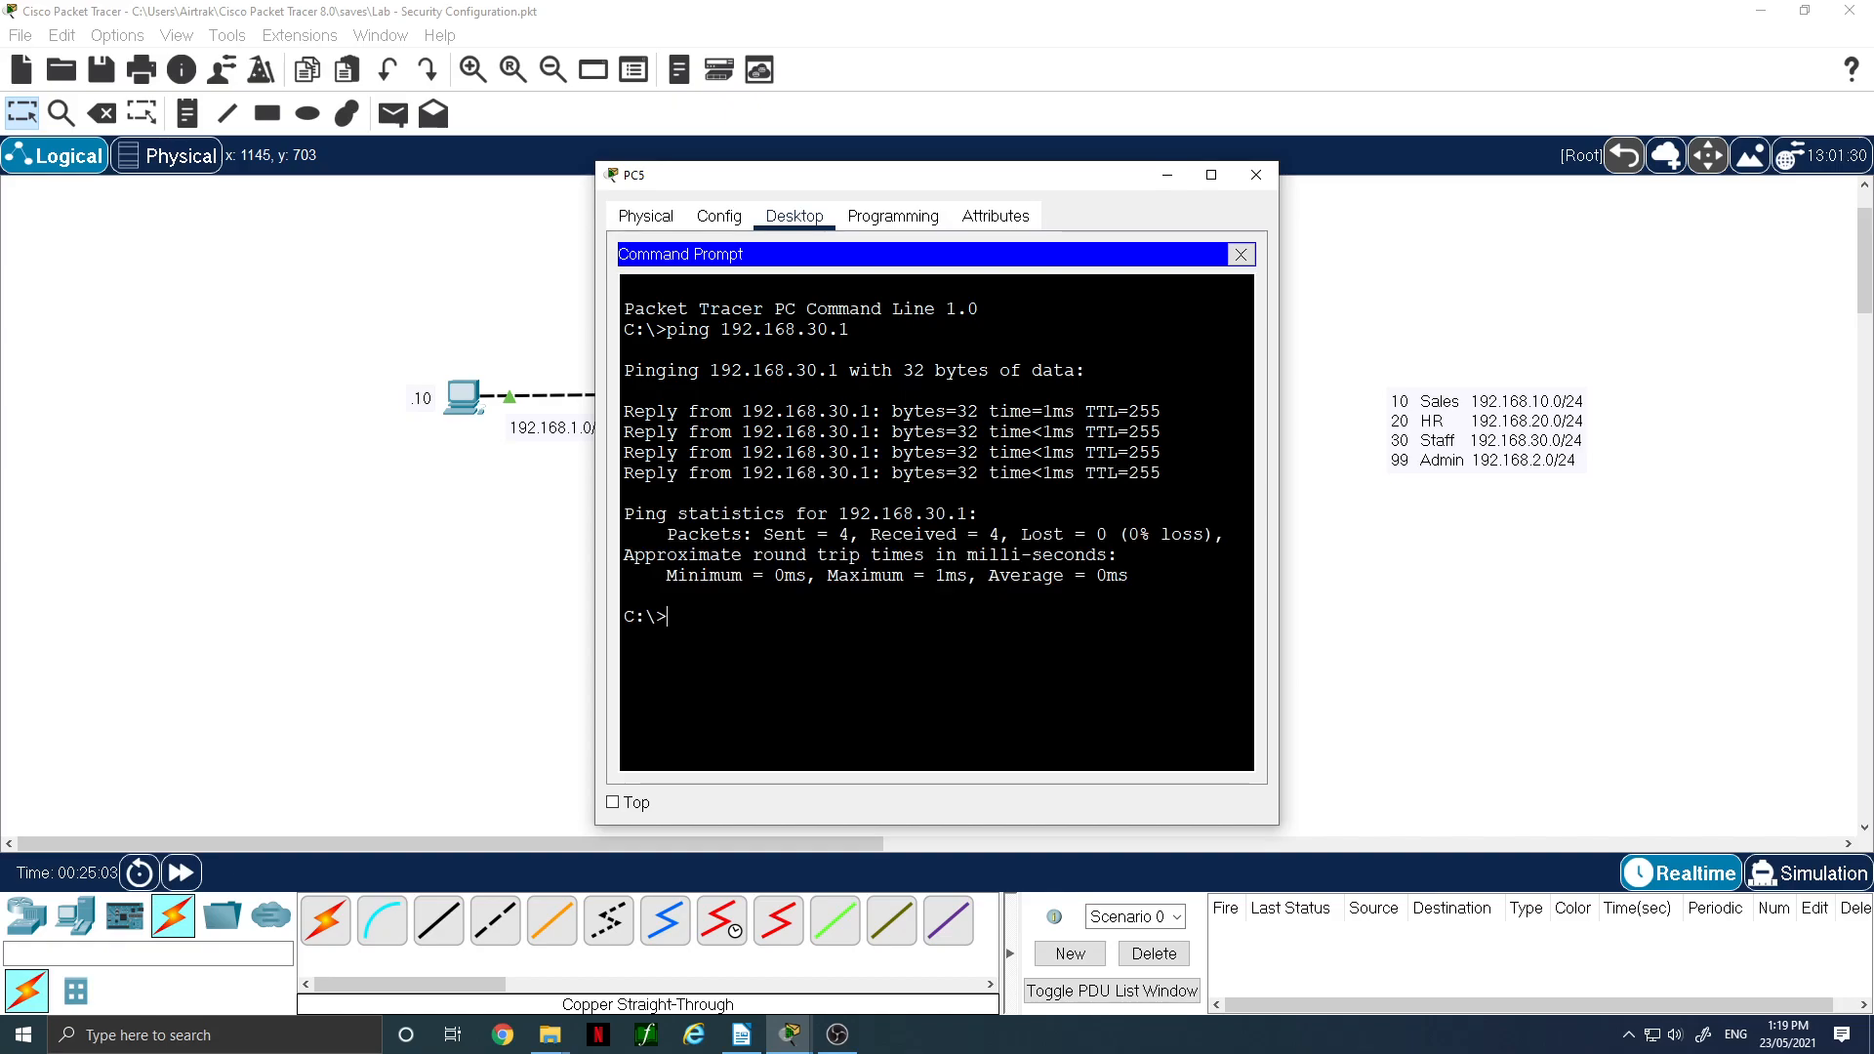
left_click(542, 610)
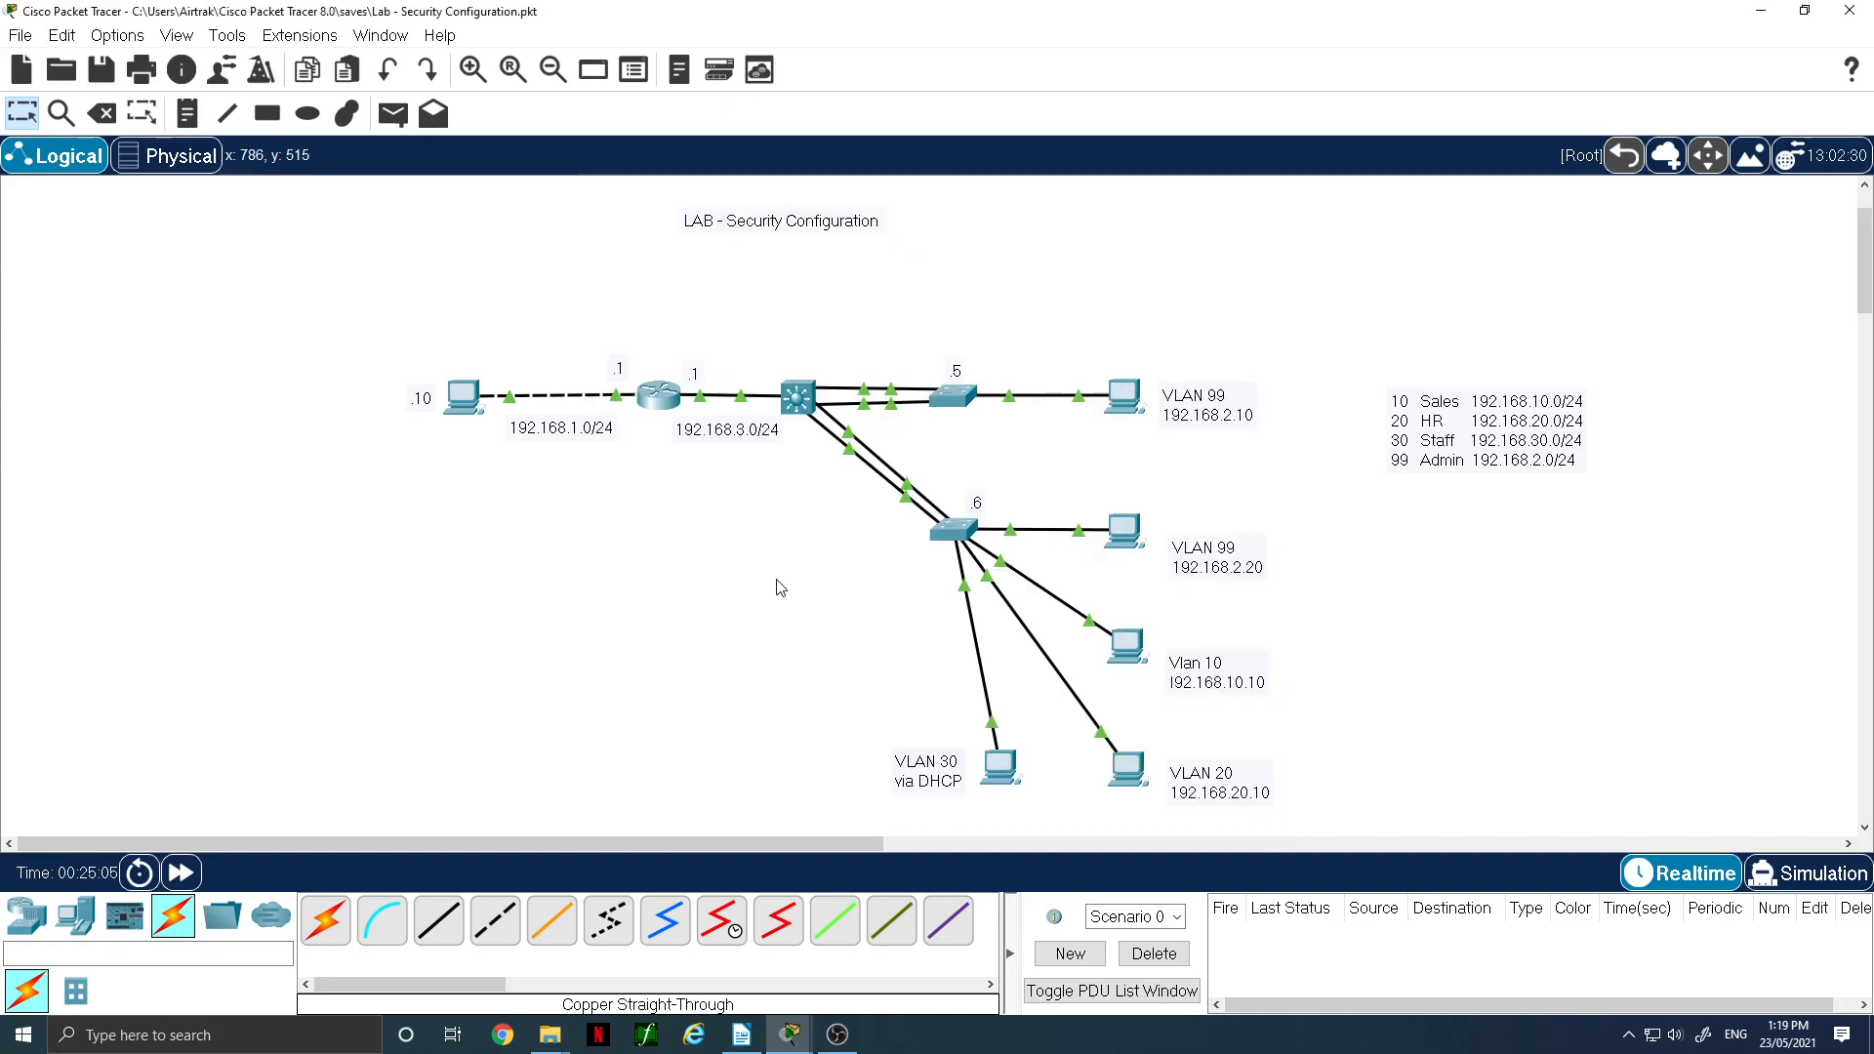
- Open the VLAN 30 PC's command prompt and examine its global and FastEthernet0 interface settings
left_click(1002, 770)
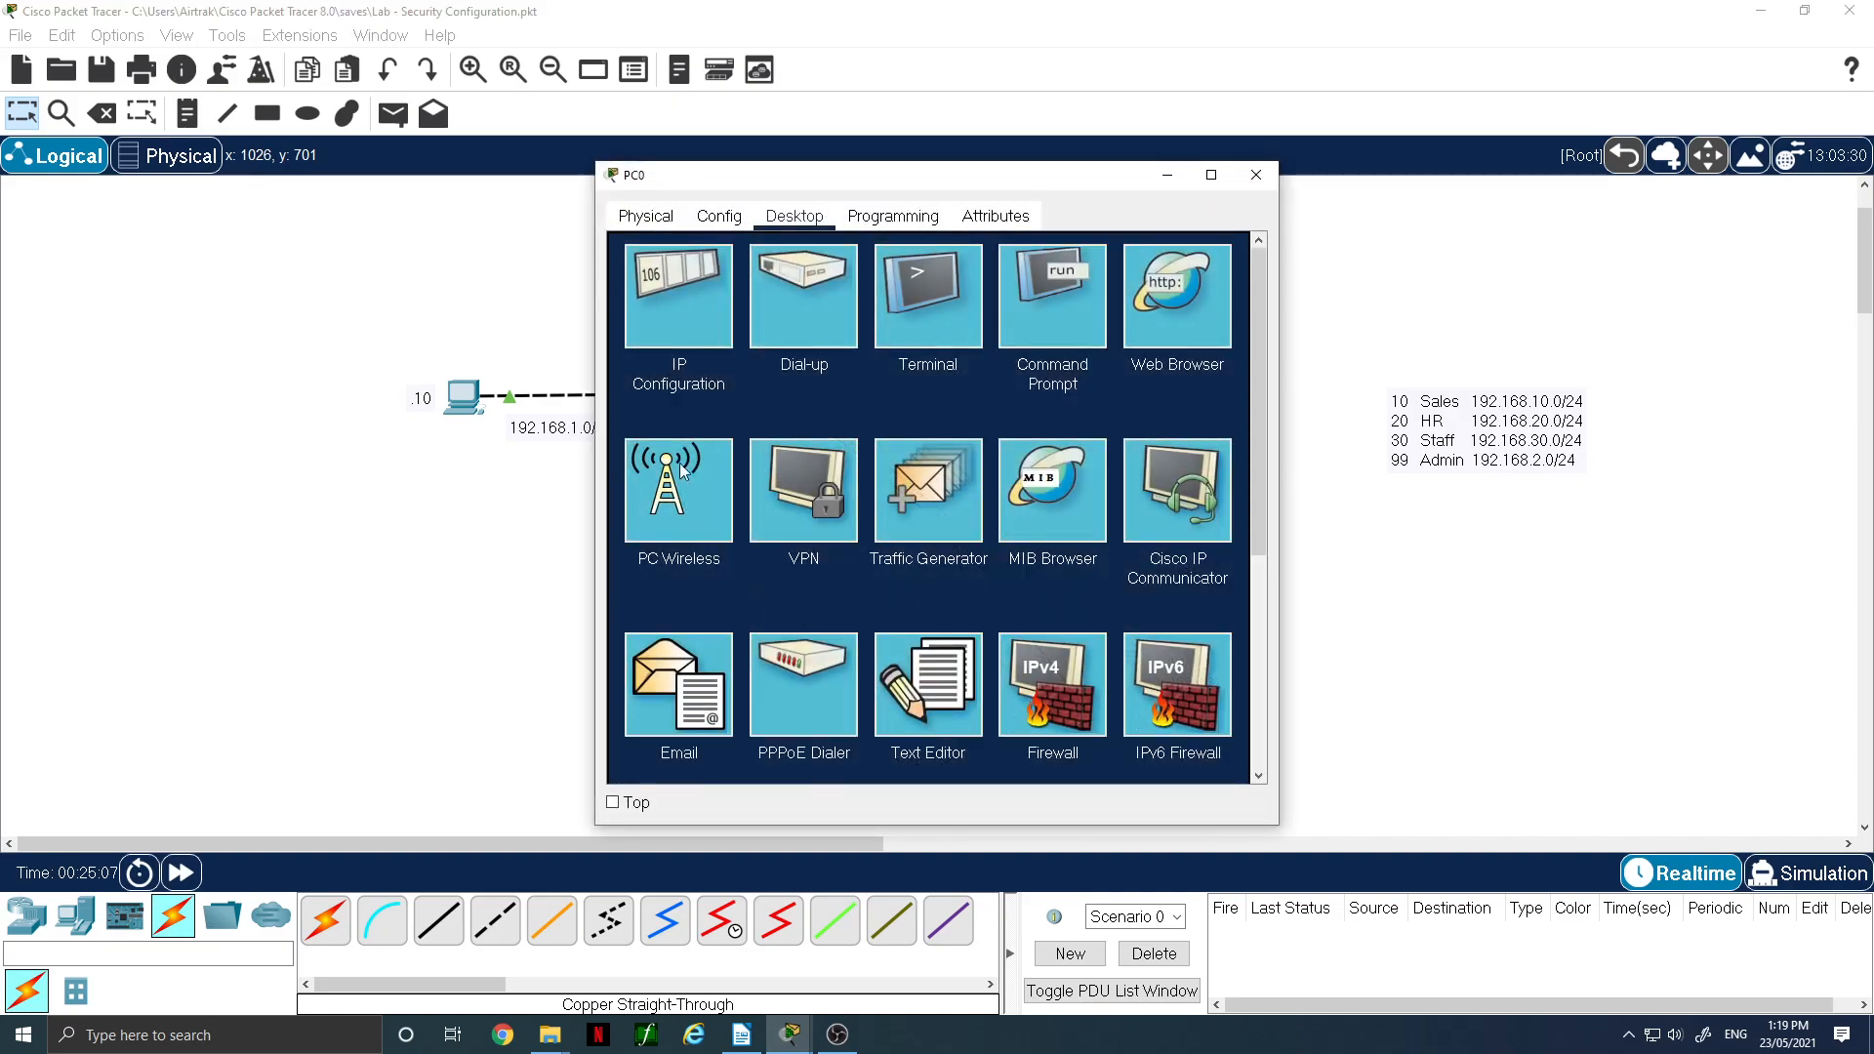
left_click(1041, 306)
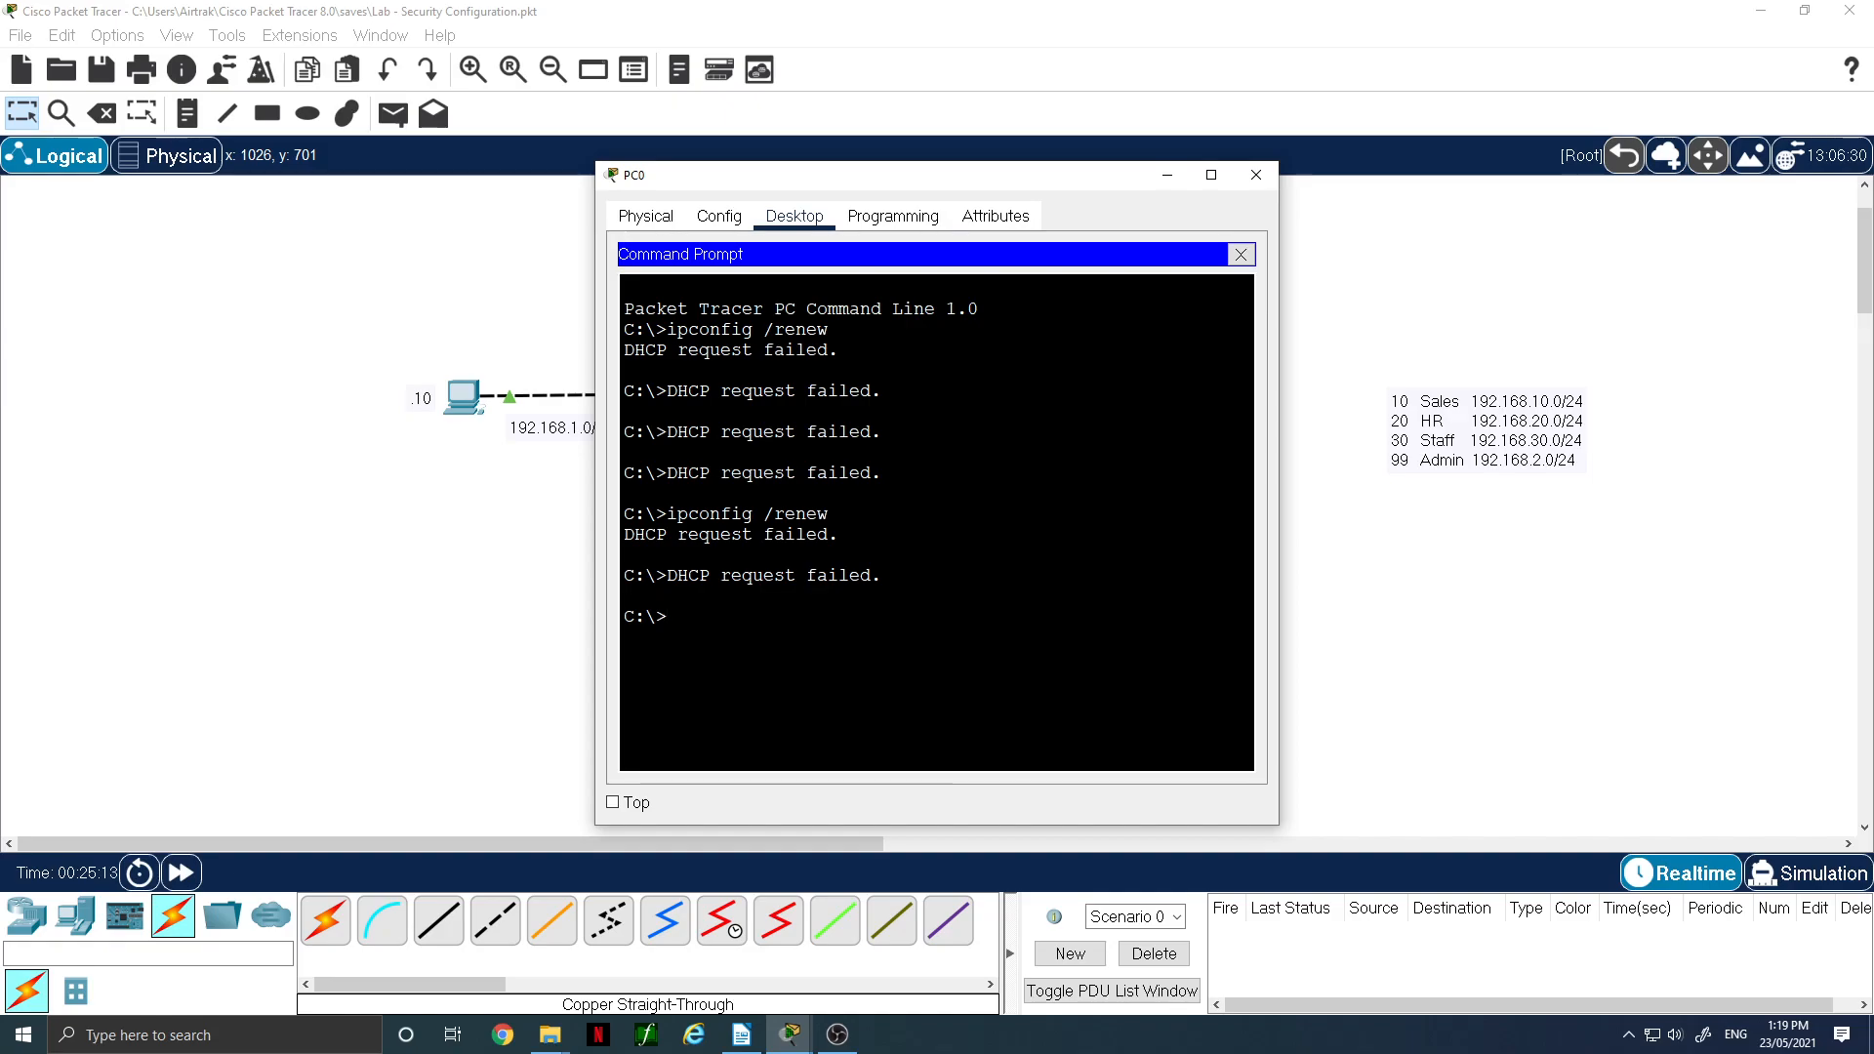
left_click(719, 216)
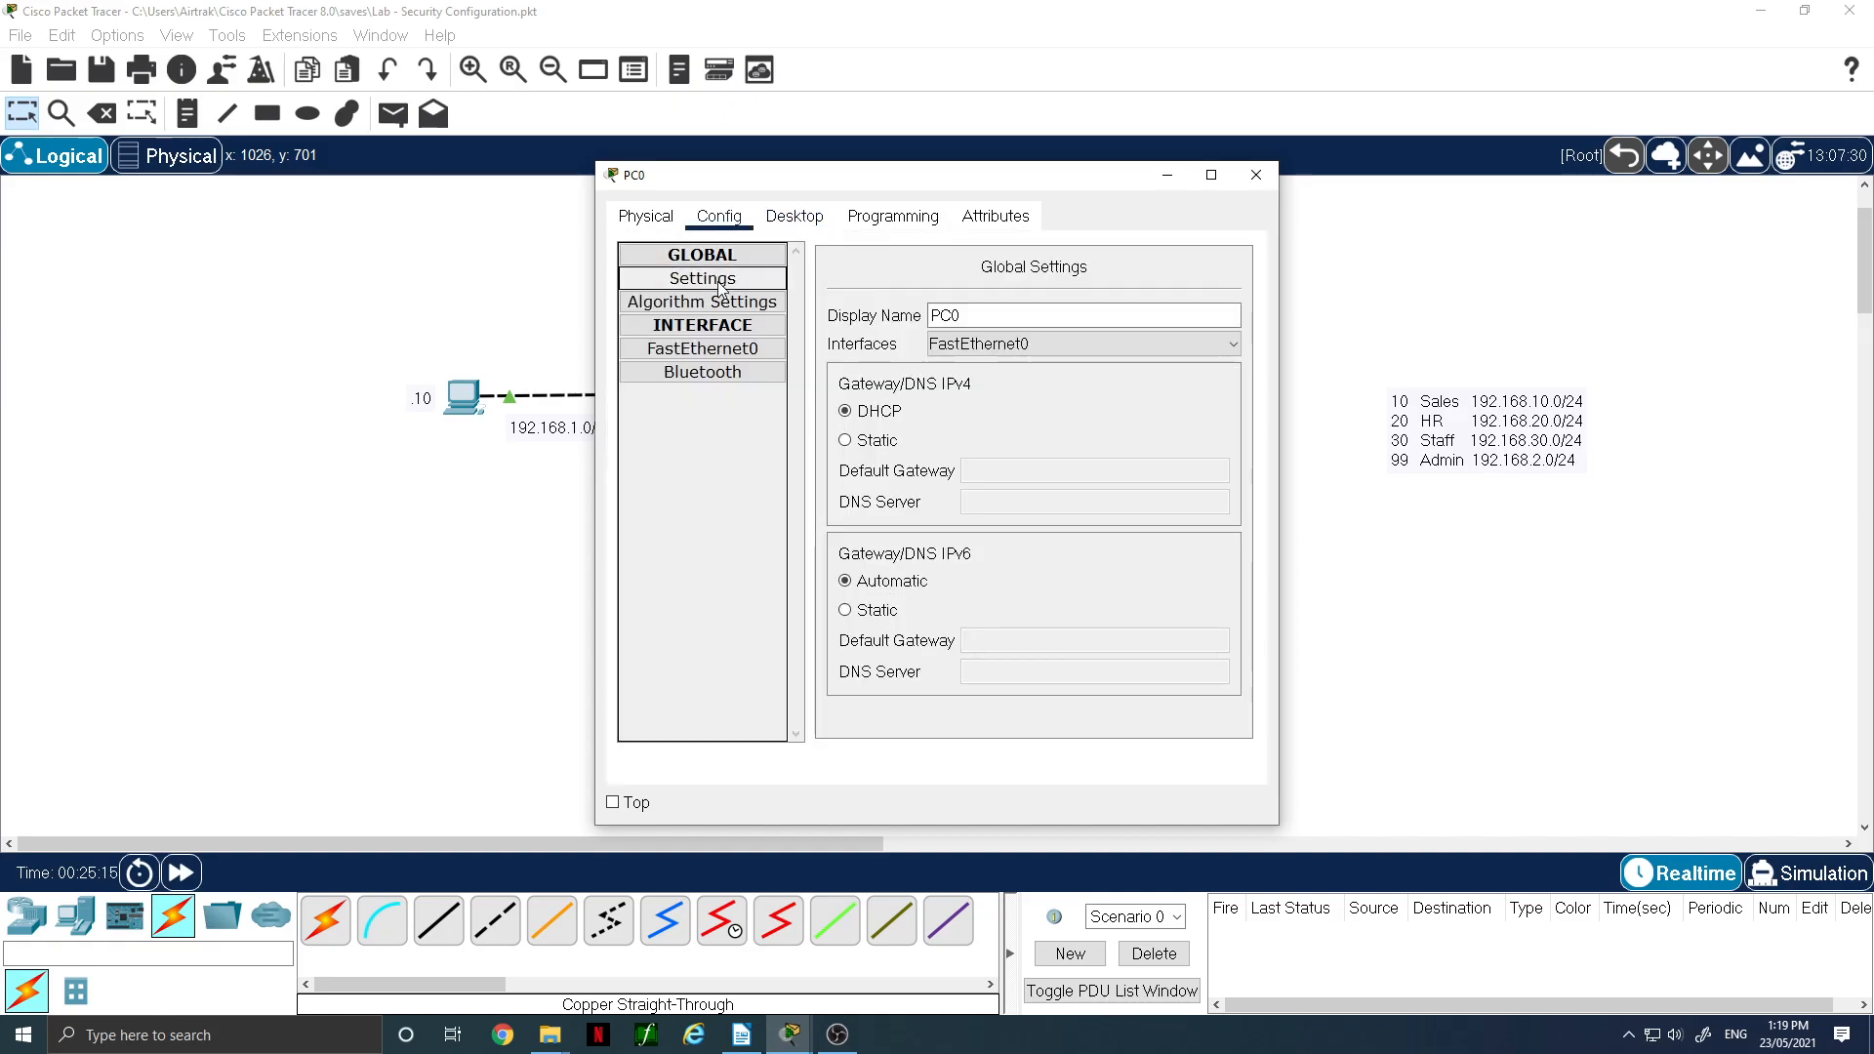
left_click(727, 349)
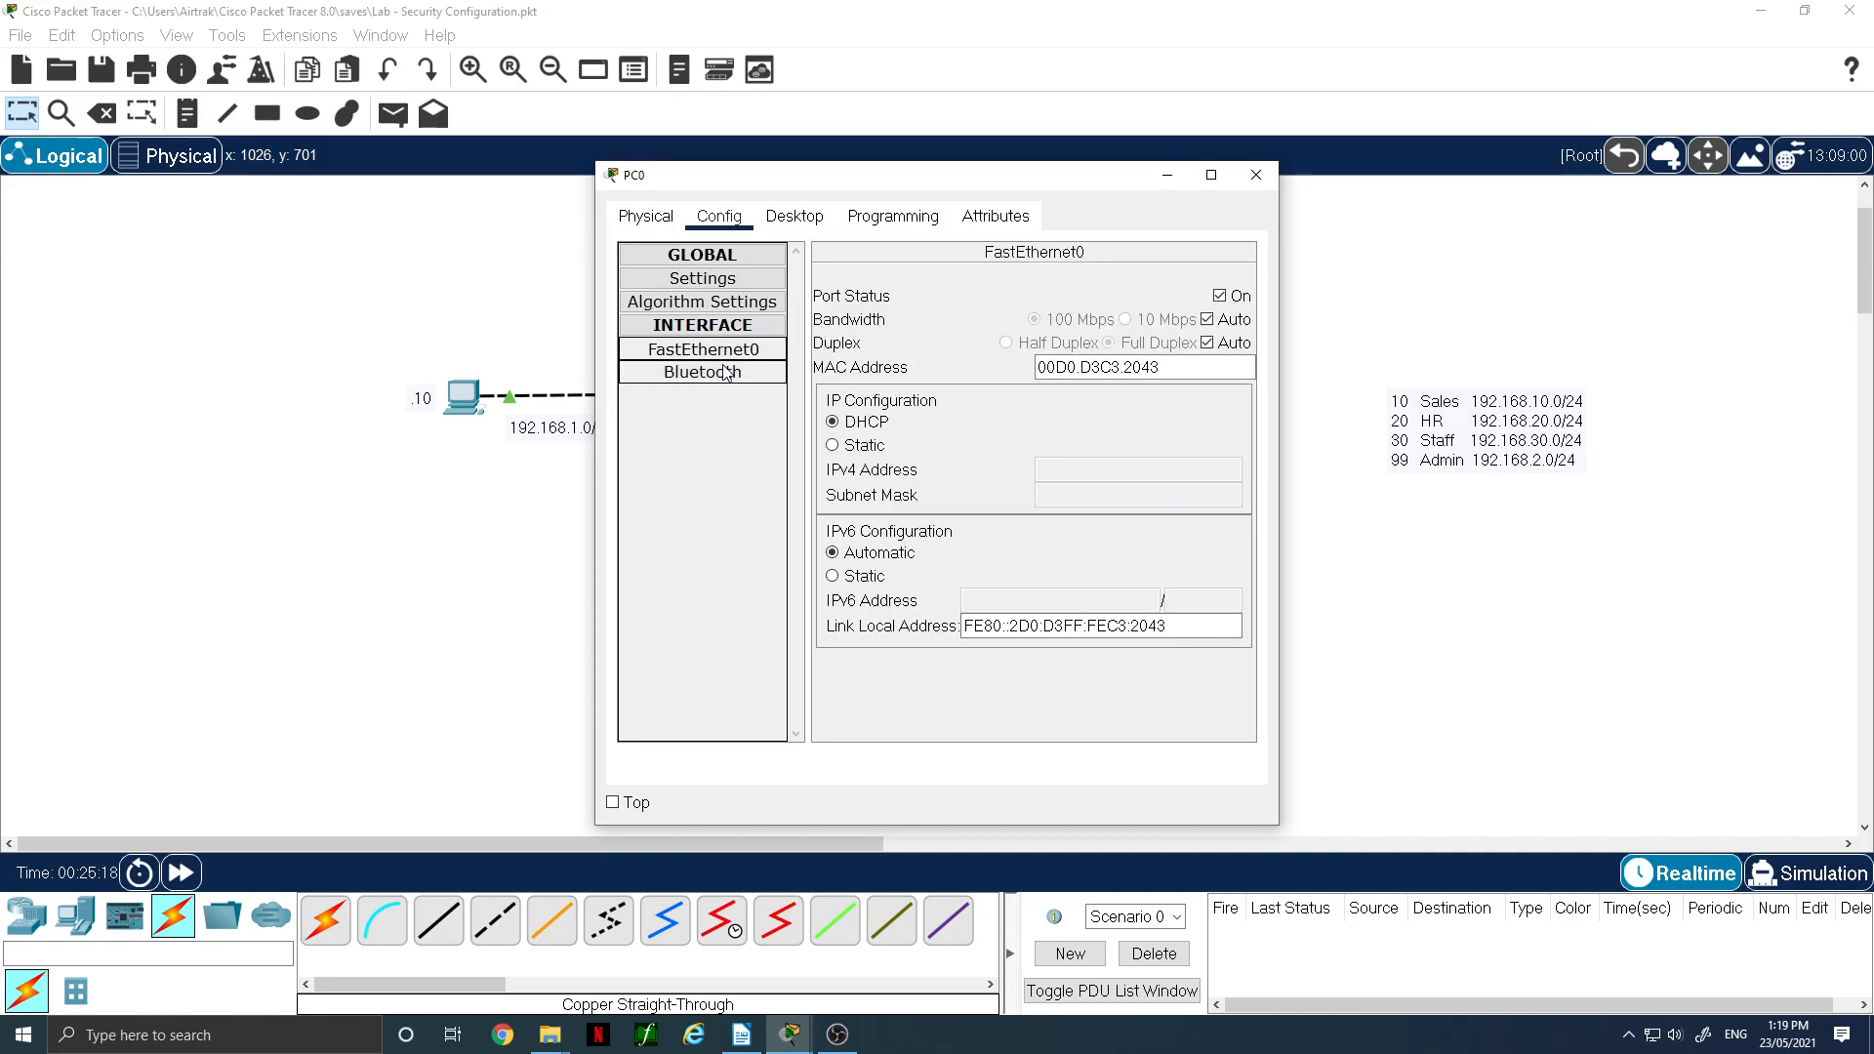
- Switch the VLAN 30 PC's IP configuration to Static and back to DHCP to request an address again
left_click(795, 216)
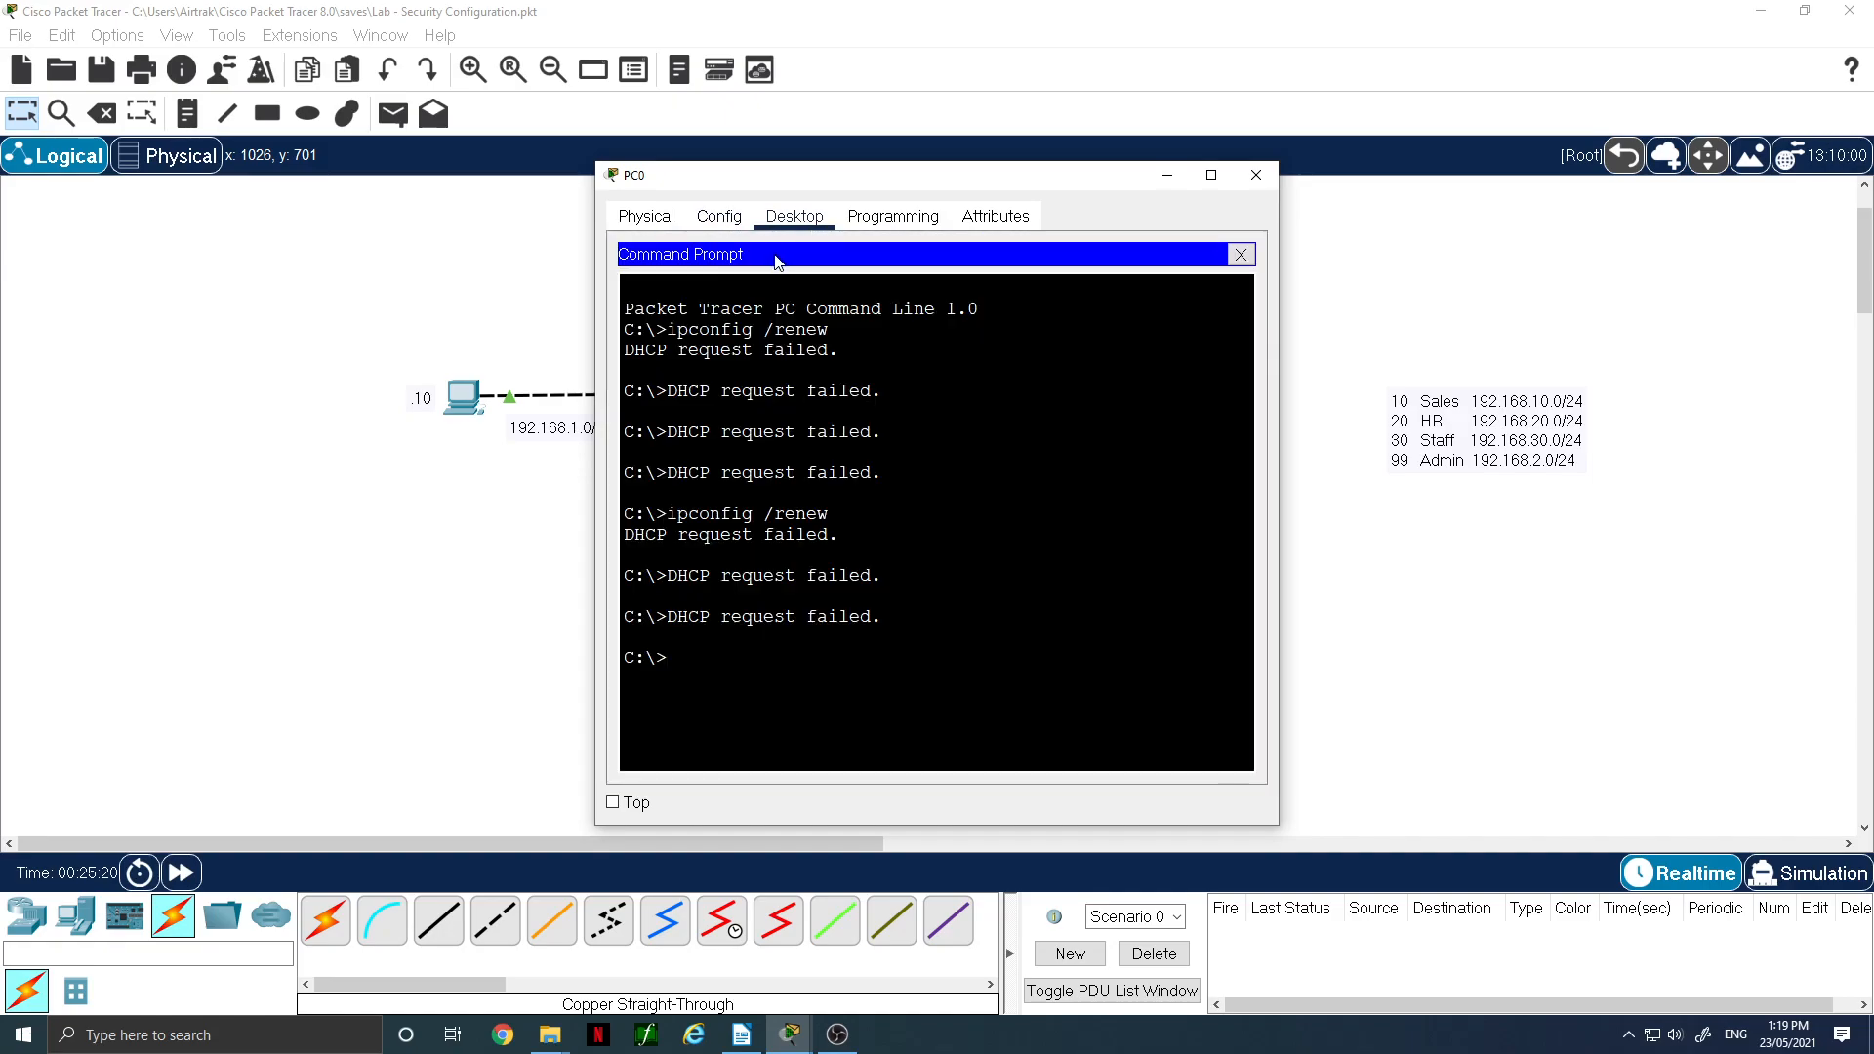
left_click(1241, 254)
left_click(663, 322)
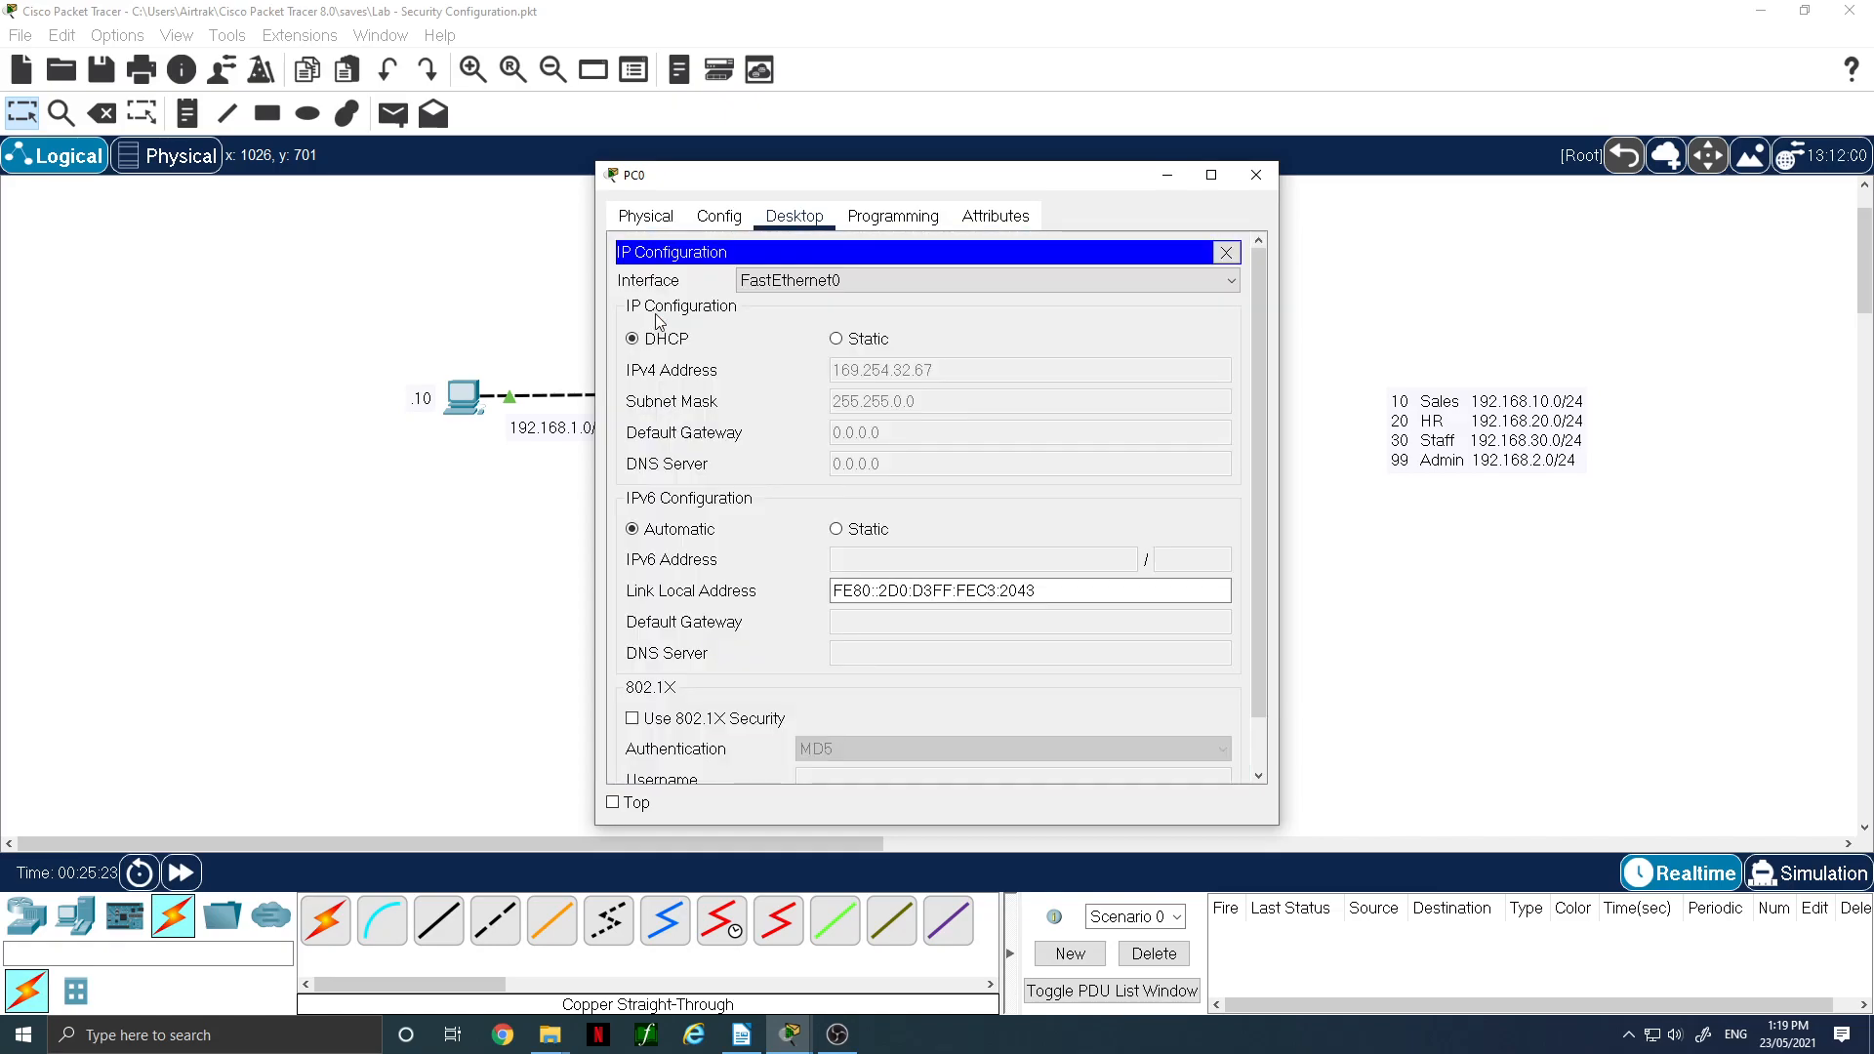
left_click(835, 340)
left_click(664, 342)
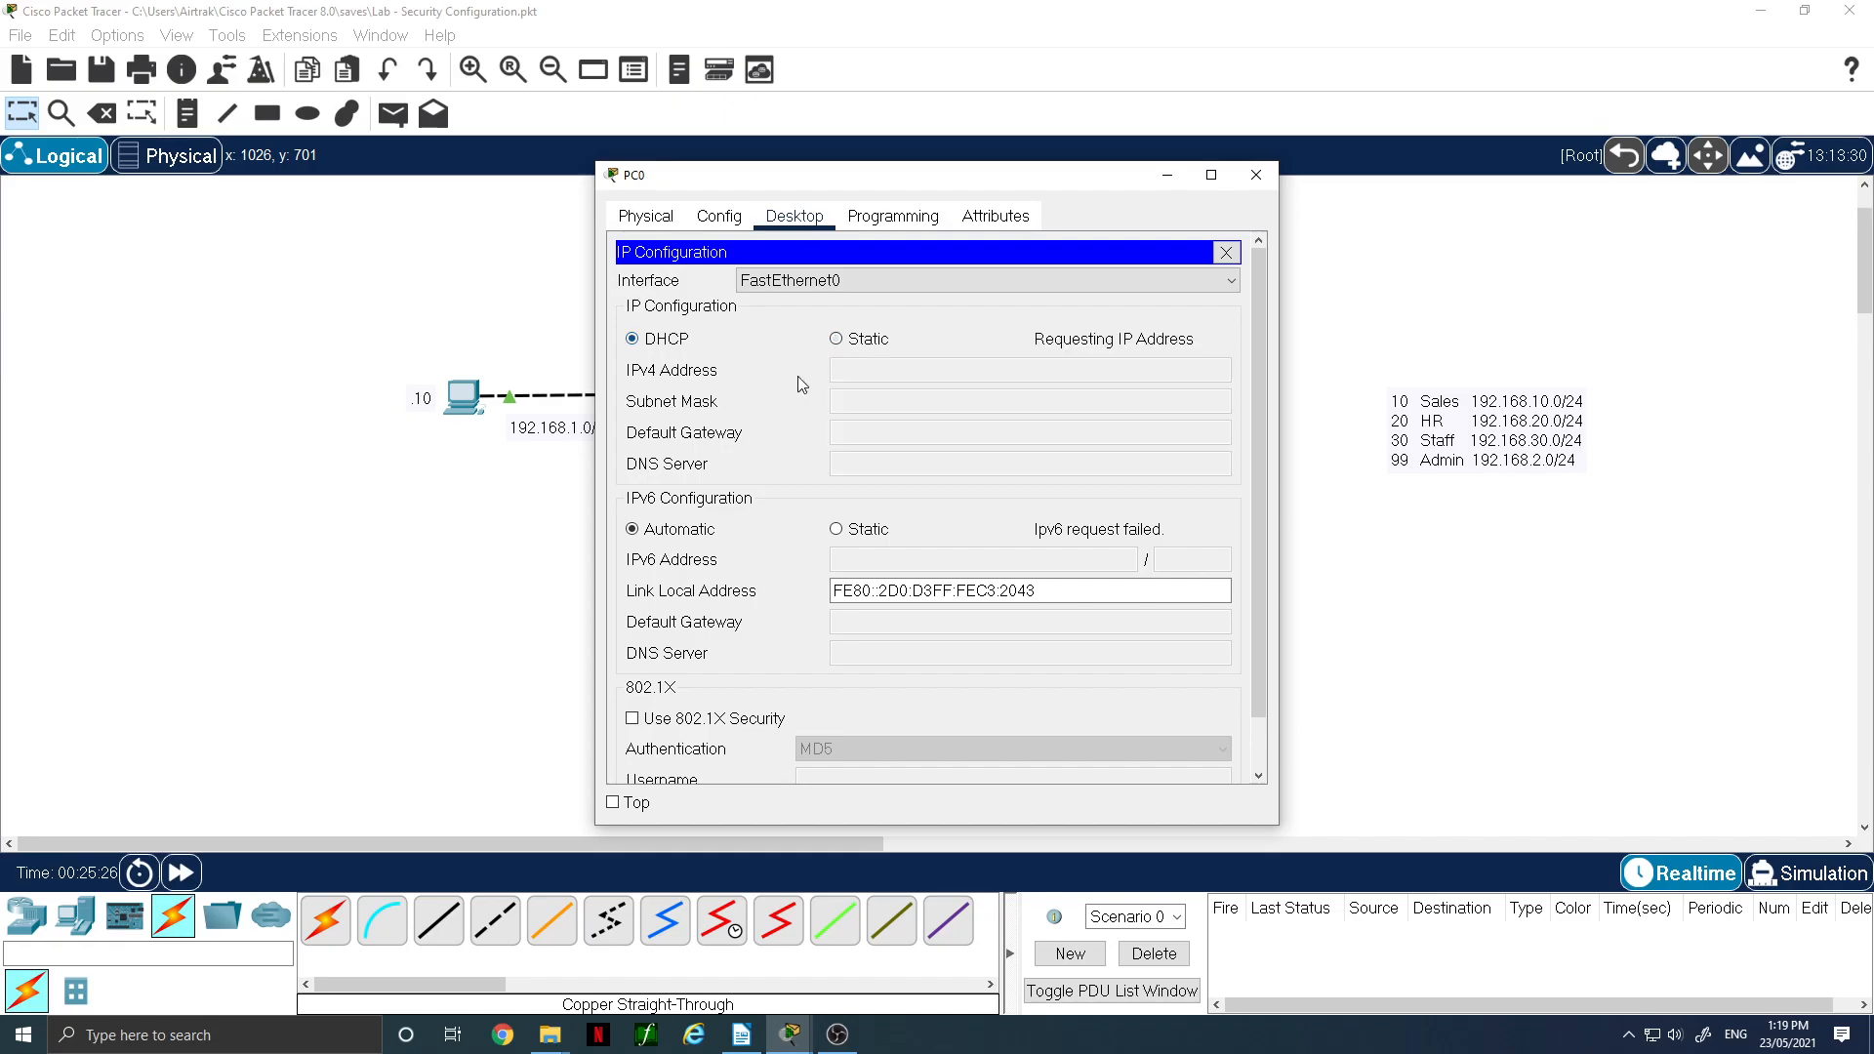
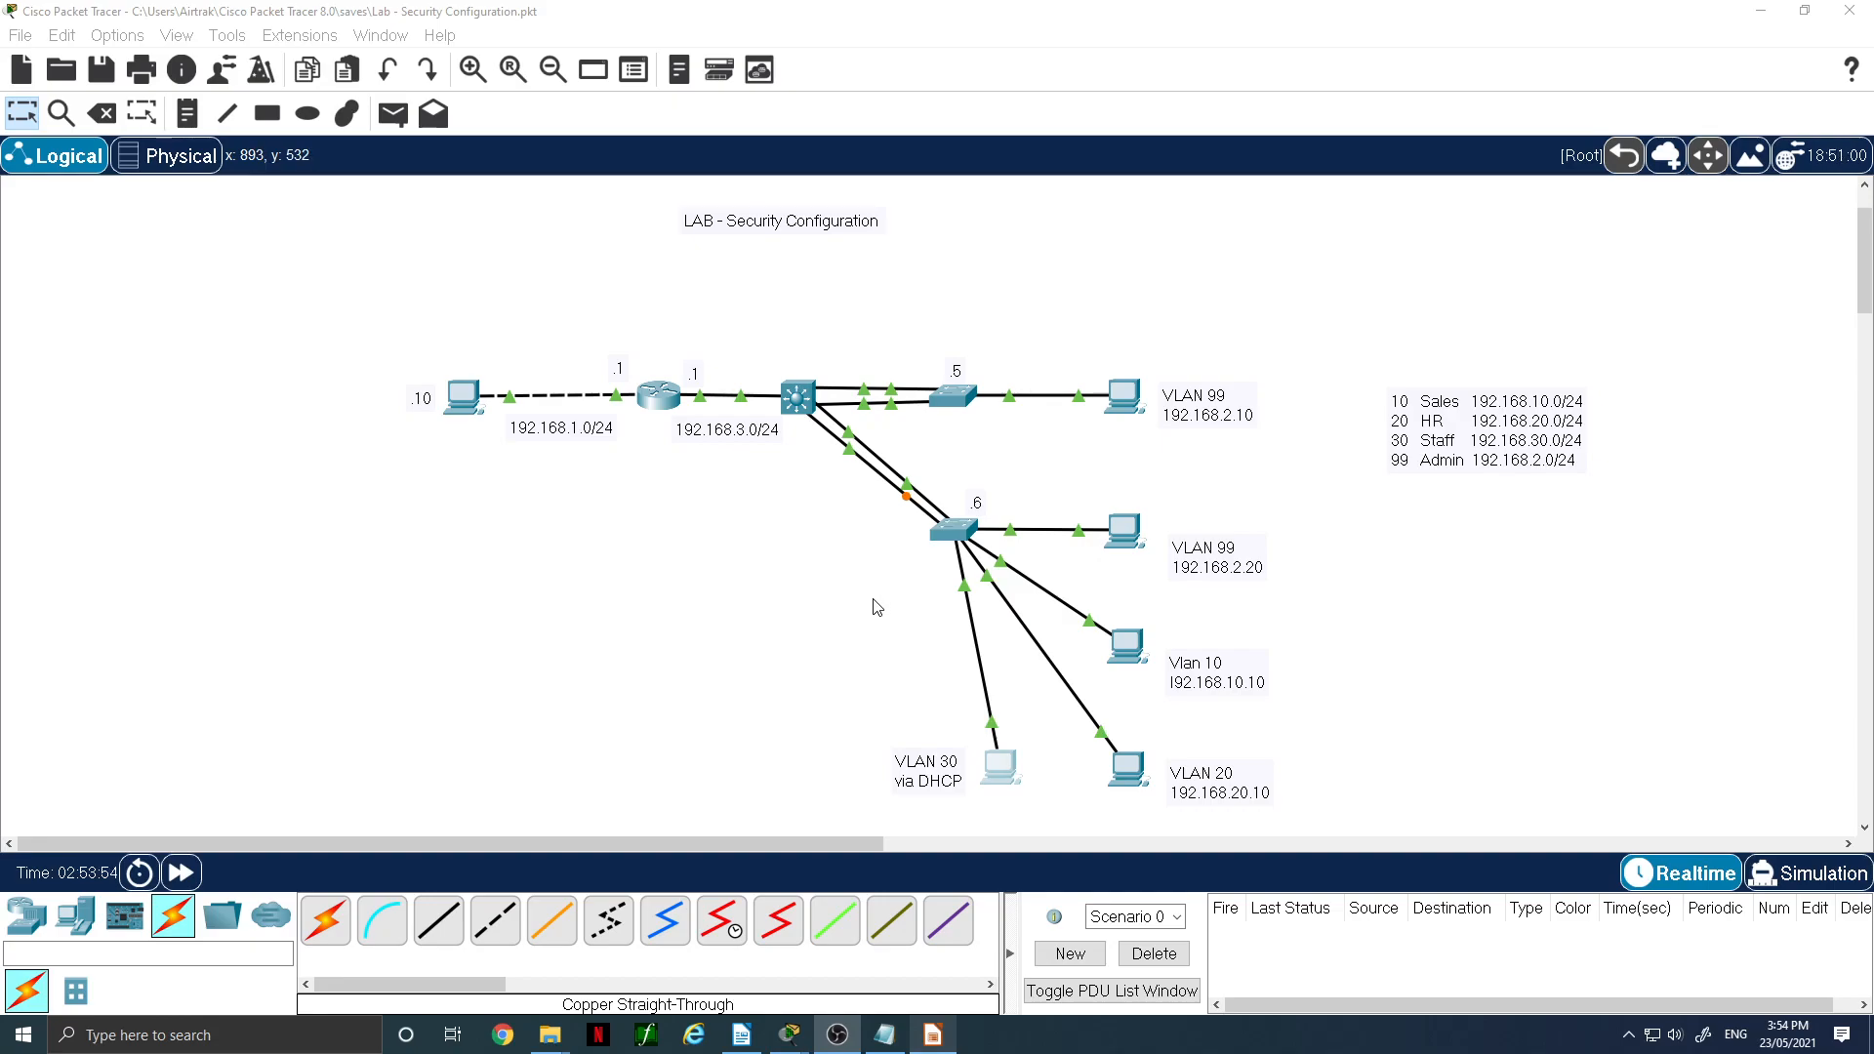
- Open S2's command line, log in with the console and enable passwords, and enter global configuration mode
left_click(954, 532)
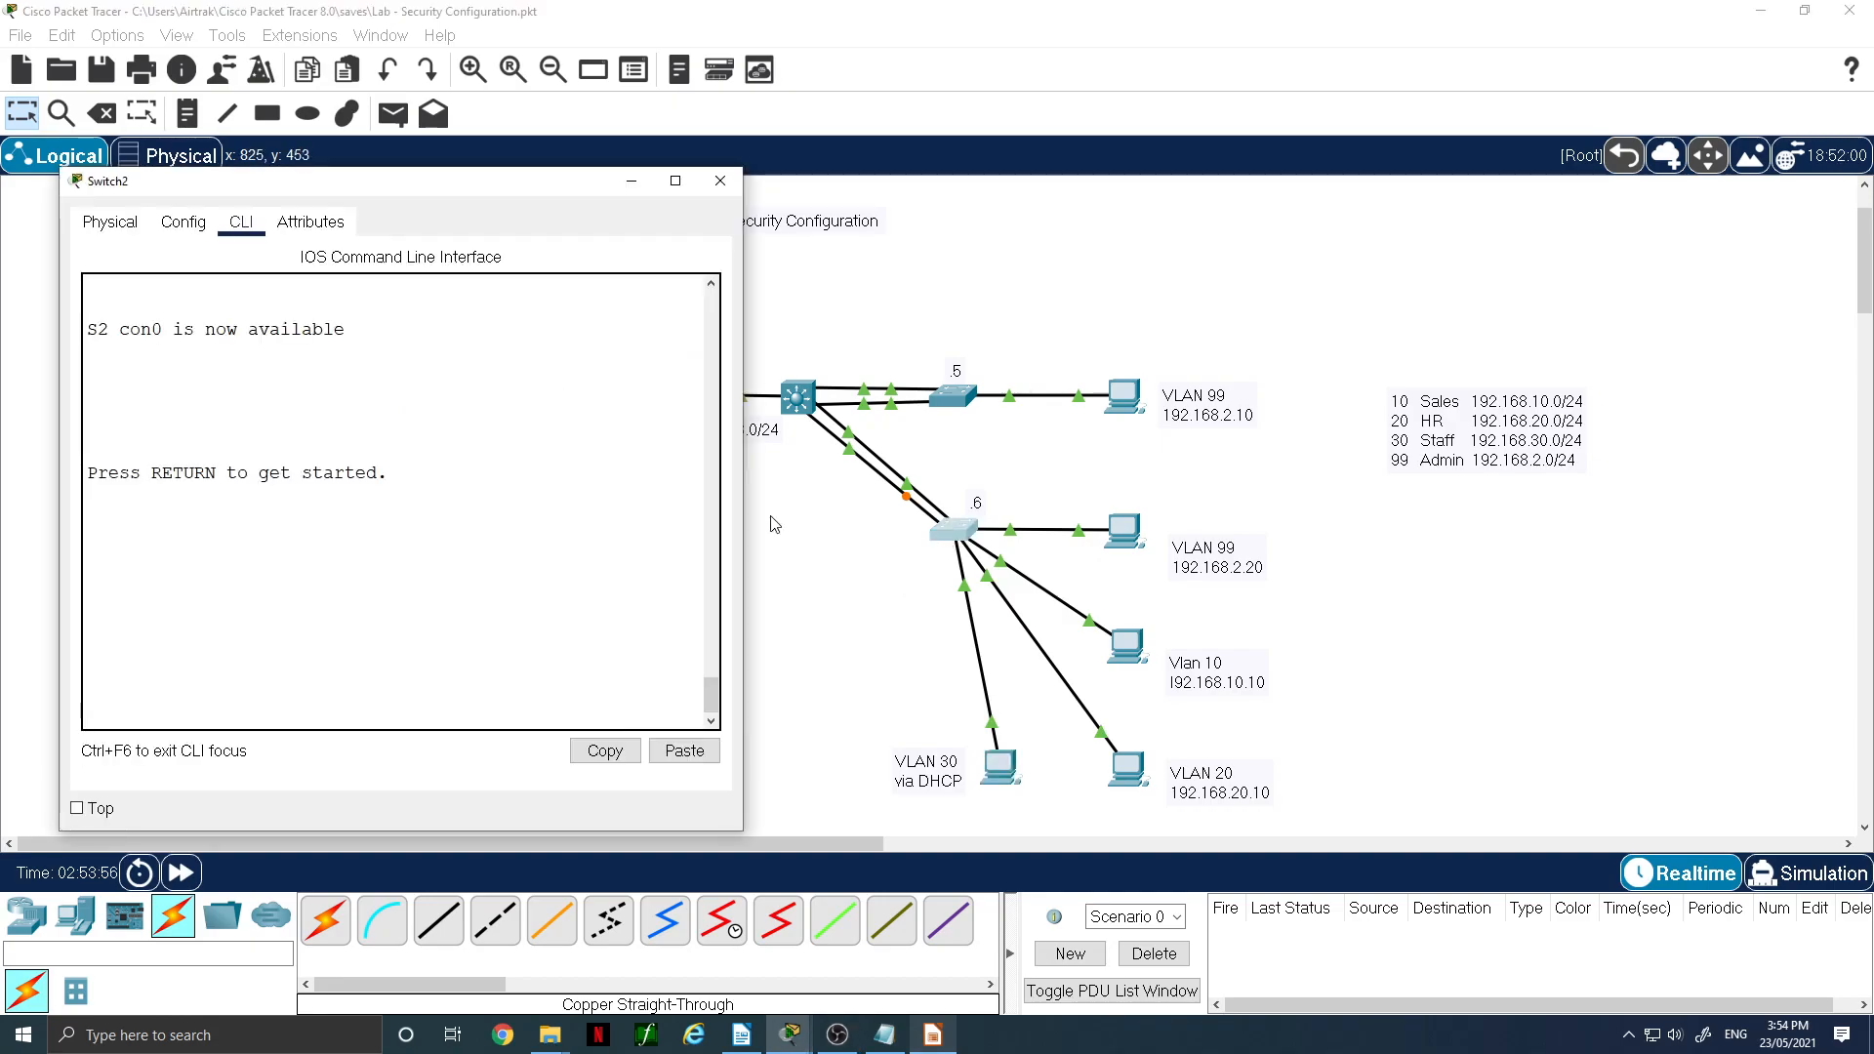
key("Return")
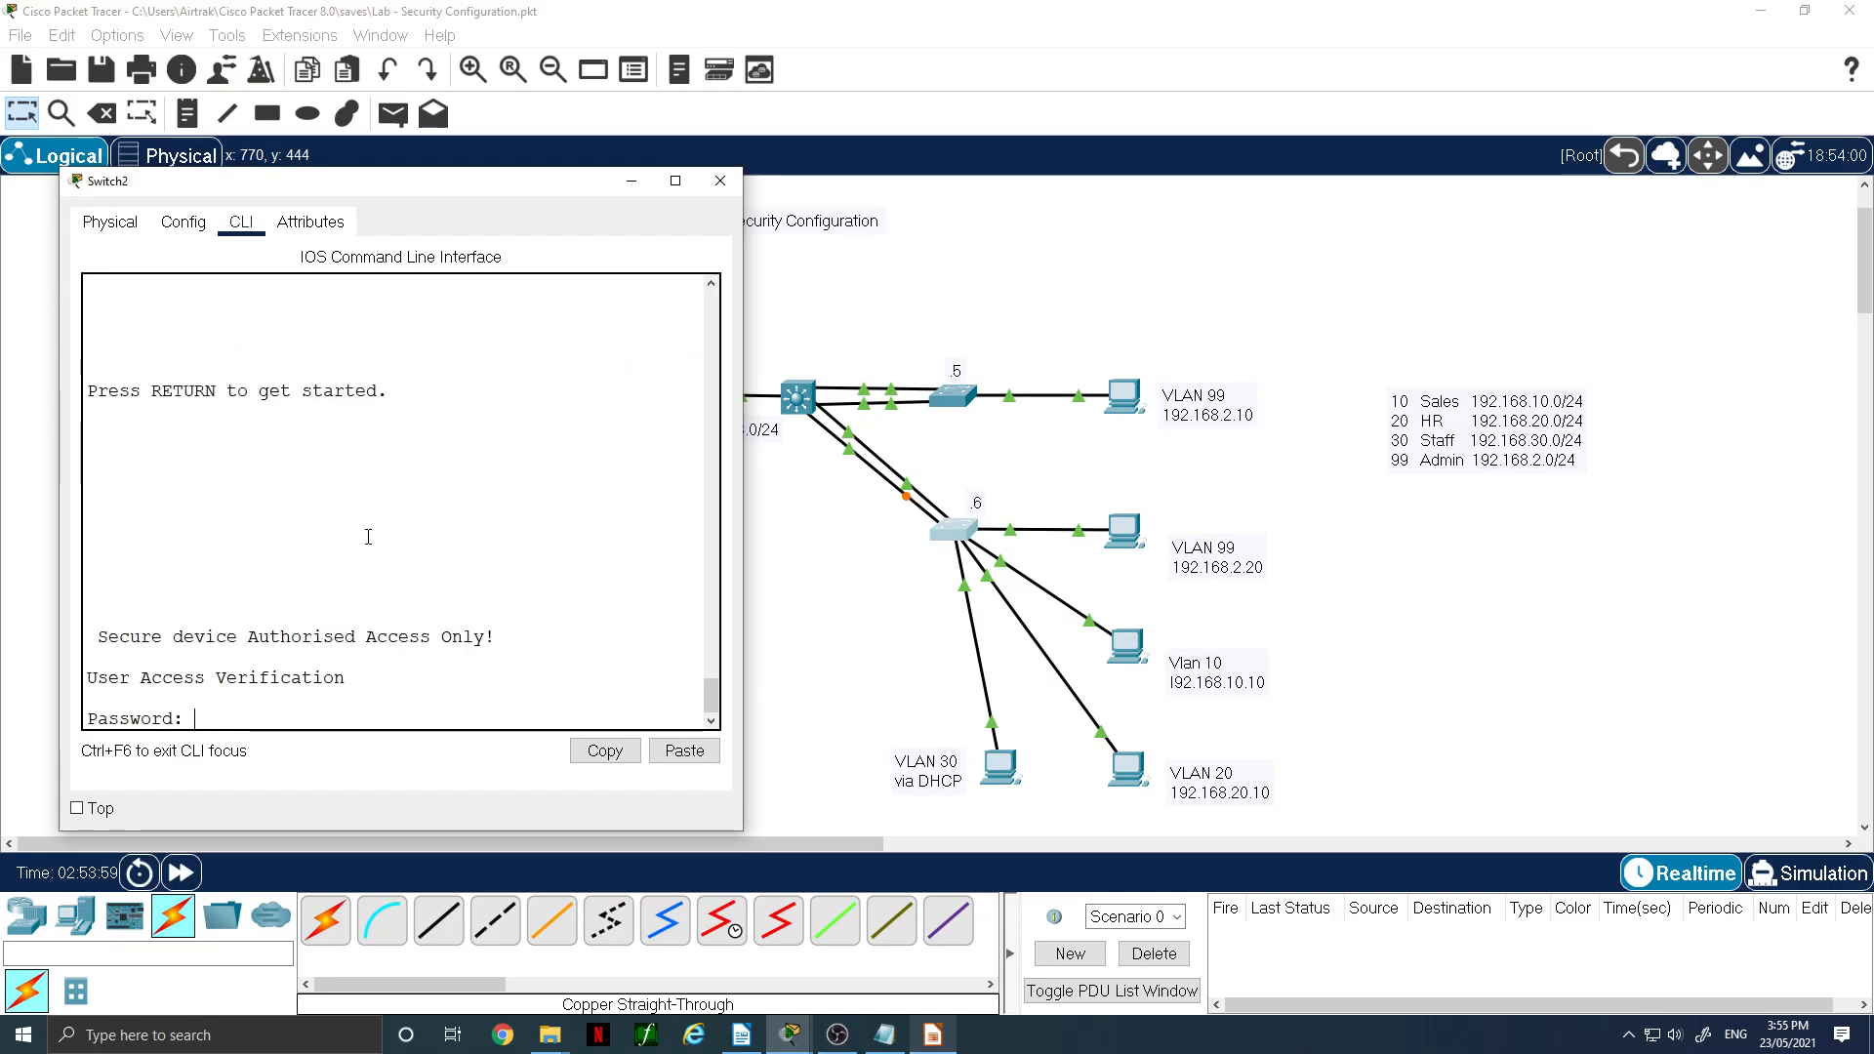
key("Return")
type("en")
key("Return")
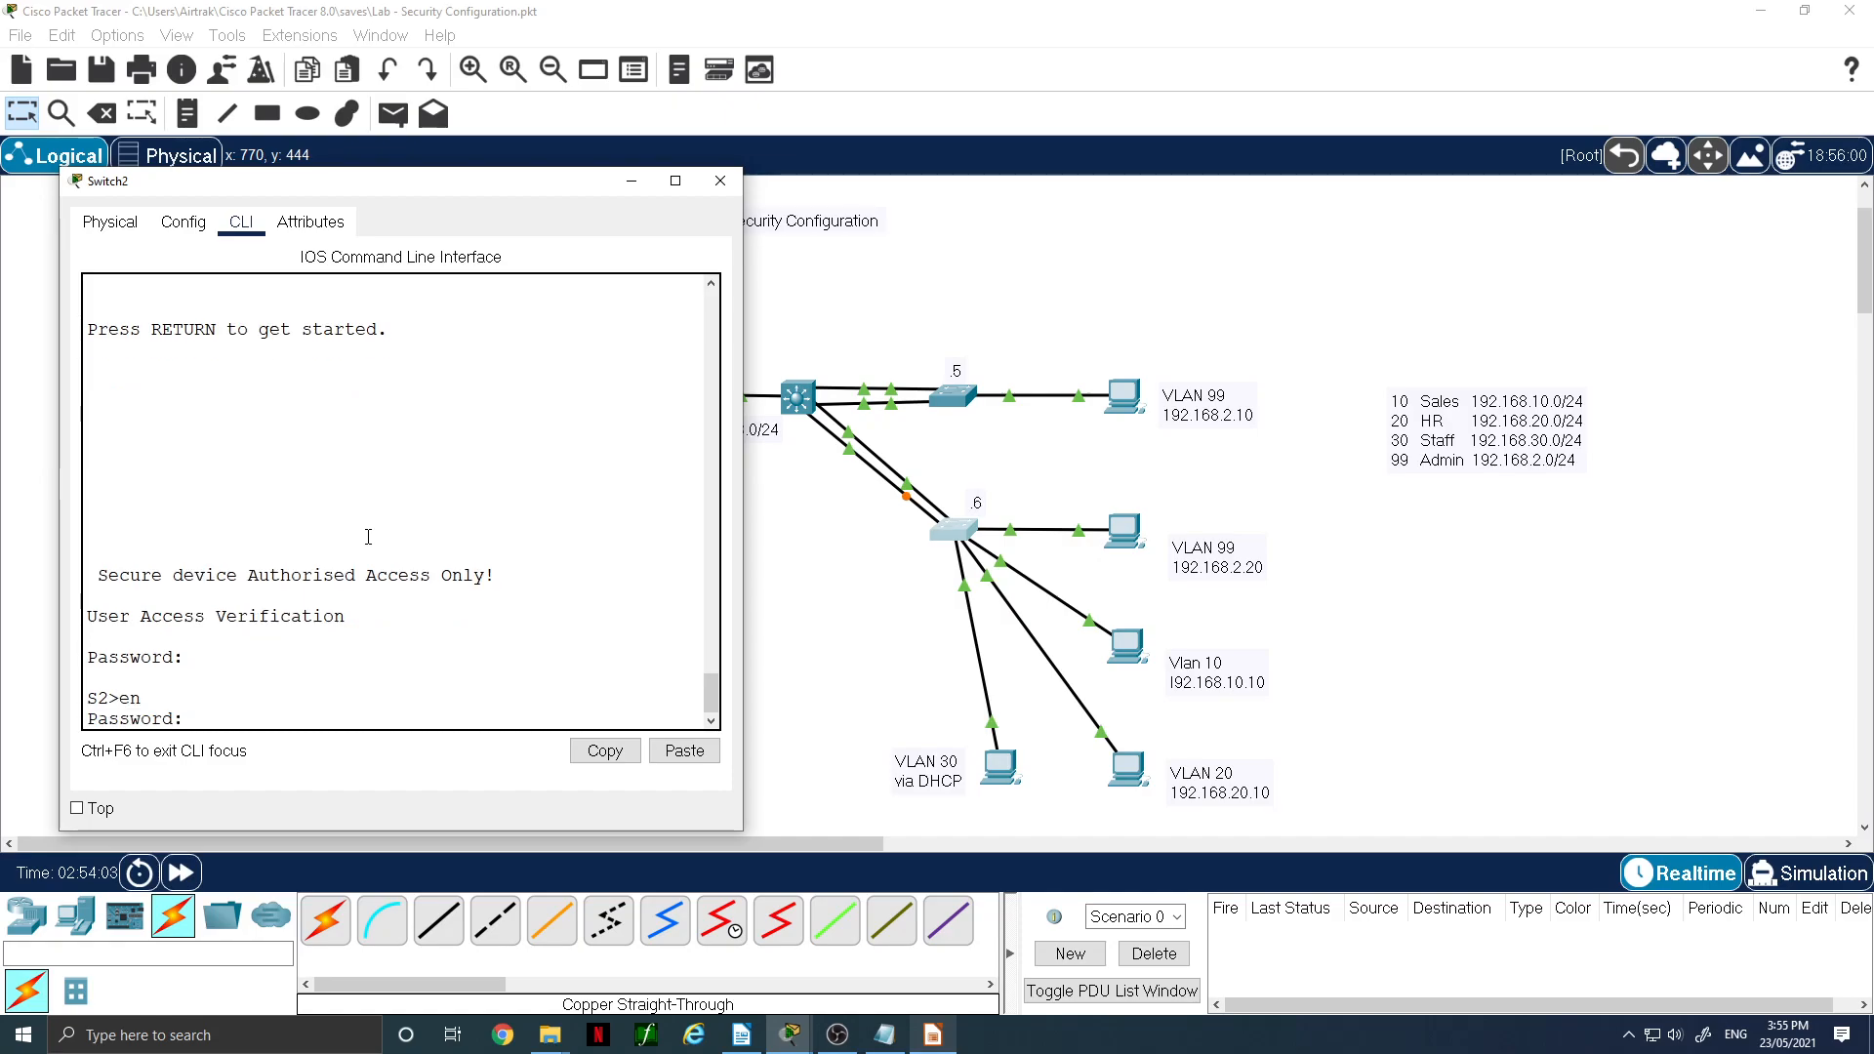
key("Return")
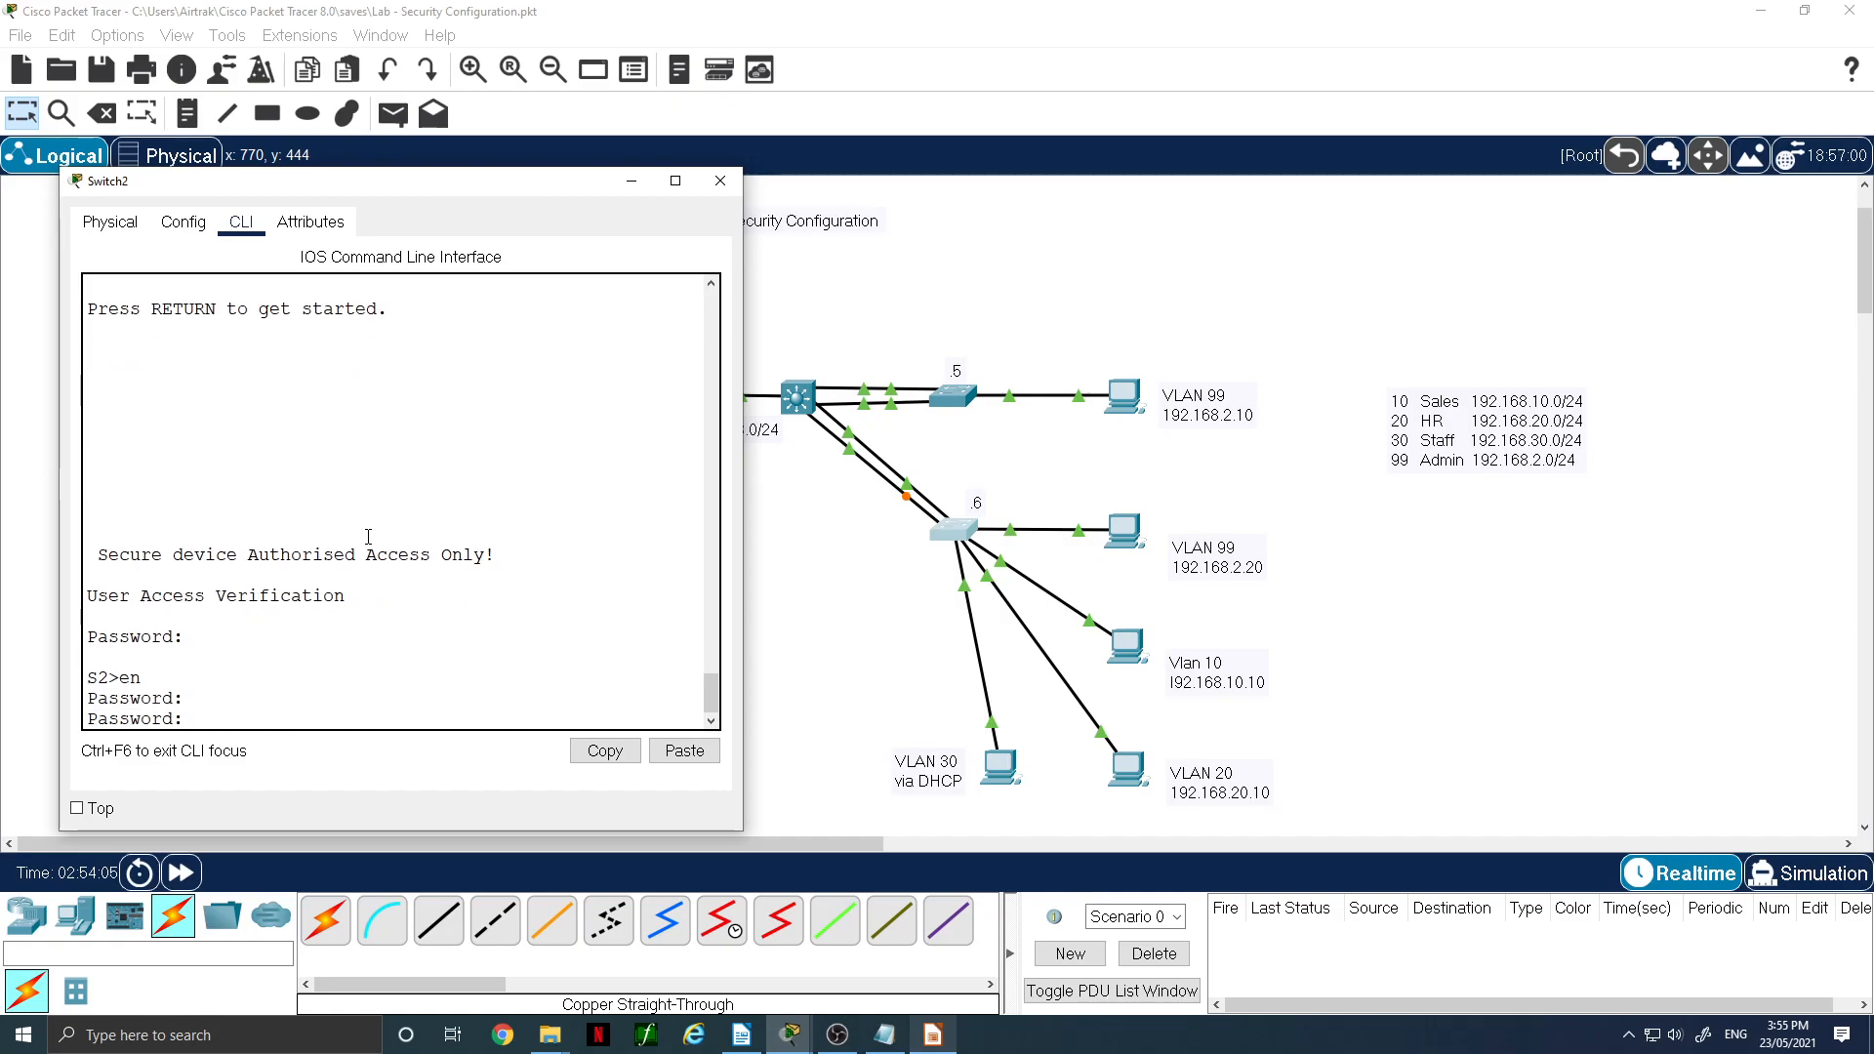
key("Return")
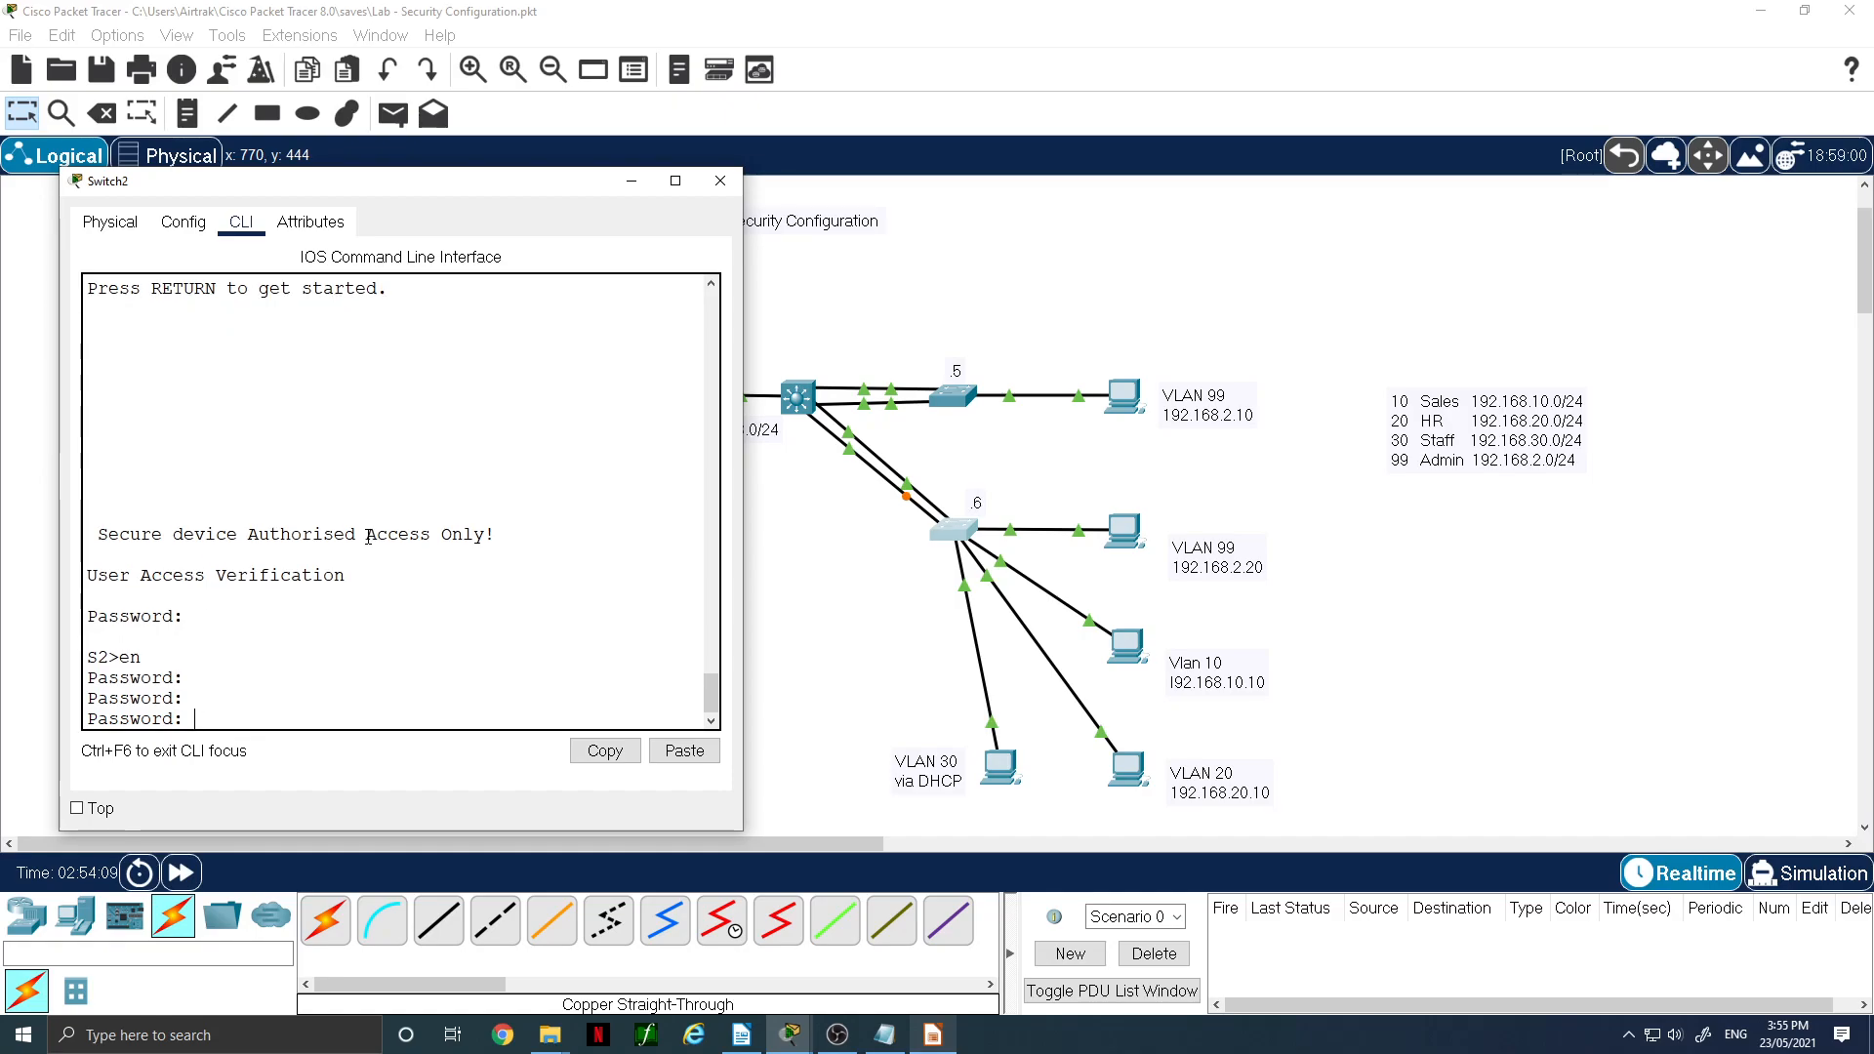
key("Return")
type("conf t")
key("Return")
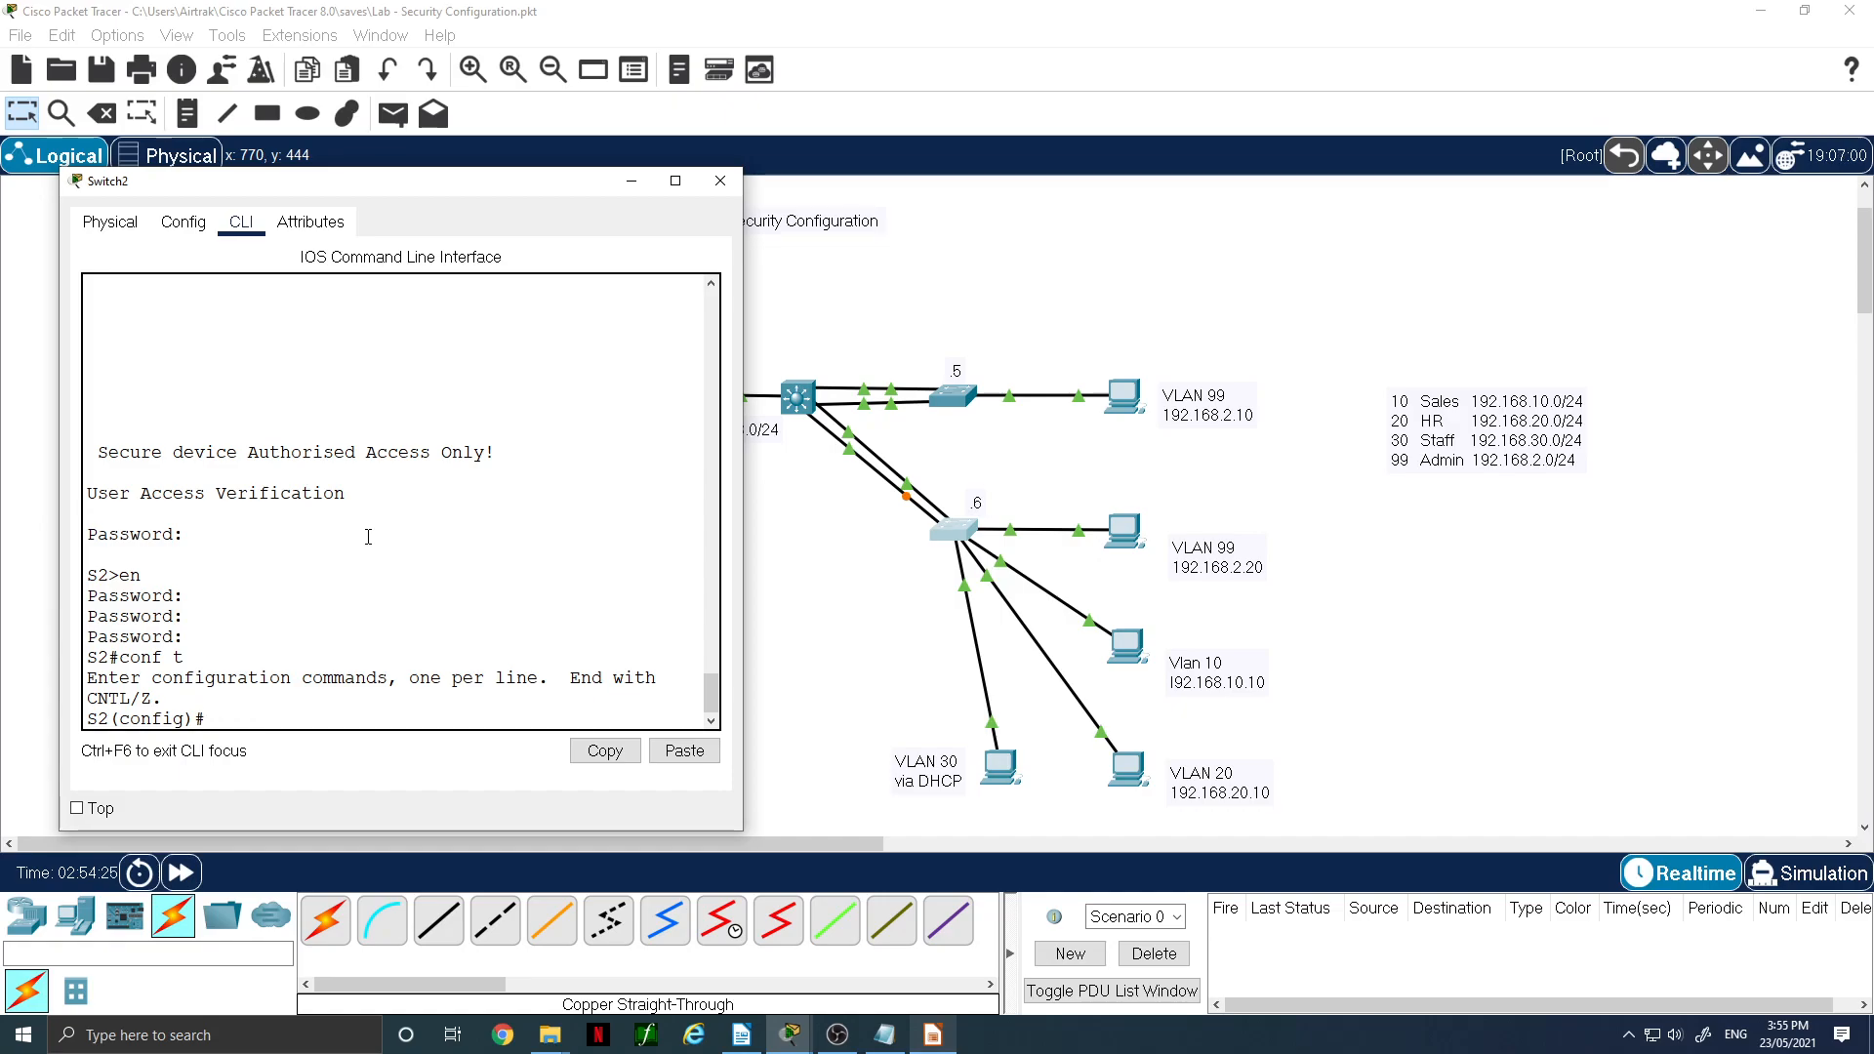
- Select the interface range fa0/1 - 24 on S2 and enable spanning-tree portfast on it
type("int fa0/1 - 24")
key("Return")
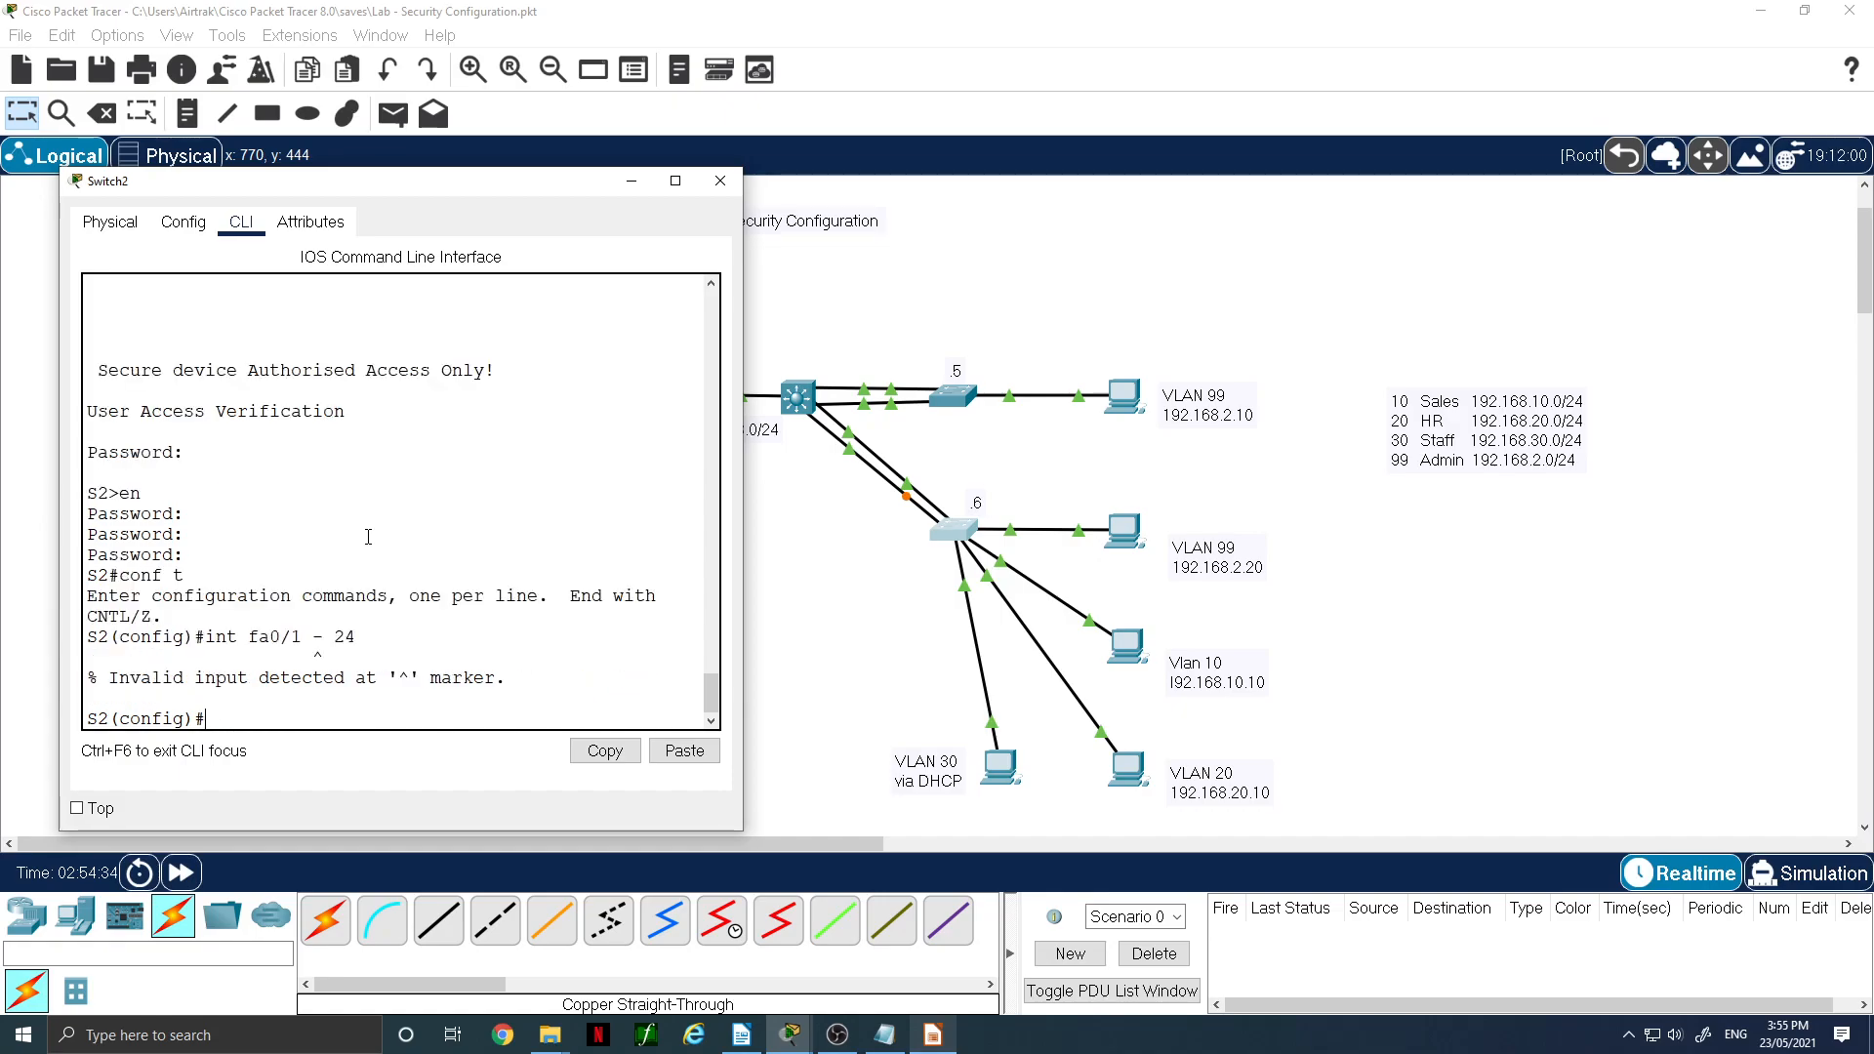
key("Up")
type("range")
key("Return")
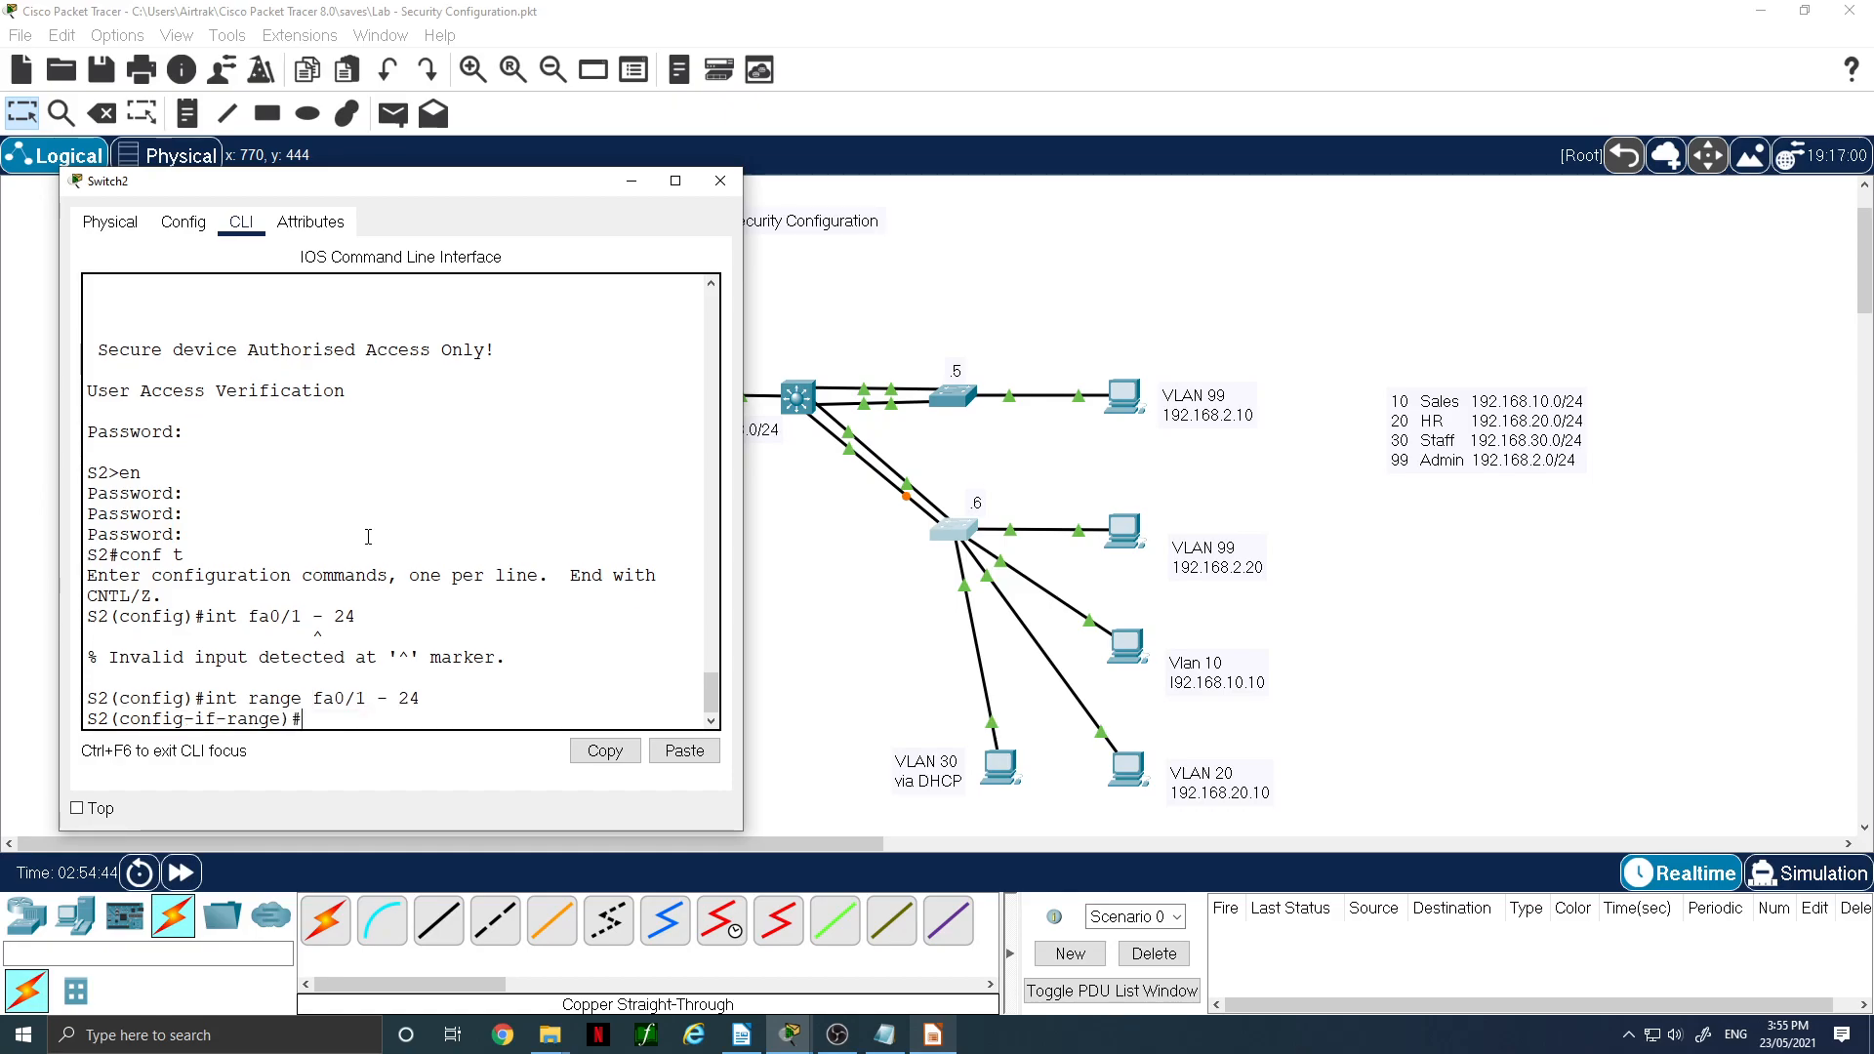
type("span")
key("Tab")
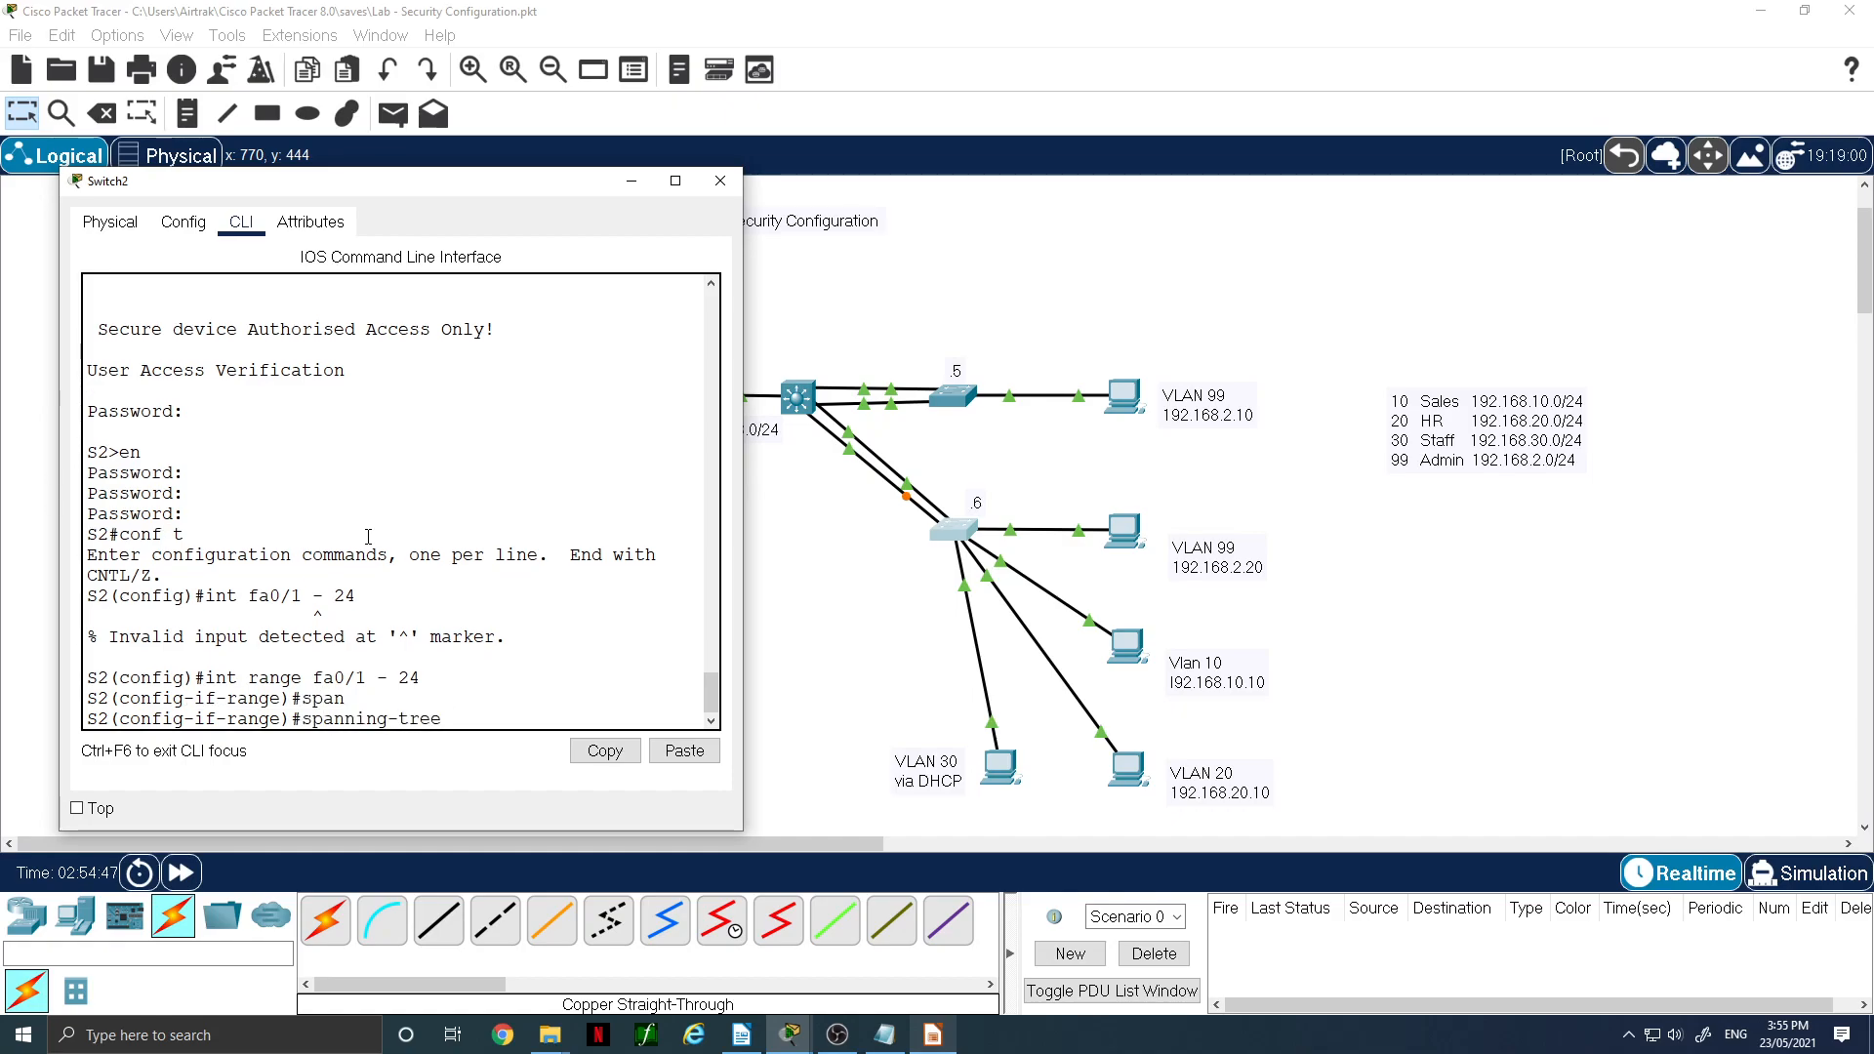
type("po")
key("Tab")
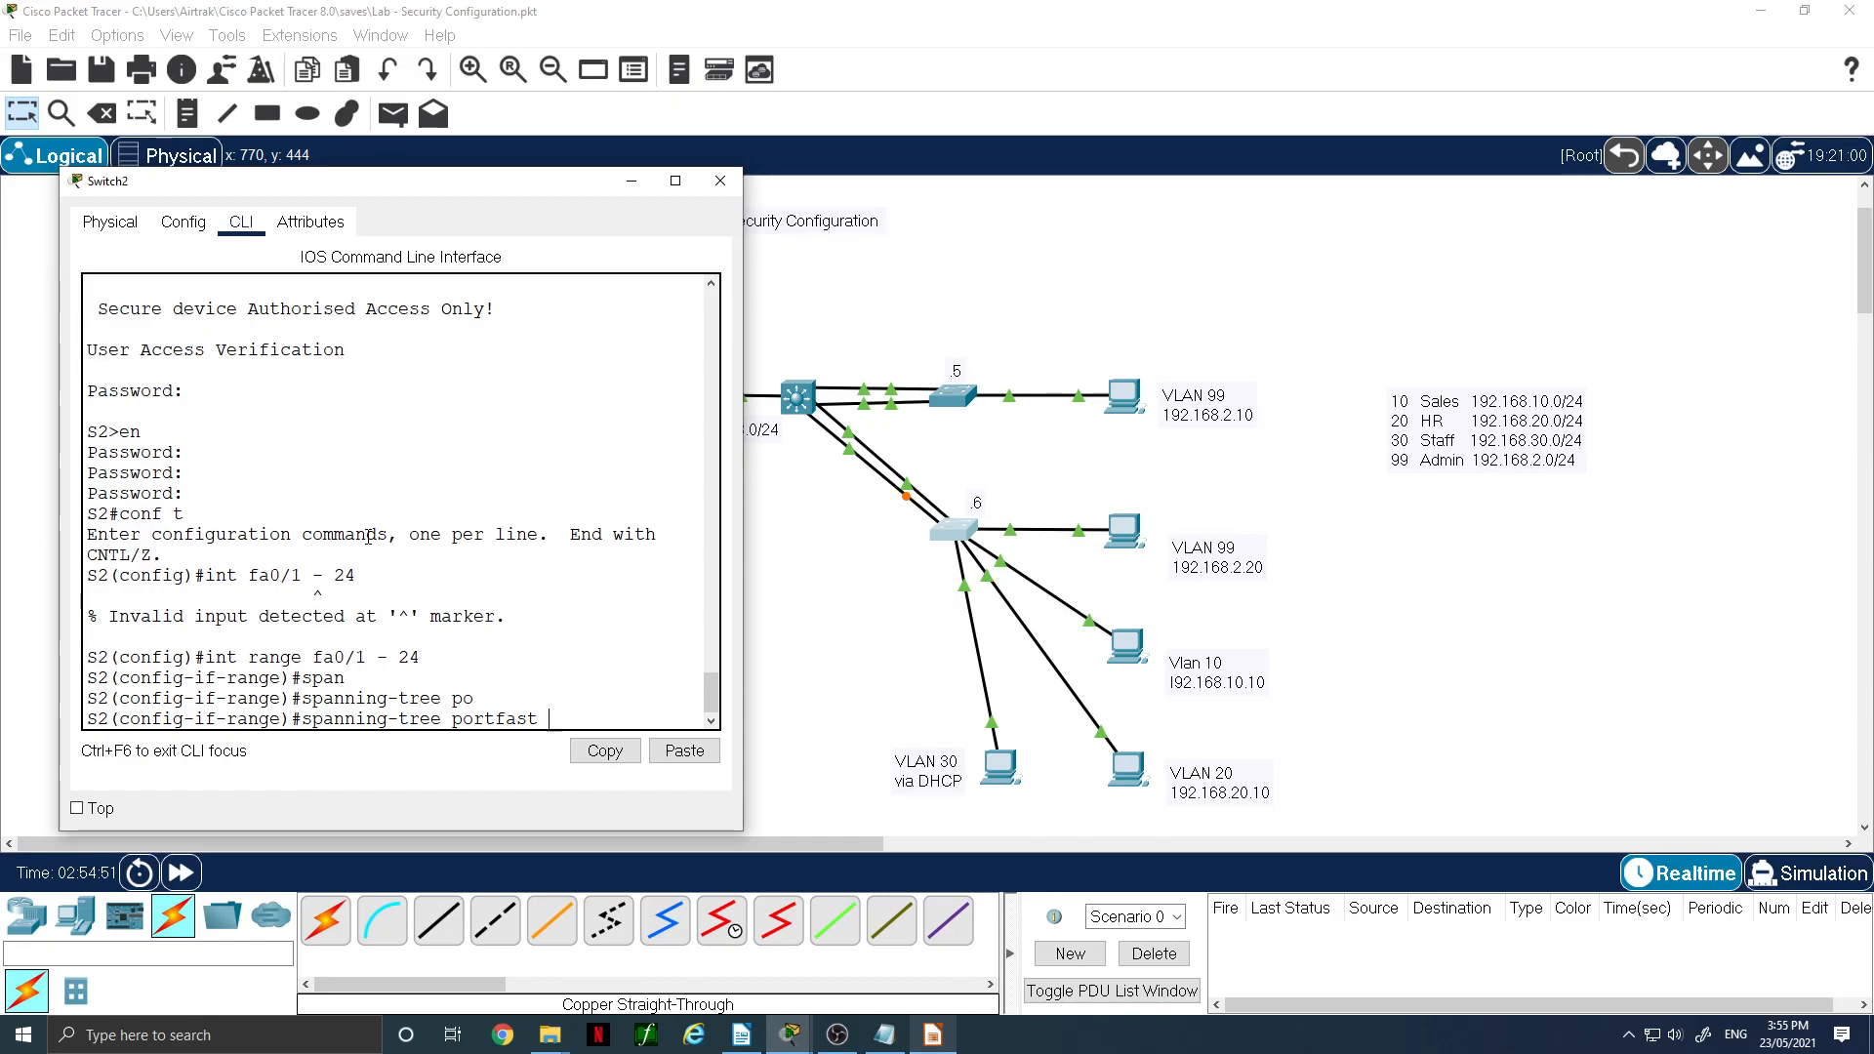
key("Return")
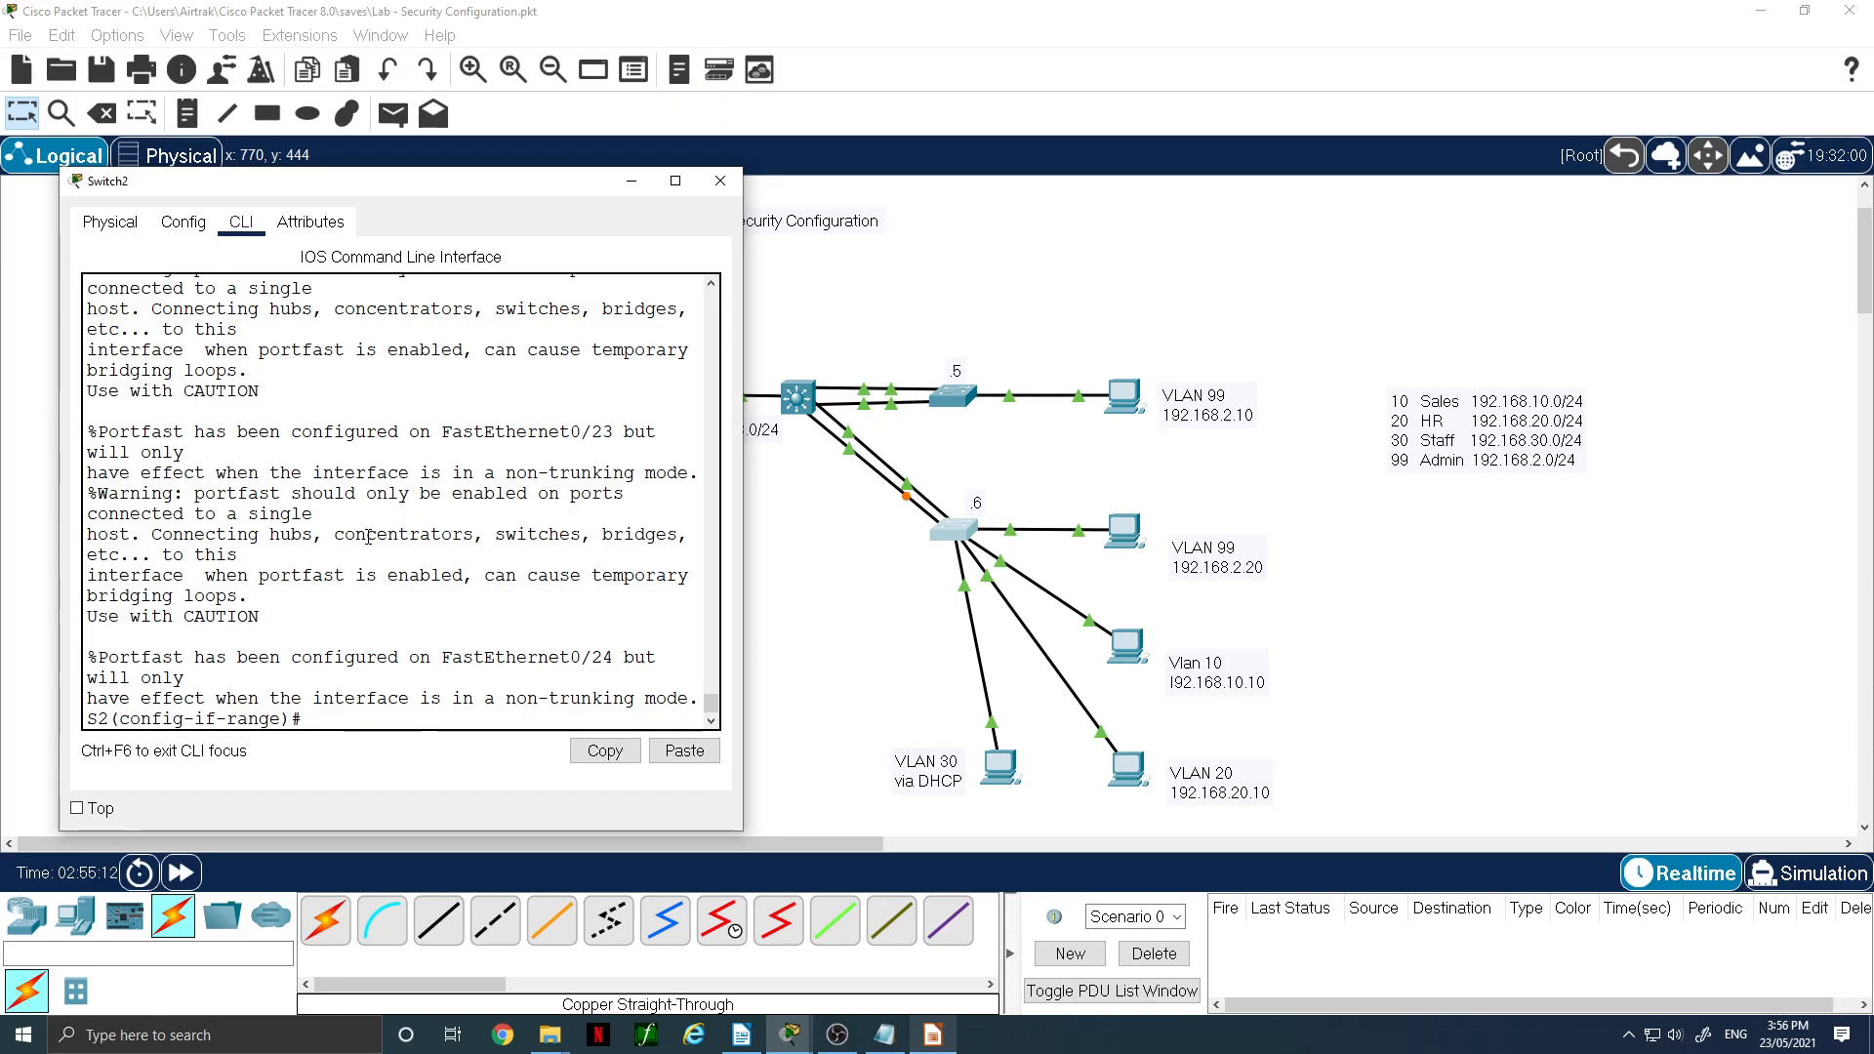
- Enable spanning-tree bpduguard on the selected interface range and leave configuration mode
type("sp")
key("Tab")
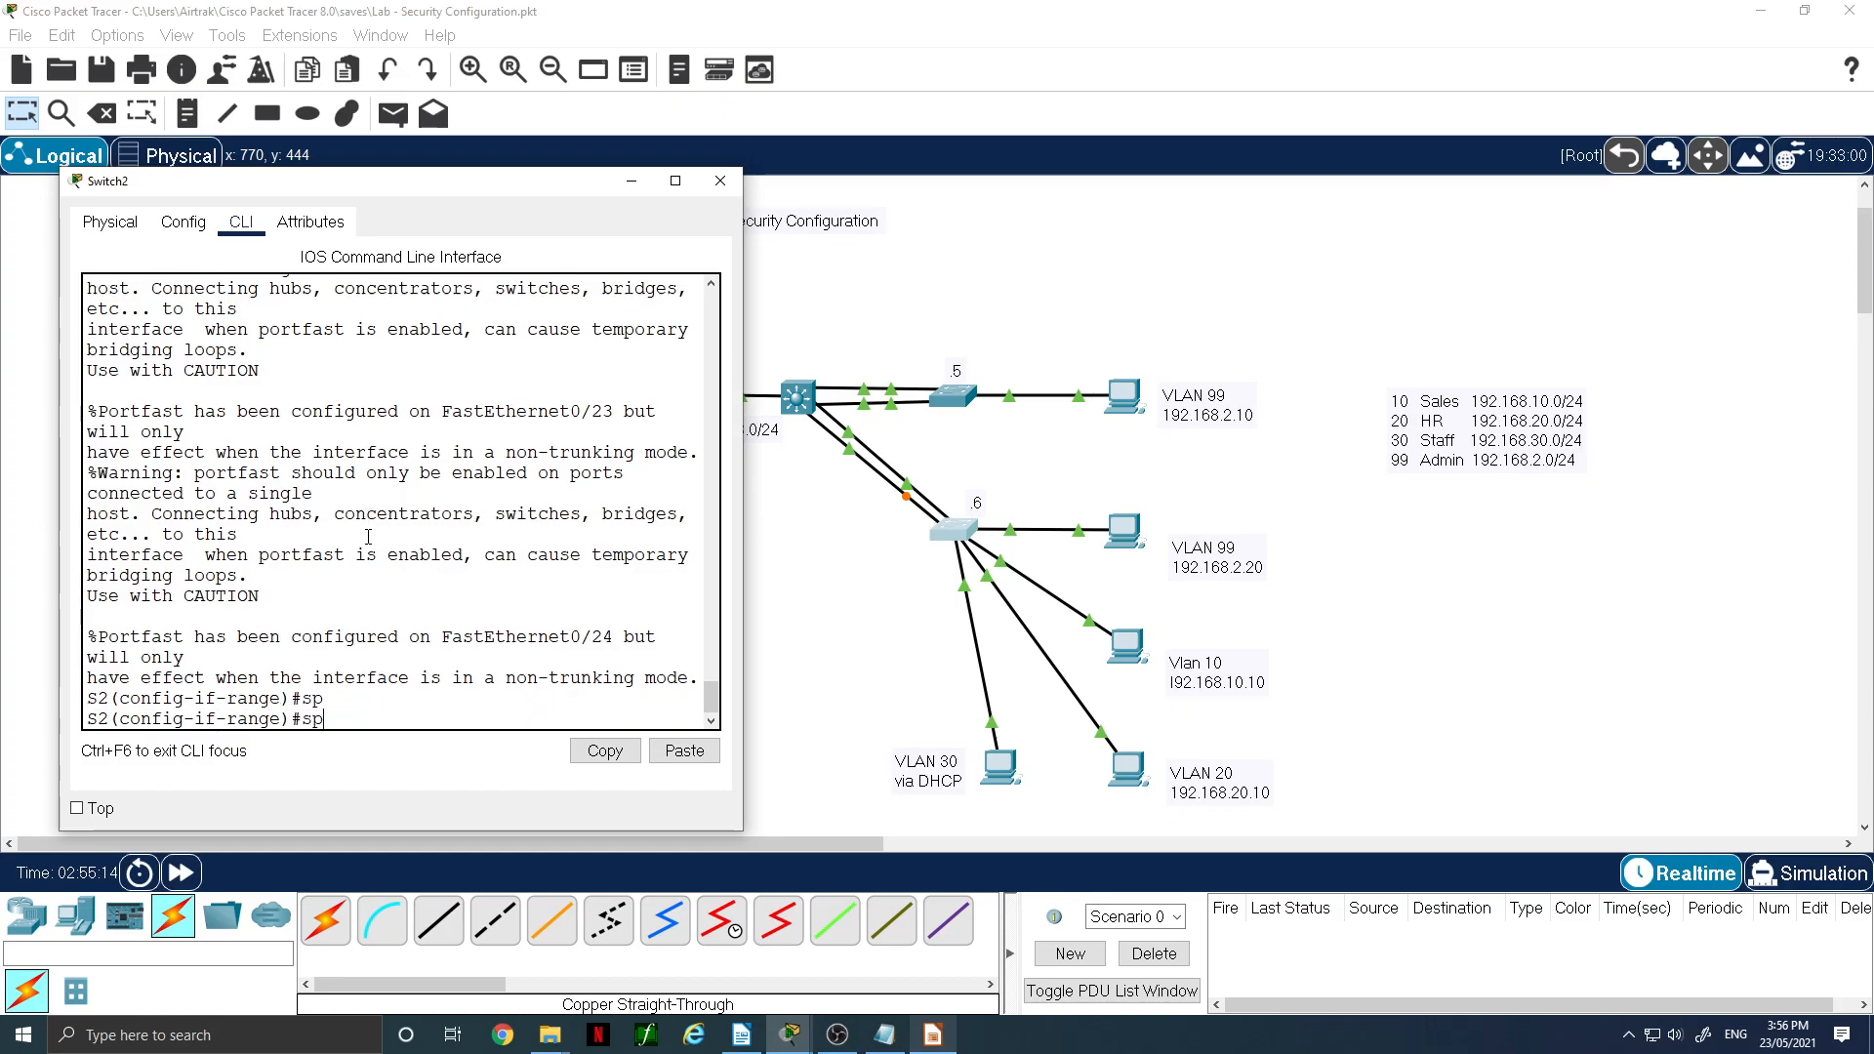
type("an")
key("Tab")
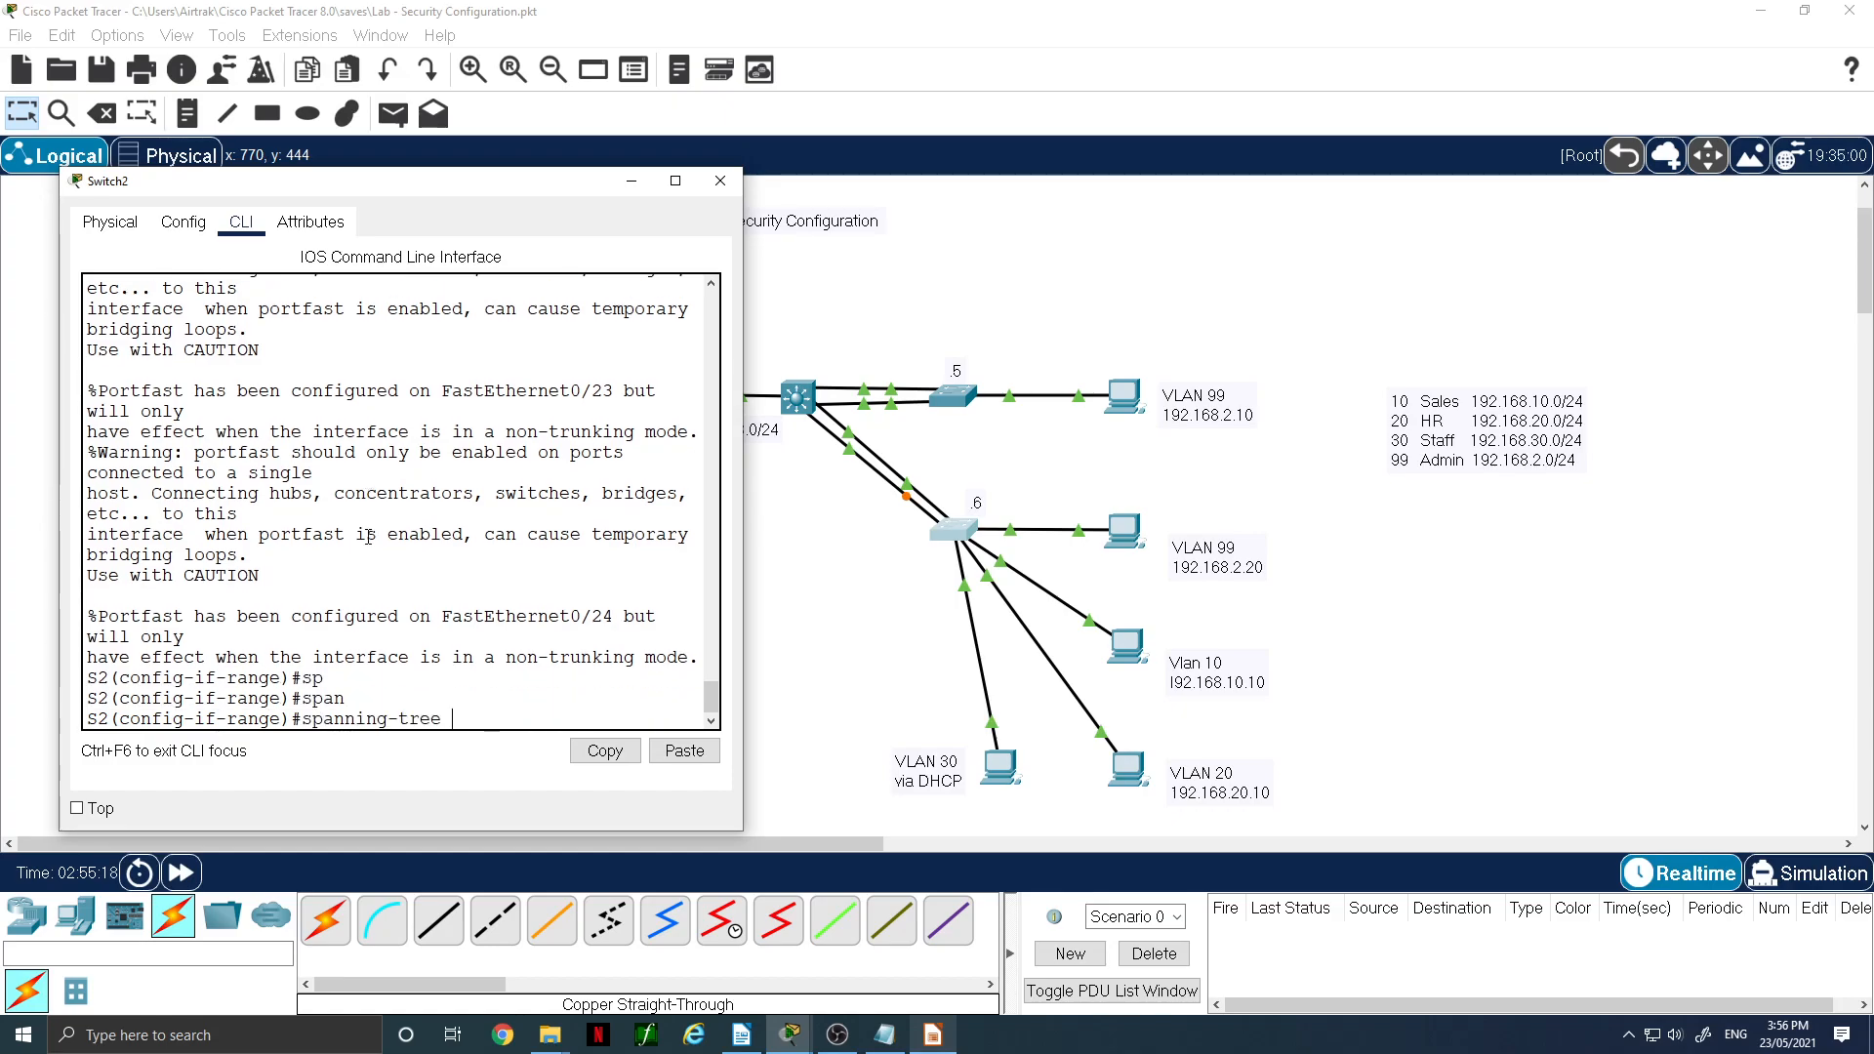
type("bp")
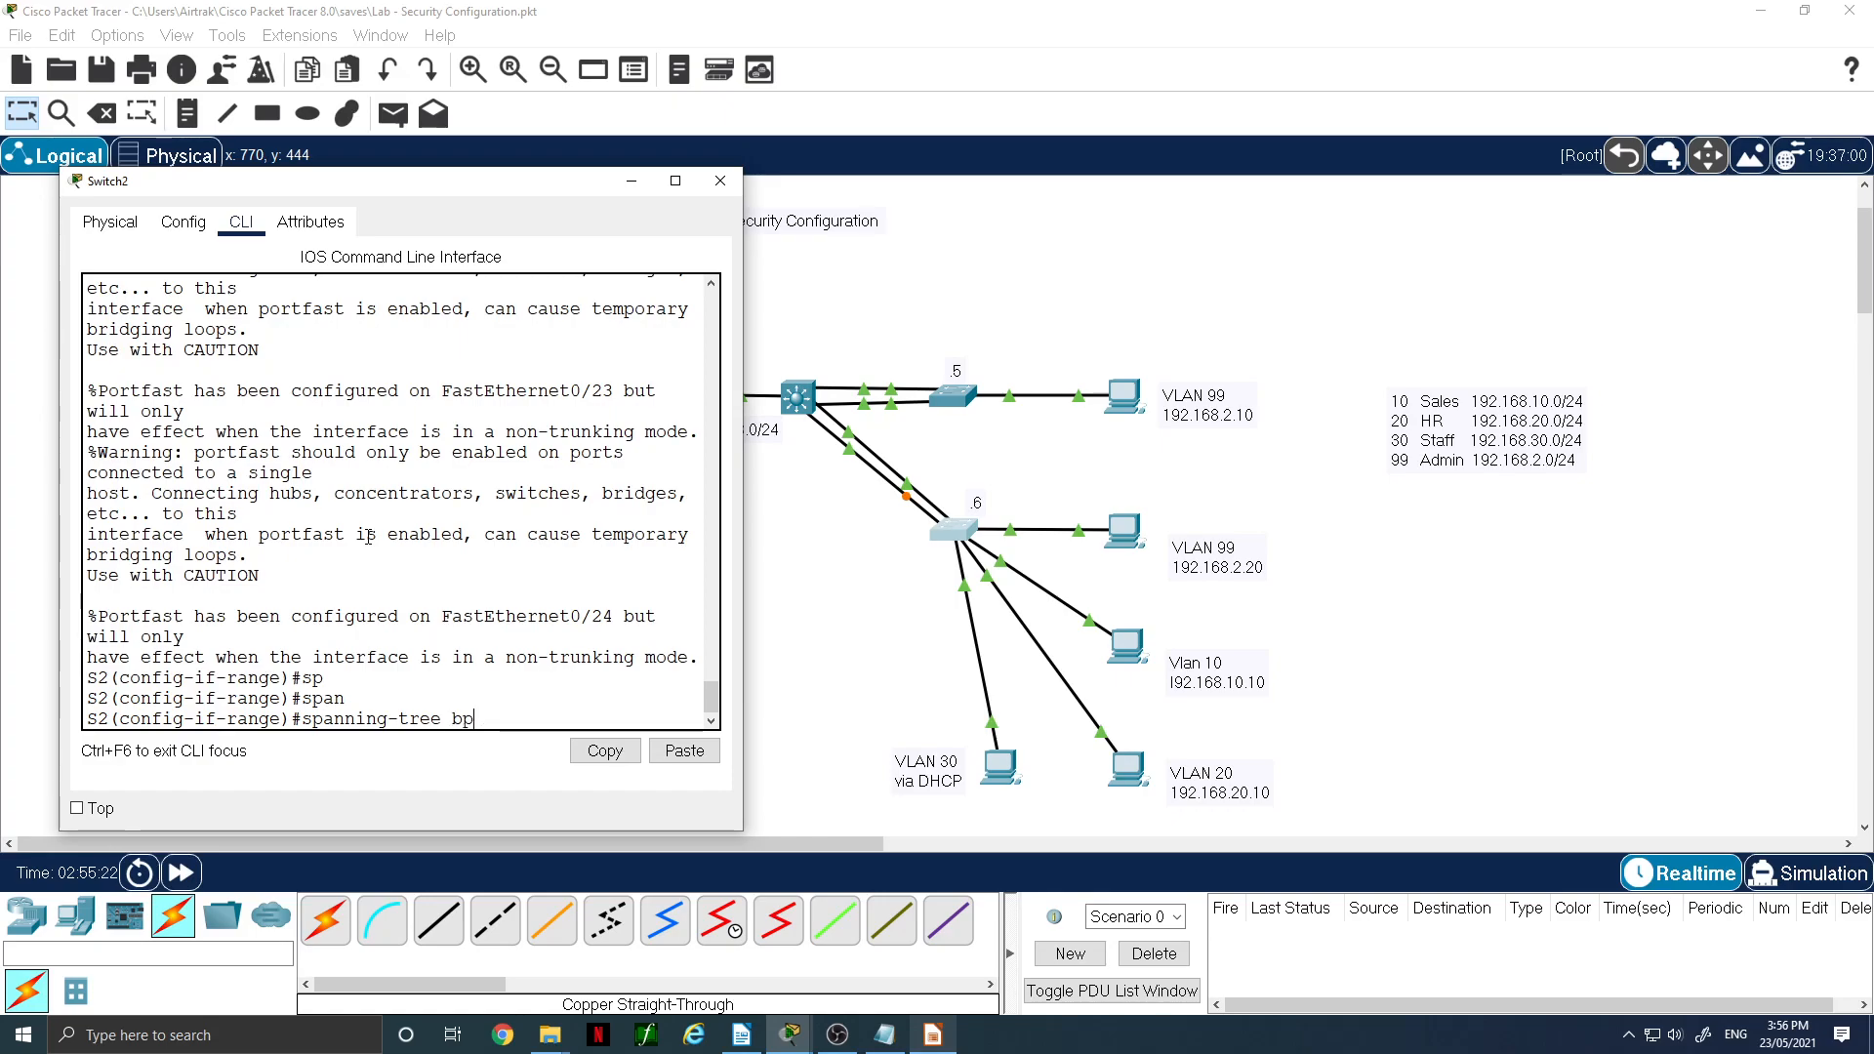
type("du")
key("Tab")
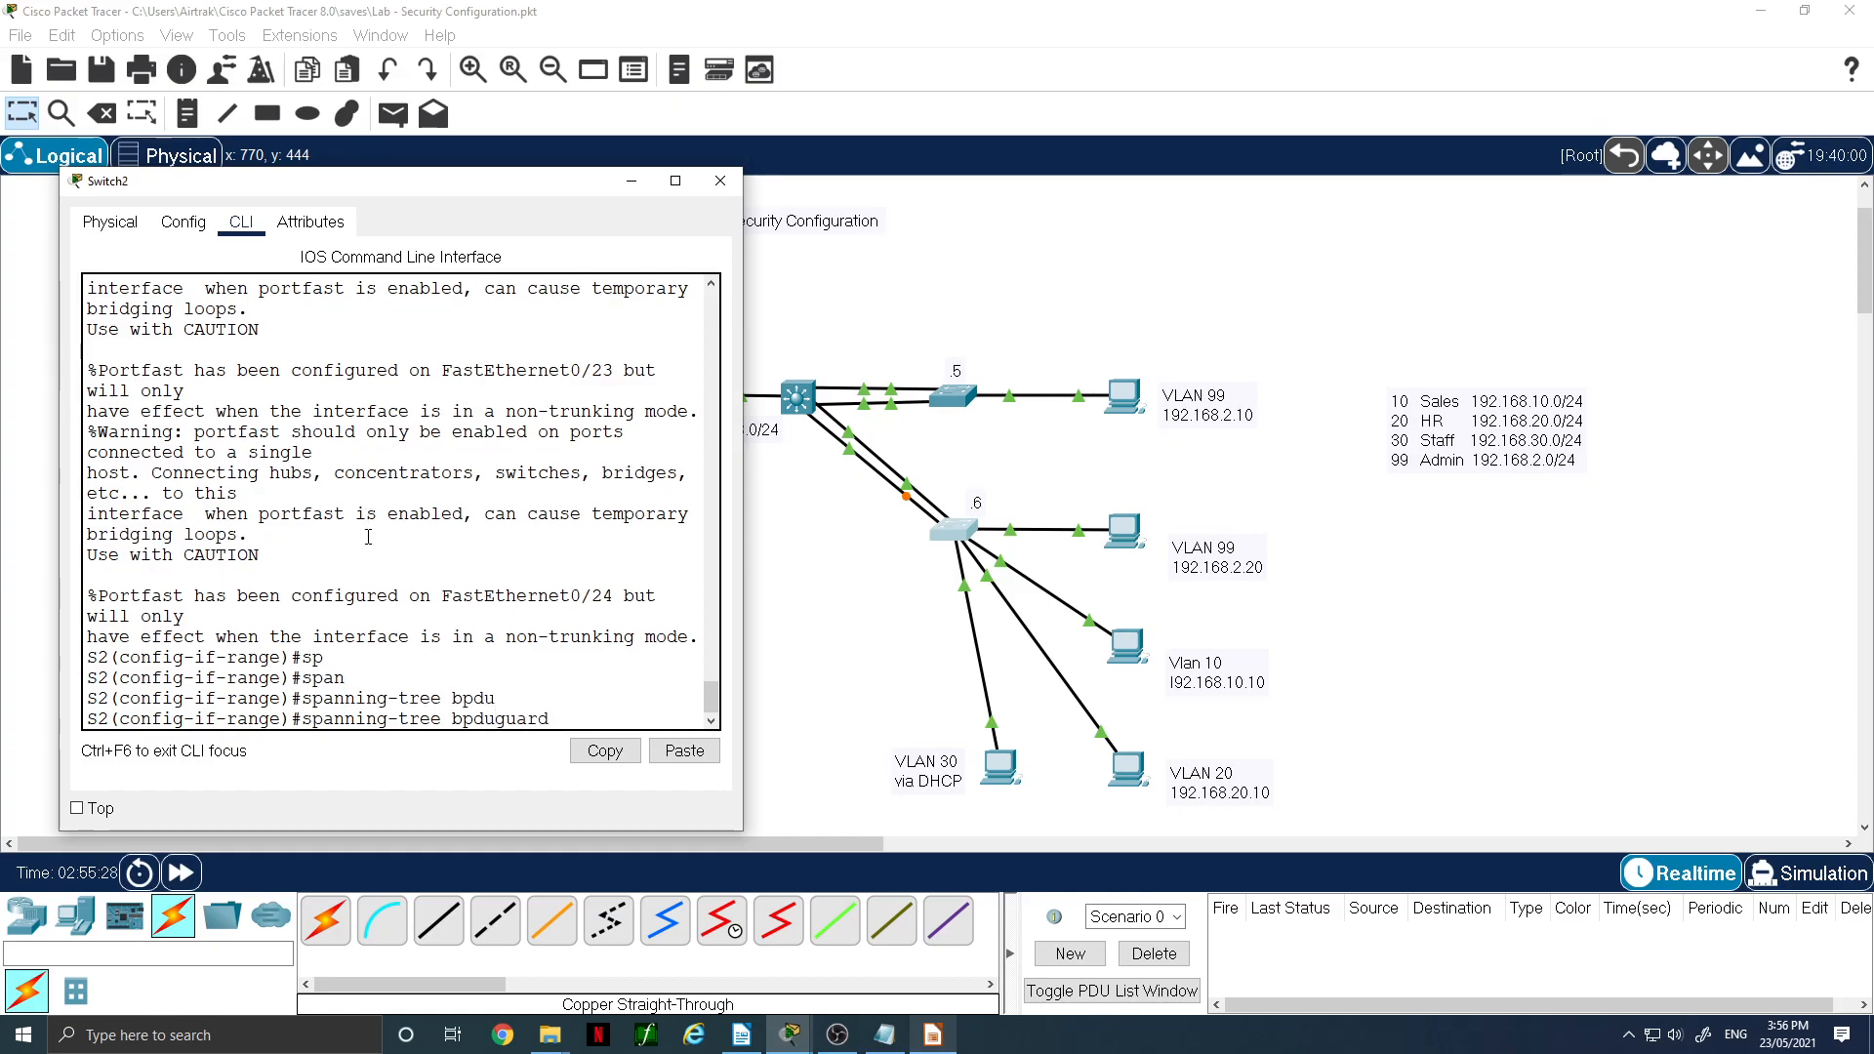
type("enable")
key("Return")
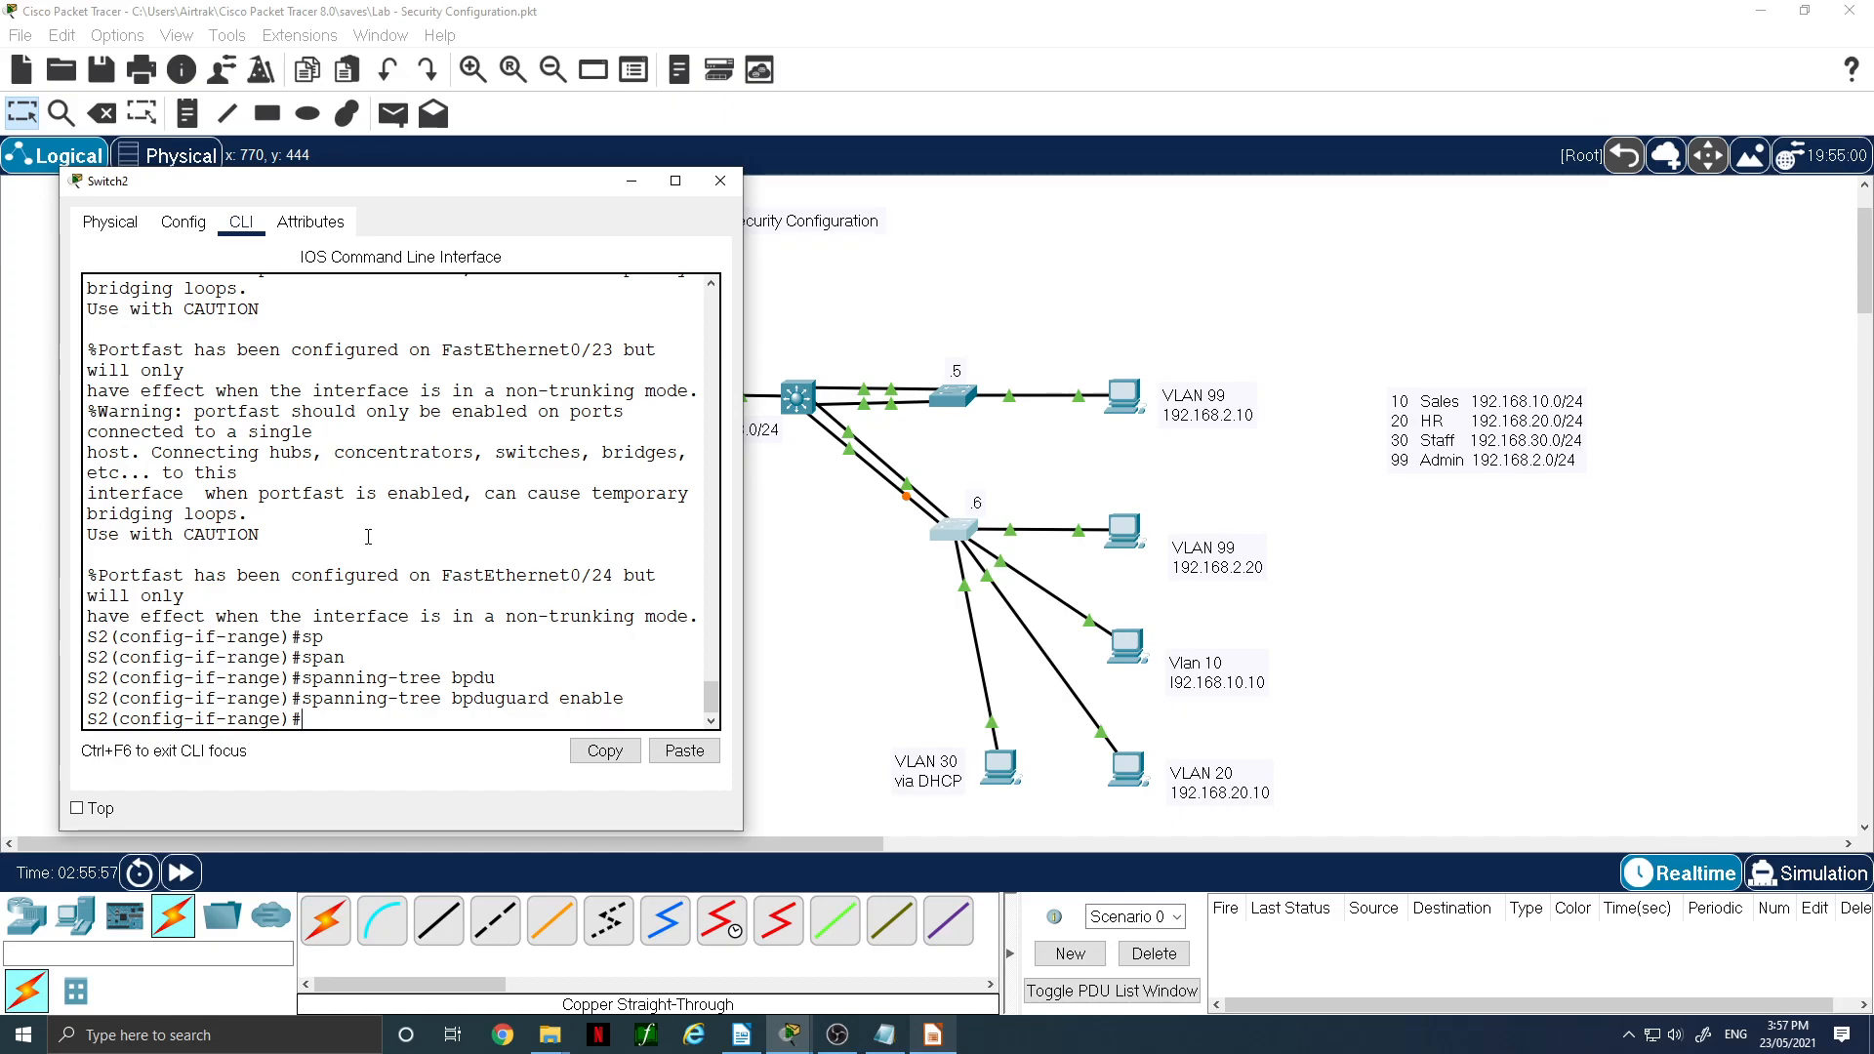
key("ctrl+z")
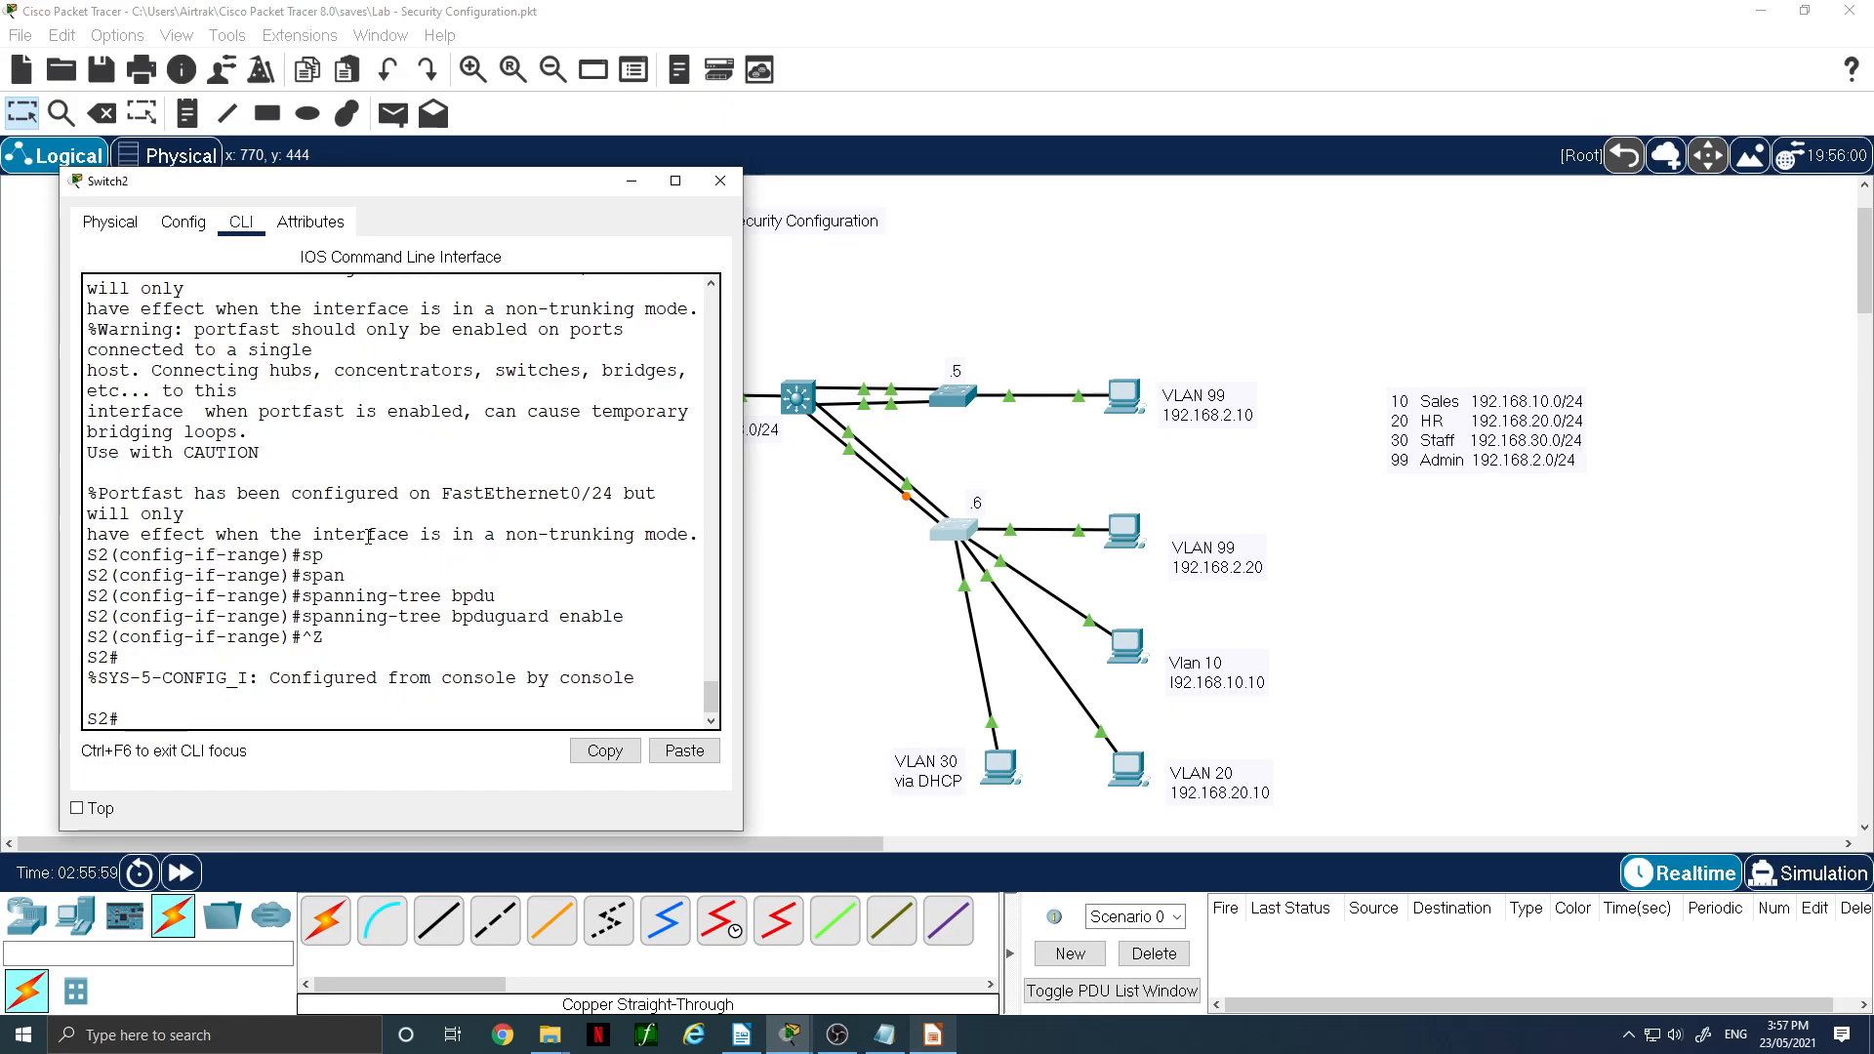
- Show S2's detailed spanning-tree output for fa0/15 and examine the port's VLAN, state, path cost and portfast mode
type("sh spa")
key("Tab")
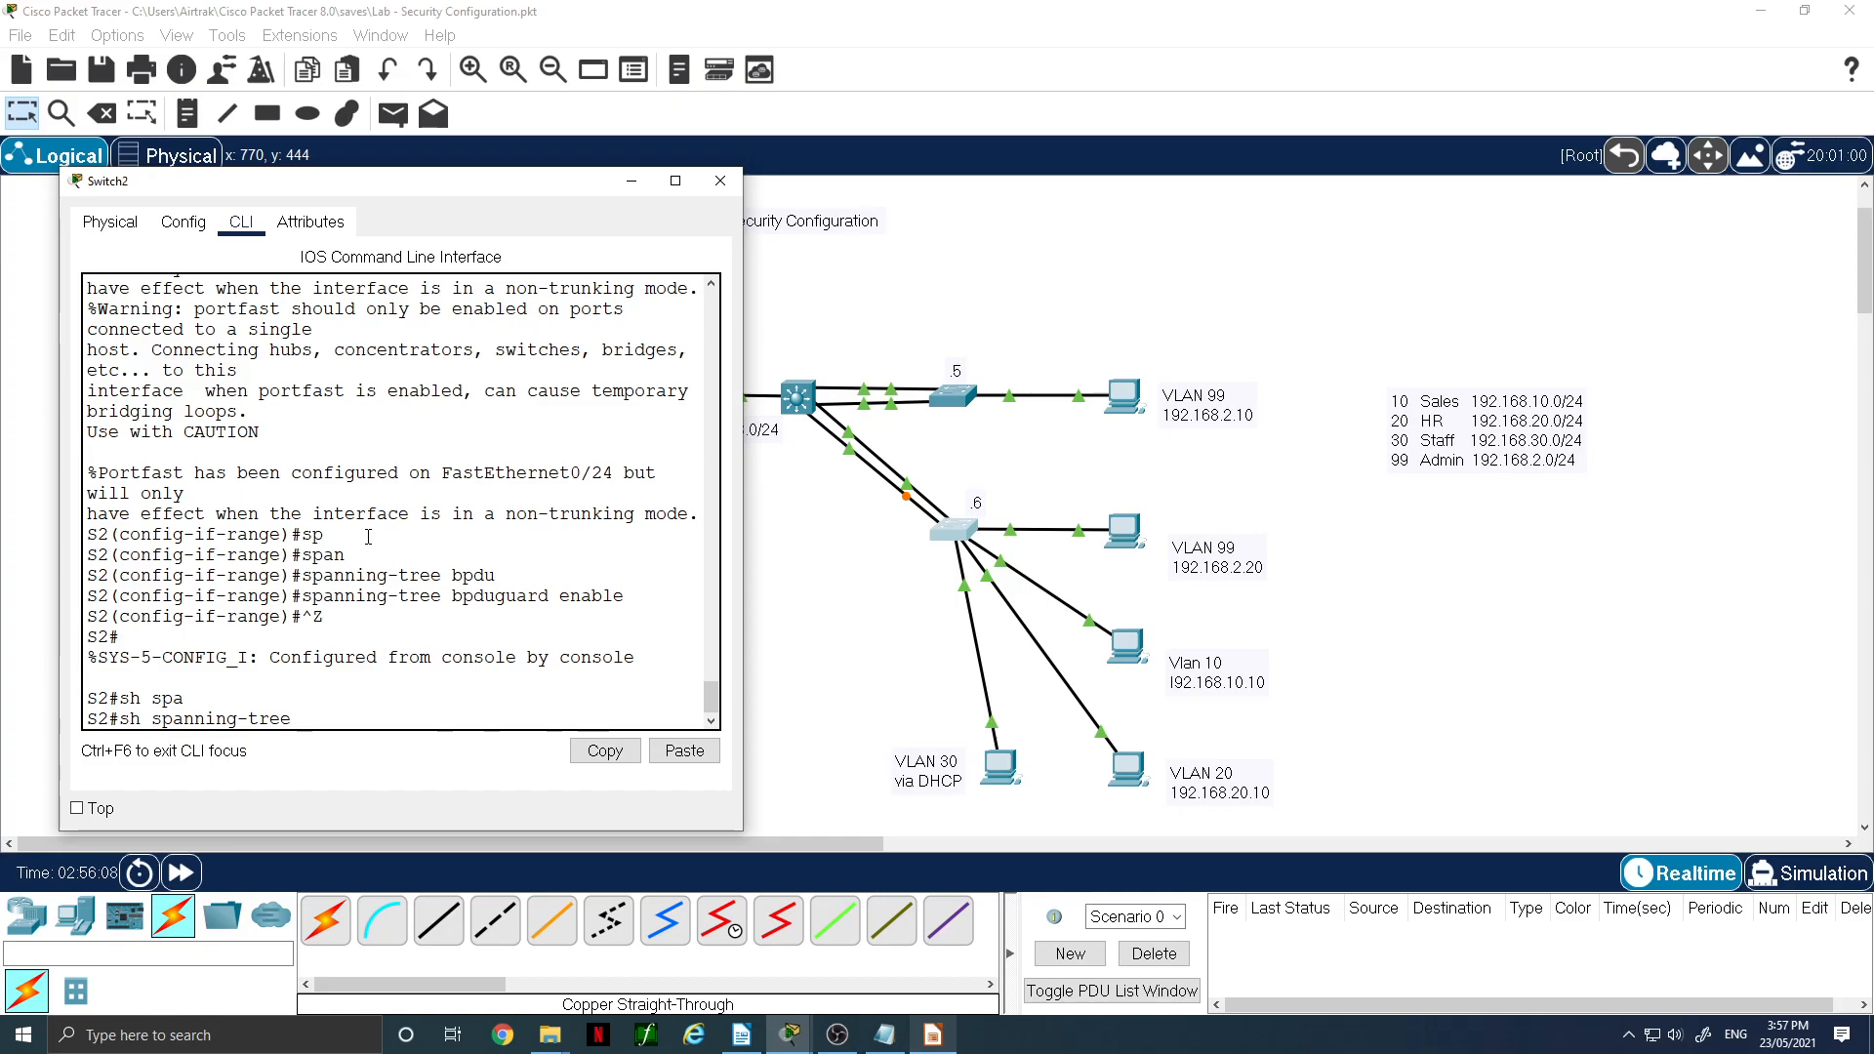
type("int fa0/15 det")
key("Return")
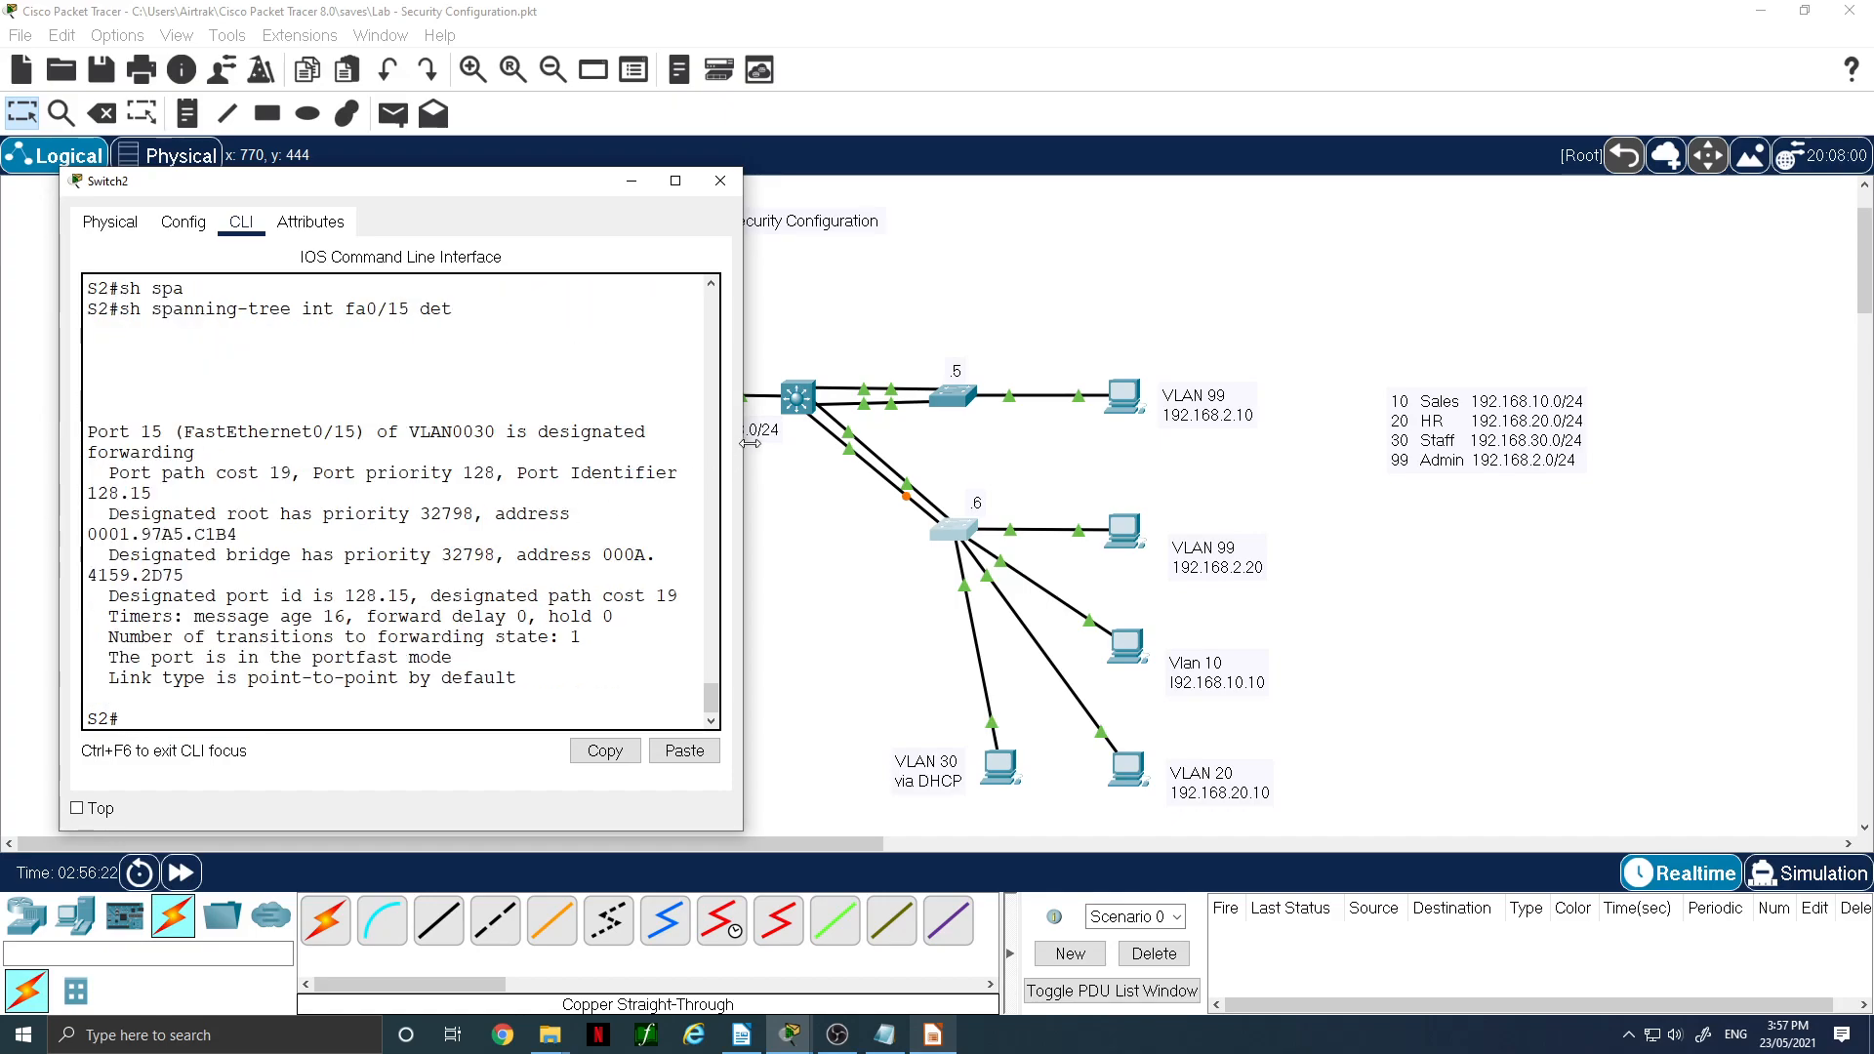
left_click_drag(742, 444, 907, 454)
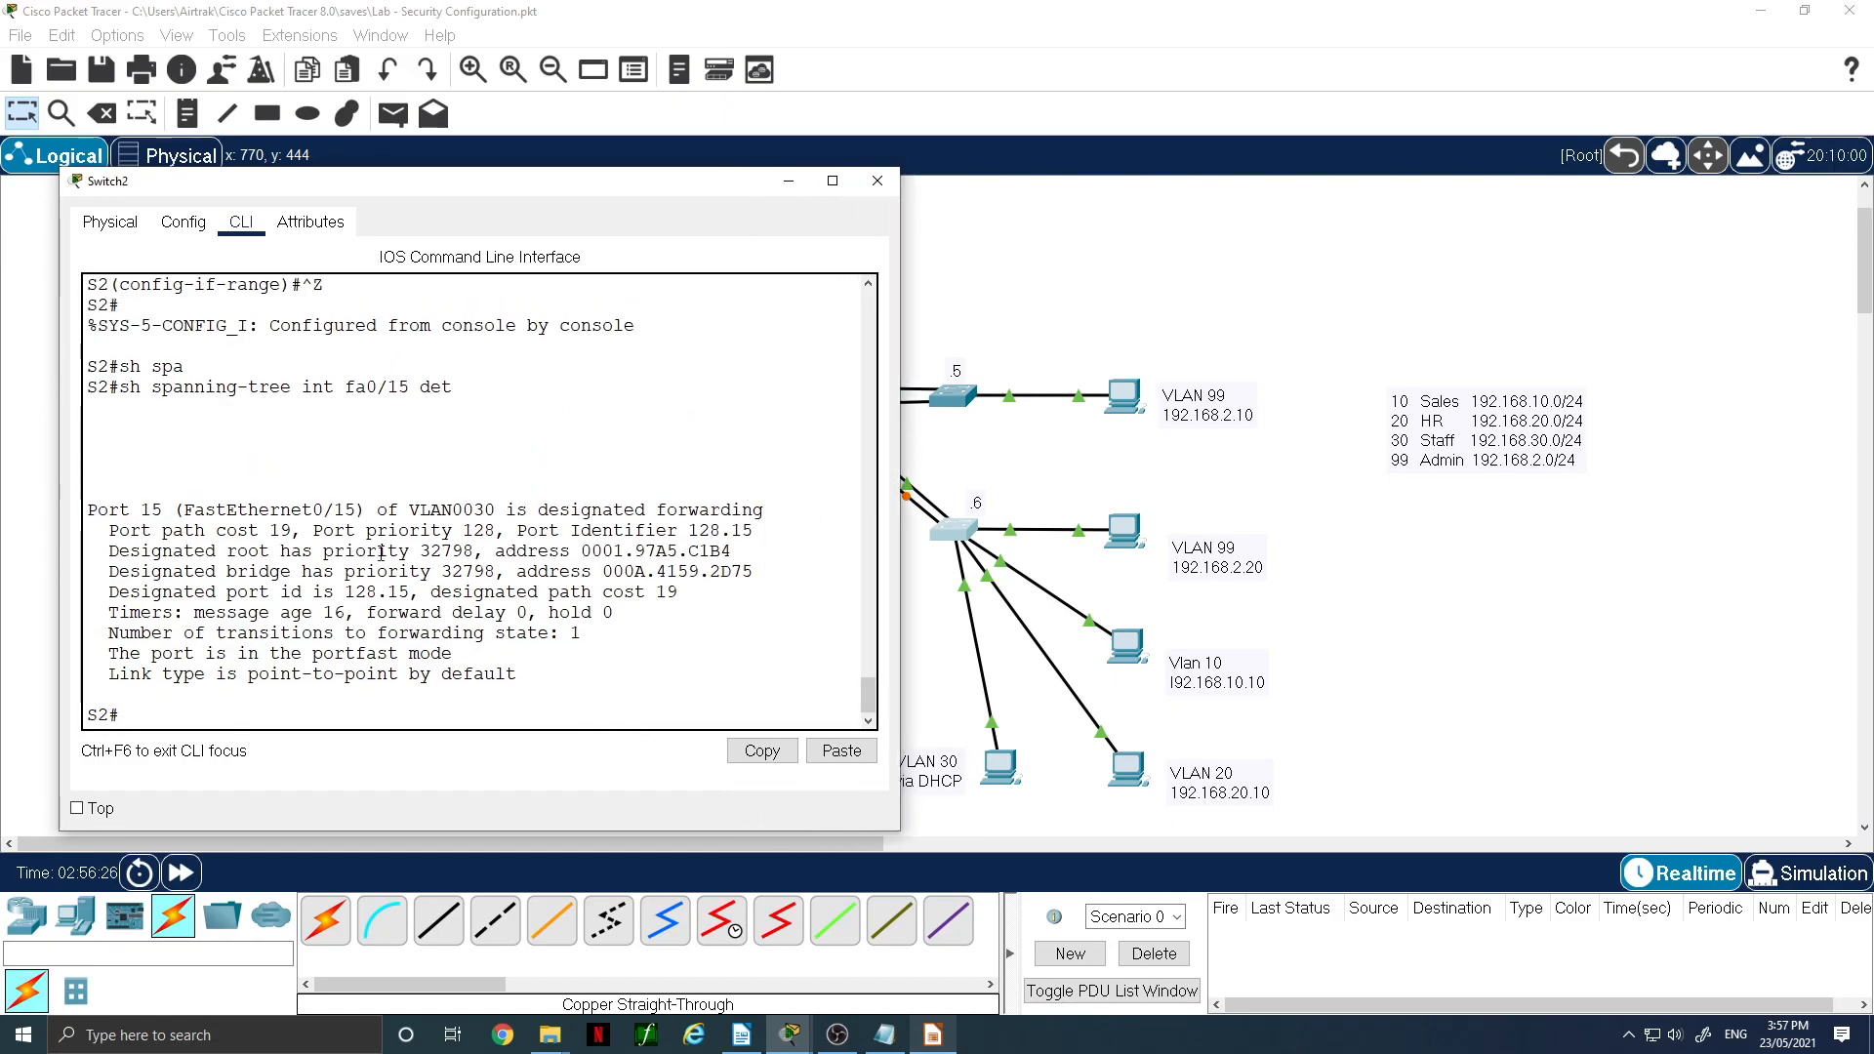
left_click_drag(119, 508, 223, 508)
left_click_drag(419, 510, 509, 508)
left_click_drag(646, 509, 756, 510)
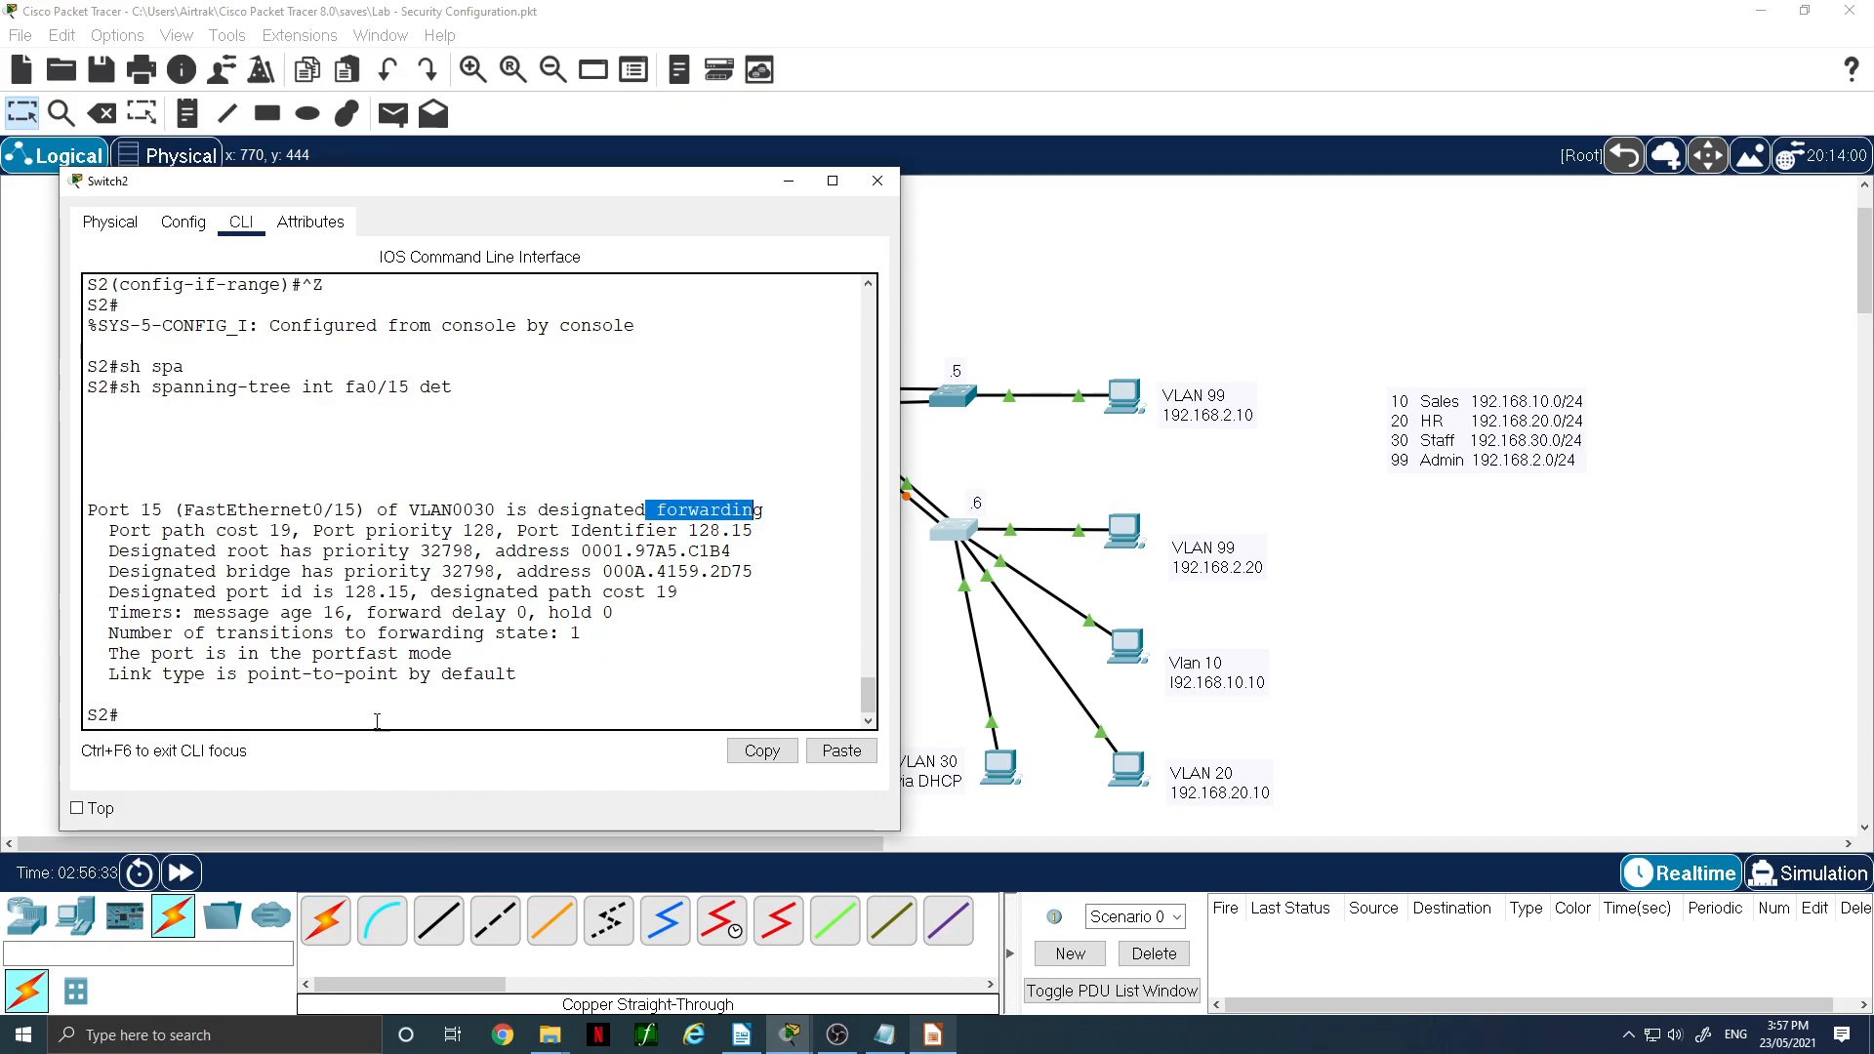
left_click_drag(229, 530, 290, 531)
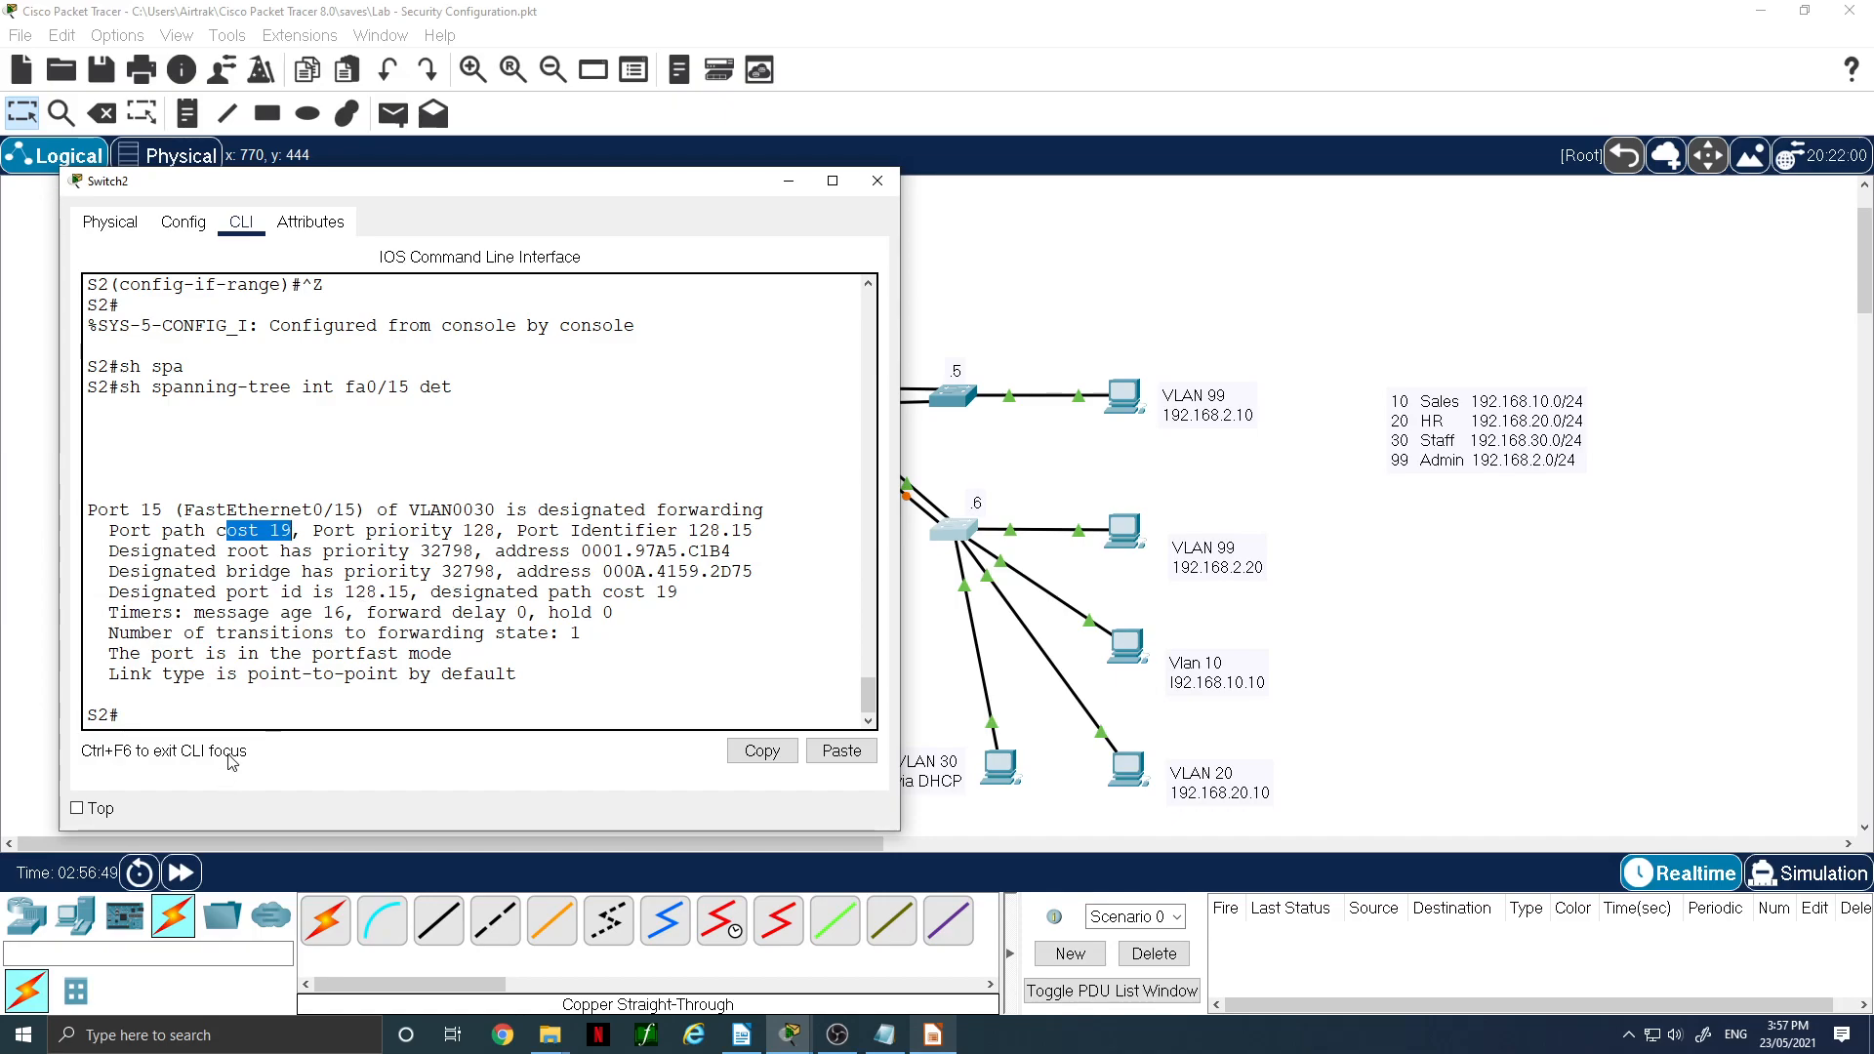
left_click_drag(281, 653, 465, 659)
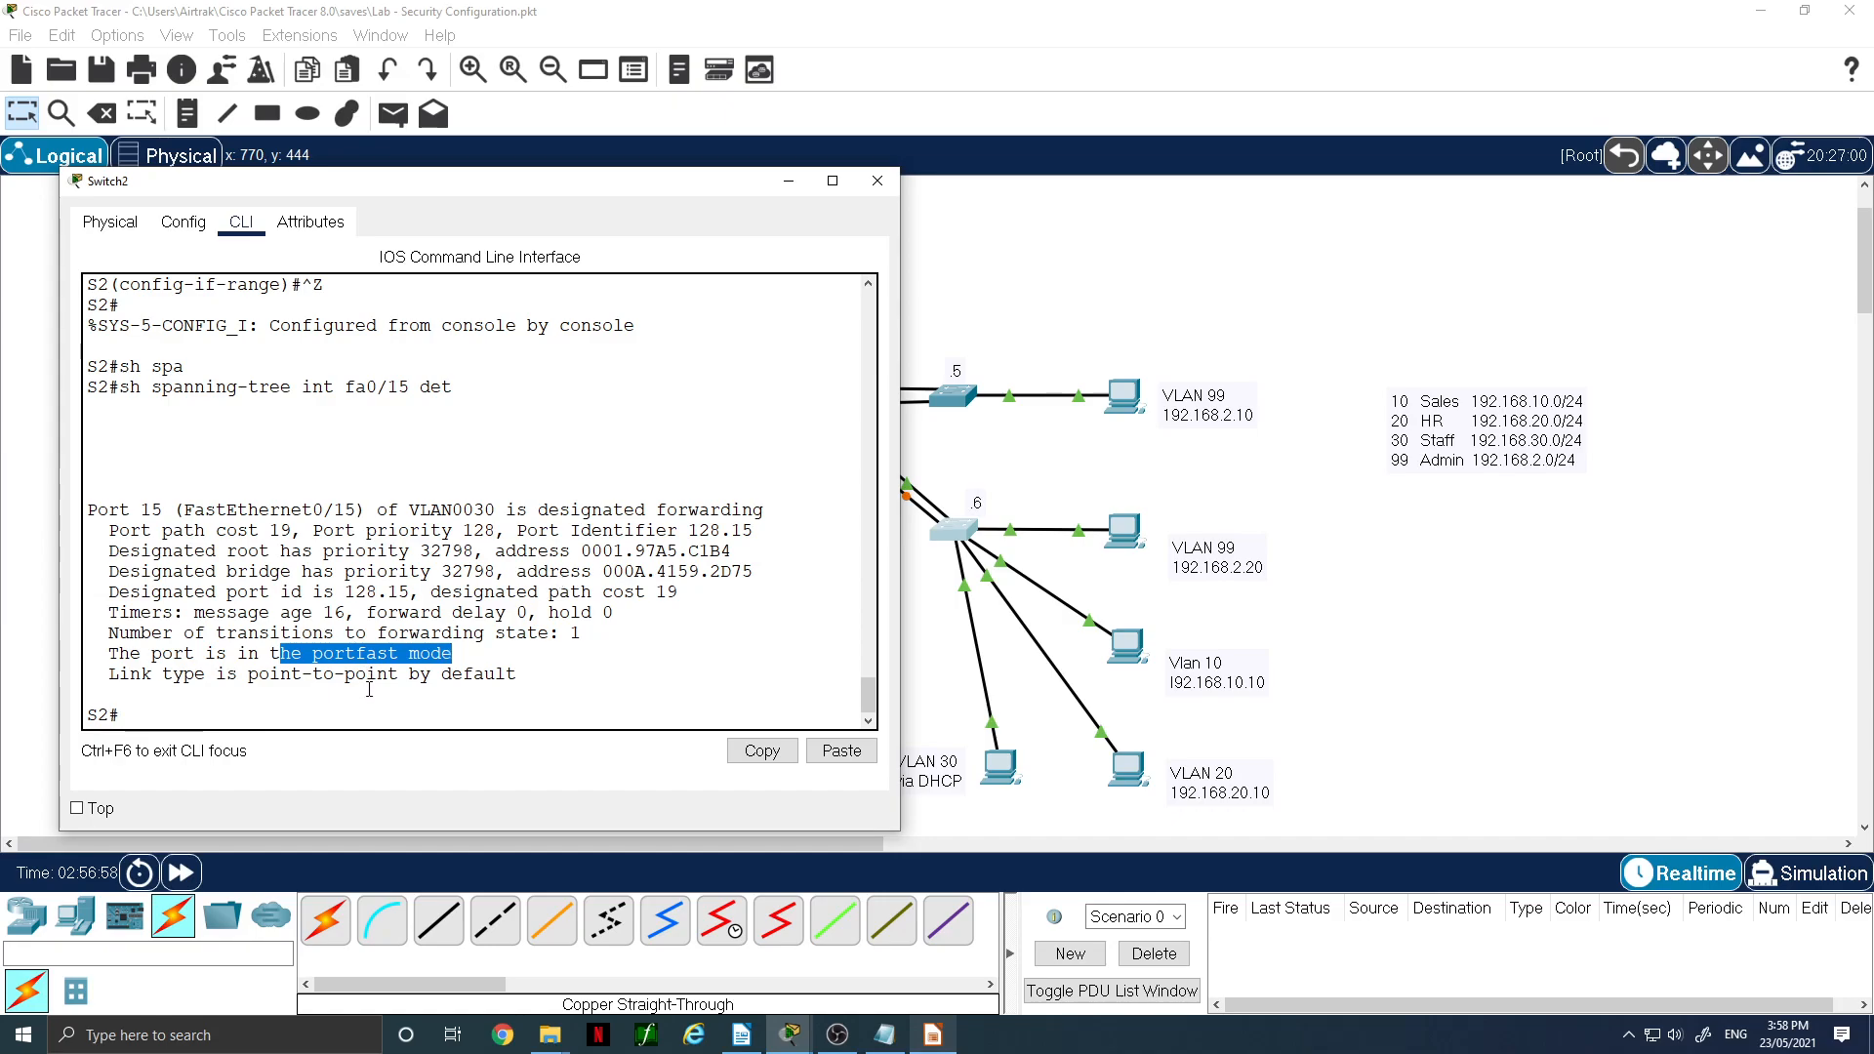
- Enter configuration mode on S2 and shut down interface f0/15
left_click(432, 712)
type("conf t")
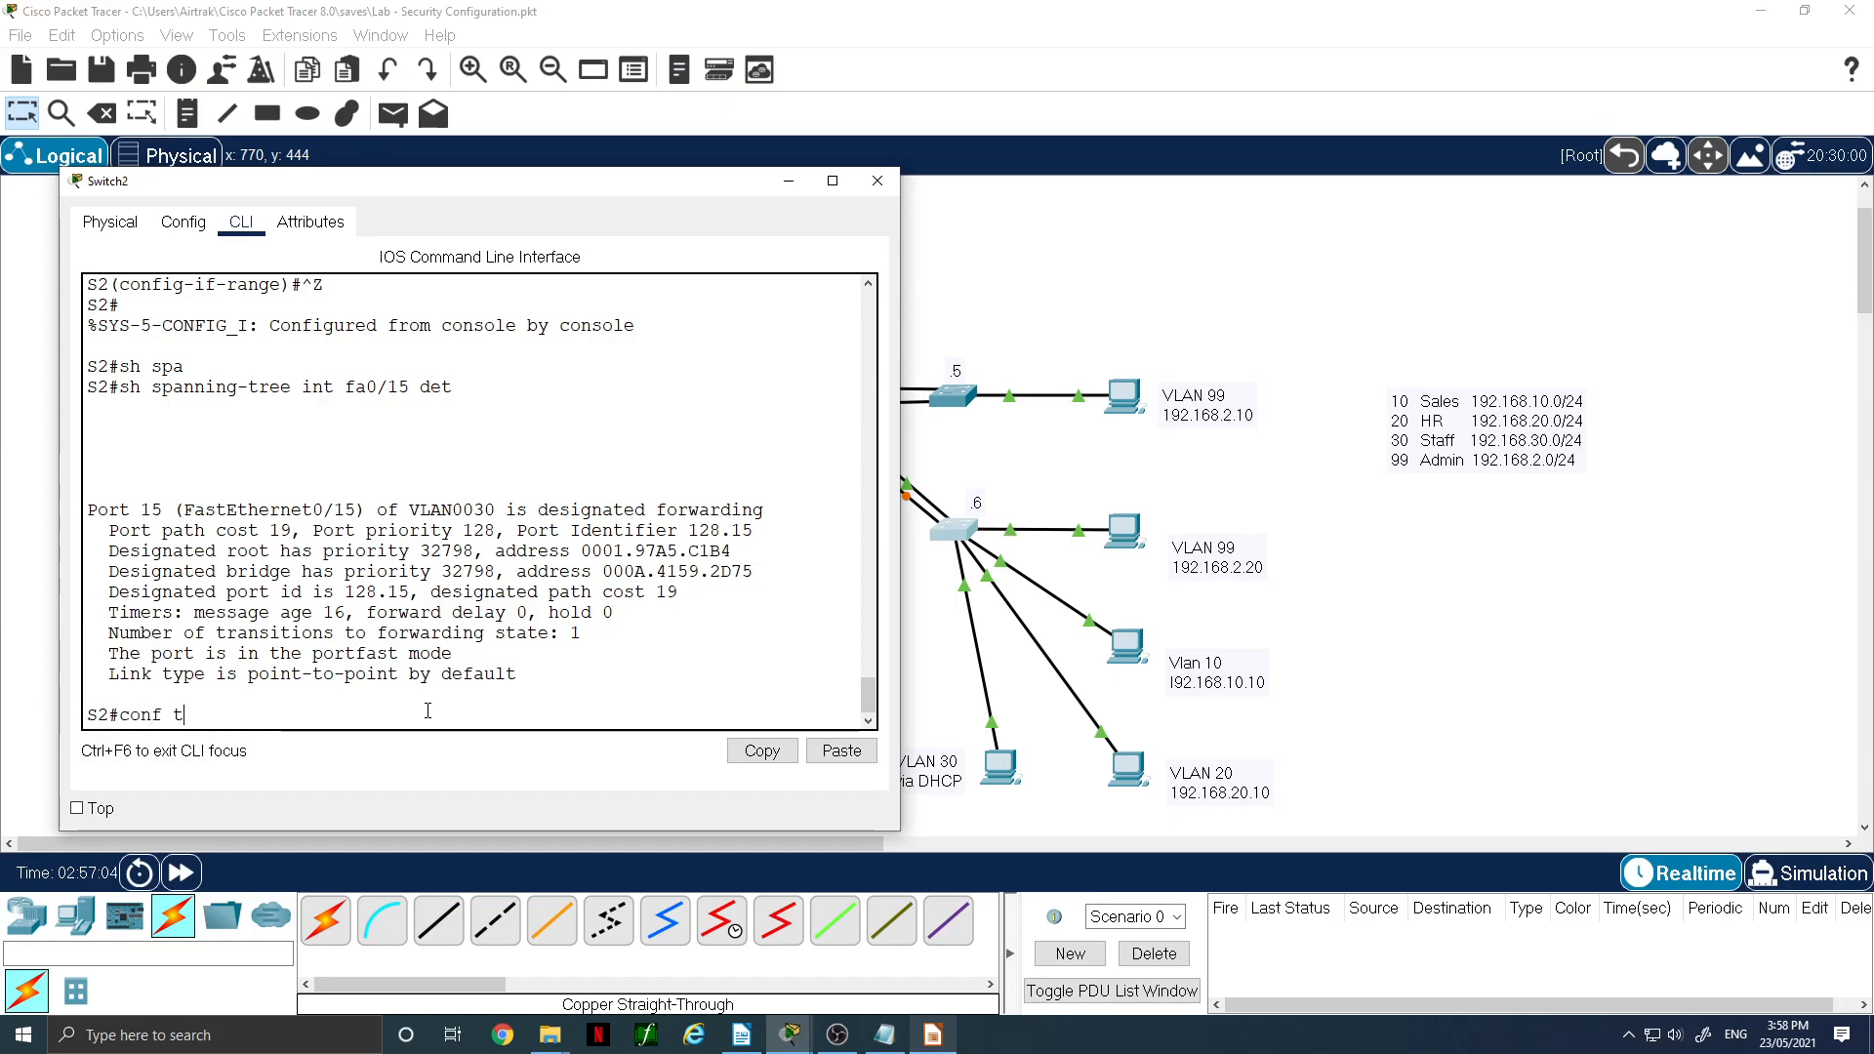
key("Return")
type("int f0/15")
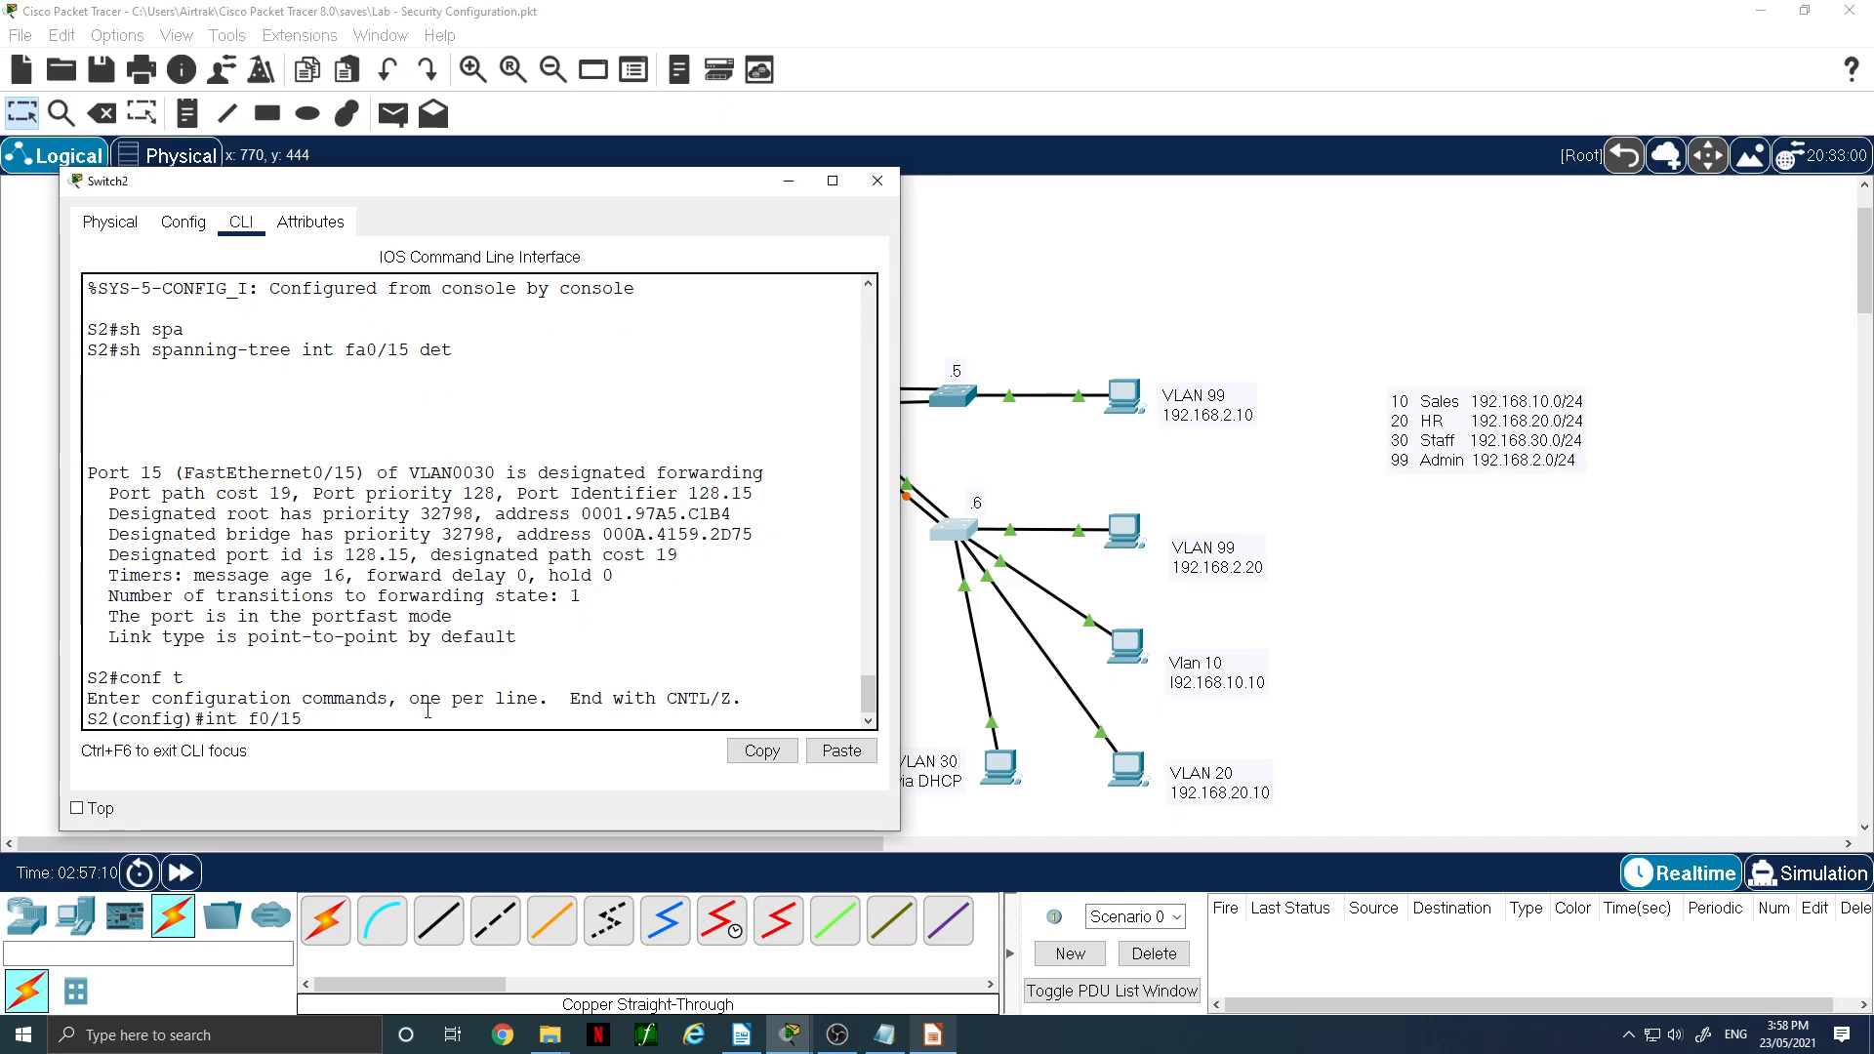
key("Return")
type("shut")
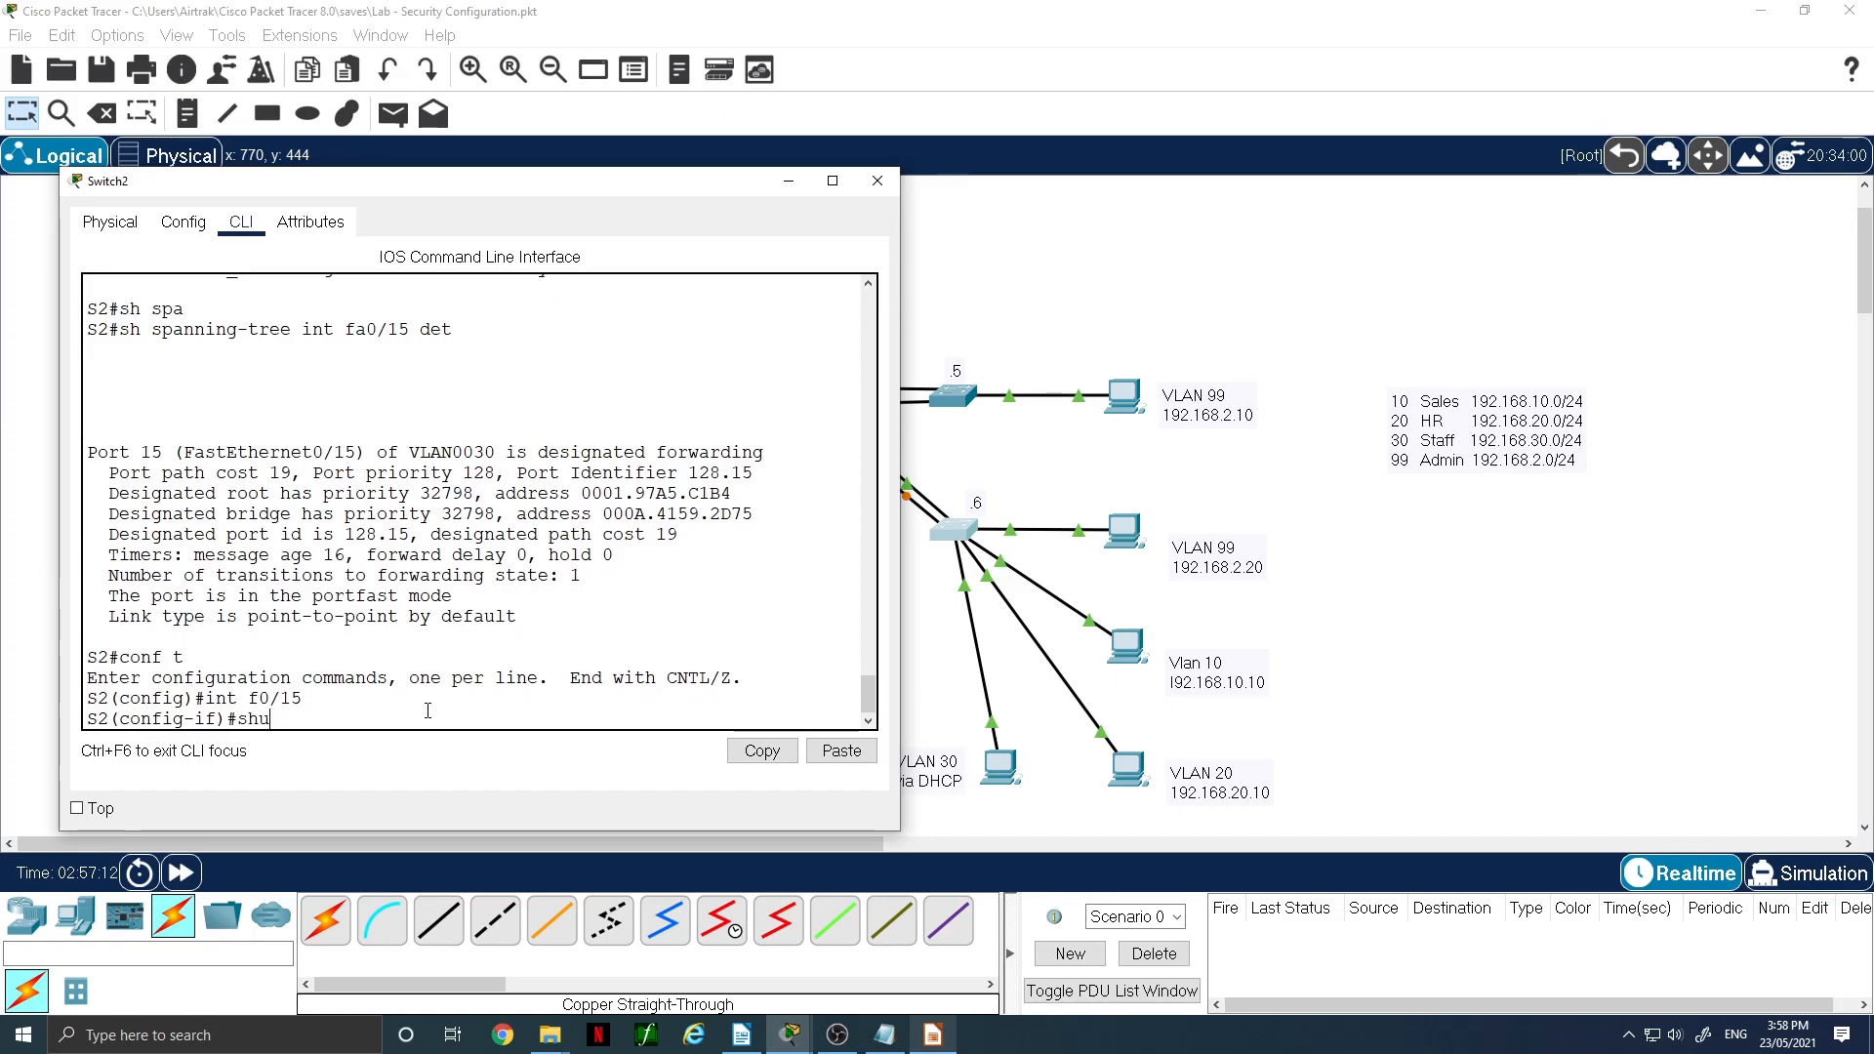
key("Return")
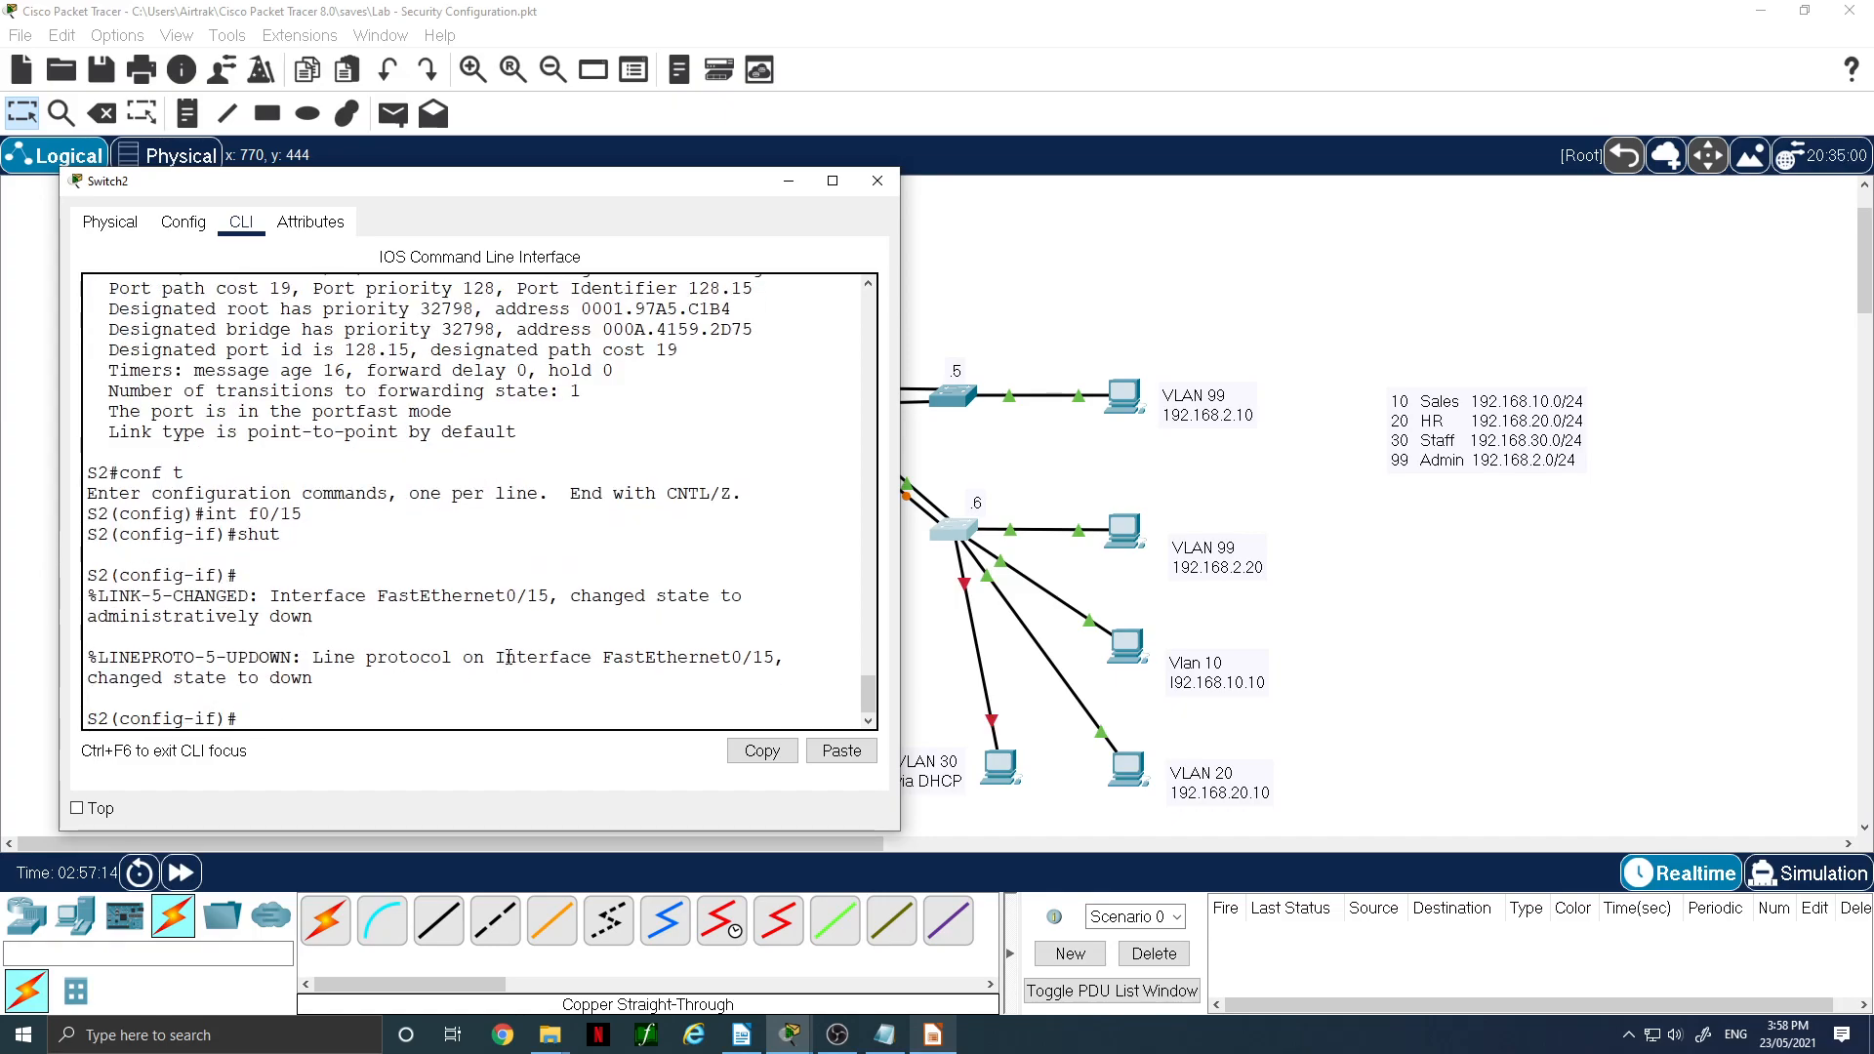
- Switch the VLAN 30 PC's IP configuration to Static and back to DHCP to clear its leased address
left_click(1001, 765)
left_click(673, 310)
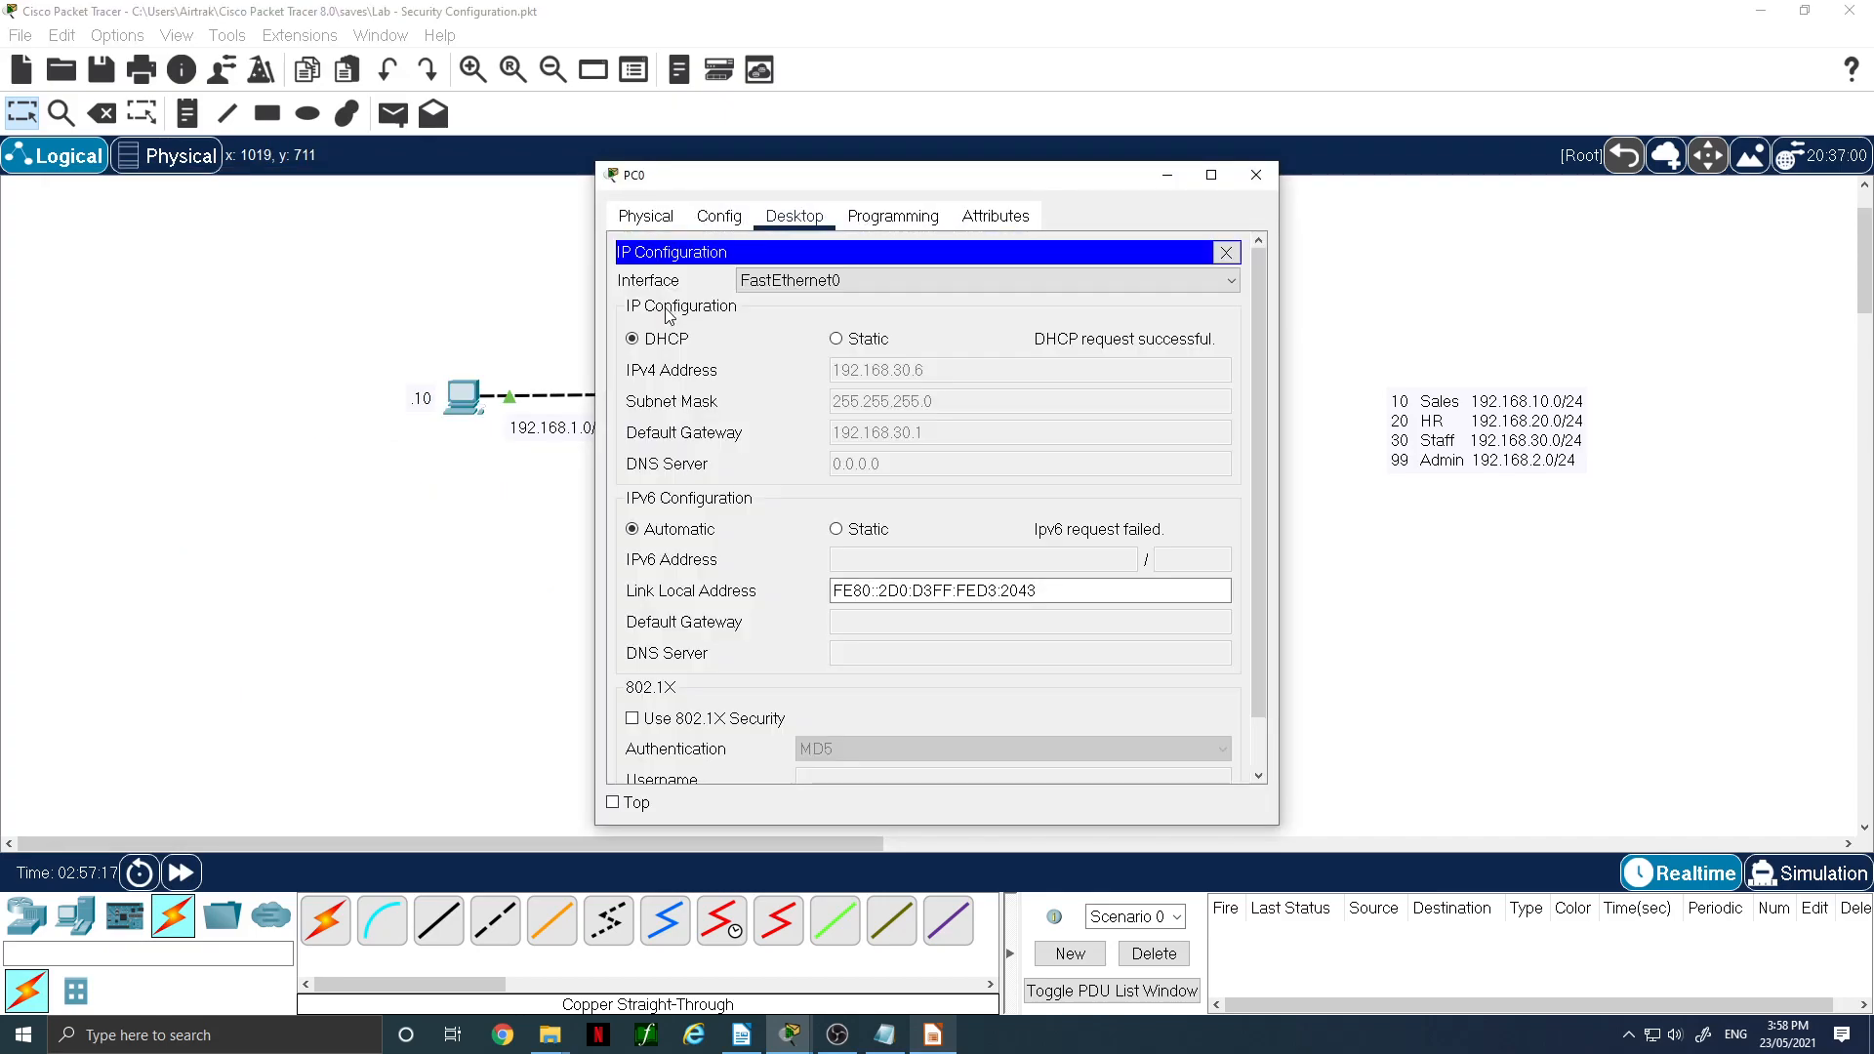
left_click(839, 339)
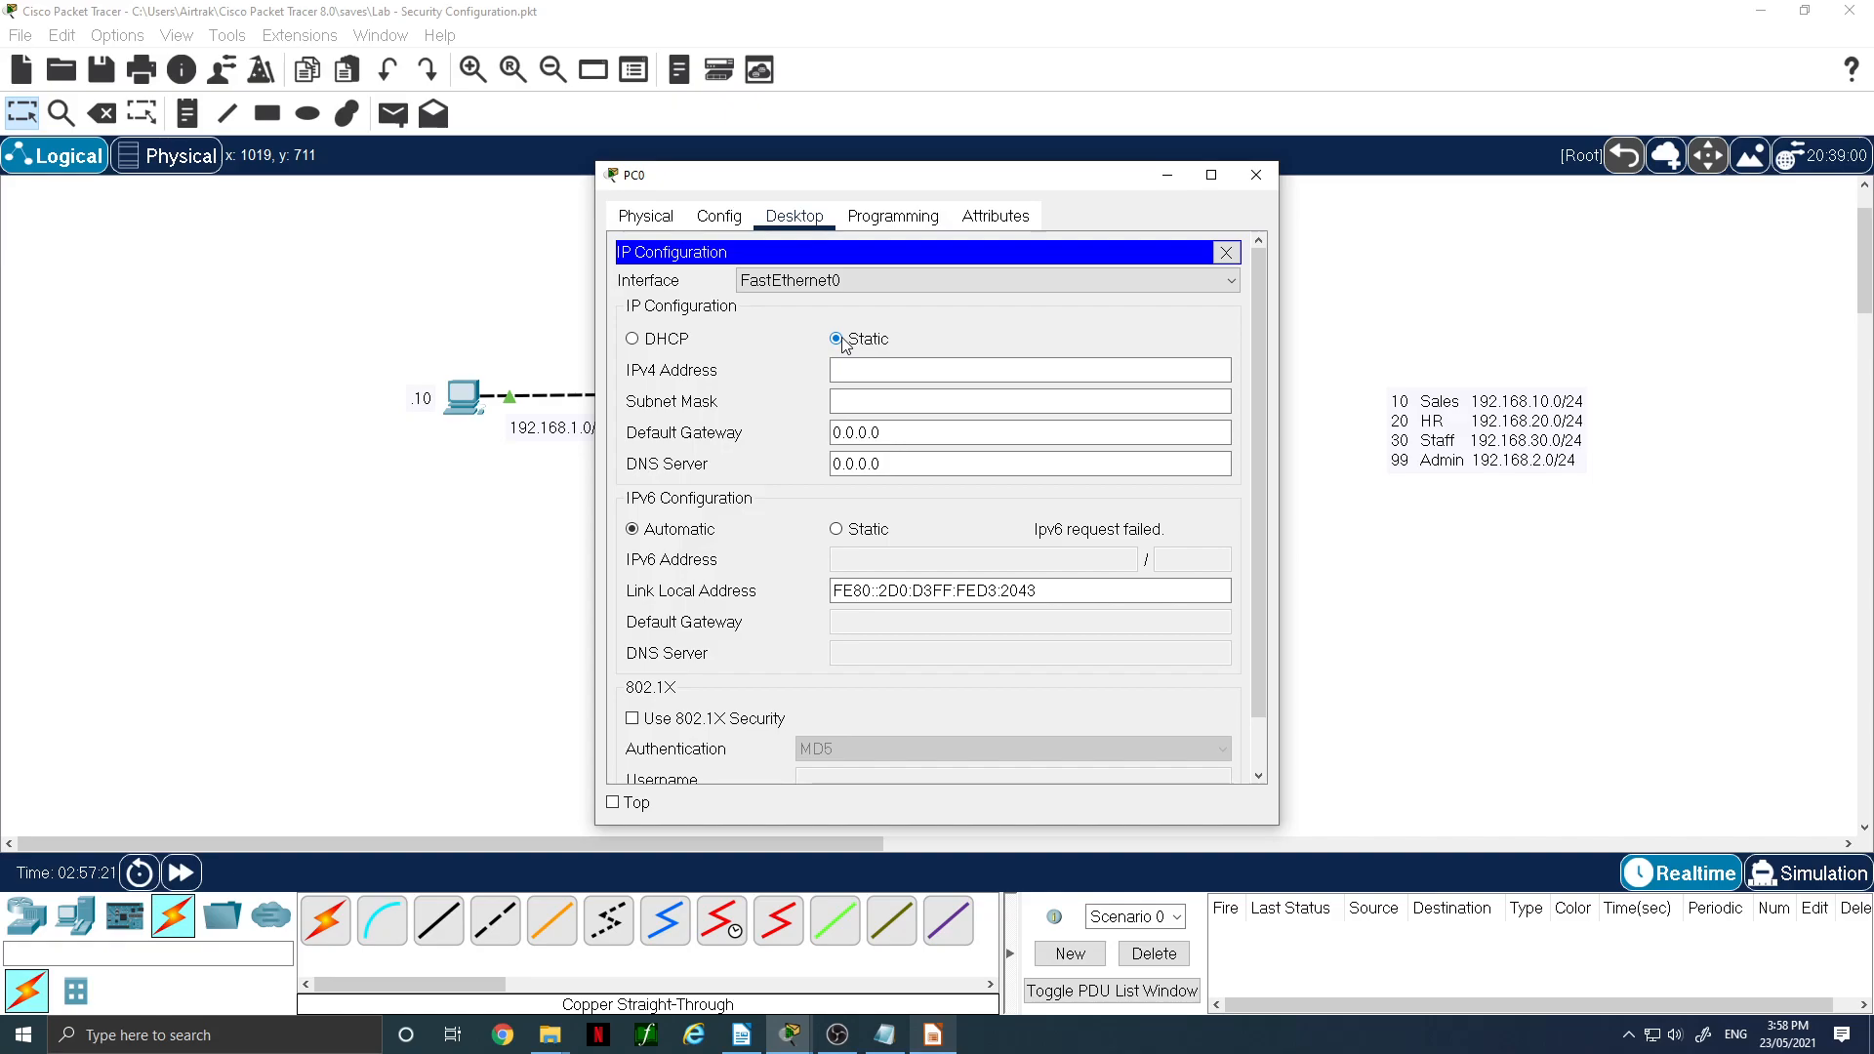
left_click_drag(841, 188, 1396, 210)
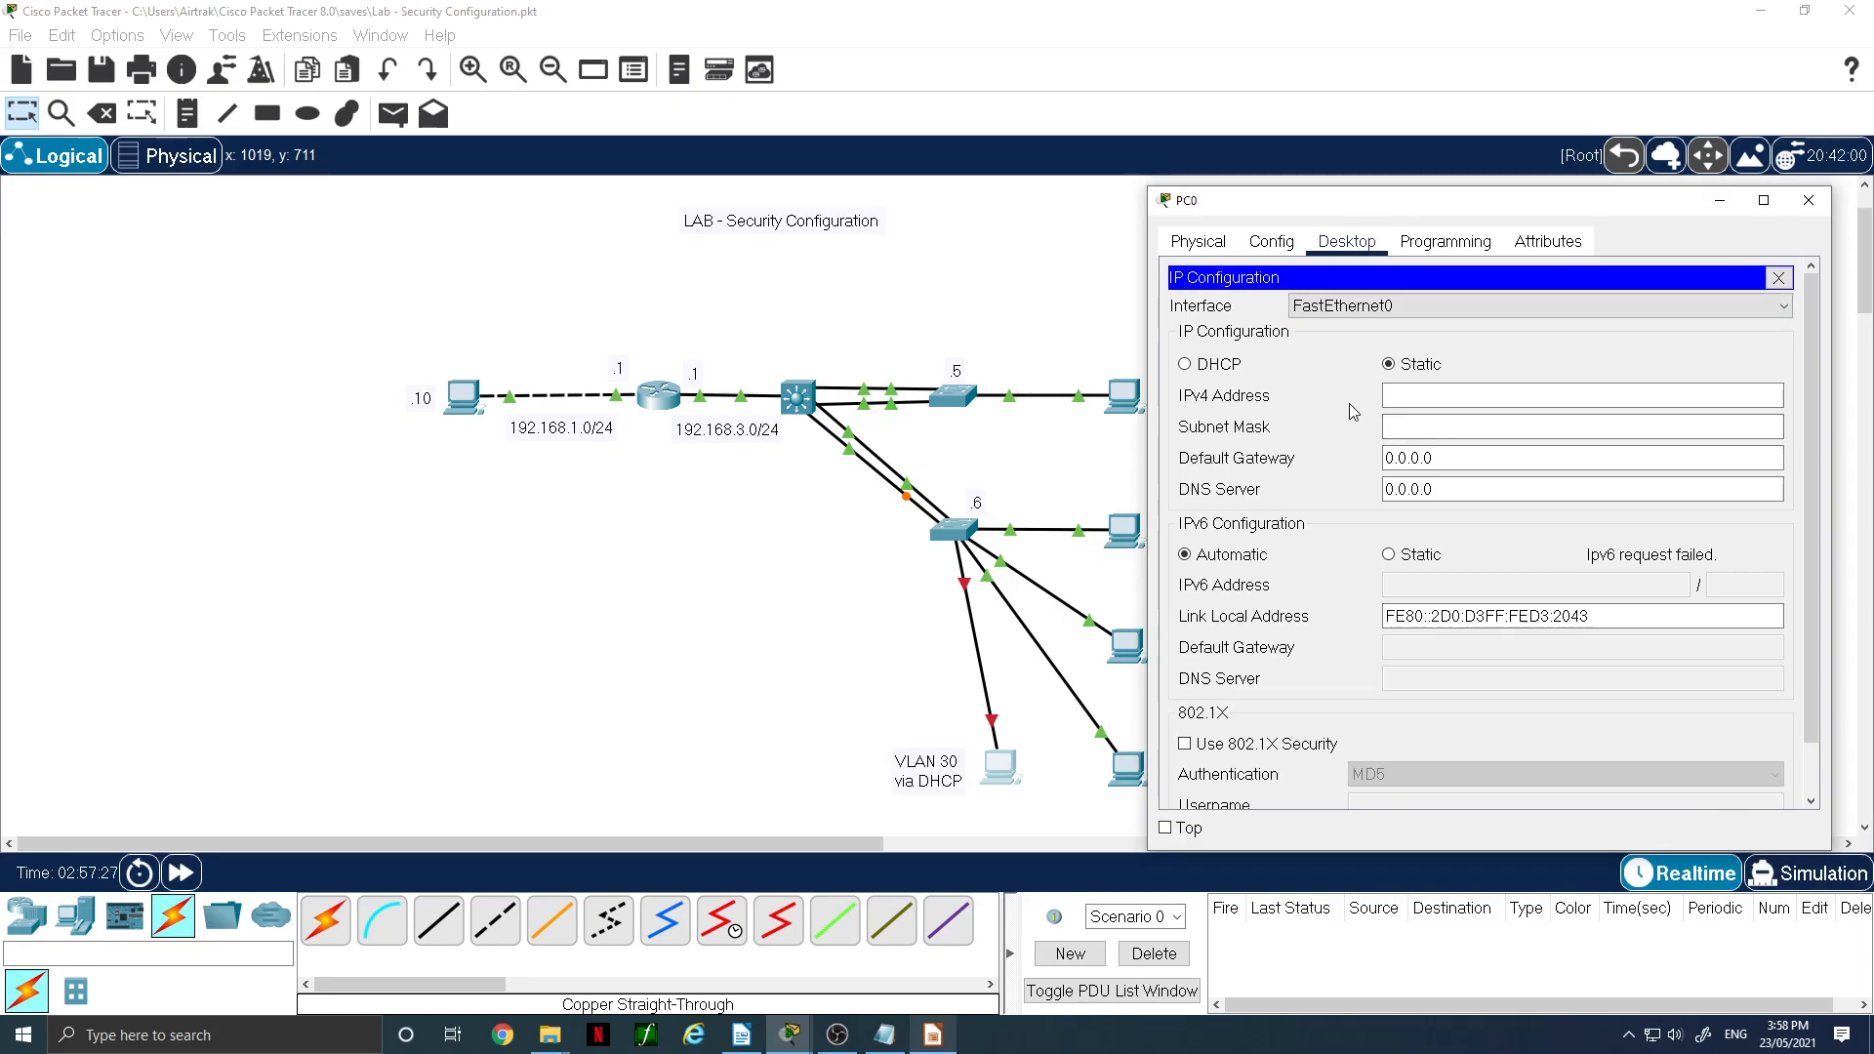
left_click(1535, 400)
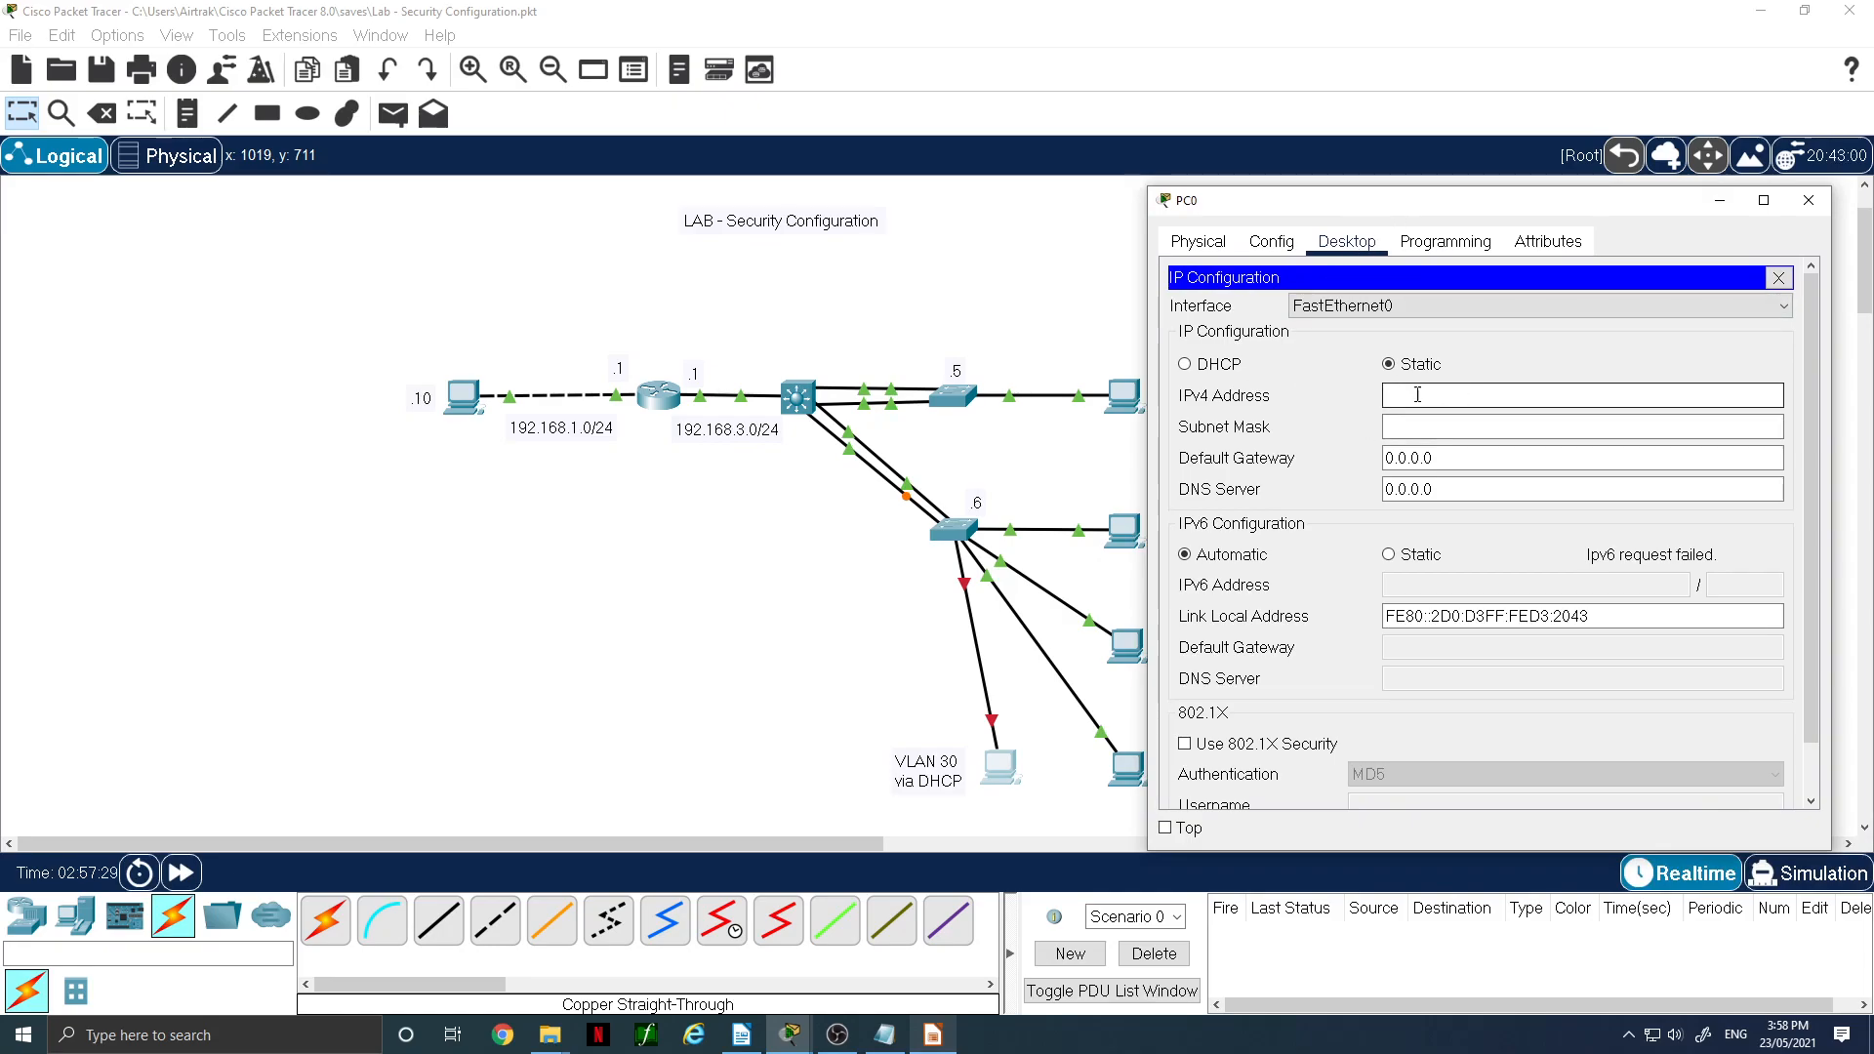
left_click(1226, 375)
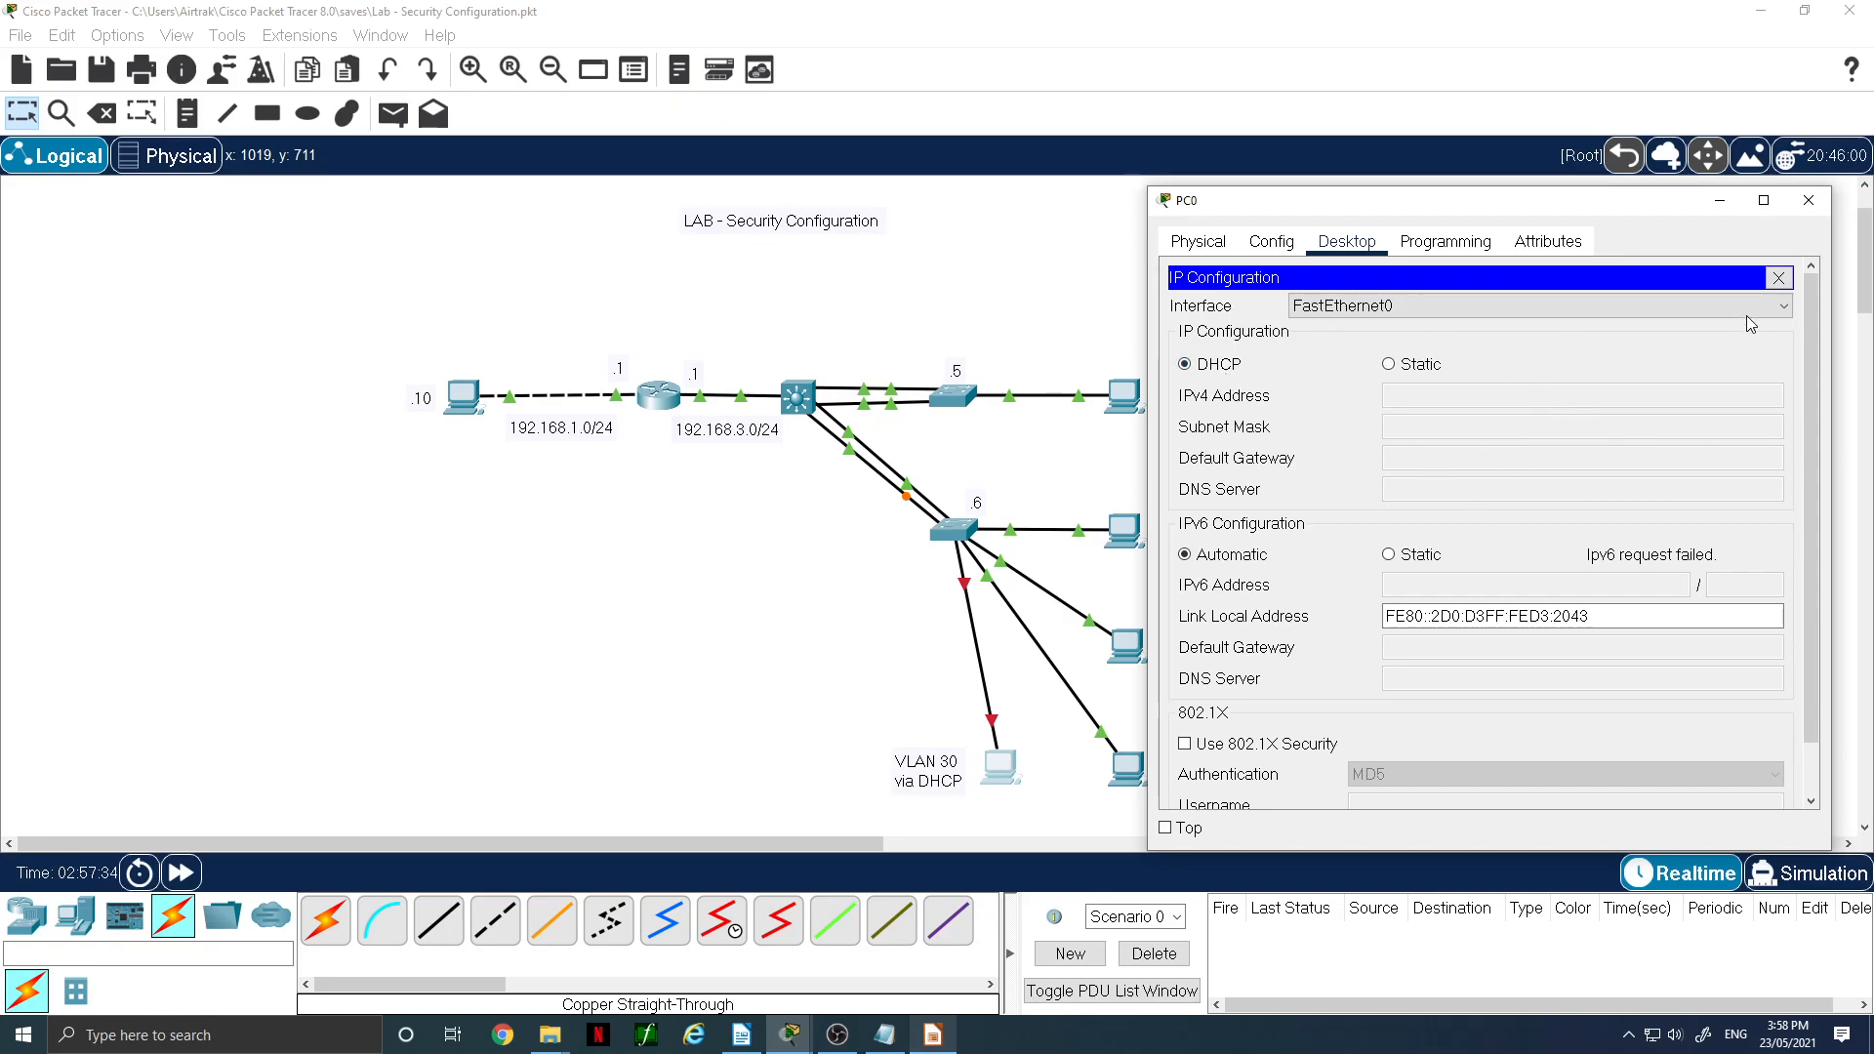
- Leave the VLAN 30 PC's IP configuration and run ipconfig in its command prompt to check the current addressing
left_click(1776, 280)
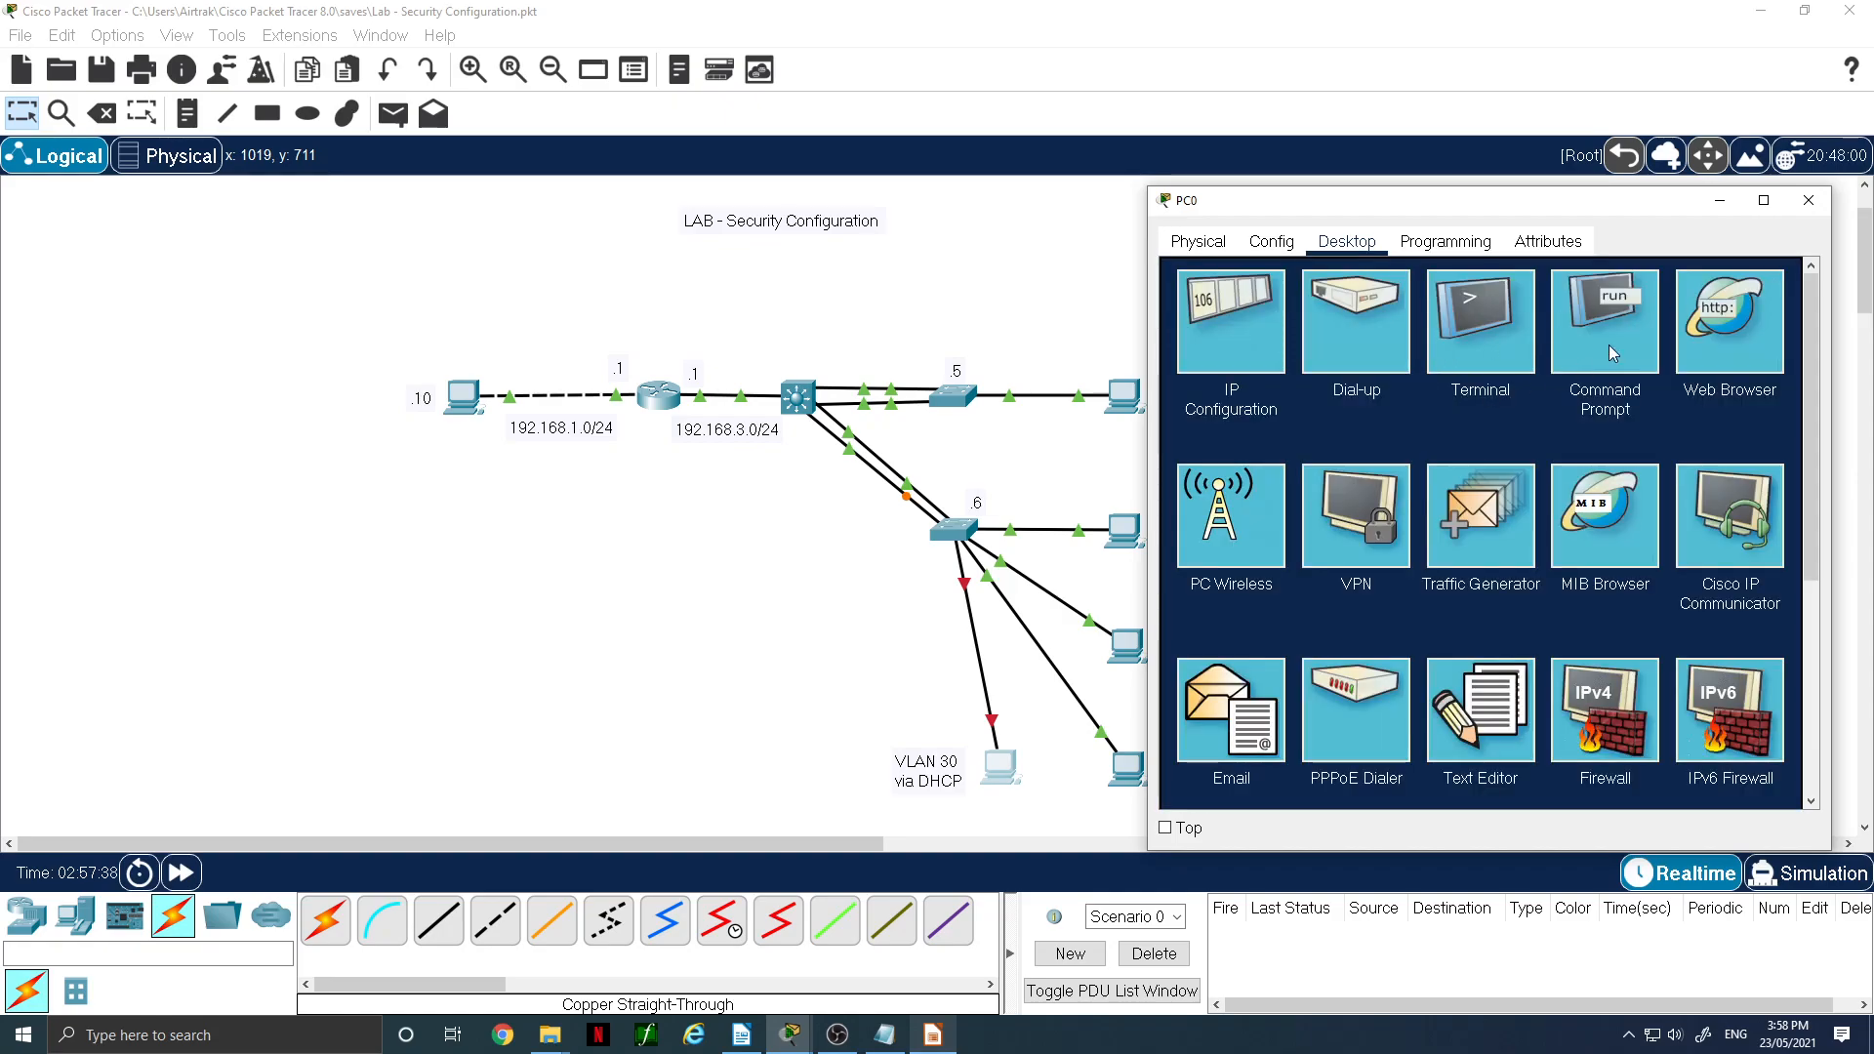
left_click(1610, 347)
scroll(1480, 547, "down", 1)
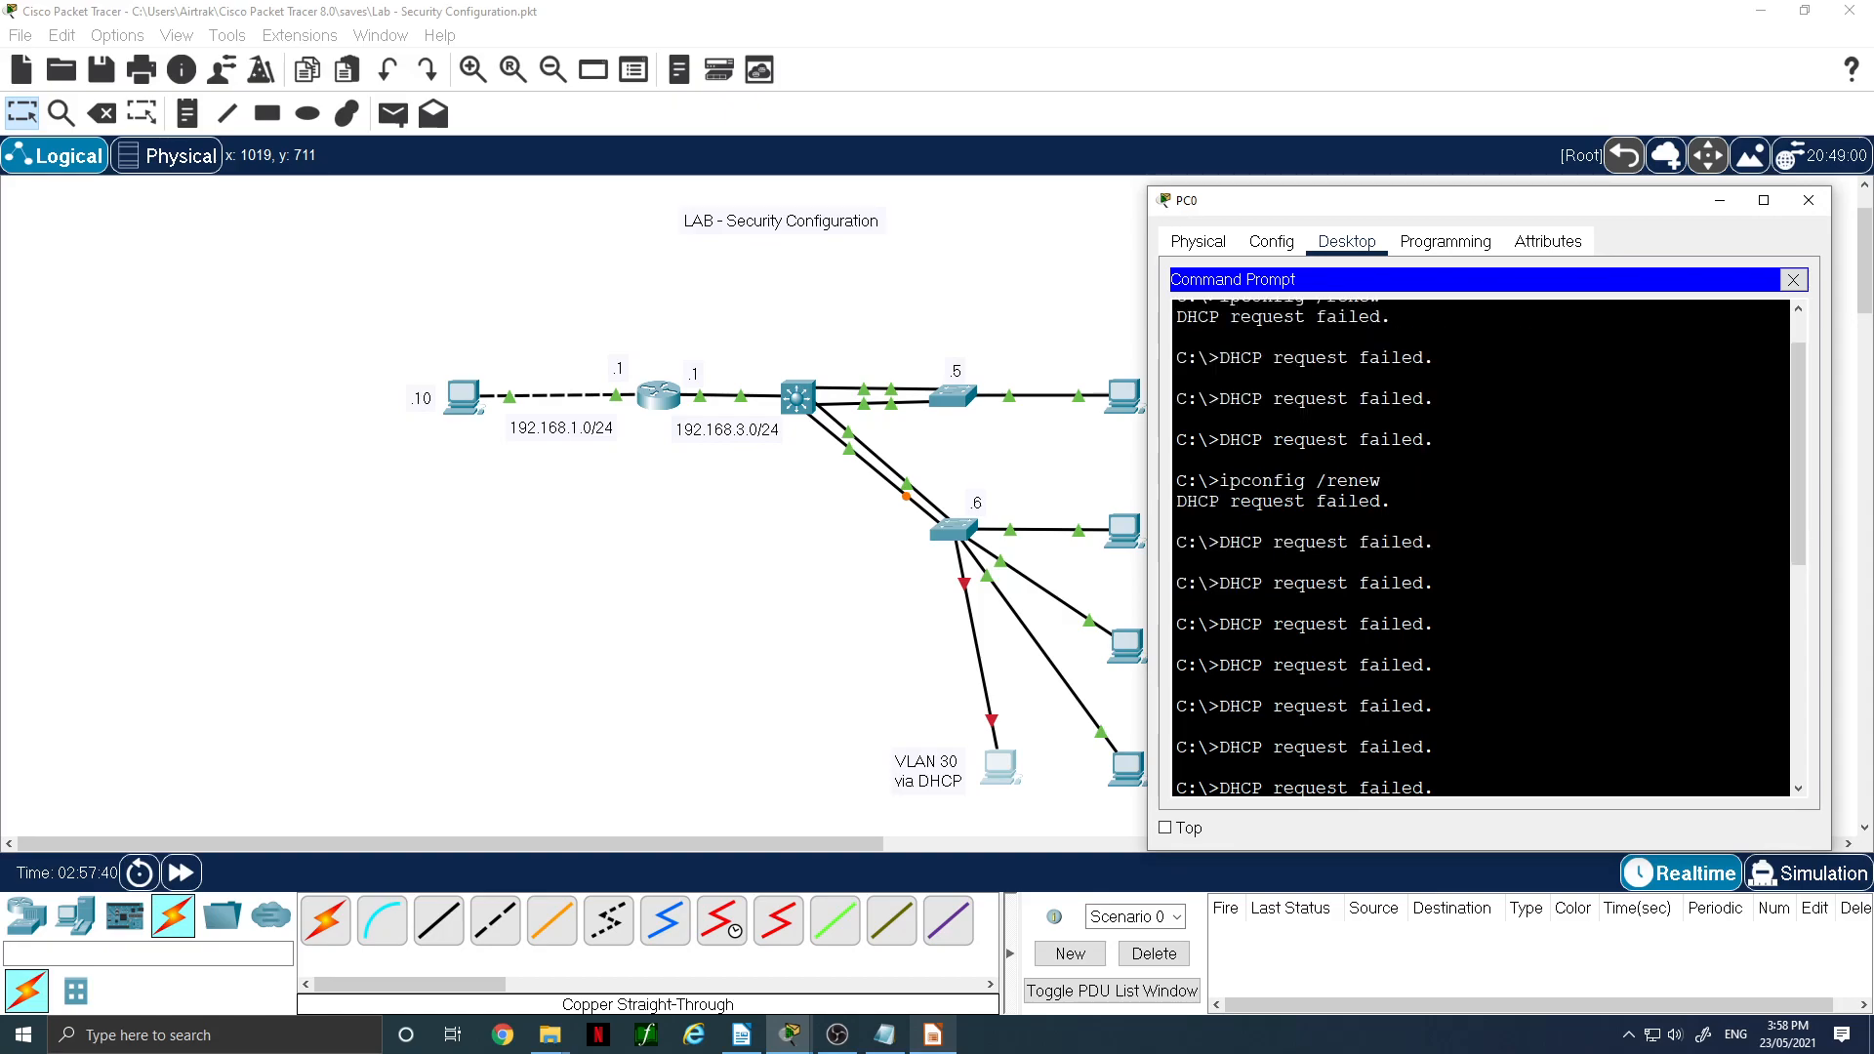
scroll(1480, 546, "down", 5)
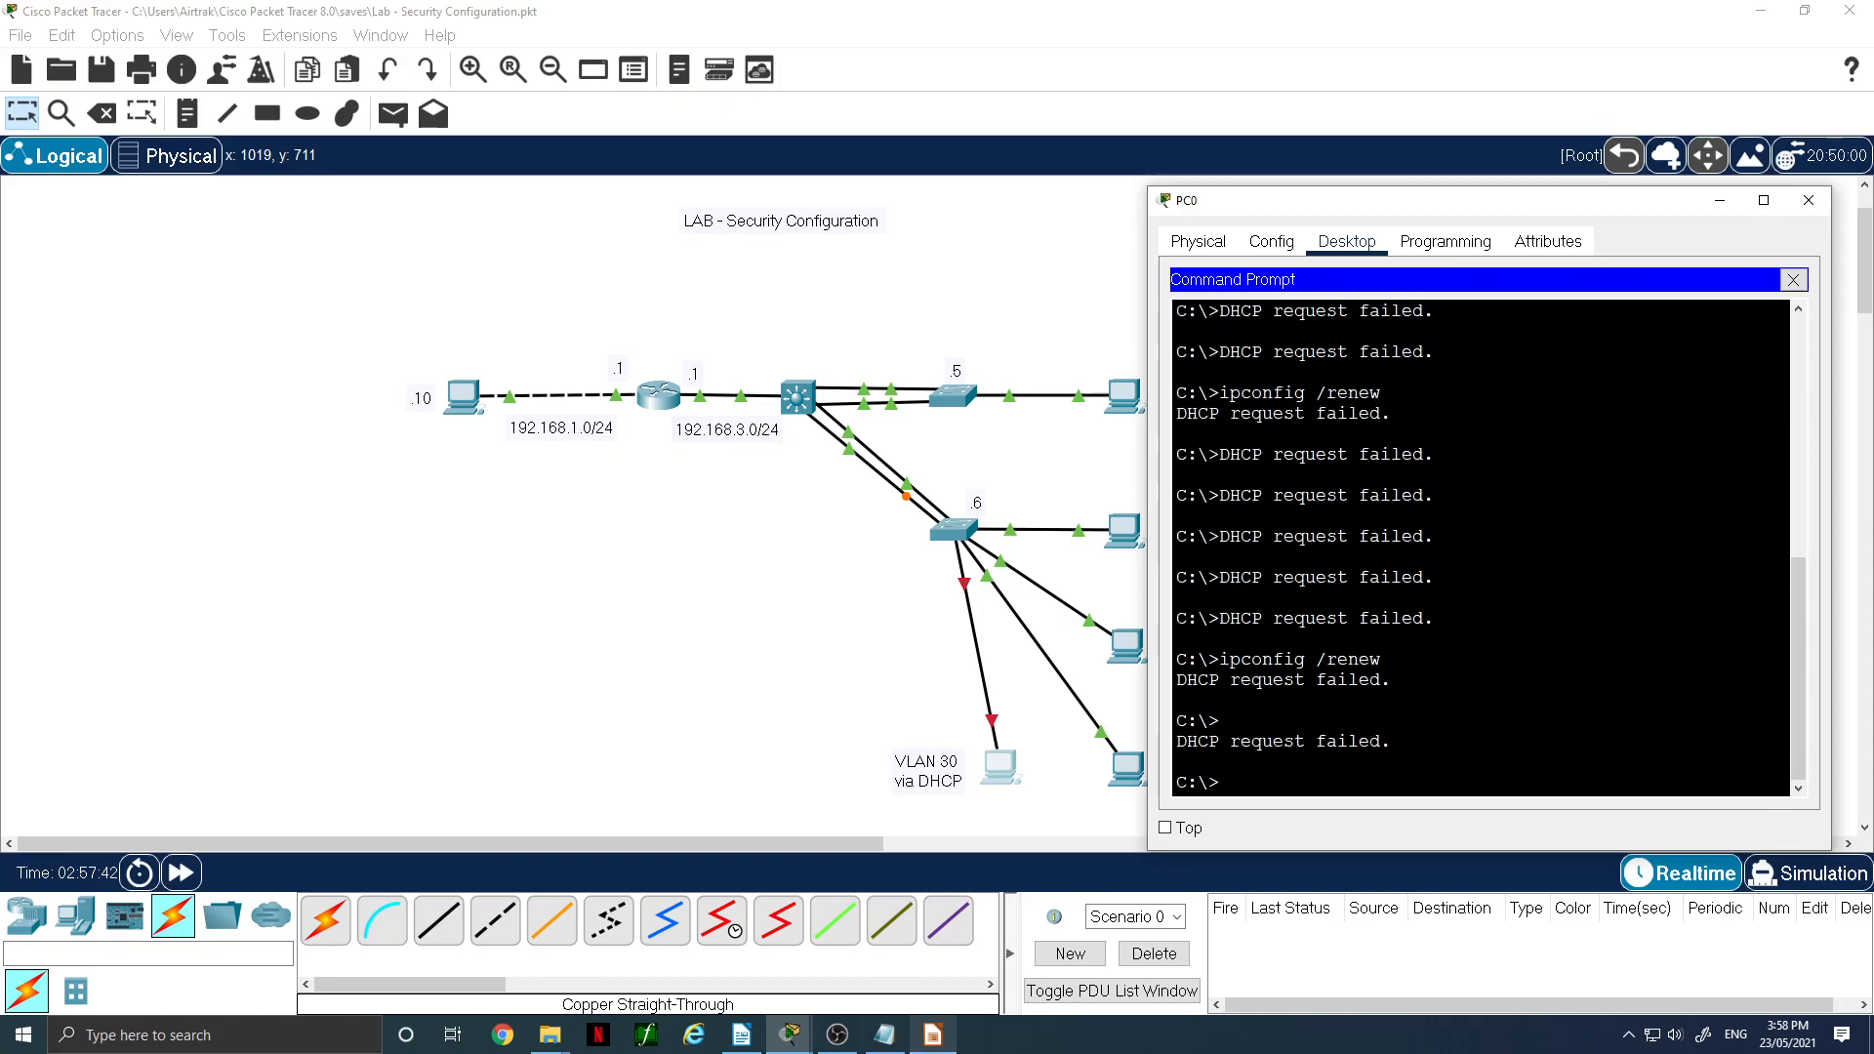
type("ipconfig")
key("Return")
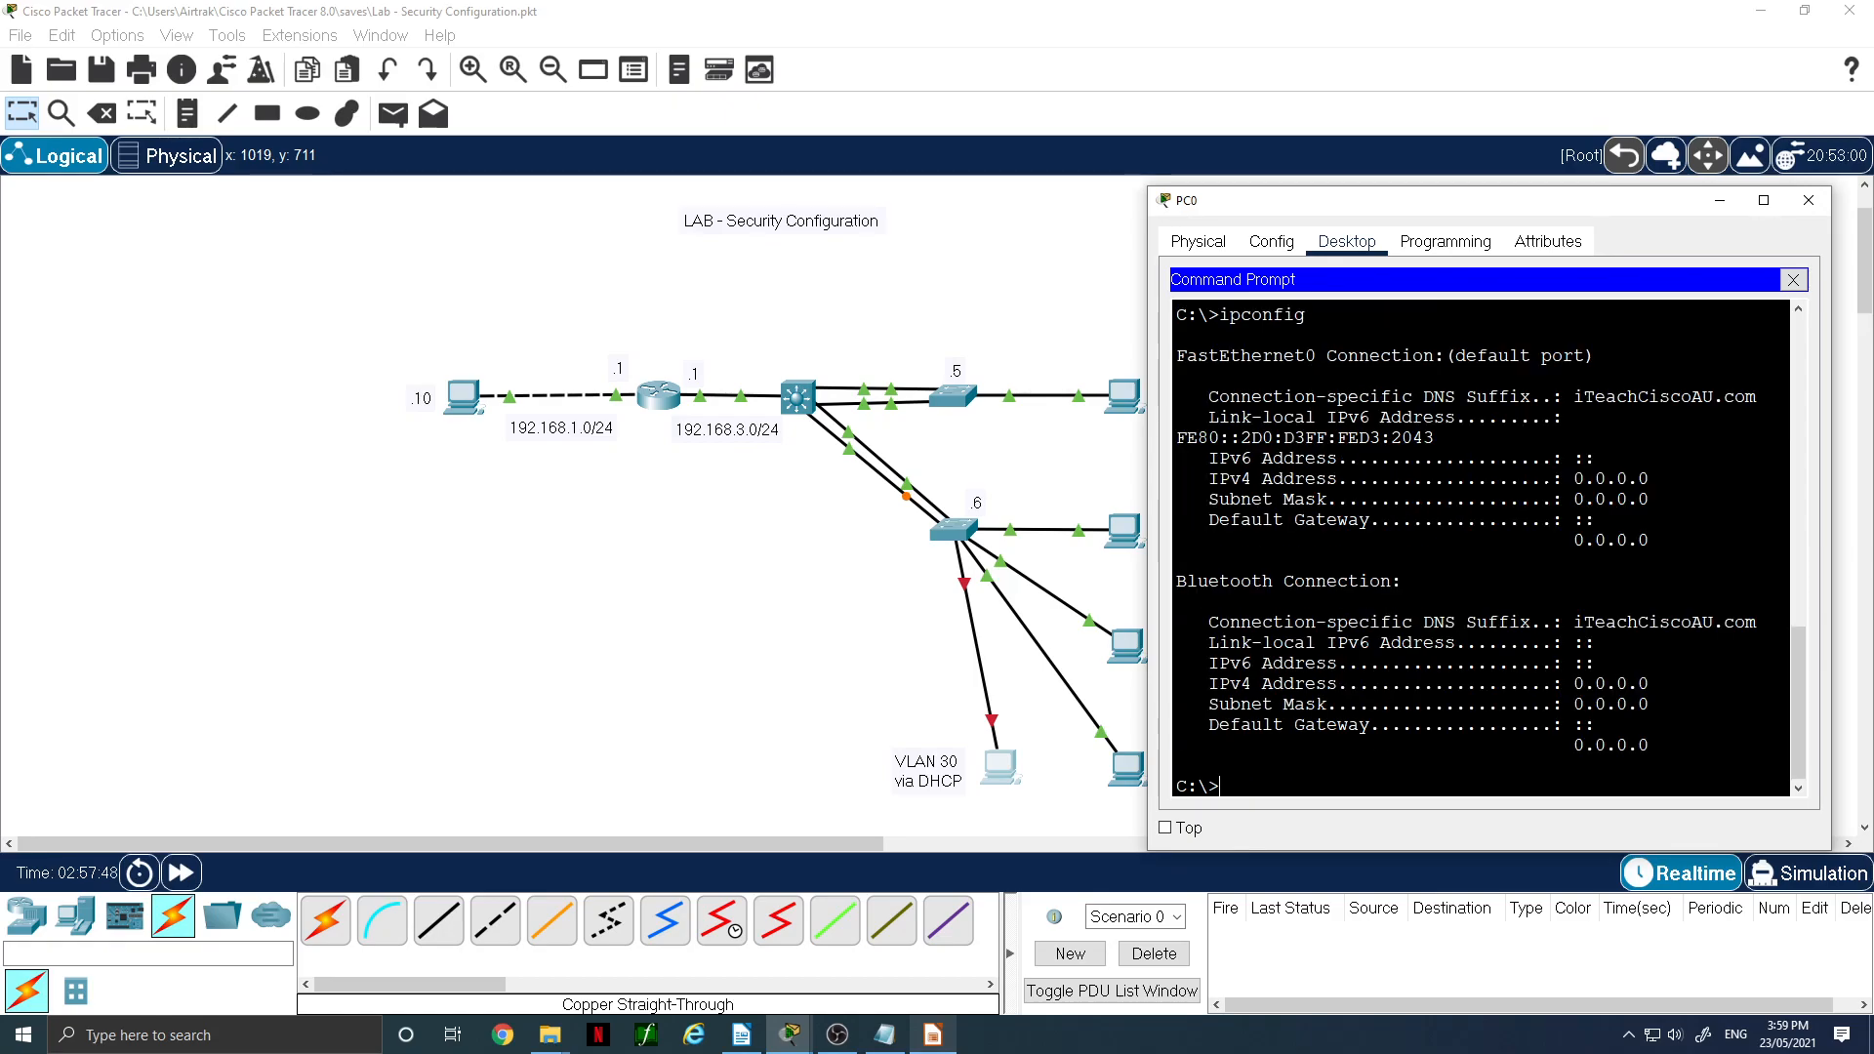
- Prepare ipconfig /renew at the VLAN 30 PC's prompt without running it, and re-enable S2's interface f0/15 with no shut
key("Up")
type("/renew")
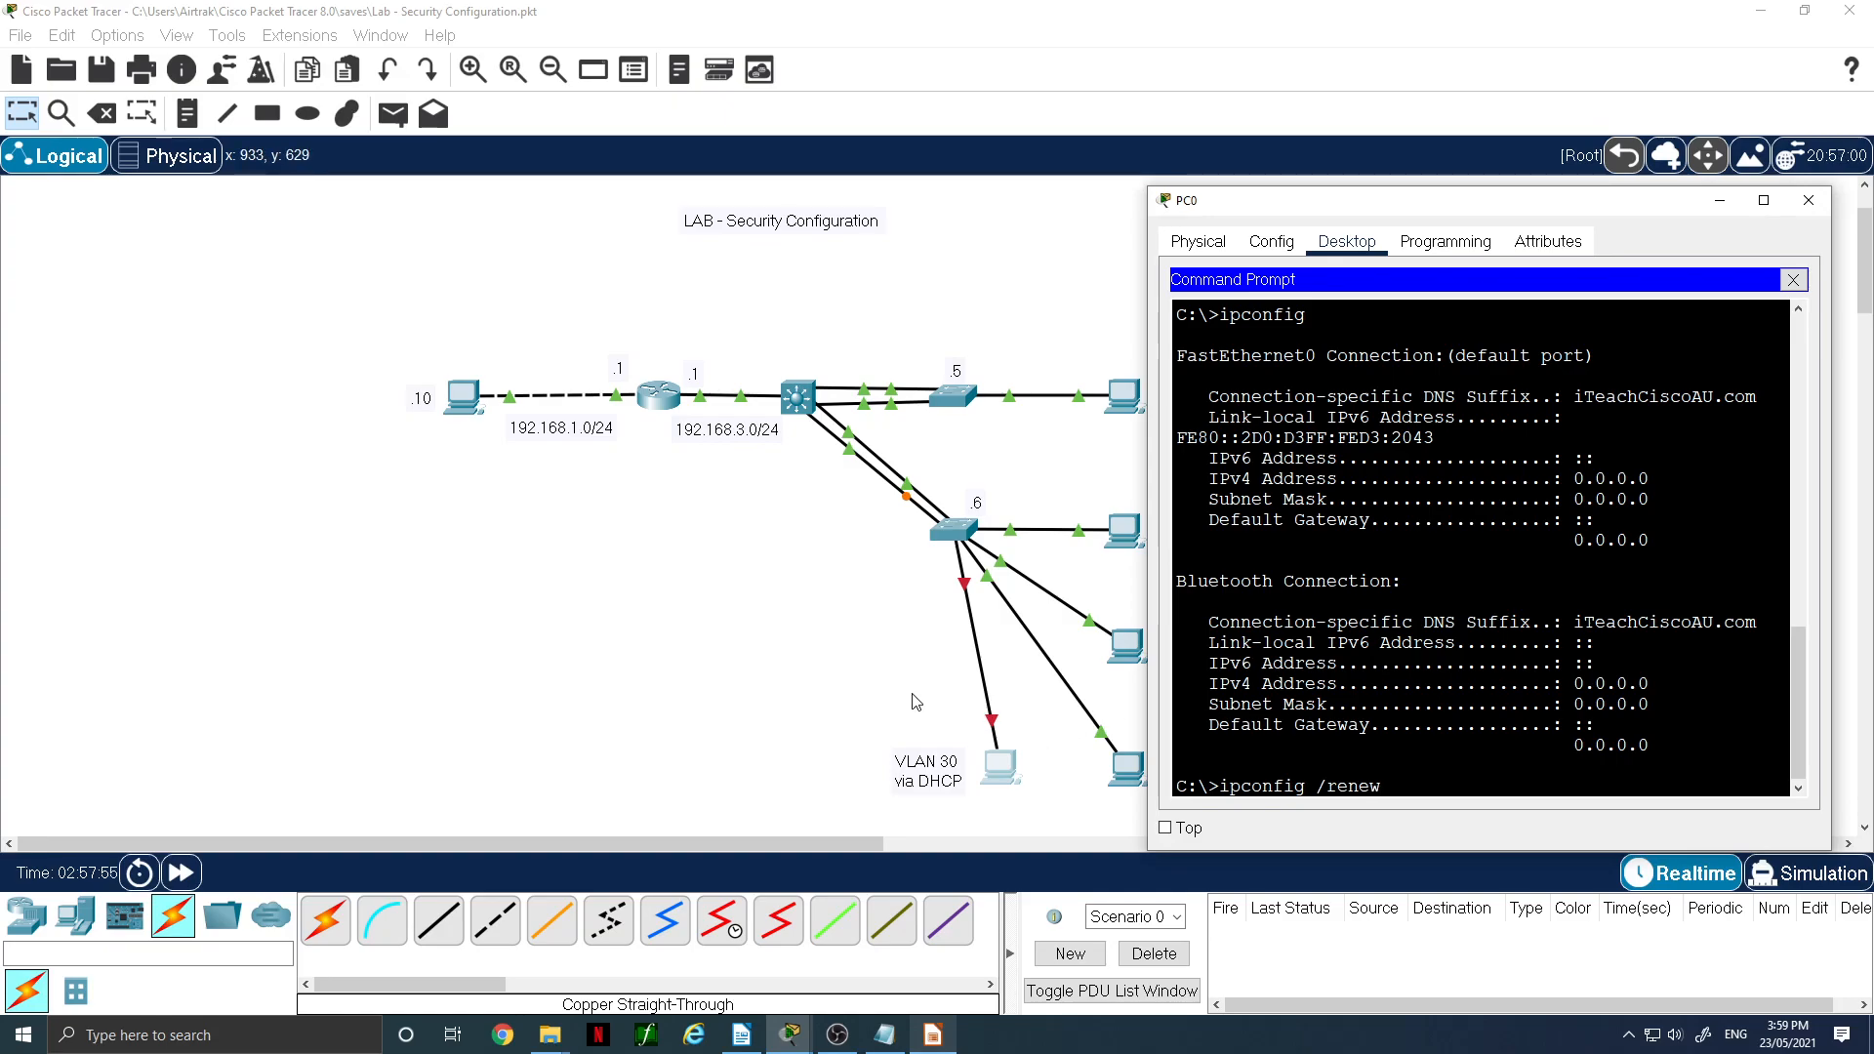
left_click(943, 549)
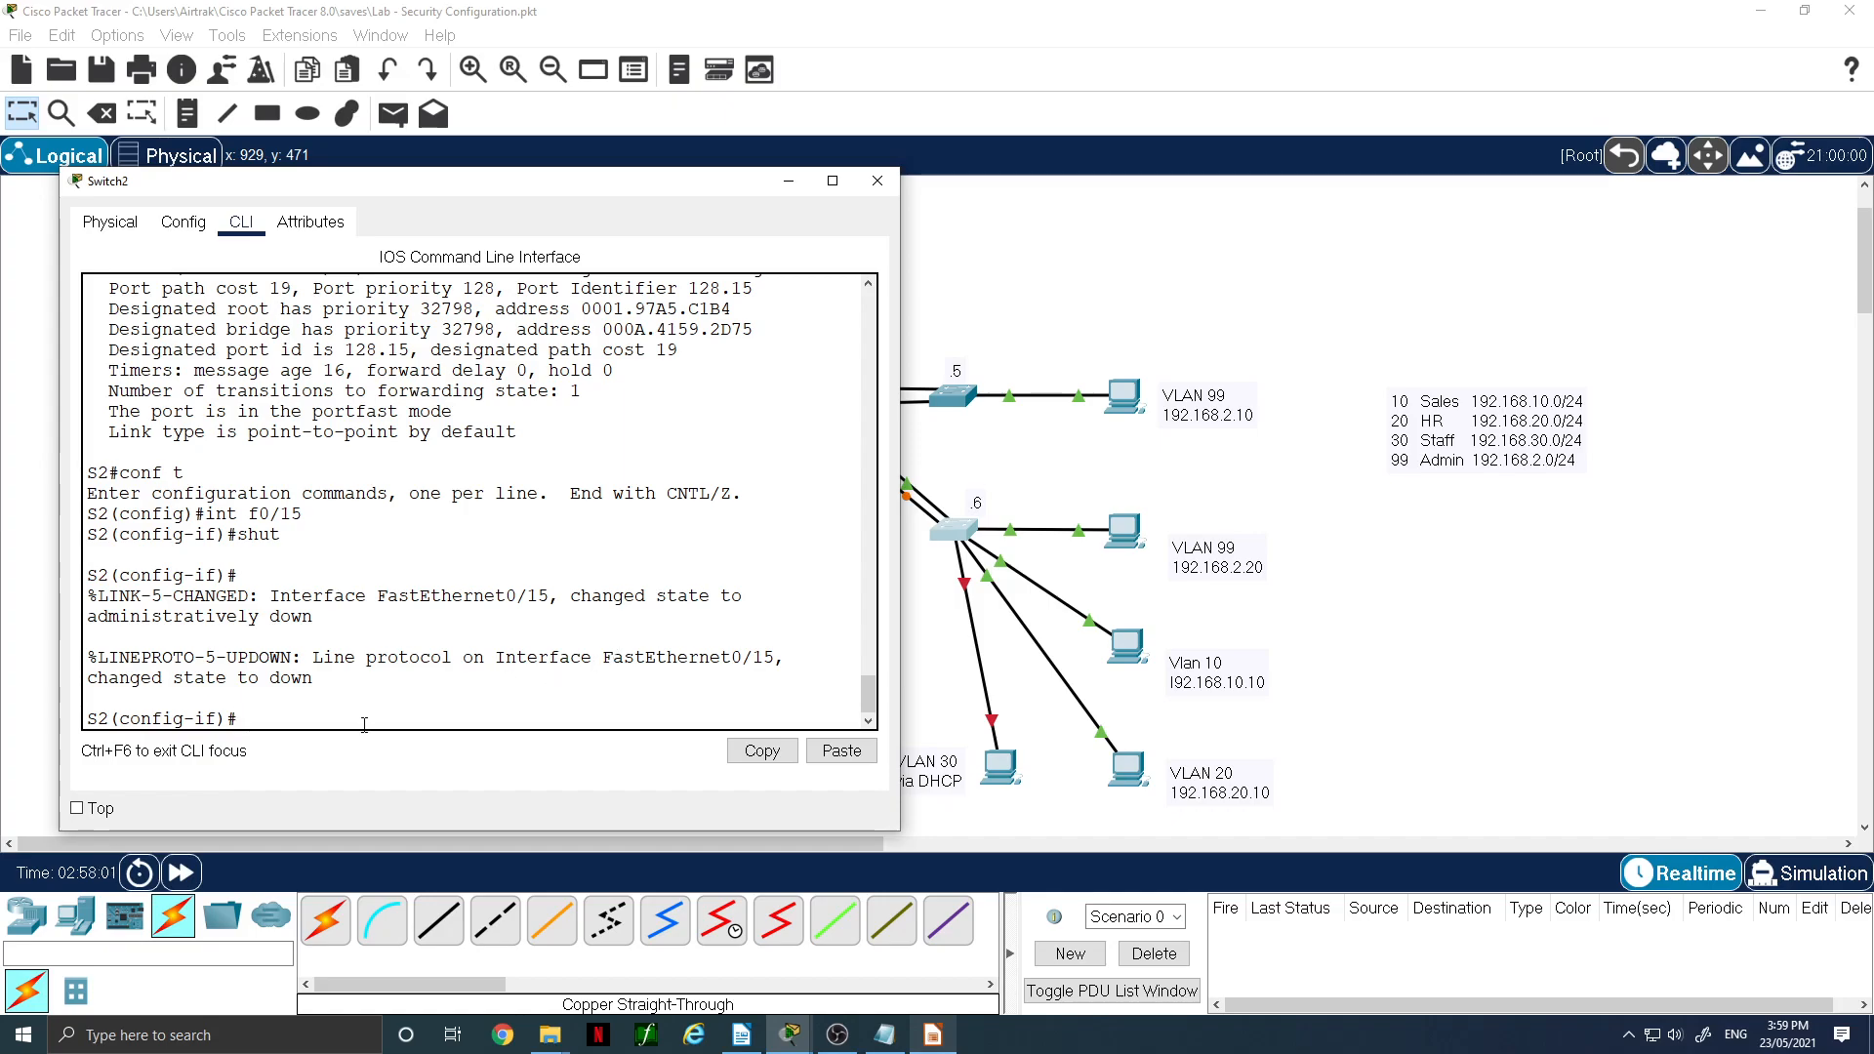
type("no shut")
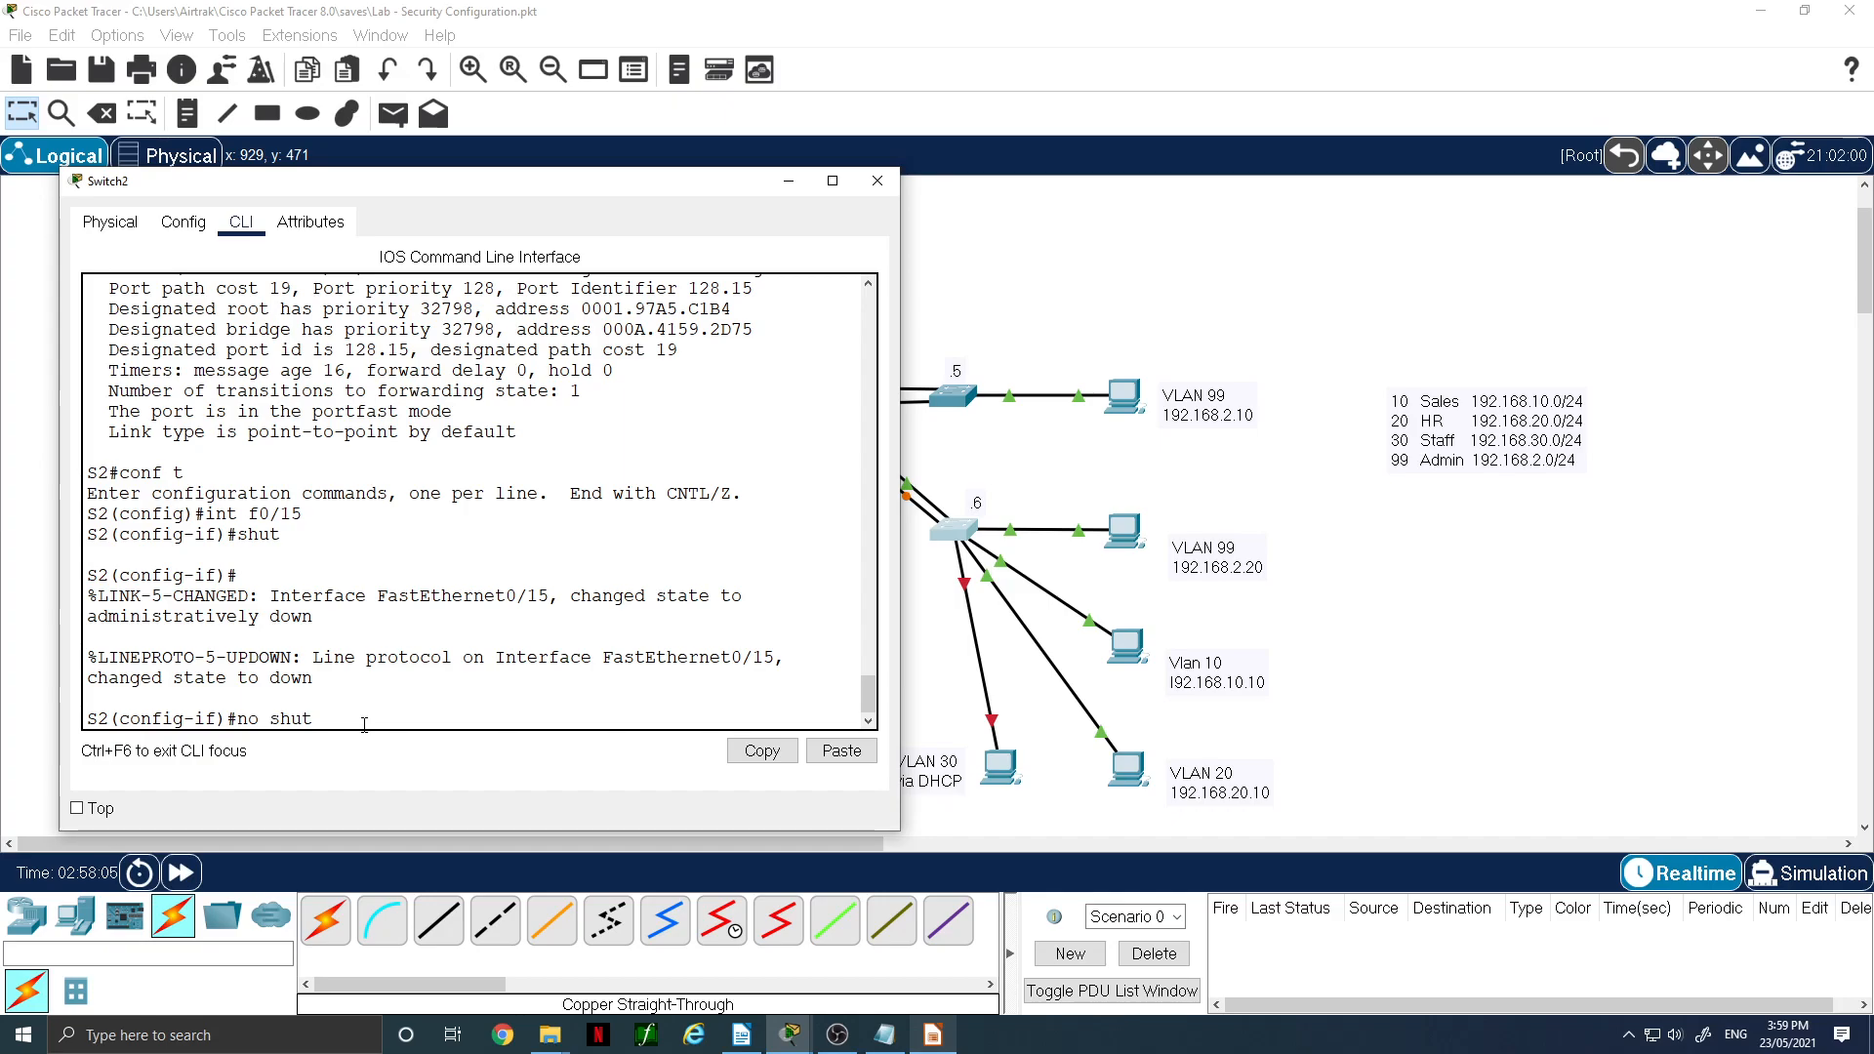
key("Return")
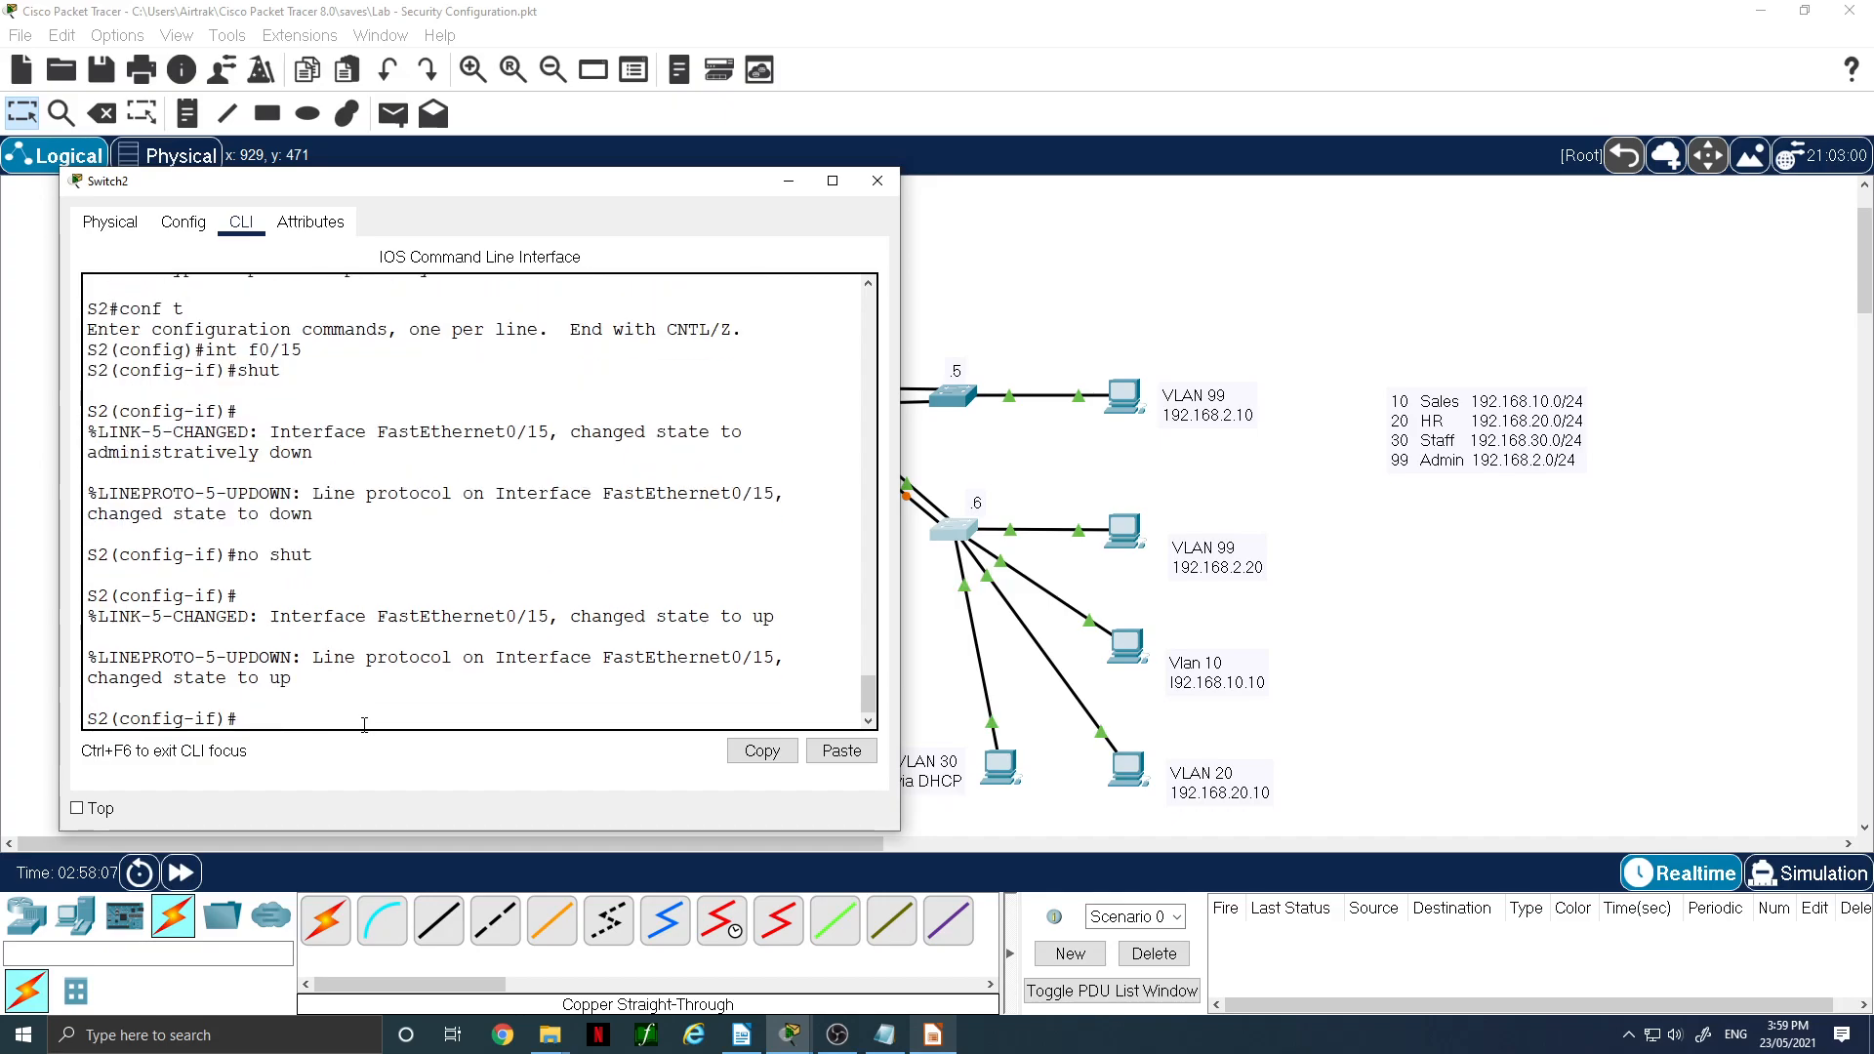
- Run the prepared ipconfig /renew on the VLAN 30 PC to request a new DHCP lease
left_click(999, 769)
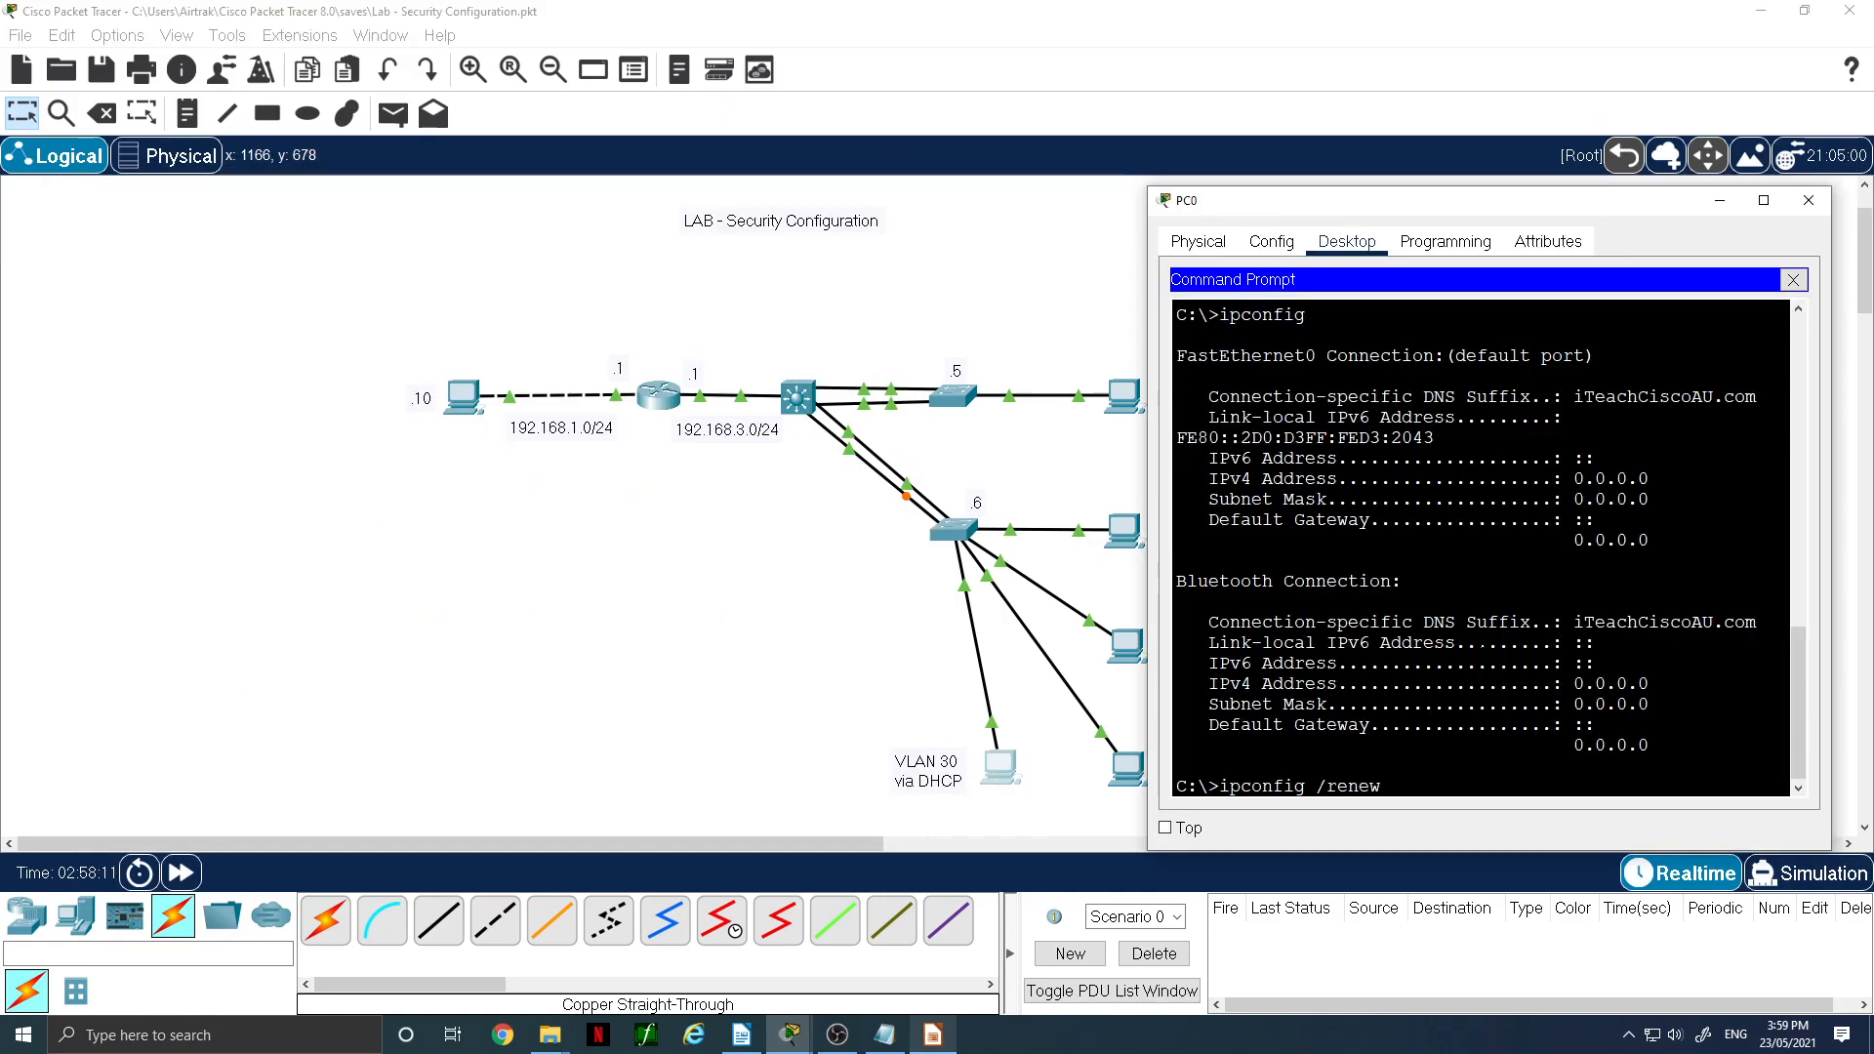
key("Return")
key("Return")
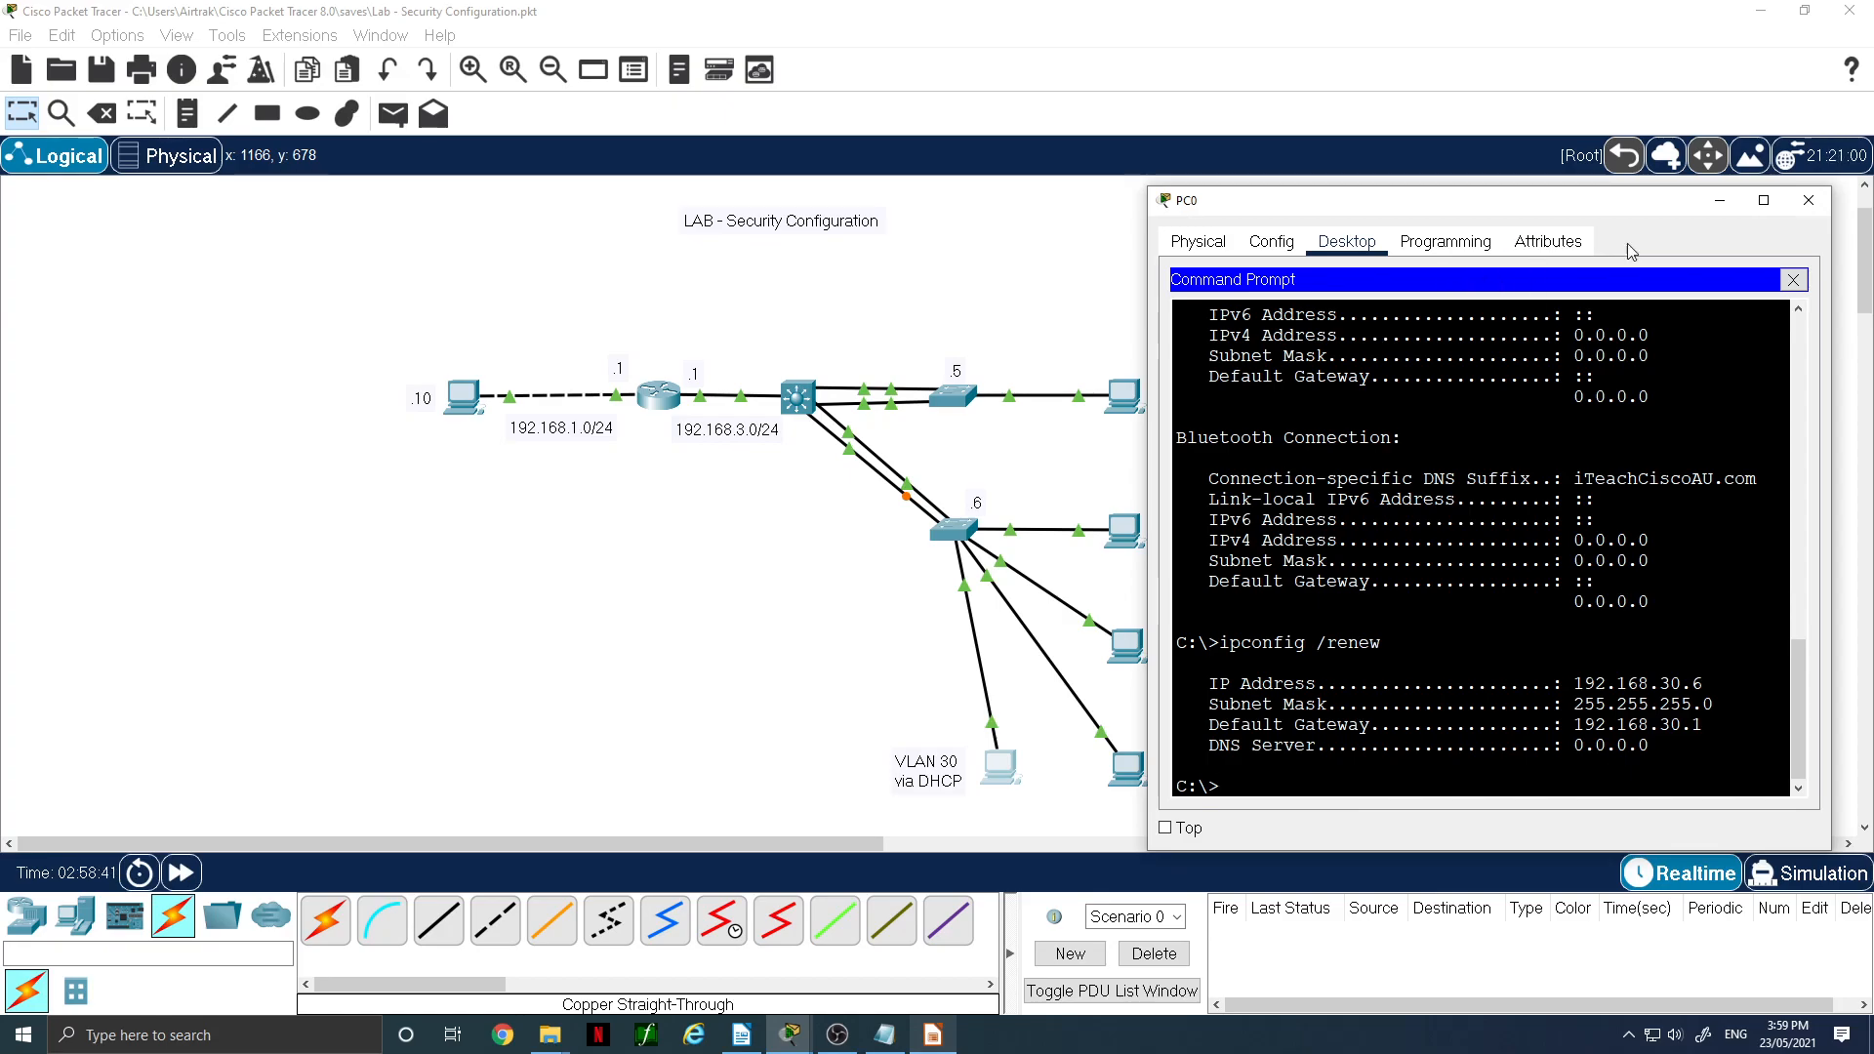
key("alt+Tab")
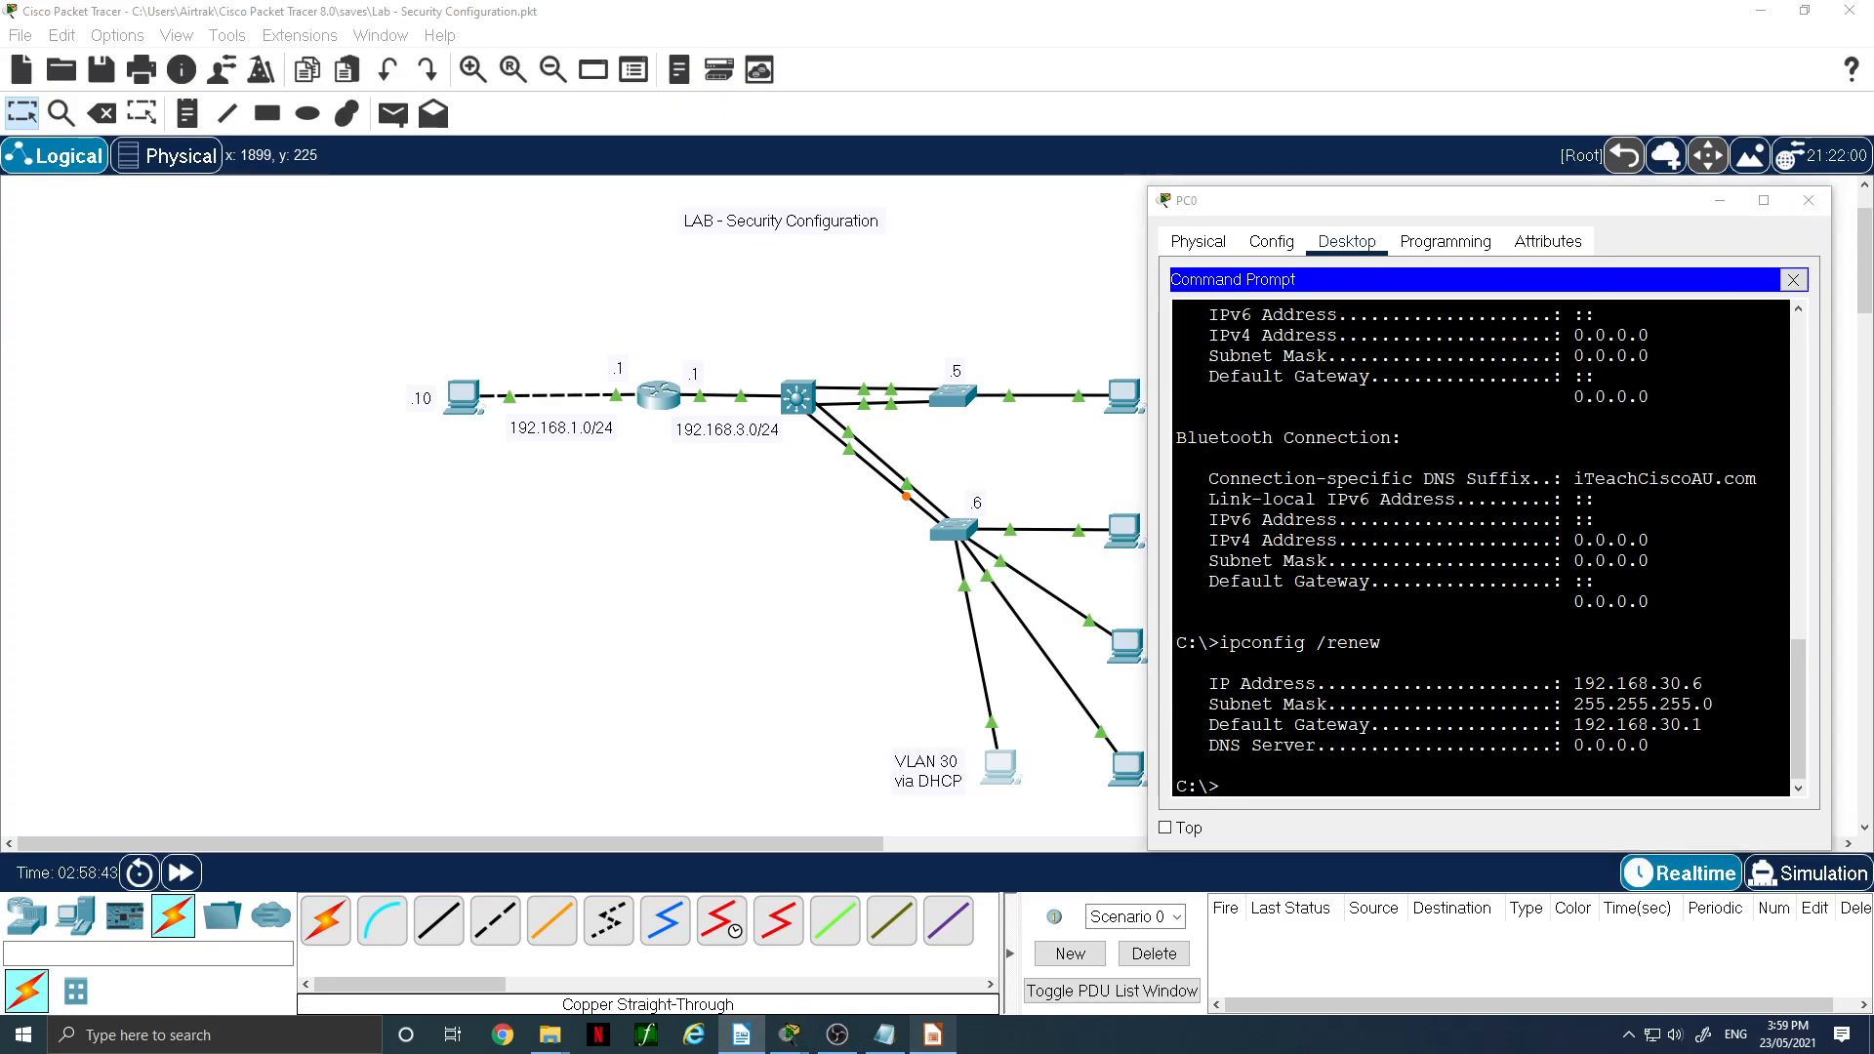